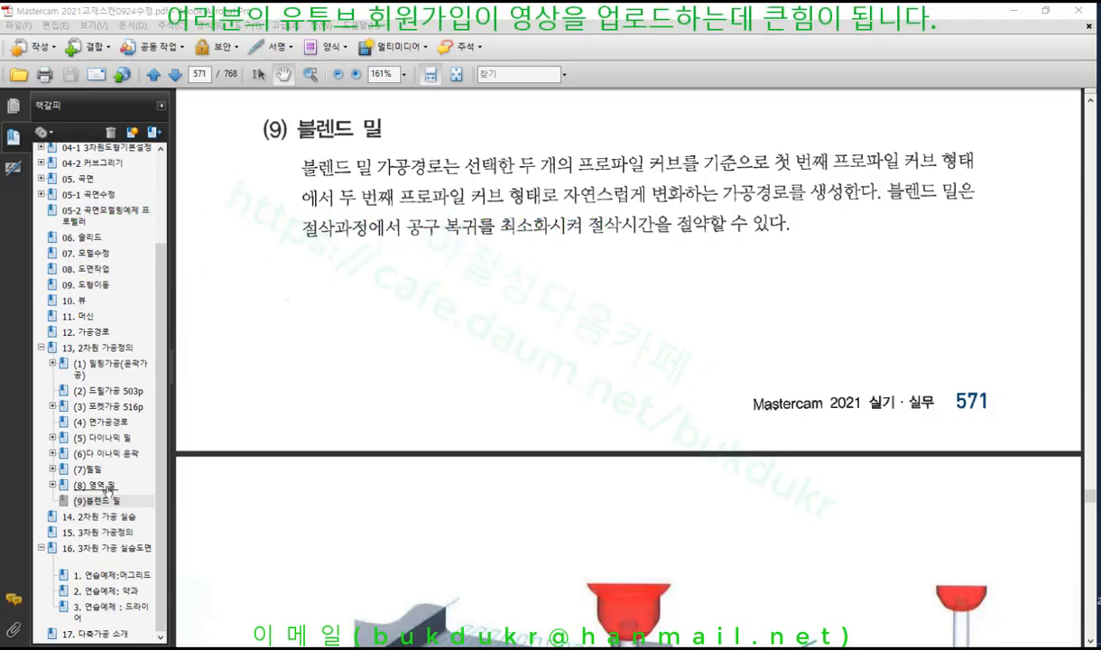
Browse the area mill pages 563–565, then return to the 블렌드 밀 section on page 571
left_click(101, 485)
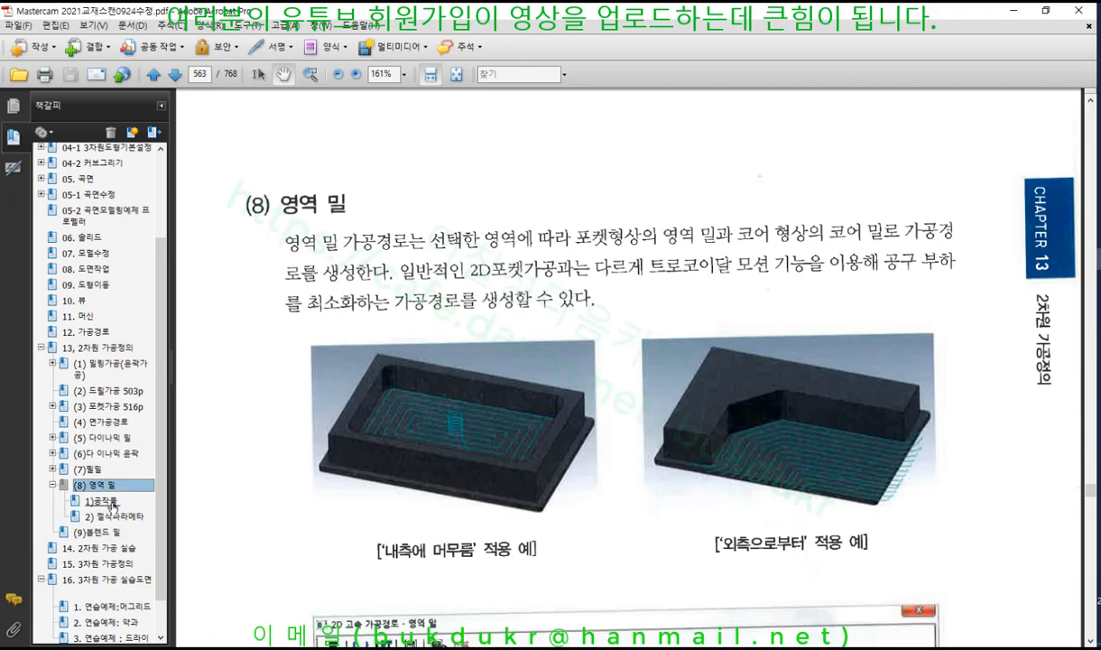
left_click(112, 503)
scroll(476, 363, "down", 3)
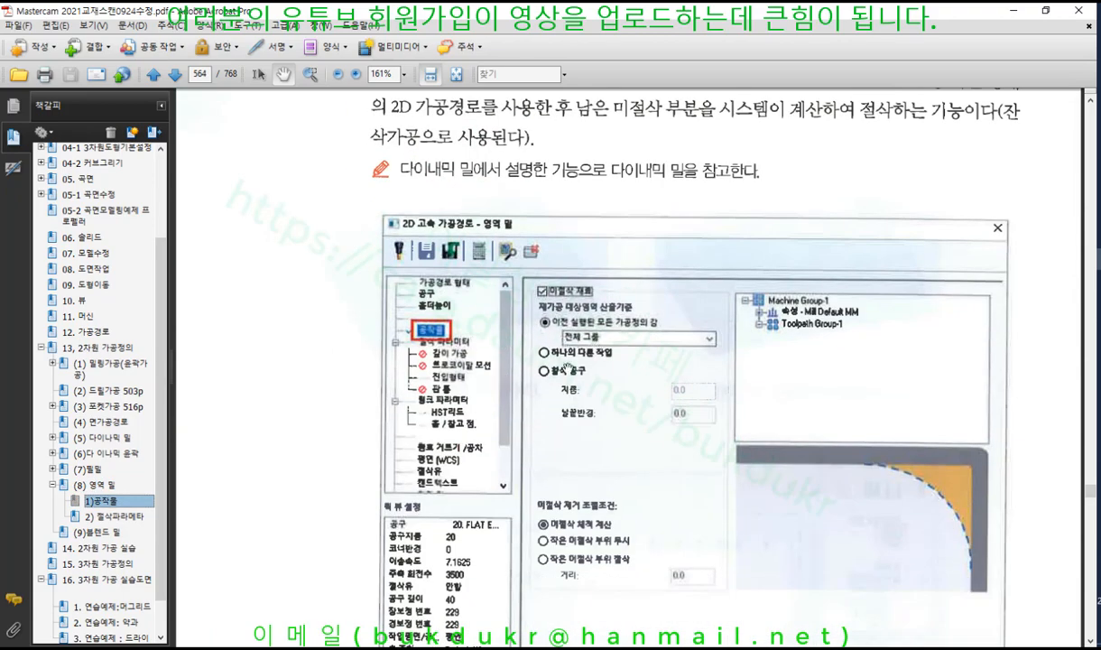
left_click(112, 516)
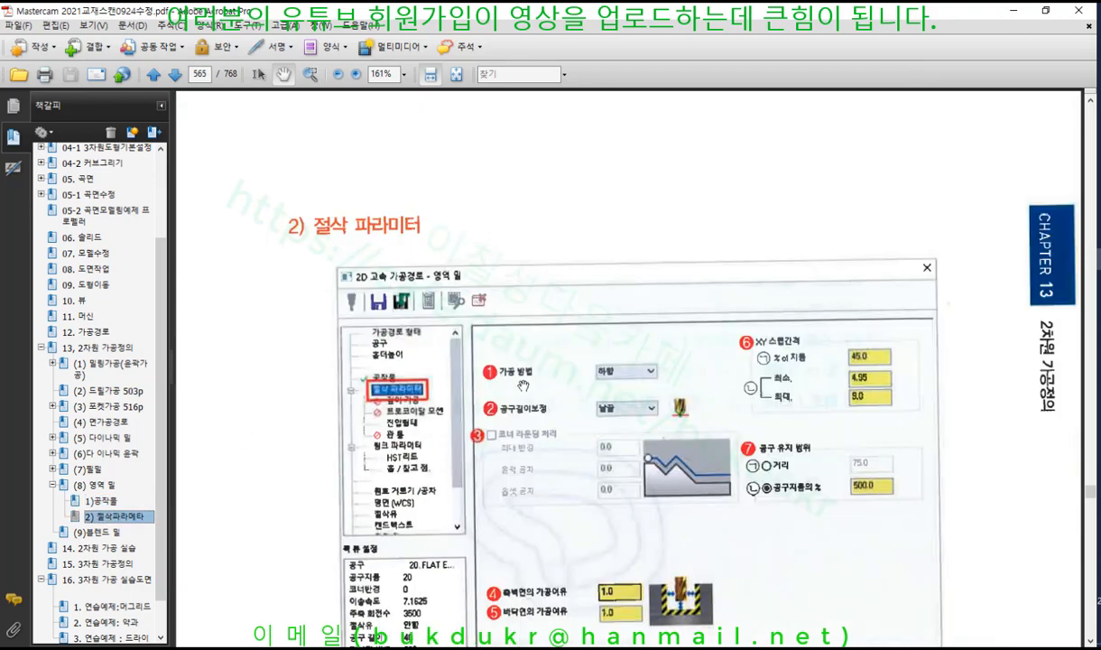
scroll(522, 385, "down", 15)
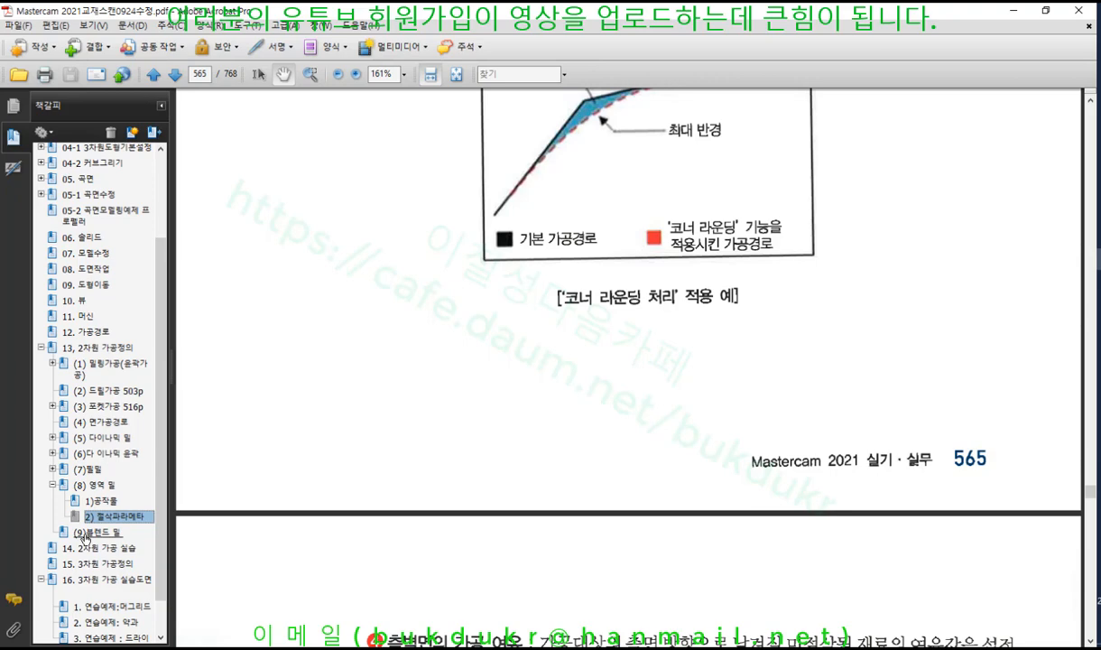
left_click(99, 531)
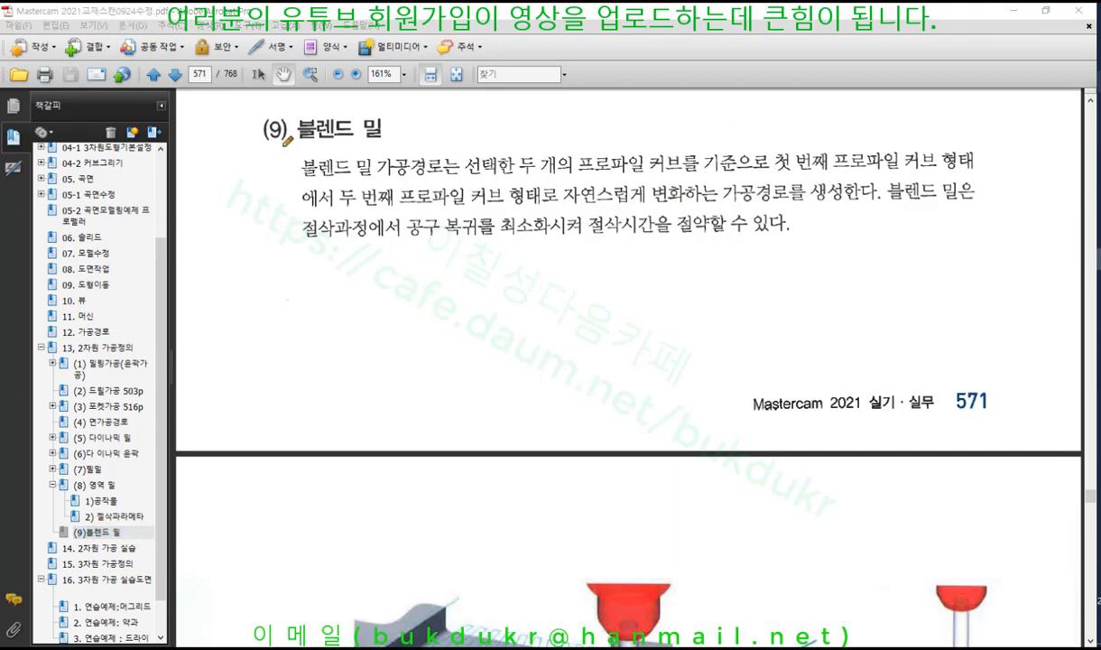
Underline the 블렌드 밀 heading and opening words in red, and draw a spiral up a vertical line
left_click_drag(281, 143, 389, 143)
left_click_drag(287, 181, 684, 180)
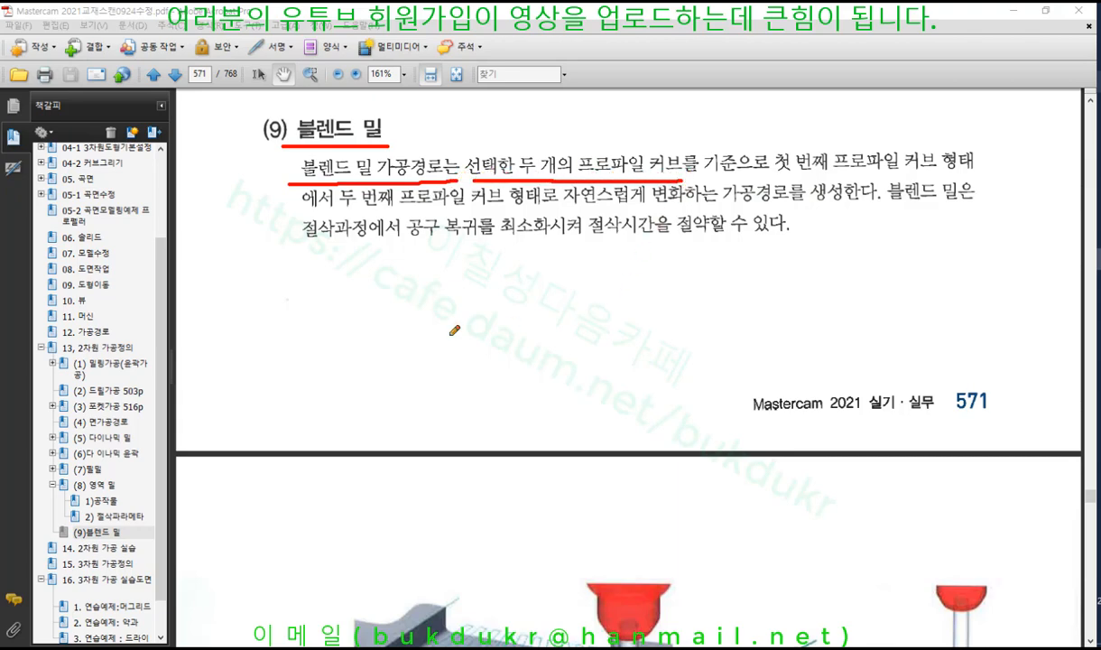
left_click_drag(423, 259, 424, 511)
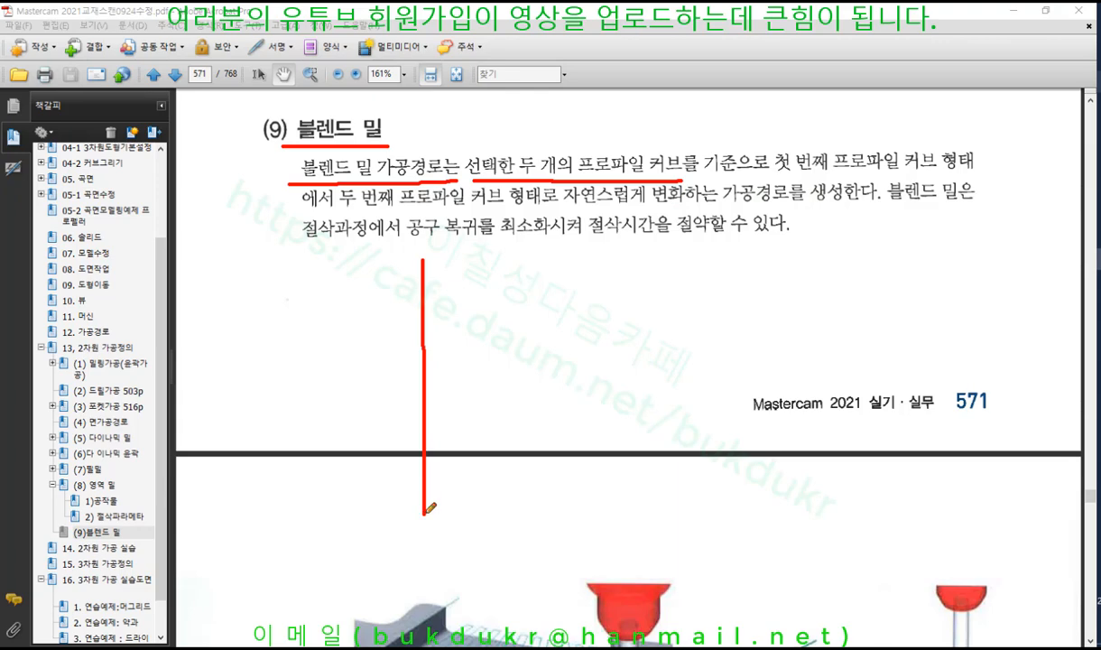
mouse_move(356, 501)
left_mouse_down()
mouse_move(397, 481)
mouse_move(353, 519)
mouse_move(384, 380)
mouse_move(369, 405)
mouse_move(402, 407)
left_mouse_up()
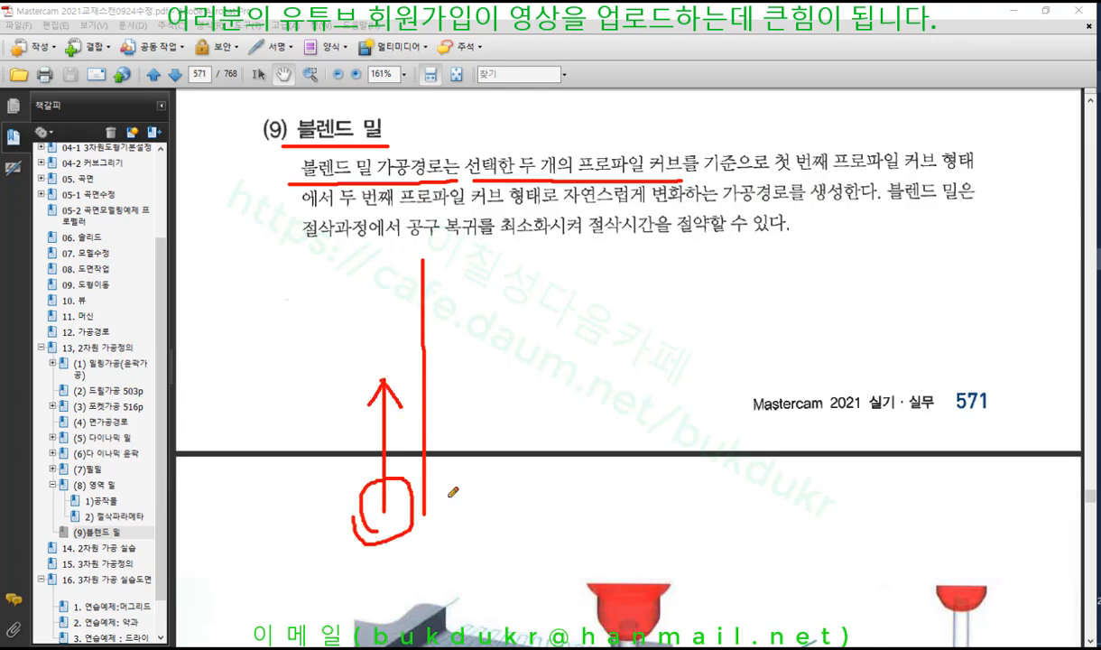
mouse_move(428, 486)
left_mouse_down()
mouse_move(352, 449)
mouse_move(462, 440)
mouse_move(354, 408)
mouse_move(472, 430)
mouse_move(375, 357)
mouse_move(438, 387)
mouse_move(386, 323)
mouse_move(414, 364)
mouse_move(438, 285)
mouse_move(366, 287)
mouse_move(452, 264)
mouse_move(382, 287)
mouse_move(439, 262)
left_mouse_up()
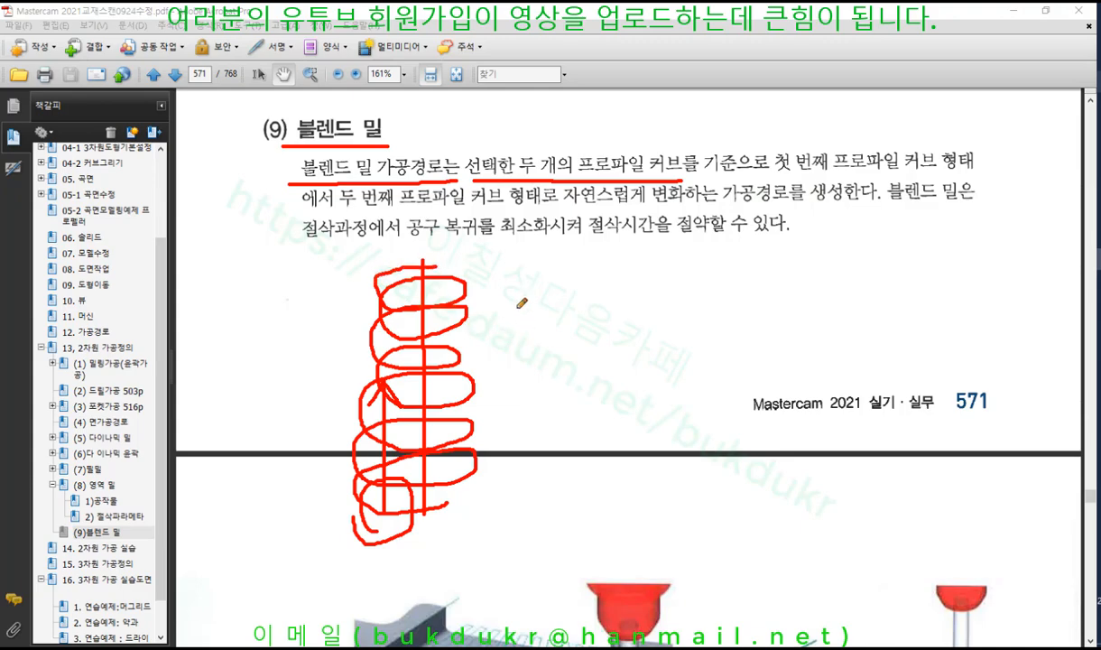
Outline the spiral's sides in red and draw a tapered, cone-shaped red spiral beside it
left_click_drag(370, 259, 365, 518)
left_click_drag(470, 249, 486, 527)
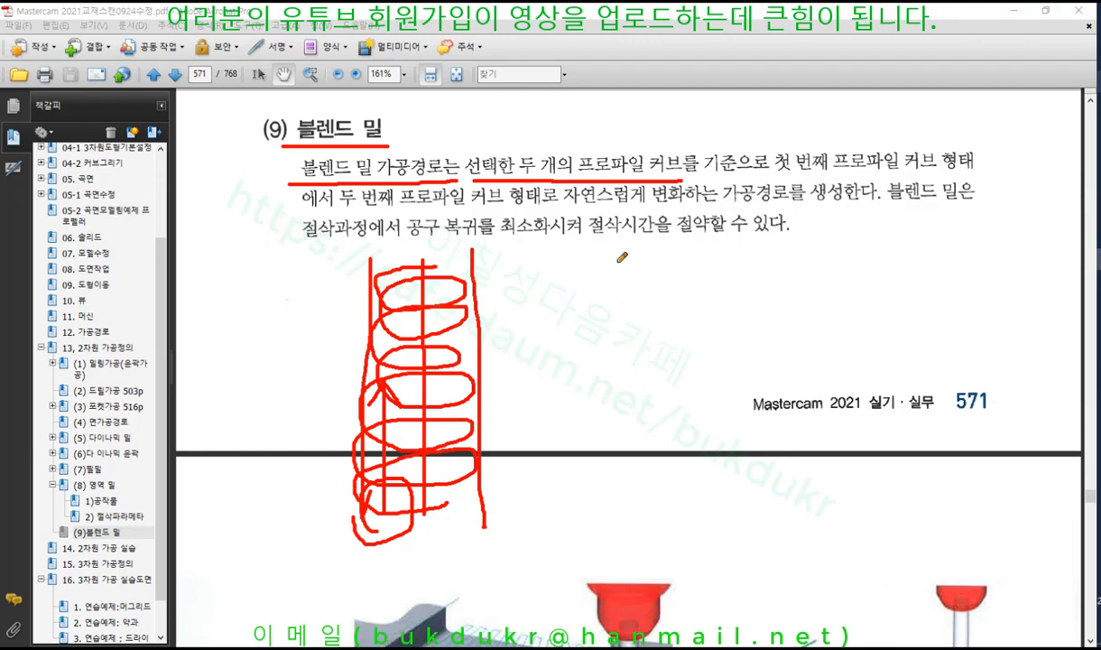
left_click_drag(617, 262, 577, 536)
left_click_drag(742, 269, 832, 521)
mouse_move(776, 561)
left_mouse_down()
mouse_move(601, 551)
mouse_move(780, 490)
mouse_move(669, 524)
mouse_move(645, 445)
mouse_move(756, 412)
mouse_move(633, 446)
mouse_move(598, 381)
mouse_move(782, 386)
mouse_move(605, 388)
mouse_move(707, 305)
mouse_move(627, 347)
mouse_move(719, 281)
mouse_move(596, 288)
mouse_move(699, 254)
mouse_move(713, 264)
left_mouse_up()
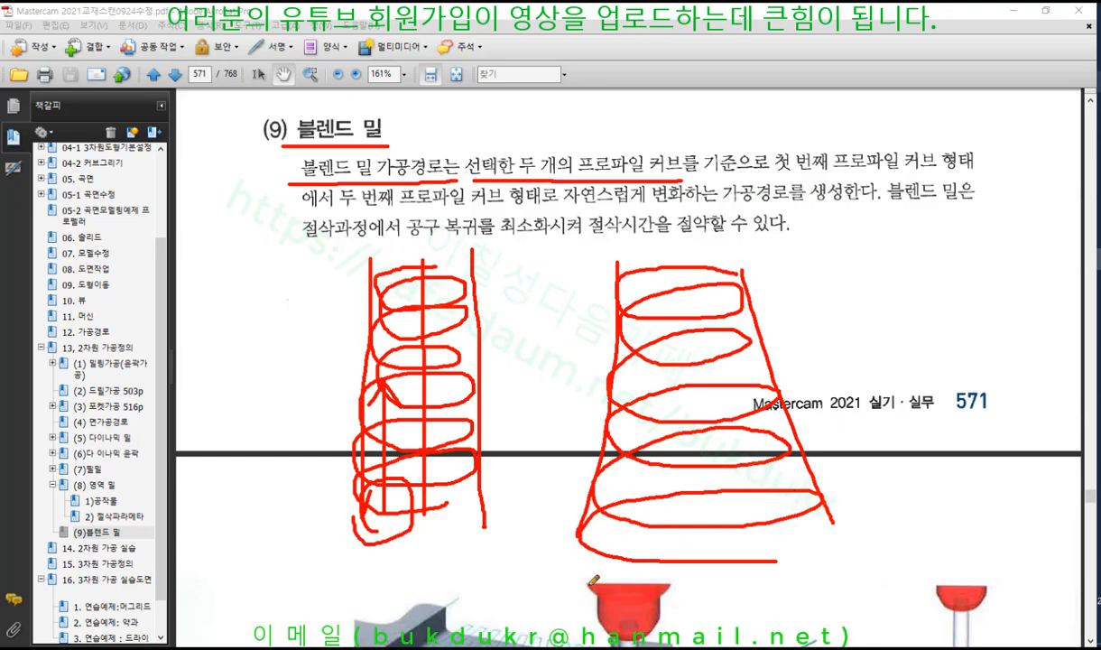
right_click(923, 252)
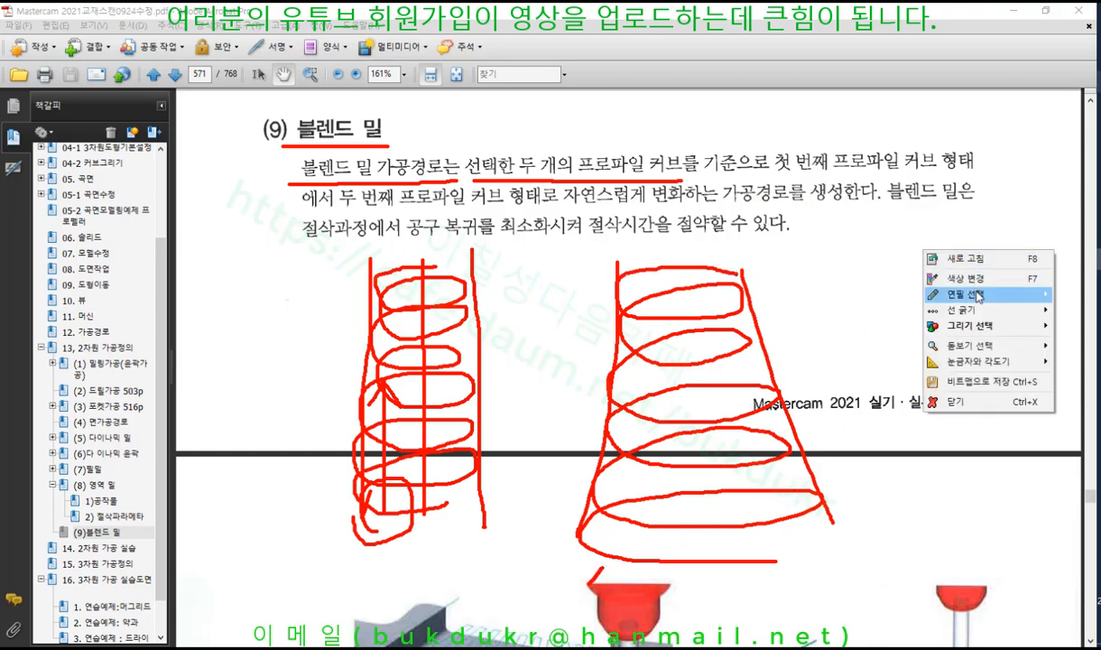
Change the pen colour to blue
mouse_move(975, 300)
left_click(970, 279)
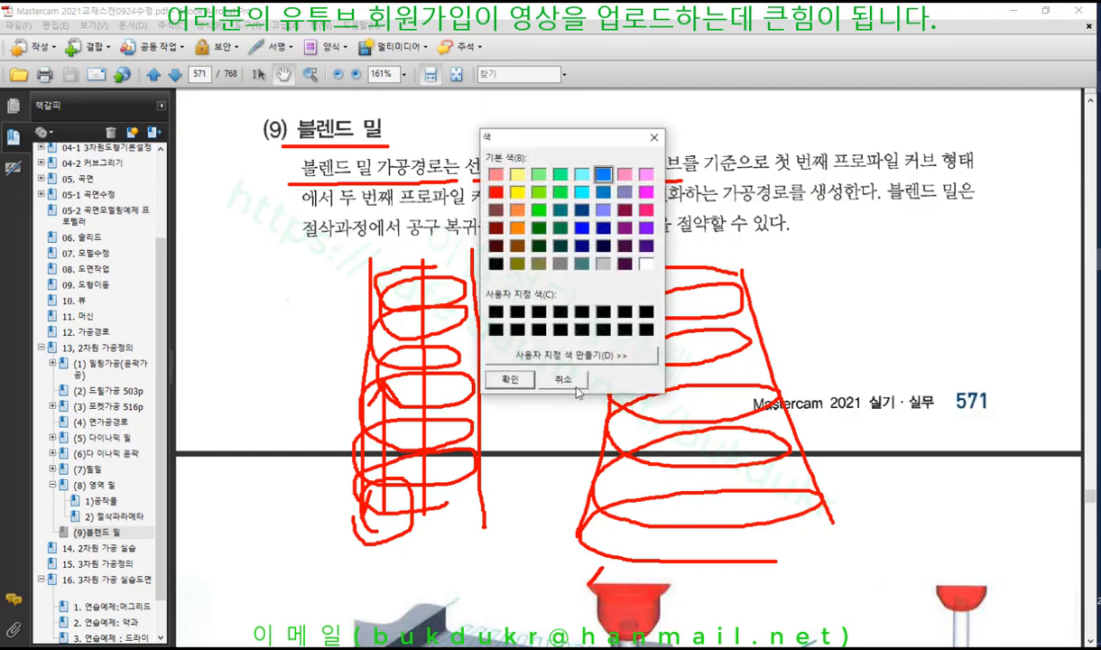
left_click(494, 377)
Draw blue lines and arrows down through the tapered spiral and along the cone's edges
left_click_drag(631, 262, 584, 577)
left_click_drag(659, 258, 639, 575)
mouse_move(682, 241)
left_mouse_down()
mouse_move(671, 561)
mouse_move(707, 530)
left_mouse_up()
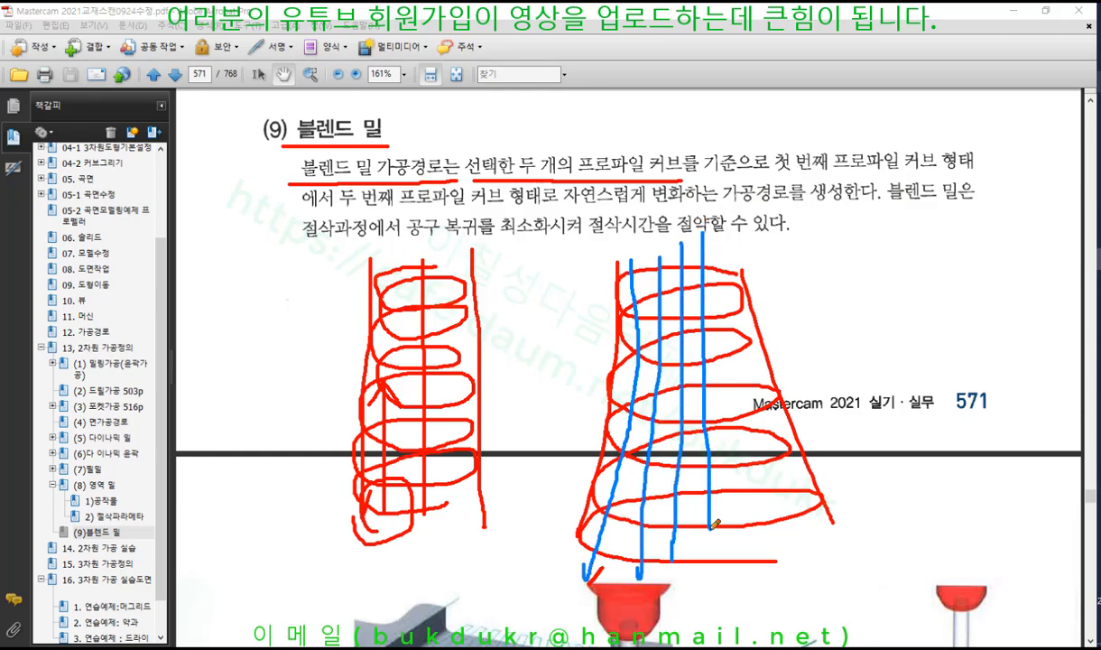
left_click_drag(720, 239, 716, 540)
mouse_move(729, 273)
left_mouse_down()
mouse_move(756, 492)
mouse_move(779, 529)
left_mouse_up()
left_click_drag(748, 382, 829, 566)
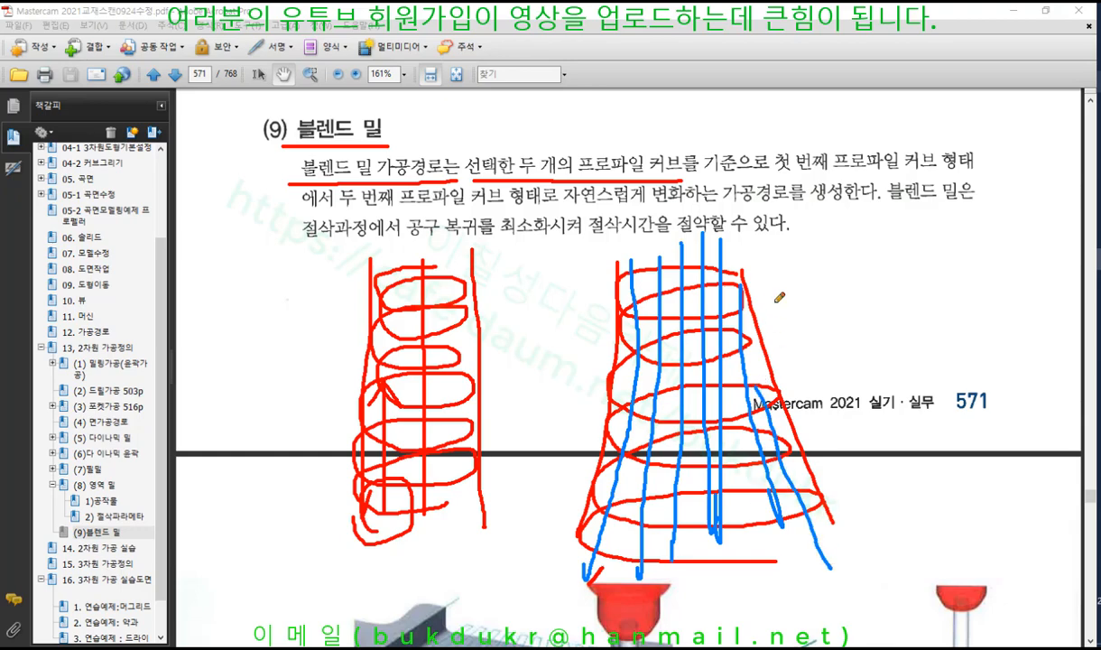
mouse_move(798, 269)
left_mouse_down()
mouse_move(760, 317)
mouse_move(786, 320)
left_mouse_up()
mouse_move(578, 318)
left_mouse_down()
mouse_move(614, 344)
mouse_move(602, 344)
left_mouse_up()
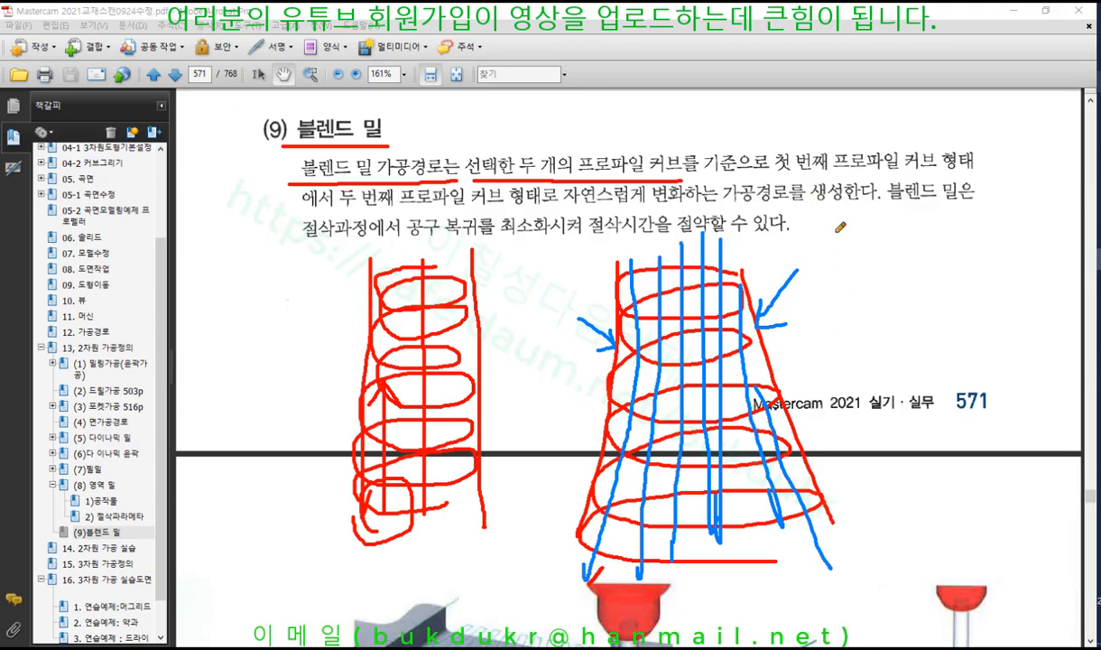
Draw four horizontal blue lines across the cone and underline the 블렌드 밀 heading in blue
left_click_drag(607, 523, 802, 521)
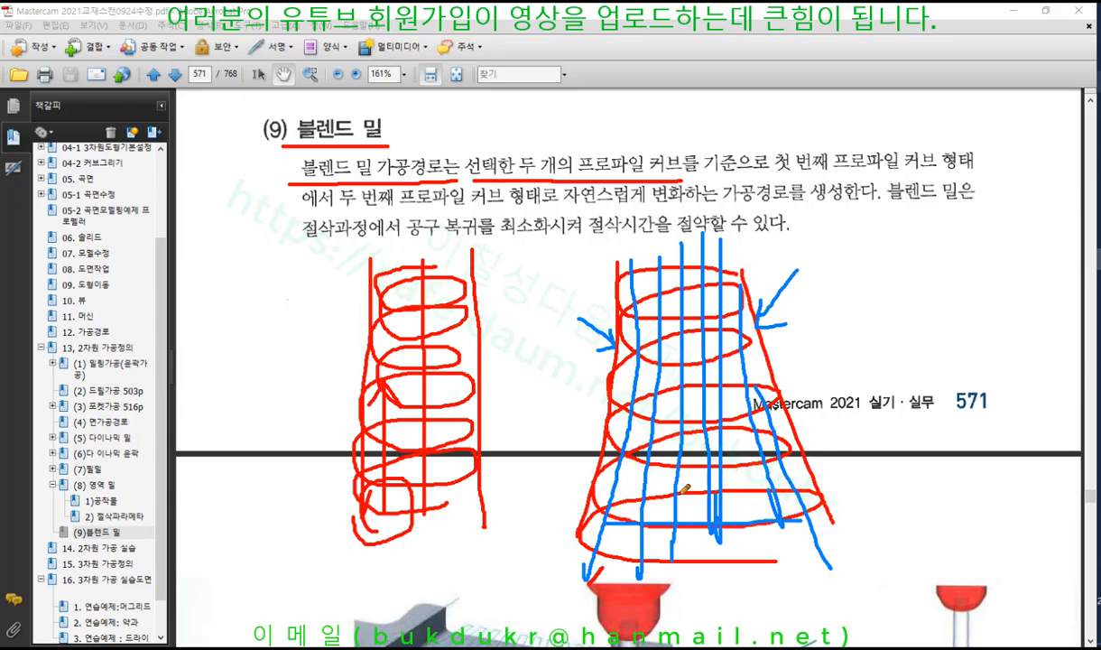
left_click_drag(614, 492, 809, 479)
left_click_drag(623, 455, 769, 453)
left_click_drag(635, 416, 822, 418)
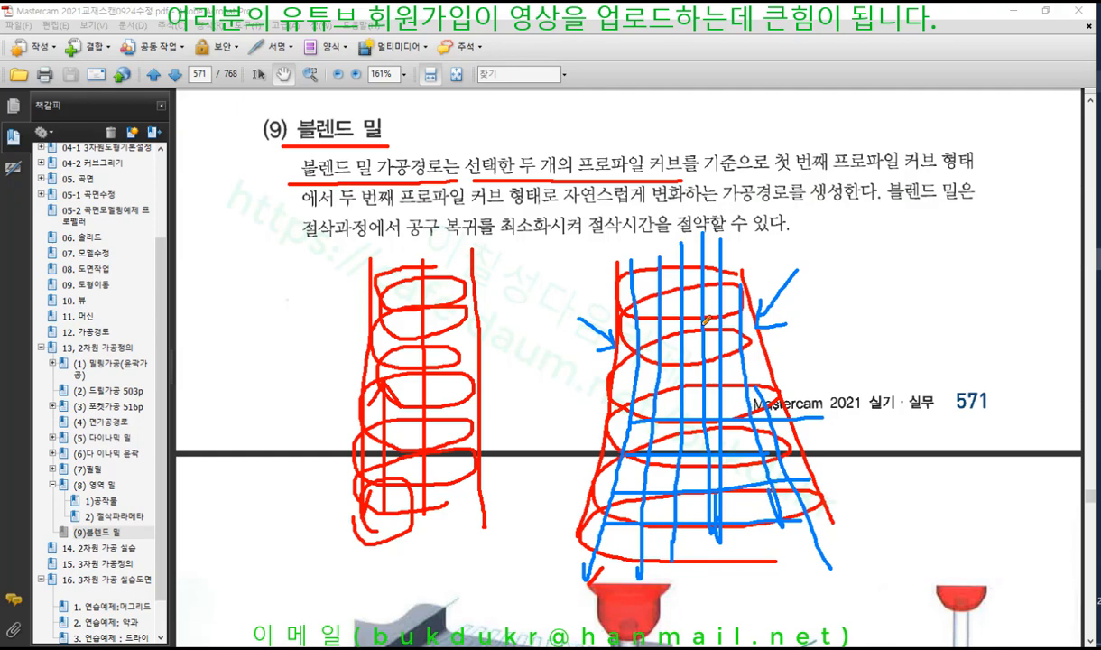
left_click_drag(282, 144, 370, 143)
right_click(943, 274)
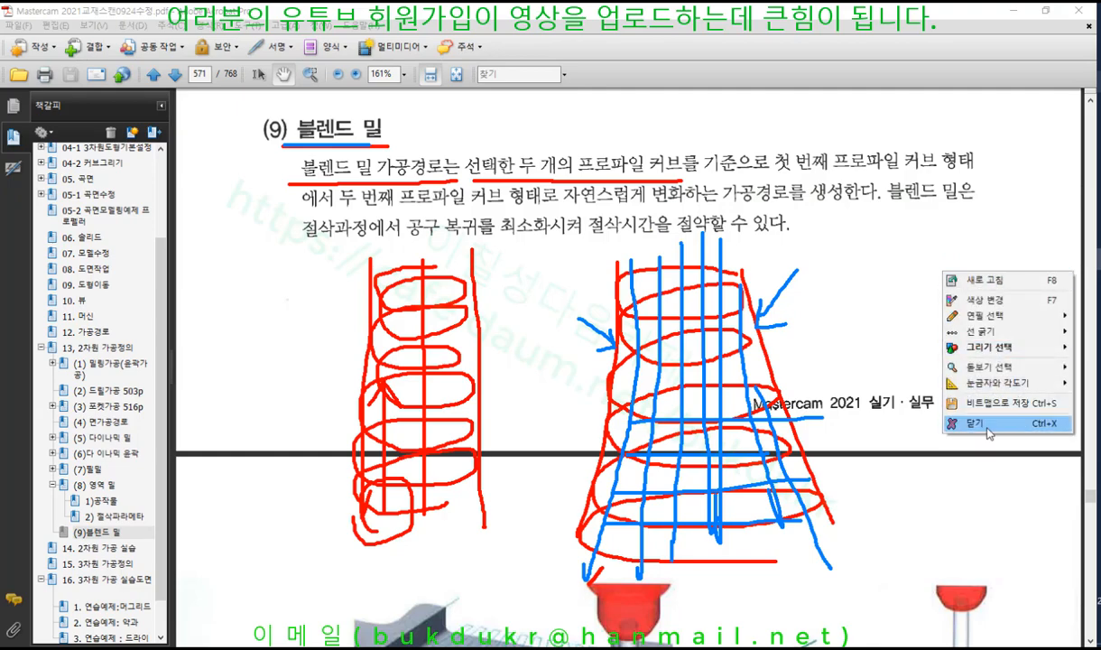
Erase the red and blue markings, scroll to page 572's illustrations, and resume the pen
left_click(975, 423)
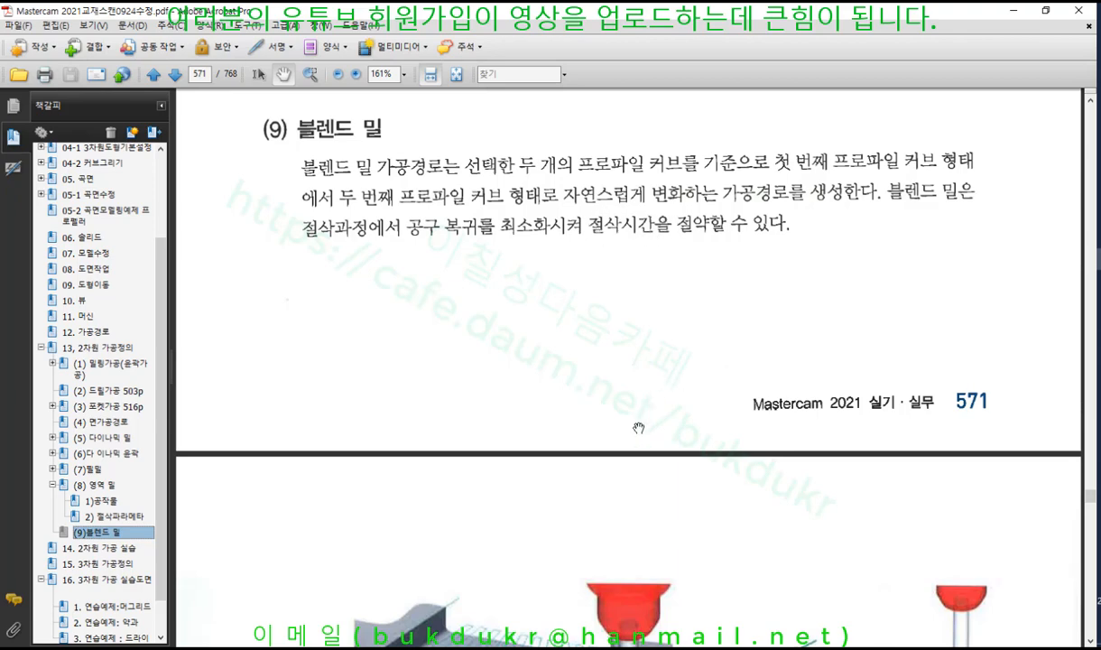
scroll(625, 461, "down", 5)
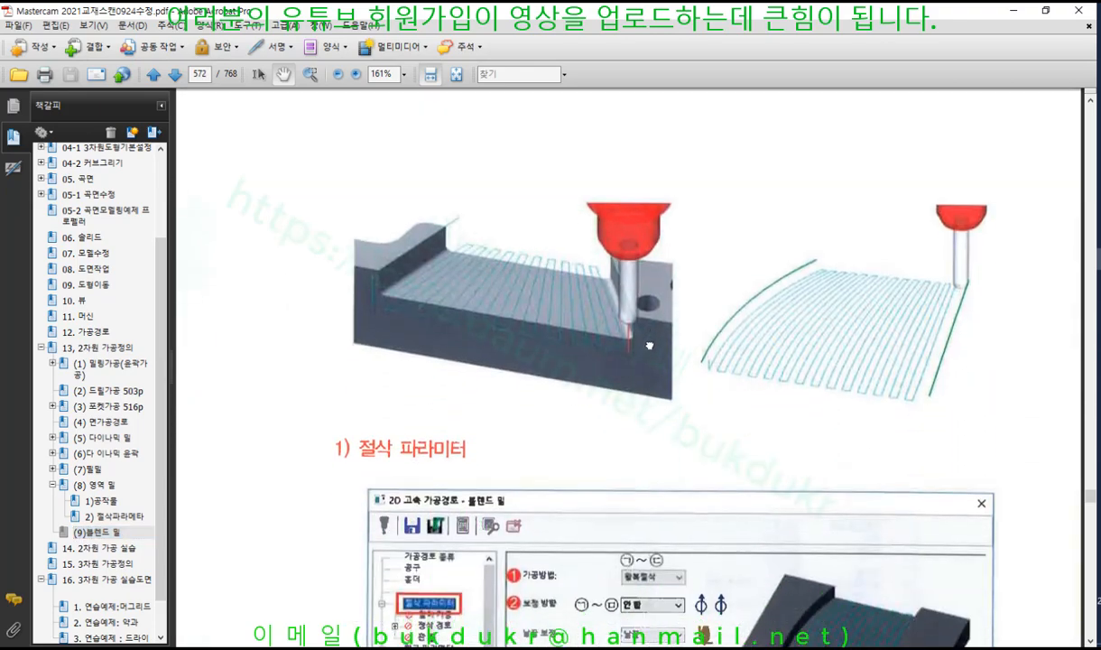
left_click(1099, 81)
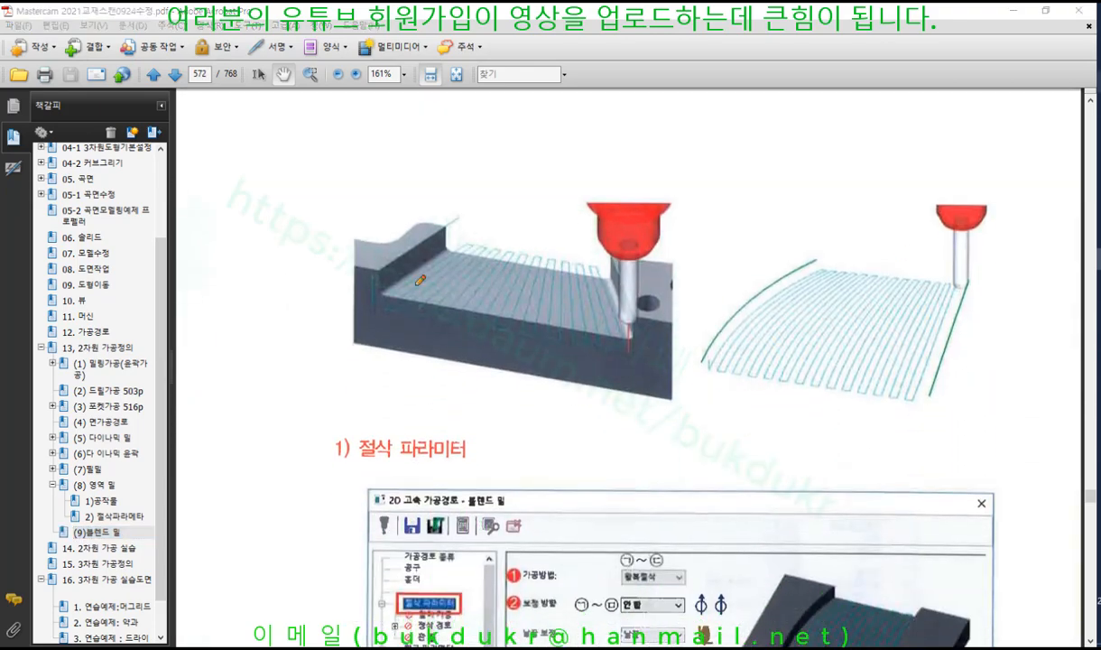
Trace the part's back edge, tool shank and floor curves in blue
left_click_drag(445, 230, 372, 282)
left_click_drag(613, 254, 643, 322)
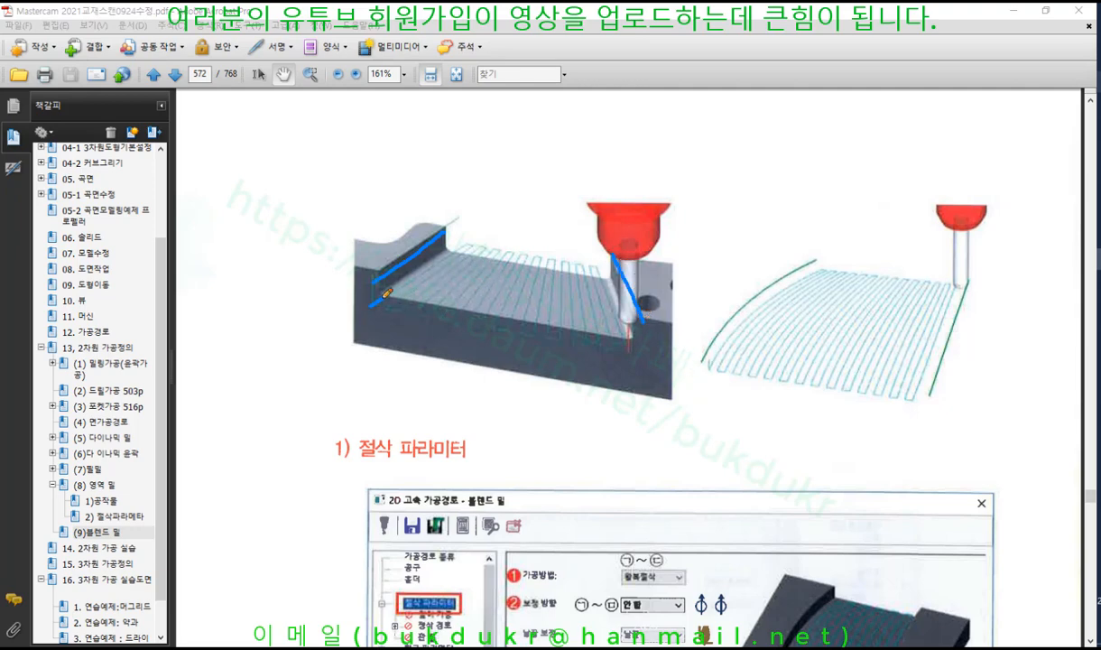
mouse_move(383, 294)
left_mouse_down()
mouse_move(462, 236)
mouse_move(403, 297)
mouse_move(442, 242)
mouse_move(483, 243)
mouse_move(422, 325)
mouse_move(452, 325)
mouse_move(478, 272)
mouse_move(510, 252)
mouse_move(488, 315)
mouse_move(531, 255)
left_mouse_up()
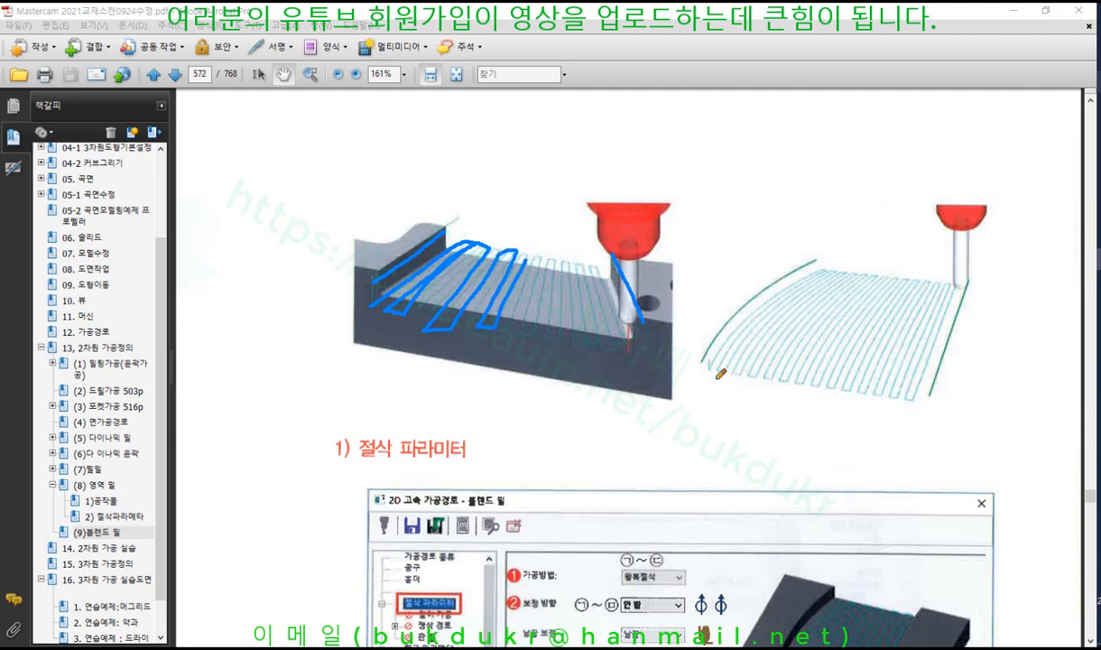
mouse_move(710, 373)
left_mouse_down()
mouse_move(783, 274)
mouse_move(830, 266)
mouse_move(760, 372)
mouse_move(787, 316)
mouse_move(838, 260)
left_mouse_up()
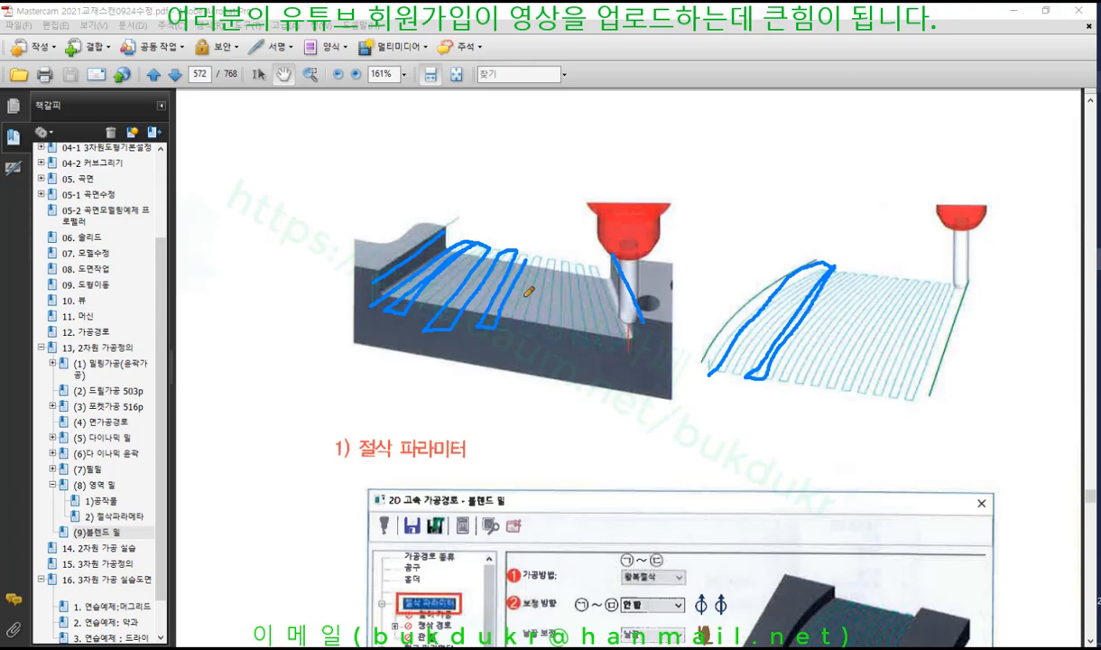
left_click_drag(561, 292, 535, 283)
mouse_move(407, 345)
left_mouse_down()
mouse_move(480, 262)
mouse_move(525, 261)
left_mouse_up()
mouse_move(503, 354)
left_mouse_down()
mouse_move(512, 296)
mouse_move(563, 273)
left_mouse_up()
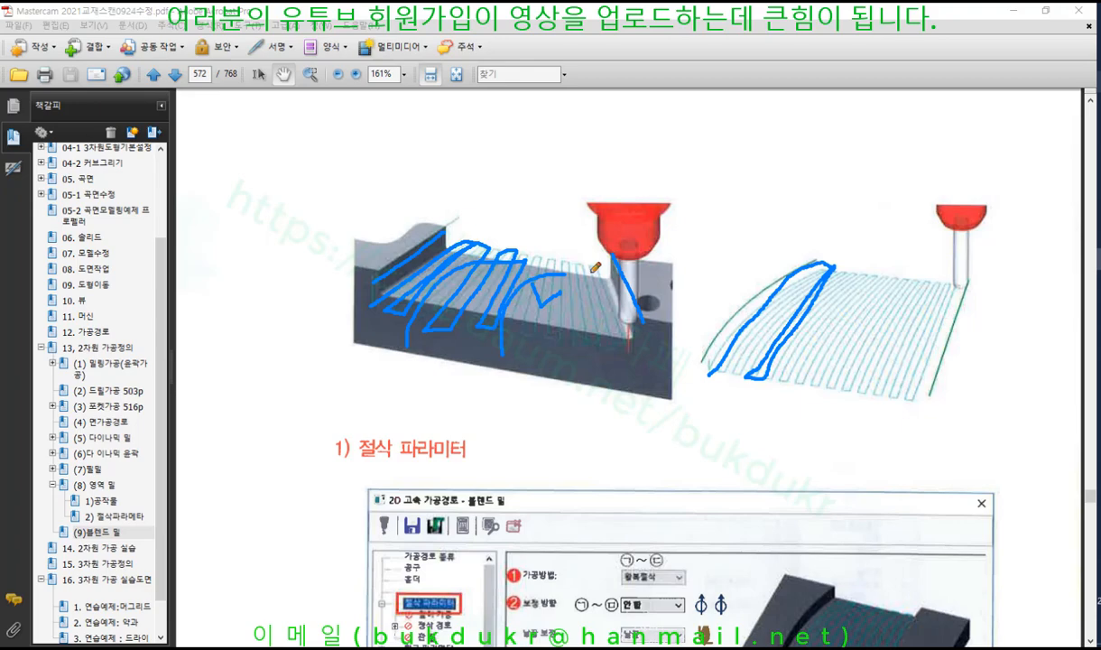
Trace four toolpath passes on the right image in blue, then erase the blue markings
mouse_move(855, 275)
left_mouse_down()
mouse_move(801, 385)
mouse_move(857, 321)
mouse_move(828, 388)
left_mouse_up()
left_click_drag(891, 277, 856, 390)
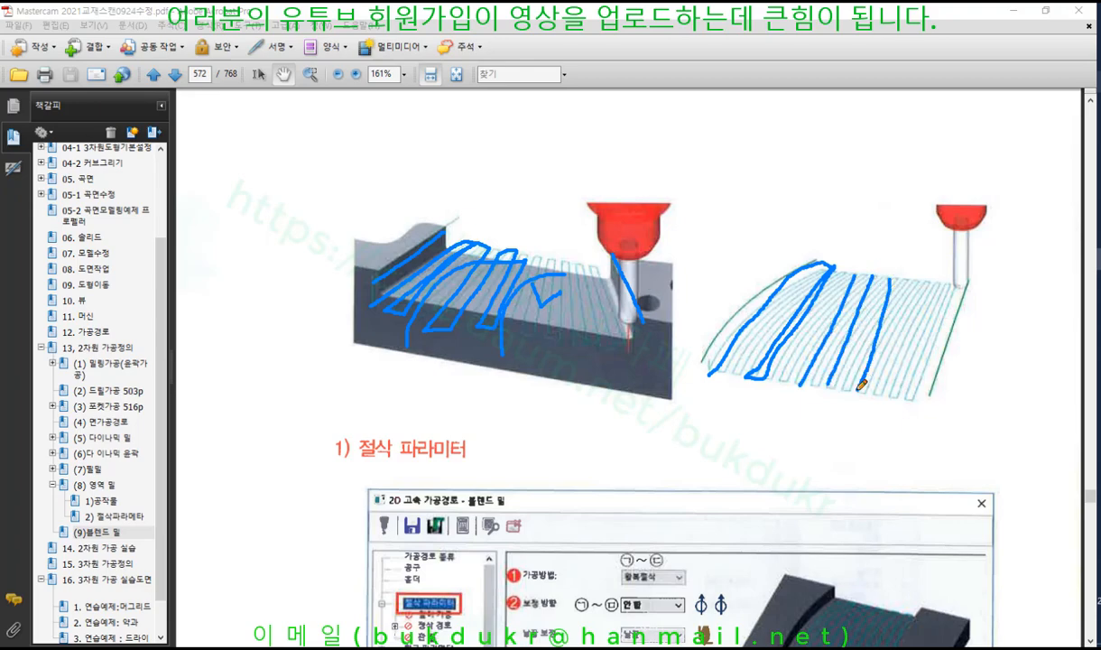
left_click_drag(912, 282, 887, 395)
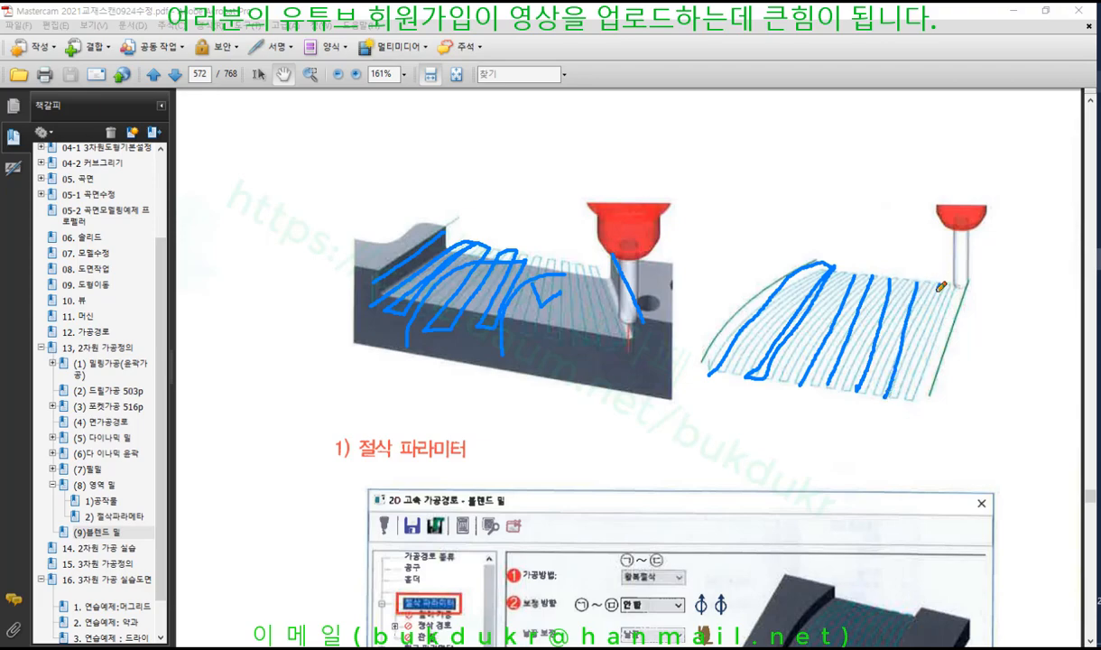
left_click_drag(939, 288, 906, 396)
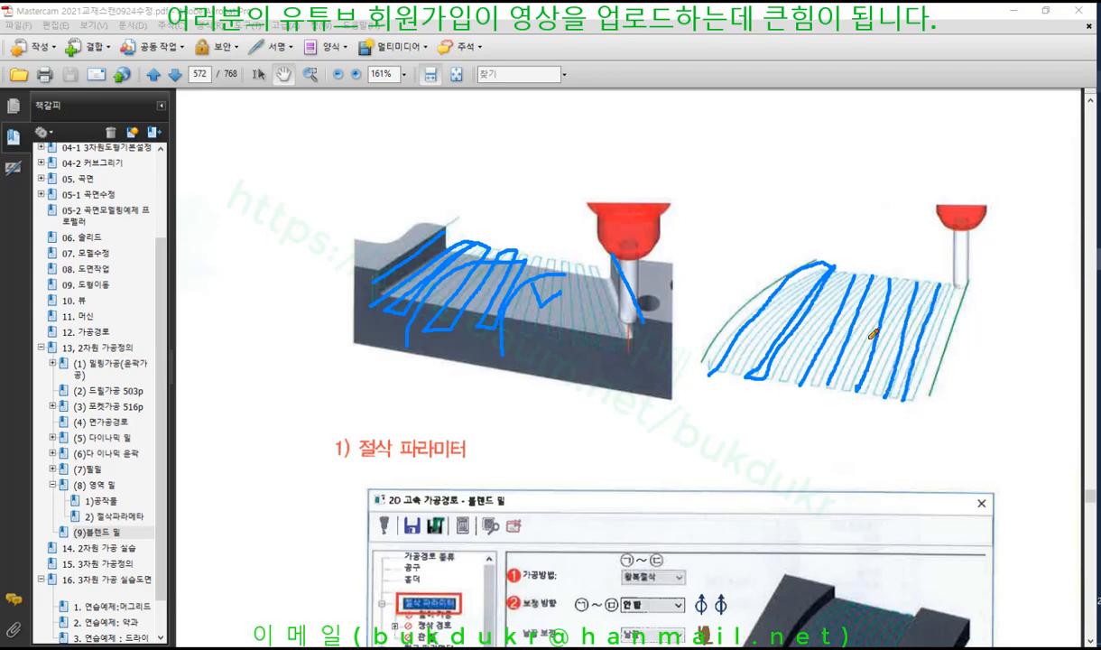
right_click(814, 186)
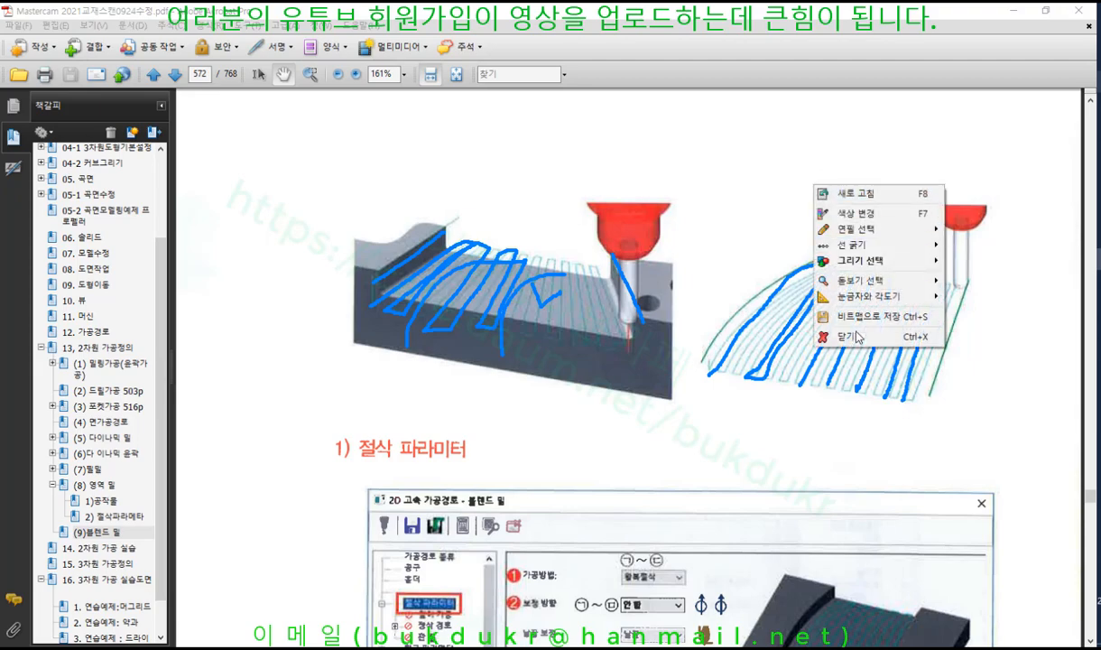
left_click(853, 337)
Scroll to the cutting-parameters dialog, underline and circle the cutting method, and sketch a pass
scroll(749, 239, "down", 5)
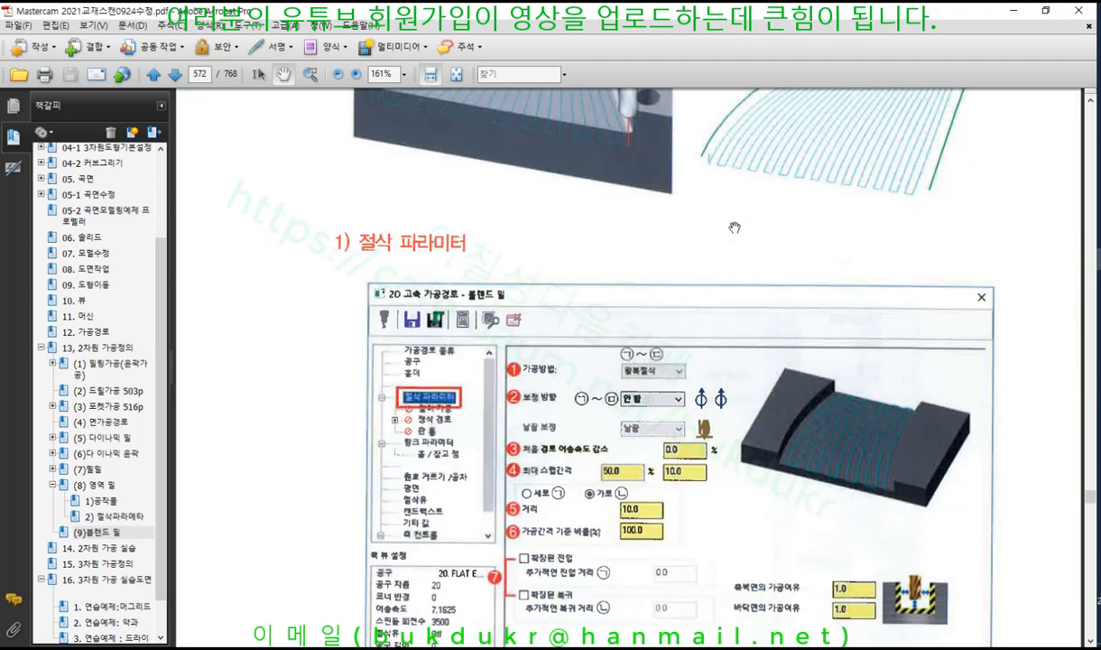
scroll(735, 227, "down", 2)
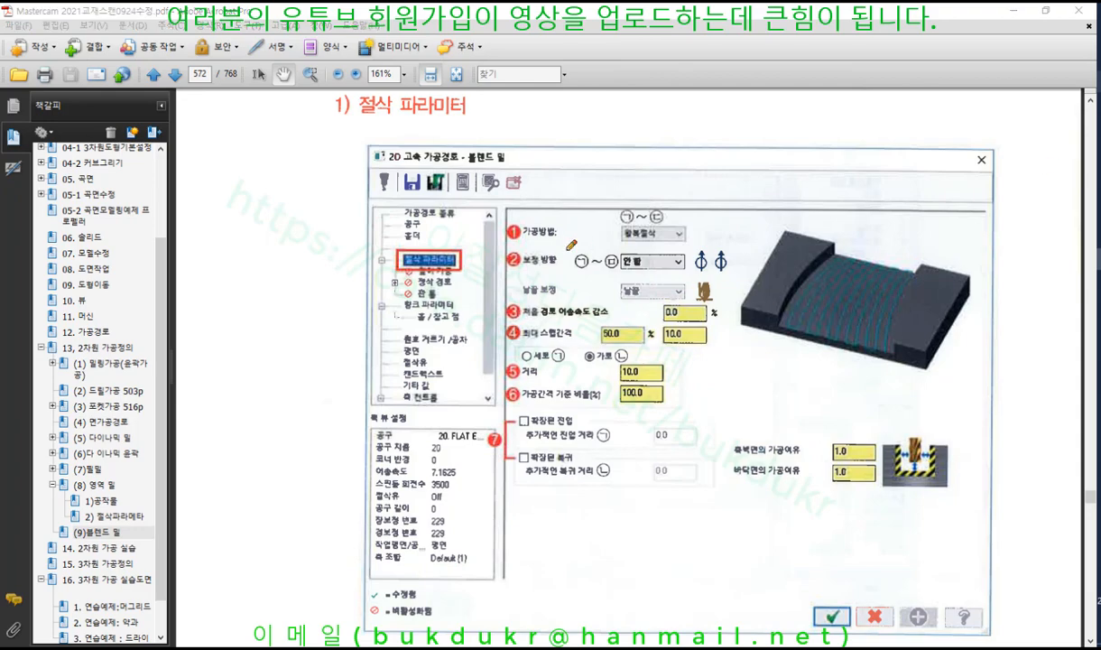
left_click_drag(517, 239, 543, 237)
left_click_drag(617, 241, 684, 236)
left_click_drag(610, 240, 669, 239)
mouse_move(785, 335)
left_mouse_down()
mouse_move(824, 272)
mouse_move(796, 337)
mouse_move(858, 256)
mouse_move(868, 263)
mouse_move(813, 332)
left_mouse_up()
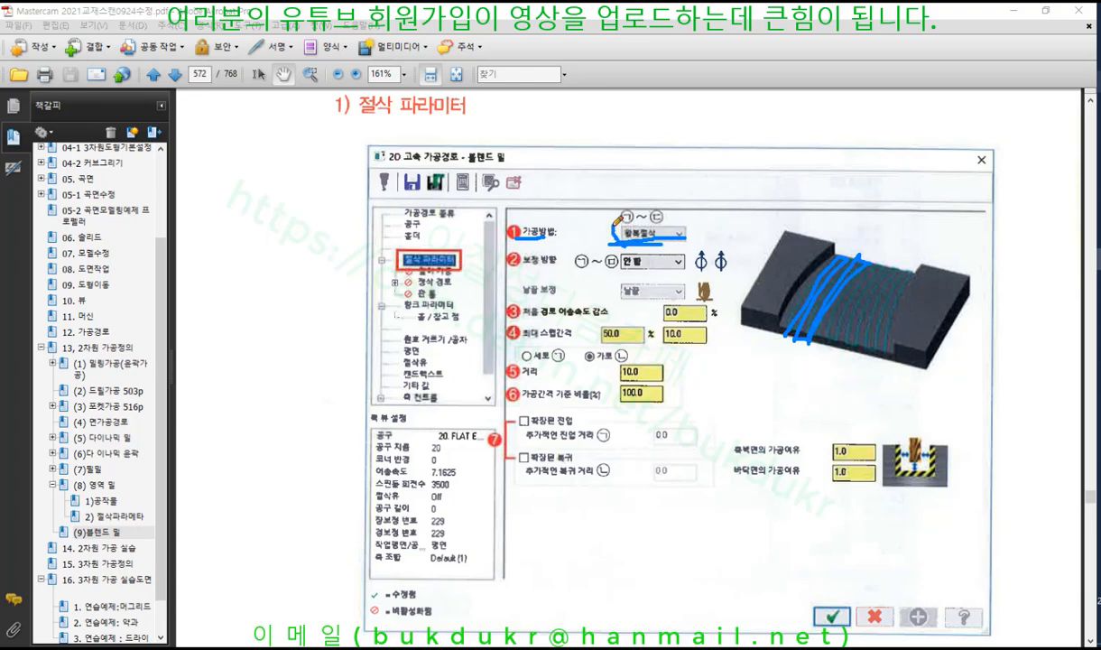
mouse_move(612, 226)
left_mouse_down()
mouse_move(663, 215)
mouse_move(619, 240)
left_mouse_up()
Underline compensation direction, tip compensation and first-pass feed reduction, and sketch toolpath arcs on the picture
left_click_drag(509, 268, 555, 266)
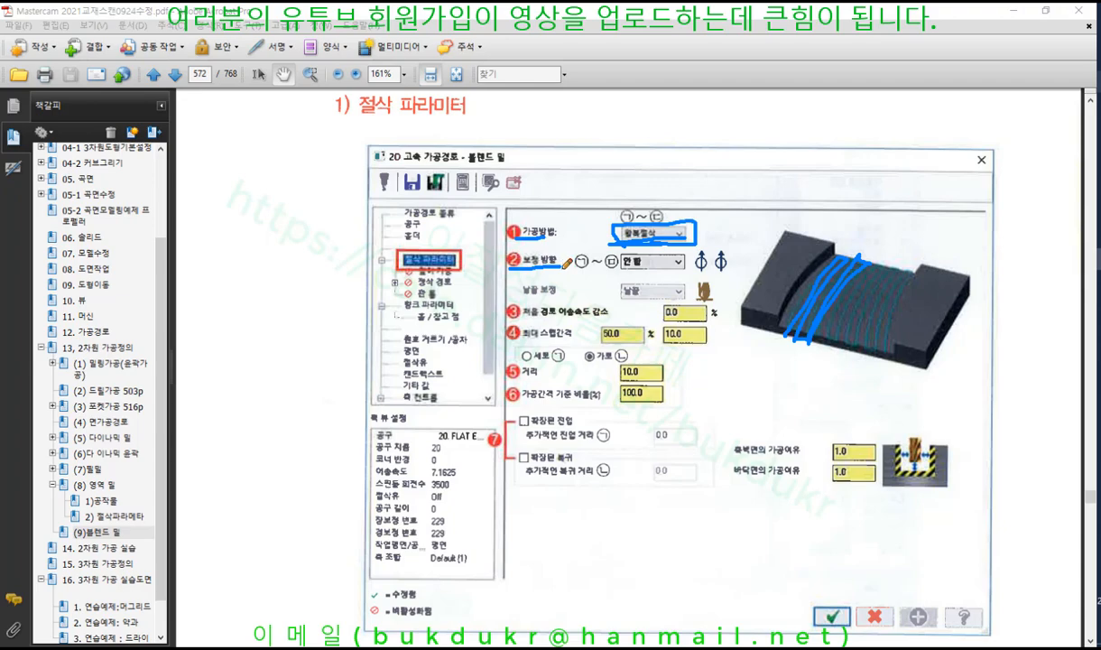
left_click_drag(832, 241, 775, 320)
left_click_drag(925, 260, 900, 320)
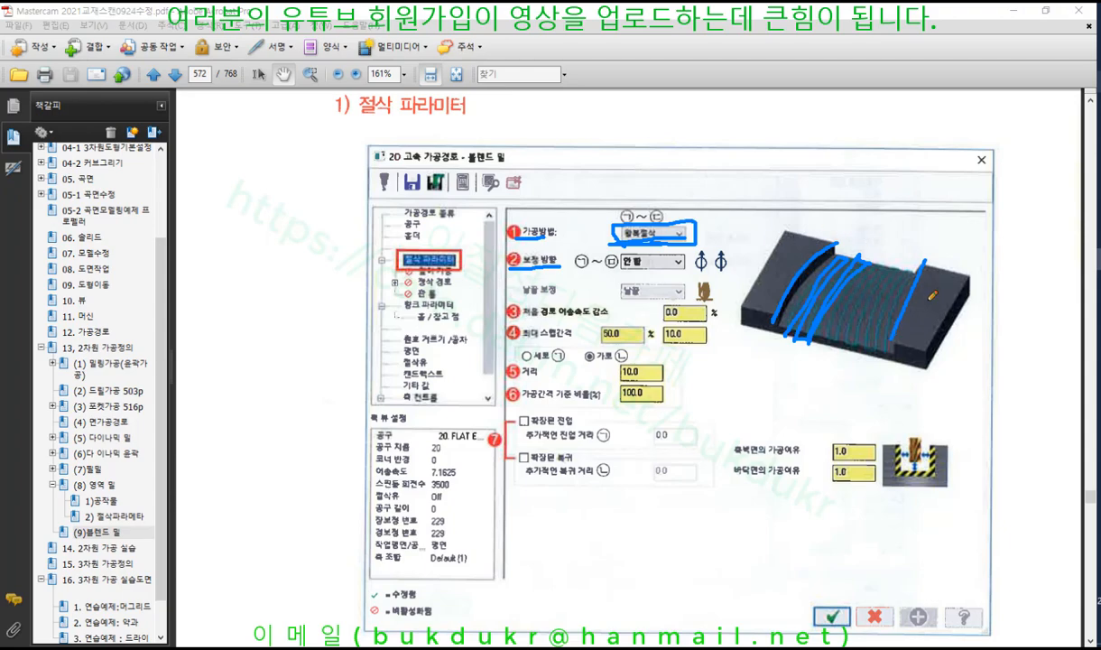
left_click_drag(913, 298, 907, 275)
left_click_drag(593, 265, 709, 265)
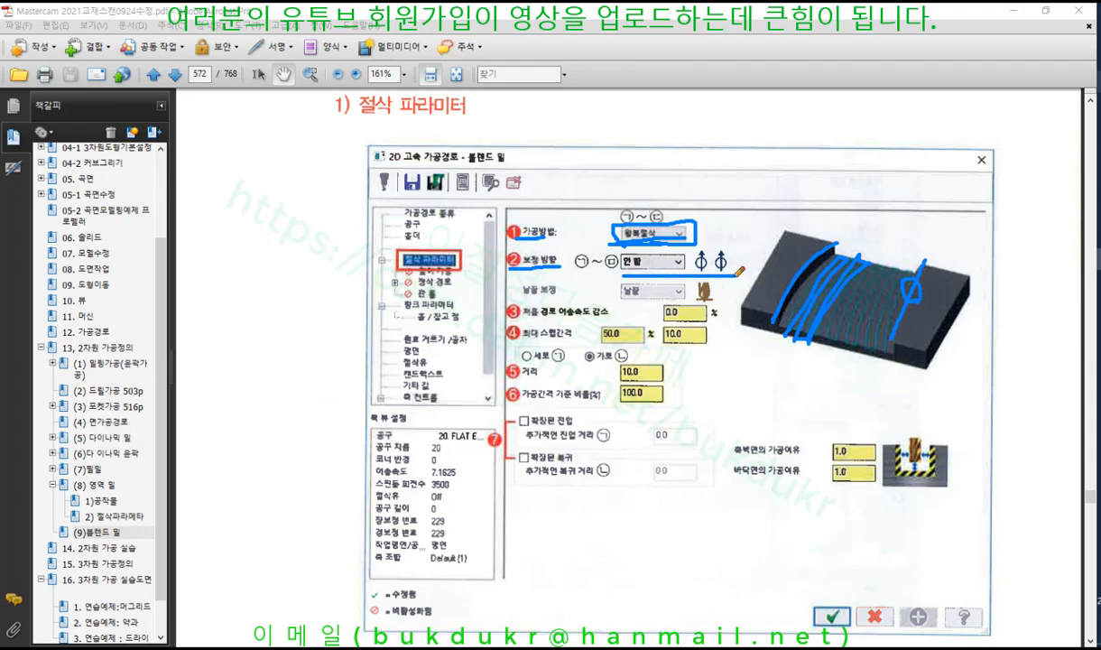
left_click_drag(522, 293, 570, 290)
left_click_drag(516, 314, 621, 311)
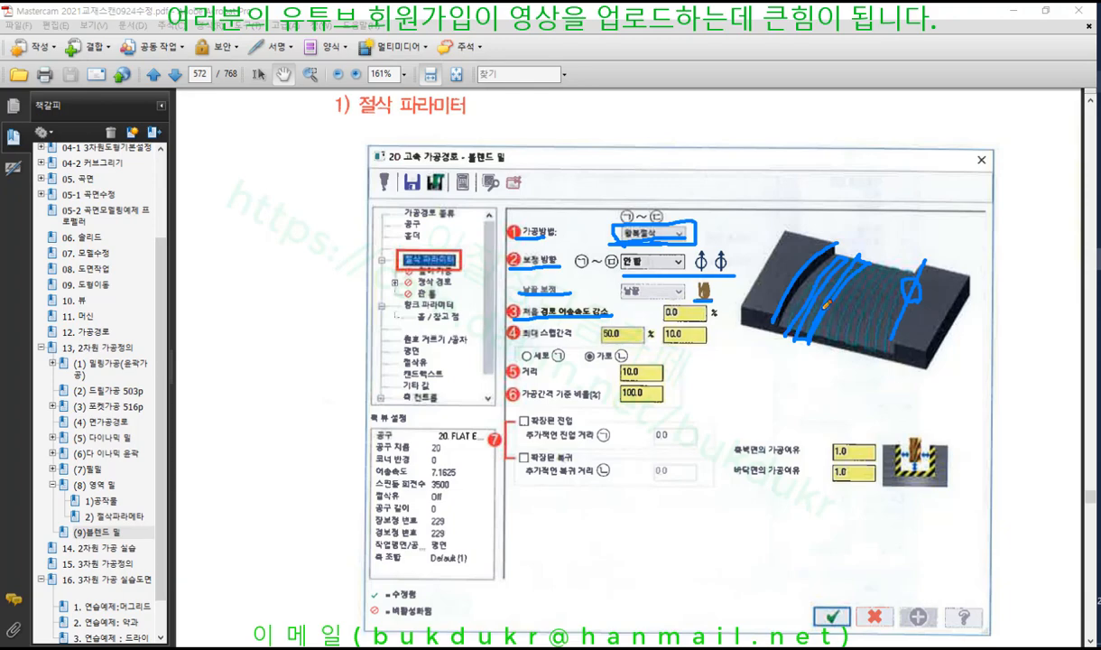
Underline the first-pass feed reduction label and its 0.0 % value
mouse_move(872, 362)
left_mouse_down()
mouse_move(866, 339)
mouse_move(894, 267)
left_mouse_up()
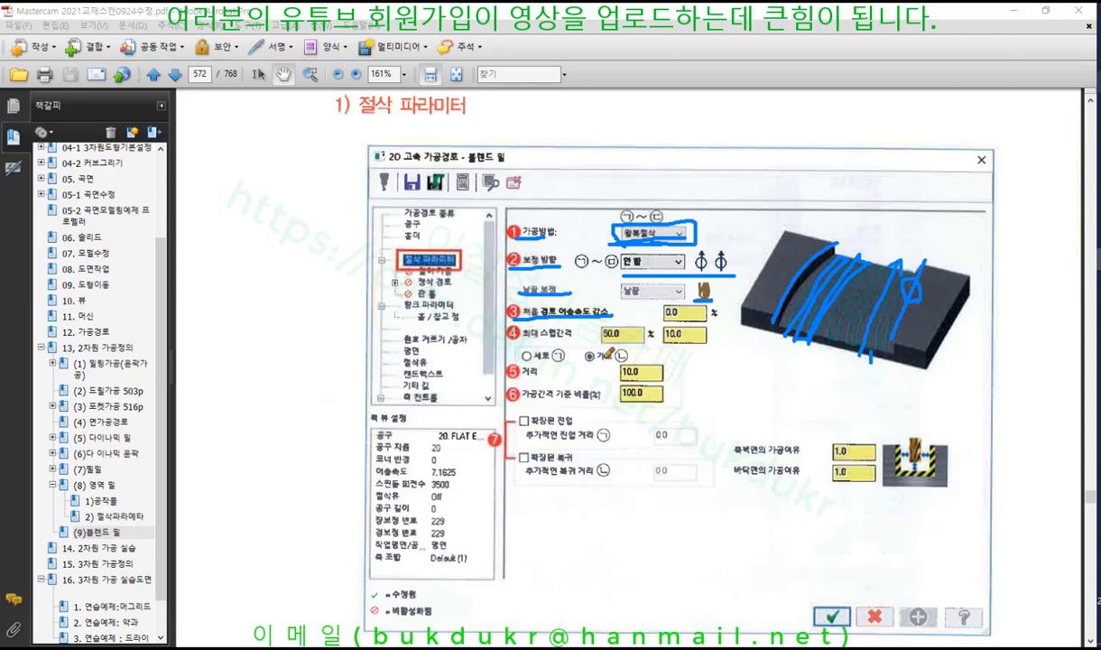
left_click_drag(511, 319, 718, 308)
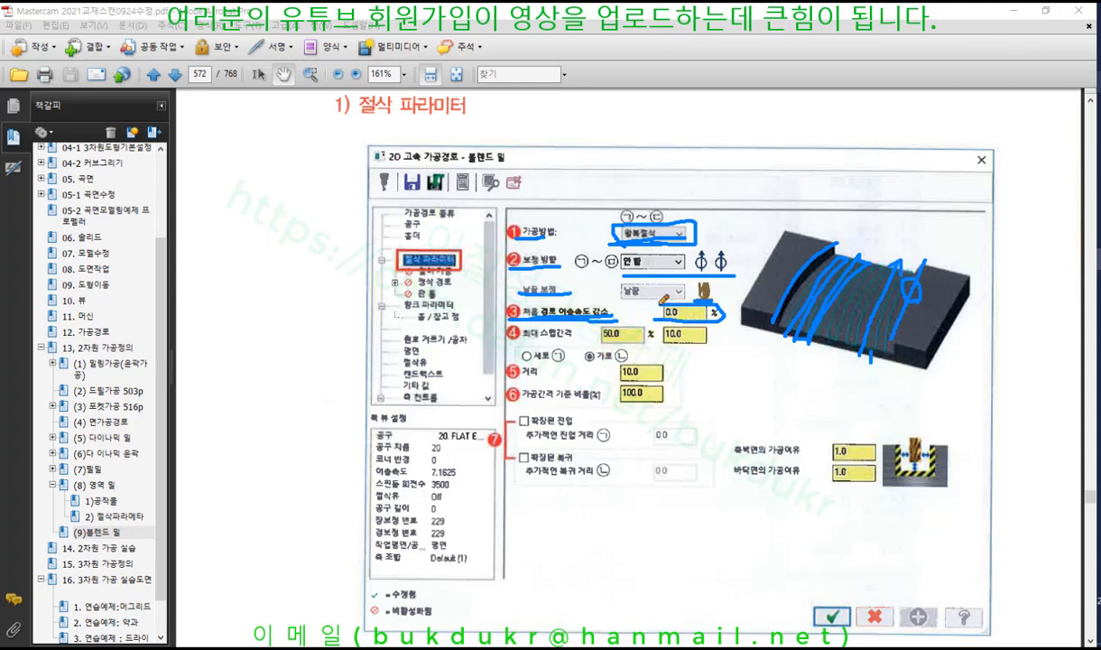
left_click_drag(661, 323, 720, 320)
mouse_move(523, 312)
left_mouse_down()
mouse_move(508, 305)
mouse_move(617, 311)
left_mouse_up()
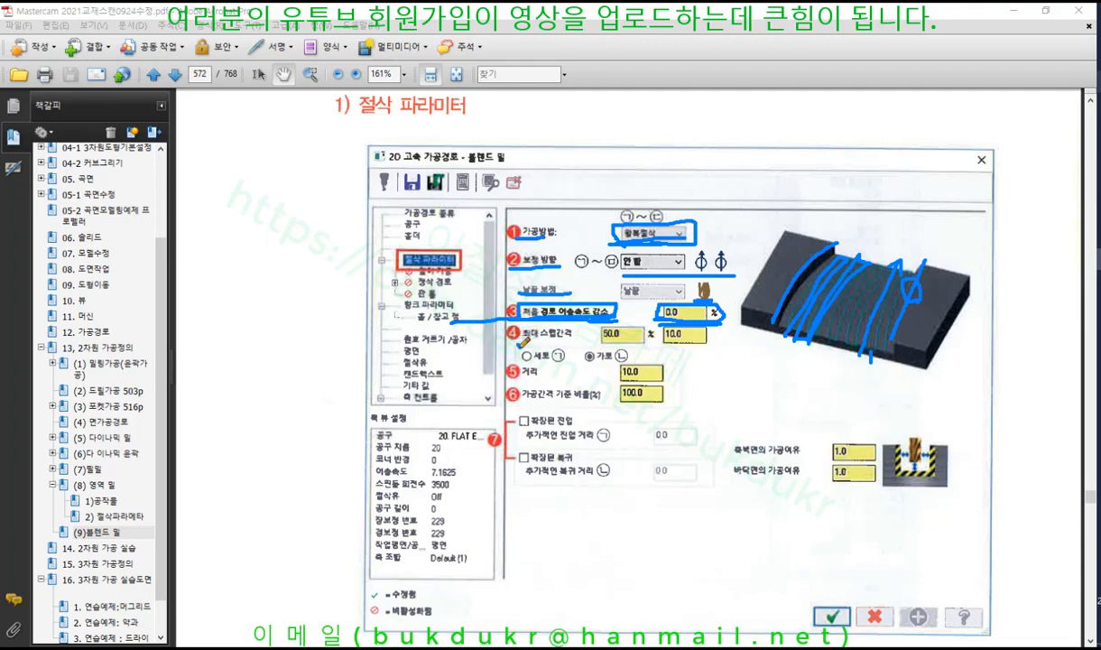
Underline 최대 스텝간격, the vertical direction and distance 10.0, and draw stepover passes across the part
left_click_drag(513, 344, 582, 337)
mouse_move(817, 323)
left_mouse_down()
mouse_move(806, 351)
mouse_move(844, 377)
left_mouse_up()
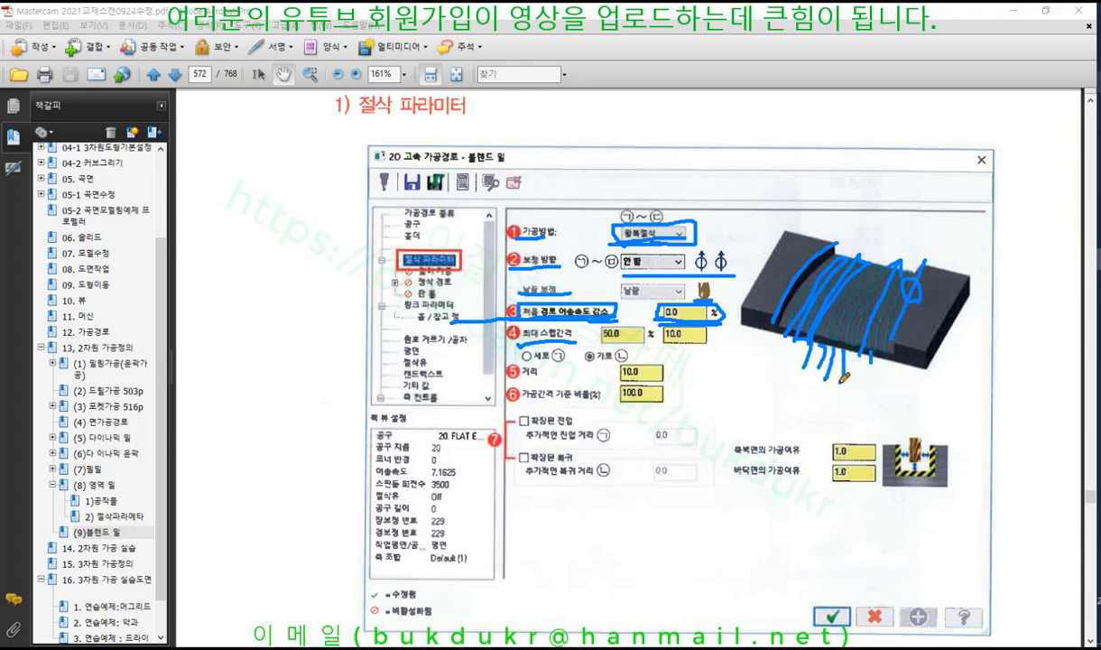
left_click_drag(522, 362, 603, 360)
left_click_drag(849, 242, 802, 327)
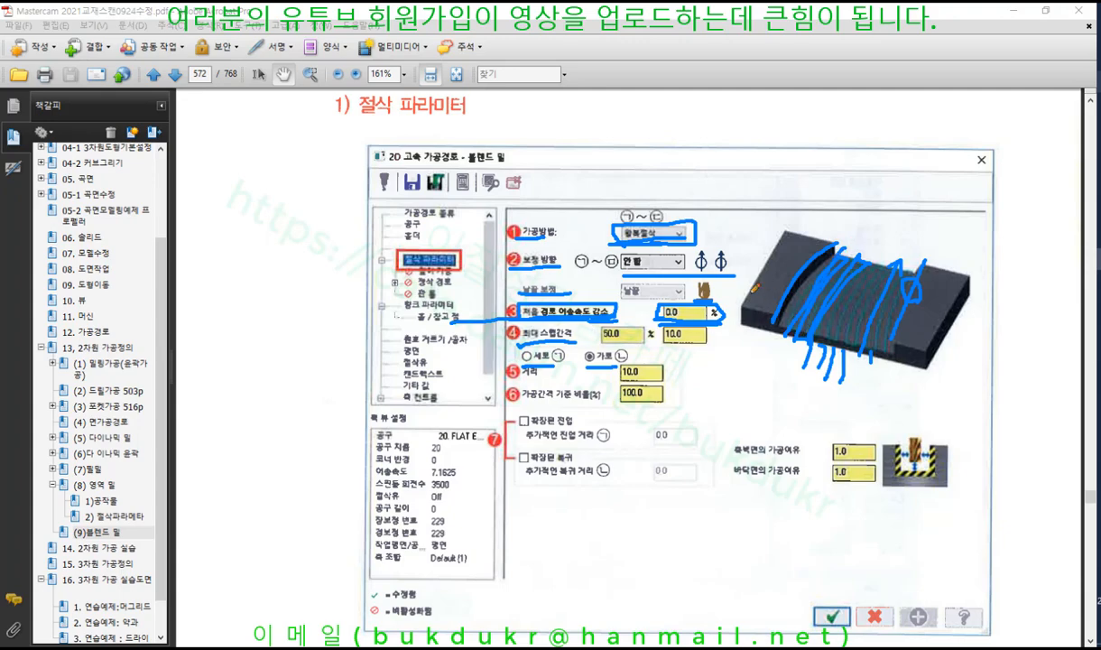
left_click_drag(749, 291, 941, 323)
left_click_drag(753, 285, 927, 303)
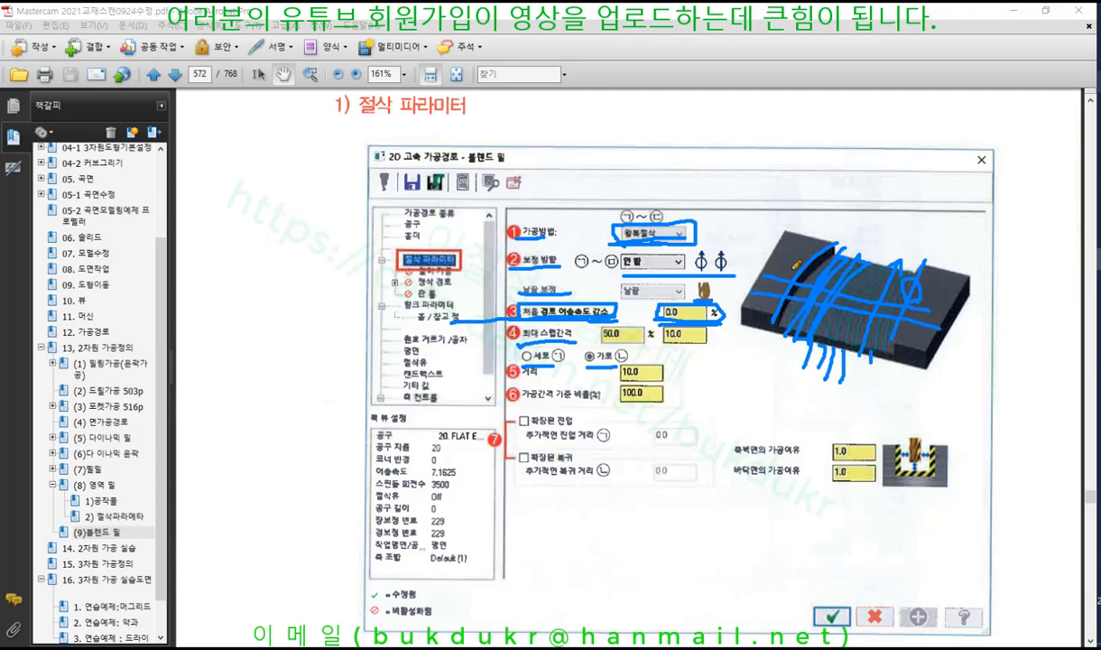
left_click_drag(781, 262, 941, 299)
left_click_drag(805, 242, 959, 283)
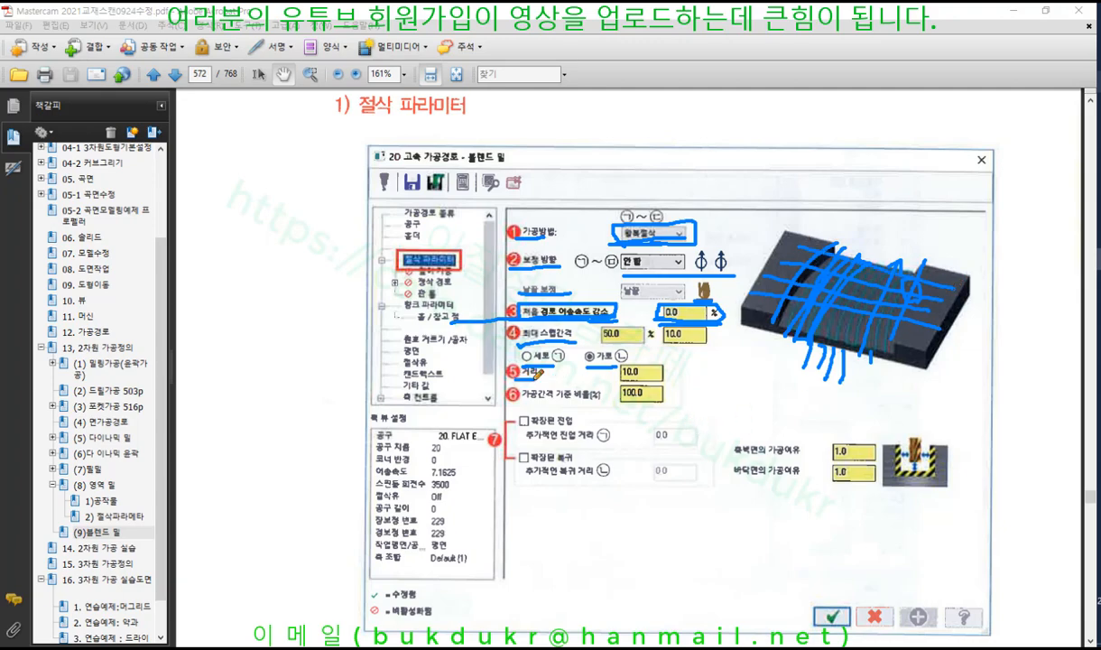
left_click_drag(514, 373, 544, 378)
left_click_drag(621, 380, 683, 380)
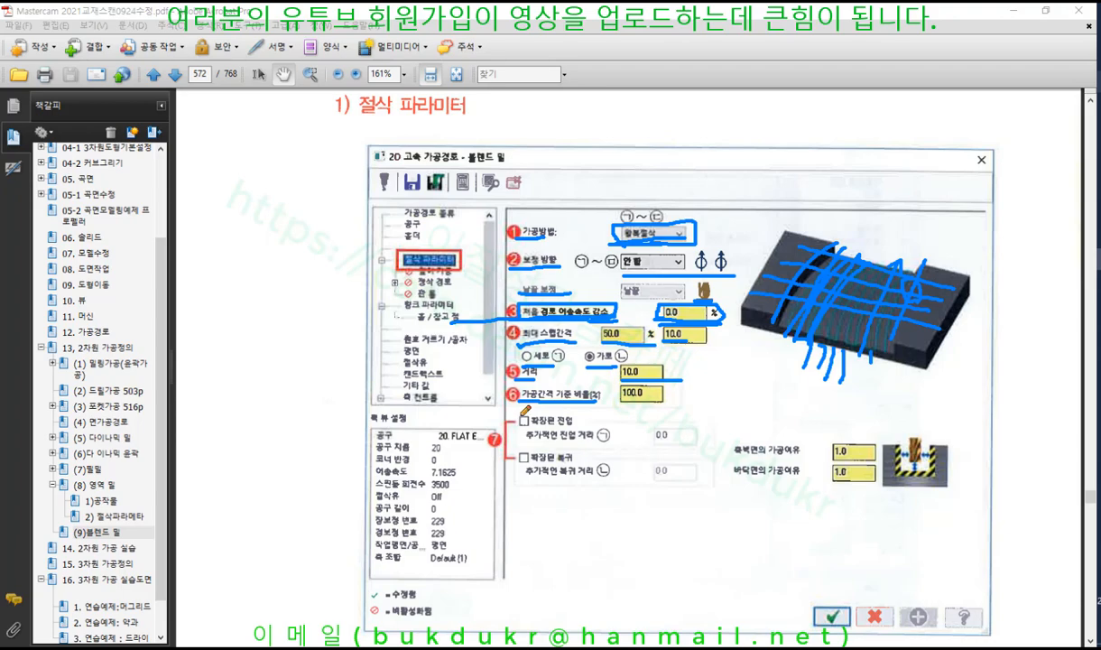
Mark the 100.0 stepover, extended entry option and two 1.0 stock fields, and sketch arrows on the block
left_click_drag(668, 395, 709, 393)
left_click_drag(529, 421, 589, 420)
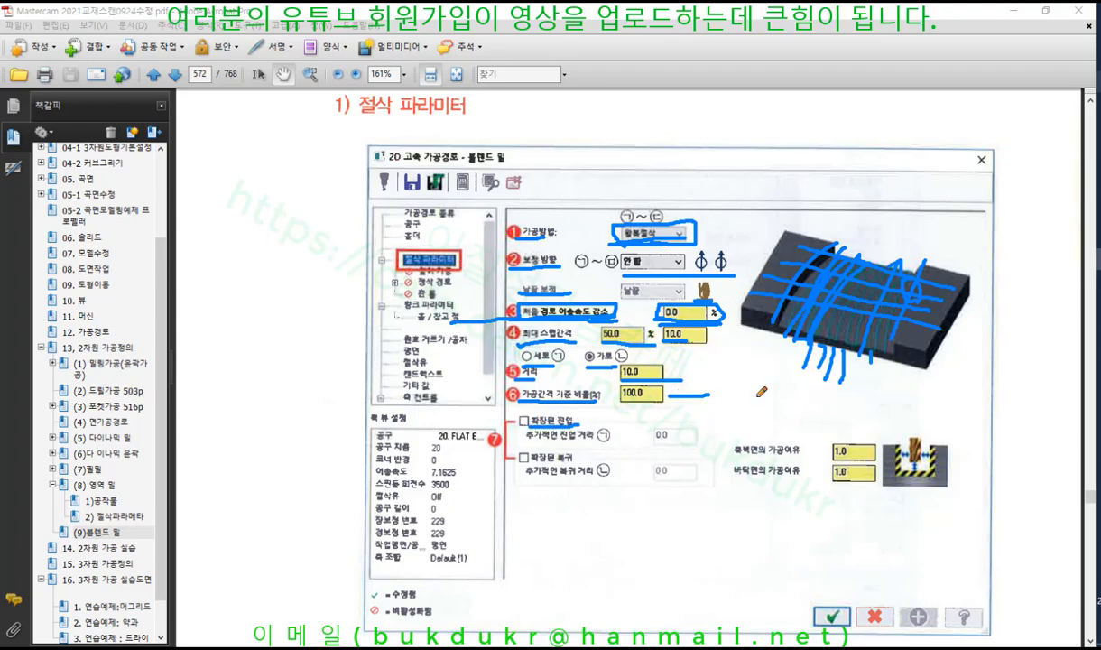
left_click_drag(778, 370, 802, 365)
mouse_move(868, 251)
left_mouse_down()
mouse_move(850, 226)
mouse_move(871, 256)
left_mouse_up()
mouse_move(784, 427)
left_mouse_down()
mouse_move(846, 319)
mouse_move(823, 330)
left_mouse_up()
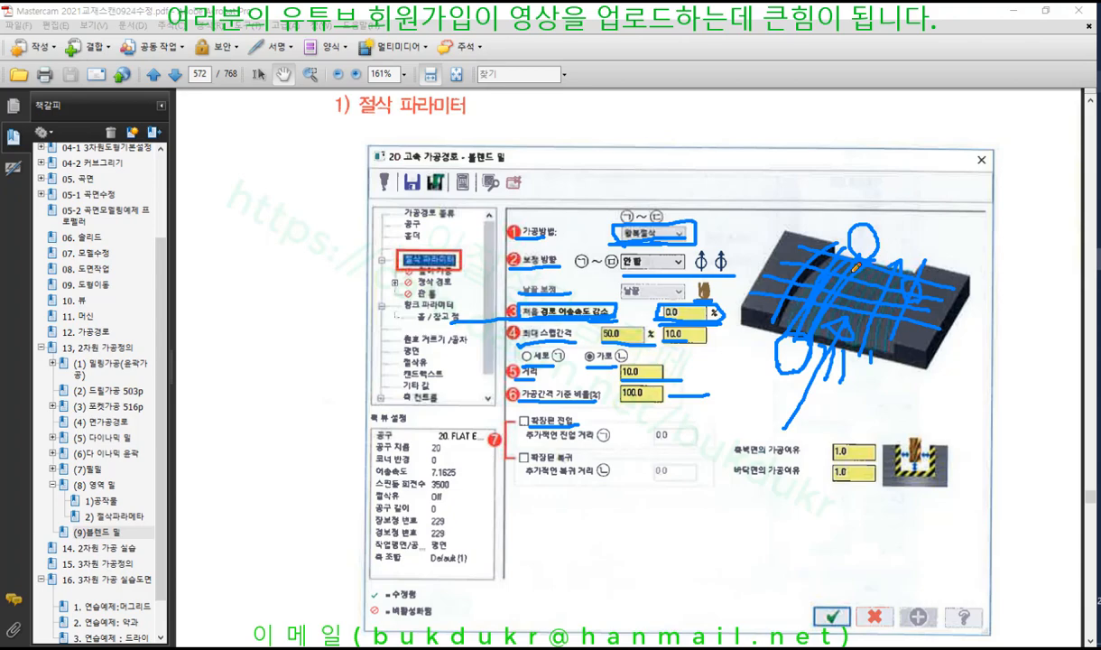
mouse_move(763, 295)
left_mouse_down()
mouse_move(759, 349)
mouse_move(769, 340)
left_mouse_up()
mouse_move(724, 370)
left_mouse_down()
mouse_move(736, 464)
mouse_move(773, 418)
mouse_move(772, 374)
left_mouse_up()
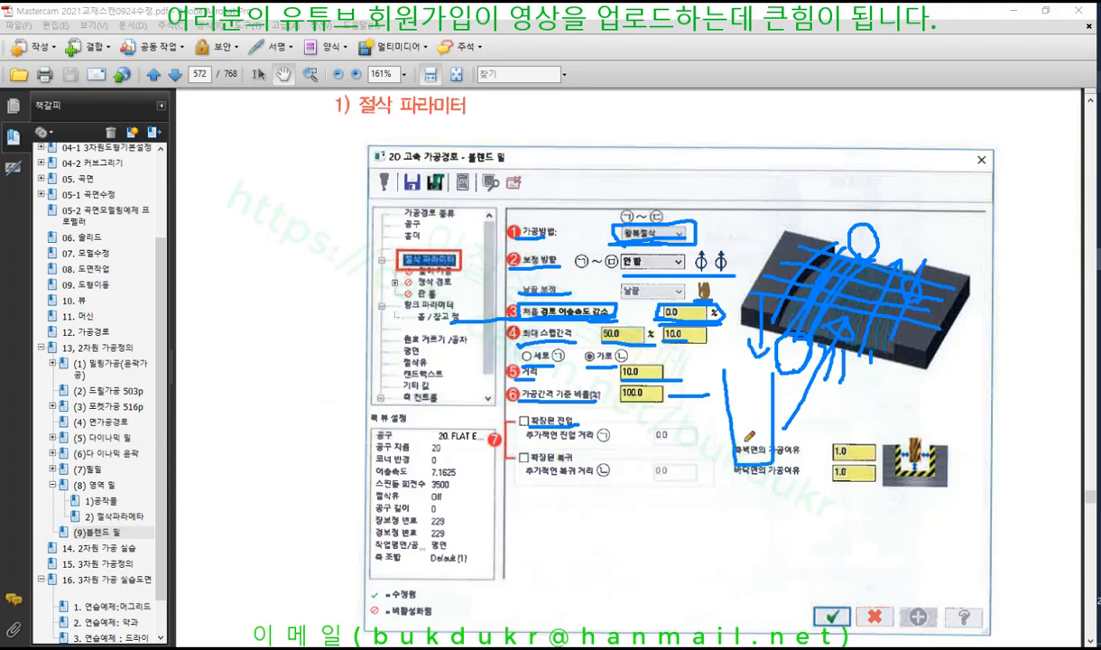
mouse_move(747, 444)
left_mouse_down()
mouse_move(738, 464)
mouse_move(761, 464)
mouse_move(722, 438)
mouse_move(711, 469)
left_mouse_up()
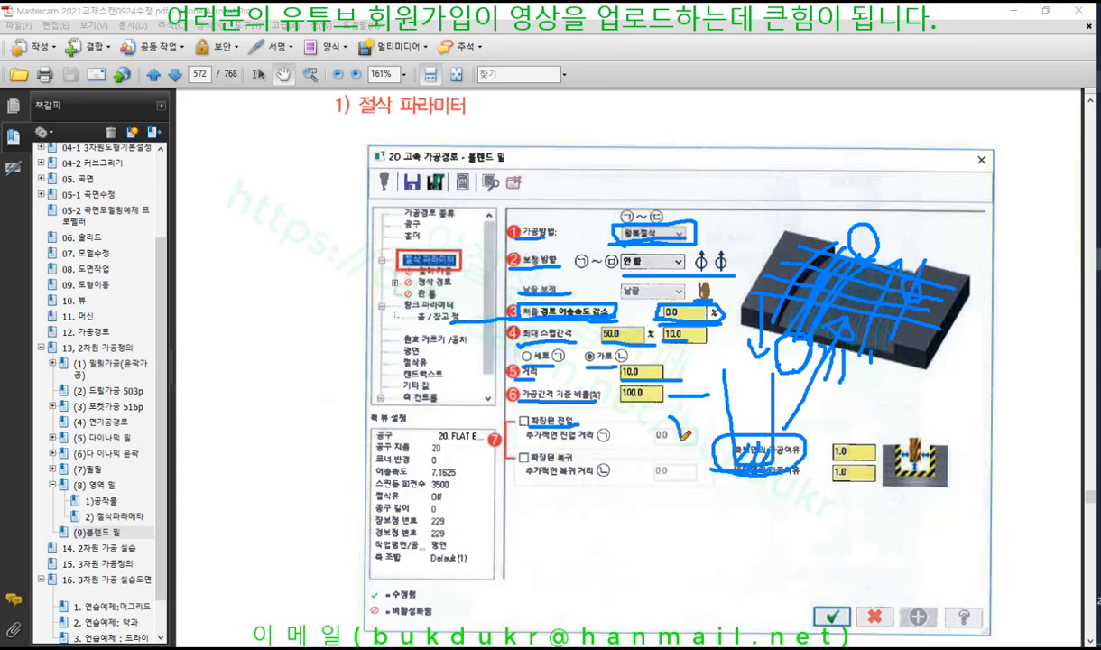
left_click_drag(670, 418, 668, 480)
mouse_move(853, 462)
left_mouse_down()
mouse_move(828, 424)
mouse_move(968, 474)
mouse_move(892, 488)
left_mouse_up()
Clear all pen ink with 닫기, switch to Mastercam, and orbit the part
right_click(691, 110)
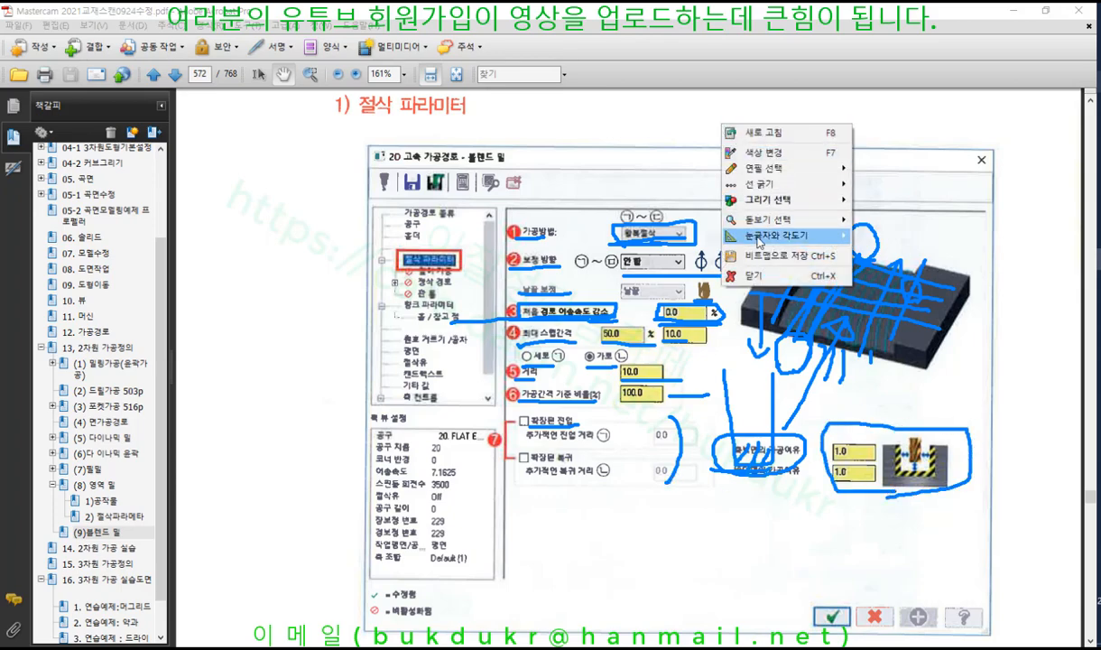
left_click(753, 270)
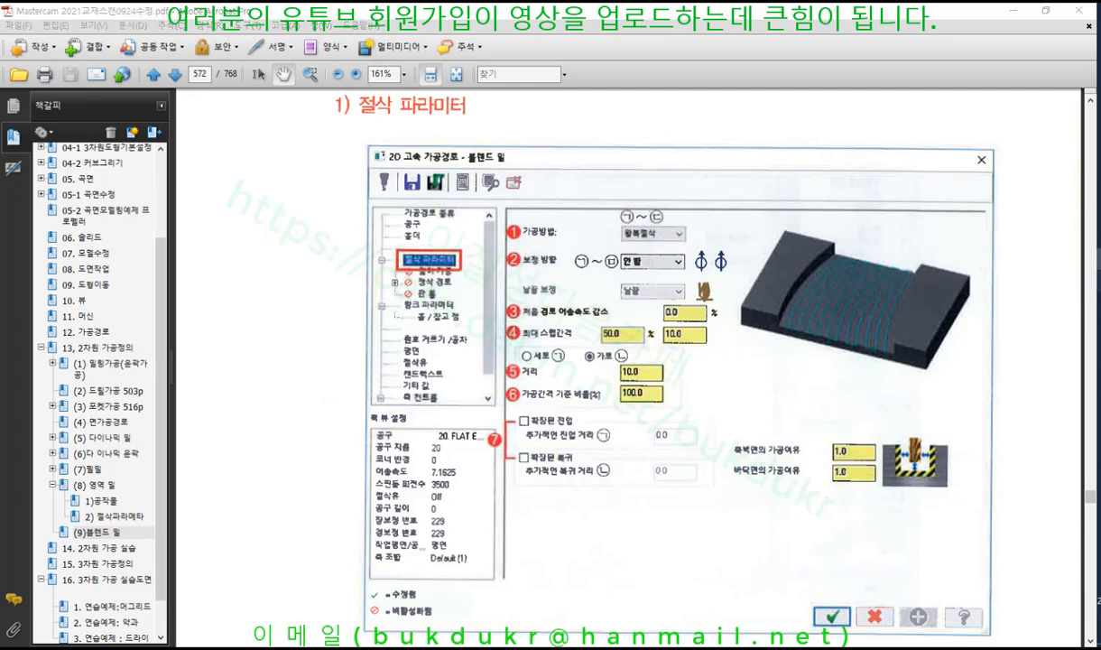
key("alt+Tab")
mouse_move(745, 245)
middle_mouse_down()
mouse_move(767, 231)
mouse_move(738, 231)
middle_mouse_up()
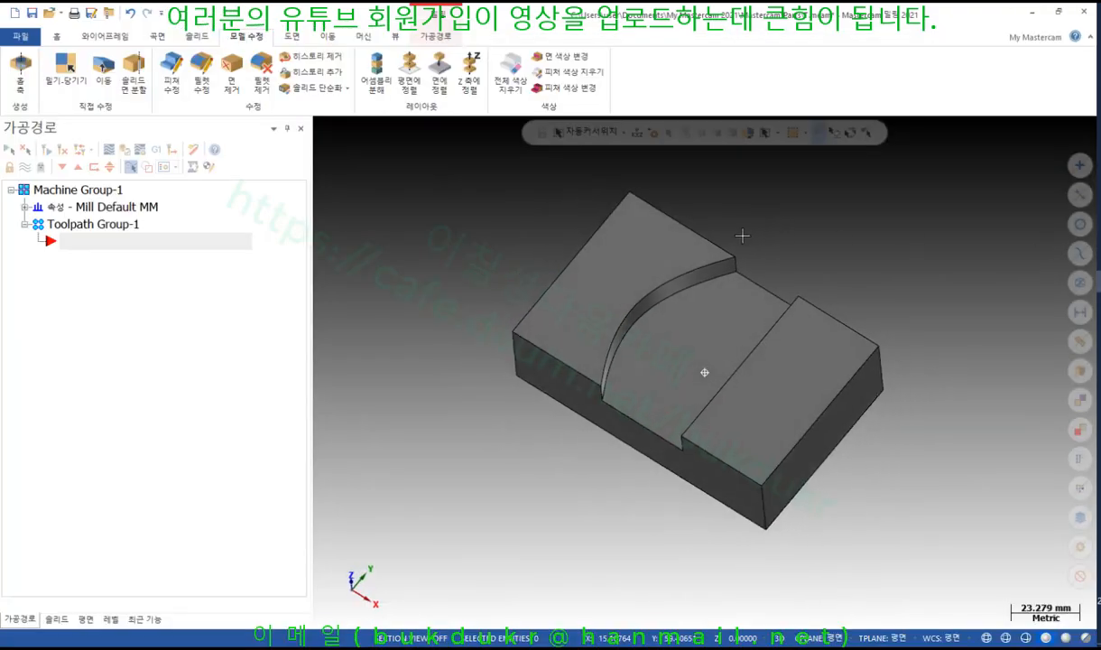
Orbit the part and look over the toolpath commands
scroll(816, 223, "up", 1)
middle_click_drag(816, 224, 838, 189)
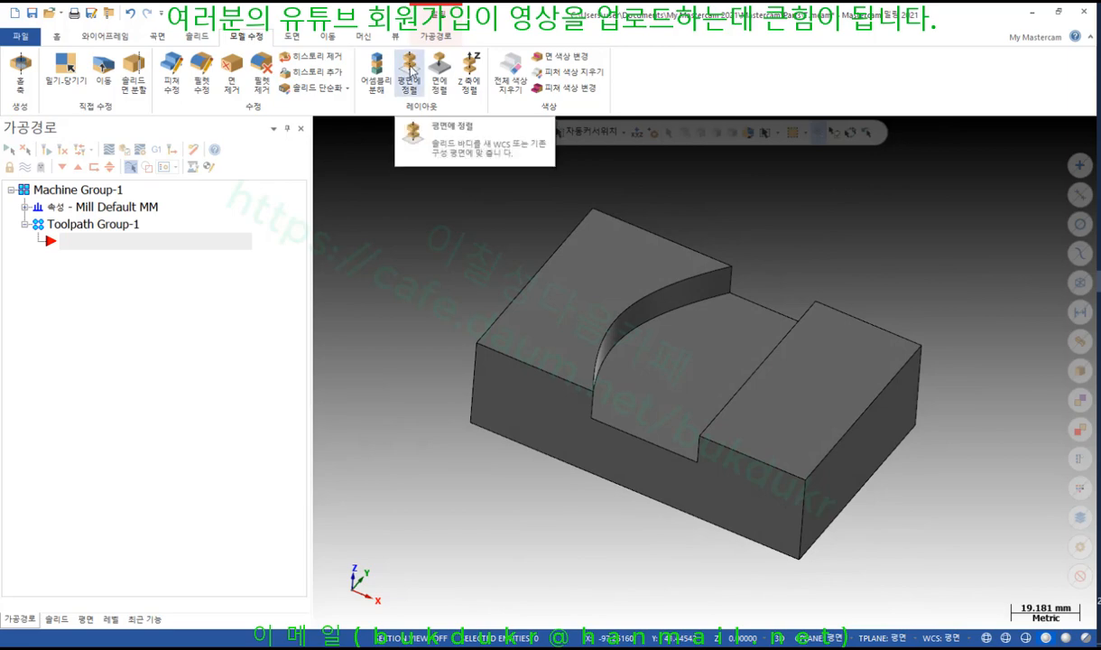
left_click(438, 38)
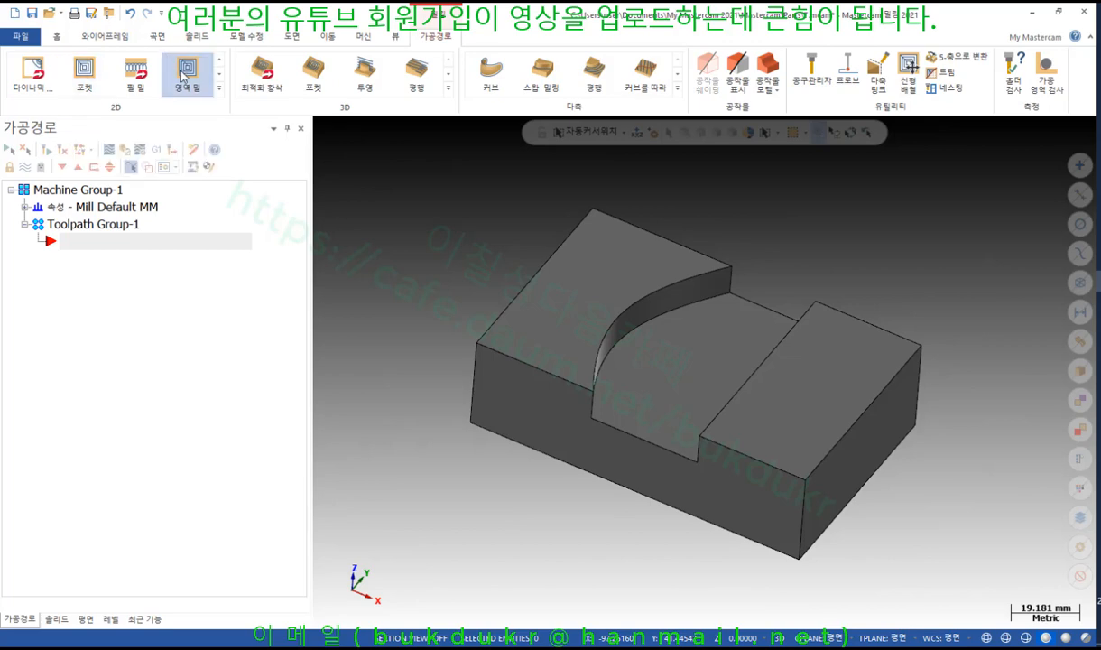
left_click(312, 73)
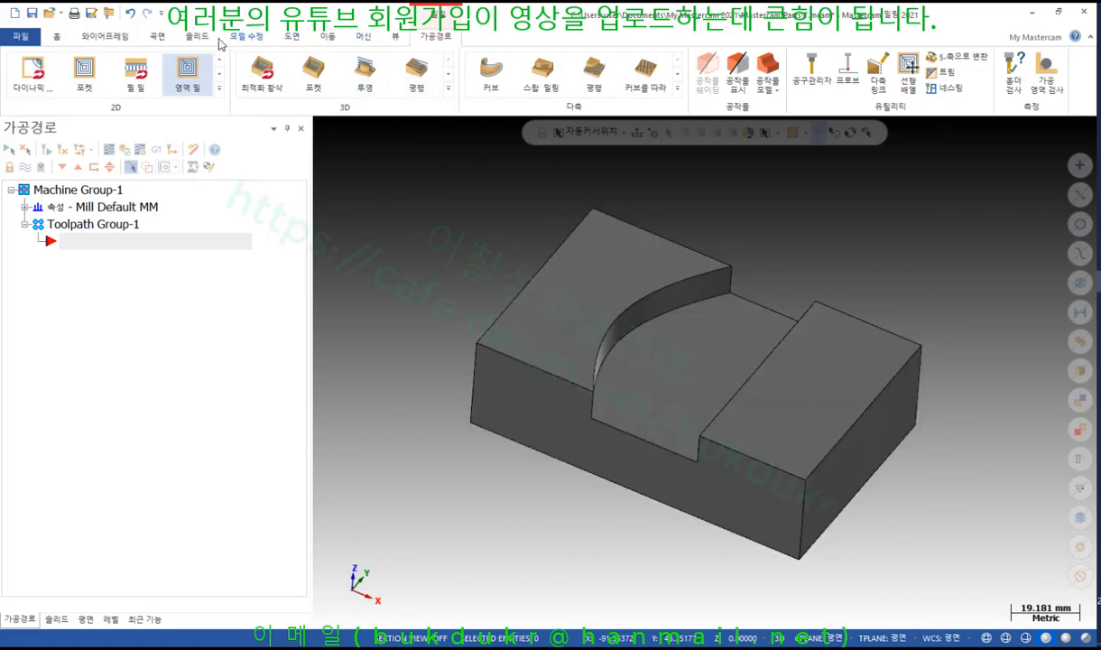
Colour the part's middle floor face cyan with Model Edit's face colour tool
left_click(202, 40)
left_click(246, 37)
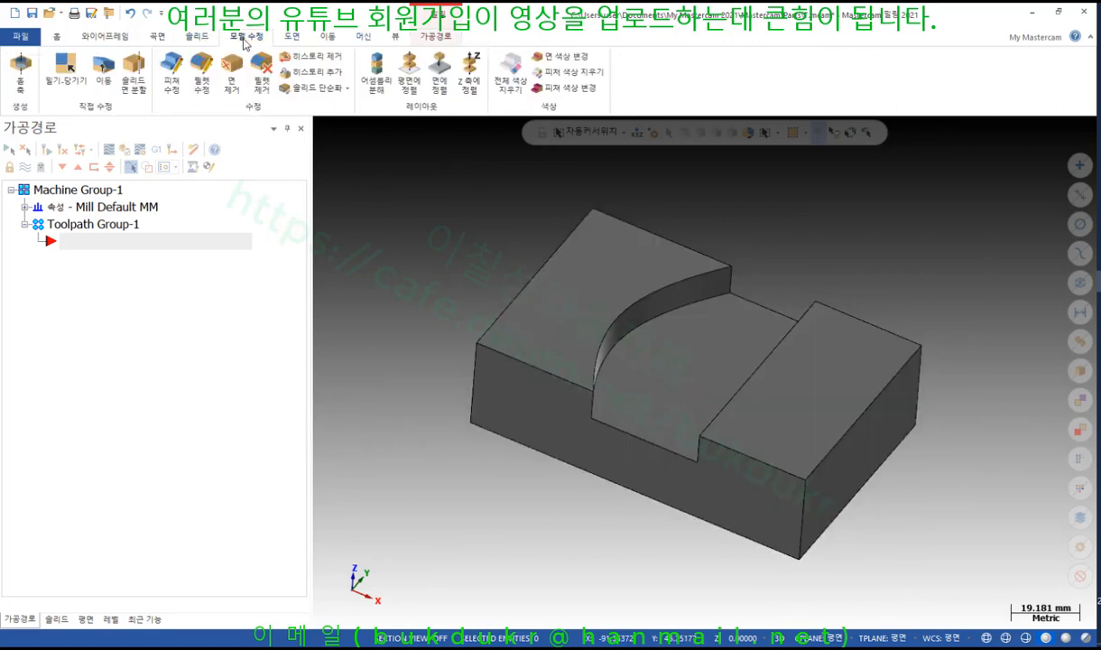
left_click(567, 59)
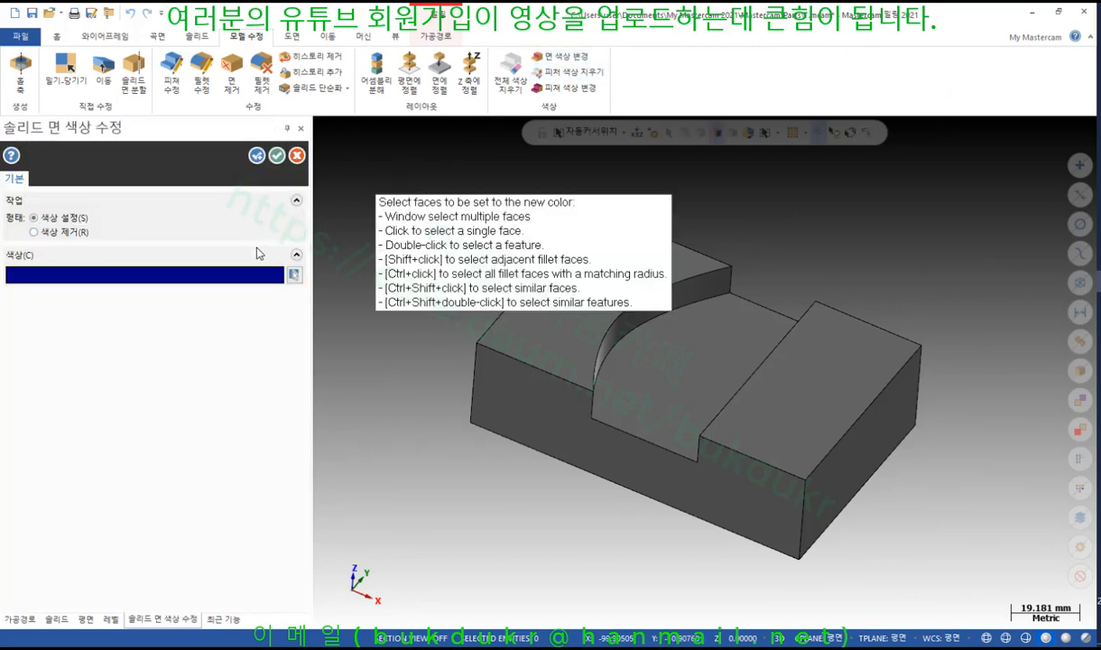
left_click(294, 275)
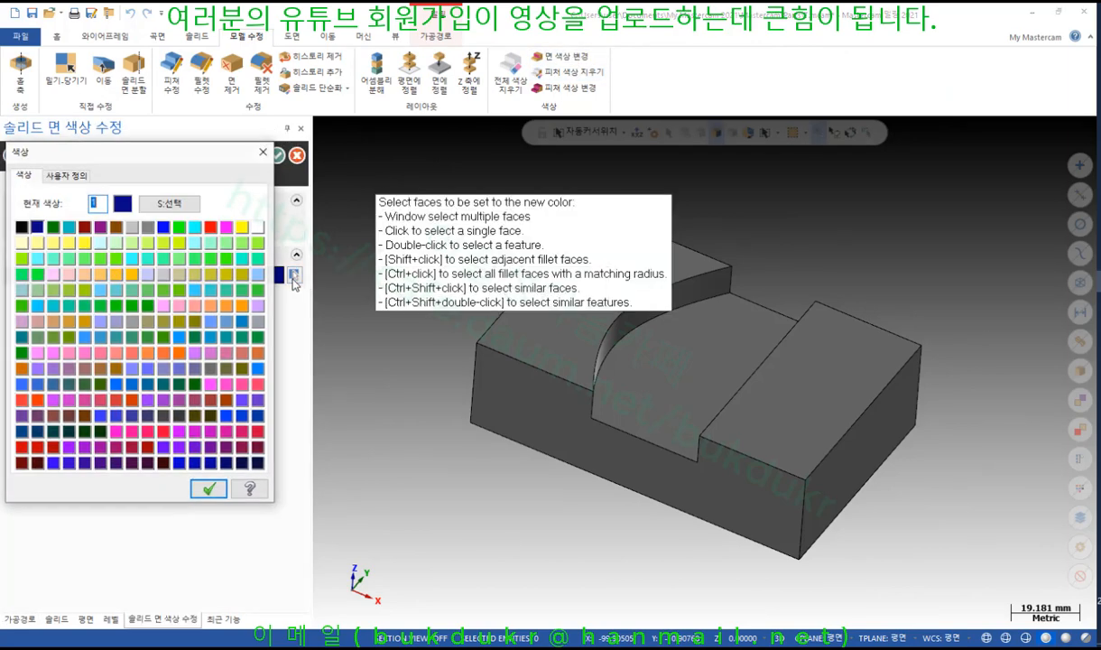
left_click(197, 228)
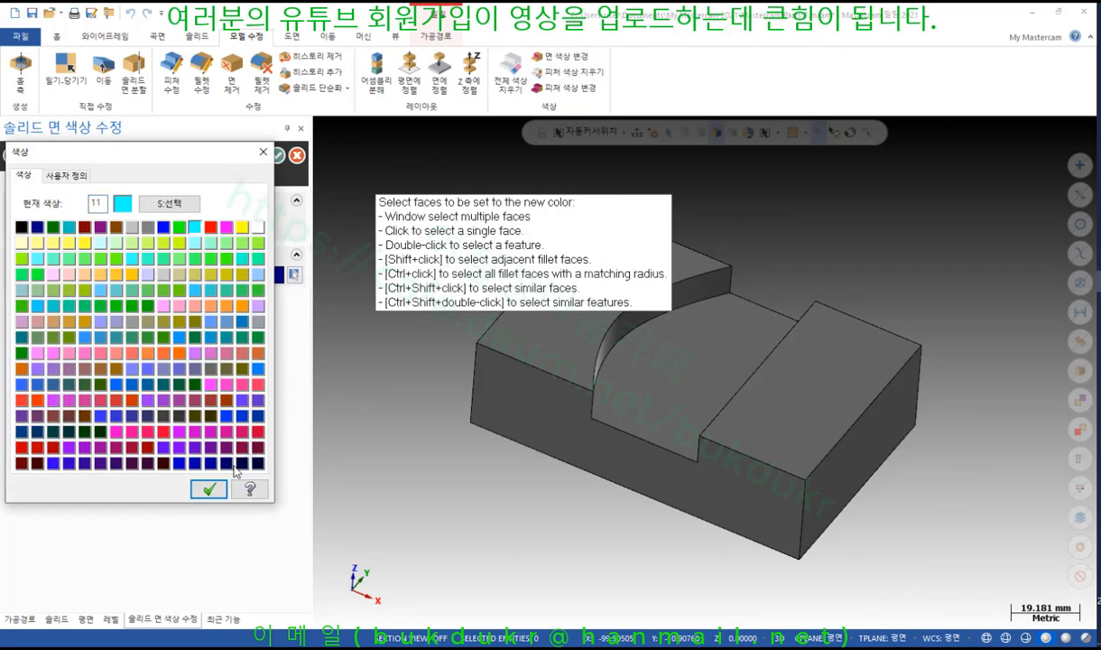
left_click(209, 488)
left_click(676, 374)
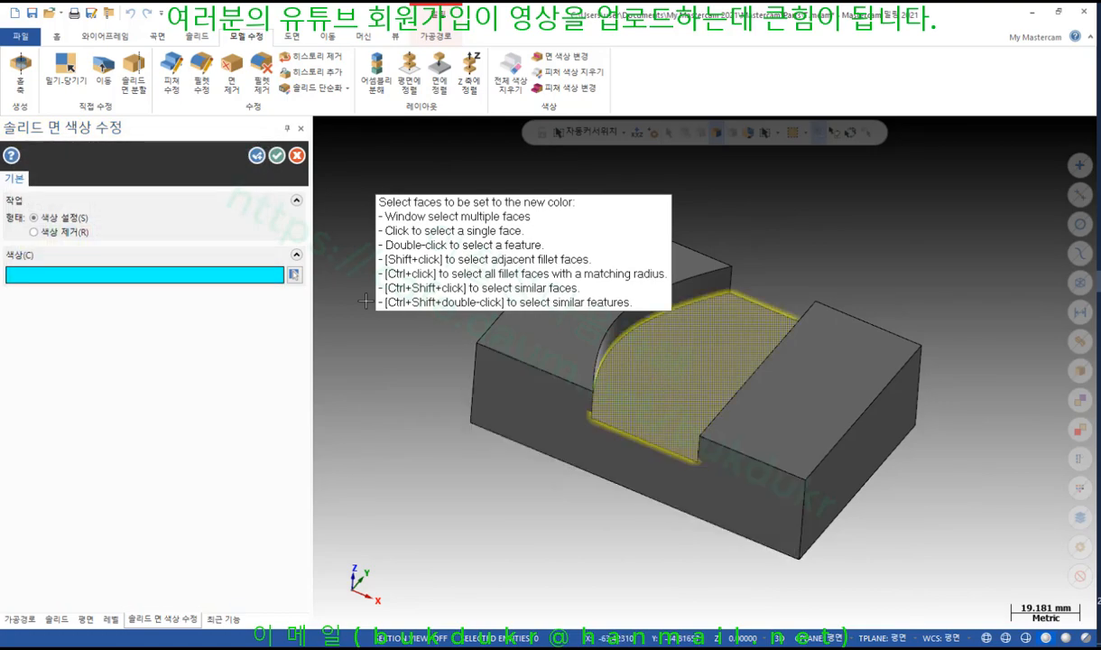
left_click(277, 155)
mouse_move(825, 221)
middle_mouse_down()
mouse_move(872, 217)
mouse_move(880, 192)
mouse_move(894, 228)
mouse_move(779, 213)
mouse_move(801, 211)
middle_mouse_up()
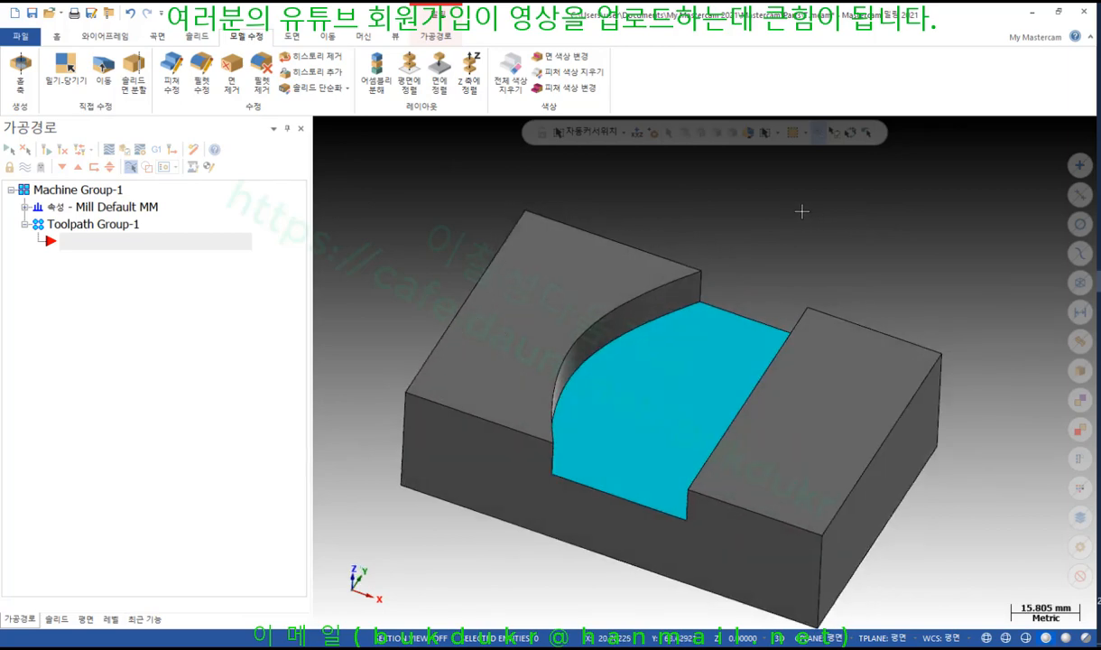
left_click(443, 38)
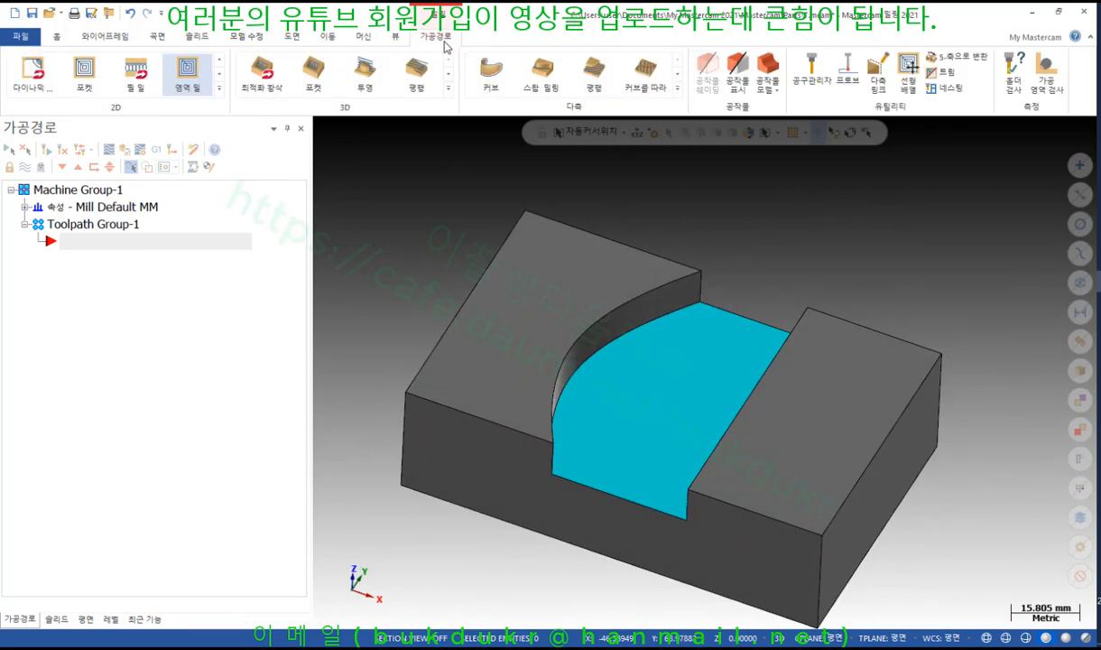
Start an area mill toolpath and chain the block's bottom outer edge loop as the machining region
left_click(187, 83)
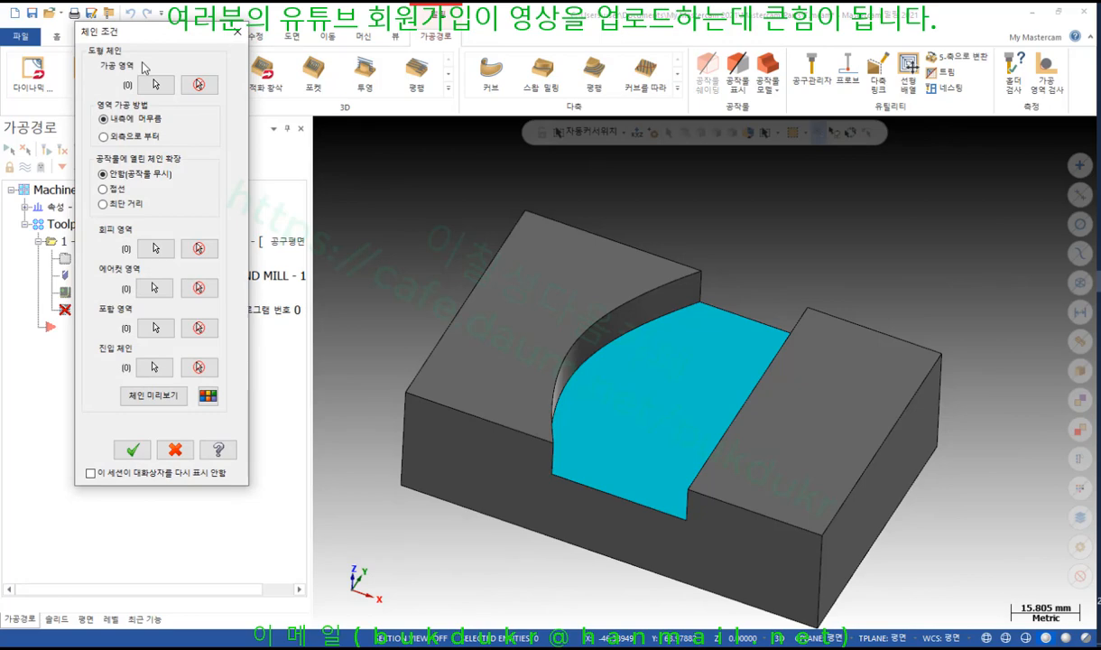
left_click(155, 84)
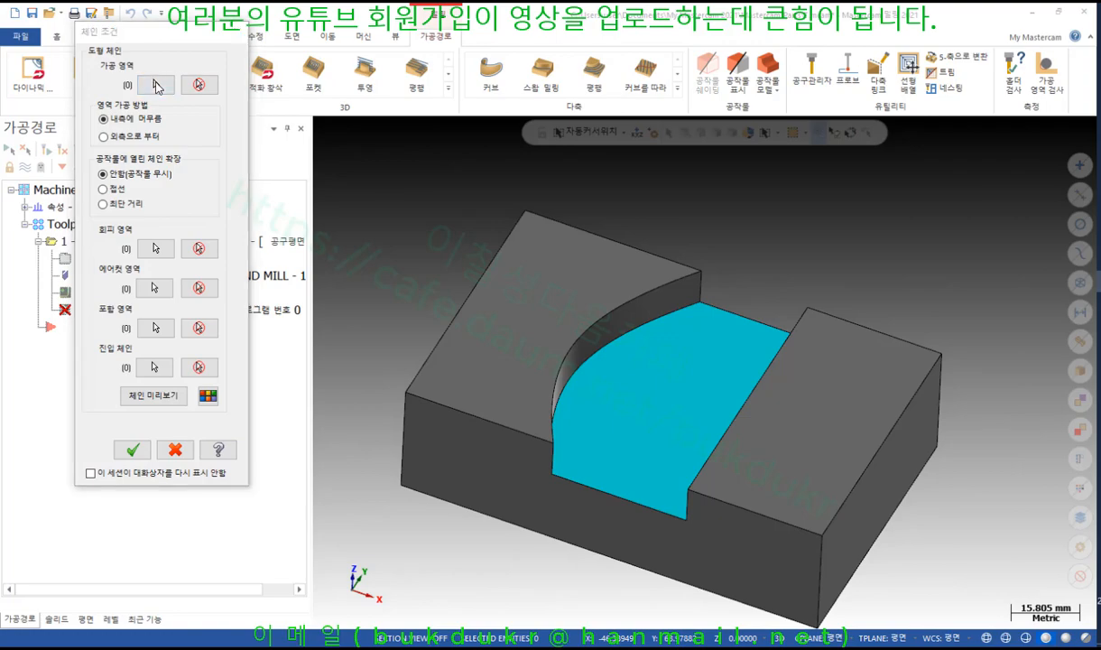
left_click(434, 502)
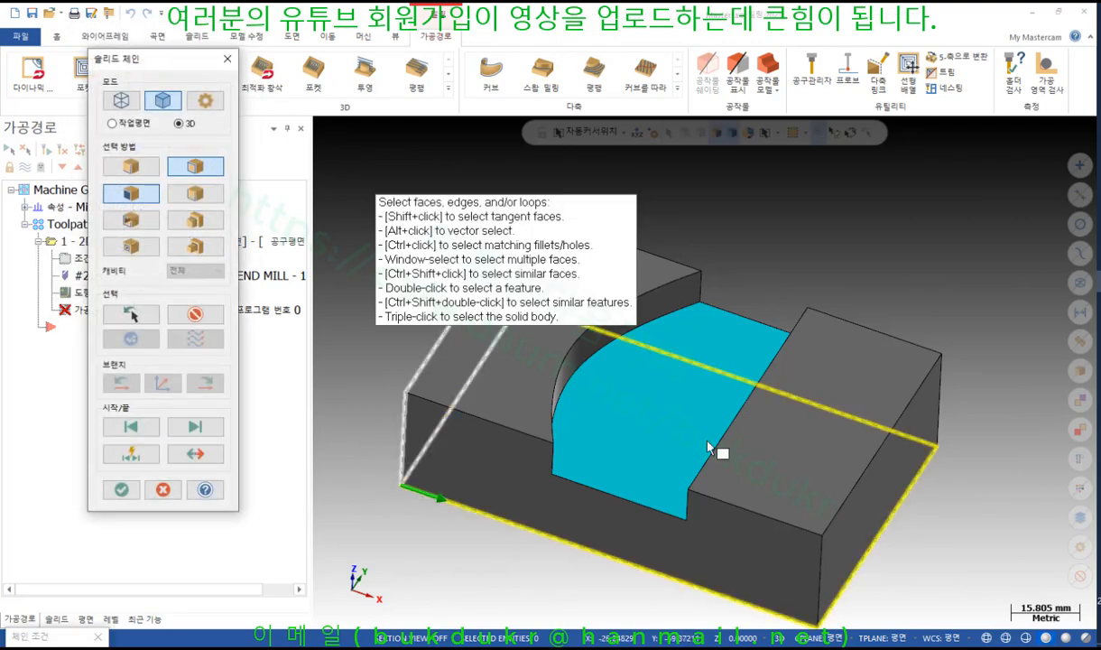
scroll(844, 282, "down", 5)
scroll(690, 199, "up", 3)
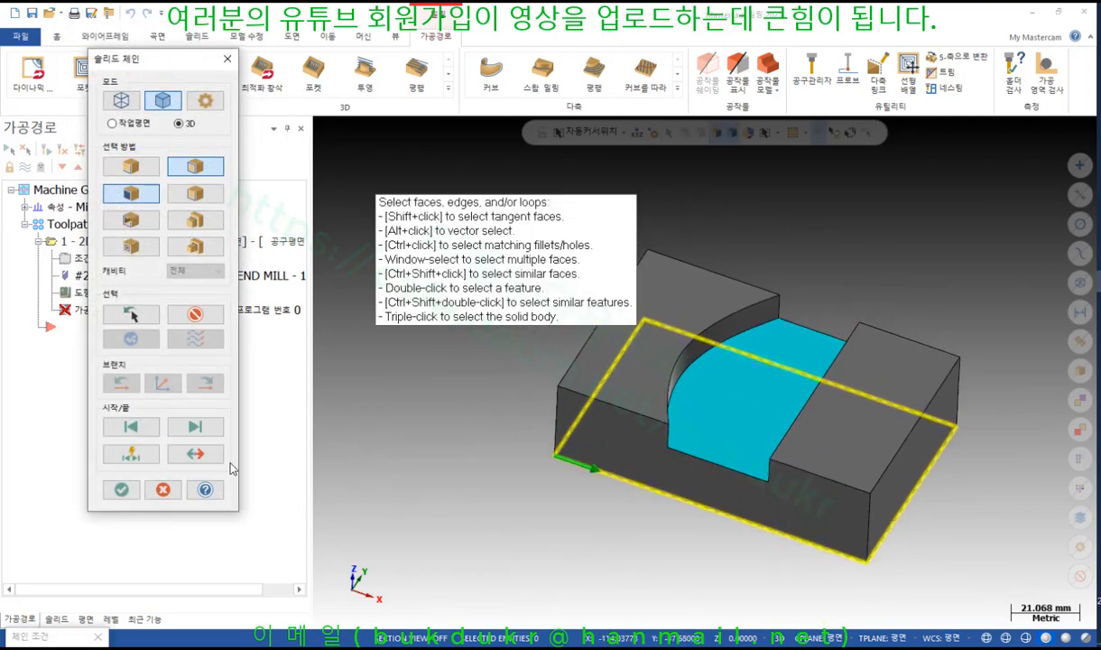
left_click(121, 489)
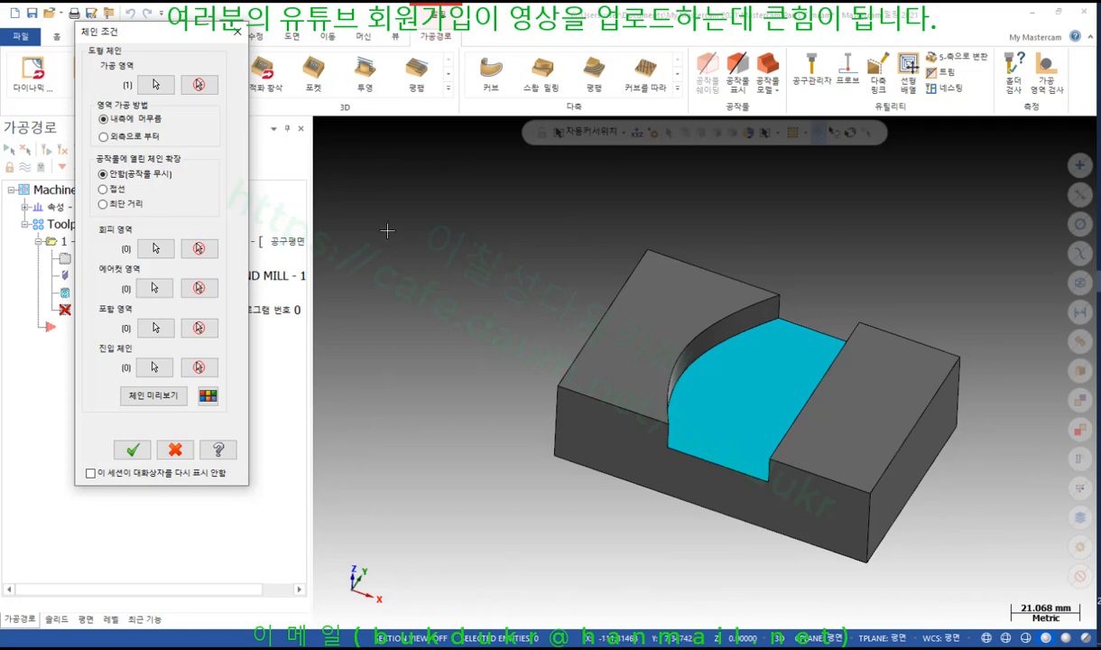
Pick both raised top faces as avoid regions, preview the chains from top view, and accept
left_click(159, 249)
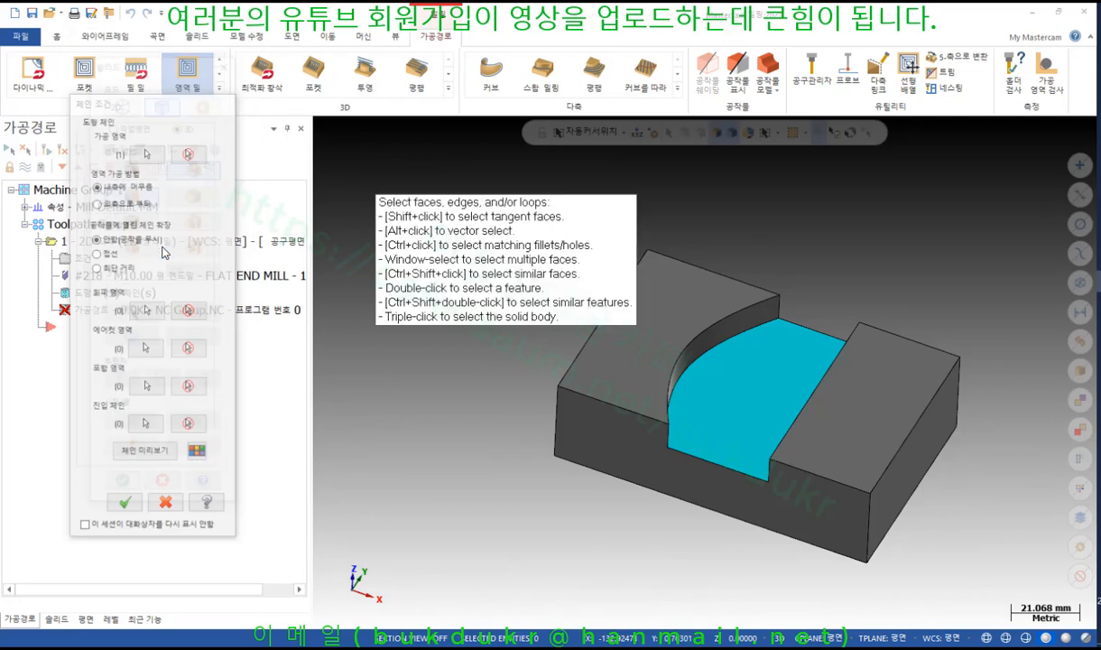
left_click(632, 372)
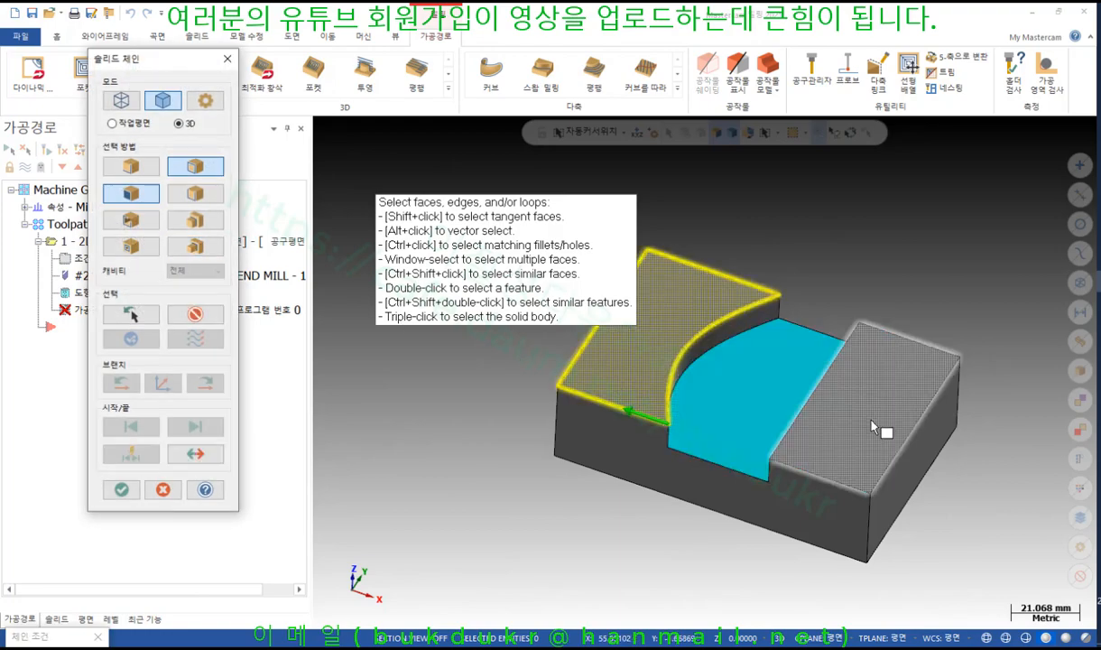
left_click(831, 401)
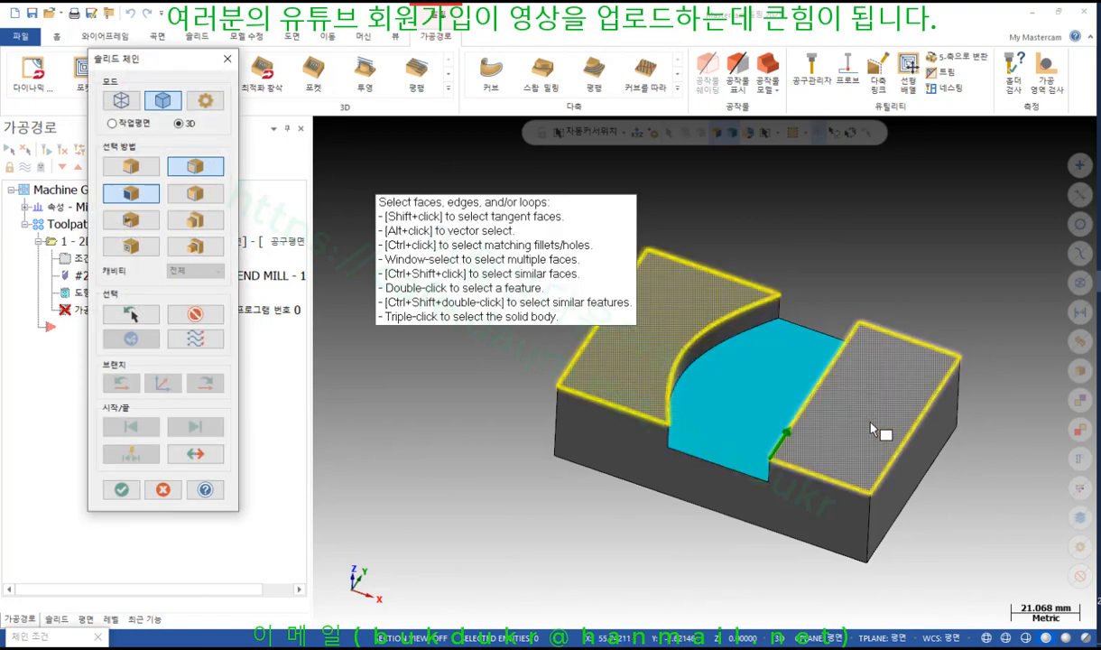
left_click(123, 490)
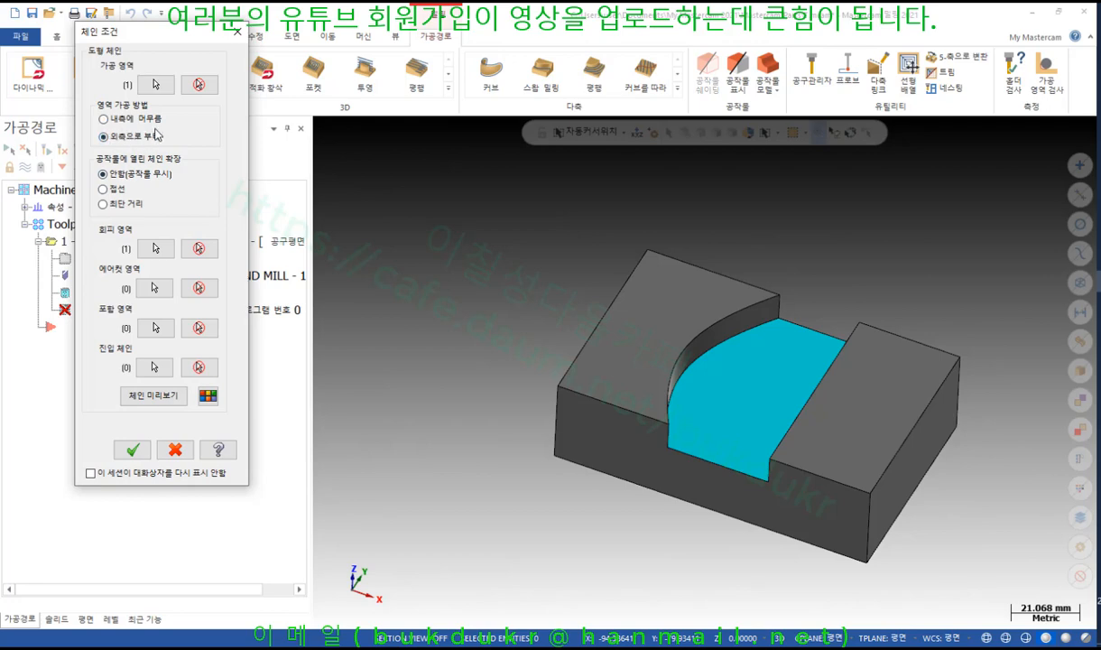
left_click(153, 398)
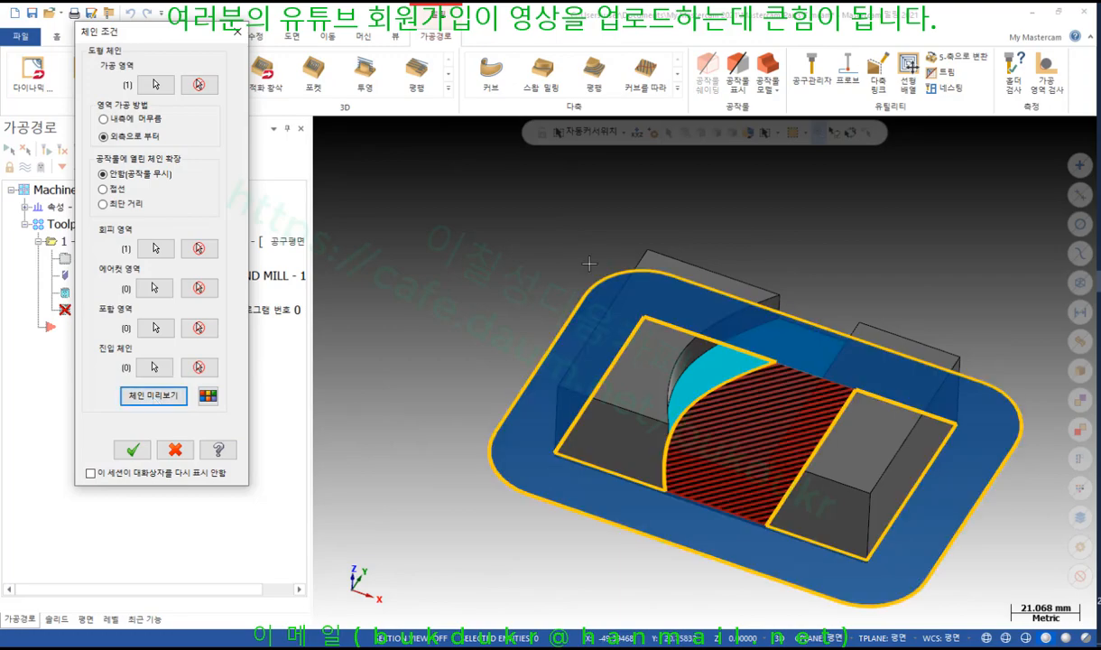
right_click(465, 191)
left_click(478, 268)
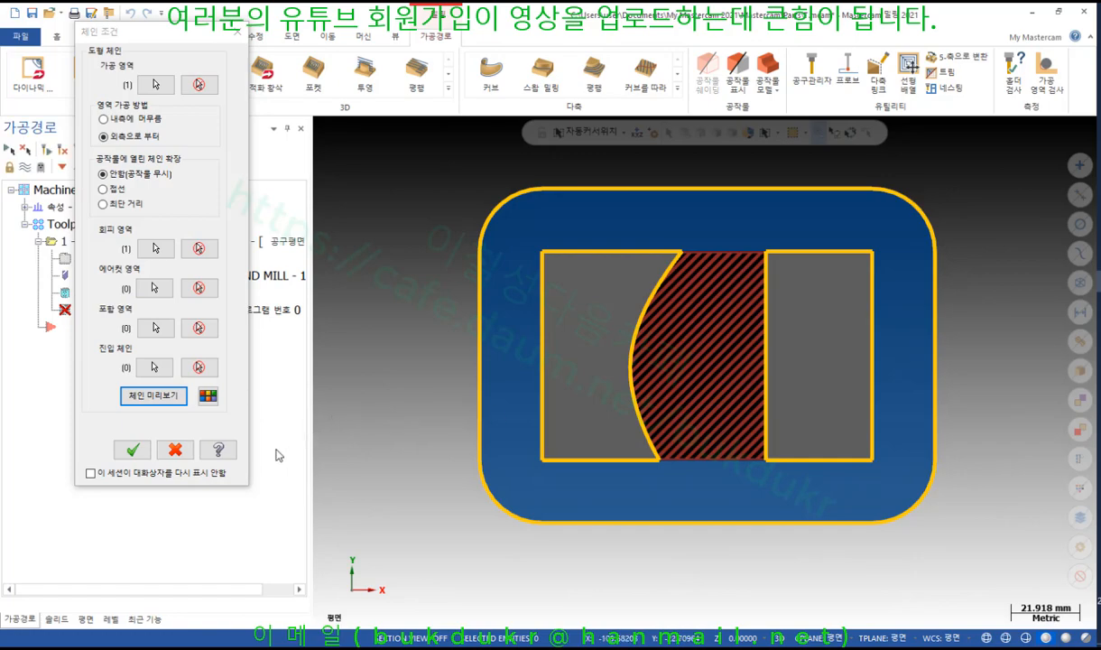
left_click(148, 389)
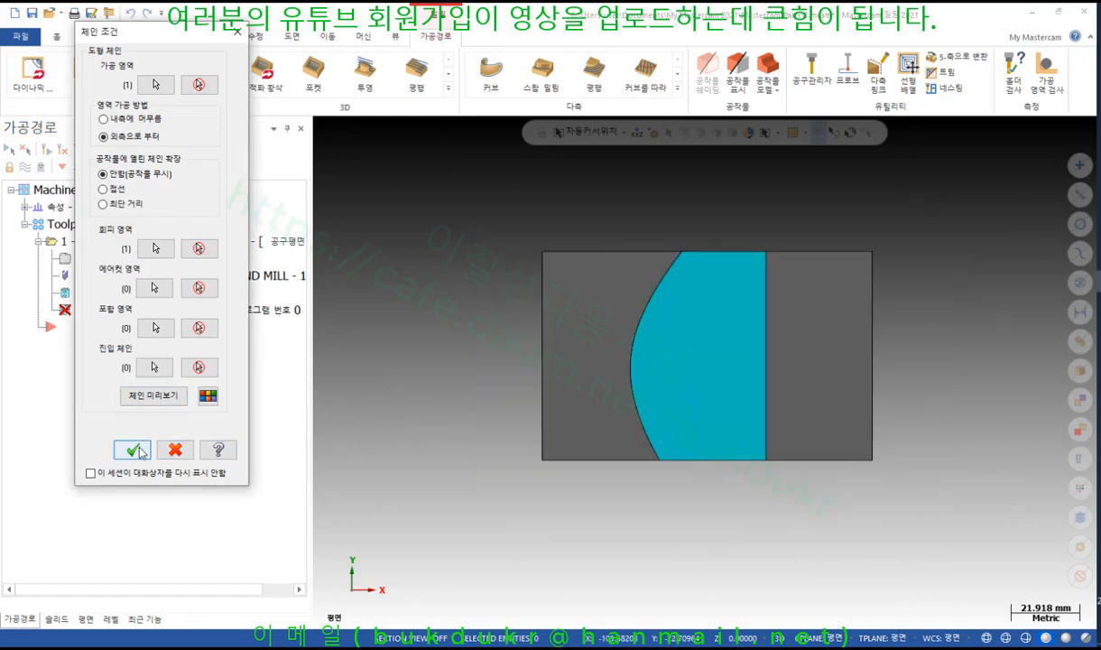
left_click(132, 449)
left_click(56, 107)
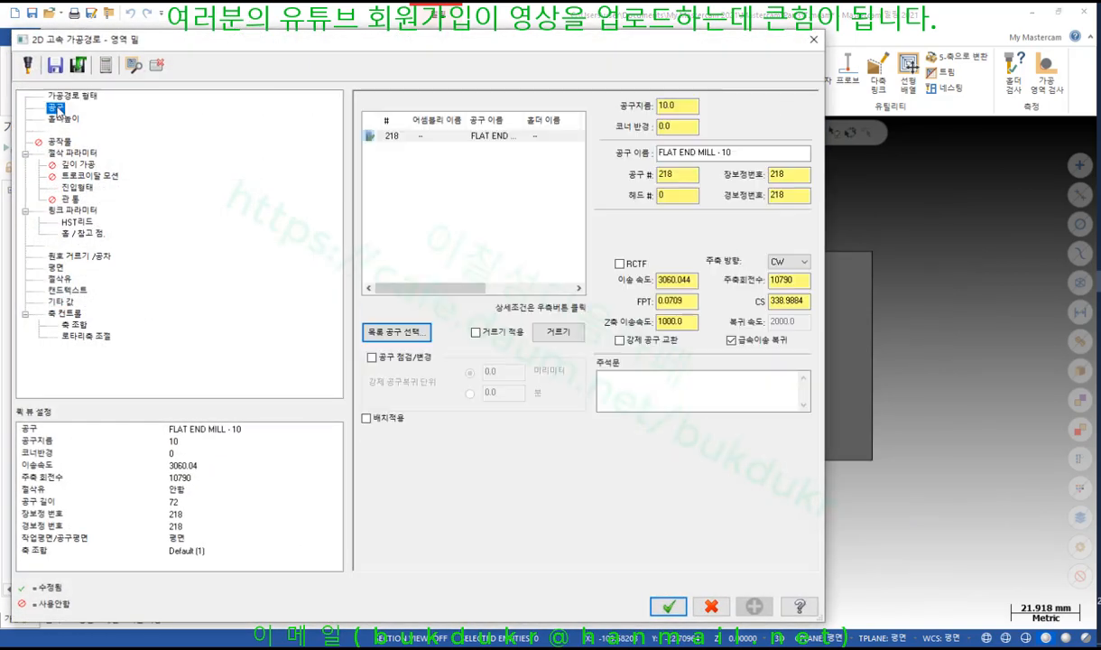
Use the 10 mm flat end mill as tool 1 at 3000 rpm spindle speed and 1000 feed
left_click(416, 137)
left_click_drag(692, 175, 612, 184)
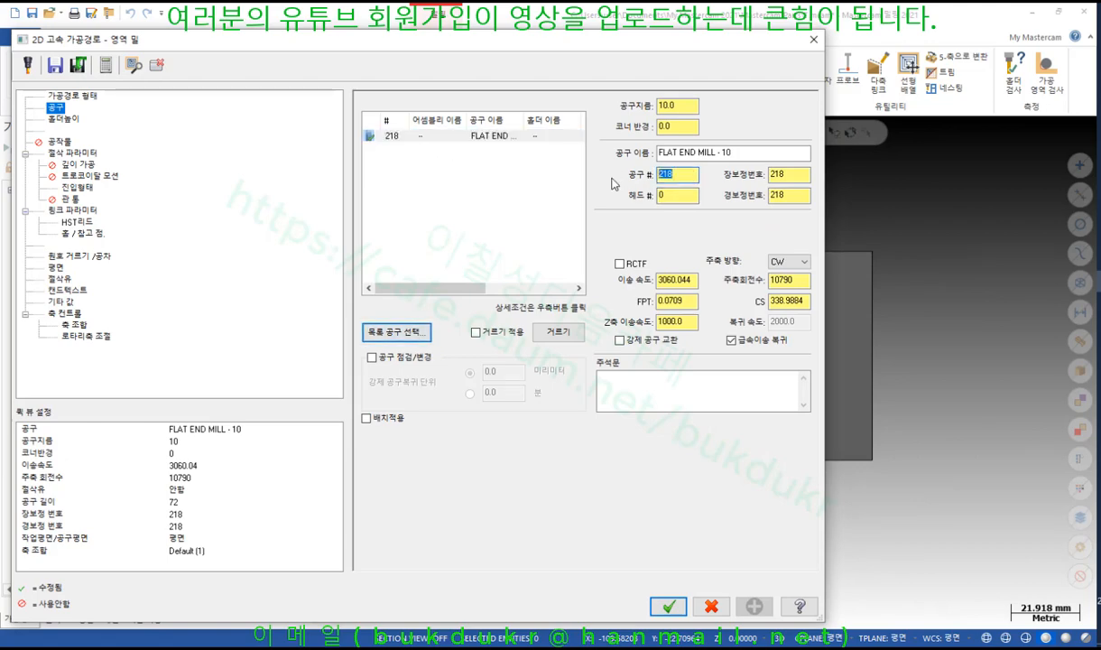
type("1")
key("Tab")
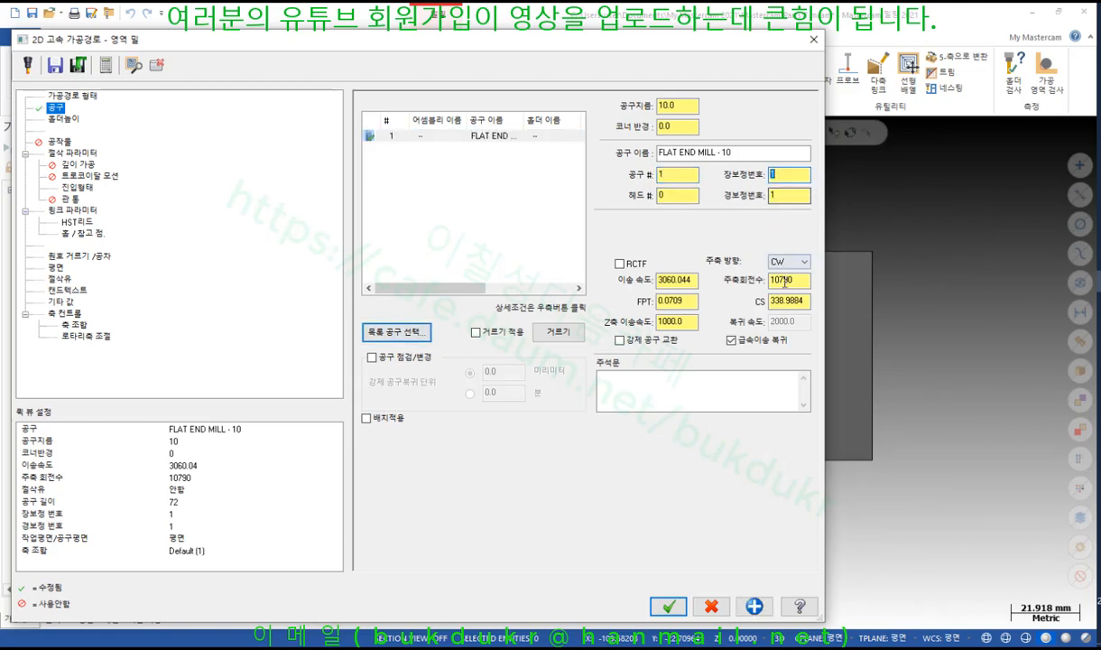
left_click(801, 280)
type("3000")
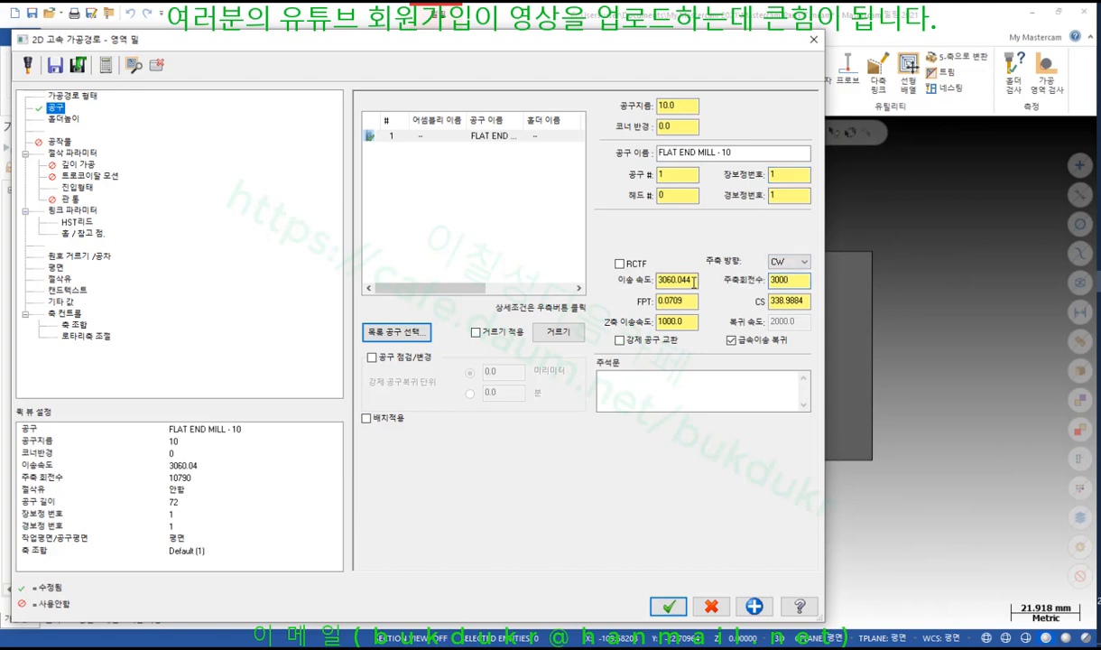
double_click(693, 281)
type("1000")
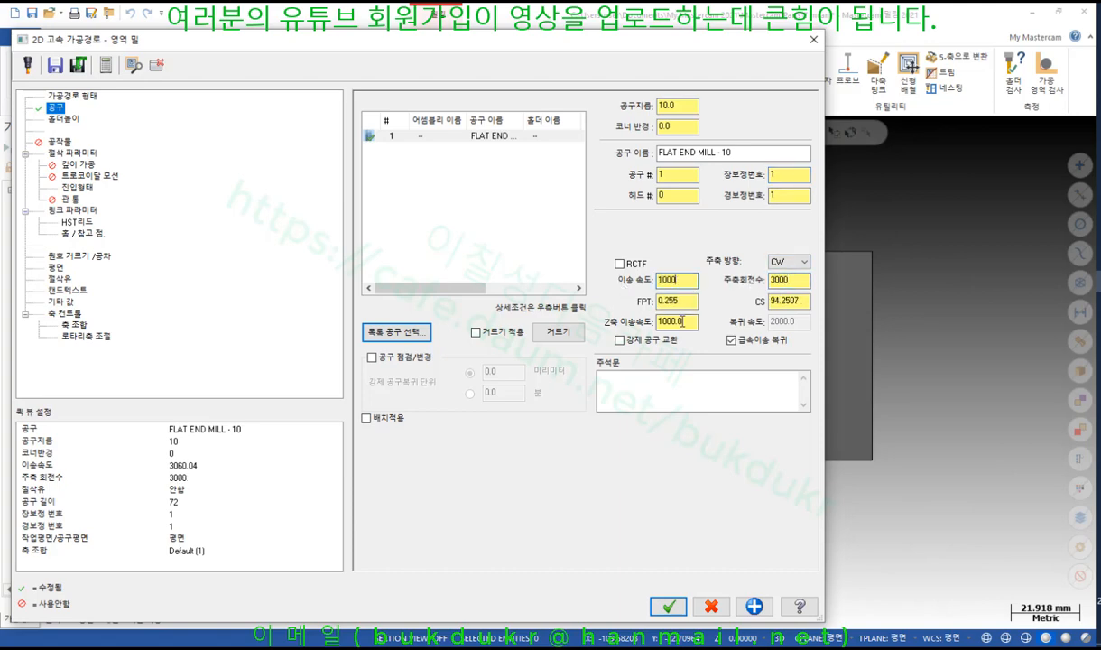
left_click(683, 321)
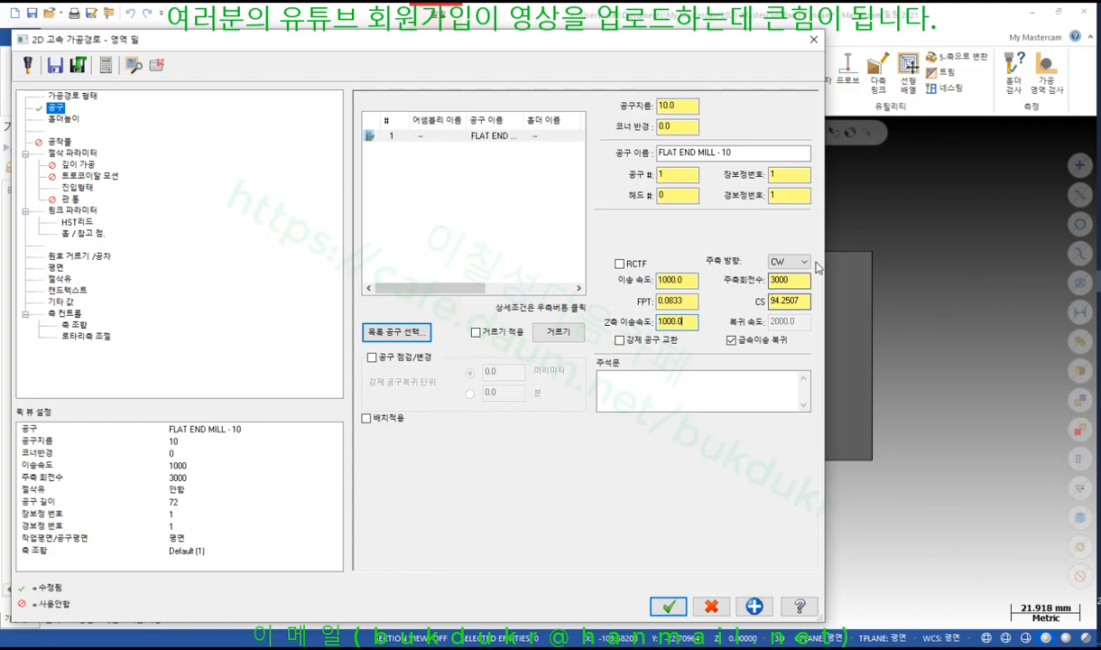
Set the wall and floor stock allowances to 0 on the cutting parameters page
left_click(80, 154)
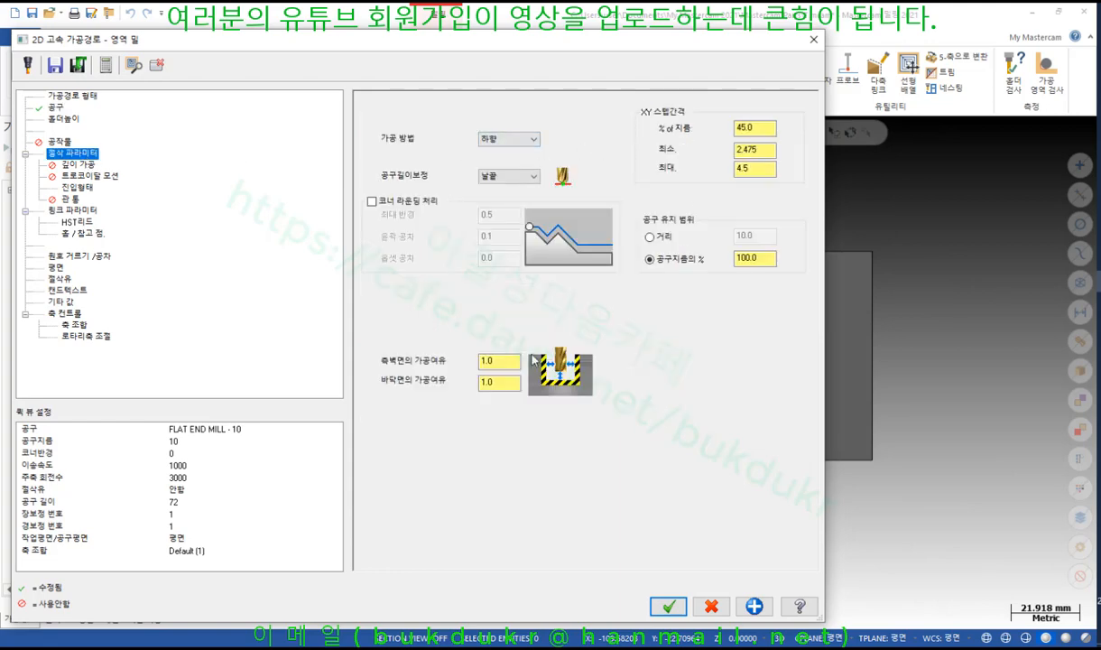
double_click(508, 360)
left_click_drag(503, 361, 435, 373)
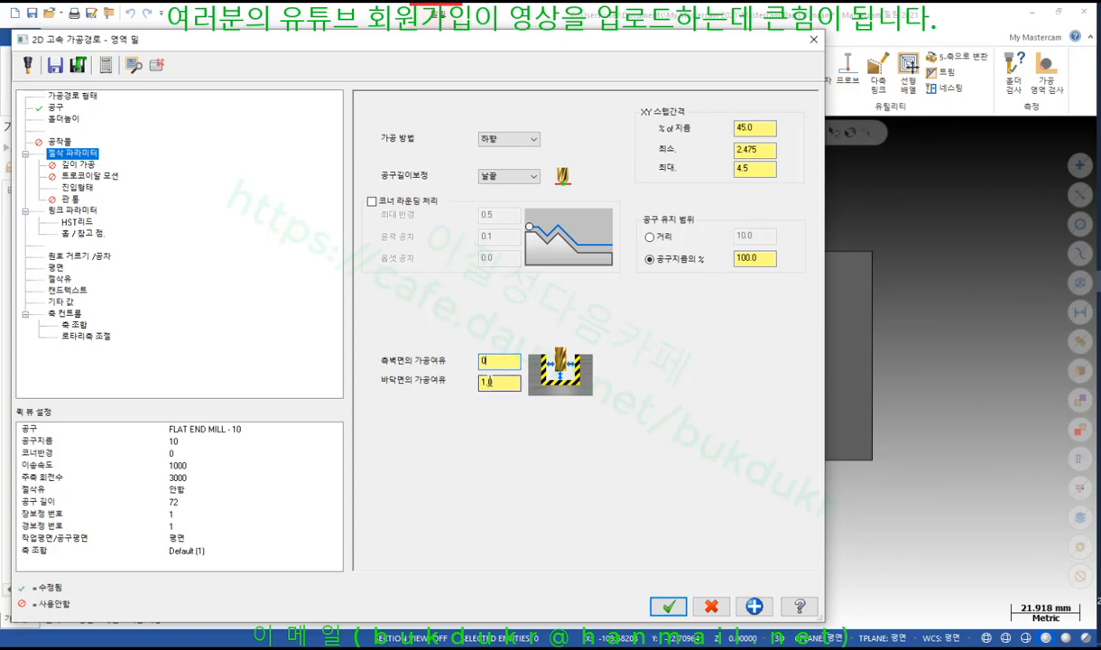
double_click(489, 382)
type("0")
Pick the floor edge for a -10.0 machining depth and generate the area mill toolpath
left_click(75, 212)
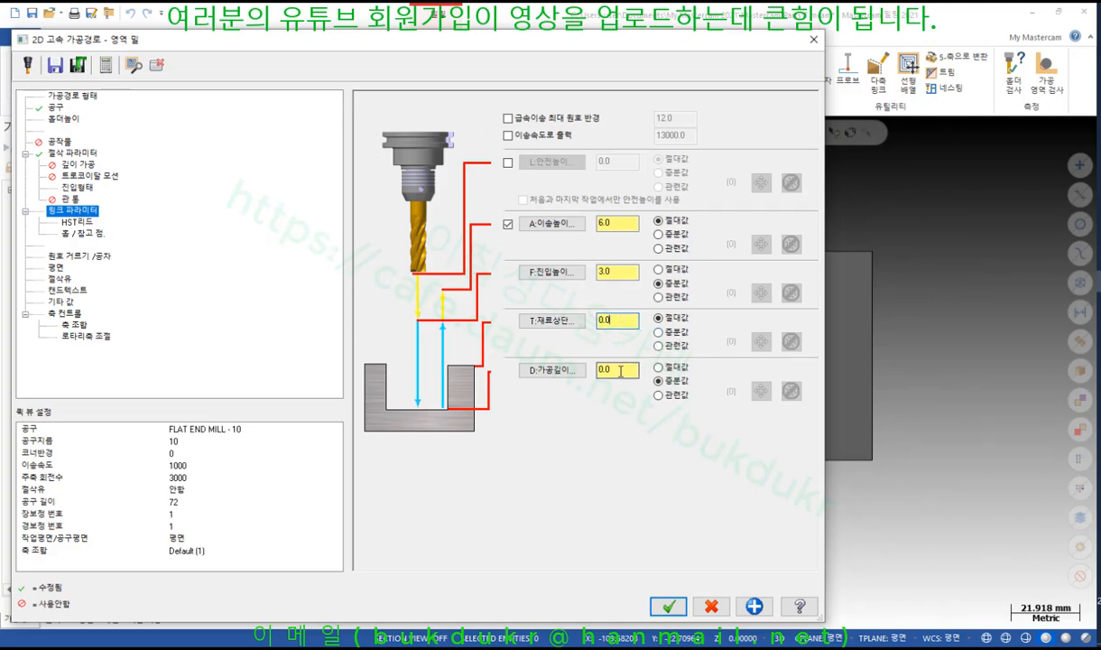
left_click(566, 371)
right_click(746, 188)
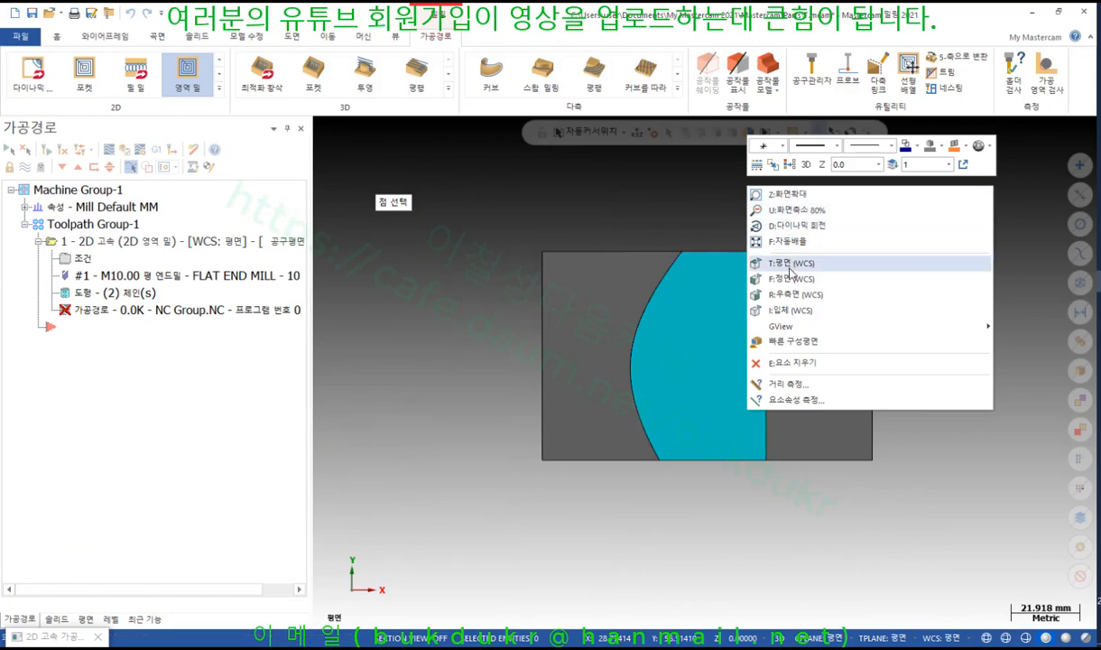
left_click(777, 309)
left_click(761, 299)
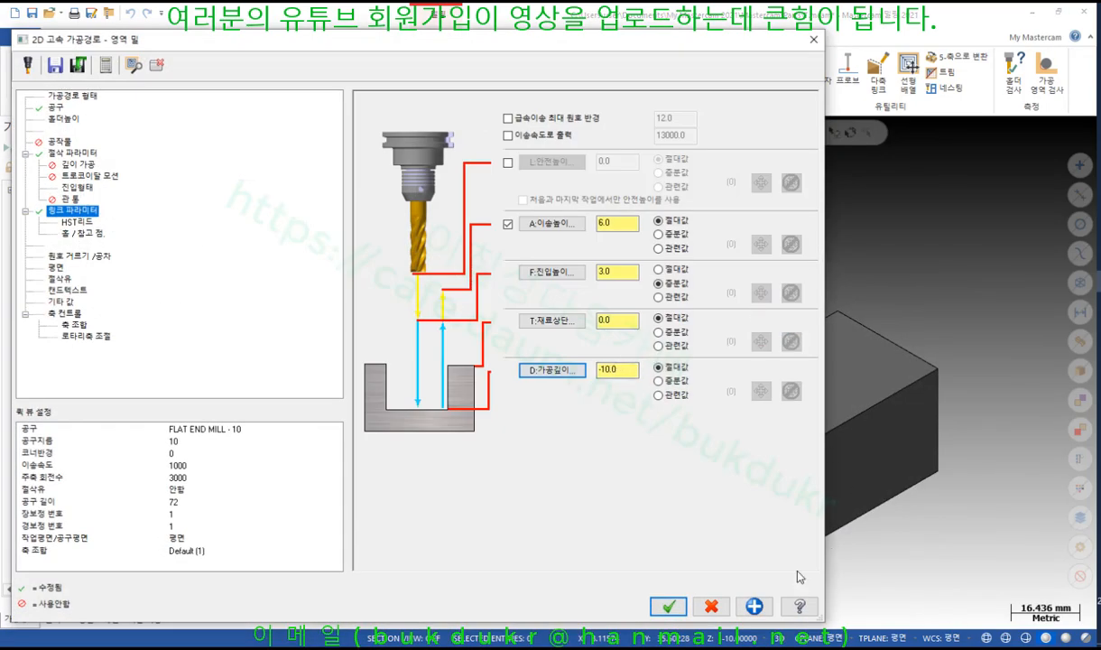
left_click(668, 606)
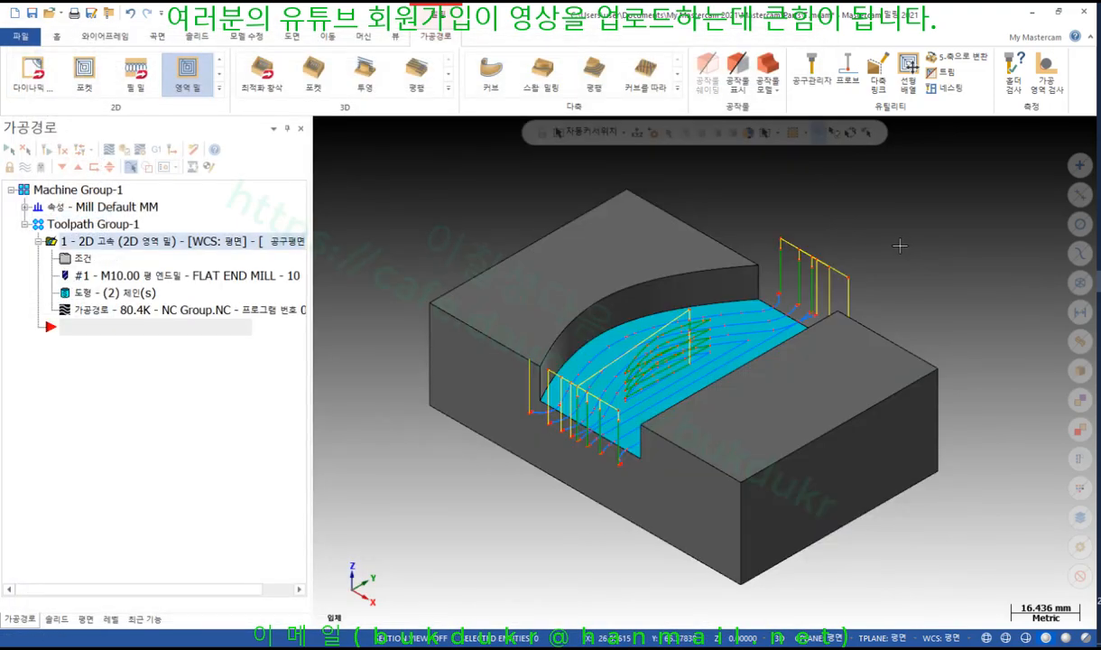
Orbit and zoom to inspect the area mill toolpath, then start its backplot from the toolpath tree
scroll(893, 233, "down", 1)
middle_click_drag(887, 221, 898, 254)
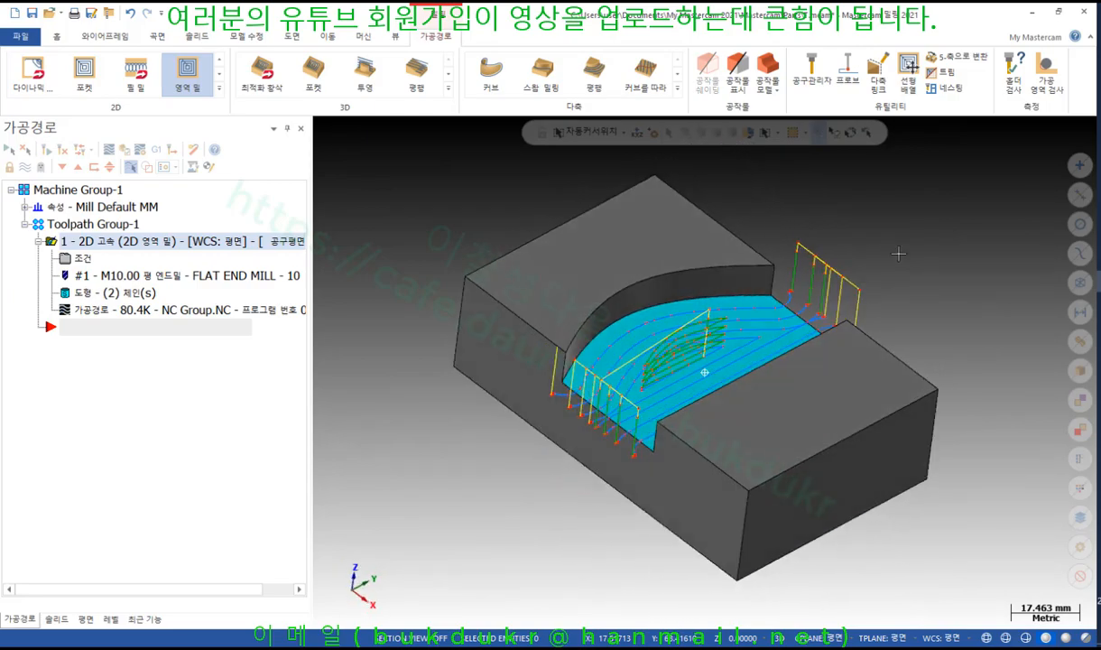
scroll(758, 298, "up", 6)
middle_click_drag(774, 312, 800, 317)
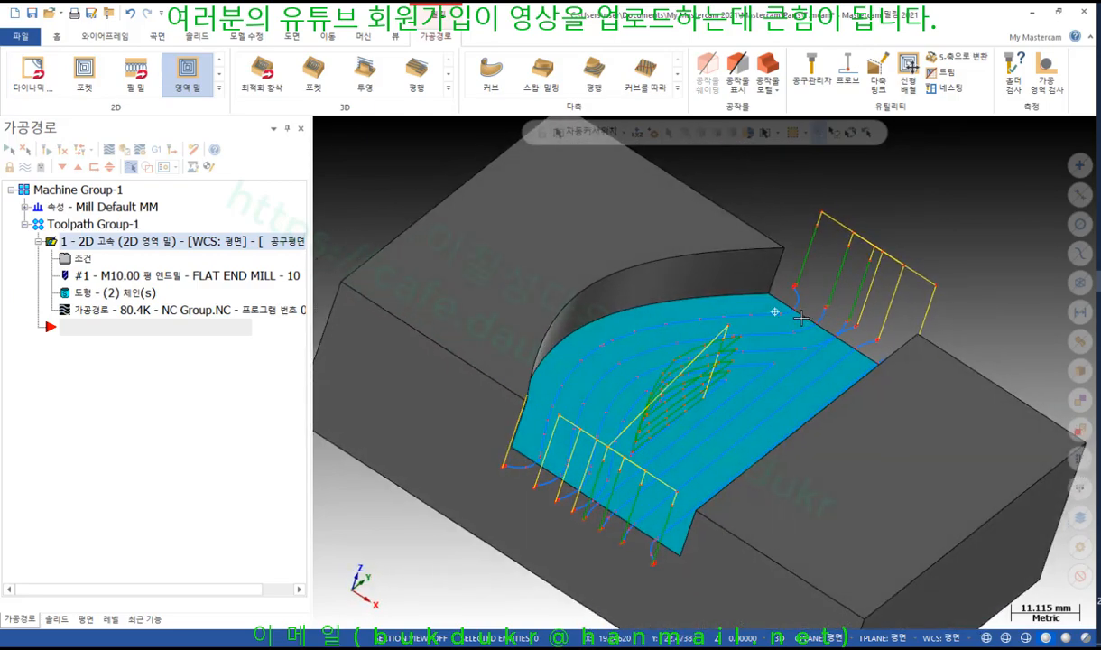
scroll(695, 312, "down", 3)
scroll(638, 349, "down", 3)
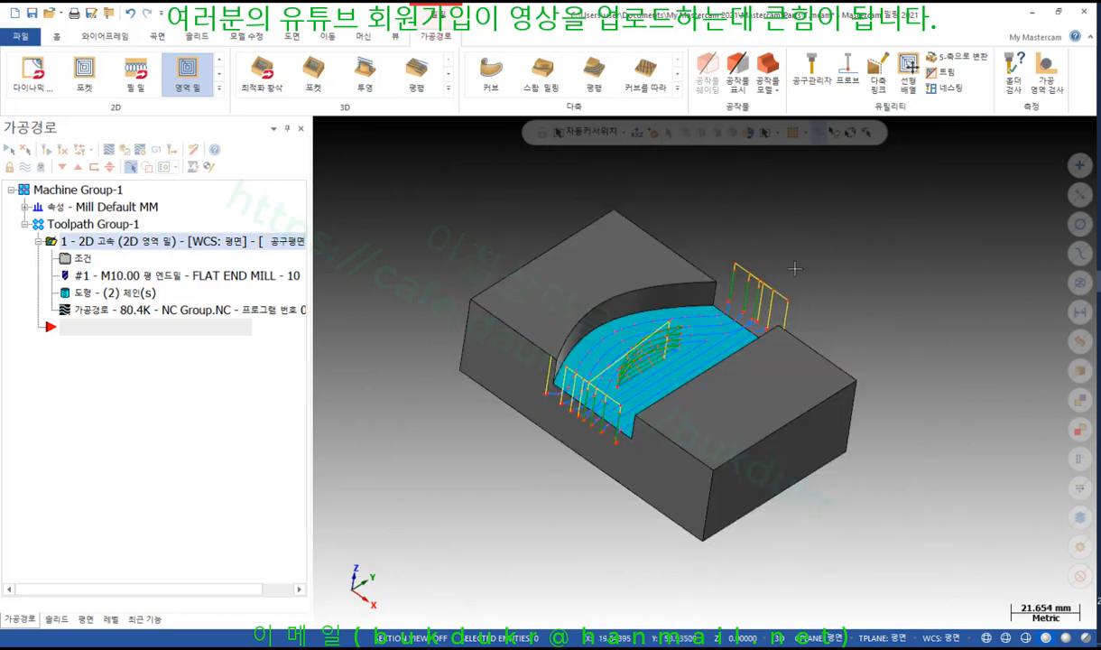
left_click(95, 312)
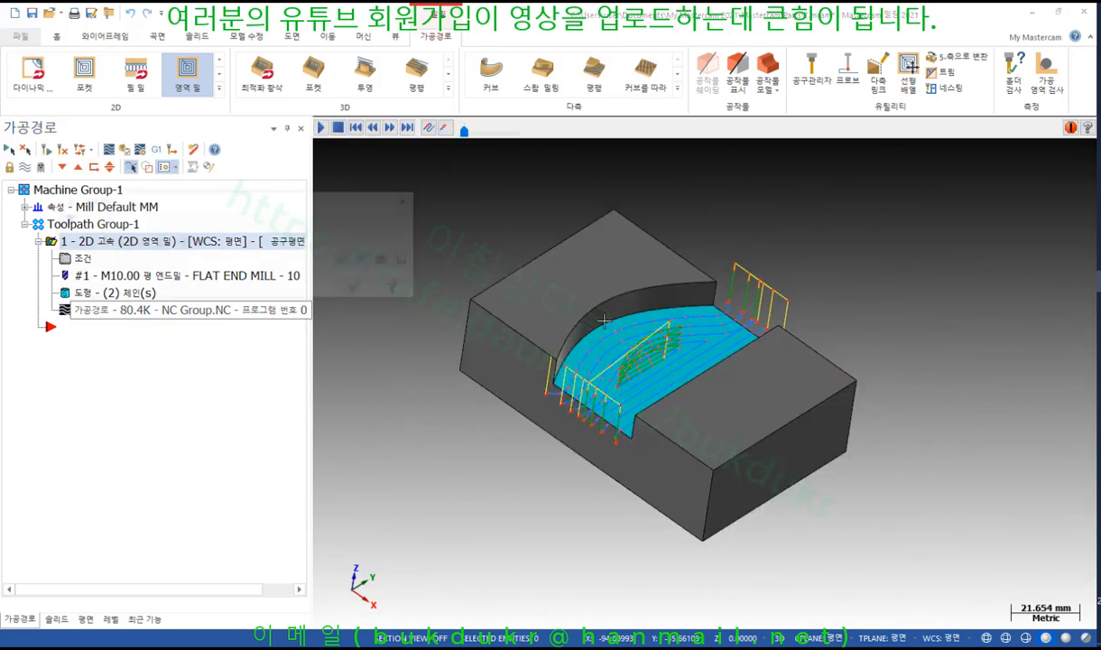
Hide the tool trace and play the area mill backplot at increased speed
scroll(775, 199, "up", 1)
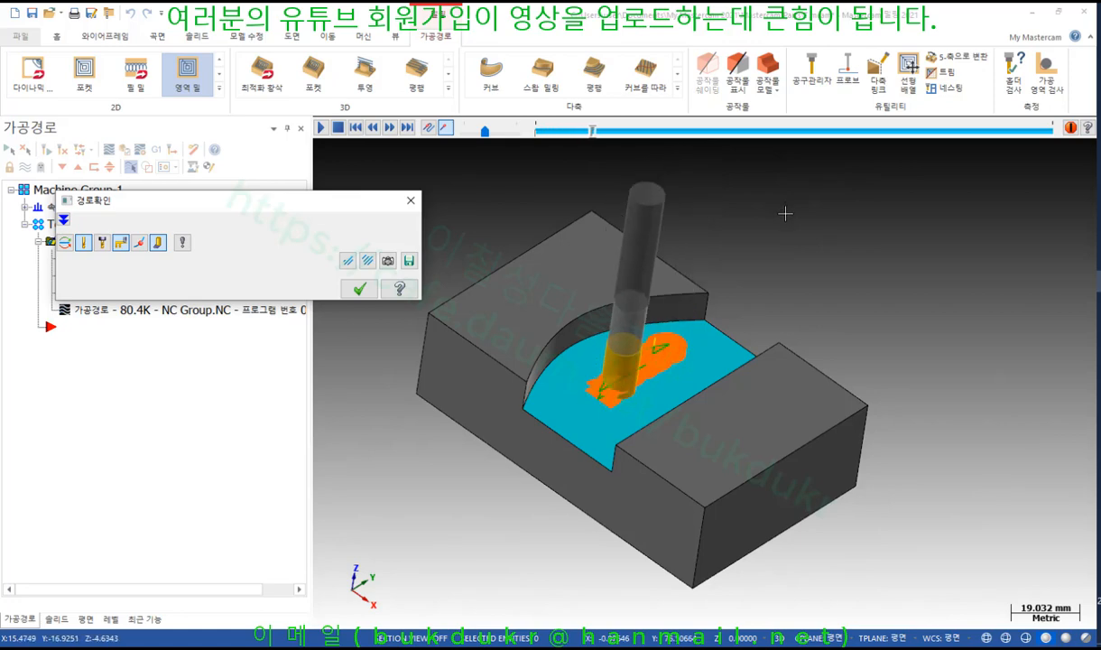
scroll(589, 345, "up", 3)
middle_click_drag(589, 344, 513, 279)
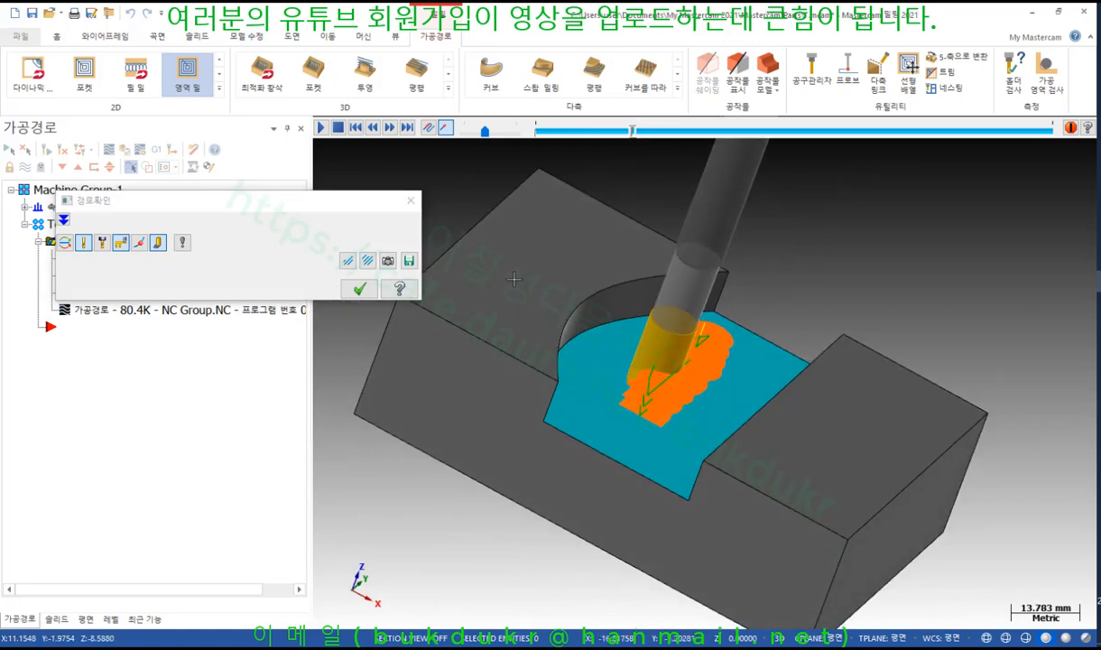
left_click(159, 242)
scroll(668, 316, "up", 2)
mouse_move(666, 309)
middle_mouse_down()
mouse_move(711, 334)
mouse_move(653, 337)
middle_mouse_up()
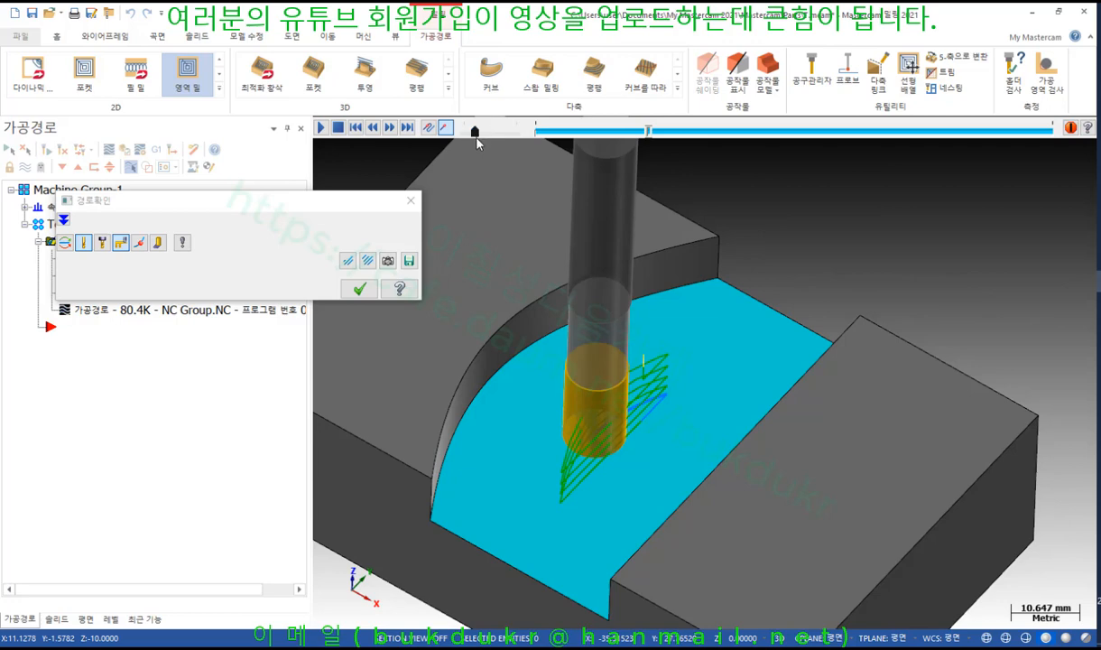
left_click(321, 128)
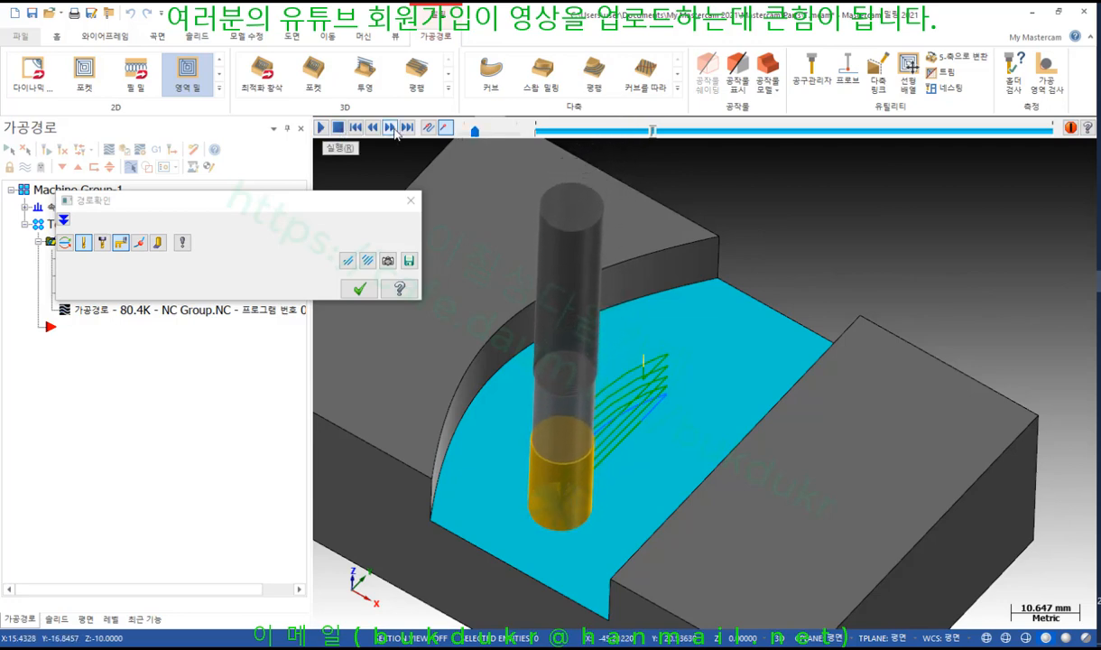
left_click_drag(475, 131, 484, 131)
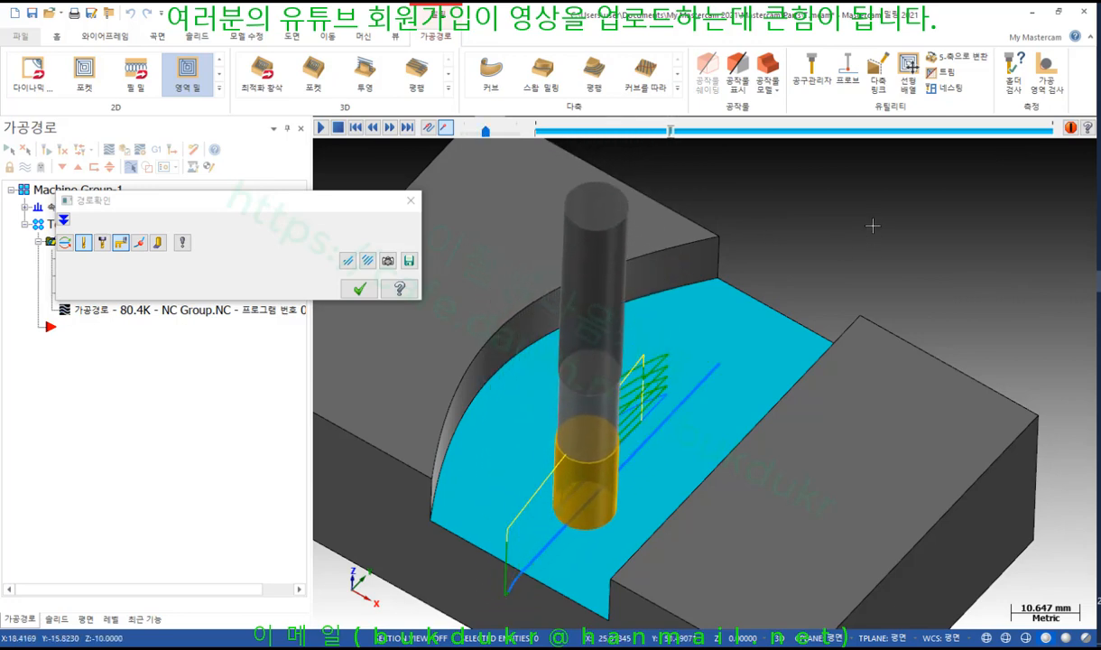
scroll(871, 224, "down", 2)
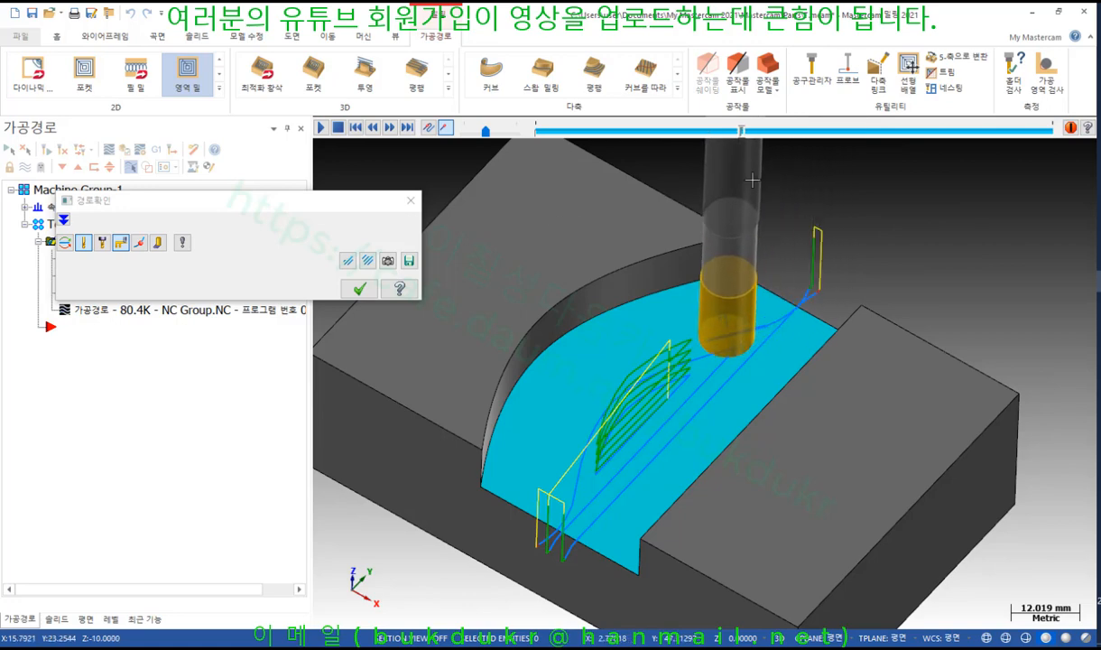
Rewind the backplot and shade the removed material in orange
left_click(629, 135)
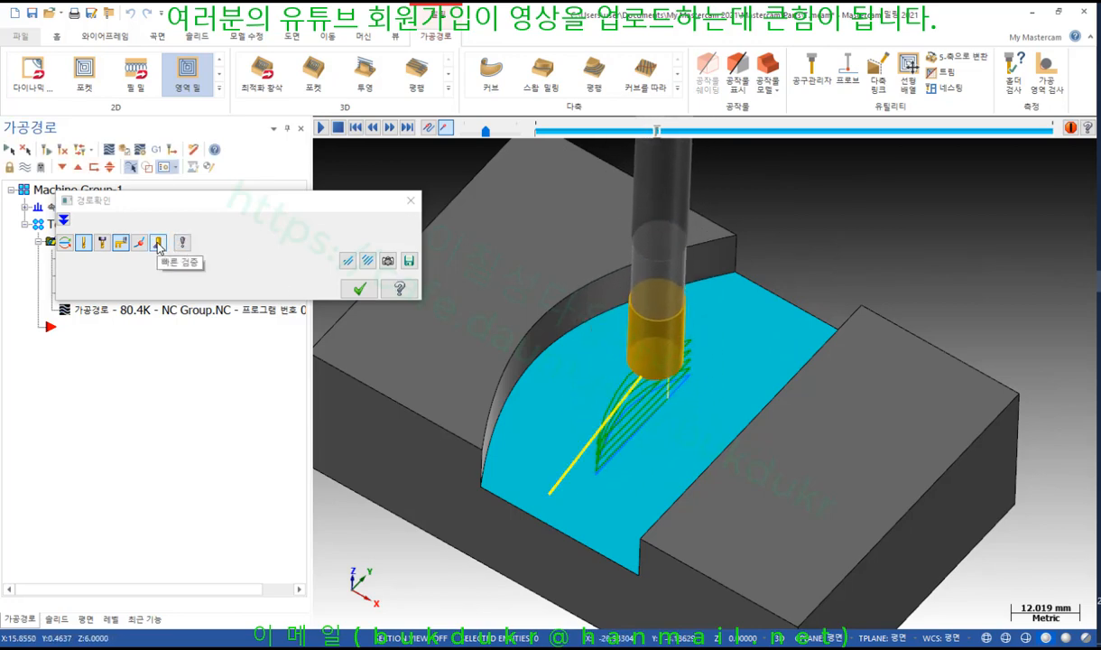
left_click(159, 243)
right_click(850, 226)
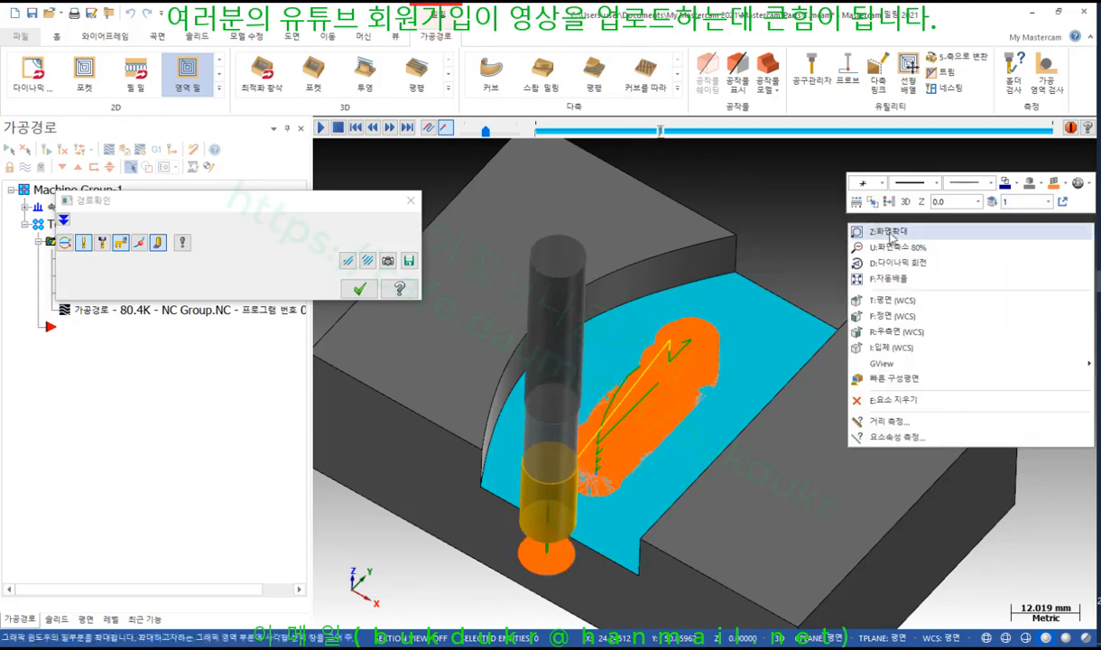
Replay the area mill backplot from the Top (WCS) view, zoomed in, then close Backplot
left_click(939, 298)
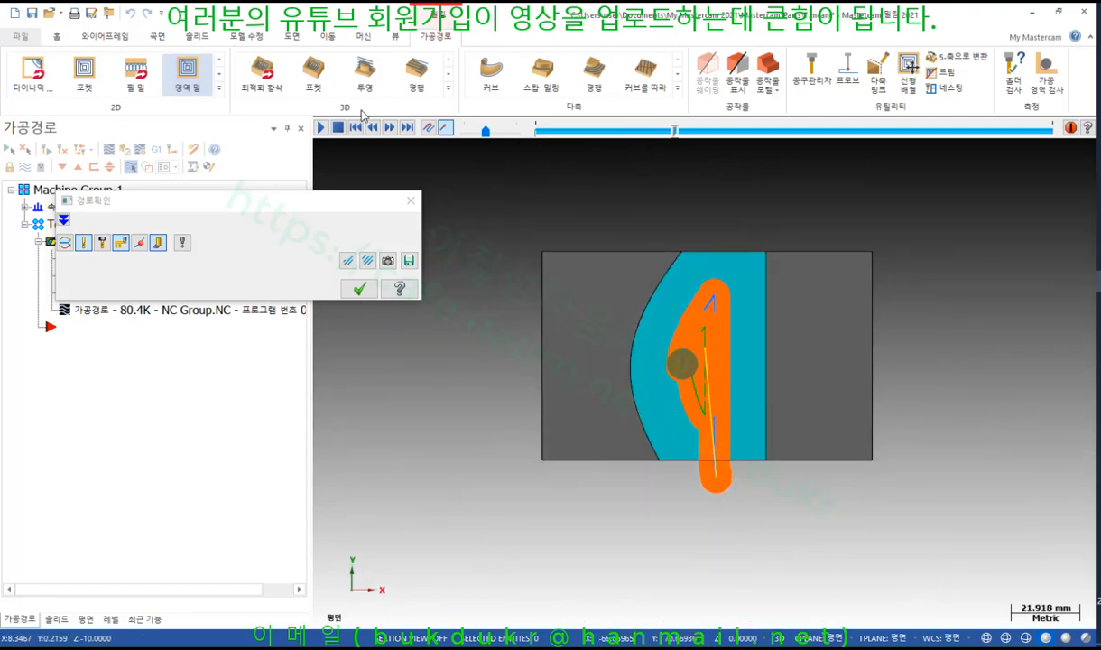
scroll(731, 456, "up", 3)
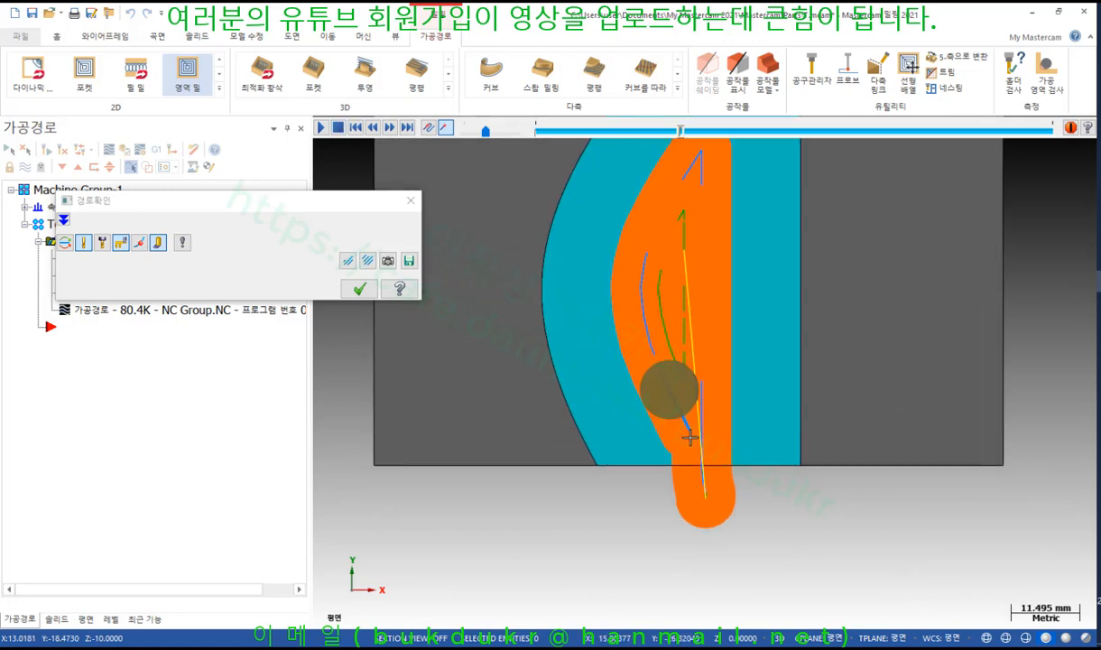
scroll(708, 456, "up", 2)
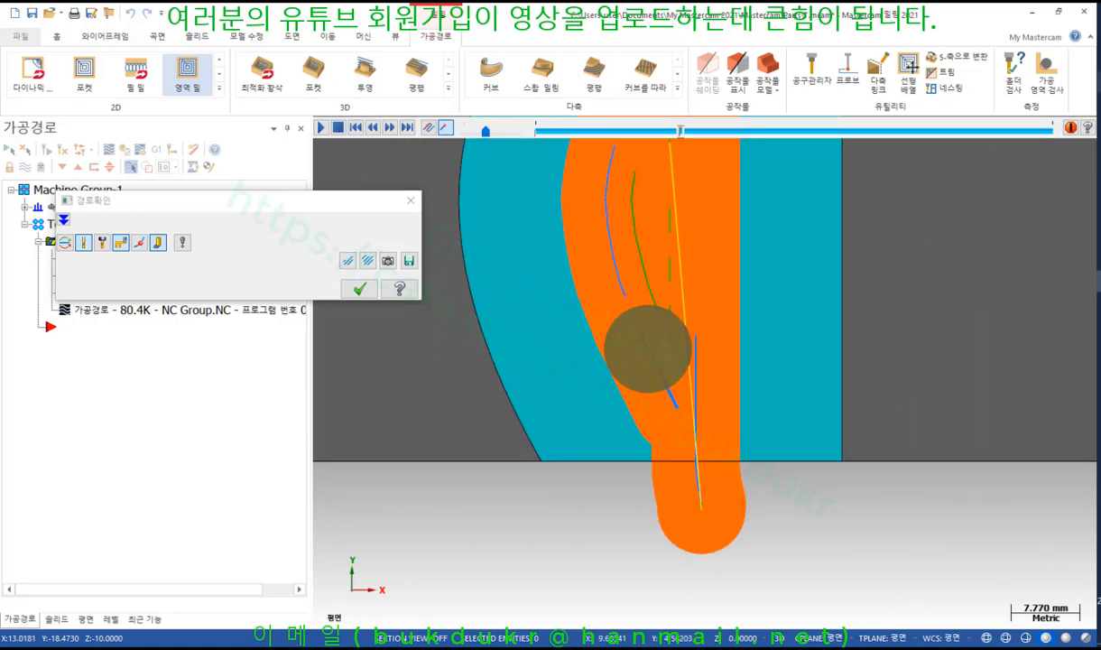
mouse_move(690, 488)
left_mouse_down()
mouse_move(713, 416)
mouse_move(632, 420)
mouse_move(736, 433)
left_mouse_up()
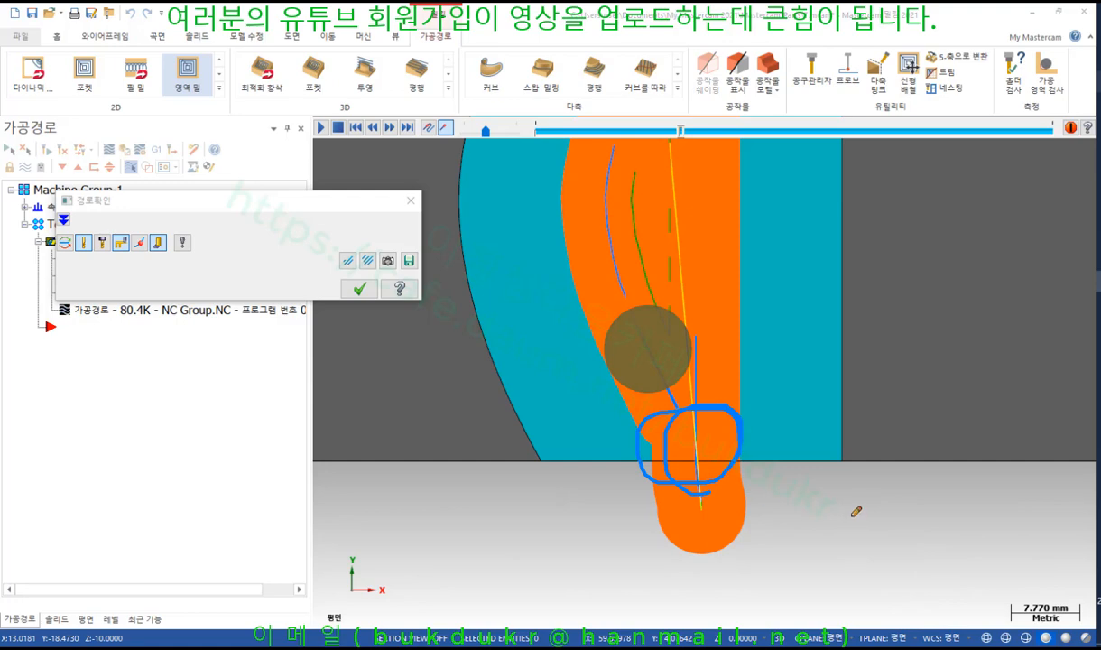
right_click(817, 483)
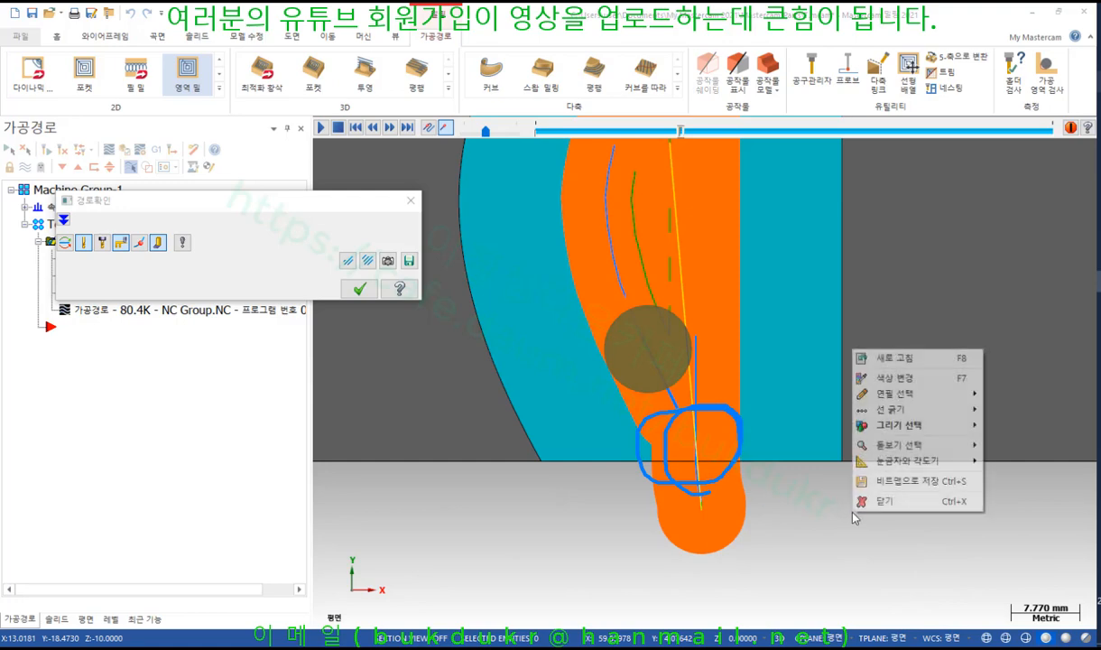
left_click(843, 494)
left_click(663, 133)
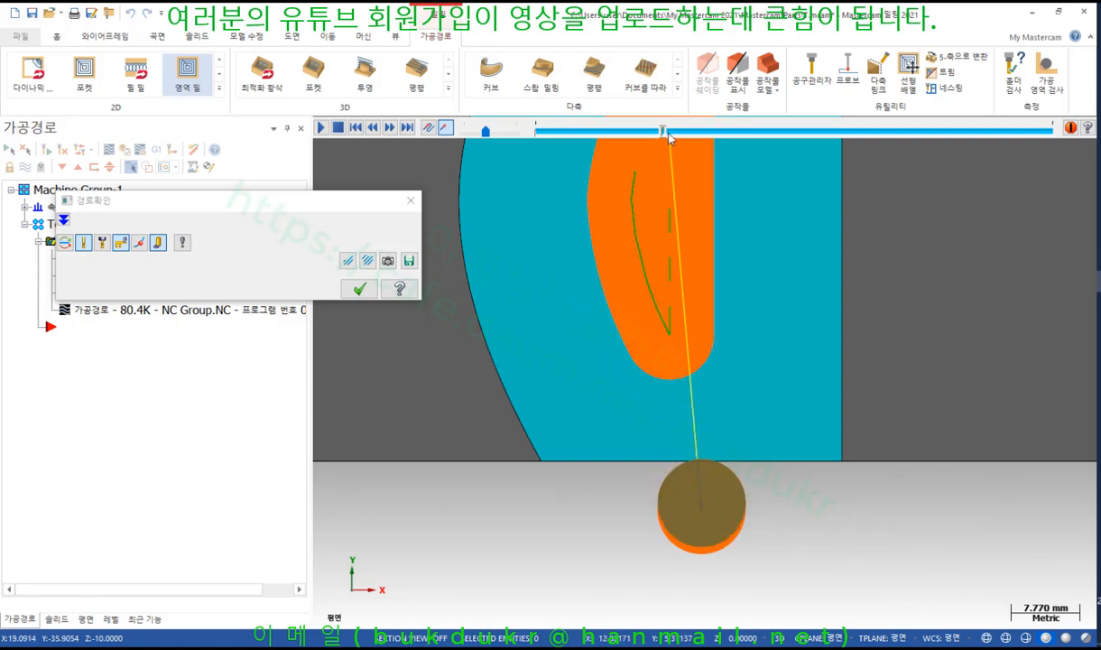
left_click(320, 128)
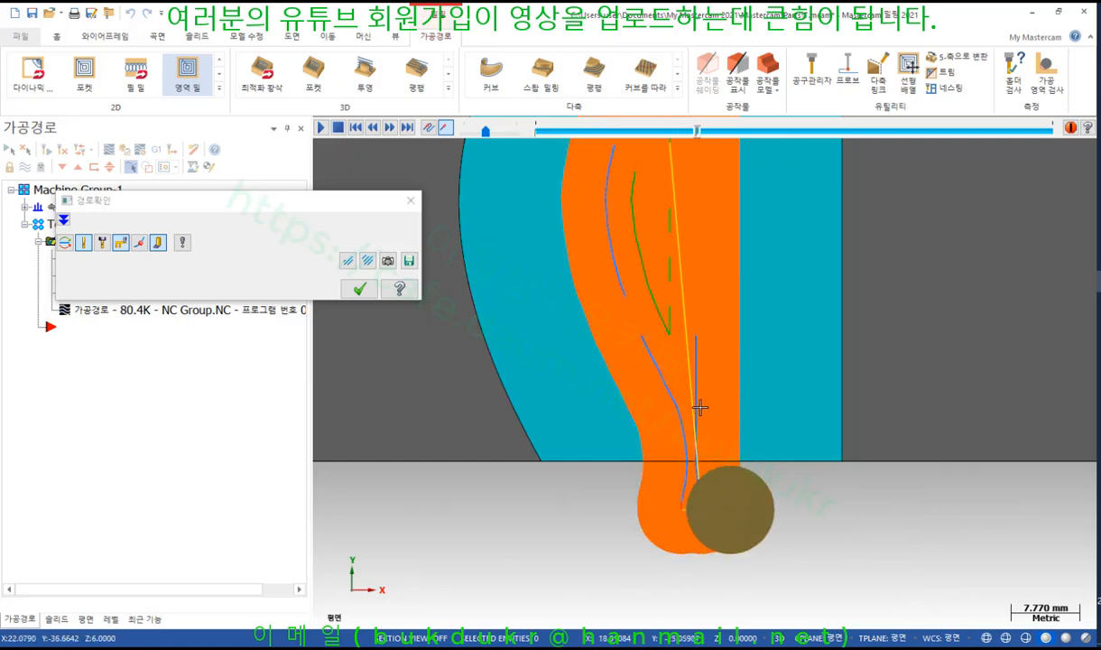
left_click(359, 289)
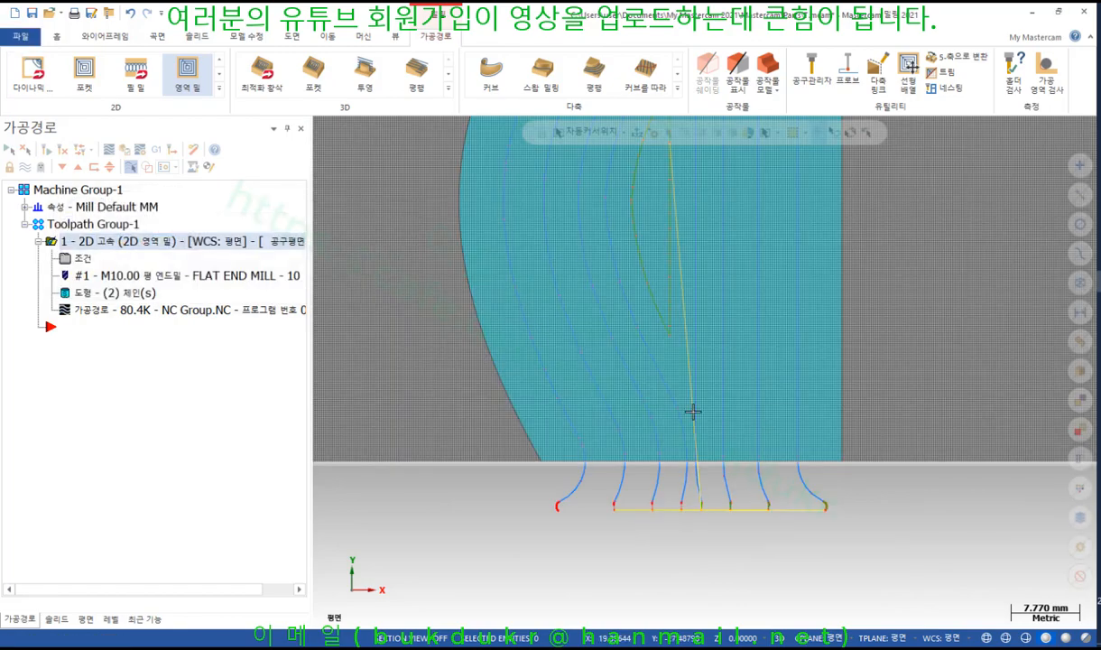
Reopen the area mill parameters on Cut Parameters (45% XY stepover) and review the cutting direction options
scroll(718, 508, "down", 4)
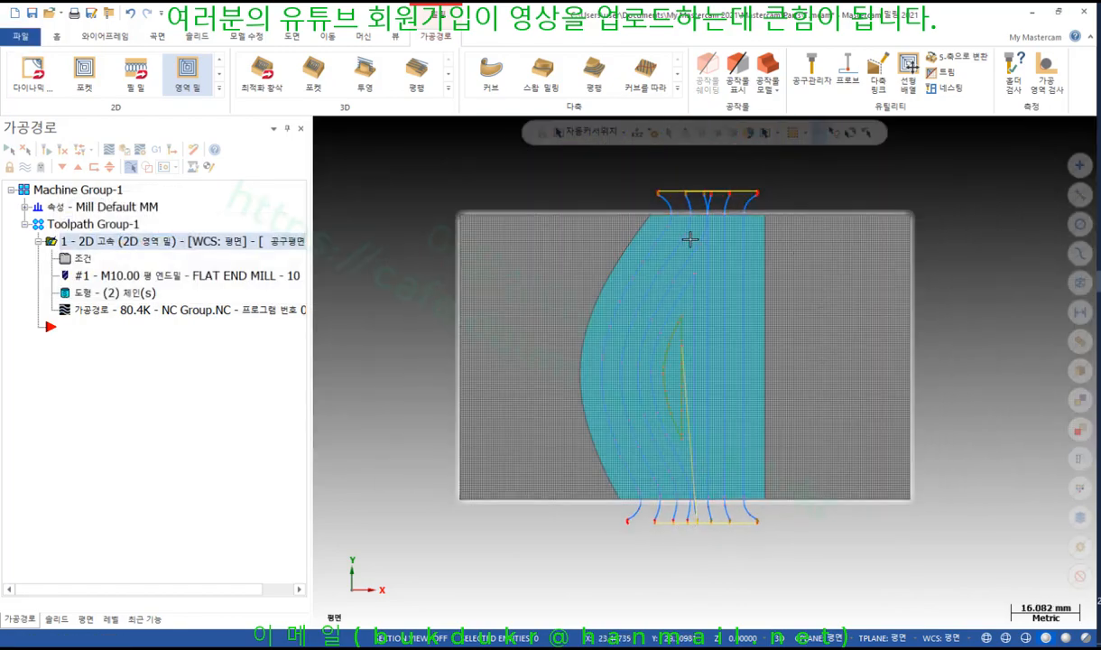
left_click(84, 259)
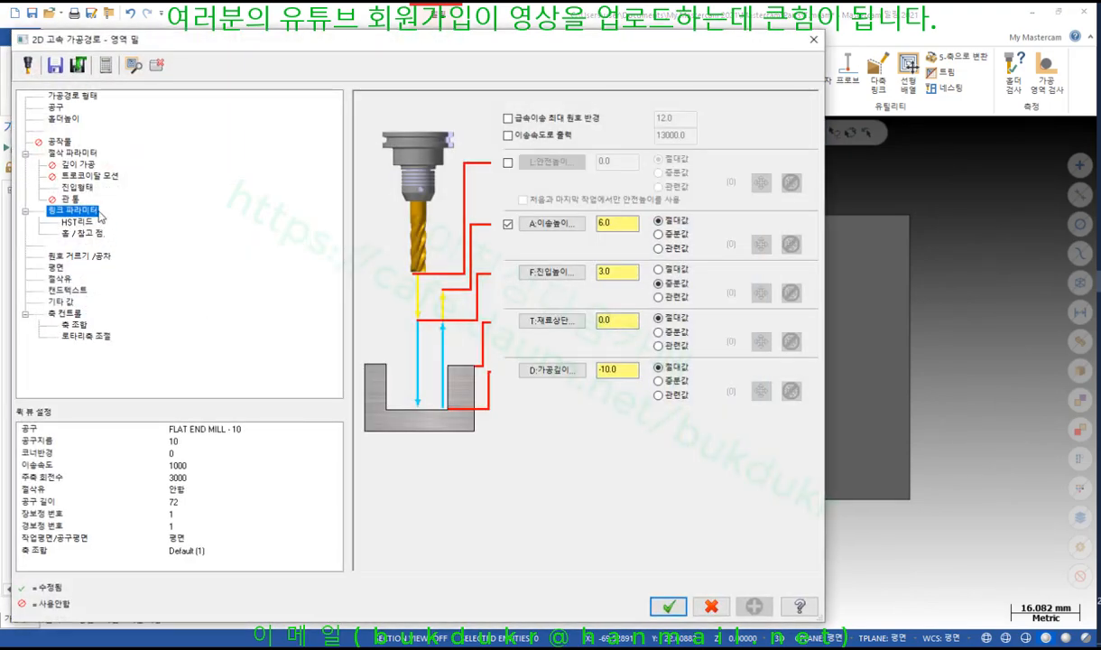
left_click(82, 153)
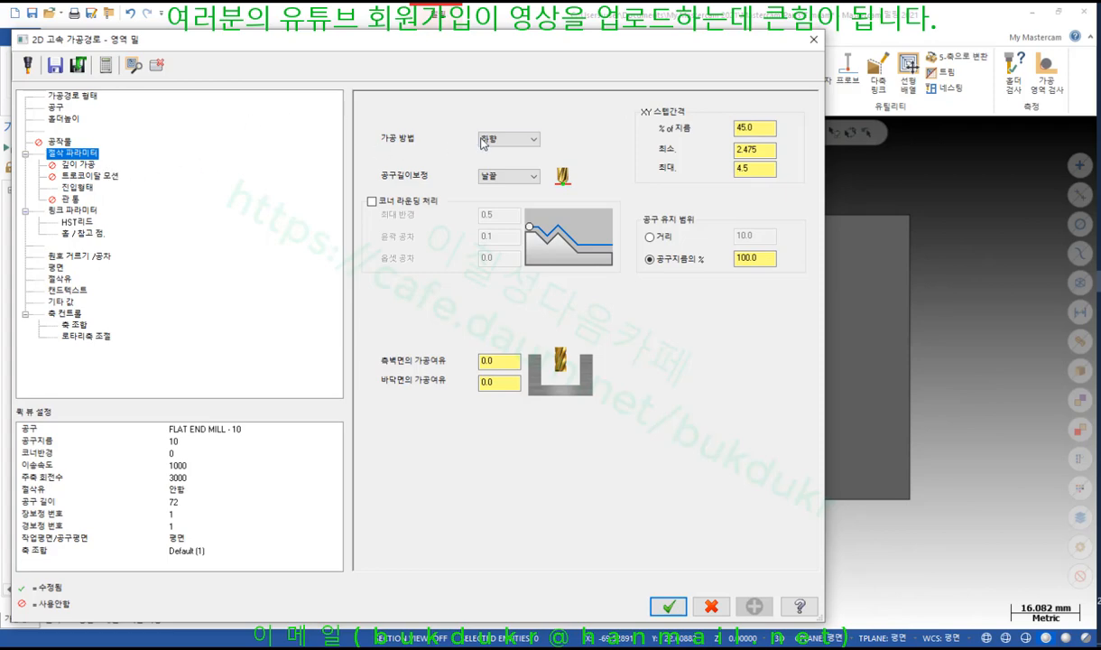
left_click(532, 140)
Keep climb milling and turn on trochoidal motion to minimize tool burial, with 20% step adjustment and 50% initial loop
left_click(530, 139)
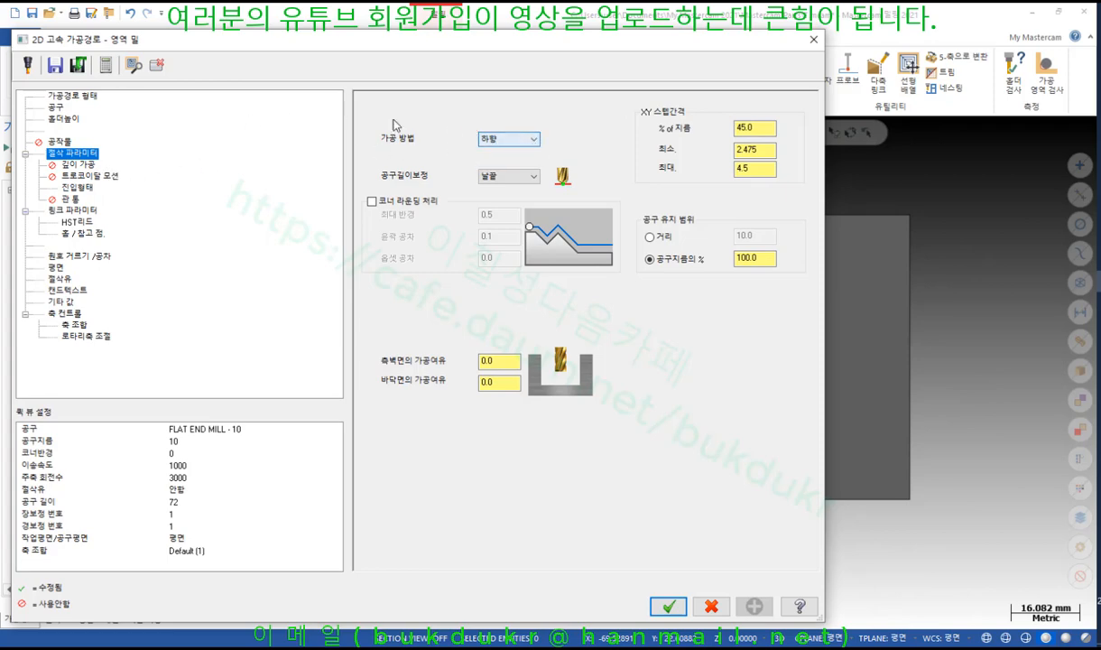
left_click(101, 177)
left_click(510, 143)
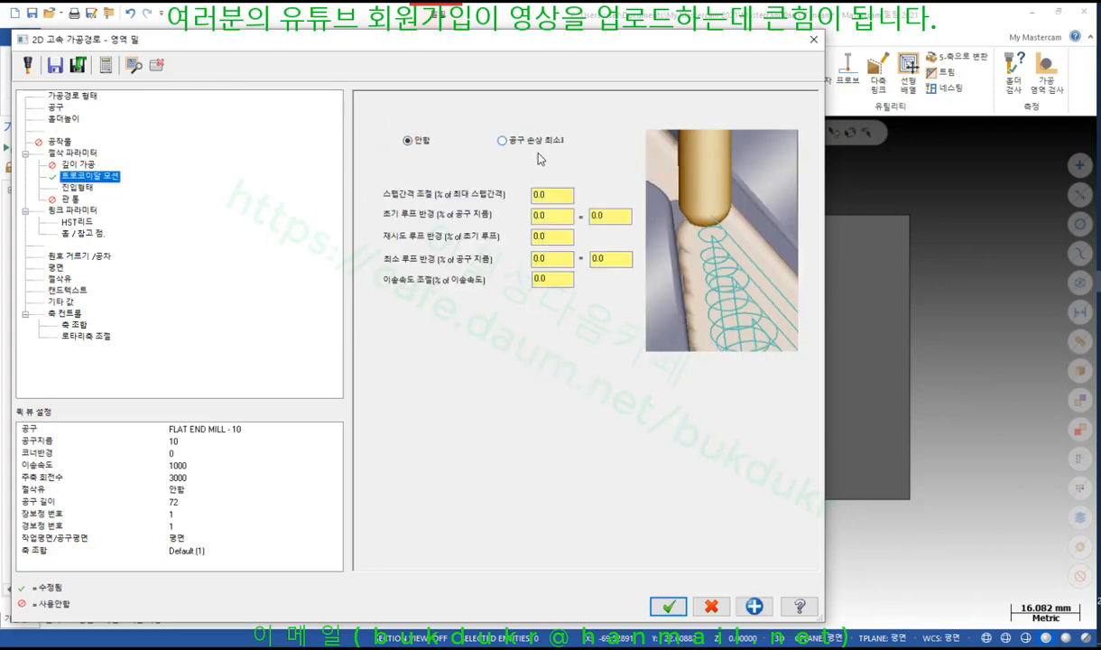
left_click(560, 196)
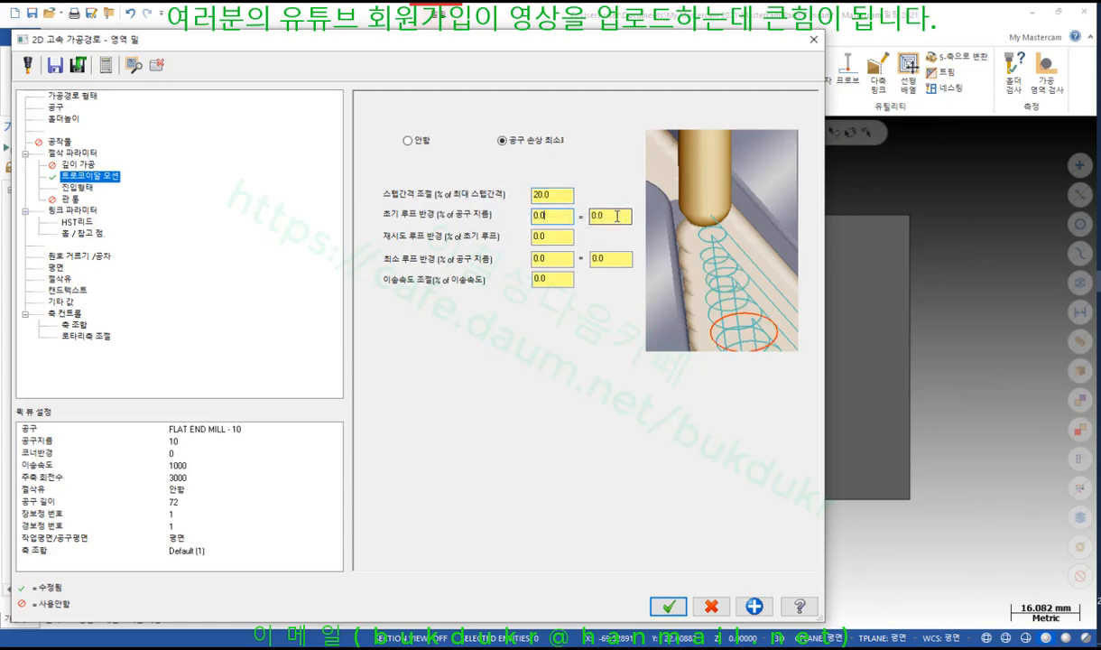
key("Tab")
left_click(555, 238)
key("Tab")
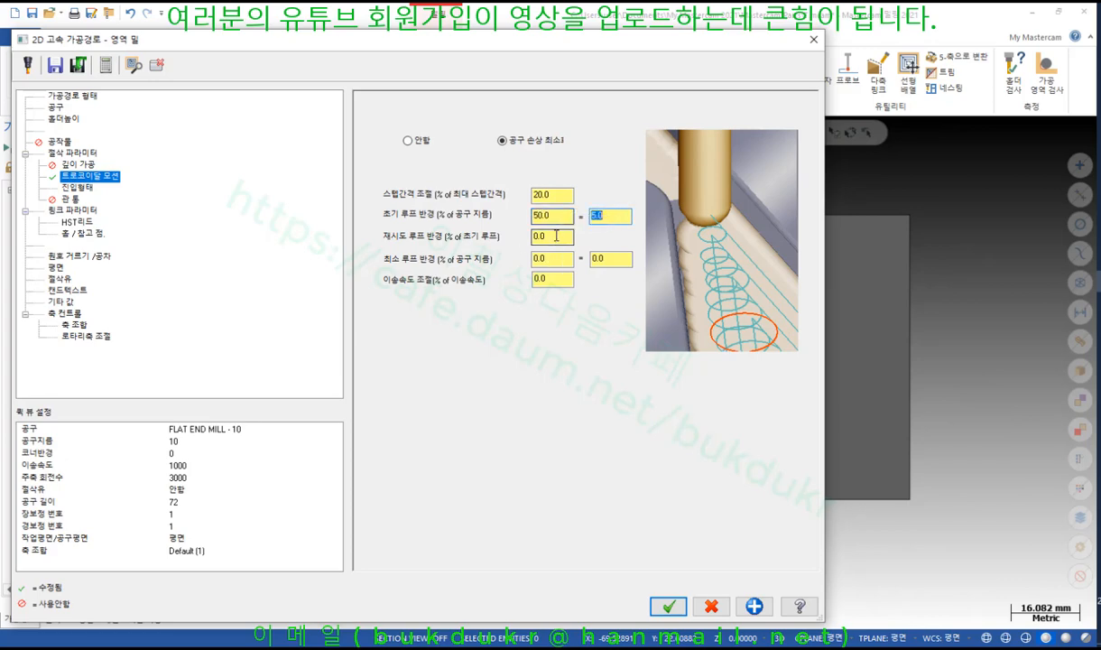
Set a 20% retry loop radius and 10% minimum loop radius, then regenerate the toolpath
key("Tab")
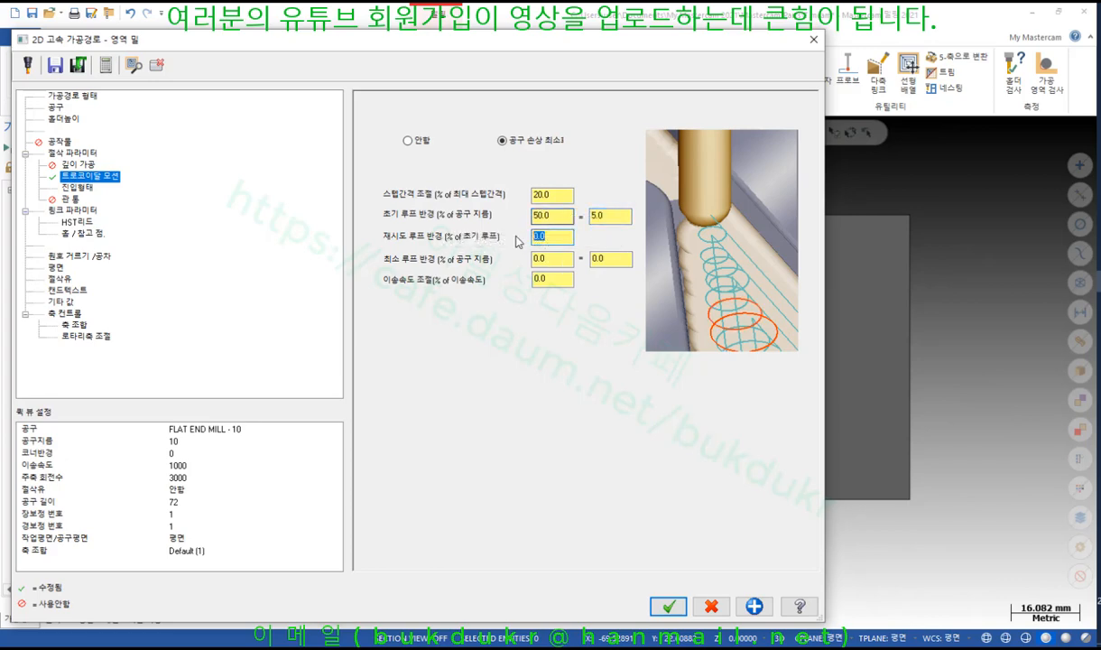
type("20")
key("Tab")
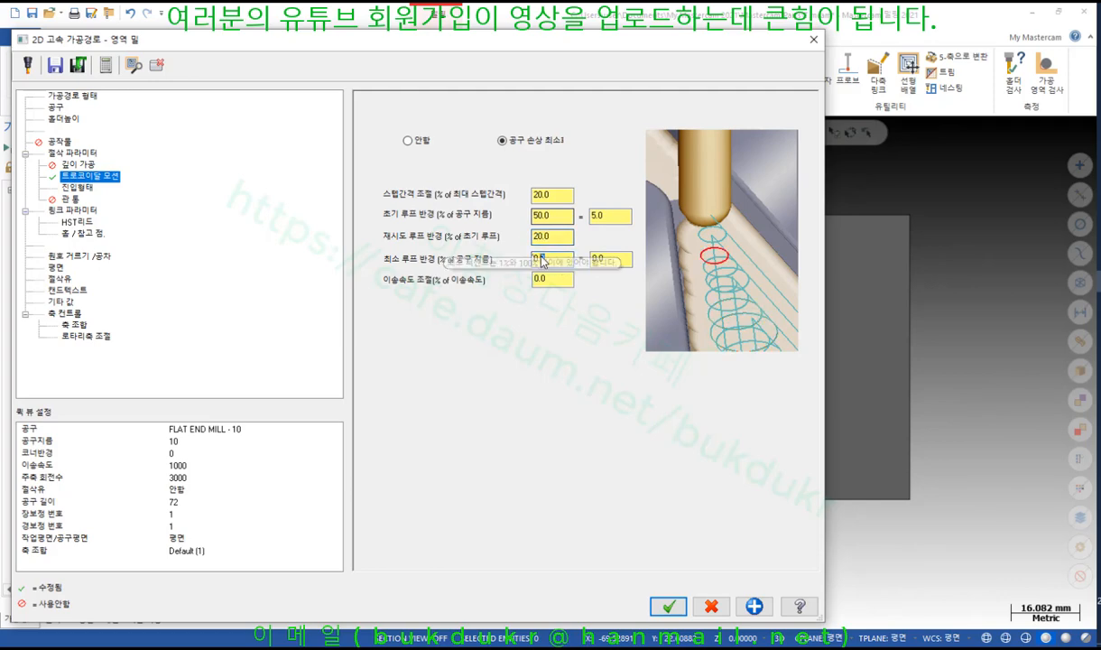
type("10")
key("Tab")
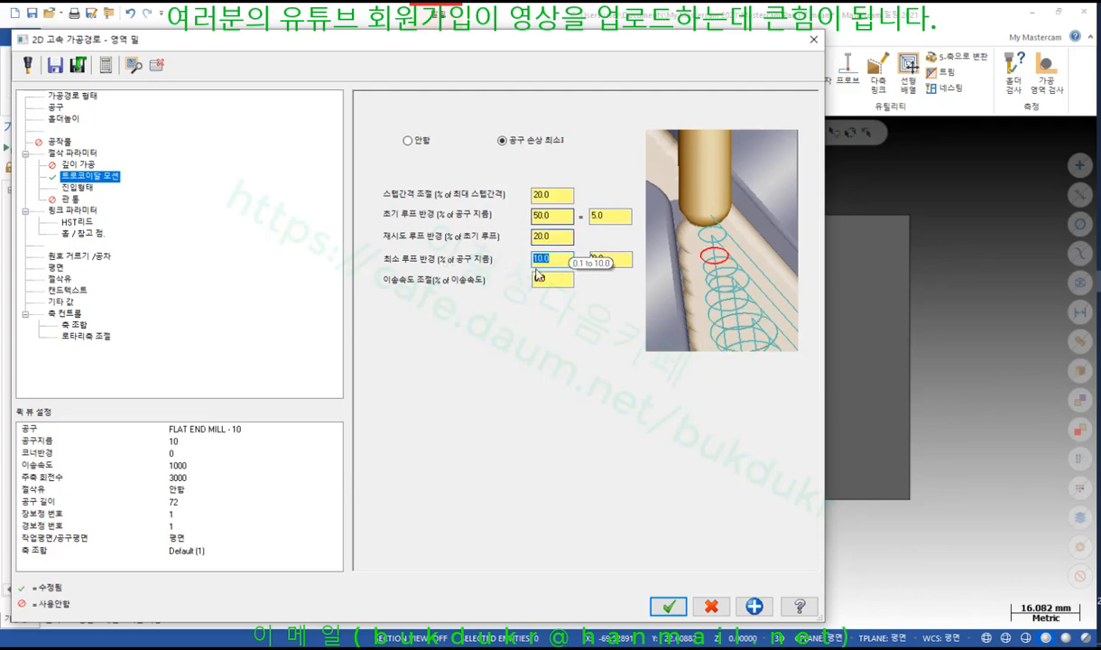
key("Tab")
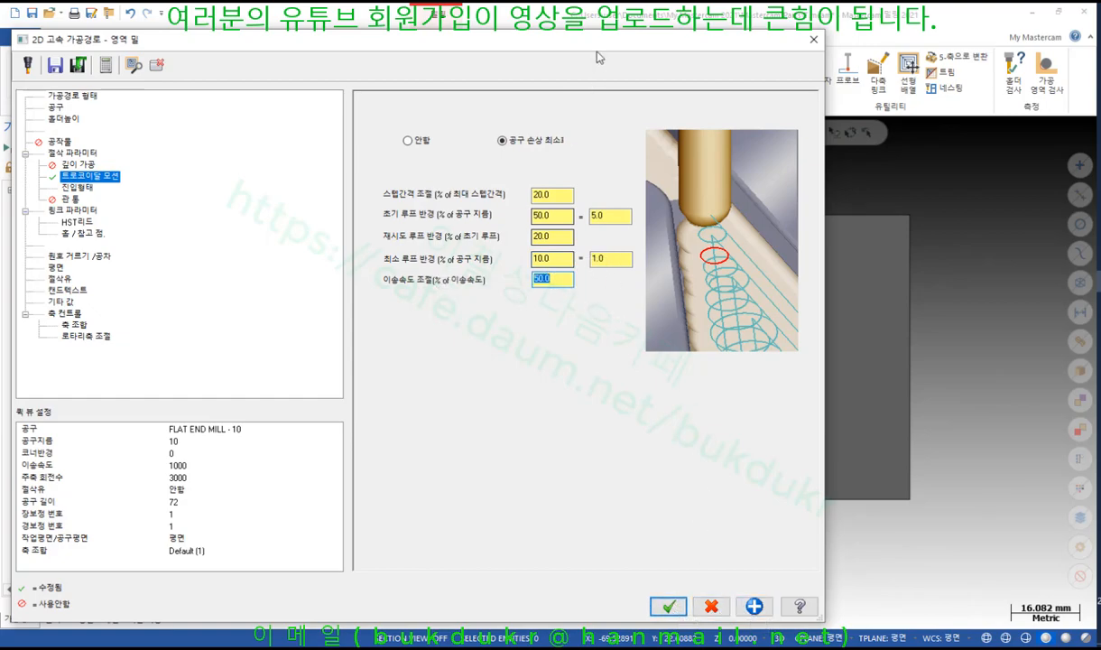
left_click_drag(570, 41, 747, 426)
left_click(366, 440)
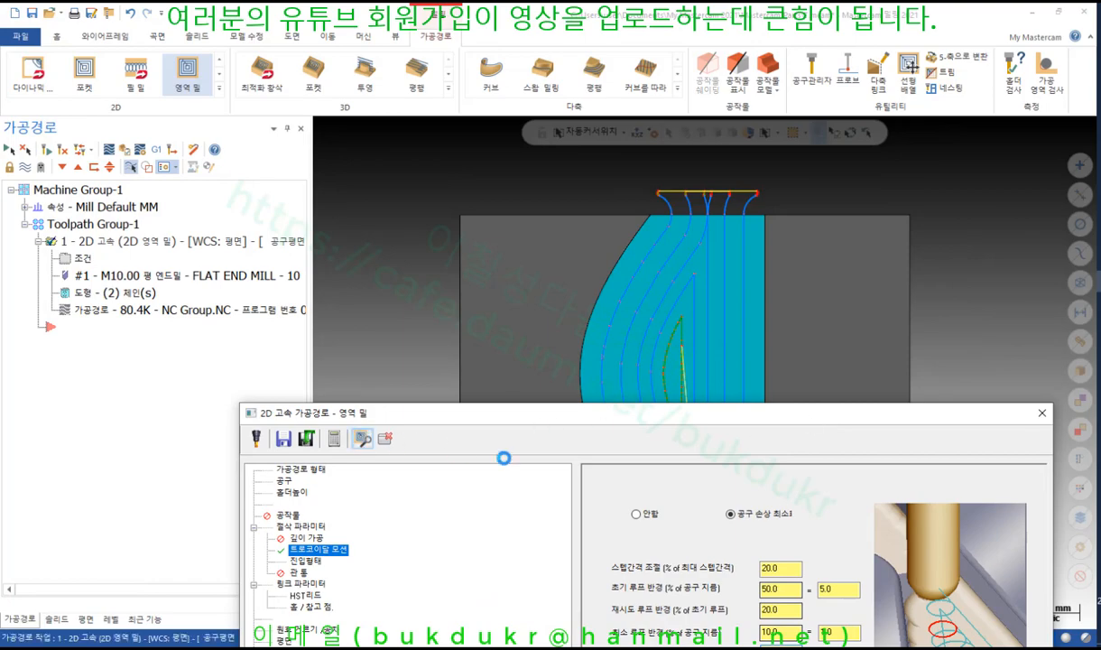
Accept the area mill settings with trochoidal loops and open the updated toolpath's backplot
left_click_drag(587, 391, 336, 87)
left_click_drag(433, 87, 560, 24)
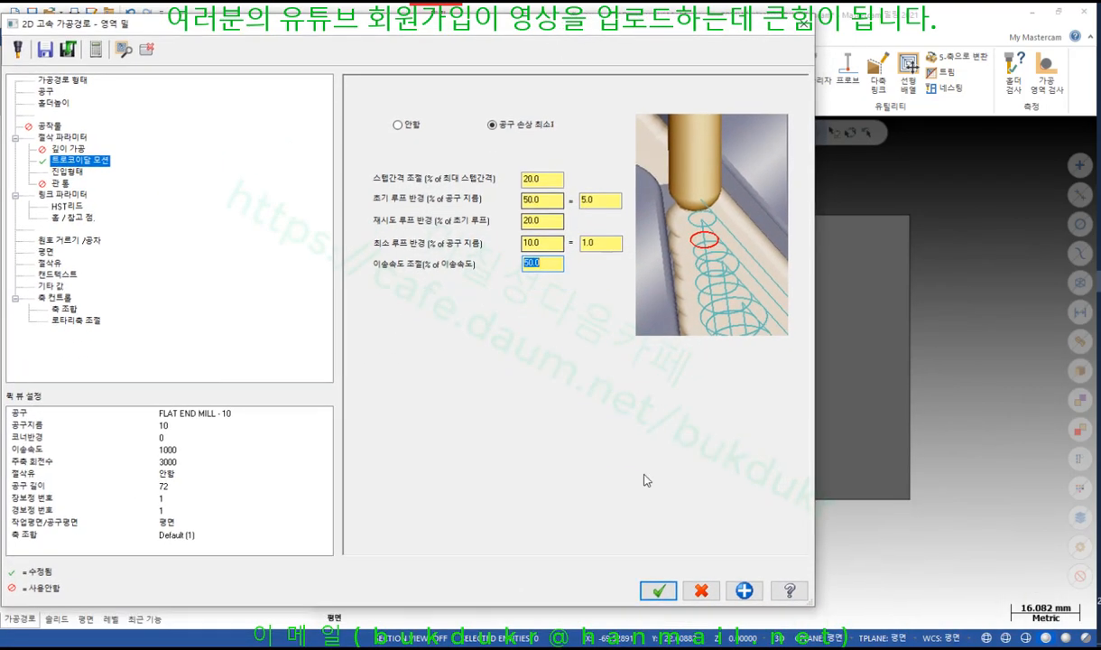
left_click(659, 591)
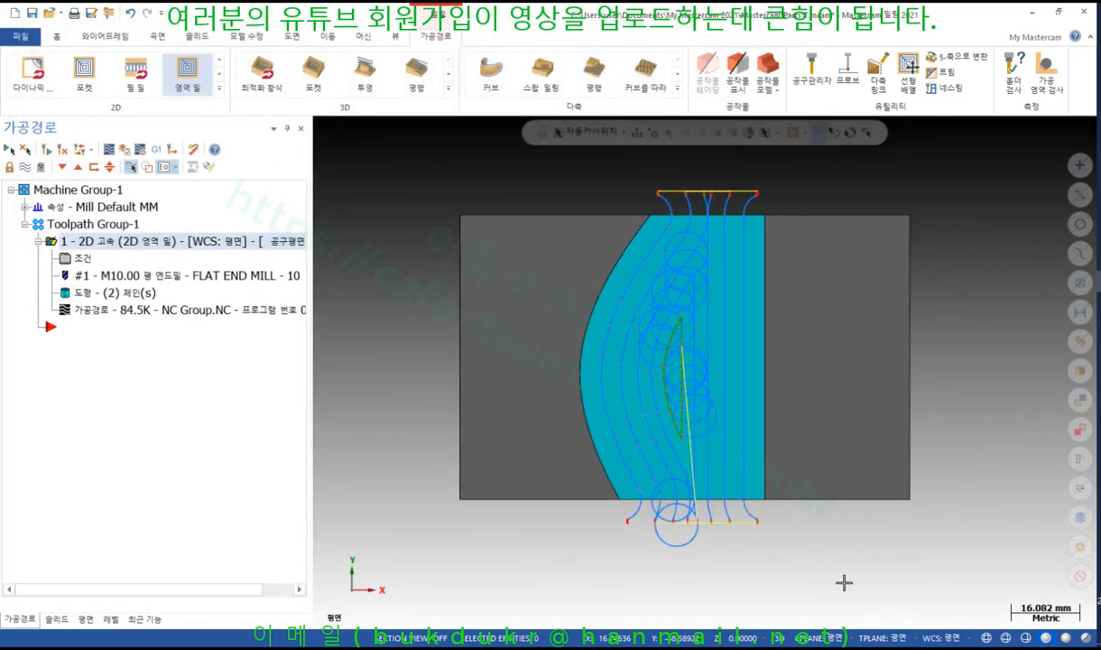
scroll(786, 385, "up", 2)
scroll(782, 359, "down", 1)
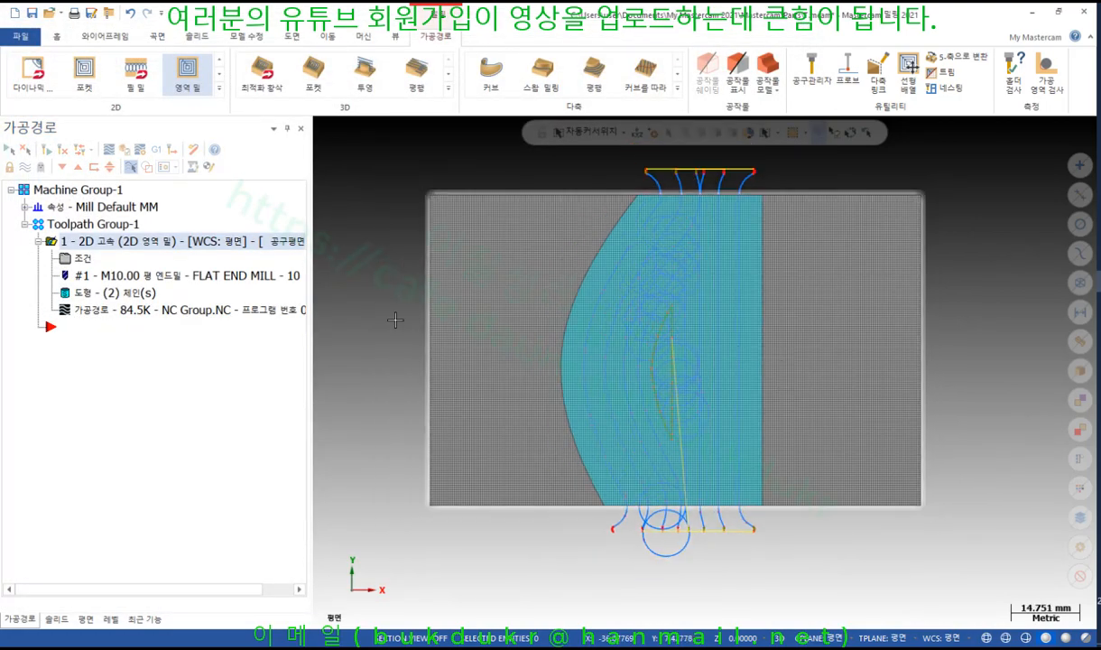
left_click(107, 310)
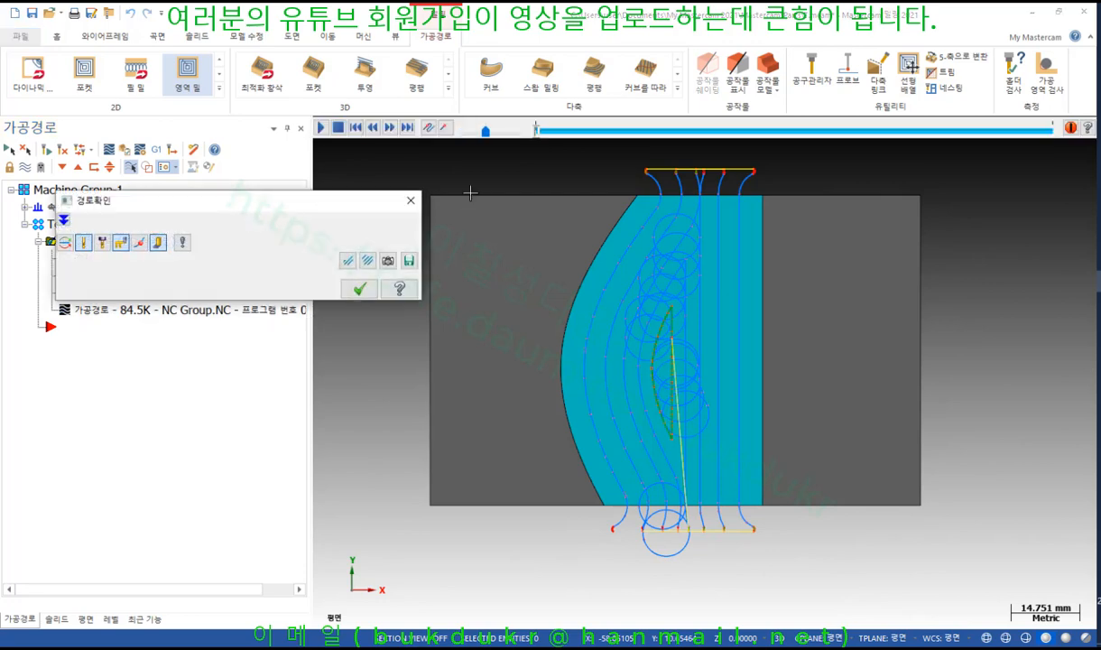
Play the trochoidal backplot, snap to top view with Alt+1, and shade removed material in orange
left_click(320, 129)
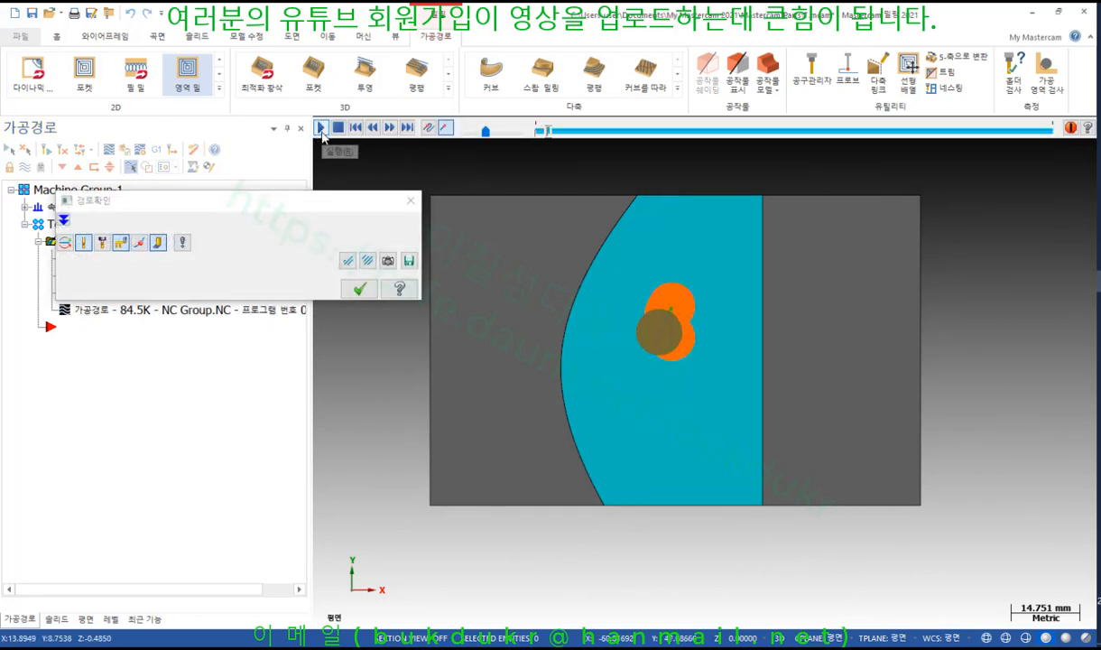
middle_click_drag(798, 475, 718, 232)
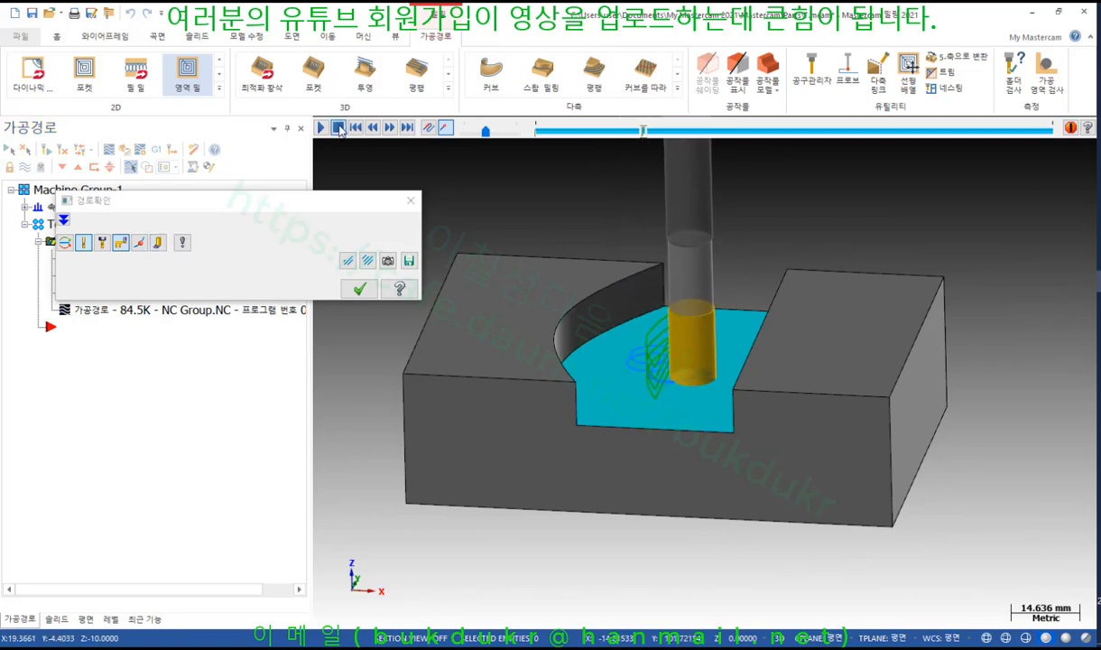
scroll(751, 414, "up", 1)
middle_click_drag(652, 332, 659, 440)
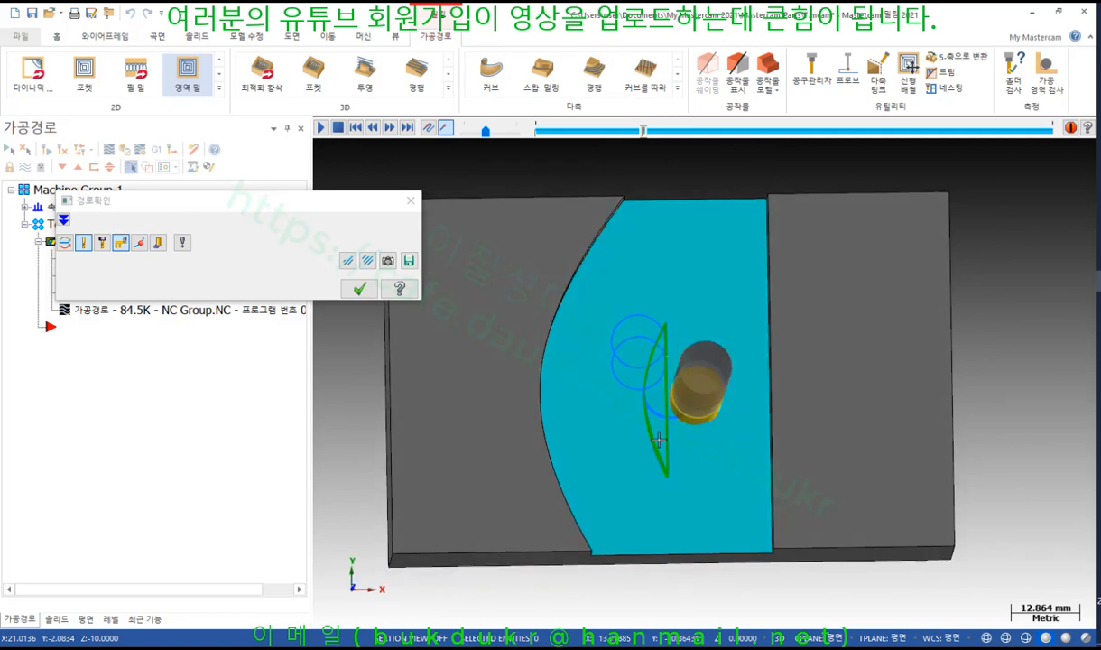
scroll(652, 352, "up", 1)
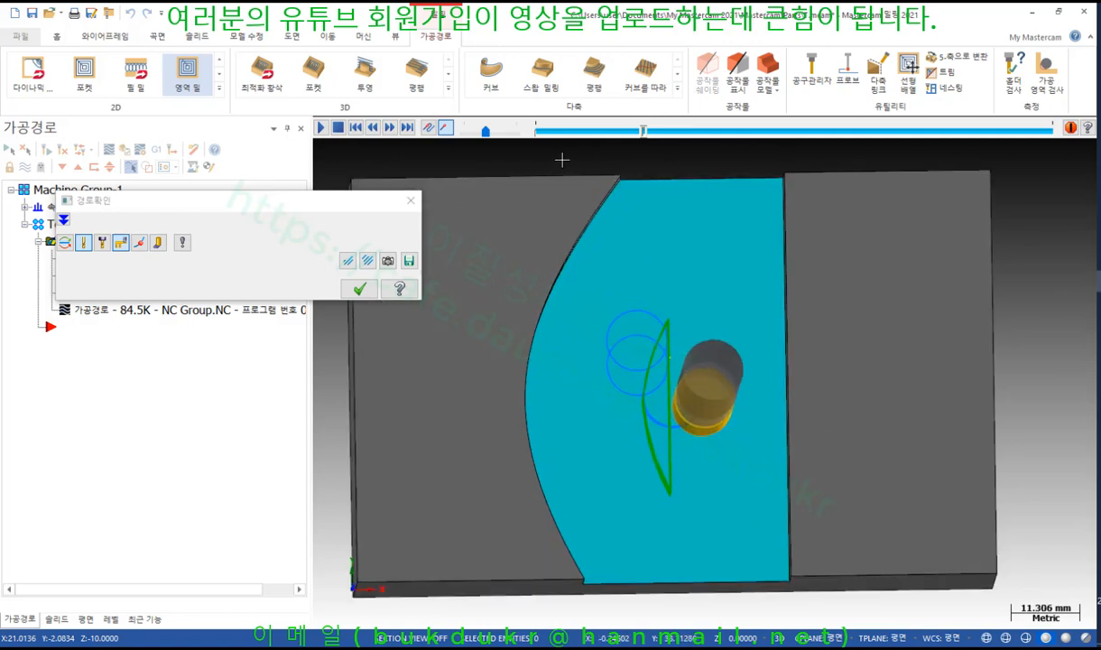
key("alt+1")
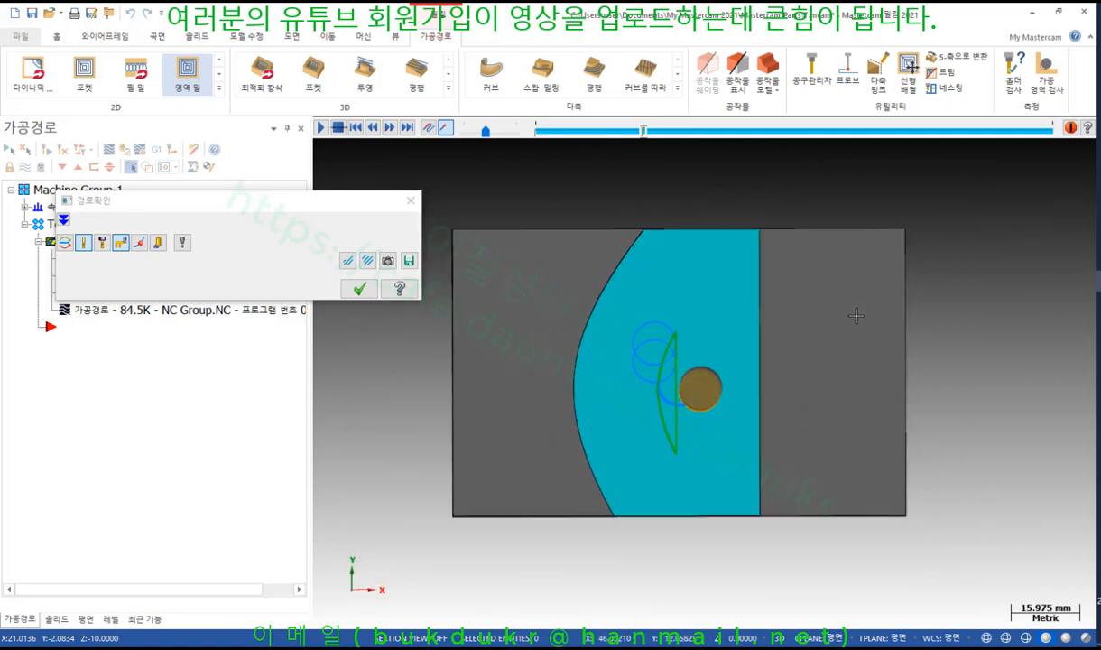
left_click(161, 245)
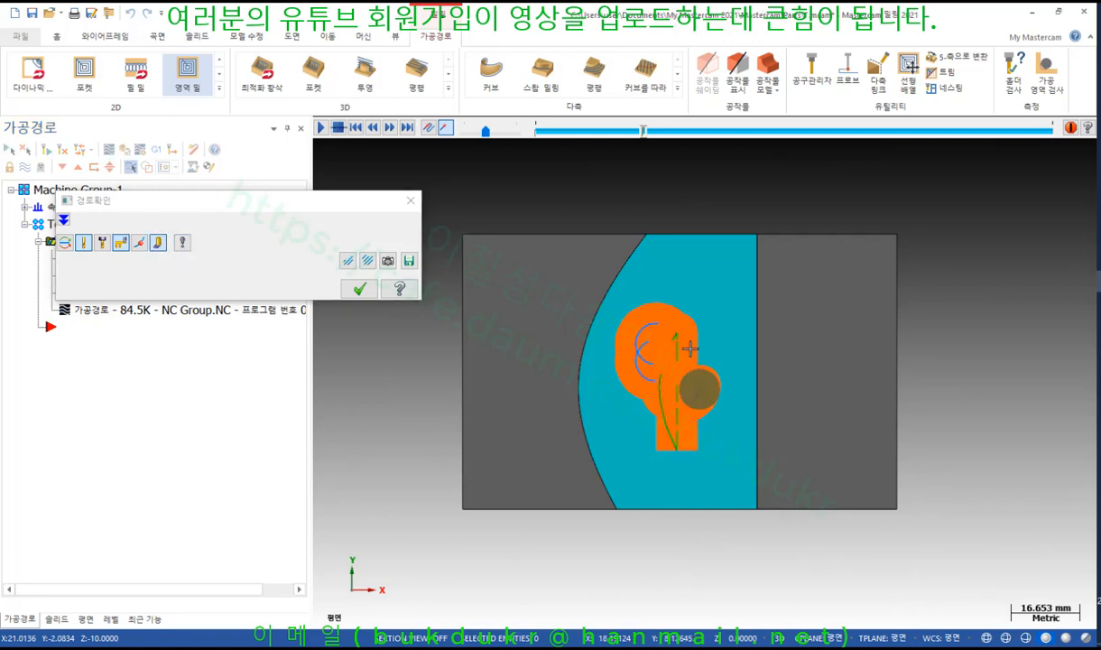
scroll(705, 367, "up", 4)
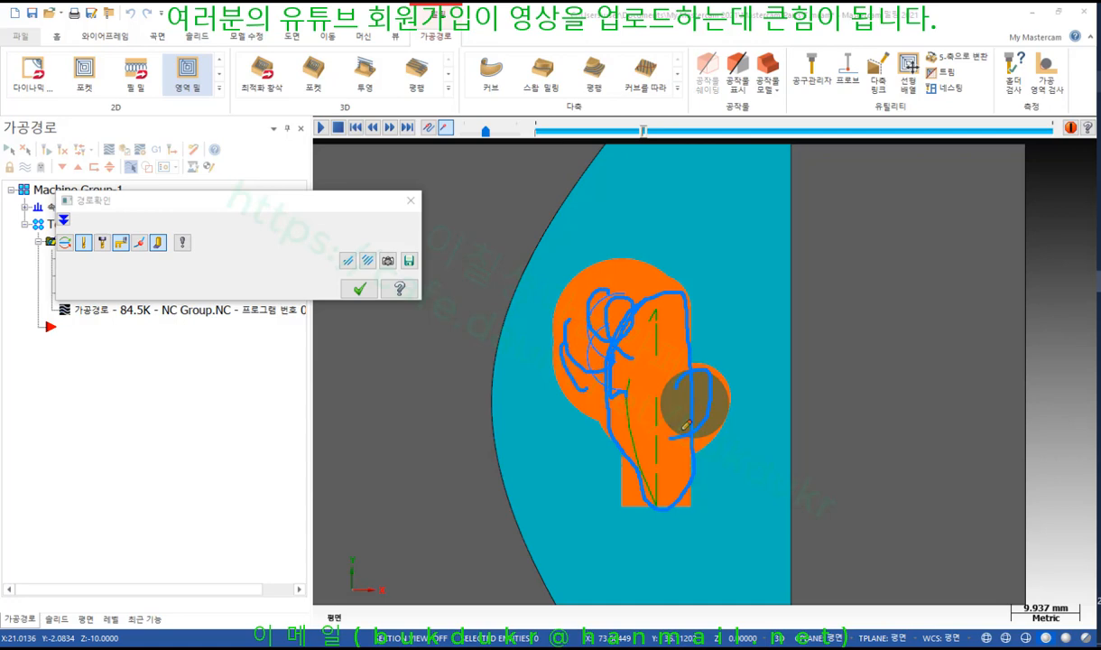
Clear the pen markings and orbit and zoom the view while the simulation runs
right_click(687, 286)
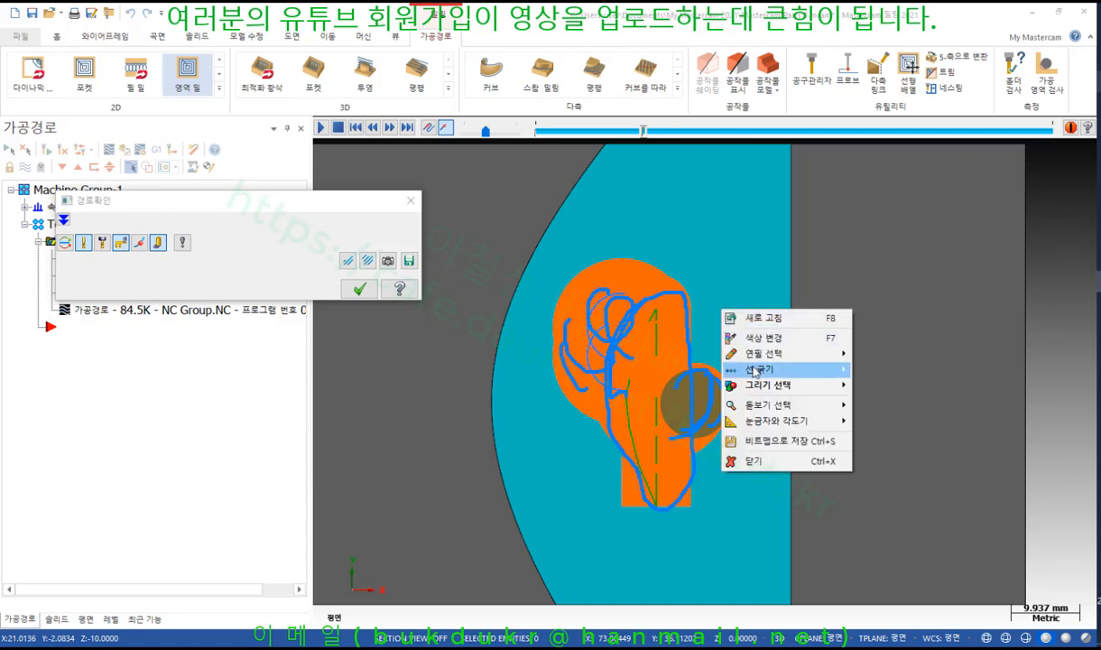
left_click(735, 442)
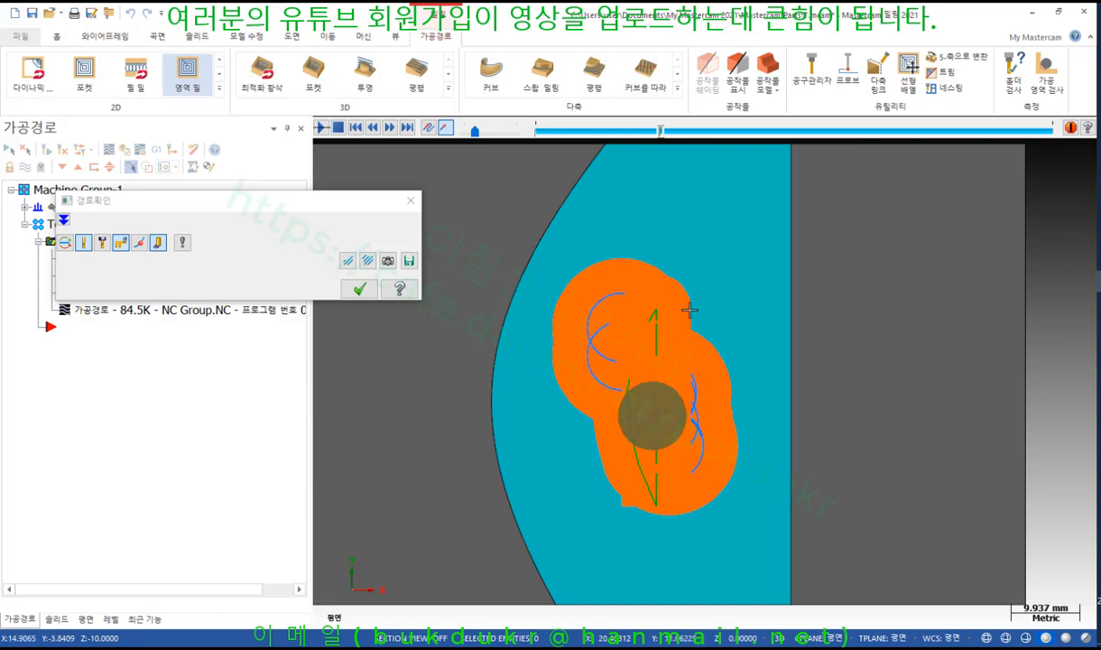
scroll(682, 246, "down", 1)
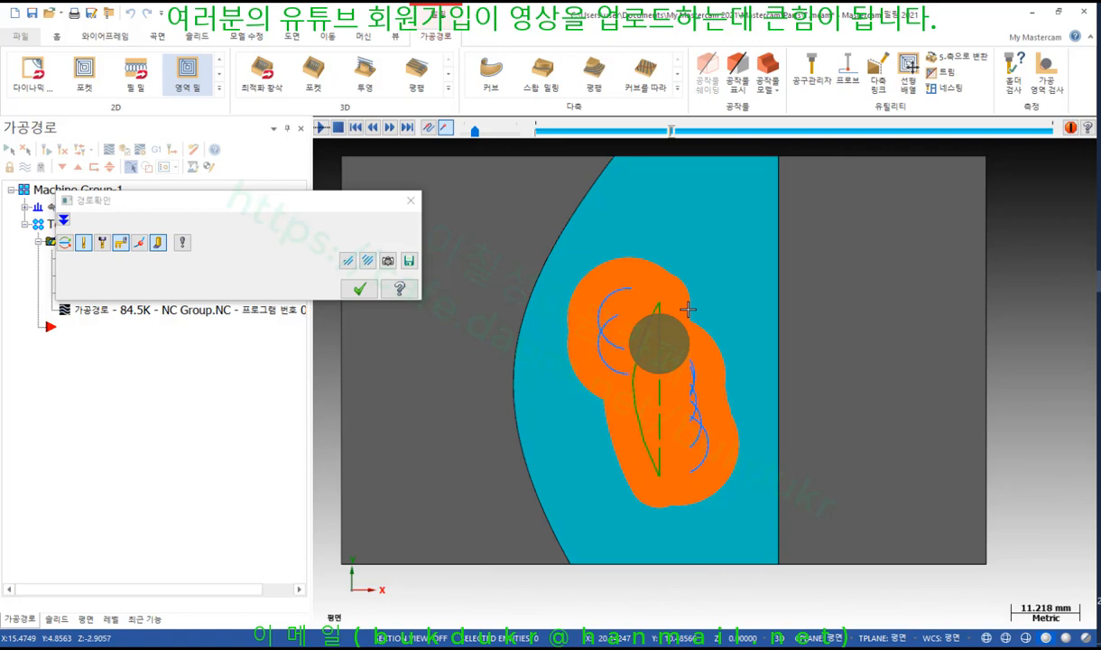
scroll(699, 434, "down", 1)
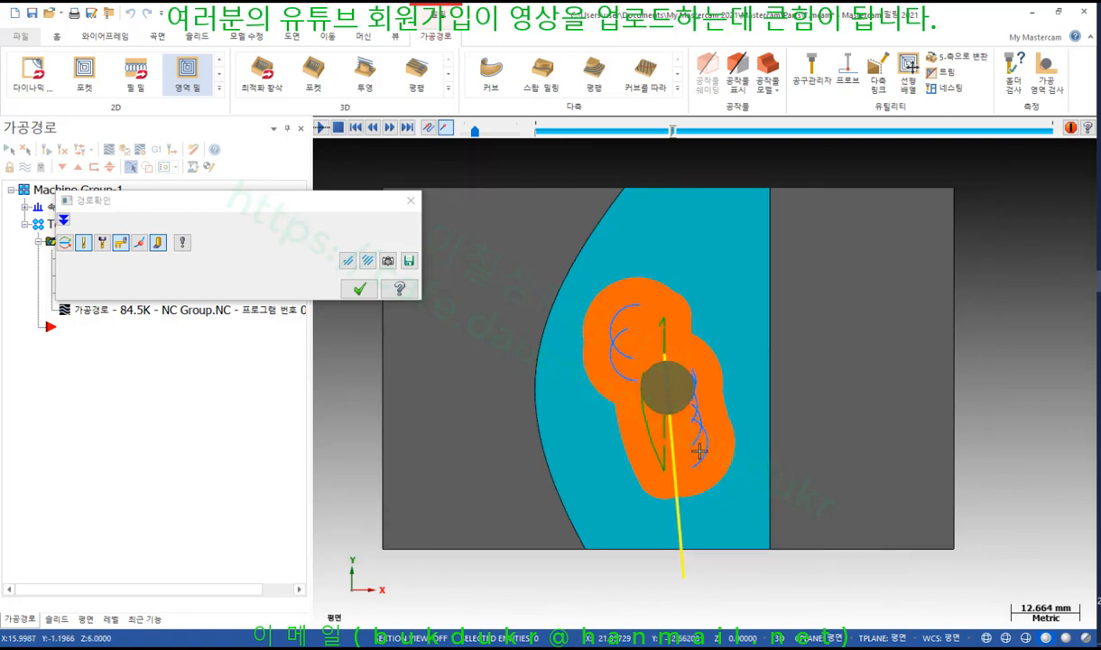
middle_click_drag(691, 478, 691, 457)
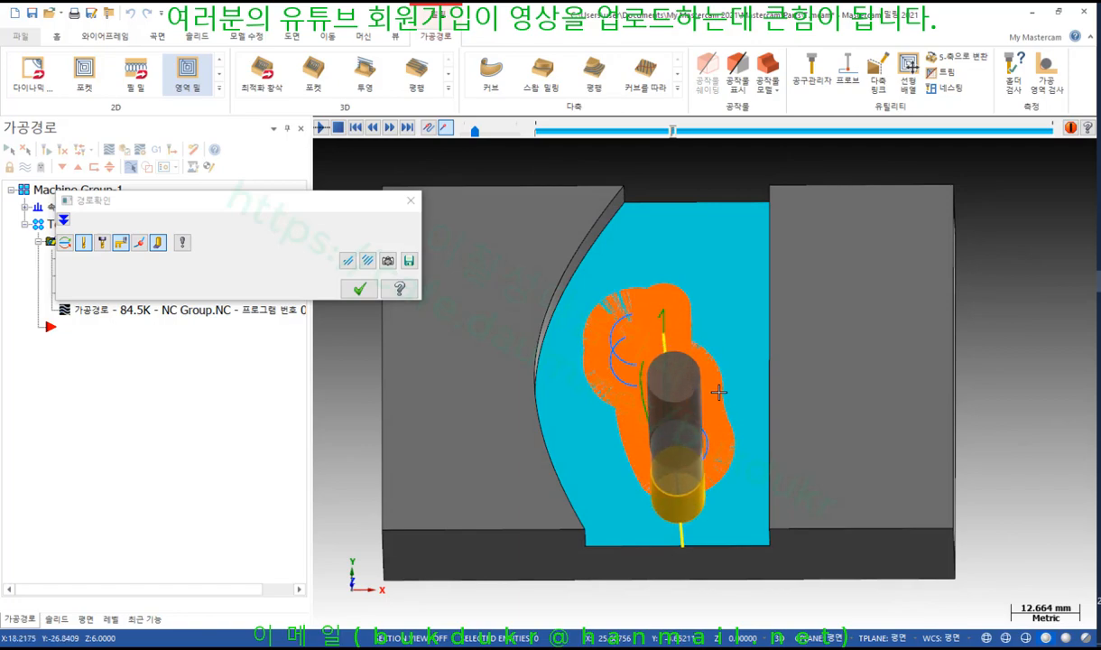
middle_click_drag(716, 390, 721, 414)
scroll(713, 424, "up", 1)
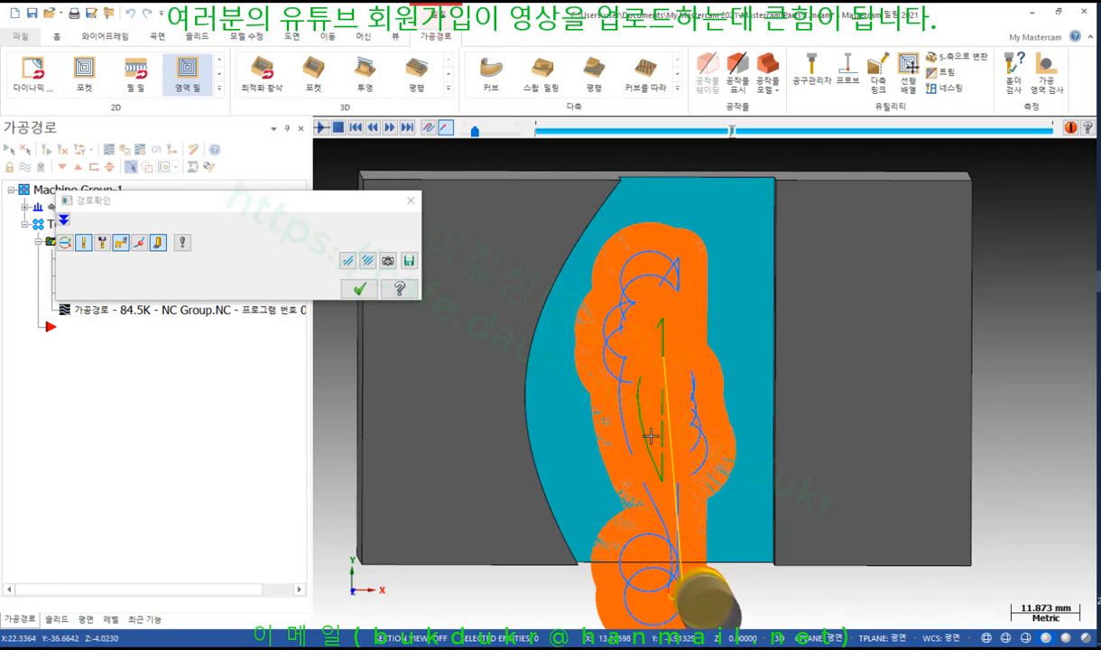
Speed up the simulation to the end, close it, and tilt the part into a 3-D view
left_click(487, 134)
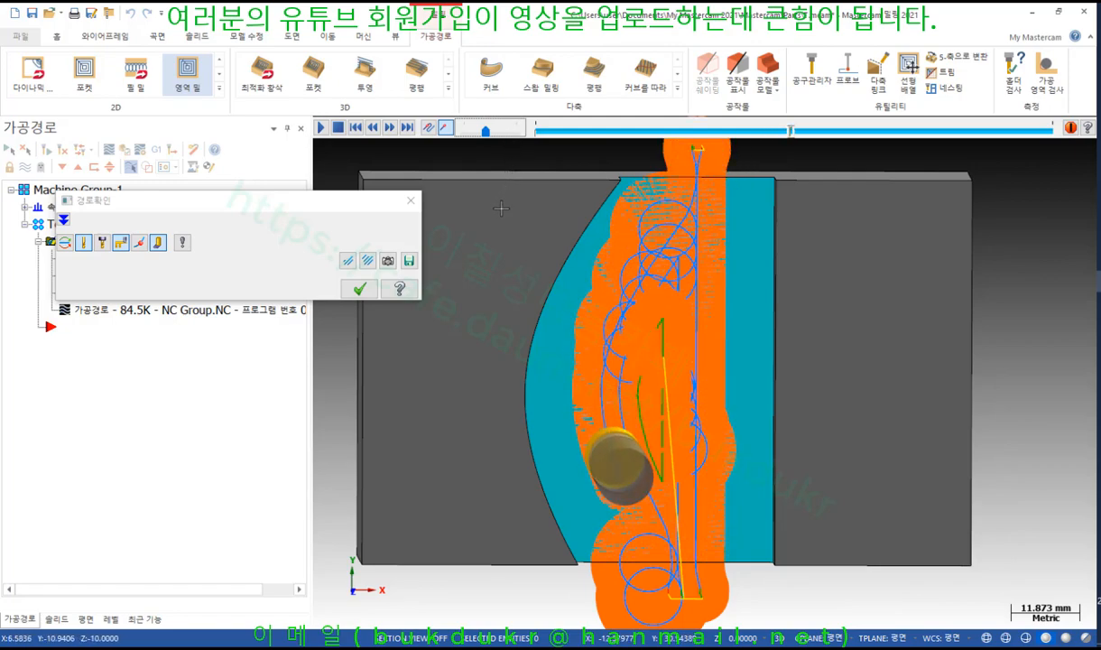
left_click(359, 289)
scroll(693, 277, "down", 1)
middle_click_drag(693, 277, 681, 240)
Hide the area mill toolpath display and expand the 2D toolpath gallery
scroll(696, 261, "down", 1)
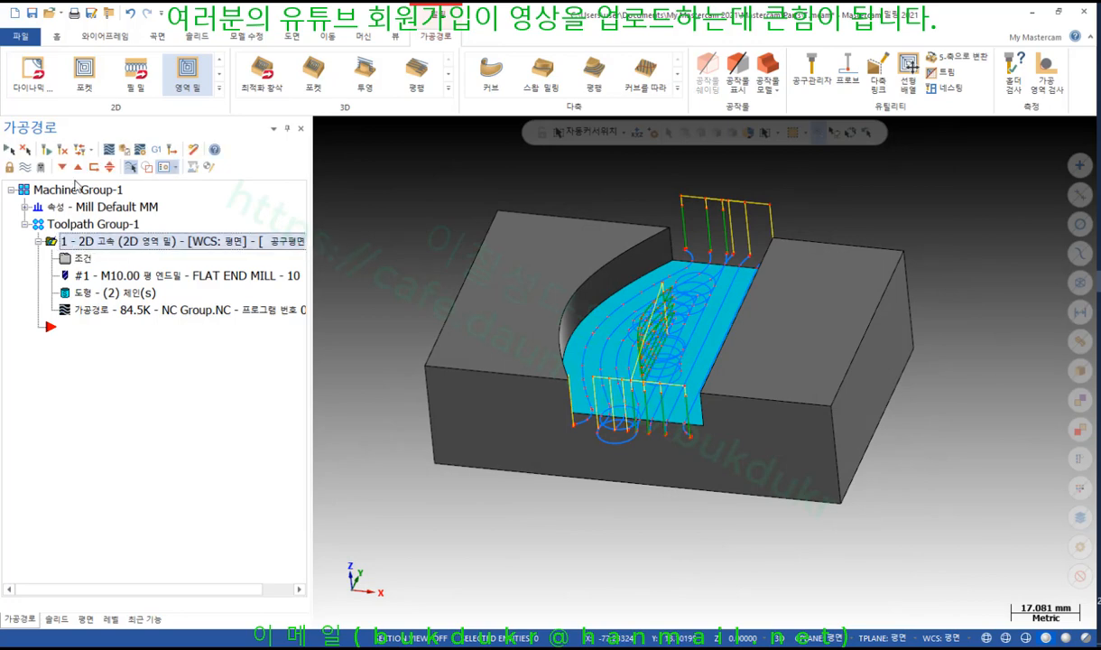
left_click(26, 169)
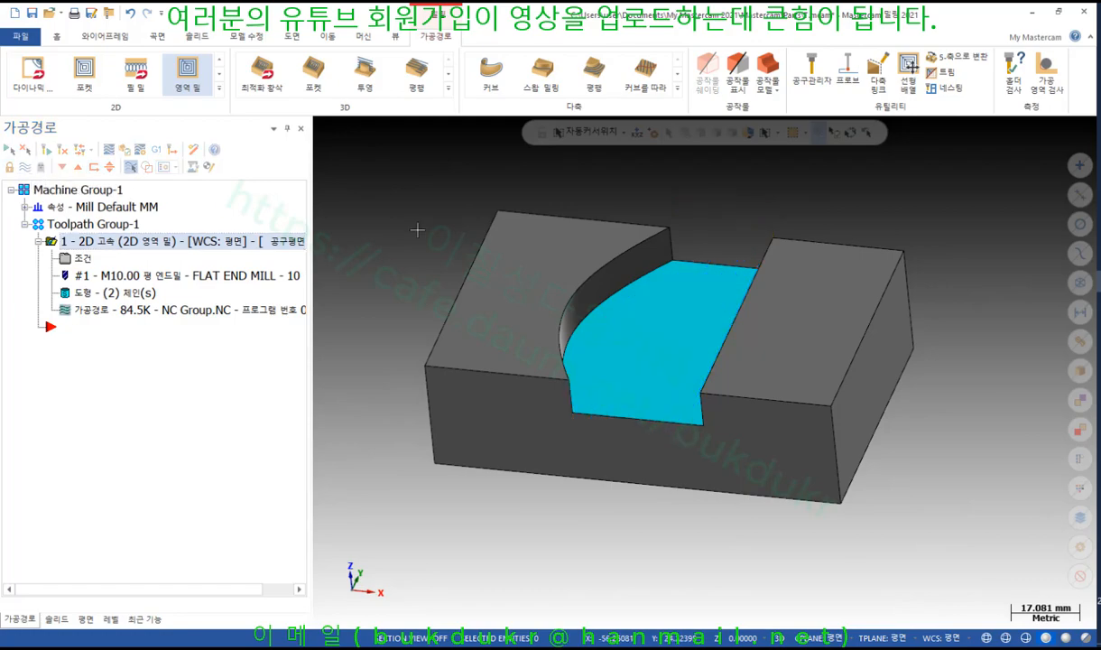
mouse_move(707, 181)
middle_mouse_down()
mouse_move(763, 192)
mouse_move(704, 195)
mouse_move(713, 185)
middle_mouse_up()
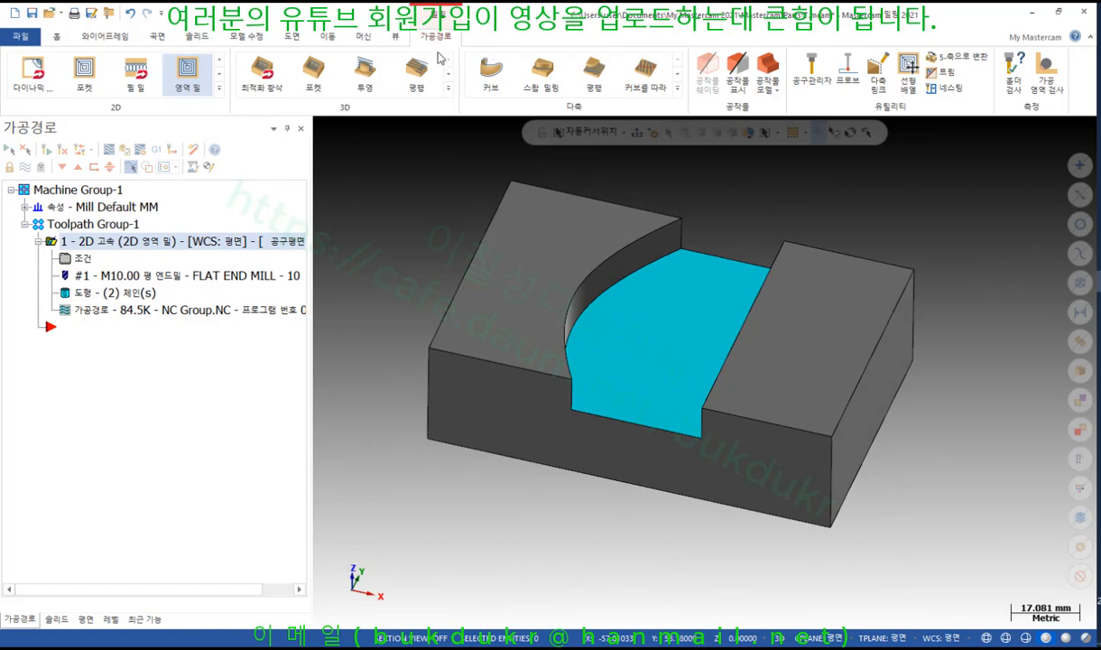
left_click(219, 88)
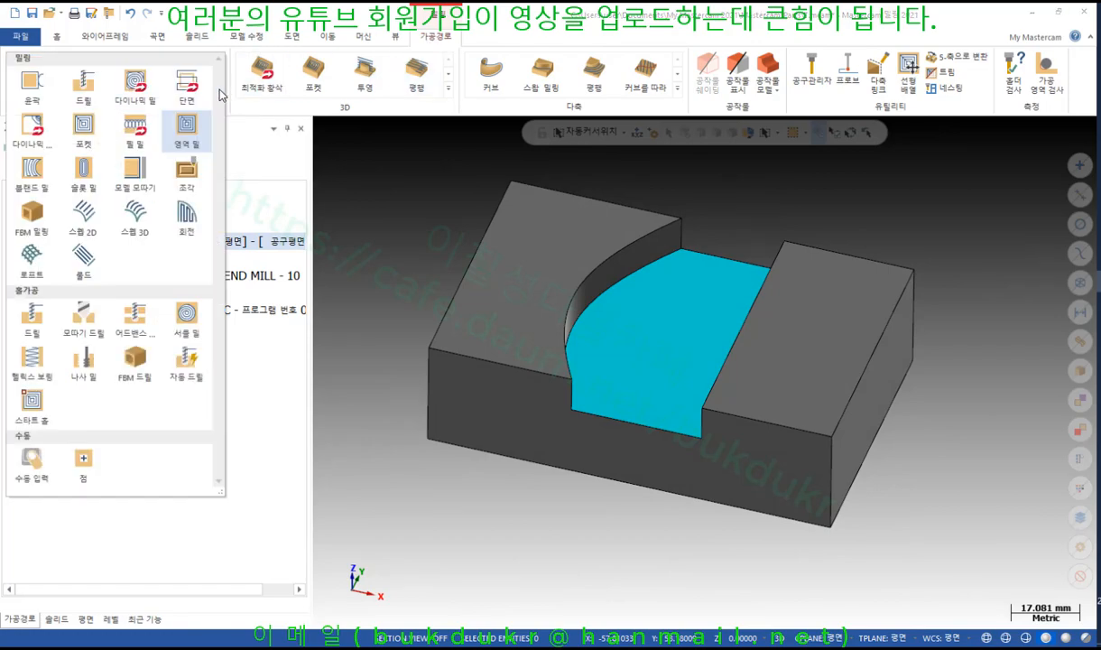
Start a Dynamic Mill toolpath with the part's bottom outer edge chained as the machining region
left_click(187, 128)
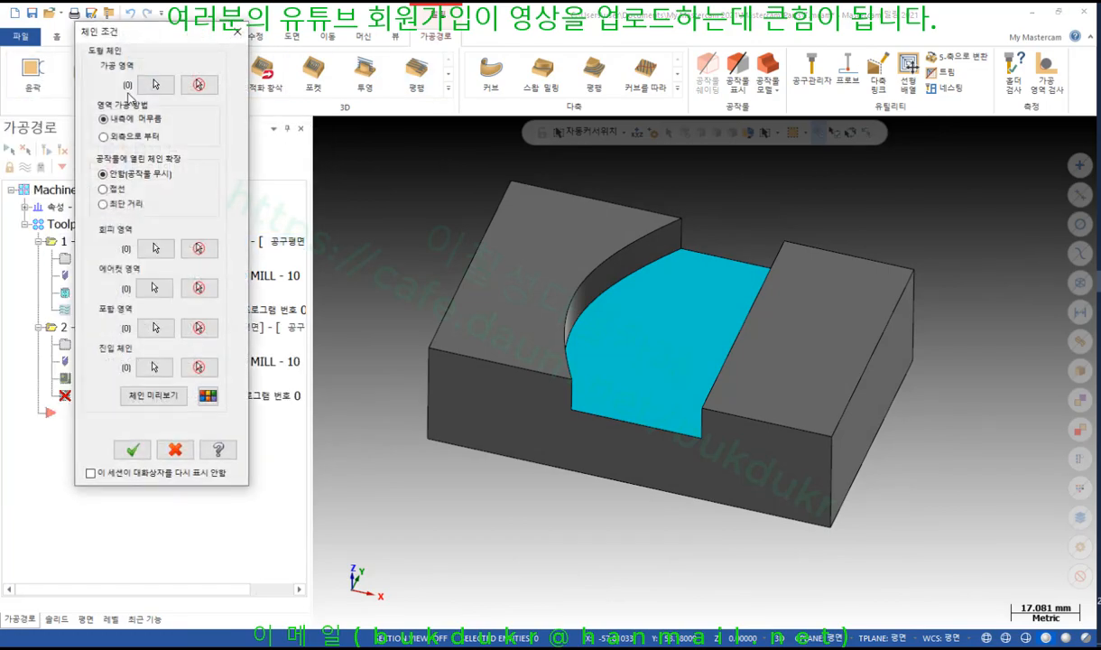
left_click(159, 86)
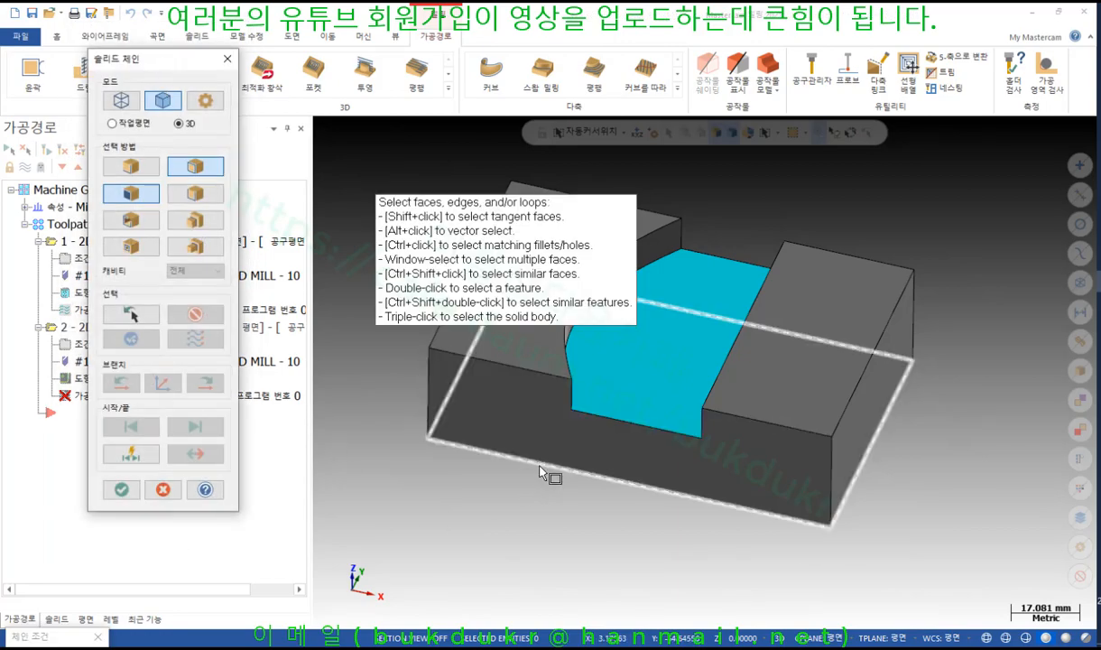
left_click(516, 452)
left_click(121, 489)
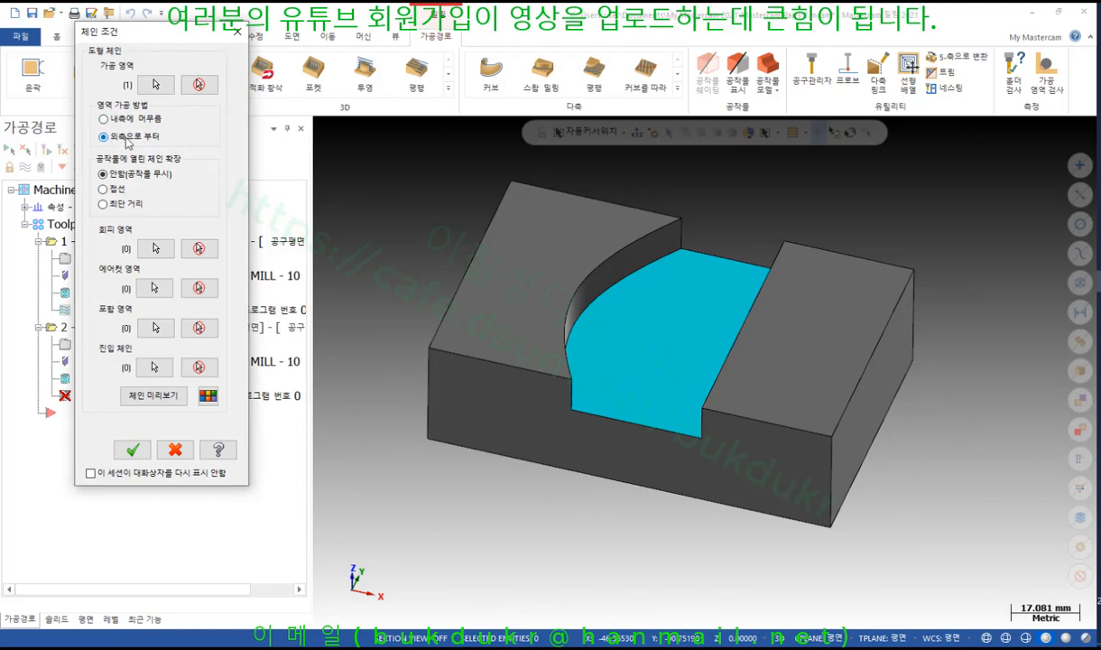
Chain the left and right top faces as avoidance regions, preview the chains, and confirm
left_click(155, 249)
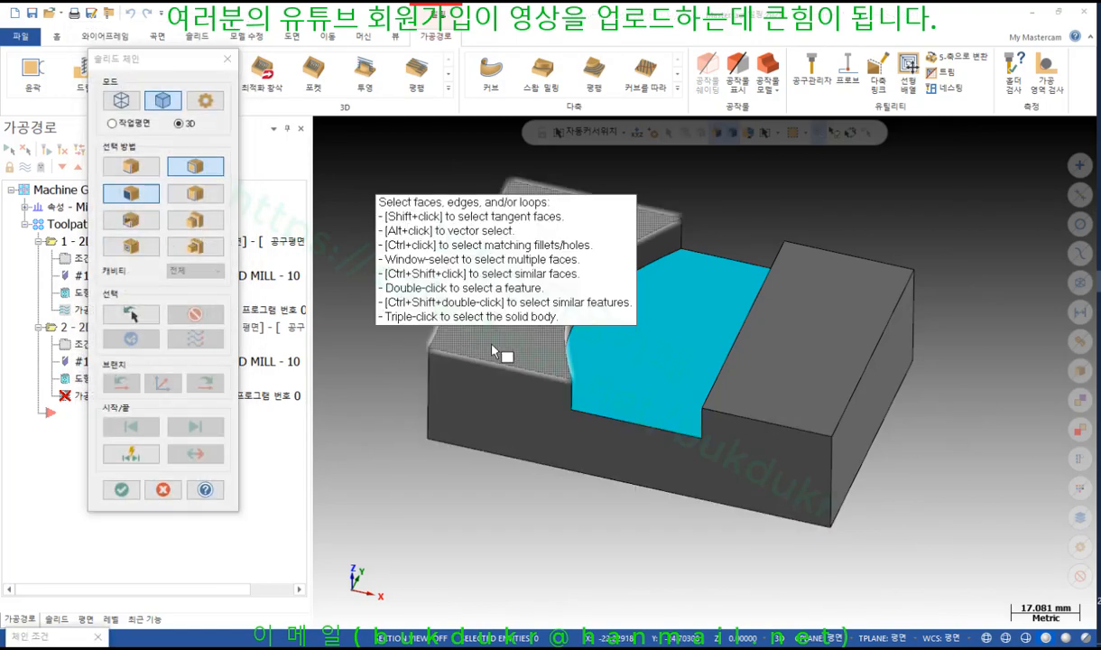
left_click(497, 352)
left_click(774, 378)
left_click(121, 489)
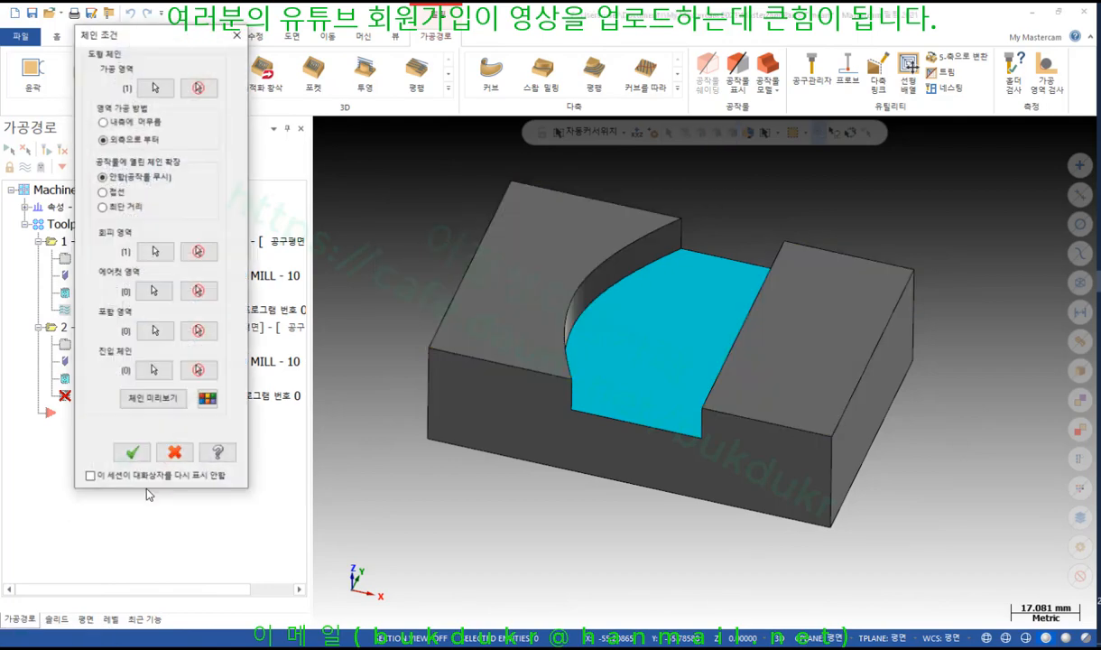
left_click(153, 395)
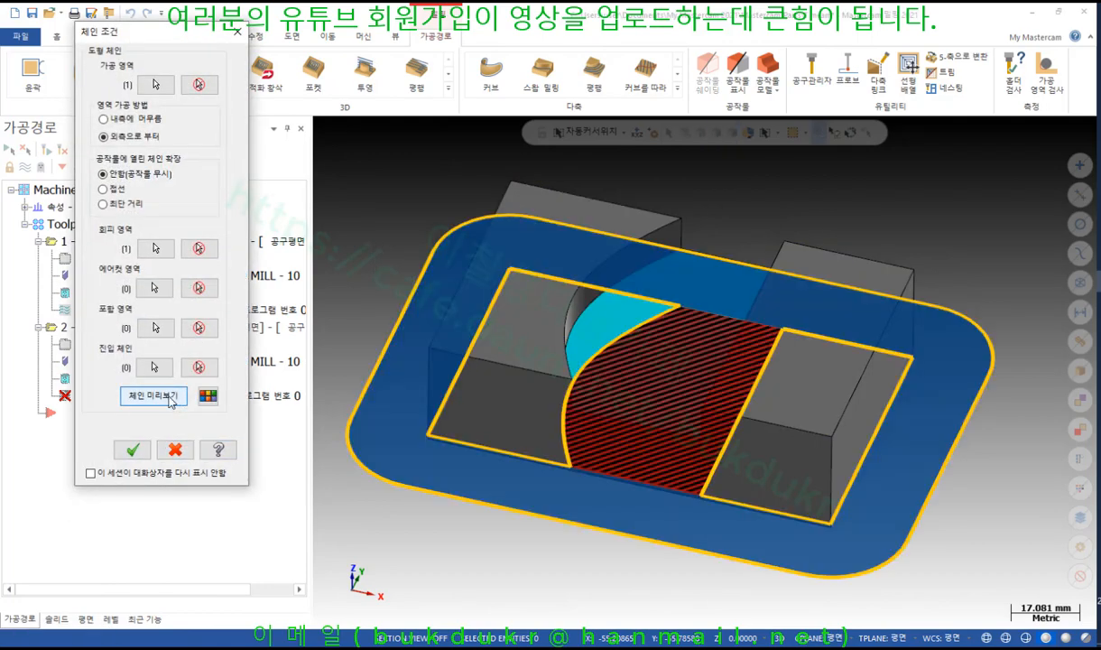
left_click(153, 396)
left_click(133, 449)
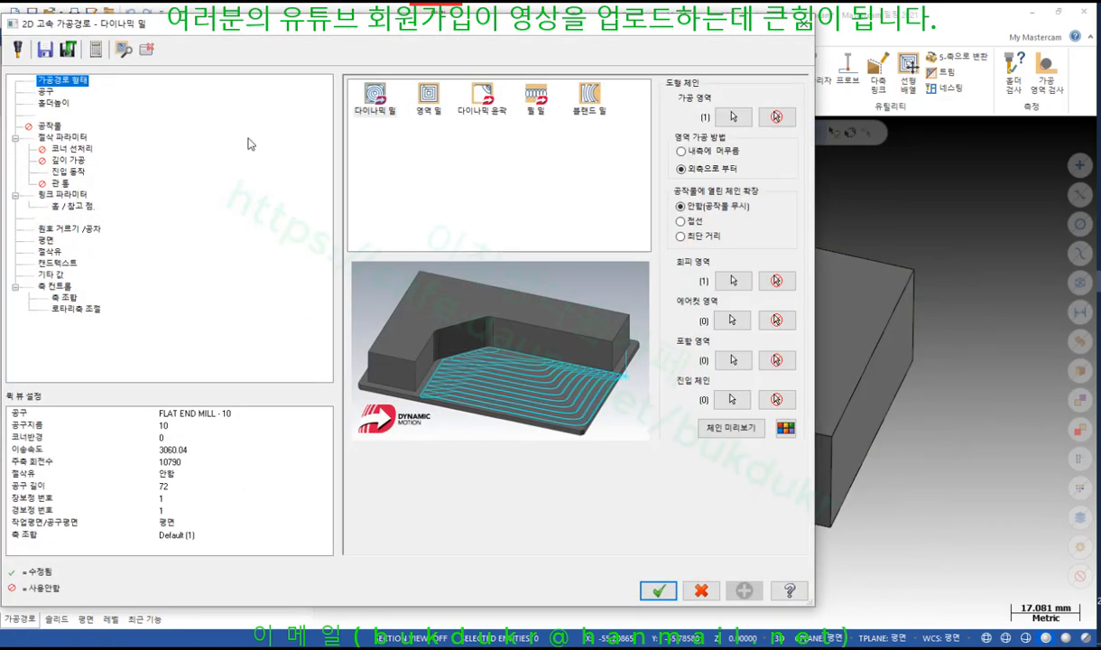
Set FLAT END MILL - 10 to 3000 rpm and 1000 feed, then generate the dynamic toolpath
left_click(43, 93)
left_click(416, 121)
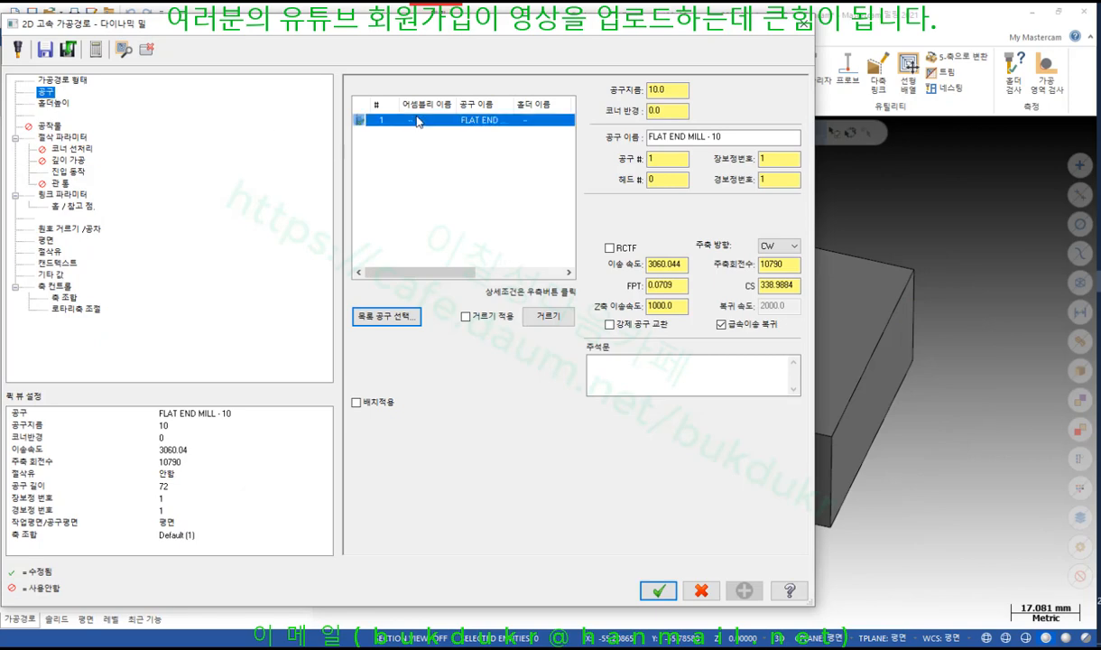
double_click(777, 264)
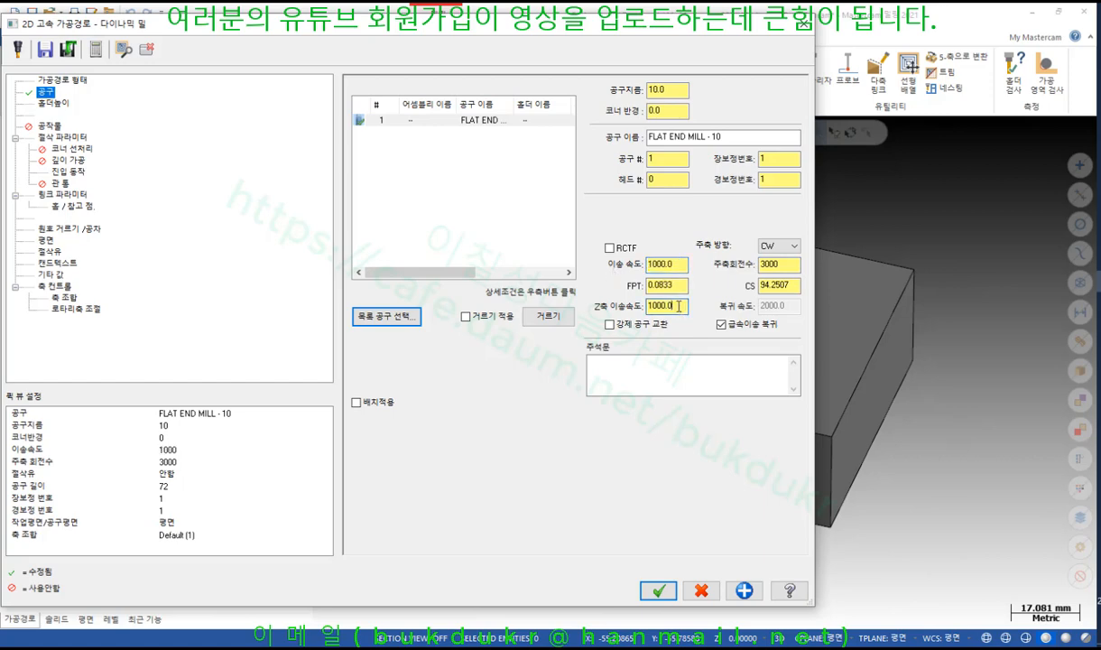
left_click(57, 138)
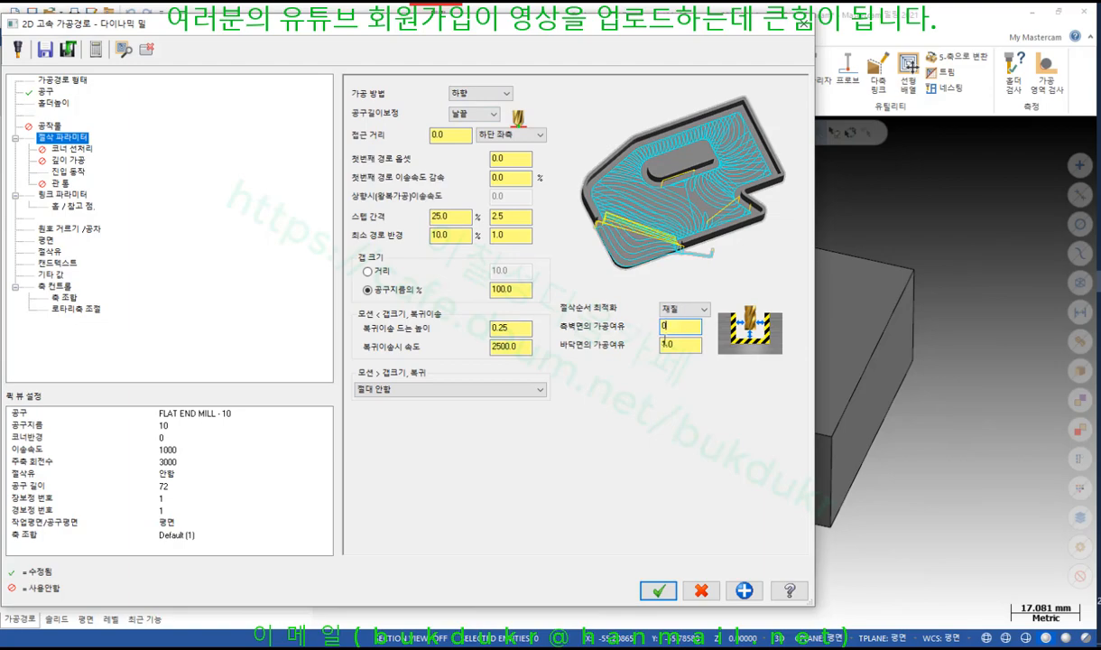
left_click(64, 195)
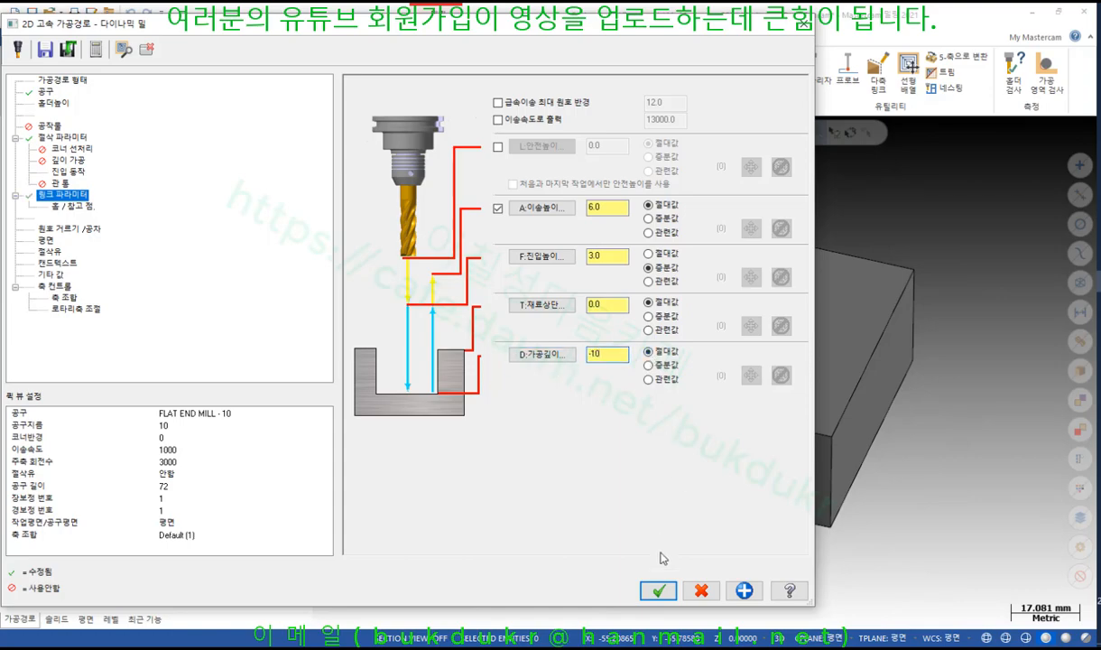
left_click(658, 590)
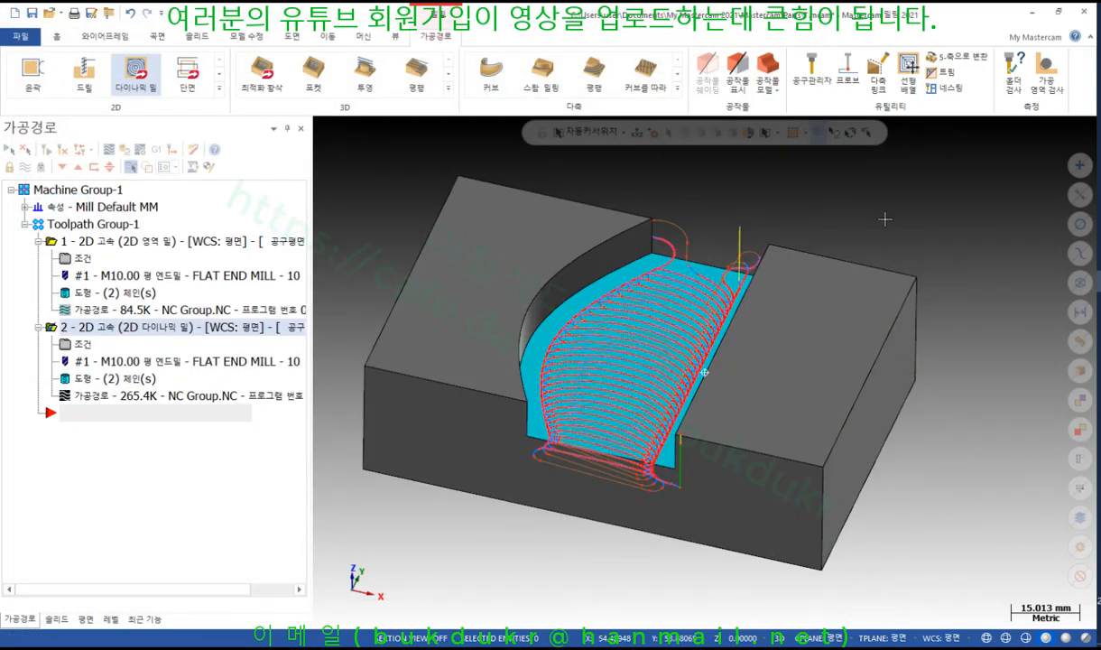
Switch the graphics view to Top
middle_click_drag(885, 219, 888, 243)
right_click(919, 210)
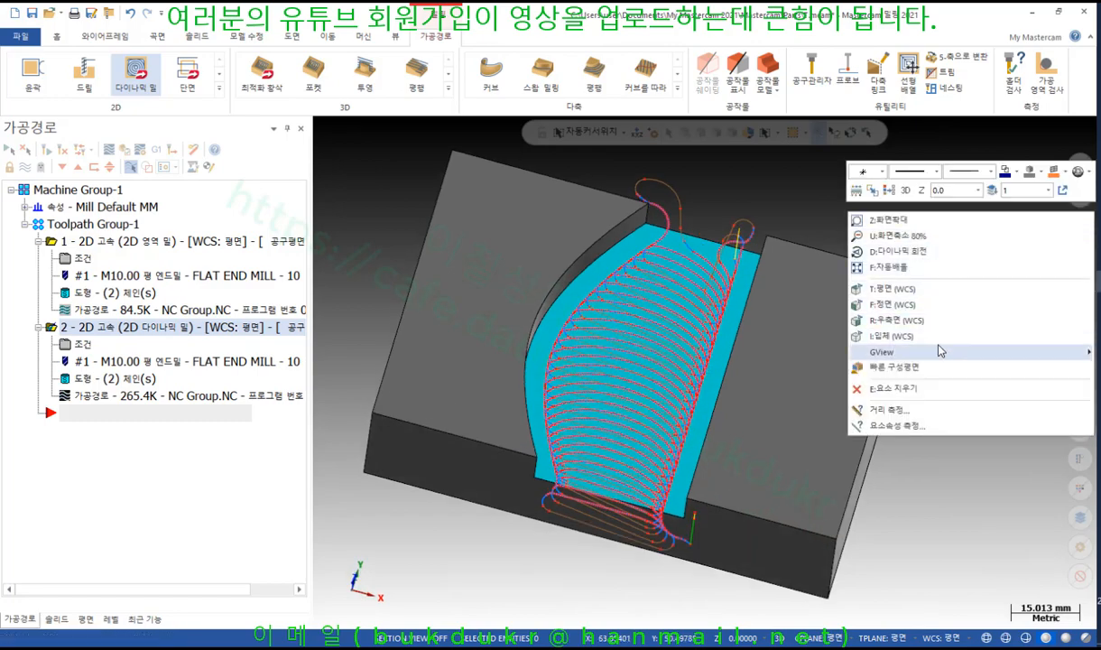
left_click(918, 285)
scroll(732, 282, "down", 1)
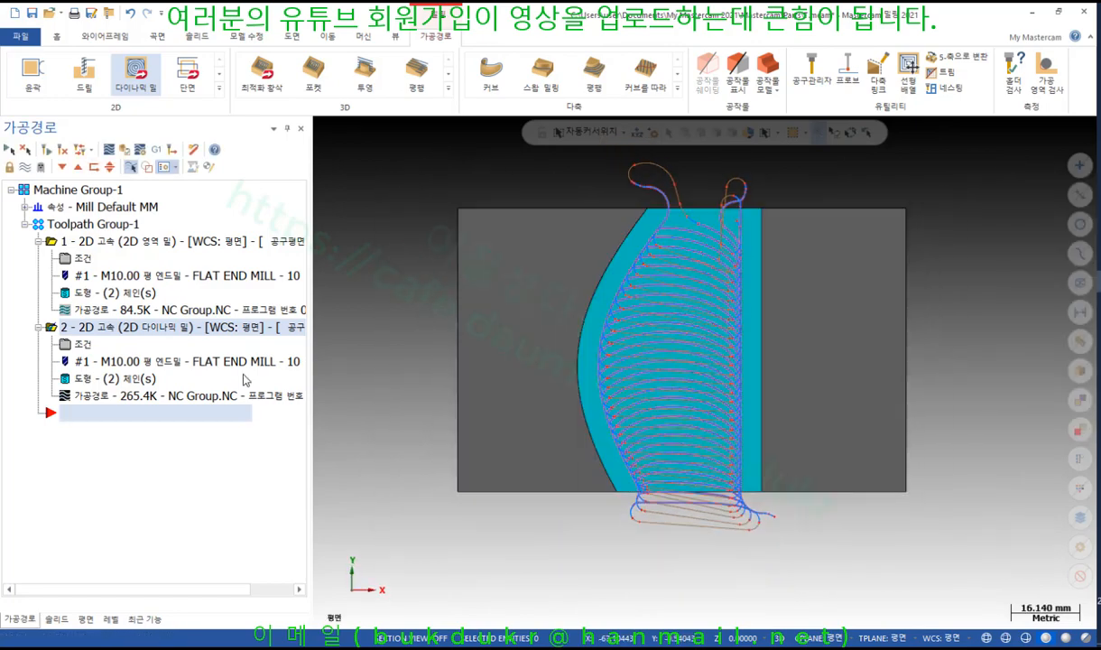
Backplot the dynamic mill toolpath to verify it clears the cyan floor, then close Backplot
left_click(90, 396)
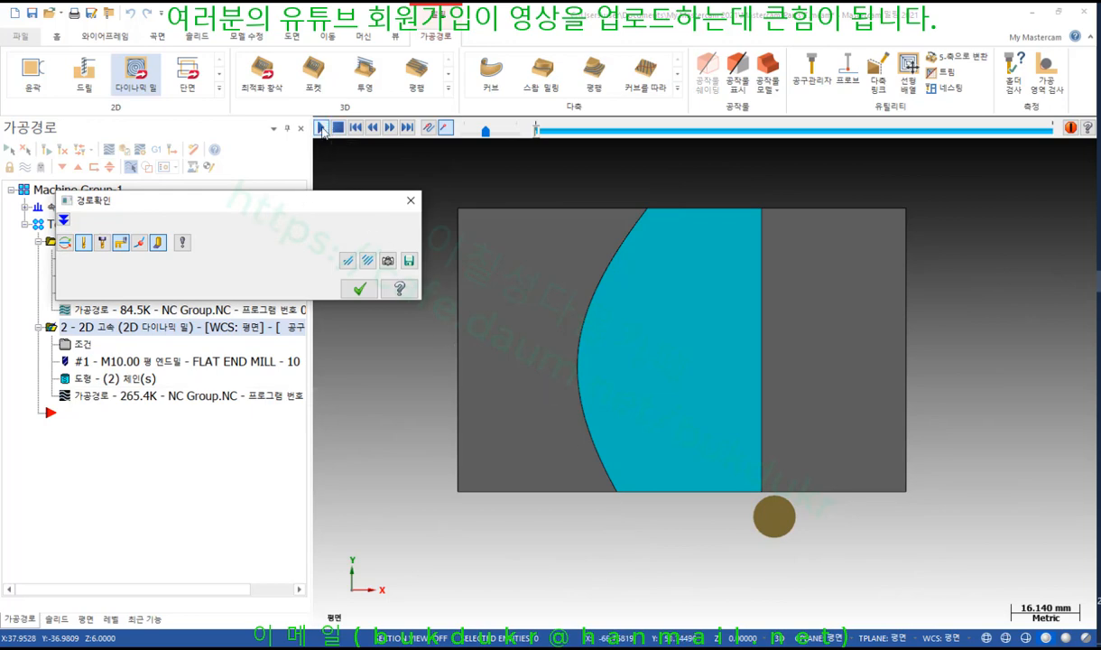
left_click(322, 129)
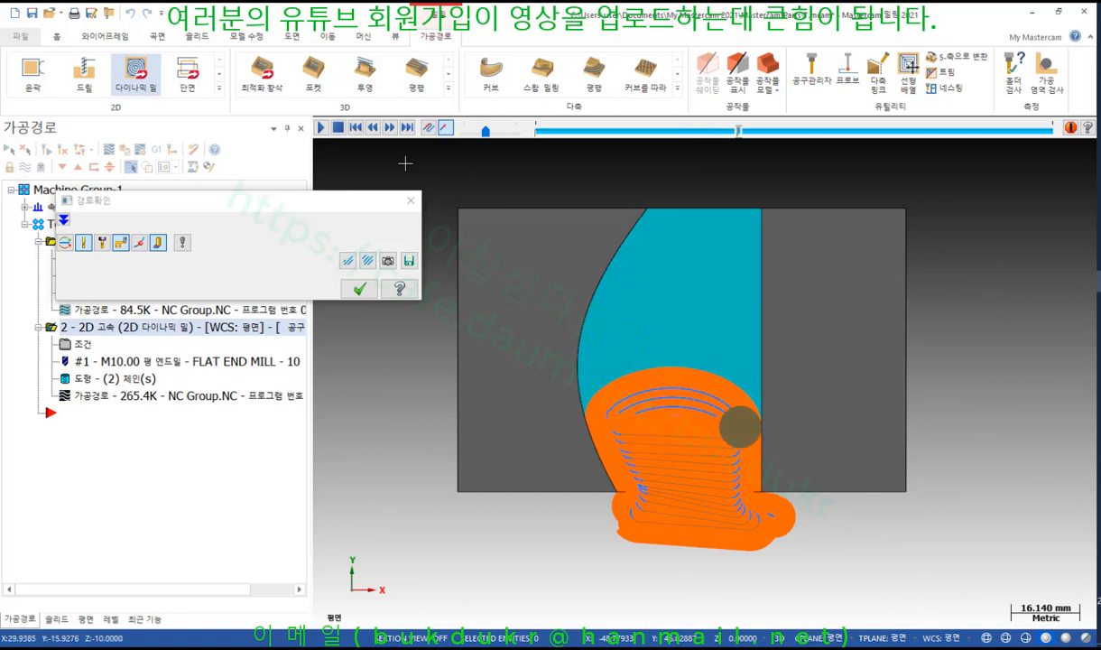
left_click_drag(319, 199, 584, 86)
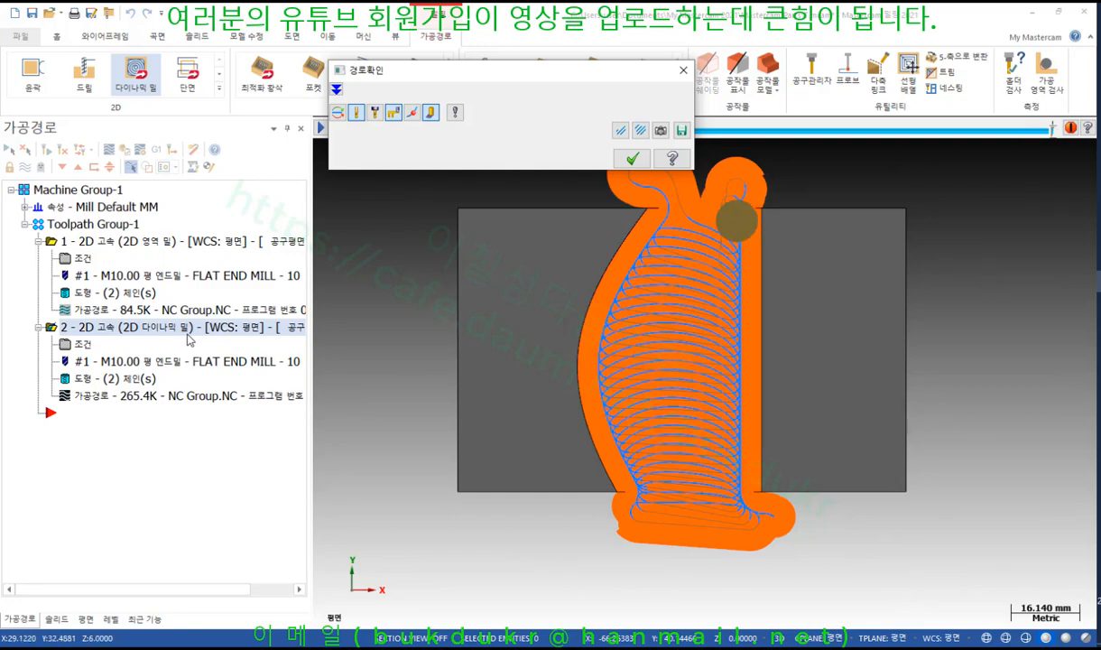
left_click(639, 161)
Tilt the part into a 3-D view and hide the dynamic toolpath lines
scroll(713, 449, "down", 2)
middle_click_drag(594, 357, 568, 244)
scroll(568, 244, "up", 1)
left_click(26, 166)
scroll(740, 292, "down", 1)
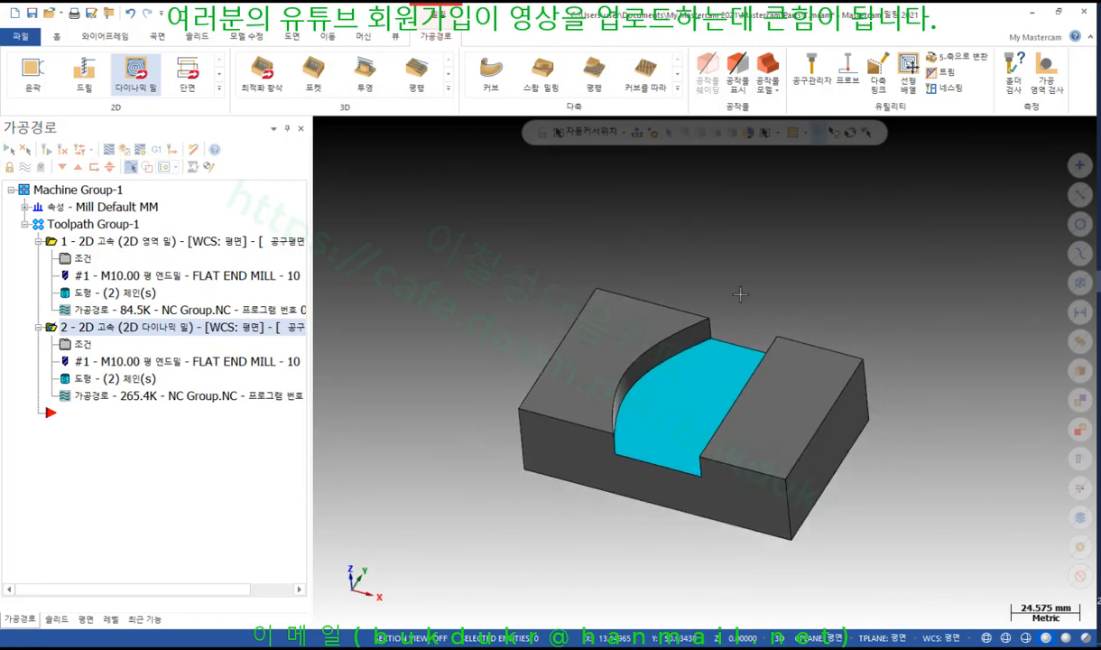
Collapse both existing operations and start a new Blend Mill toolpath from the 2D gallery
middle_click_drag(740, 292, 703, 371)
scroll(696, 433, "up", 2)
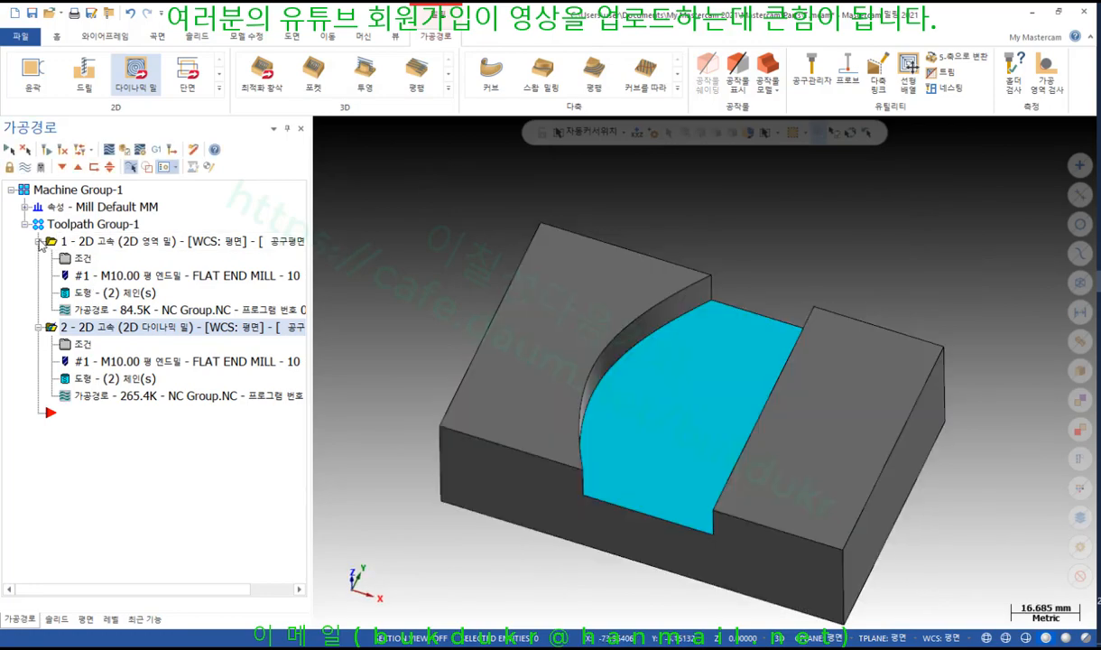
left_click(38, 241)
left_click(38, 258)
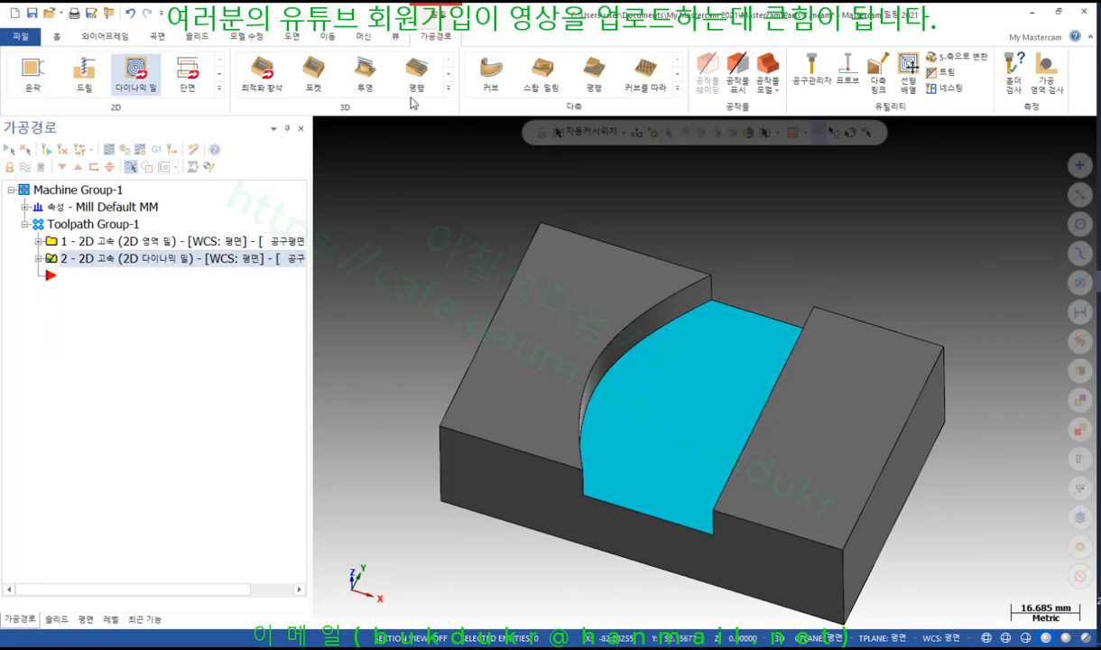
left_click(219, 88)
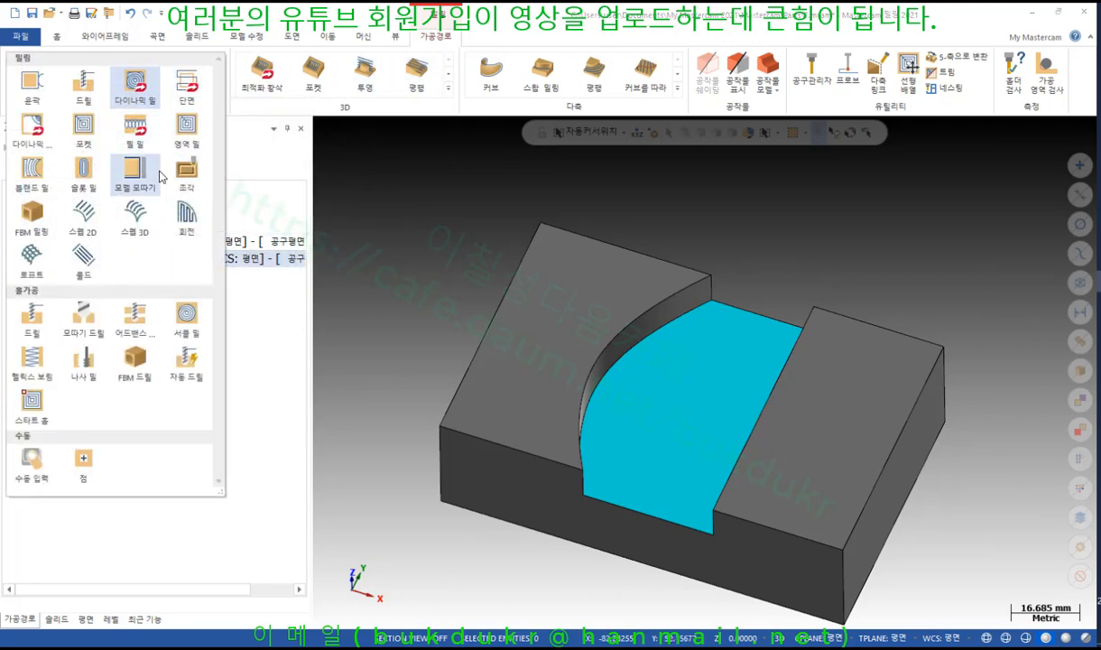
left_click(41, 174)
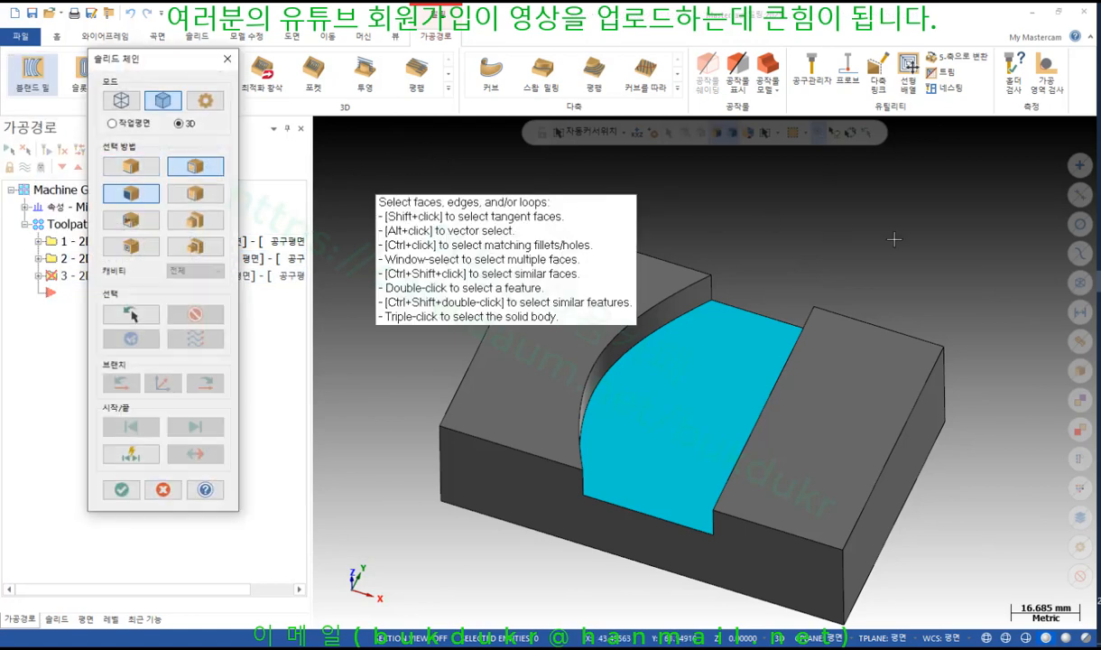
In tangent-edge mode, chain the floor's curved fillet edge and straight right edge
scroll(974, 248, "down", 2)
scroll(908, 267, "up", 2)
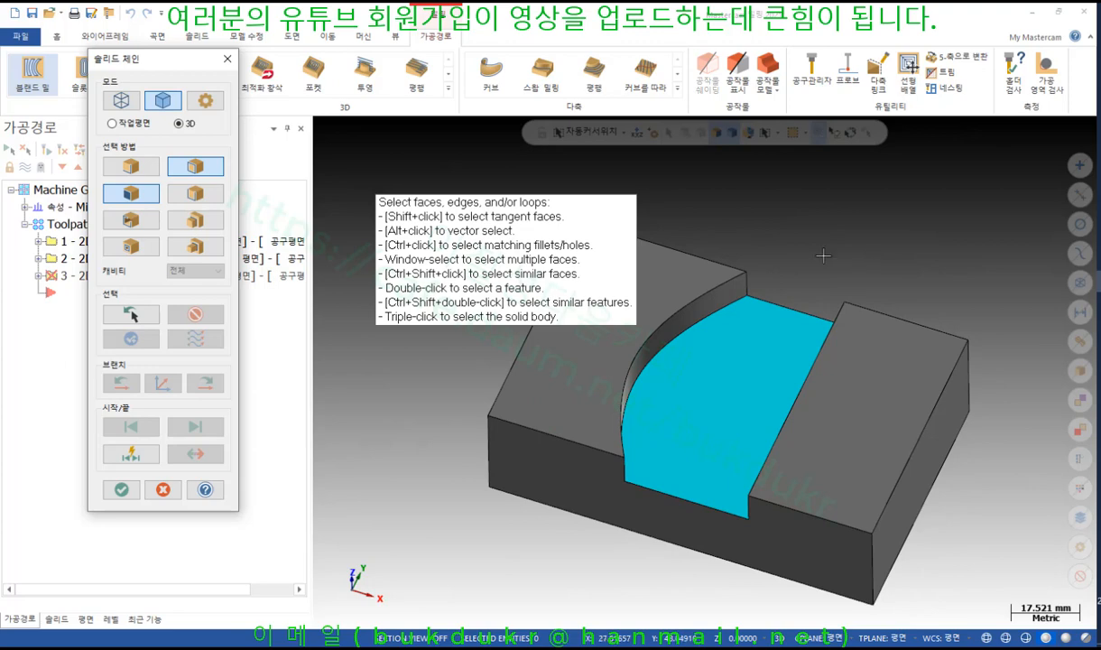
left_click(130, 166)
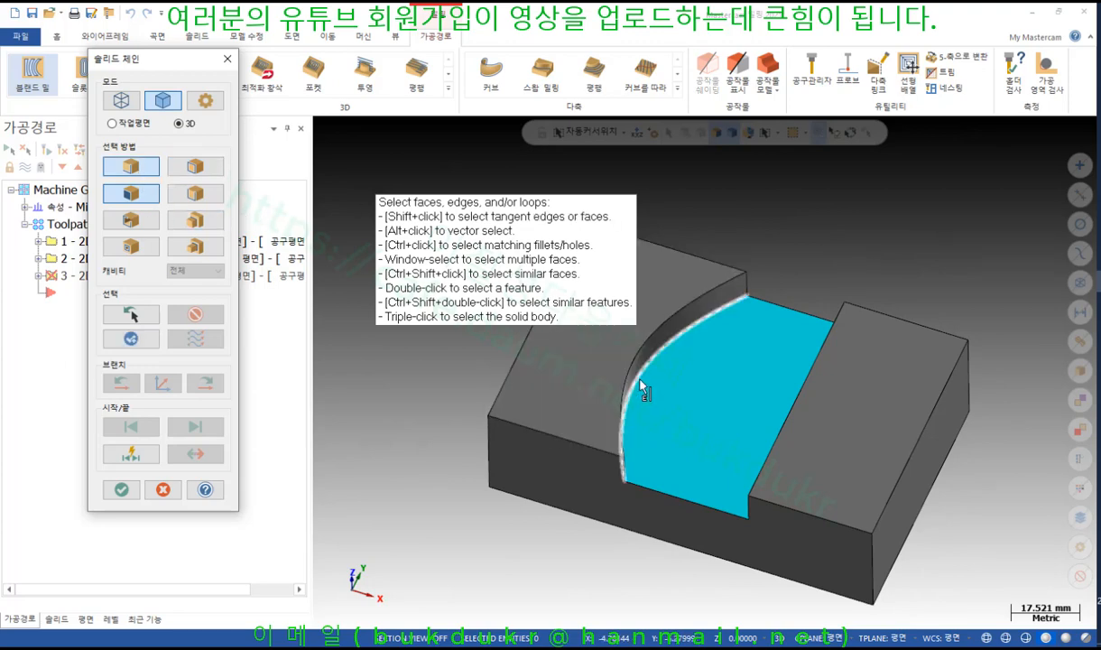
left_click(616, 365)
middle_click_drag(777, 361, 813, 319)
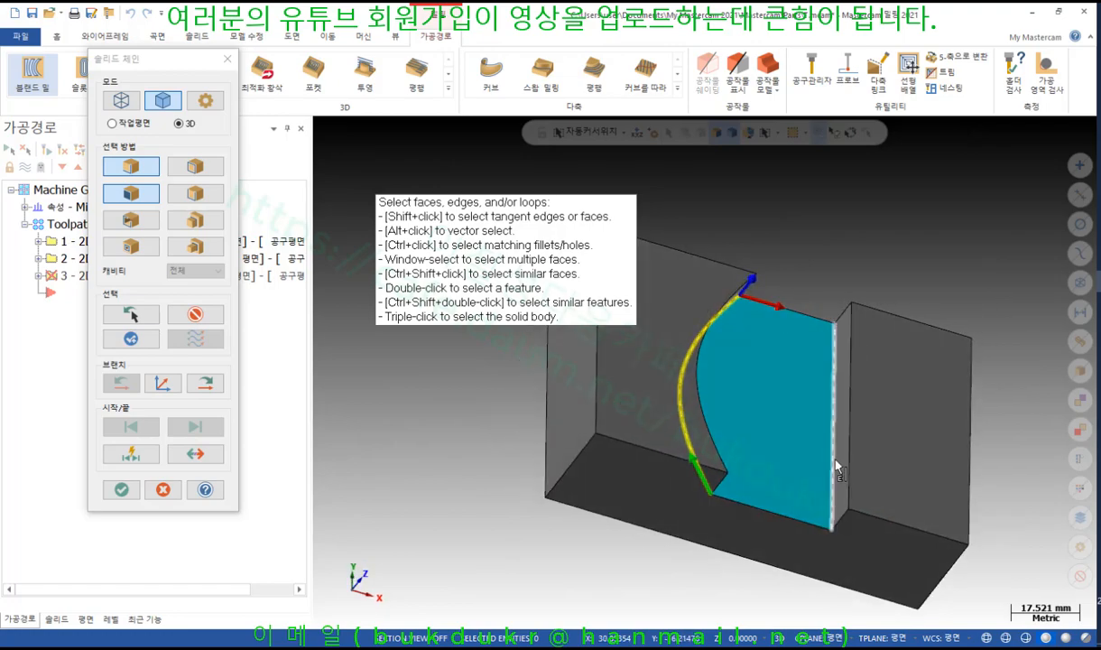
left_click(828, 415)
middle_click_drag(945, 278, 891, 263)
left_click(121, 489)
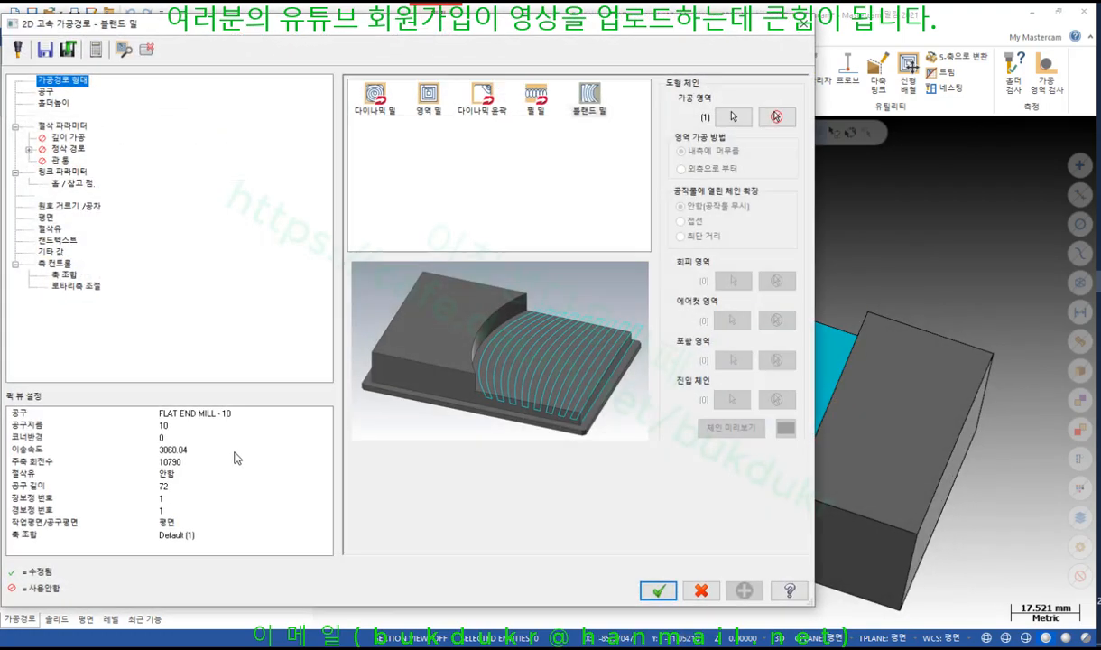
Review the blend mill's FLAT END MILL - 10 tool page, showing spindle speed 10790
left_click(45, 92)
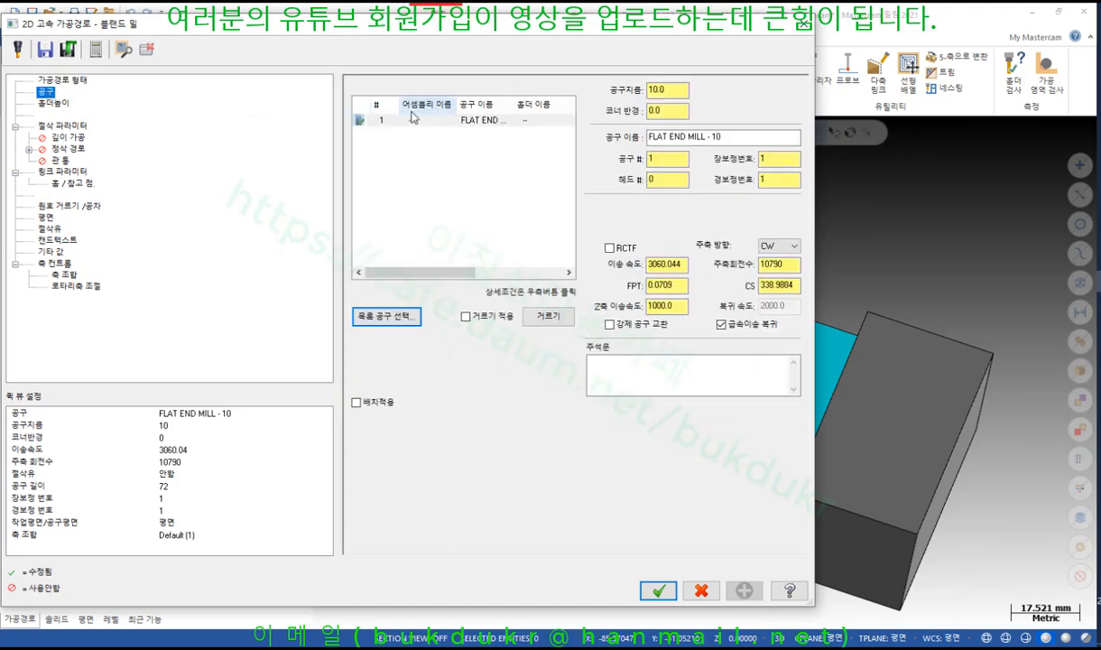
left_click(416, 125)
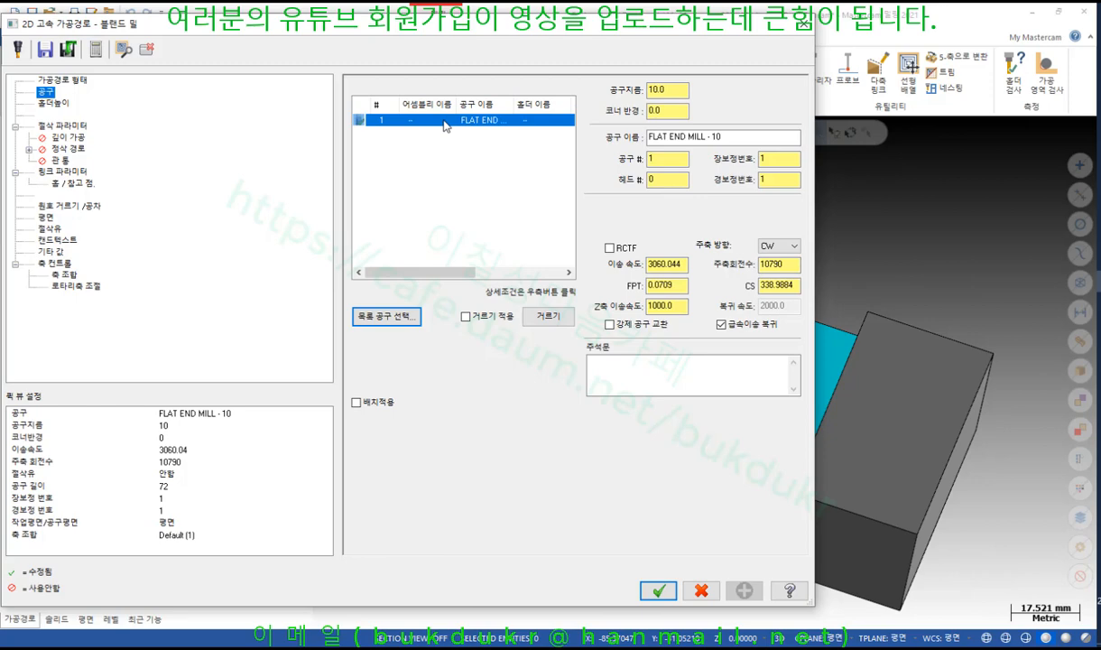
left_click(791, 265)
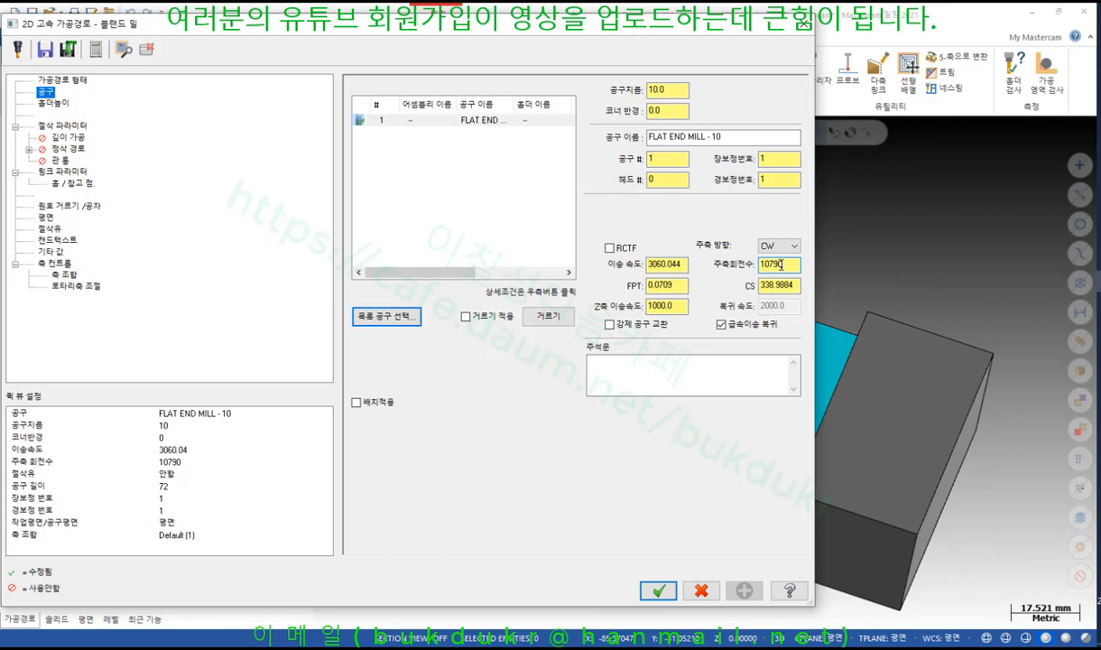
Discard the blend mill by declining to continue, then expand the machine group's Properties
left_click(659, 590)
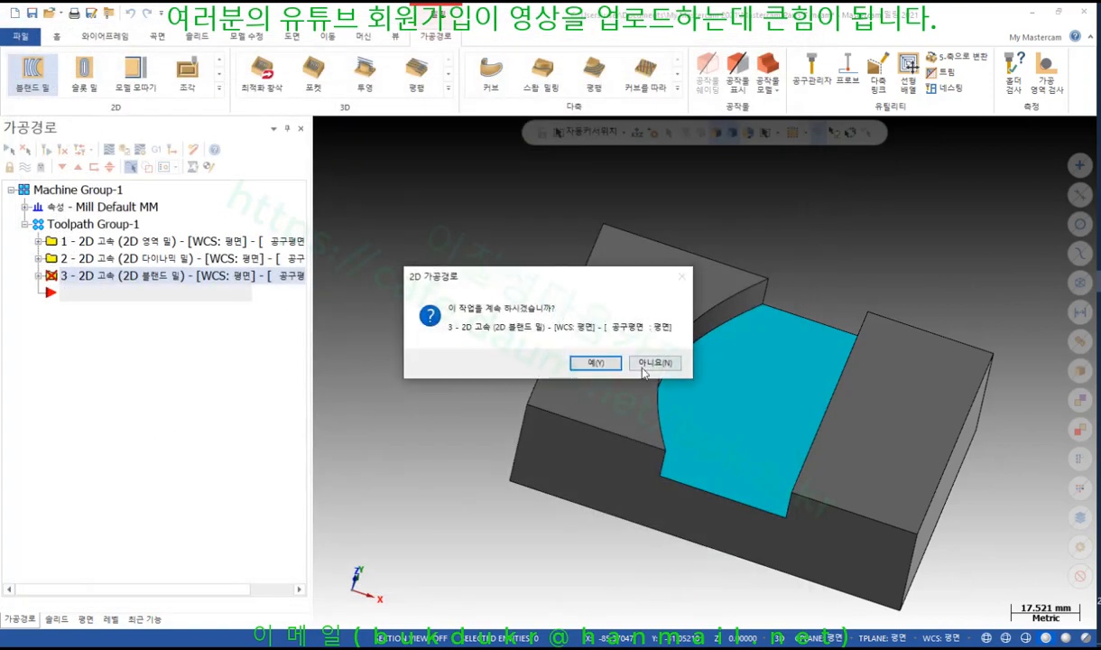
left_click(645, 369)
left_click(24, 206)
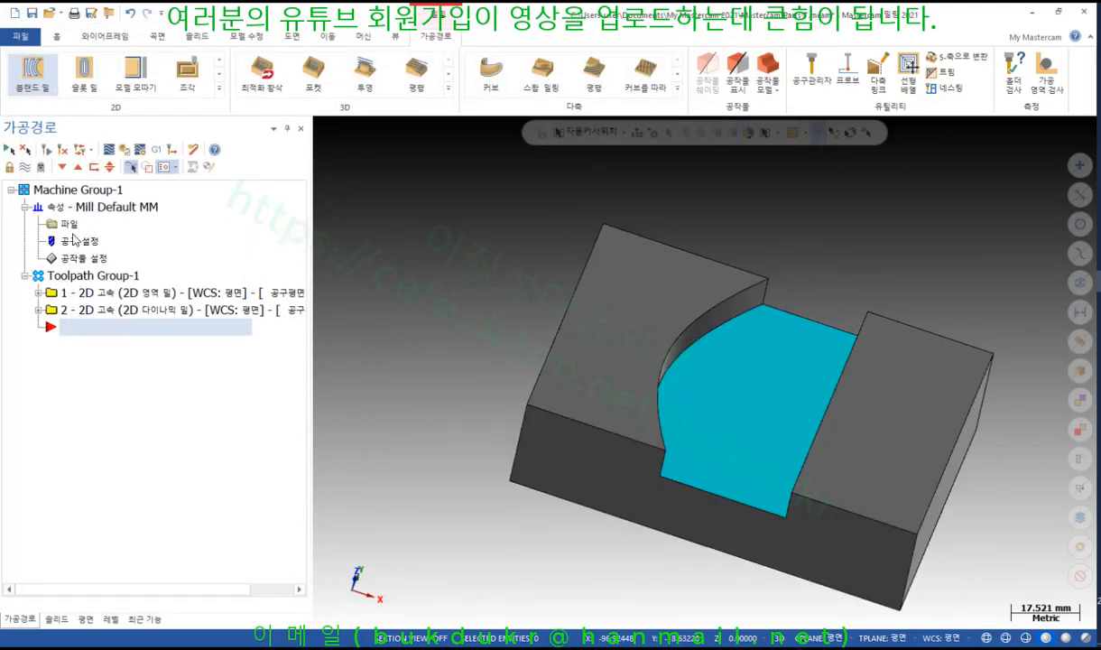
Set machine group tool settings to user-defined 3000 spindle, 1000 feed, 3000 retract, 1000 Z feed
left_click(72, 224)
left_click(84, 70)
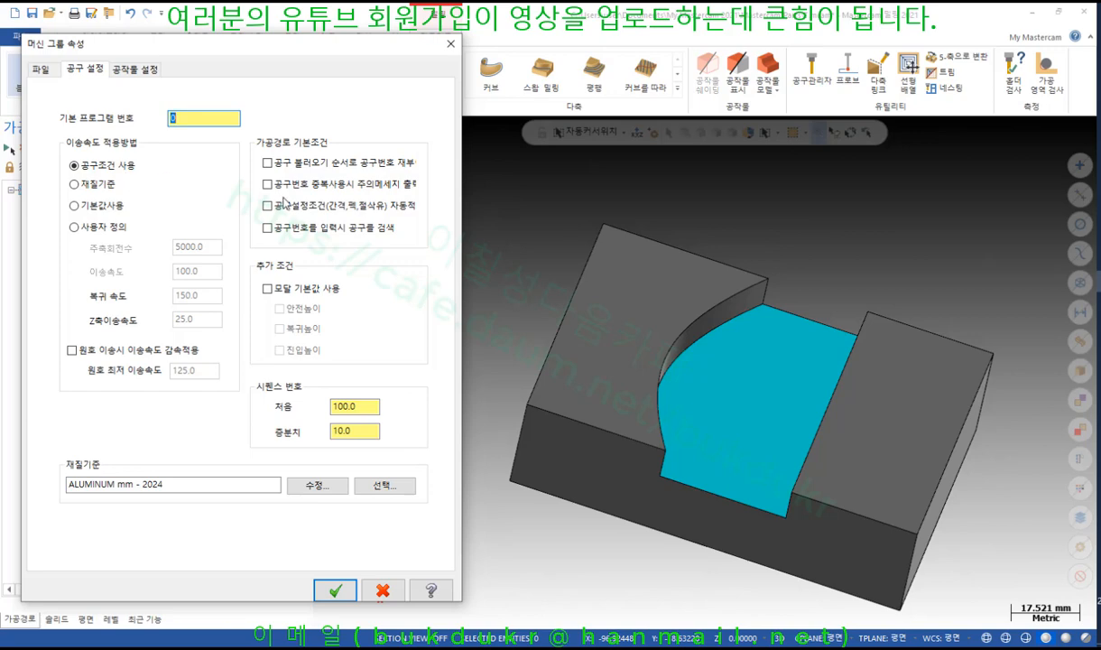
left_click(74, 227)
double_click(213, 246)
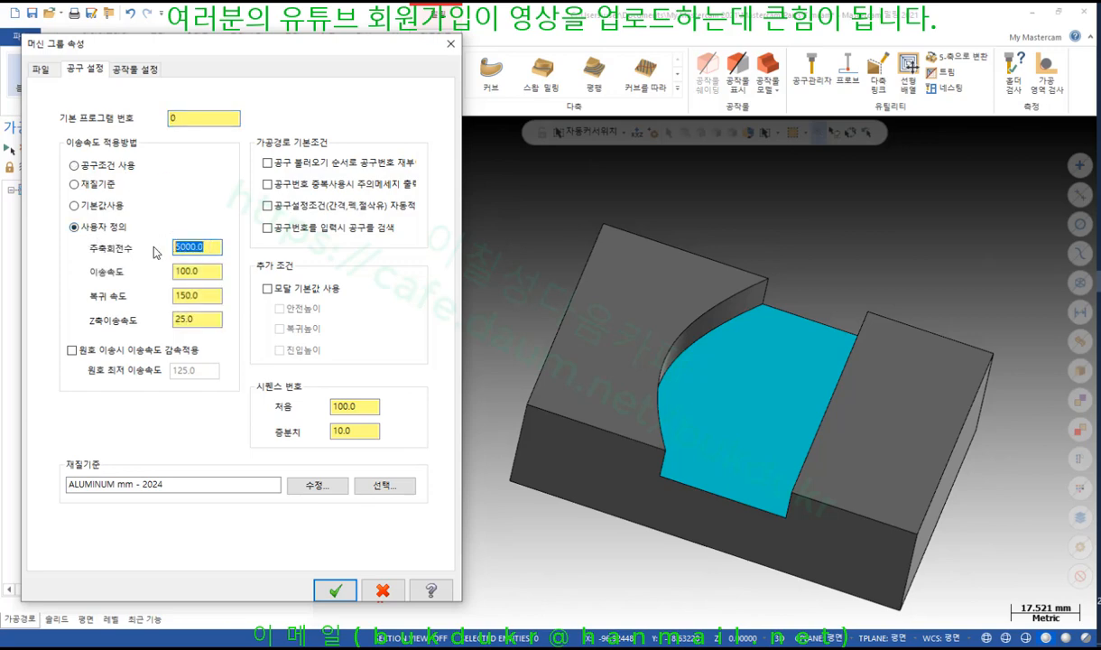
type("3000")
double_click(213, 273)
type("1")
double_click(209, 296)
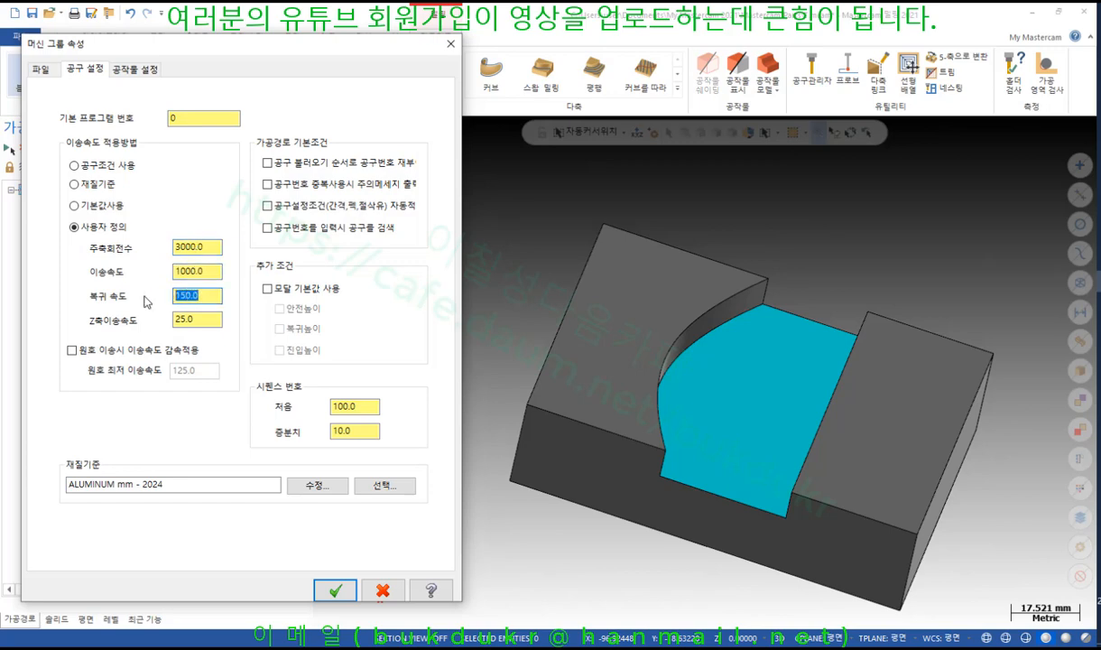
type("3000")
double_click(205, 318)
left_click(334, 588)
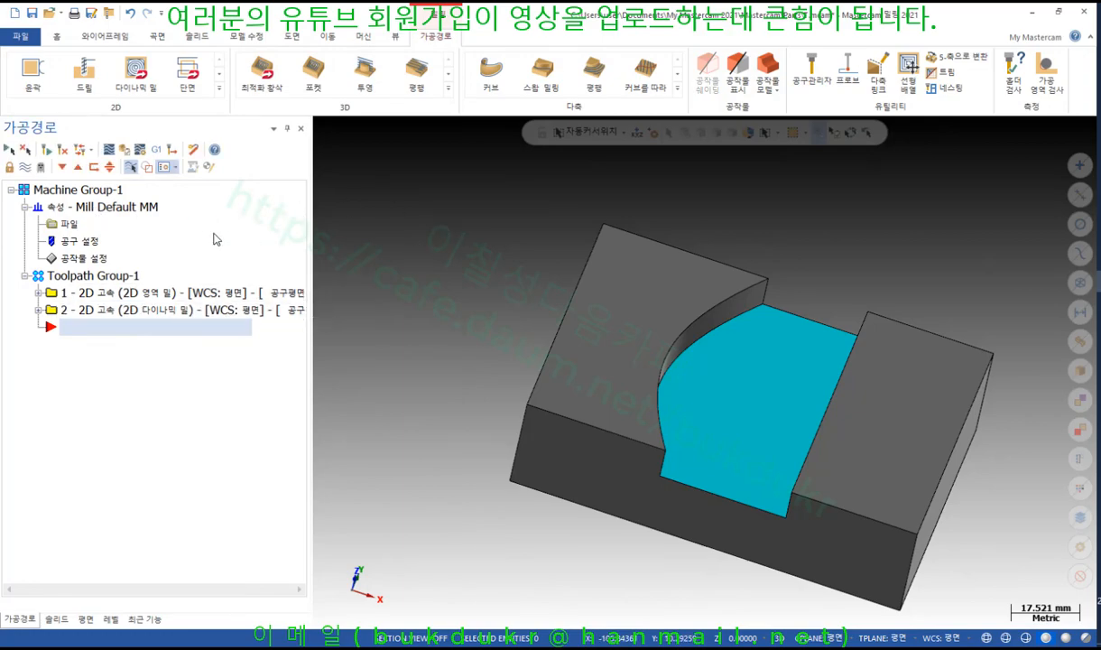
In the operation defaults' tool settings, use user-defined 3000 spindle, 1000 feed, 3000 retract
left_click(71, 225)
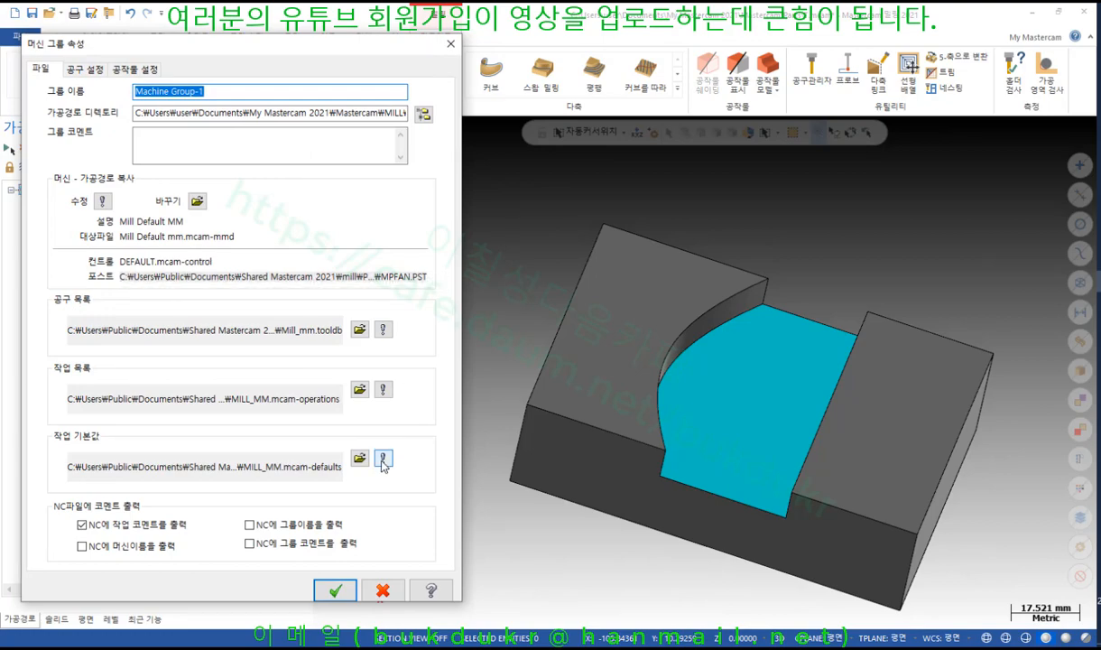
left_click(384, 458)
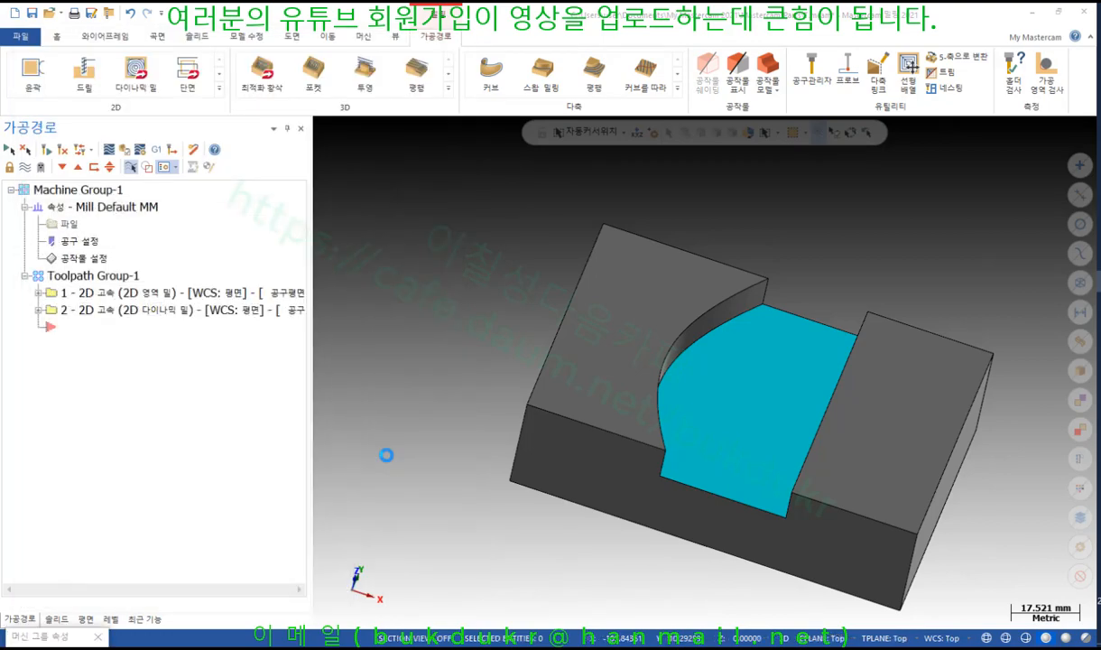
left_click_drag(303, 143, 534, 43)
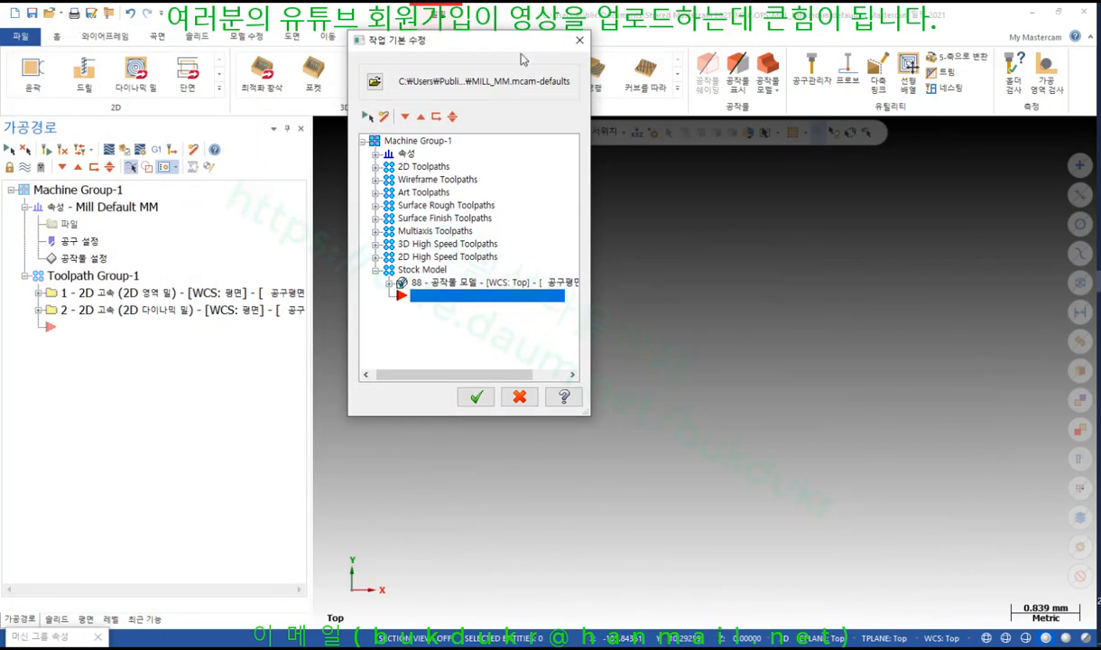
left_click(375, 153)
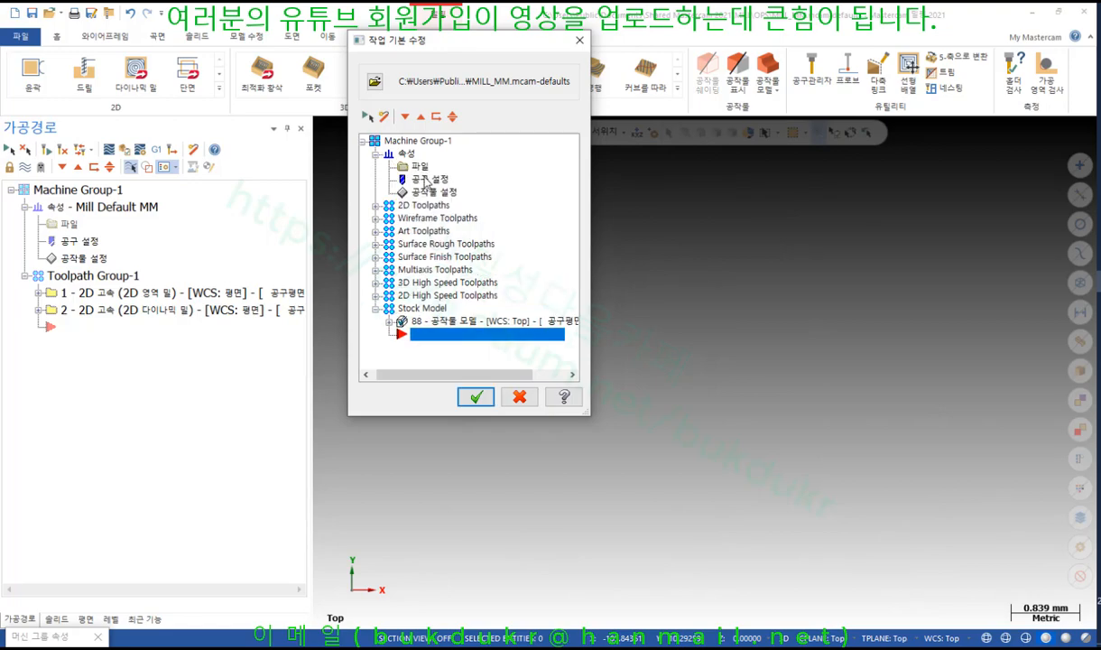
double_click(425, 178)
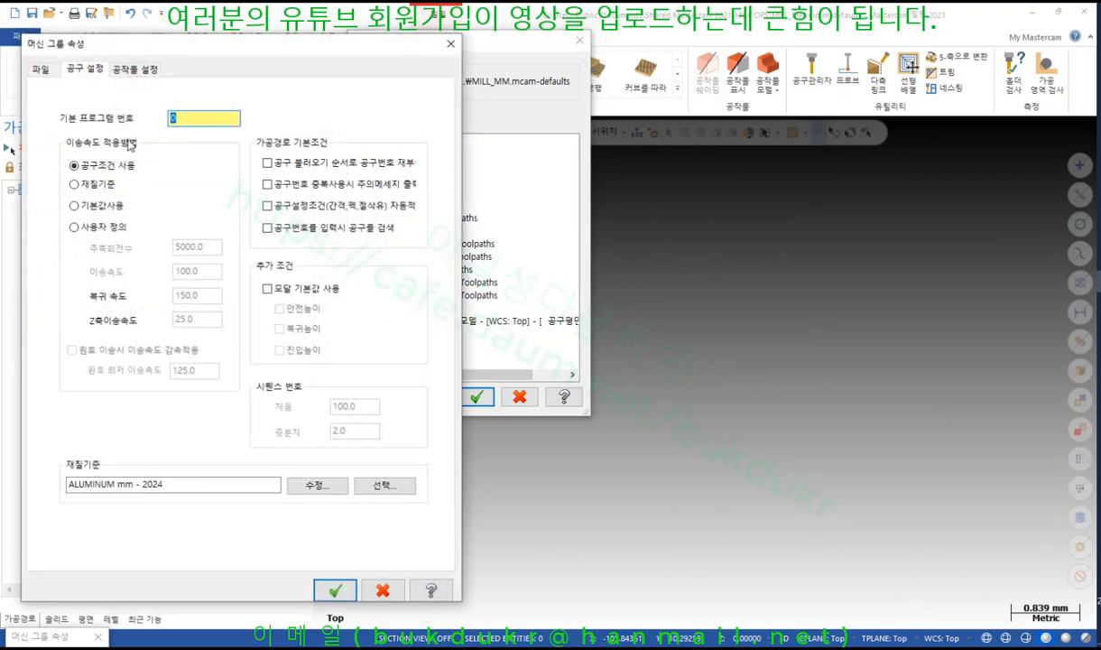
left_click(88, 232)
left_click_drag(207, 250, 144, 249)
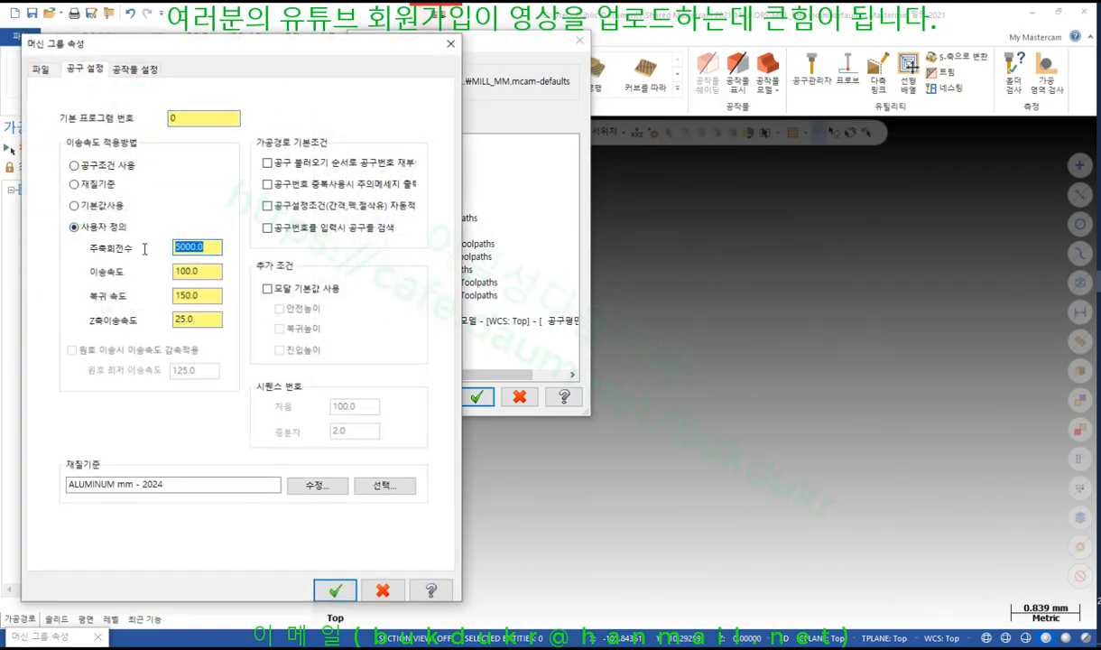
type("3")
left_click_drag(179, 279, 137, 276)
type("10")
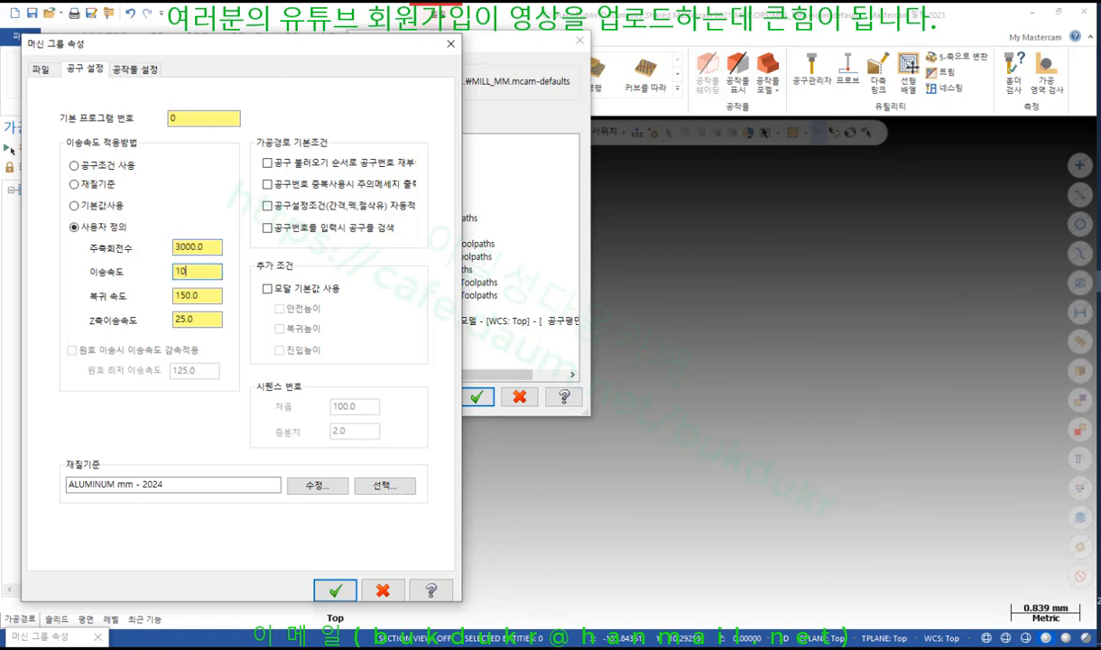
left_click_drag(211, 296, 127, 293)
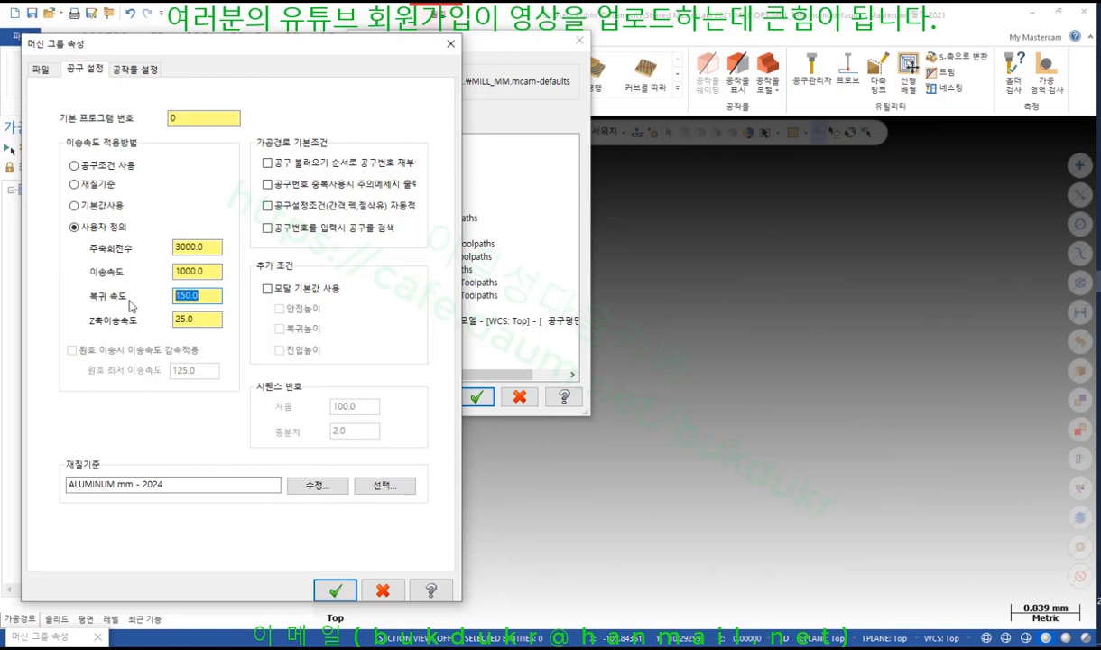
type("3000")
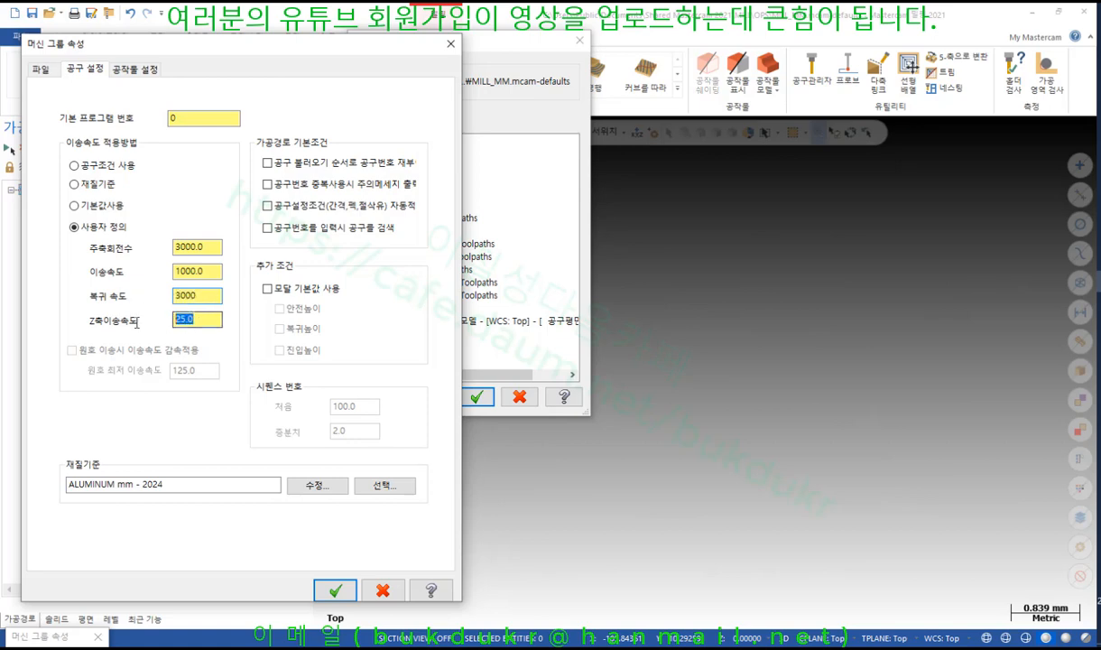
Enable tool renumbering by load order, save the defaults, and close all property dialogs
left_click(297, 166)
left_click(334, 590)
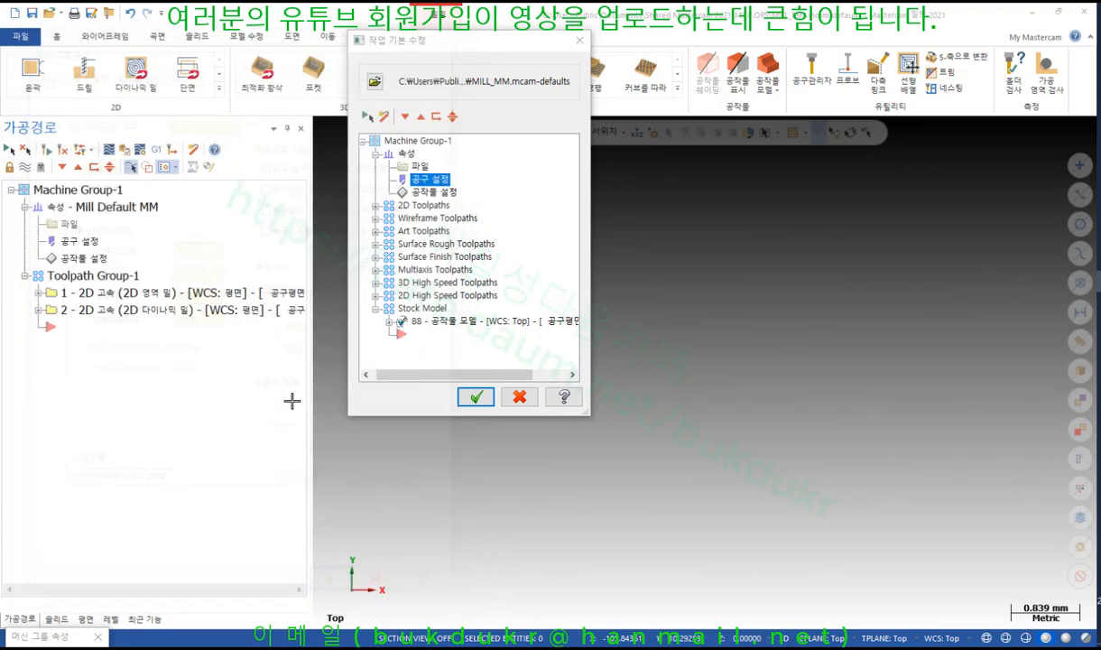
left_click(428, 335)
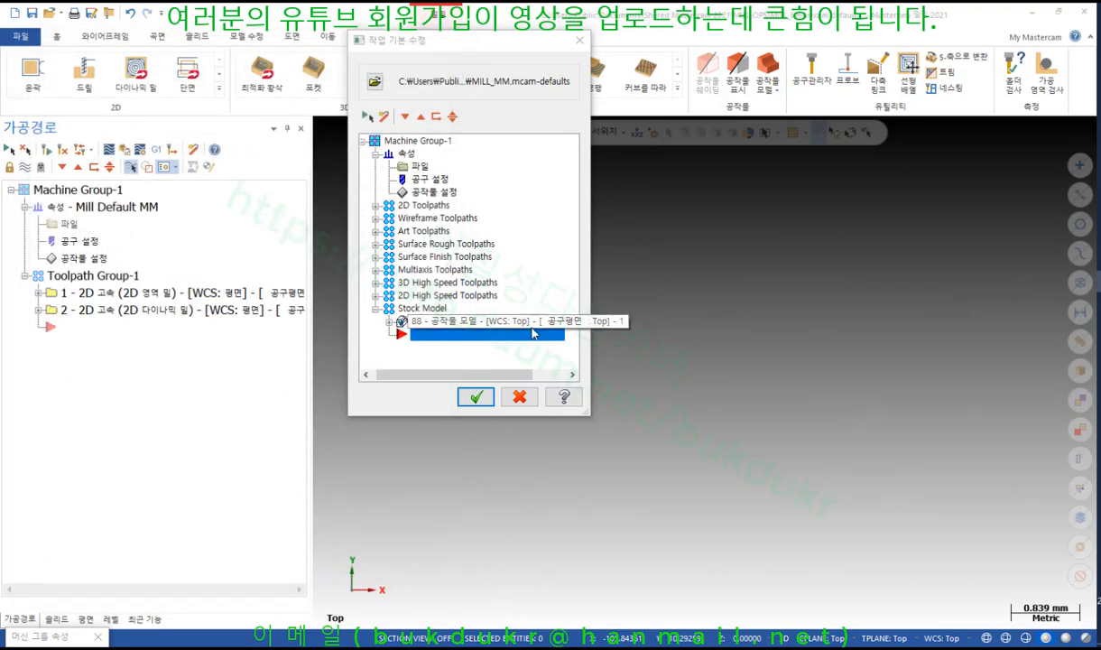
left_click(477, 397)
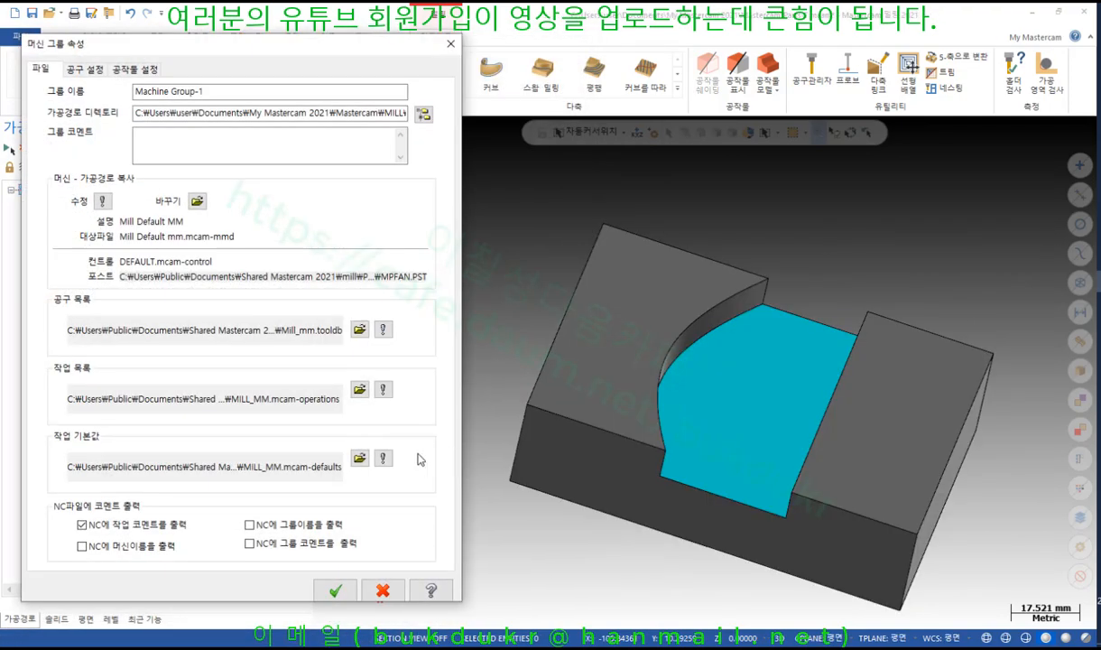
left_click(334, 590)
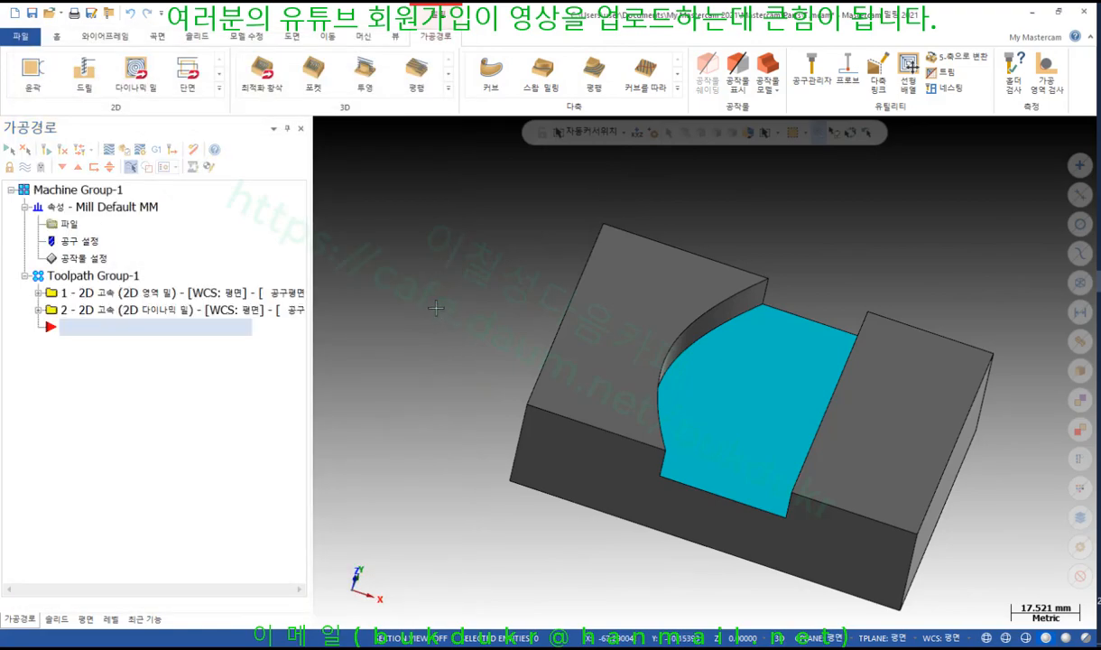
Orbit the part back to an isometric view and expand the full 2D toolpath gallery
middle_click_drag(438, 293, 721, 392)
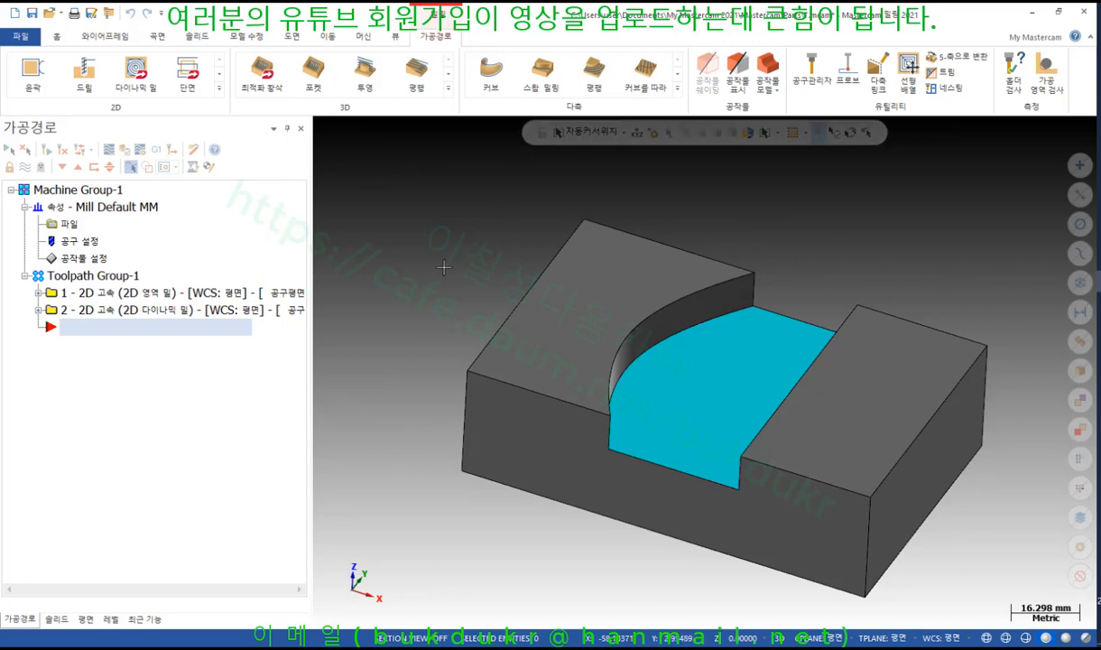
left_click(219, 89)
Start a new Blend Mill chained on the floor's curved fillet edge and right edge
left_click(51, 187)
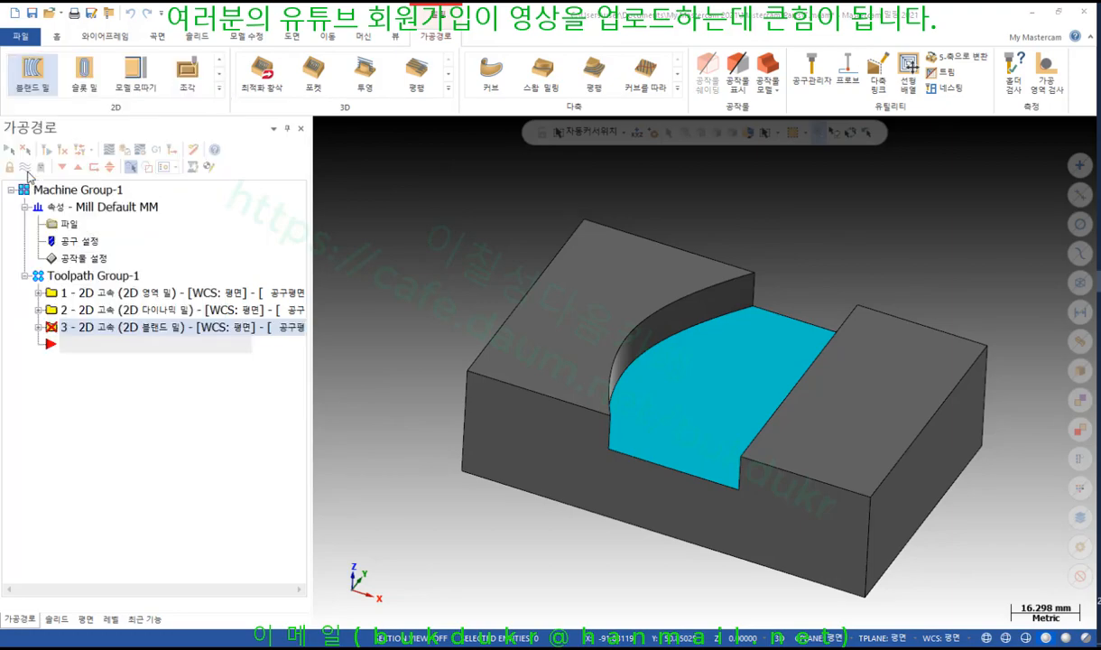
left_click(618, 386)
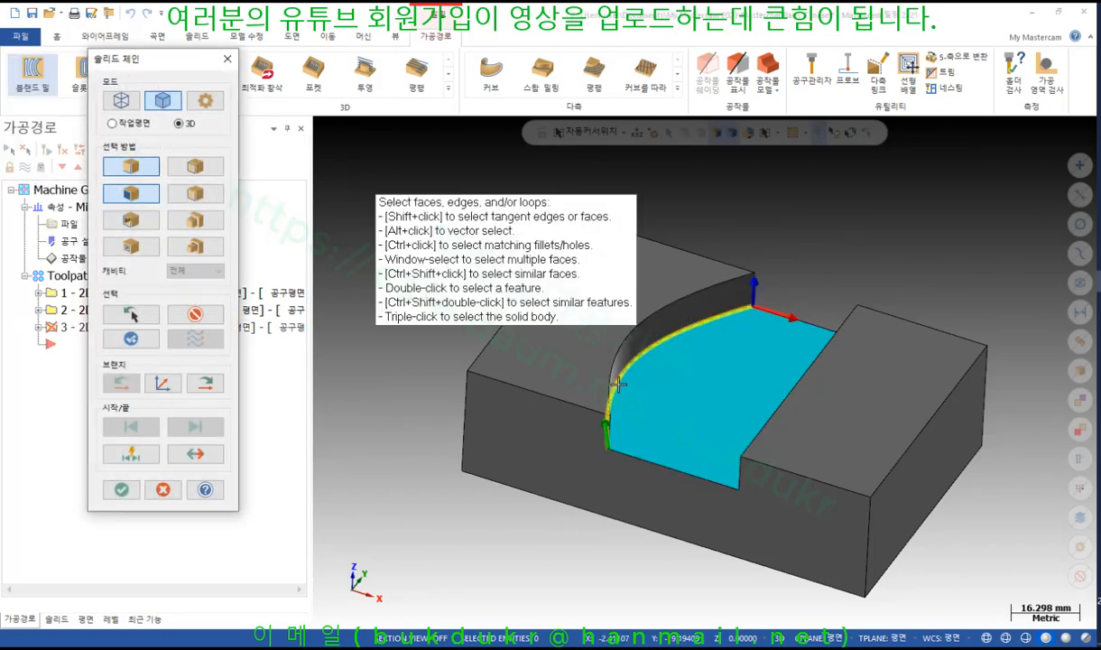
scroll(749, 386, "down", 1)
middle_click_drag(756, 386, 803, 426)
left_click(808, 422)
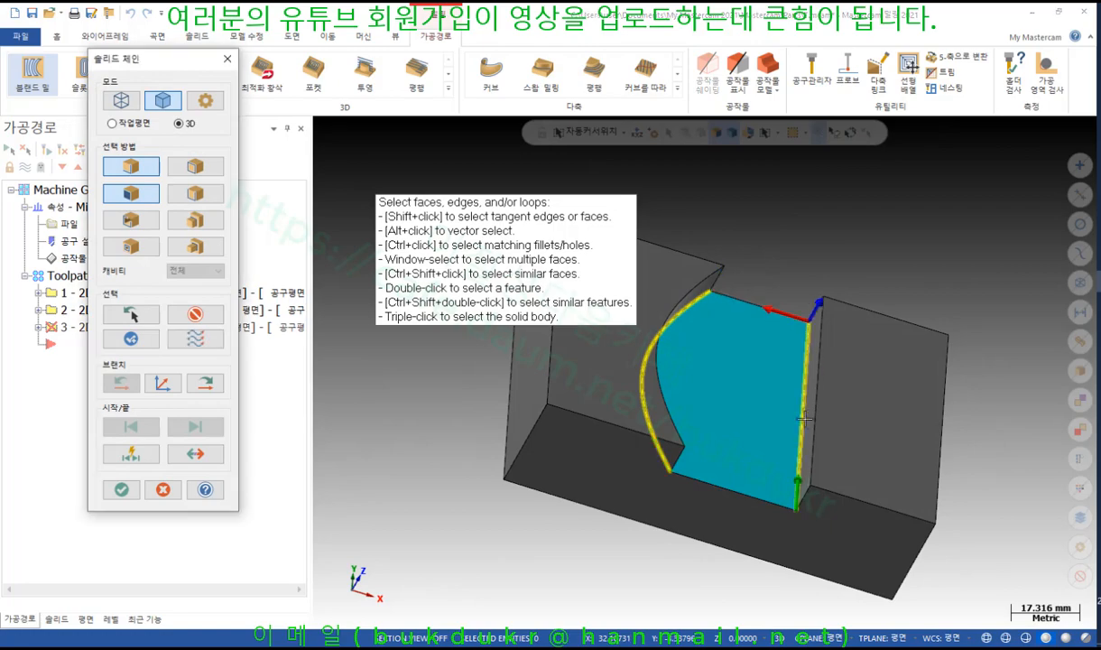
left_click(121, 489)
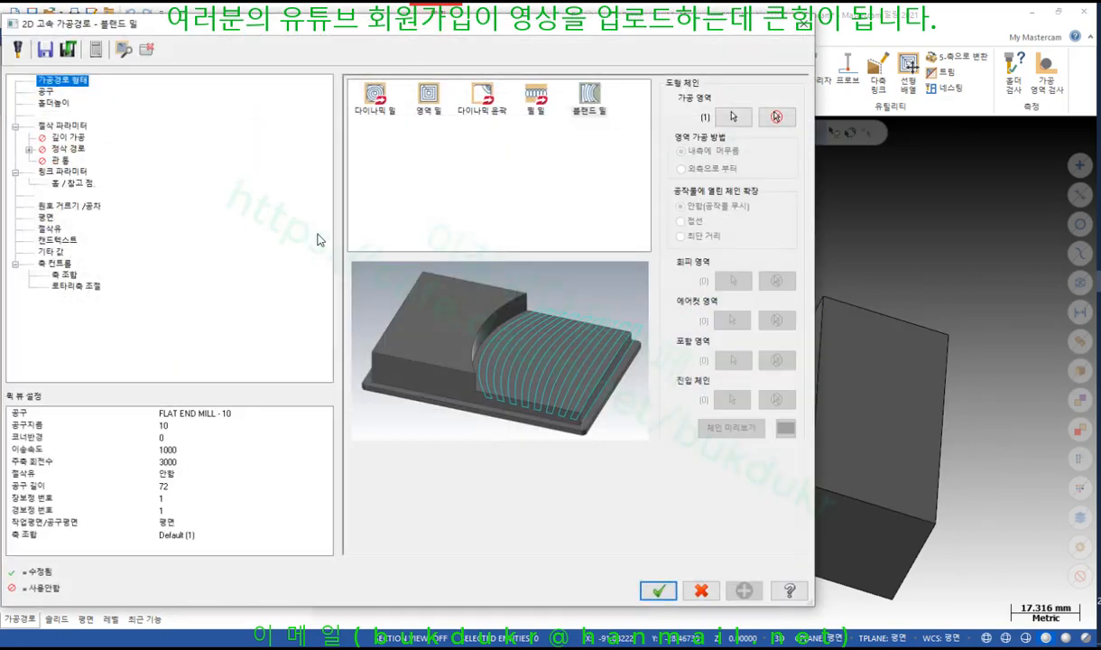
Check the tool page, then keep Zigzag as the blend mill cutting method
left_click(45, 92)
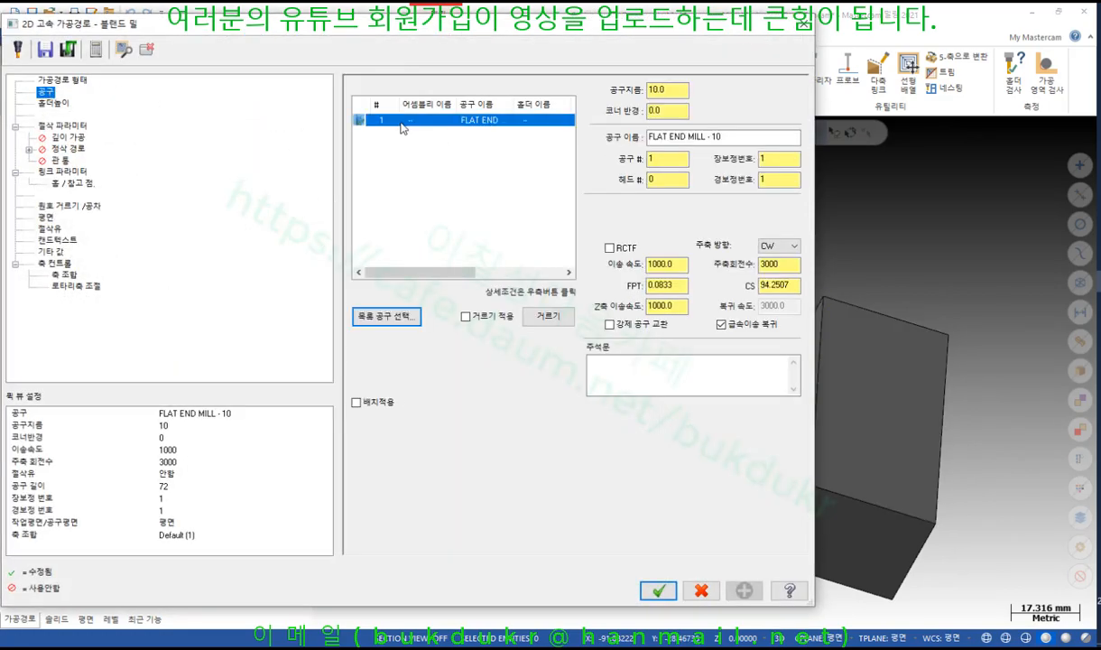
left_click(66, 124)
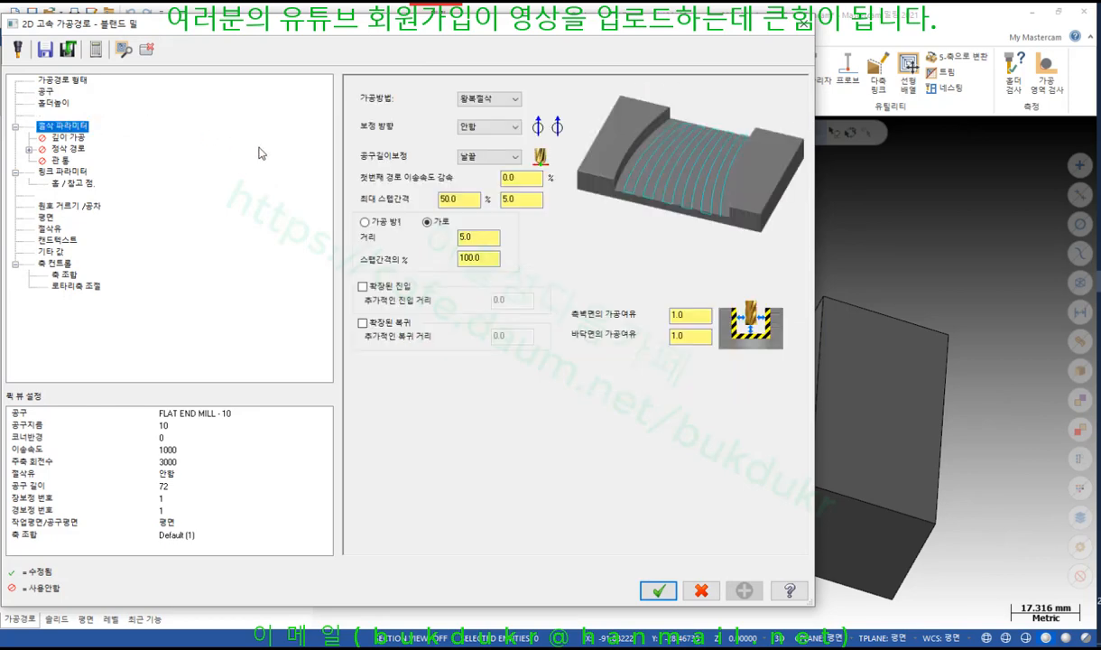
left_click(516, 99)
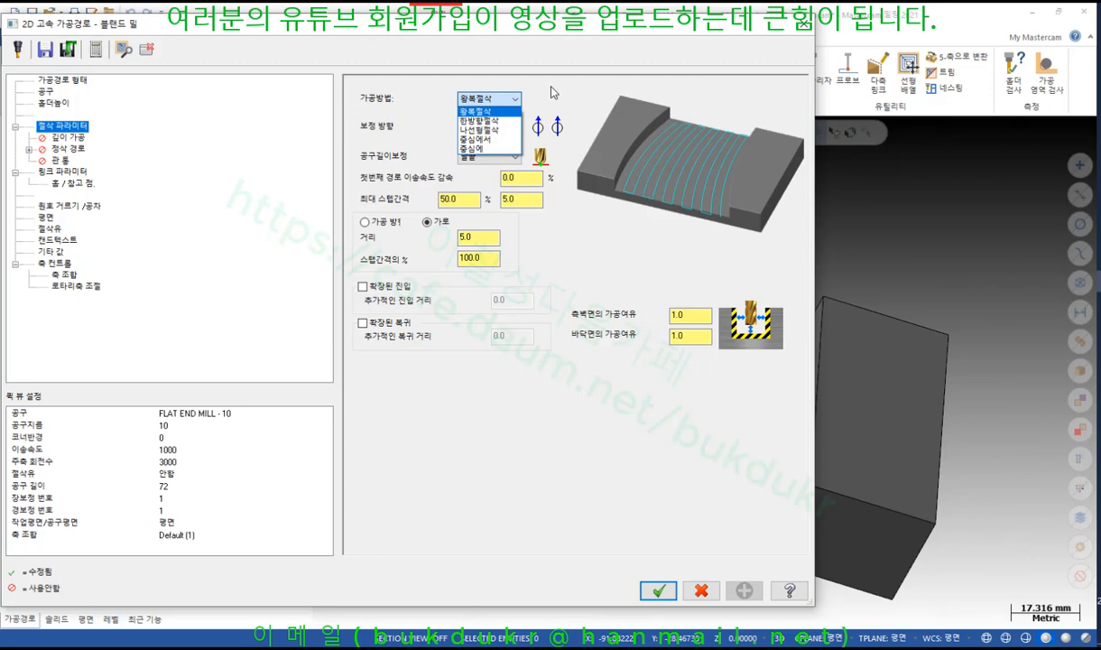
left_click(487, 100)
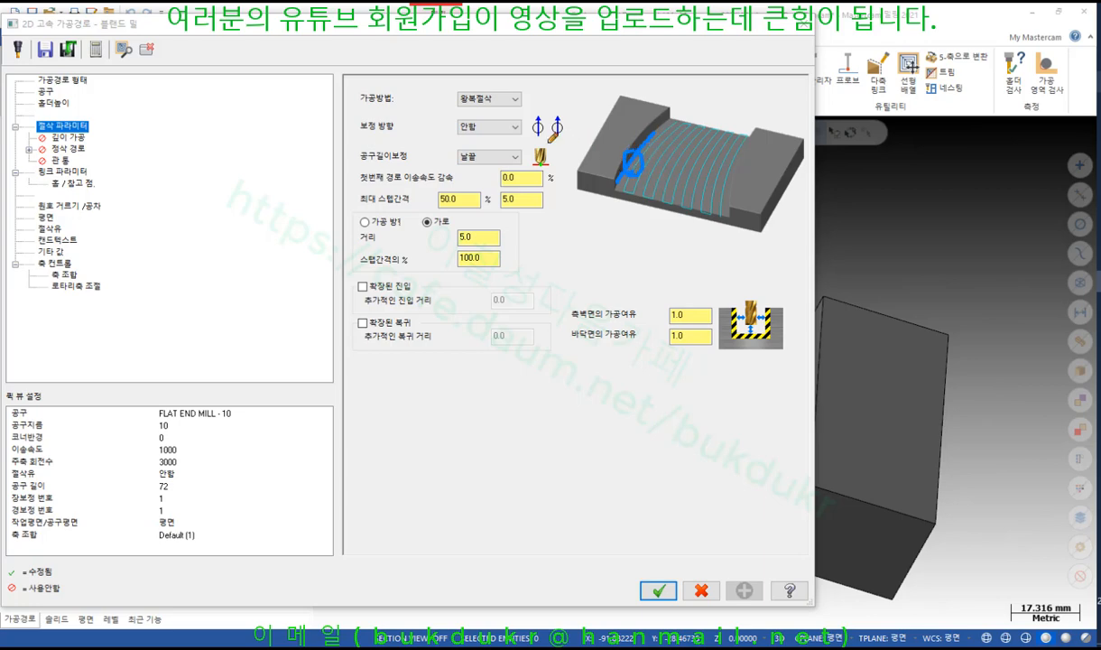
Set wall and floor stock to leave to 0, then move to Linking Parameters
left_click_drag(530, 140, 564, 139)
left_click_drag(448, 164, 488, 162)
mouse_move(610, 345)
left_mouse_down()
mouse_move(570, 316)
mouse_move(749, 291)
mouse_move(776, 347)
mouse_move(622, 341)
left_mouse_up()
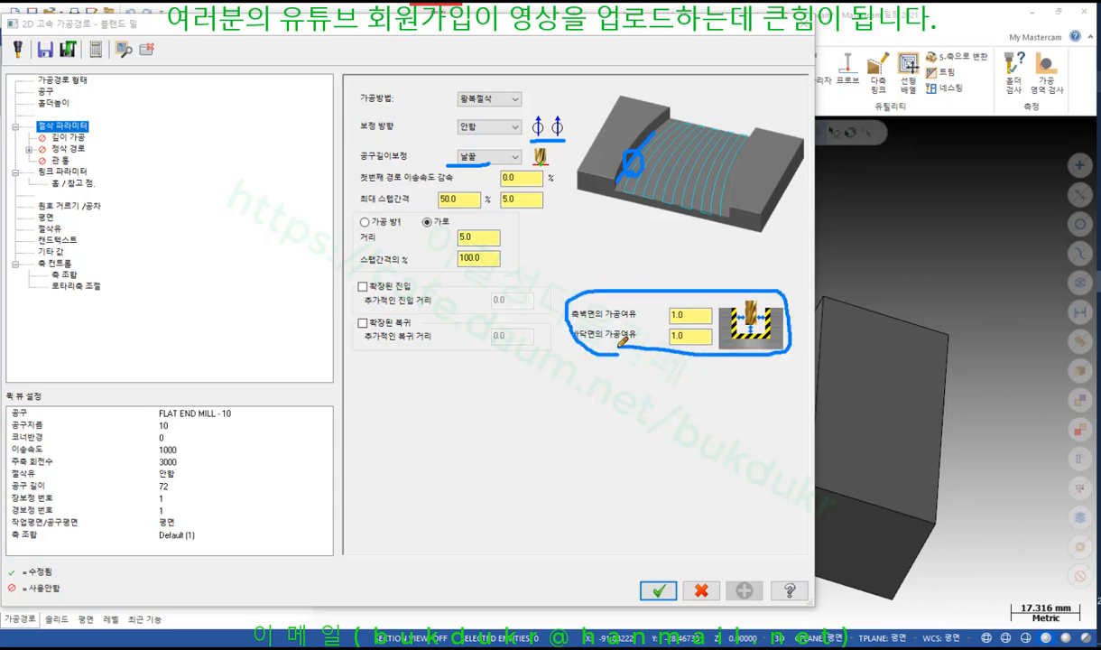
right_click(545, 354)
left_click(554, 490)
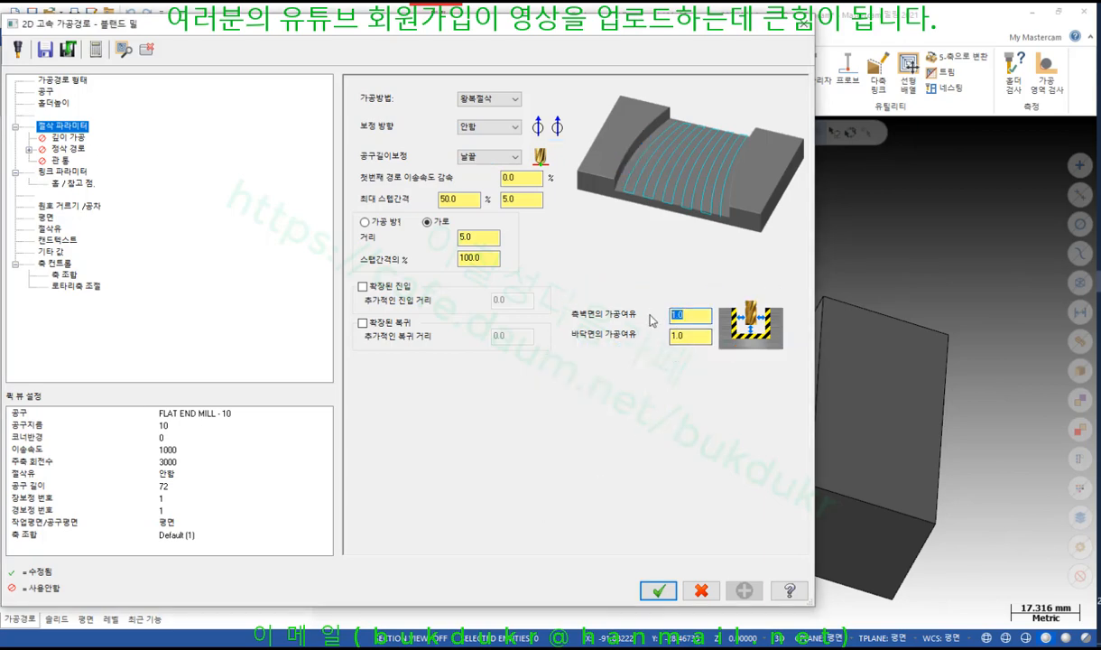
type("0")
key("Tab")
type("0")
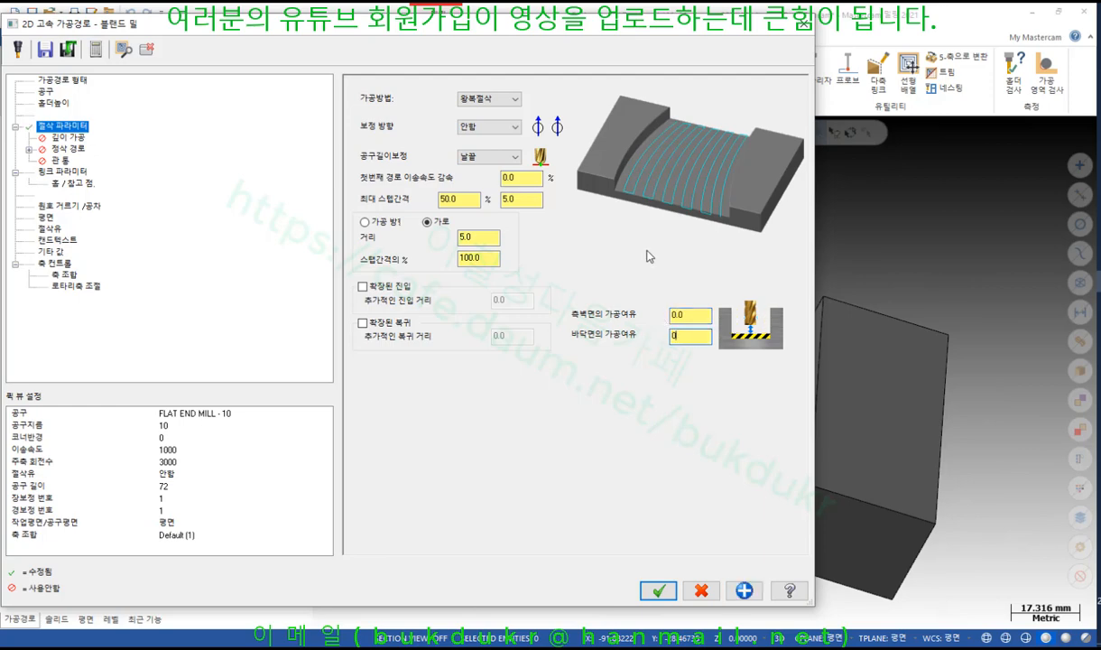
left_click(68, 170)
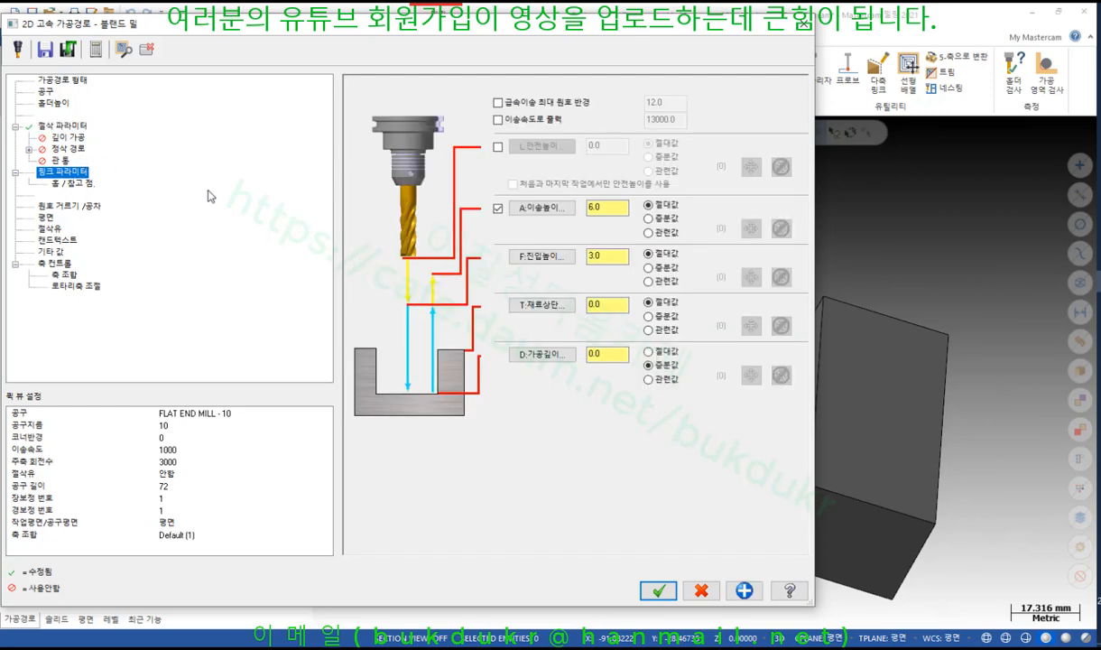
Check top of stock and depth values, then generate the Blend Mill toolpath
left_click(597, 304)
left_click(608, 354)
left_click(658, 591)
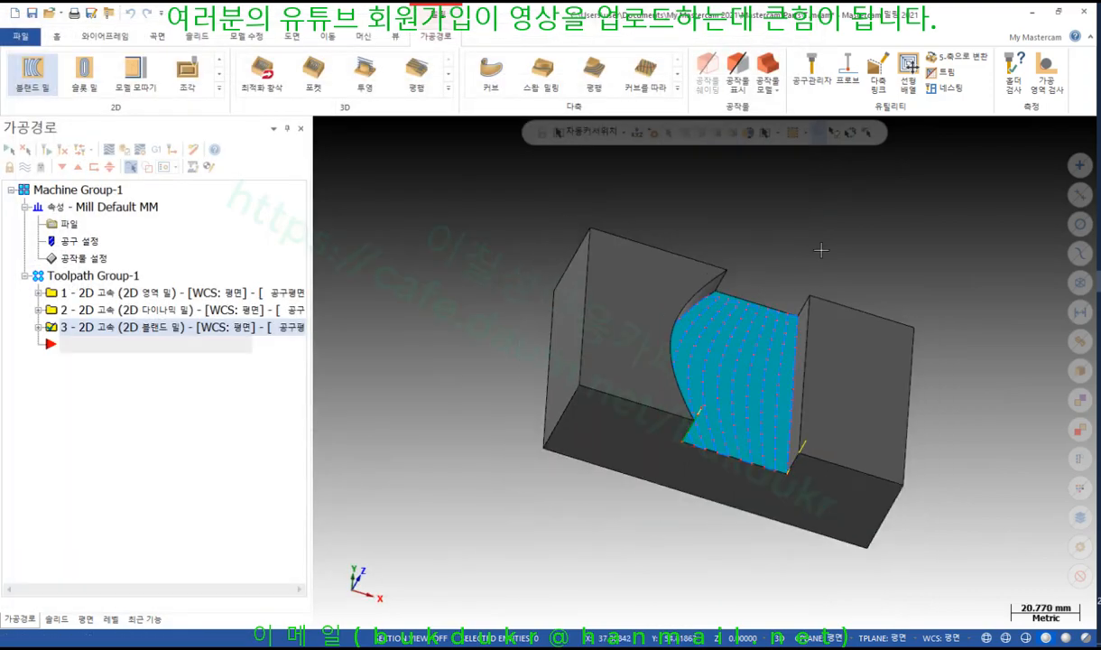
Switch to a fitted Top view, select toolpath 3, and open its backplot
scroll(821, 250, "up", 1)
middle_click_drag(703, 371, 772, 238)
scroll(756, 449, "up", 2)
scroll(756, 448, "down", 2)
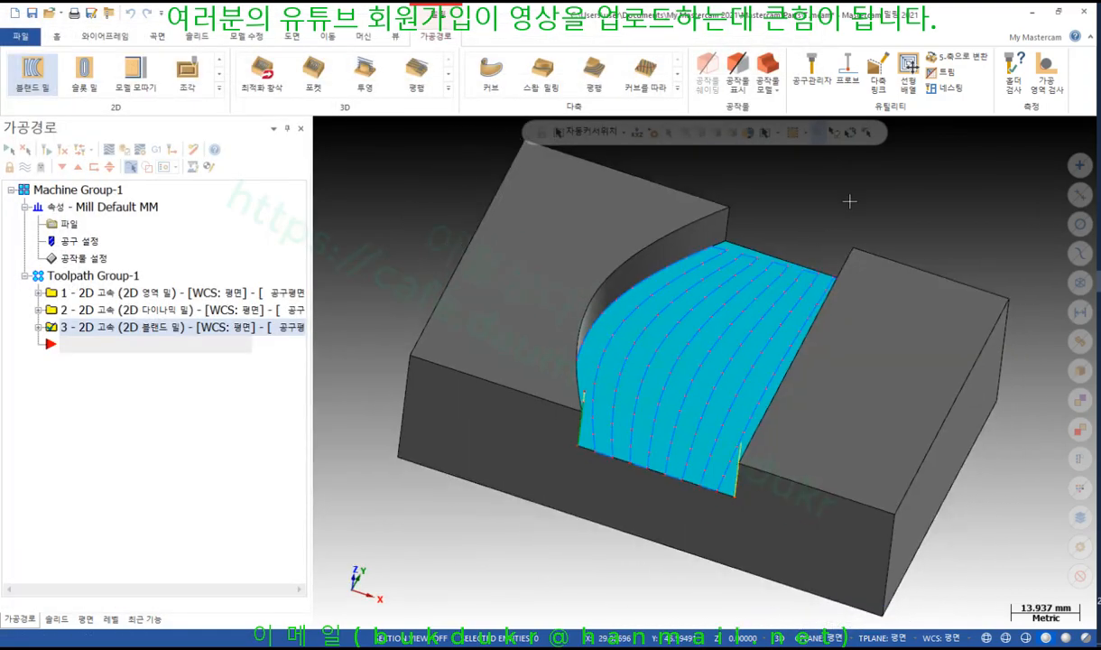
right_click(859, 189)
left_click(911, 257)
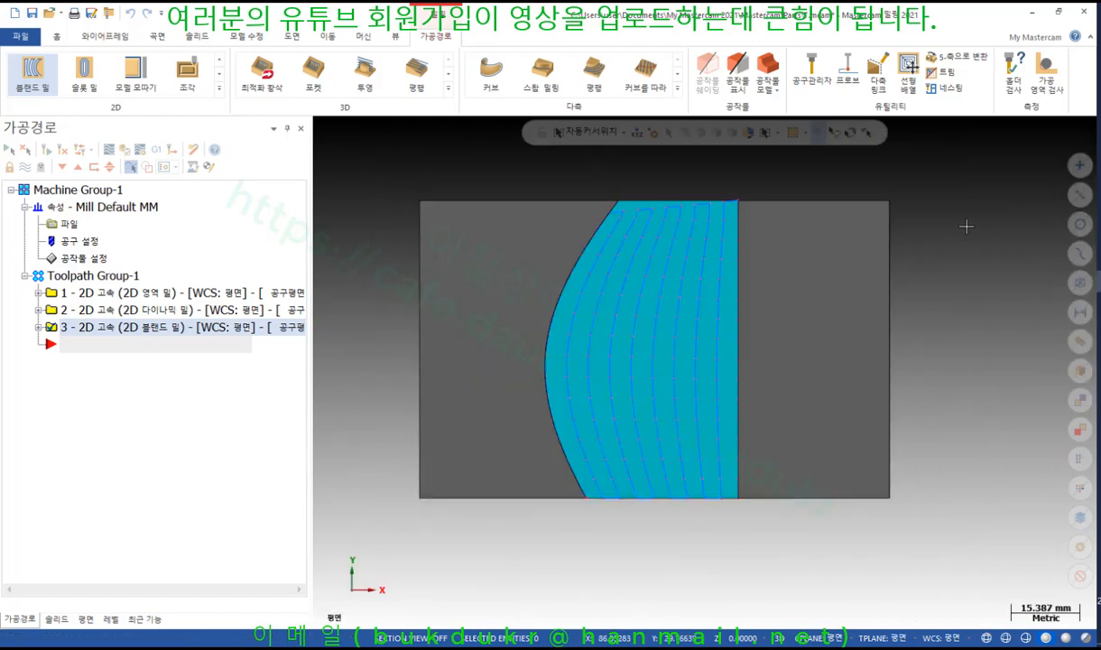
left_click(94, 345)
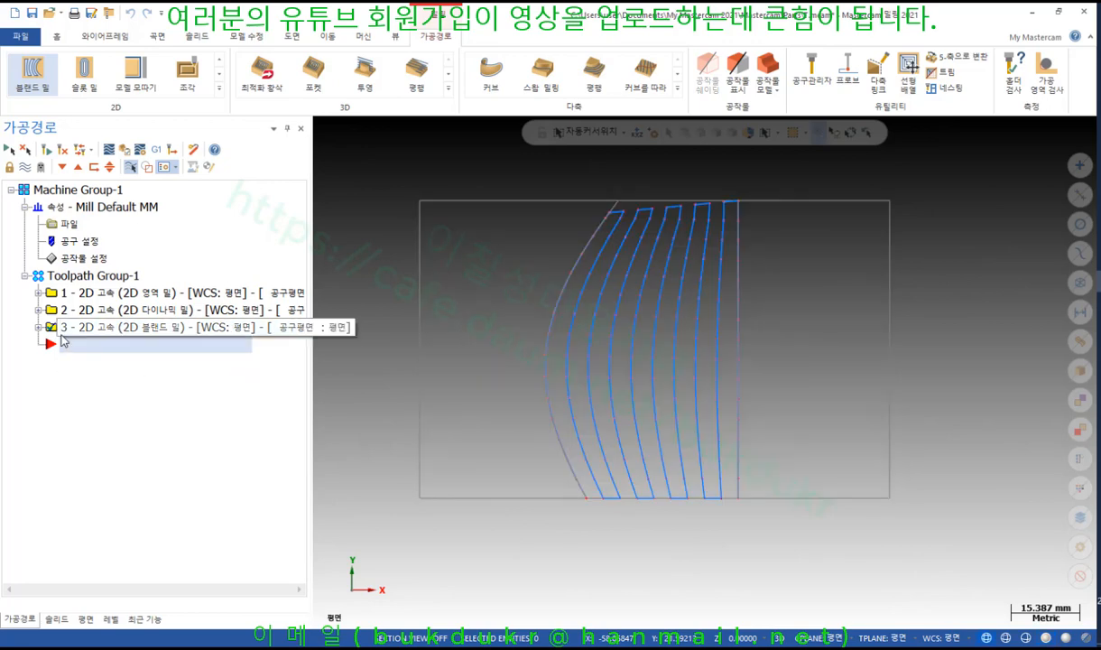
left_click(38, 327)
left_click(90, 395)
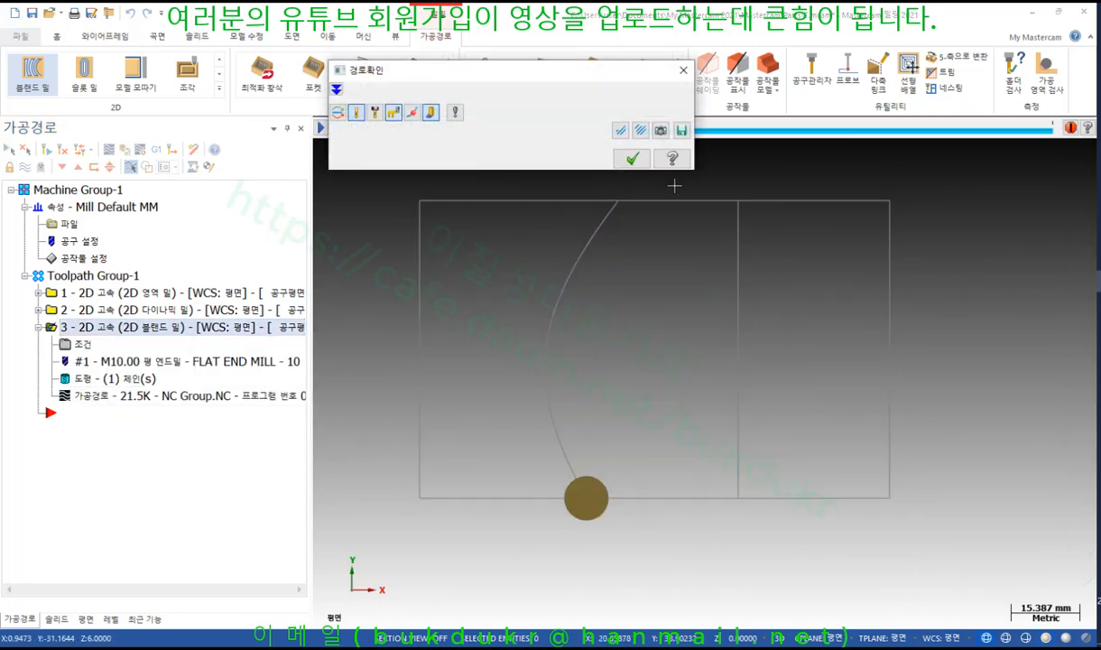
Move and expand the Backplot window, then play the blend mill simulation
left_click_drag(567, 78, 214, 148)
left_click(15, 153)
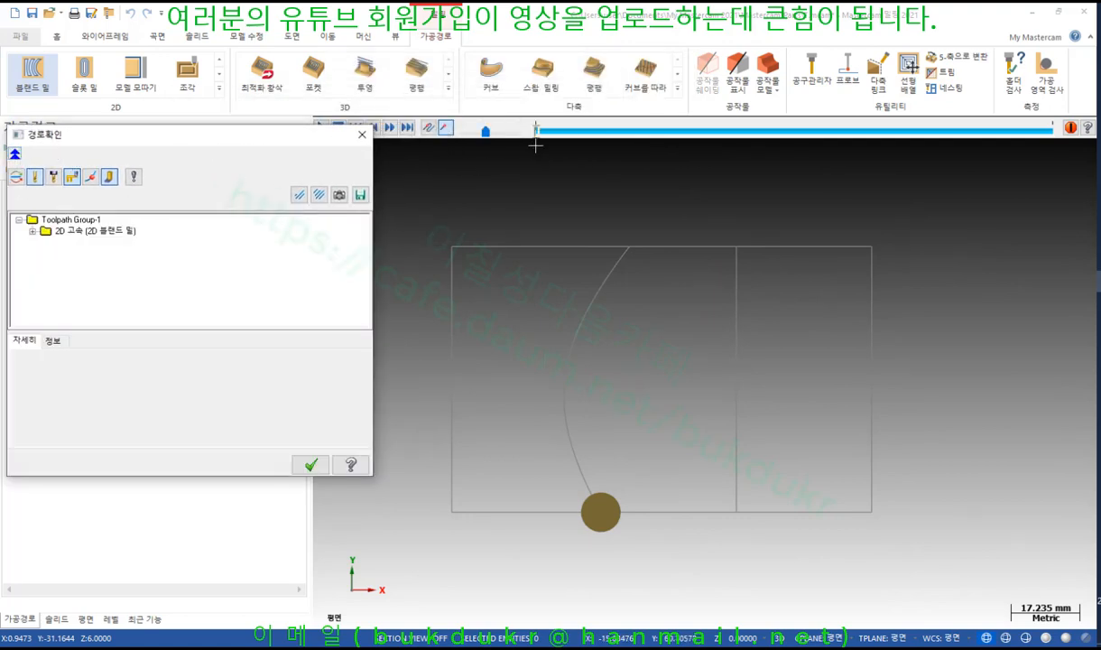
left_click_drag(318, 136, 317, 163)
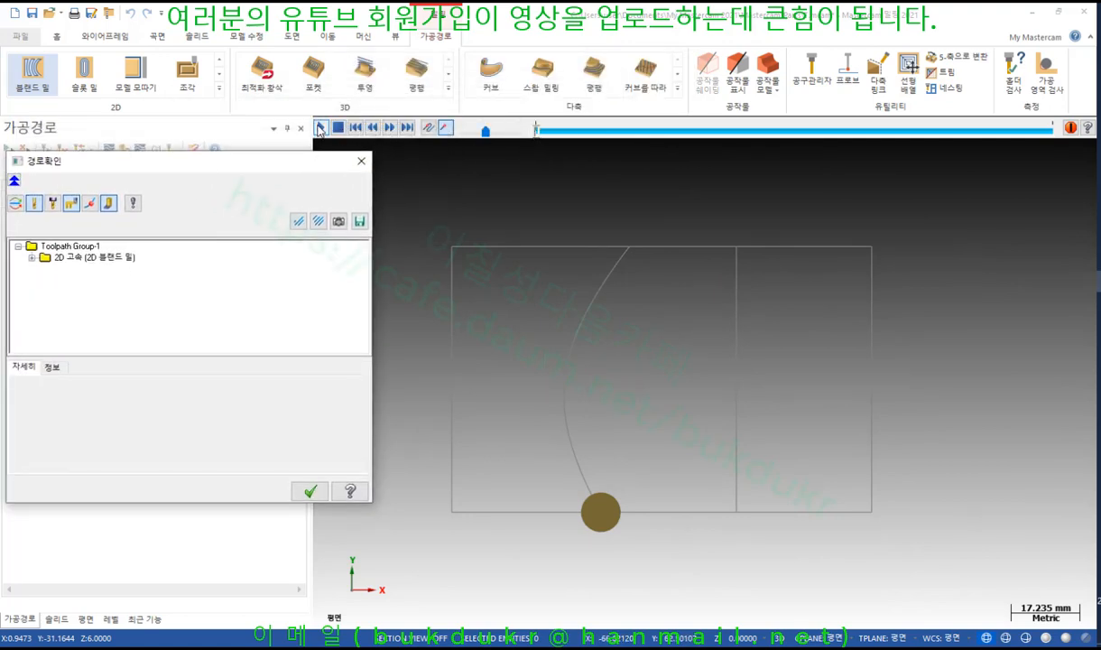
left_click(319, 127)
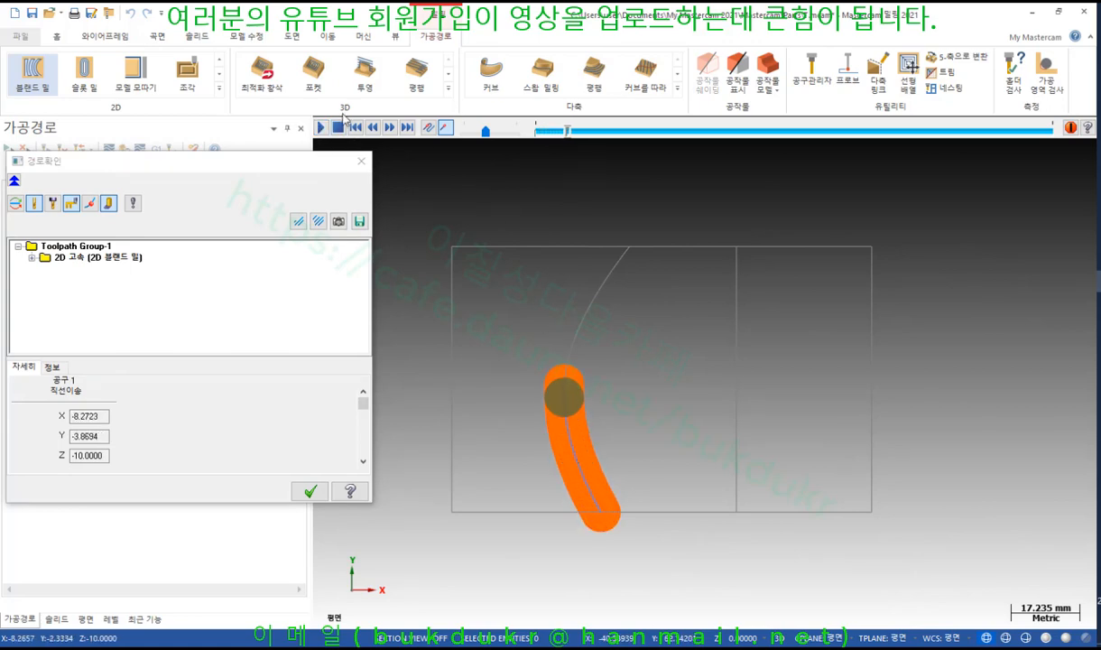
scroll(548, 392, "up", 5)
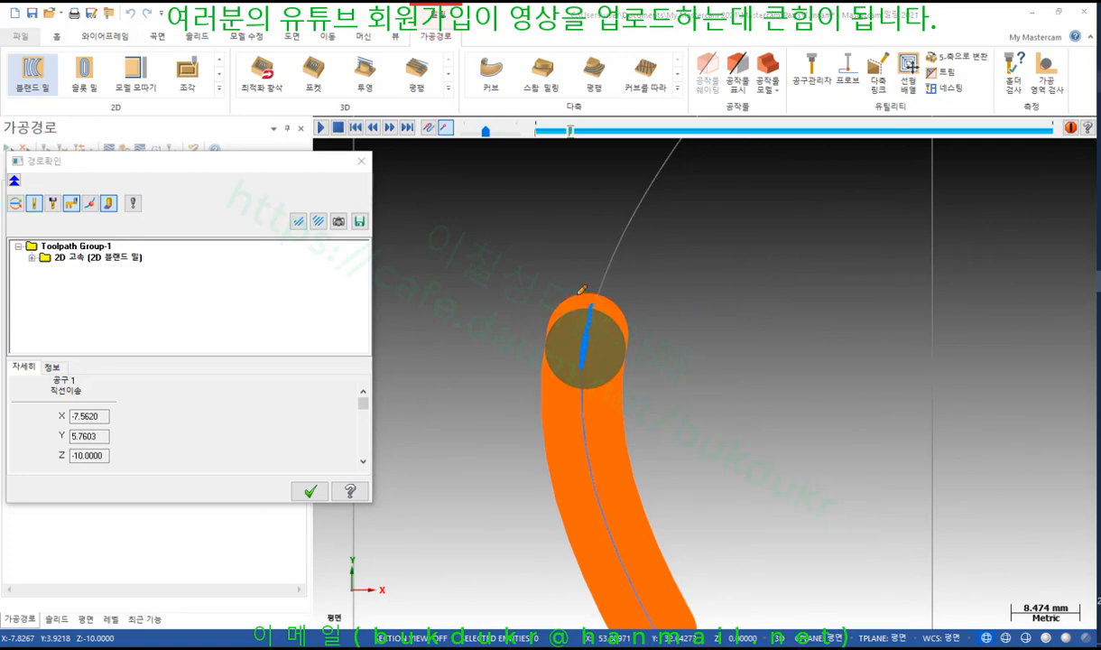
Mark the tool's orange path along the curved edge, clear the marks, and resume playback
mouse_move(567, 310)
left_mouse_down()
mouse_move(532, 350)
mouse_move(561, 406)
mouse_move(549, 450)
mouse_move(592, 556)
left_mouse_up()
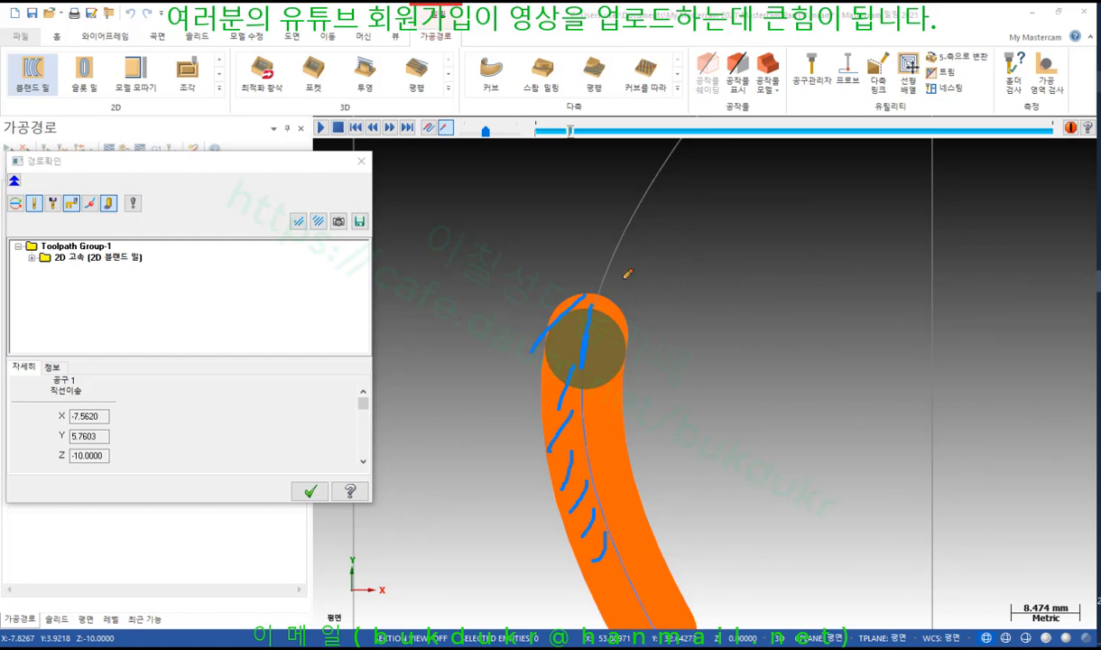
left_click_drag(566, 402, 546, 431)
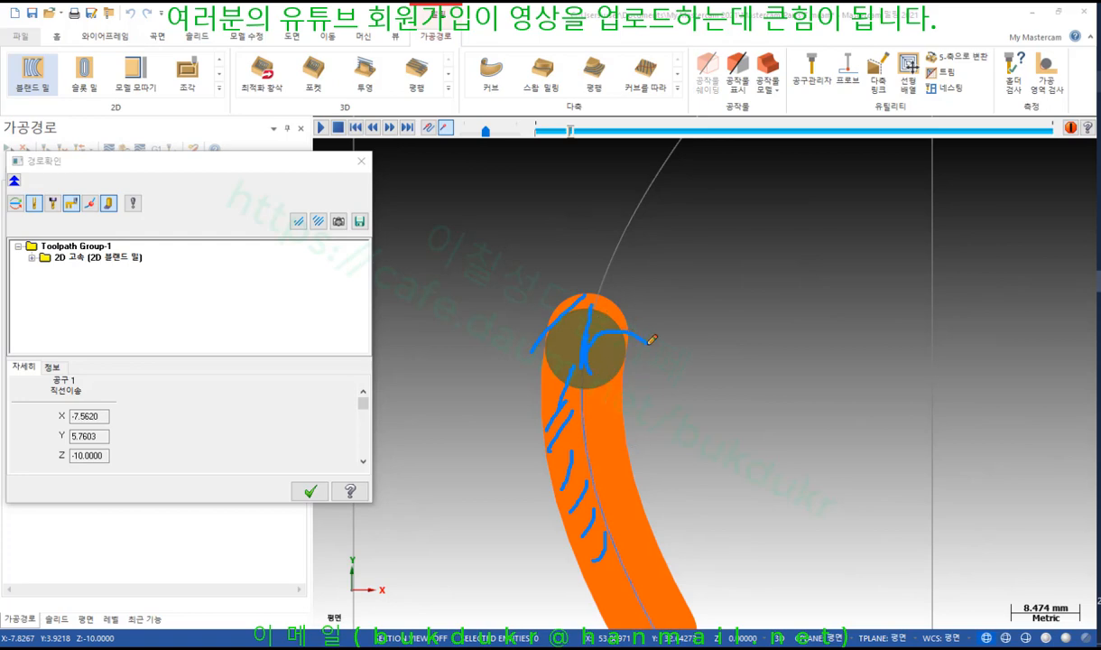
mouse_move(649, 343)
left_mouse_down()
mouse_move(613, 384)
mouse_move(587, 375)
left_mouse_up()
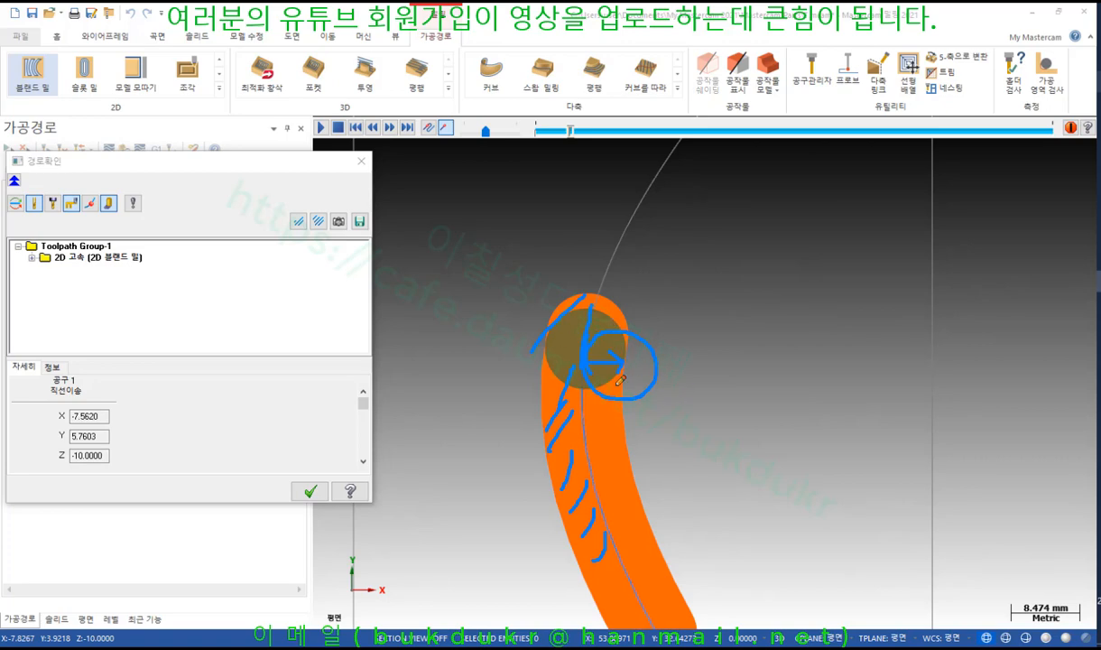
right_click(610, 221)
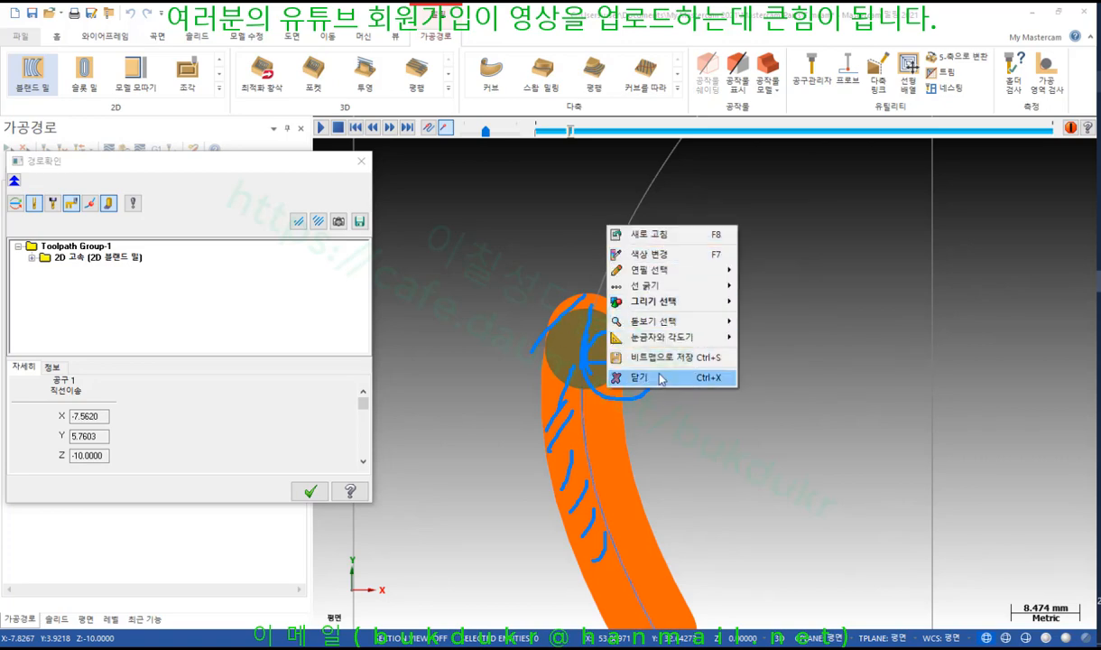
left_click(614, 376)
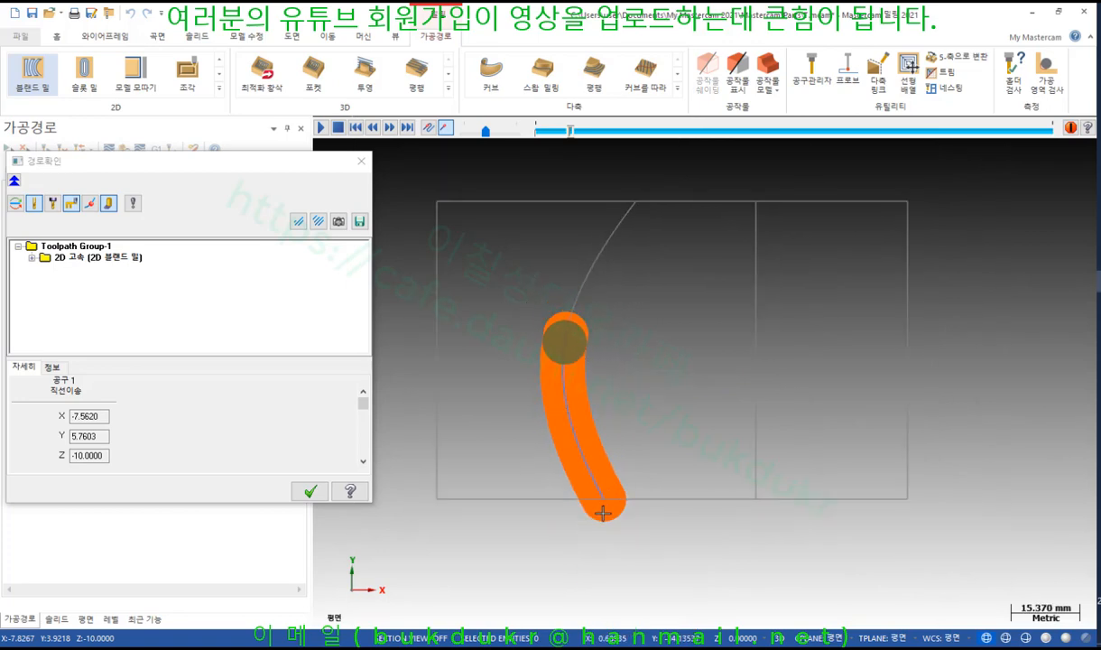
scroll(608, 508, "up", 1)
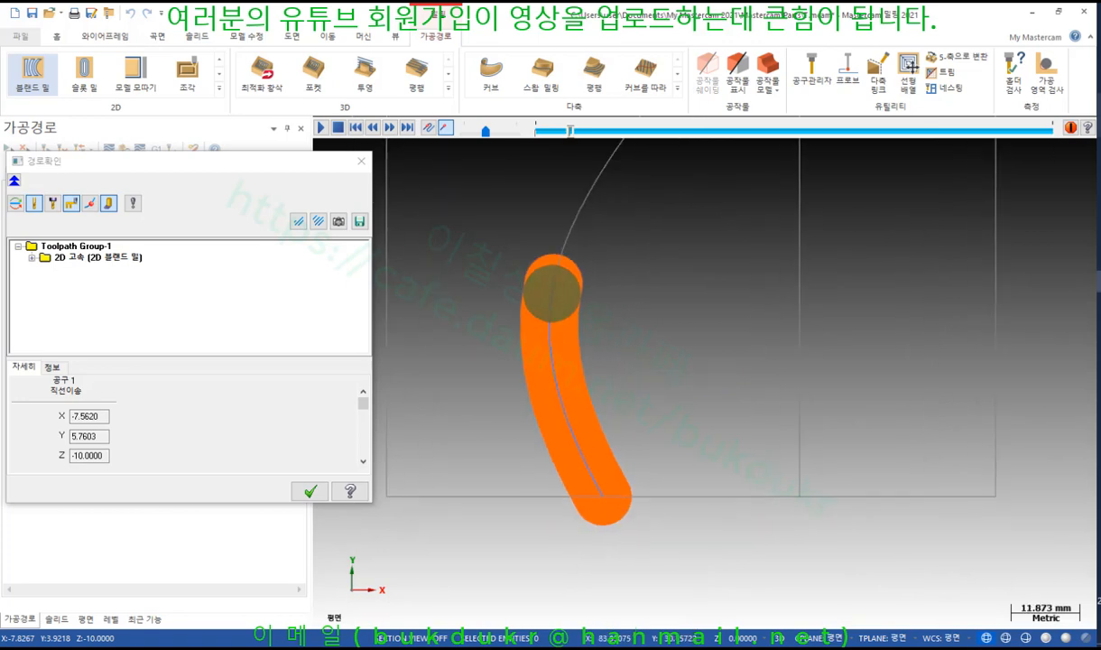
mouse_move(597, 529)
left_mouse_down()
mouse_move(577, 515)
mouse_move(570, 482)
mouse_move(628, 495)
mouse_move(571, 497)
mouse_move(611, 476)
mouse_move(614, 520)
left_mouse_up()
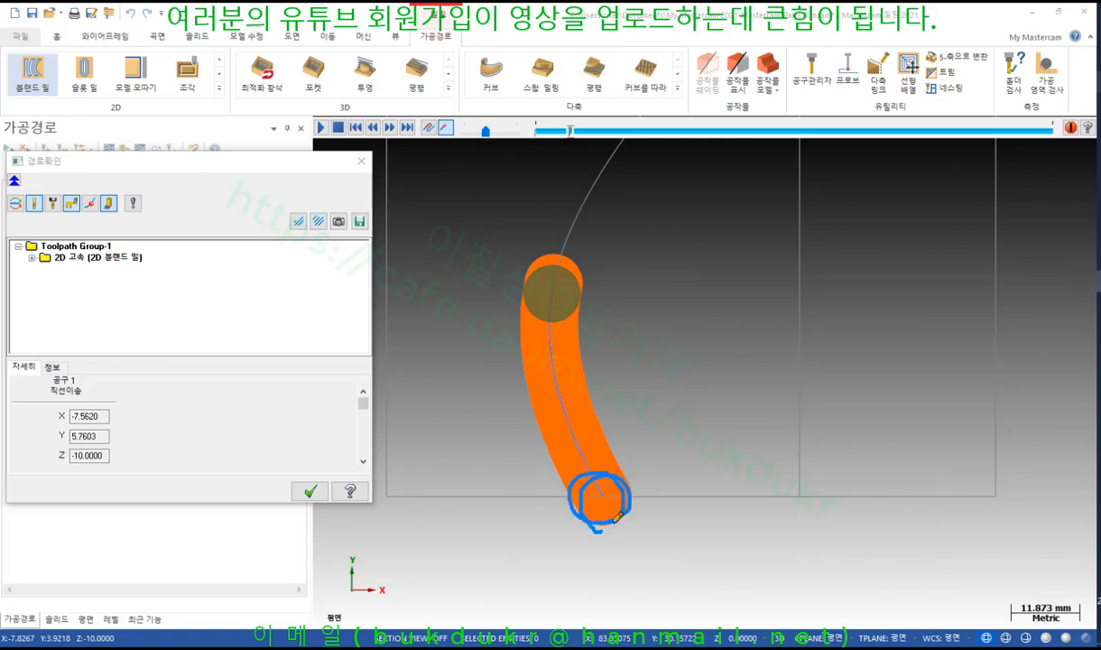
right_click(686, 409)
left_click(731, 561)
scroll(590, 451, "down", 1)
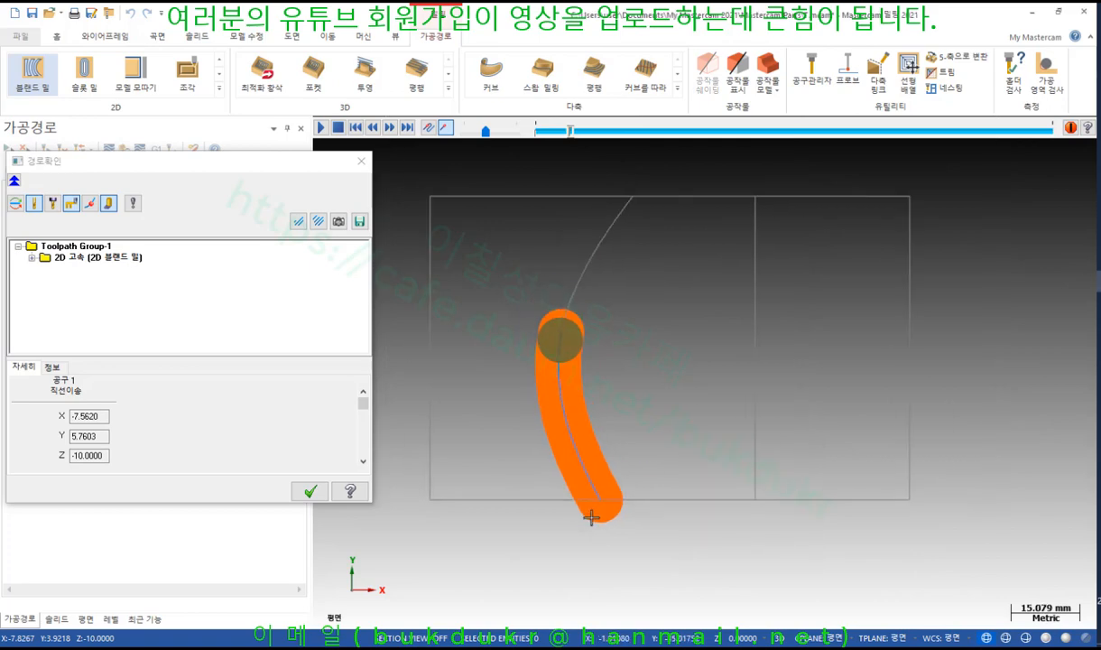
left_click(322, 131)
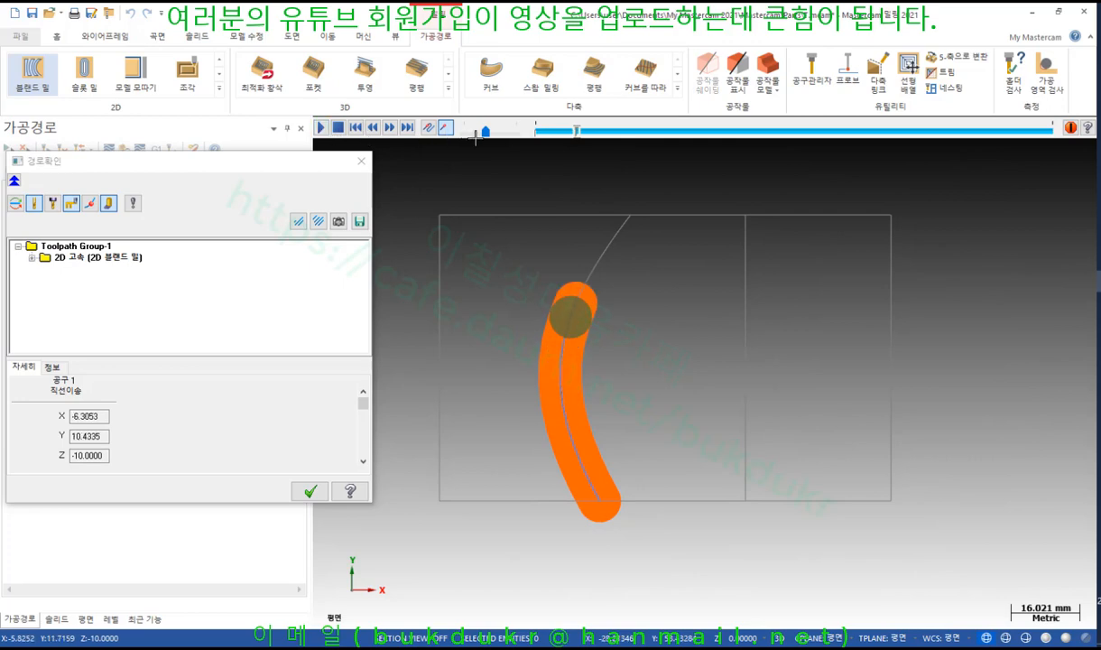
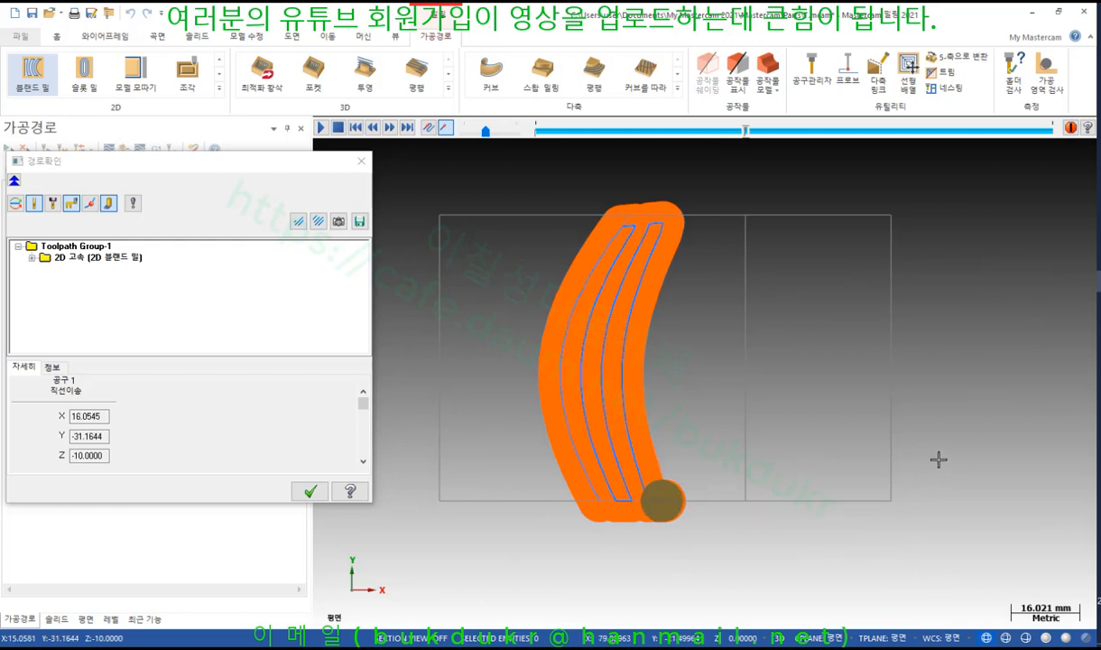
Close the toolpath verification and reopen operation 3's 2D blend mill parameters
left_click(310, 491)
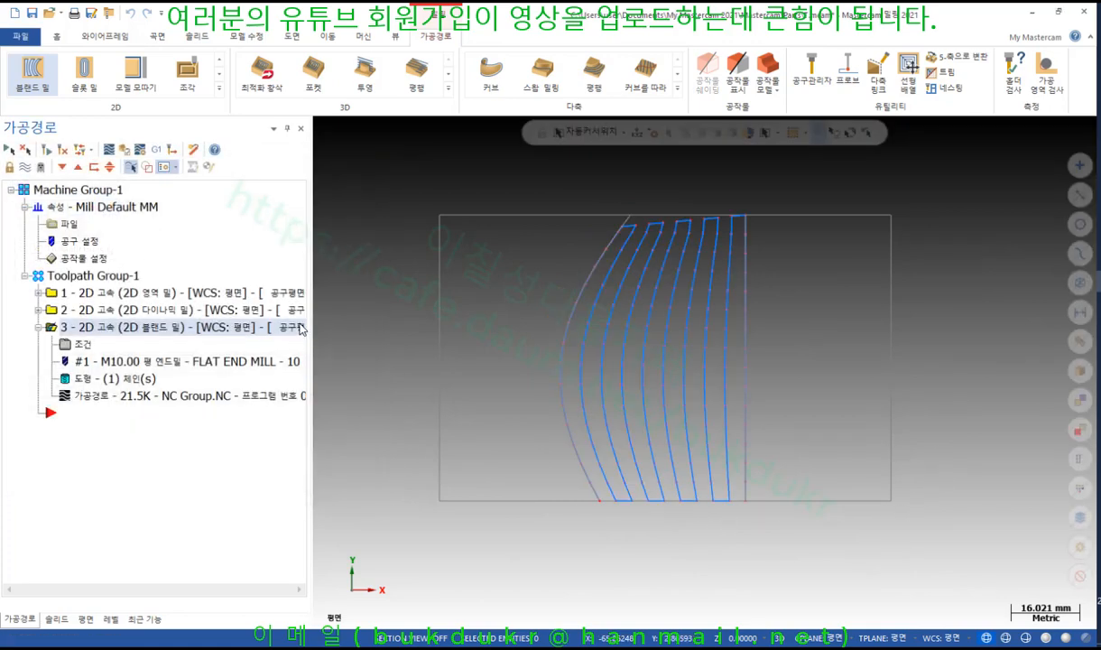
left_click(83, 344)
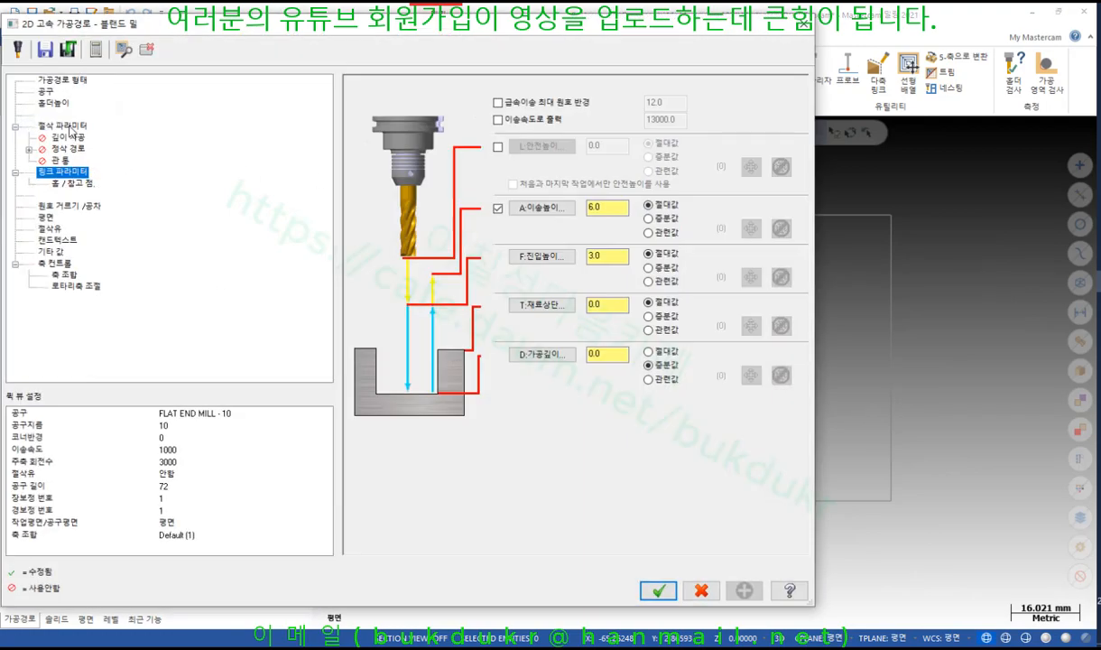
Set the compensation direction to inside (내측) on the cutting parameters page
left_click(63, 125)
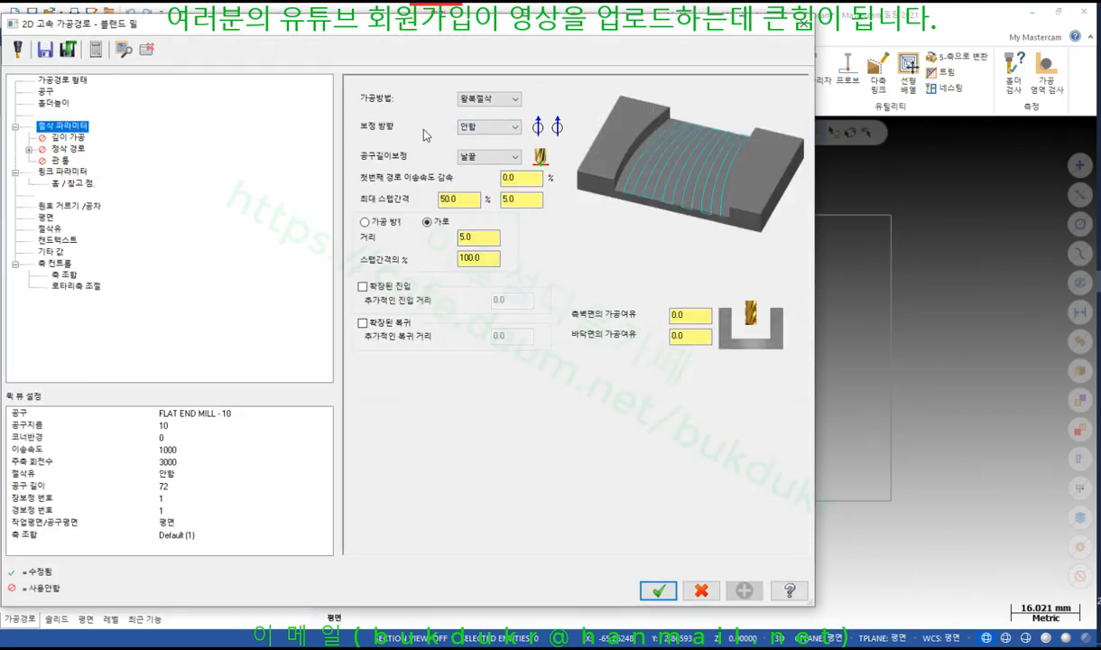
left_click(507, 128)
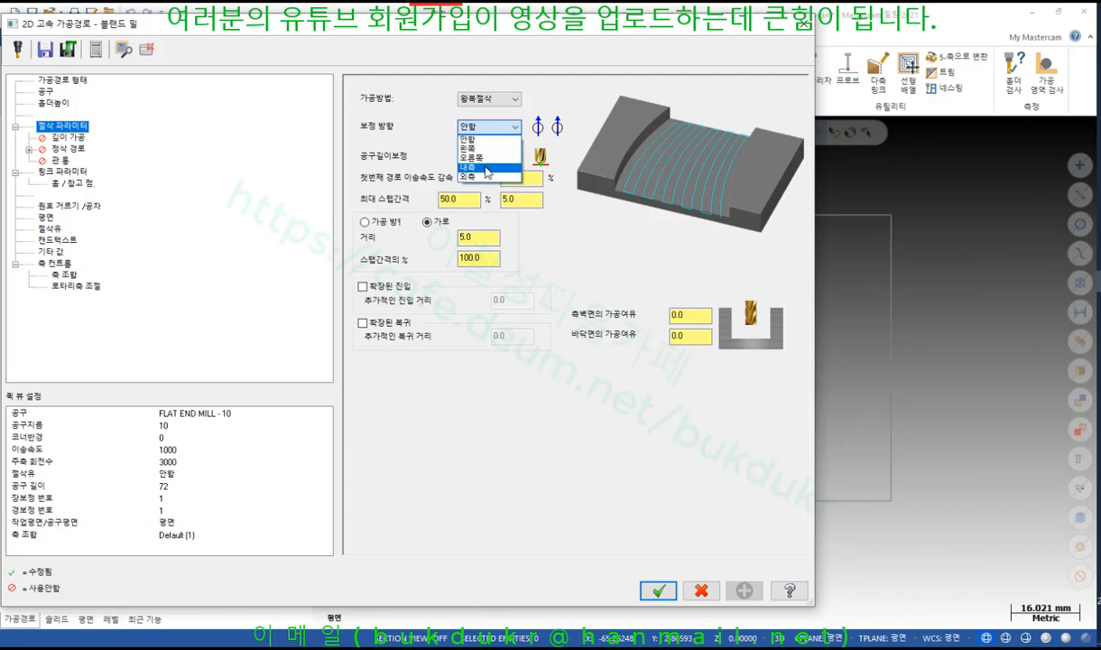
left_click(483, 168)
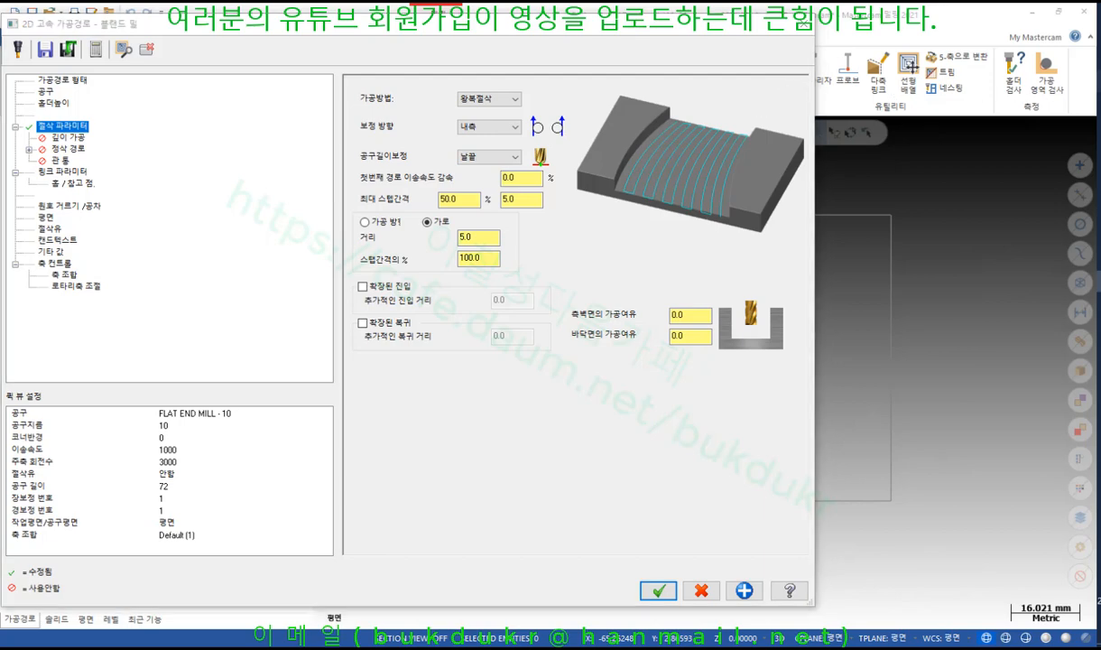
Mark up the screen with annotations, clear them, and move the parameters dialog aside
right_click(679, 104)
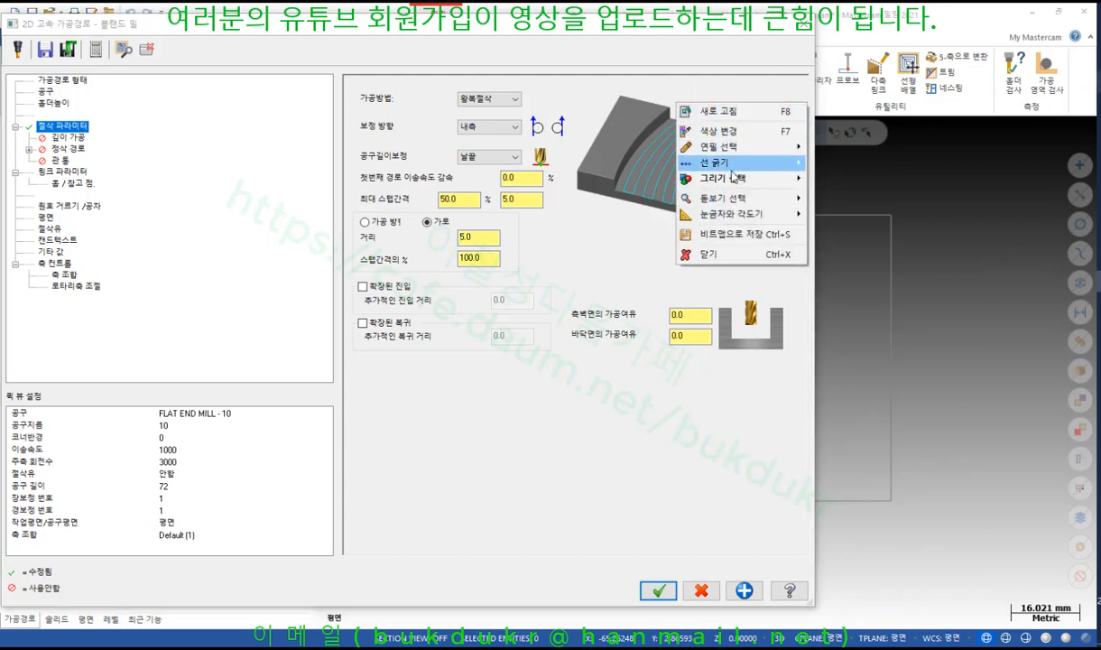
mouse_move(713, 198)
left_click(849, 234)
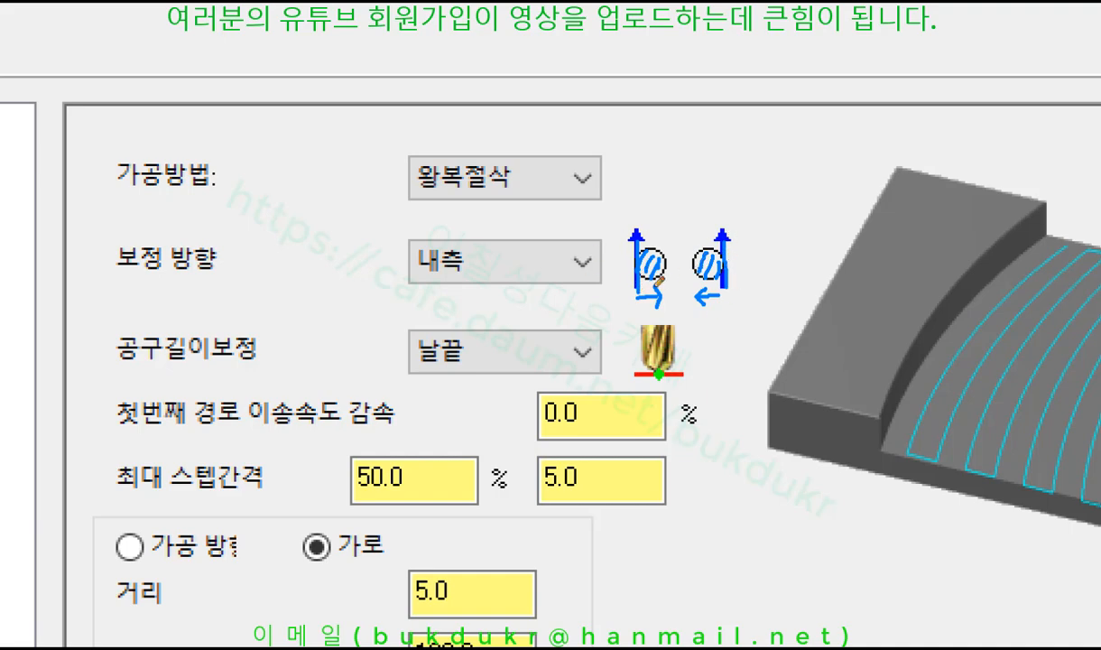
left_click_drag(404, 283, 540, 280)
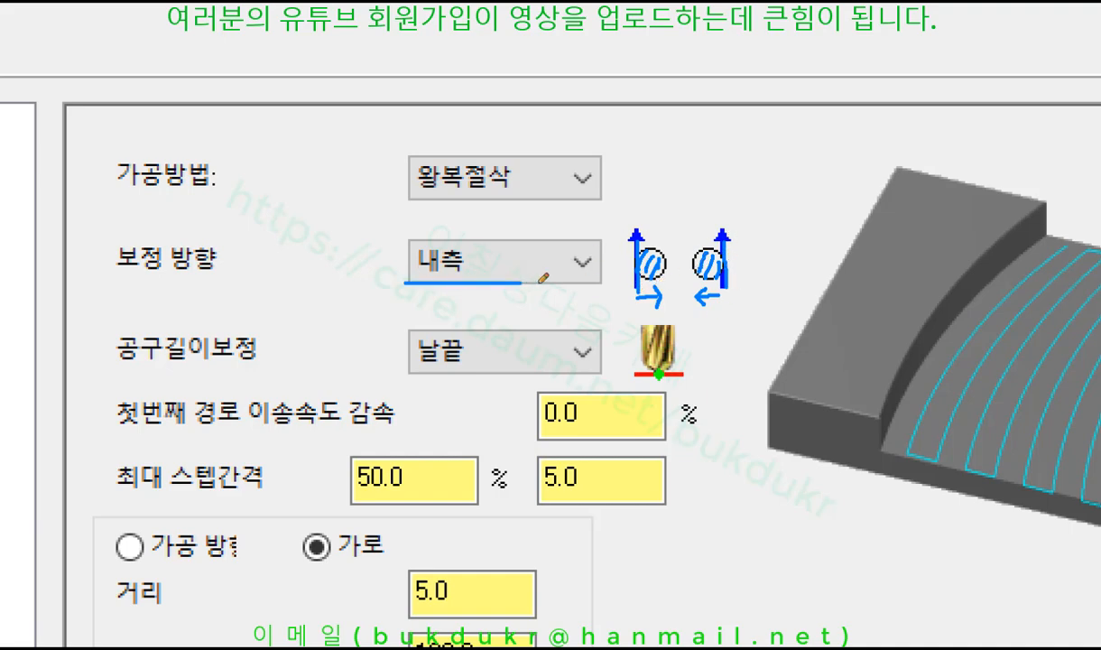
right_click(749, 137)
left_click(781, 285)
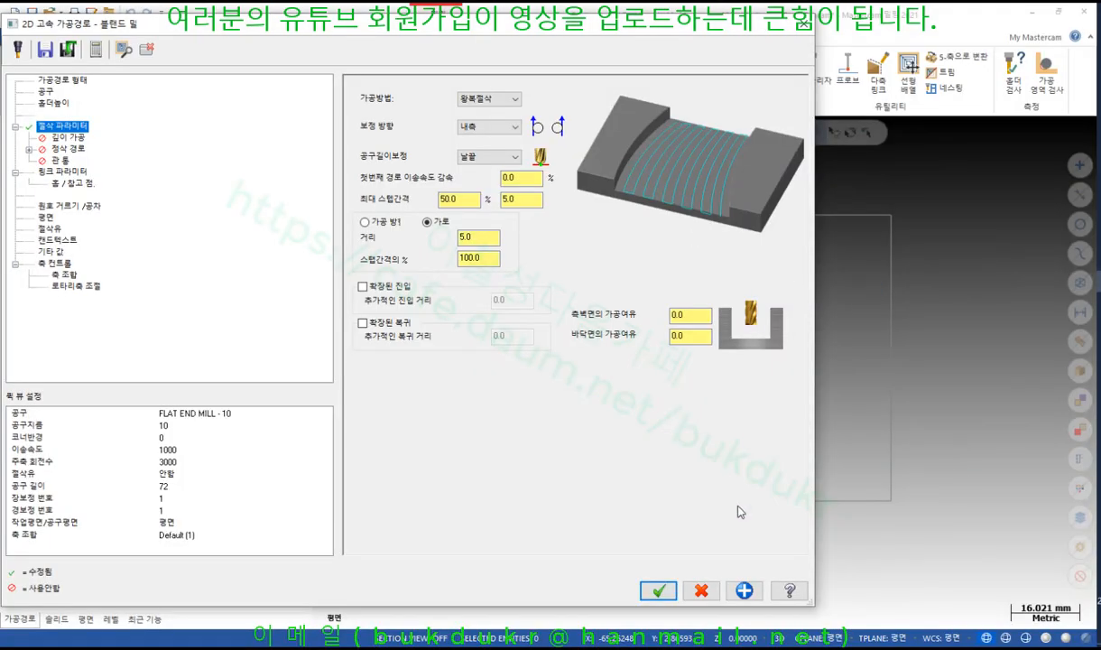
left_click_drag(613, 26, 831, 436)
Regenerate the toolpath with inside compensation, mark the reduced passes, then restore the dialog
left_click(337, 458)
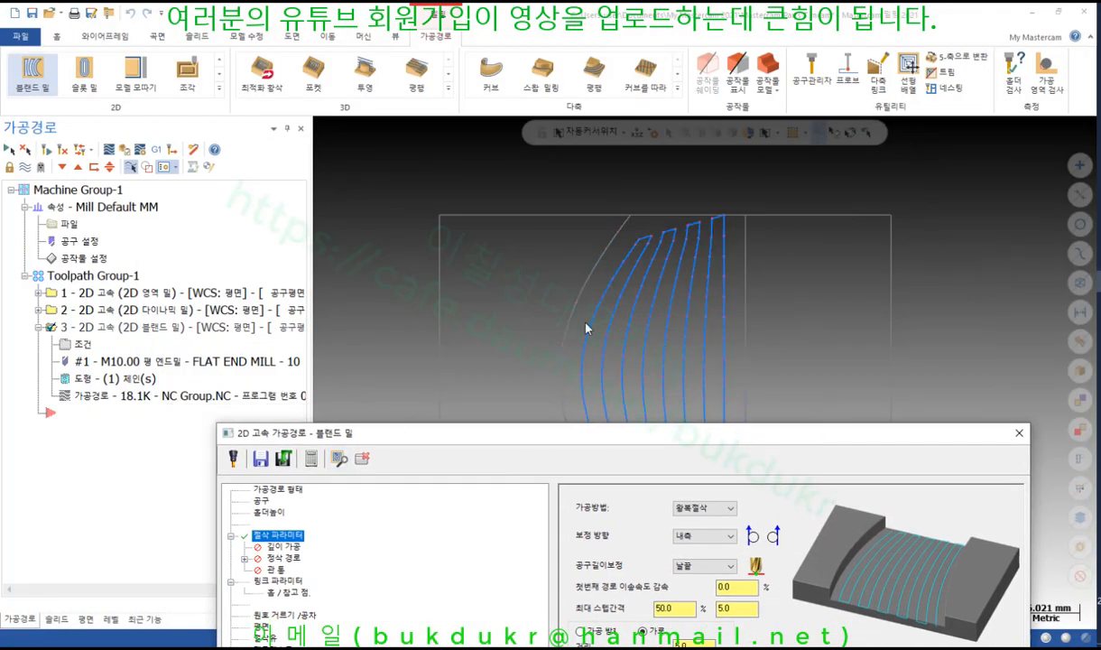
left_click_drag(664, 432, 619, 538)
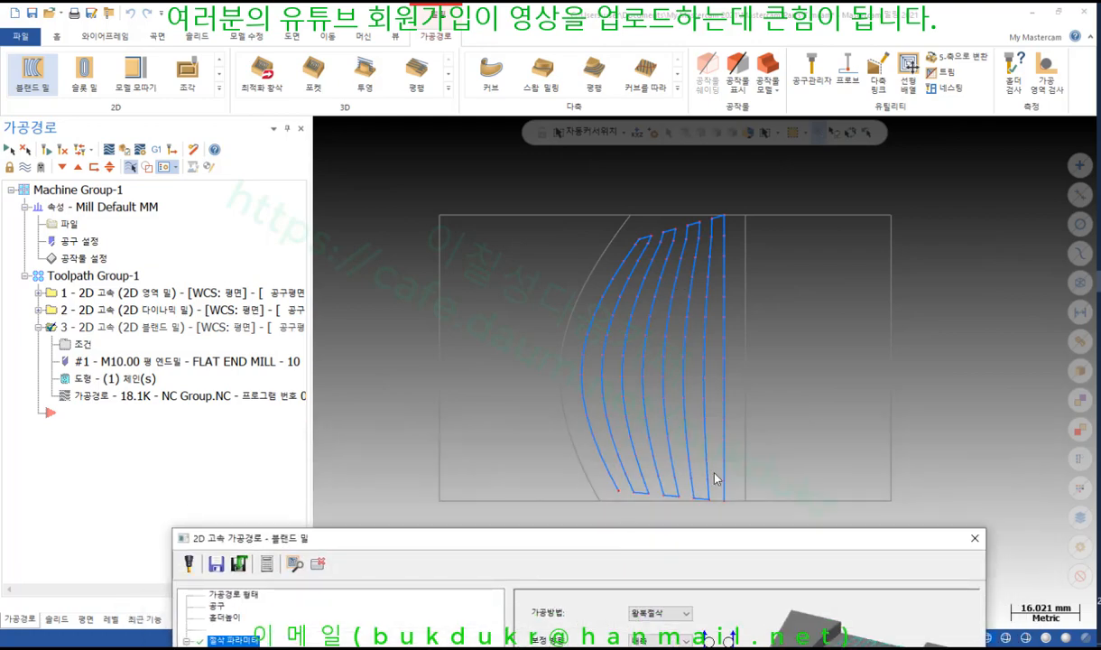
left_click(797, 267)
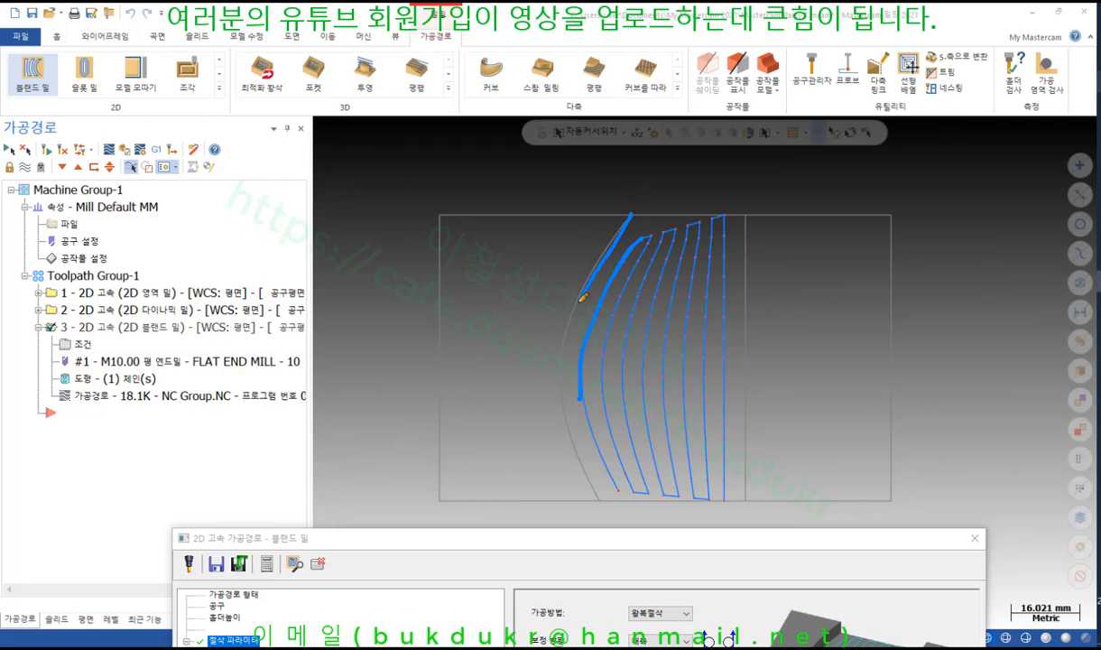
left_click(597, 491)
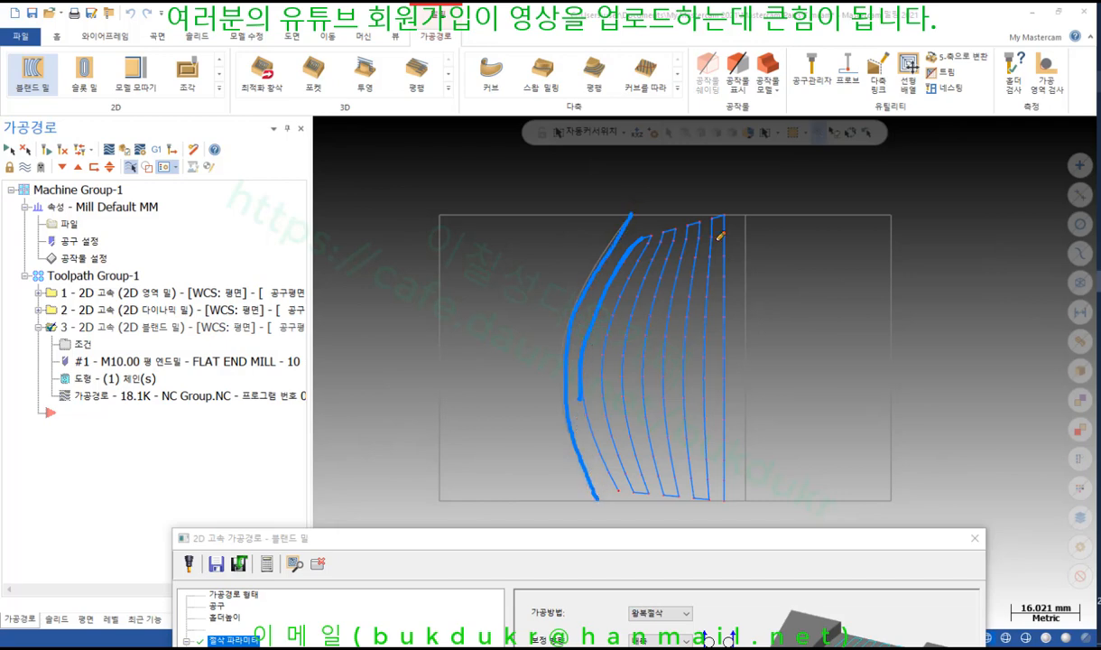
left_click_drag(741, 215, 744, 505)
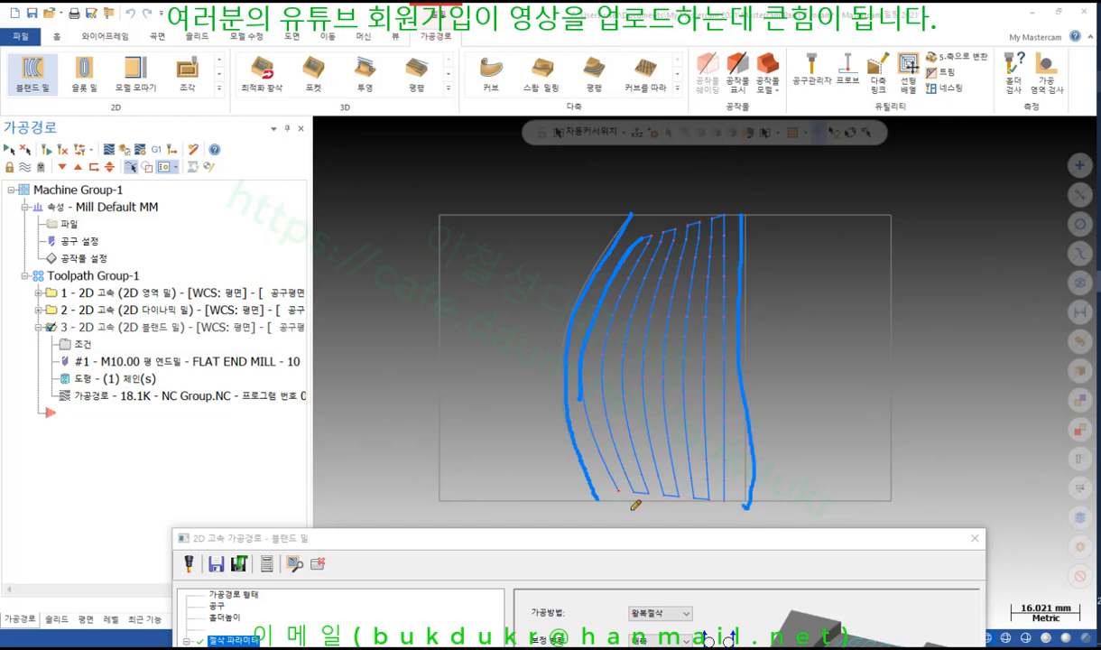
mouse_move(623, 505)
left_mouse_down()
mouse_move(619, 518)
mouse_move(630, 503)
mouse_move(634, 511)
left_mouse_up()
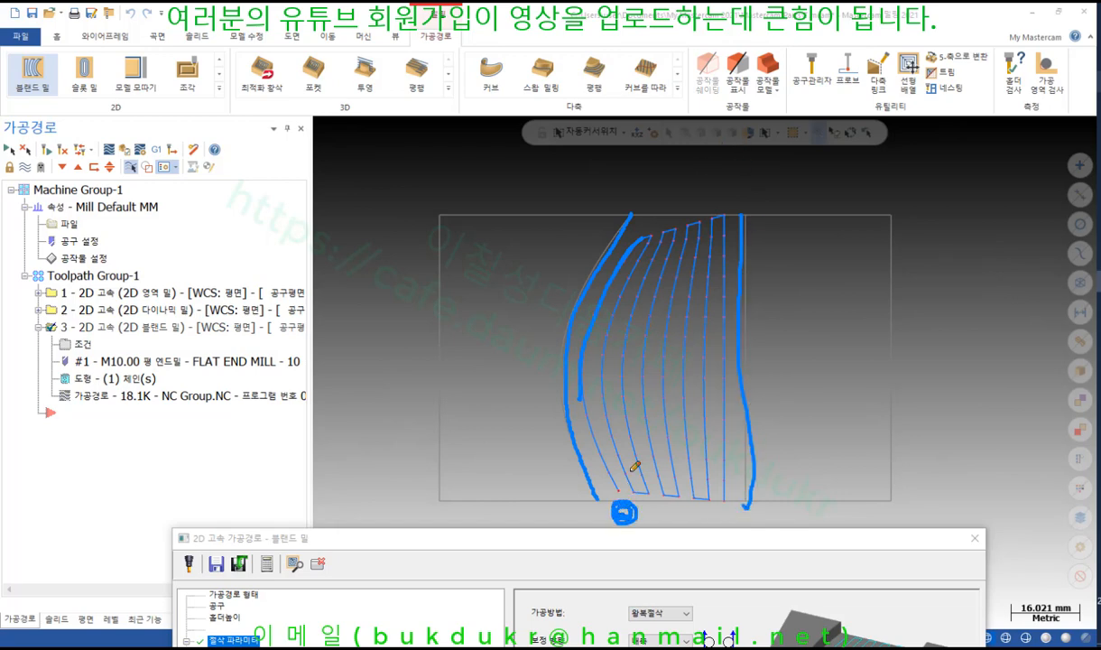
right_click(586, 178)
left_click(632, 331)
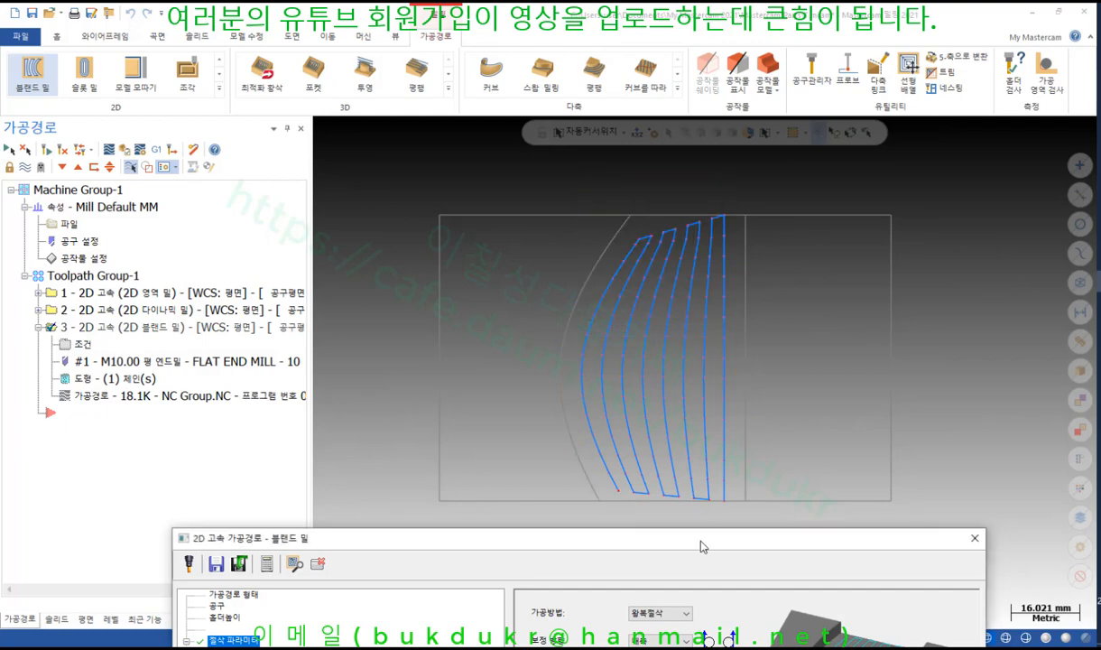
left_click_drag(591, 542, 486, 58)
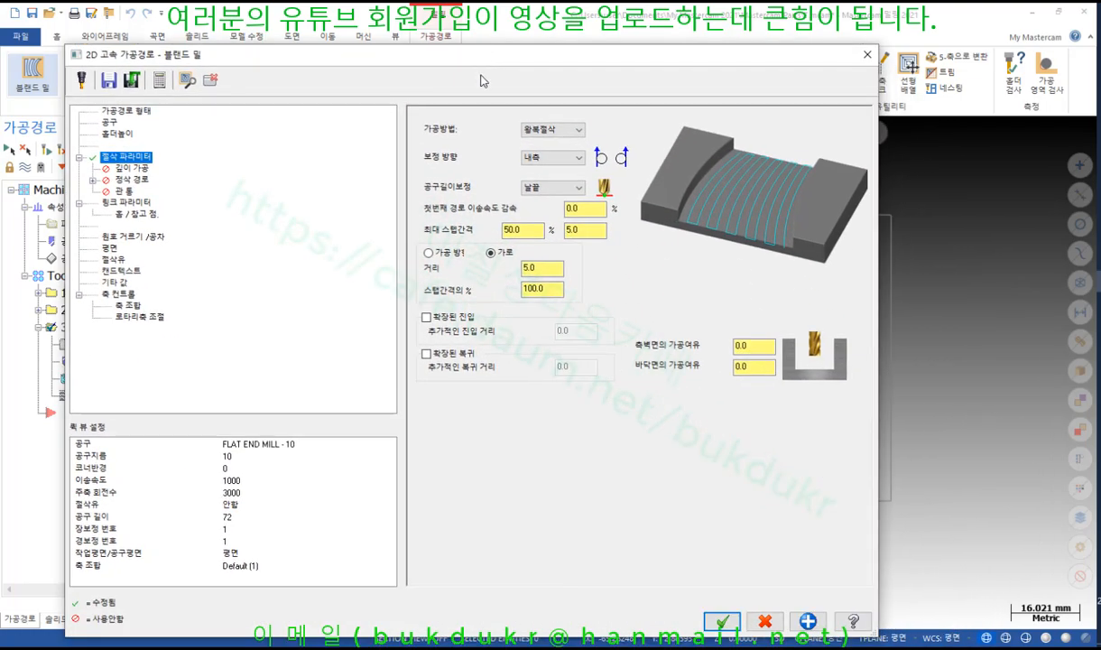
Enable 확장된 진입 and 확장된 복귀, with both additional distances set to 7
left_click(427, 317)
left_click(427, 354)
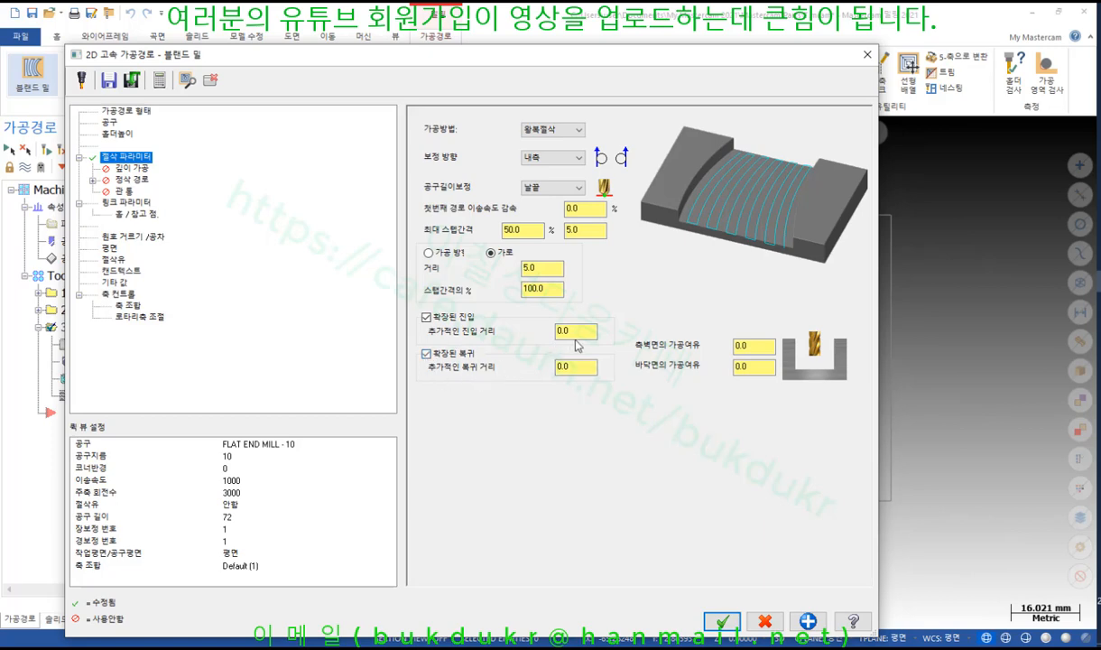
double_click(552, 331)
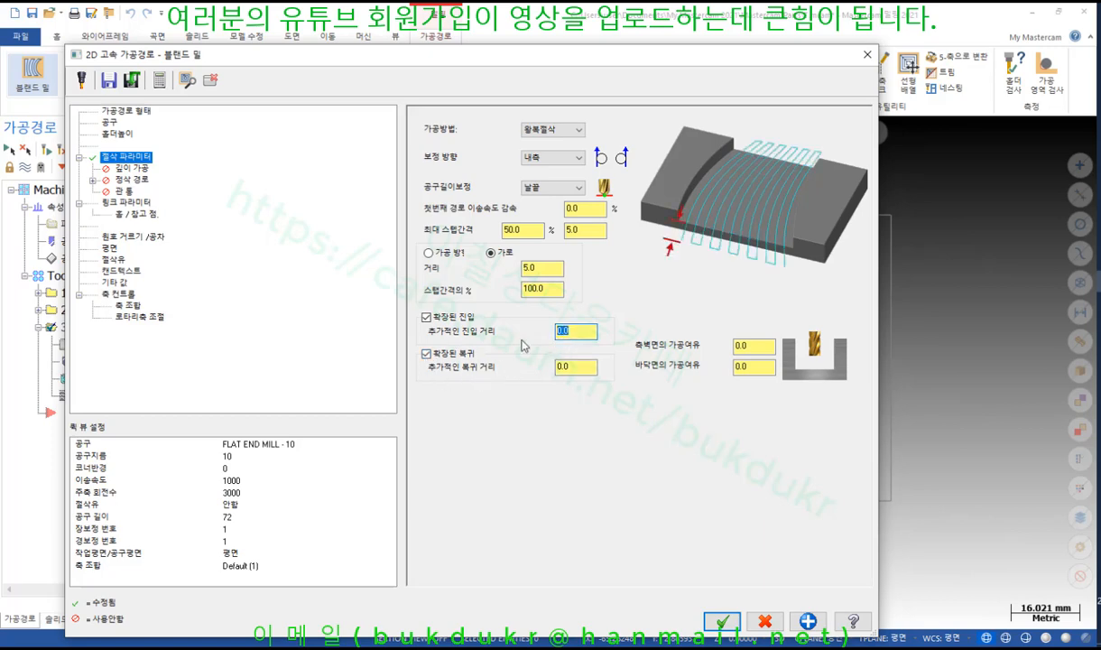
type("7")
key("Tab")
type("7")
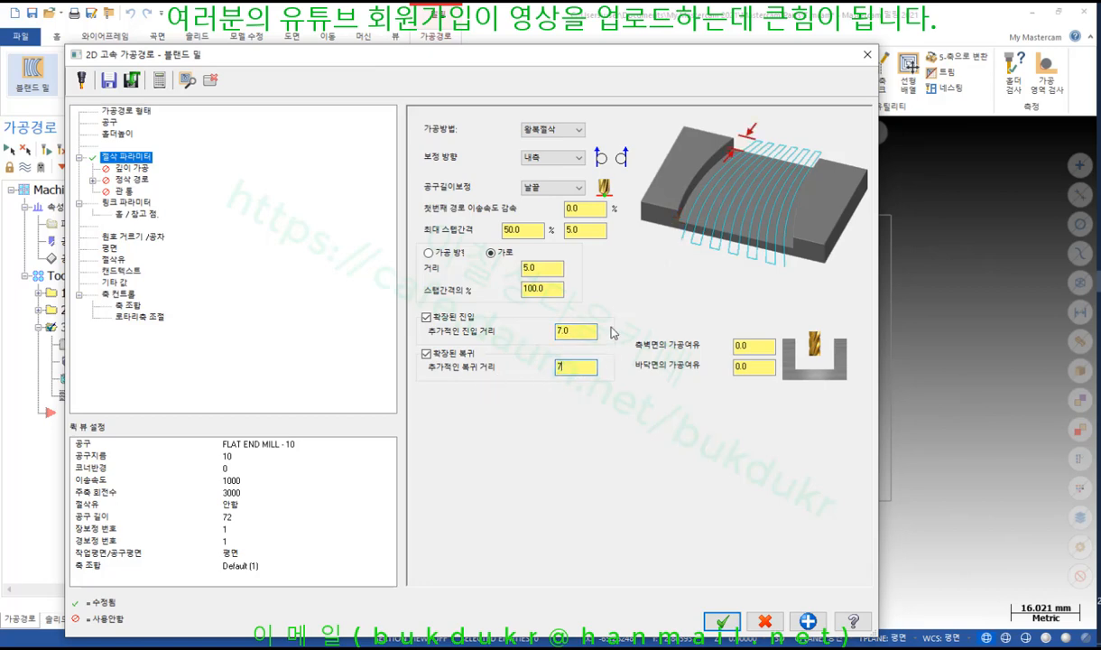
left_click(578, 330)
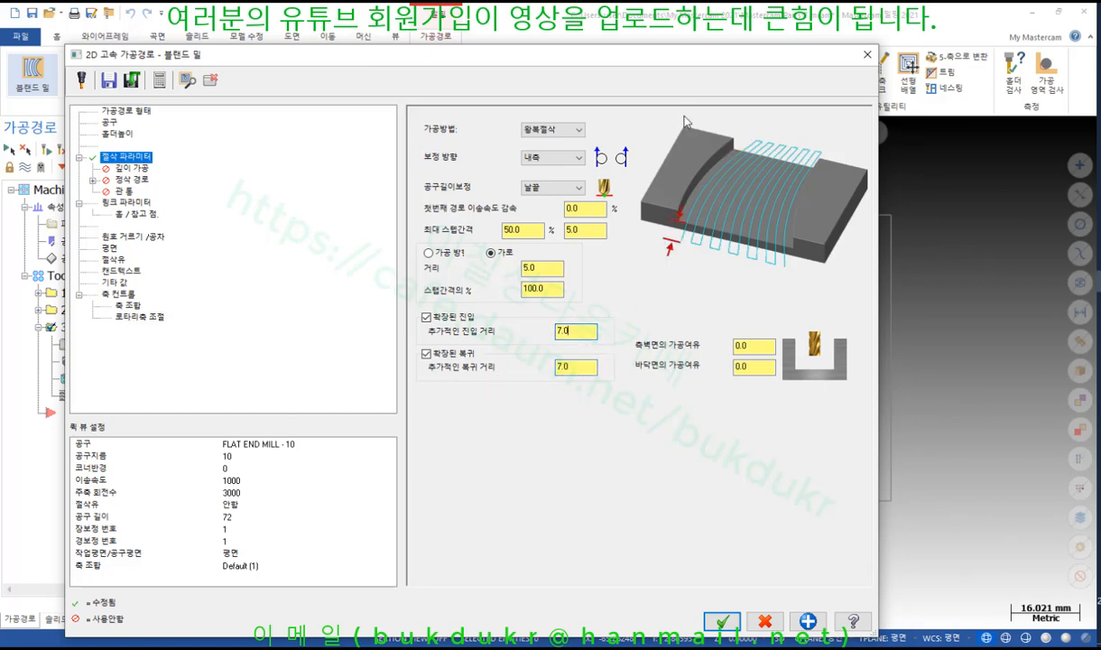
left_click_drag(694, 54, 947, 556)
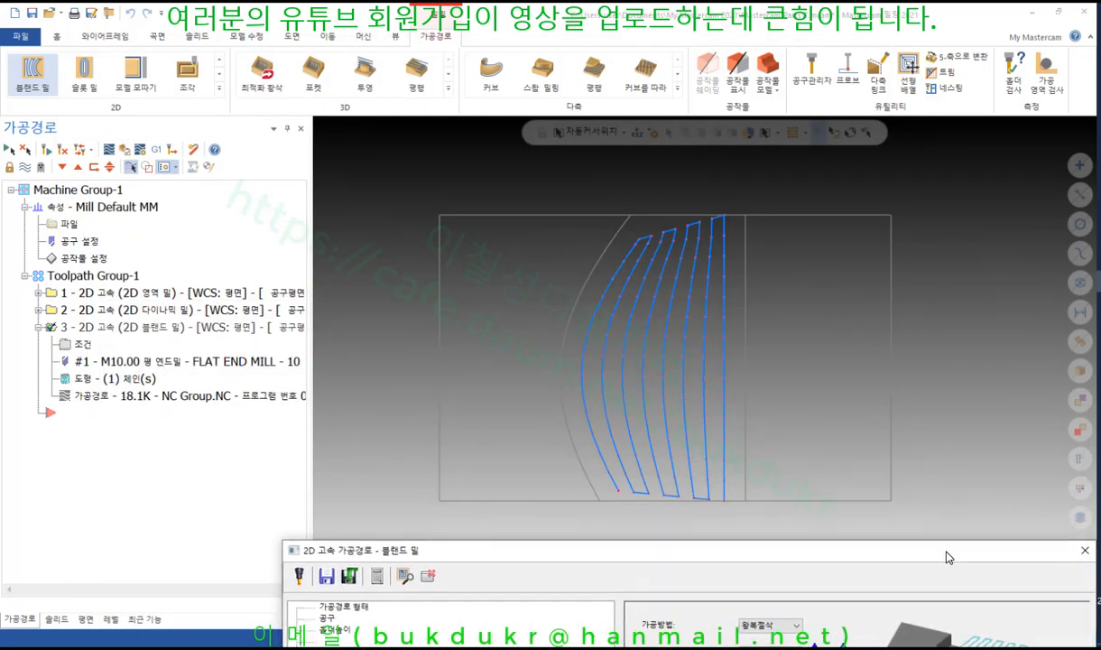
Regenerate the 20.0K toolpath, mark passes running past both edges, then restore the dialog
left_click(405, 577)
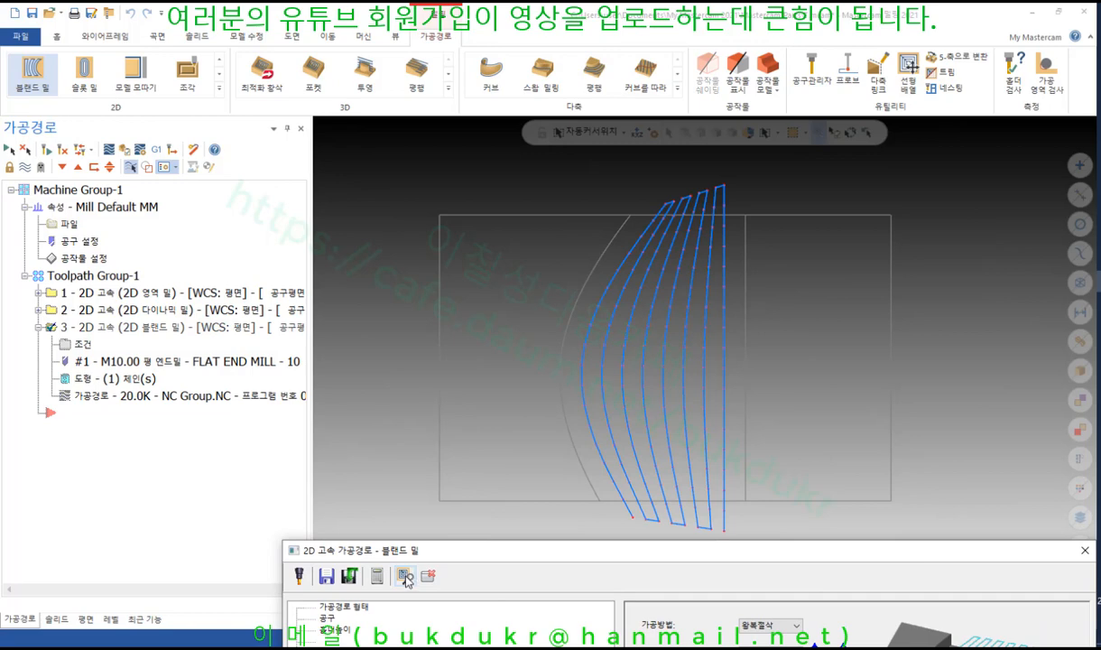
left_click(1099, 79)
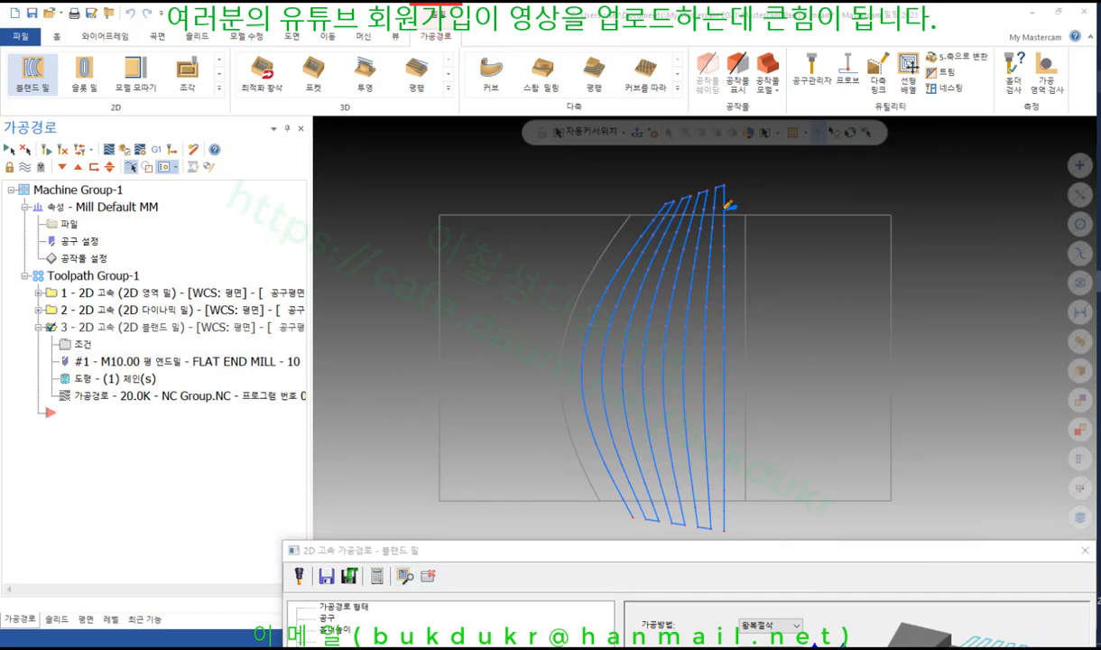
mouse_move(727, 208)
left_mouse_down()
mouse_move(644, 177)
mouse_move(745, 195)
left_mouse_up()
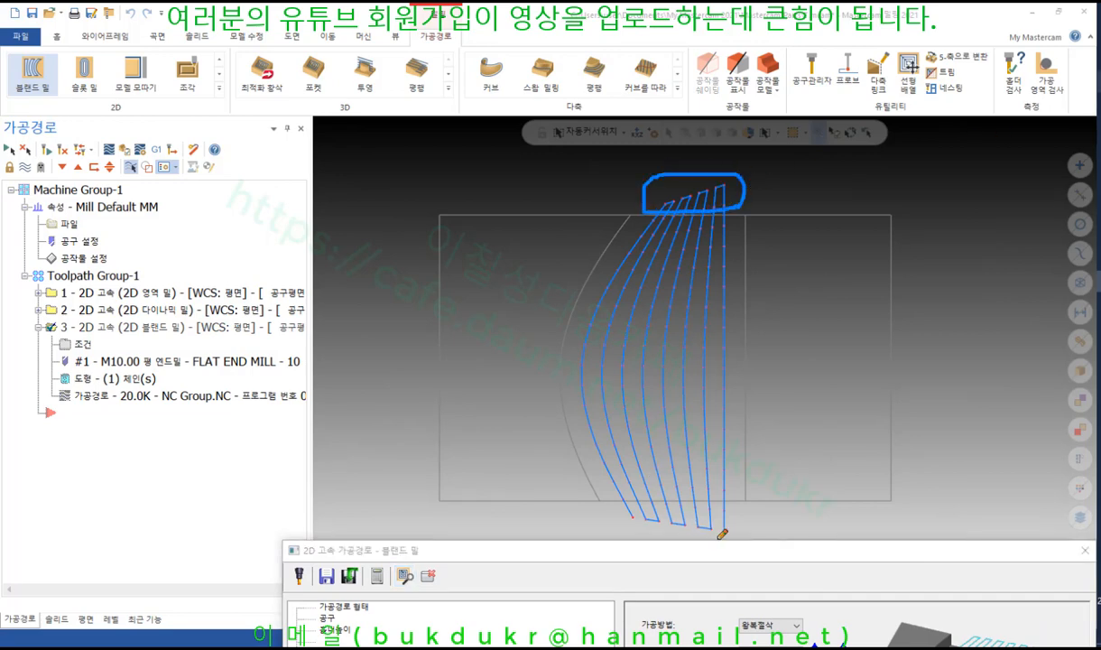
mouse_move(722, 534)
left_mouse_down()
mouse_move(598, 505)
mouse_move(745, 515)
mouse_move(717, 537)
left_mouse_up()
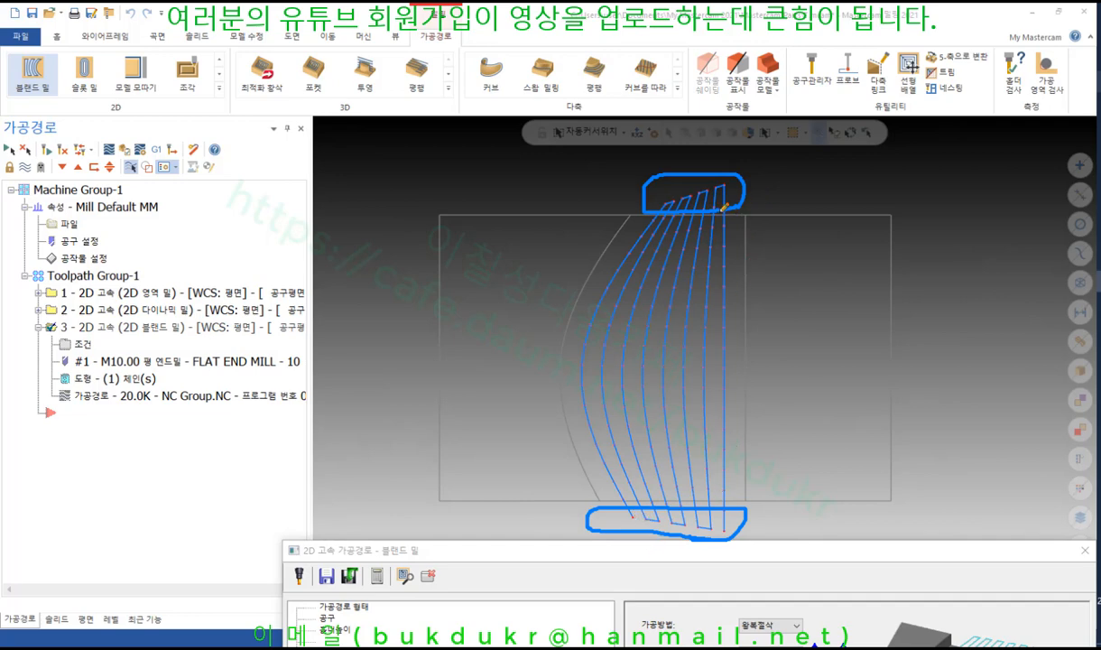
mouse_move(651, 167)
left_mouse_down()
mouse_move(641, 180)
mouse_move(655, 205)
mouse_move(696, 197)
left_mouse_up()
right_click(910, 219)
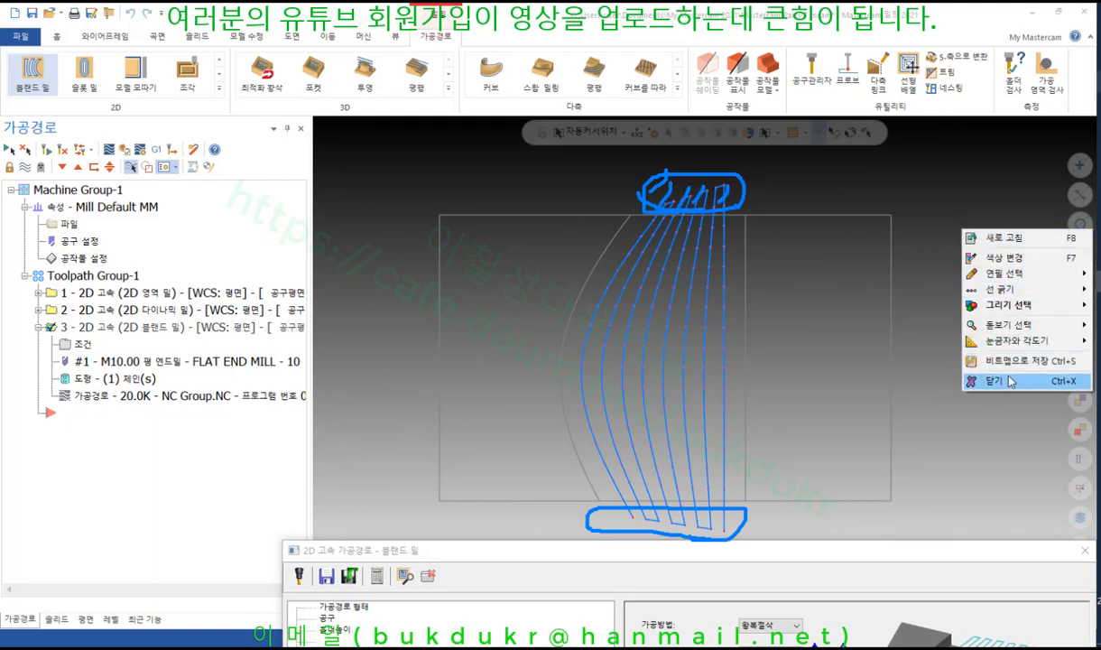
left_click(988, 365)
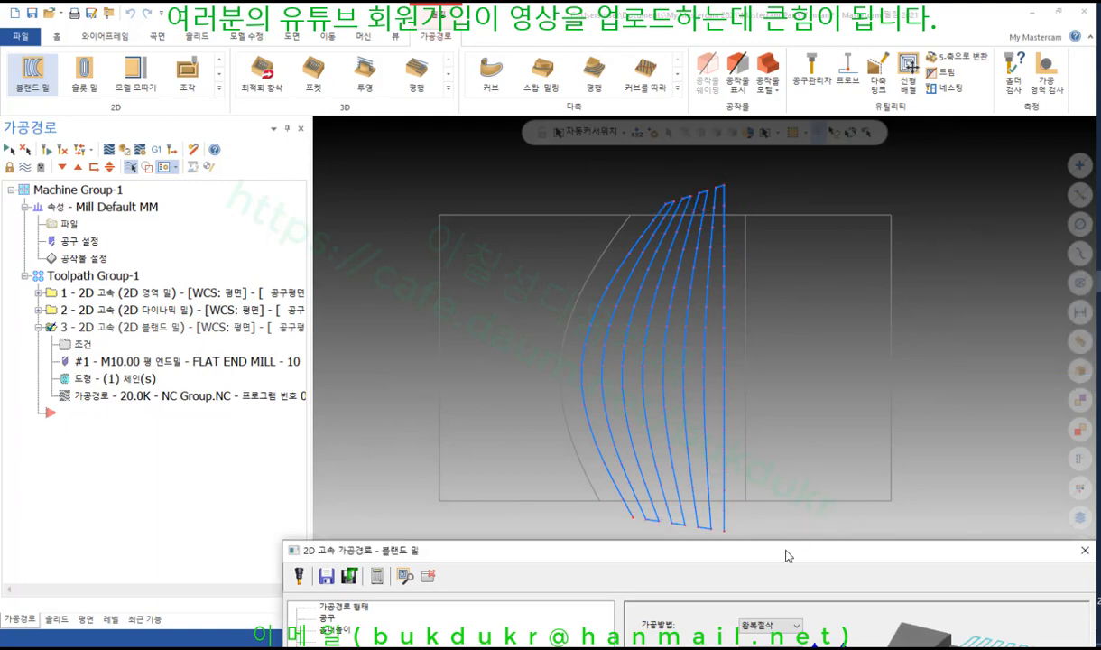
left_click_drag(785, 555, 512, 52)
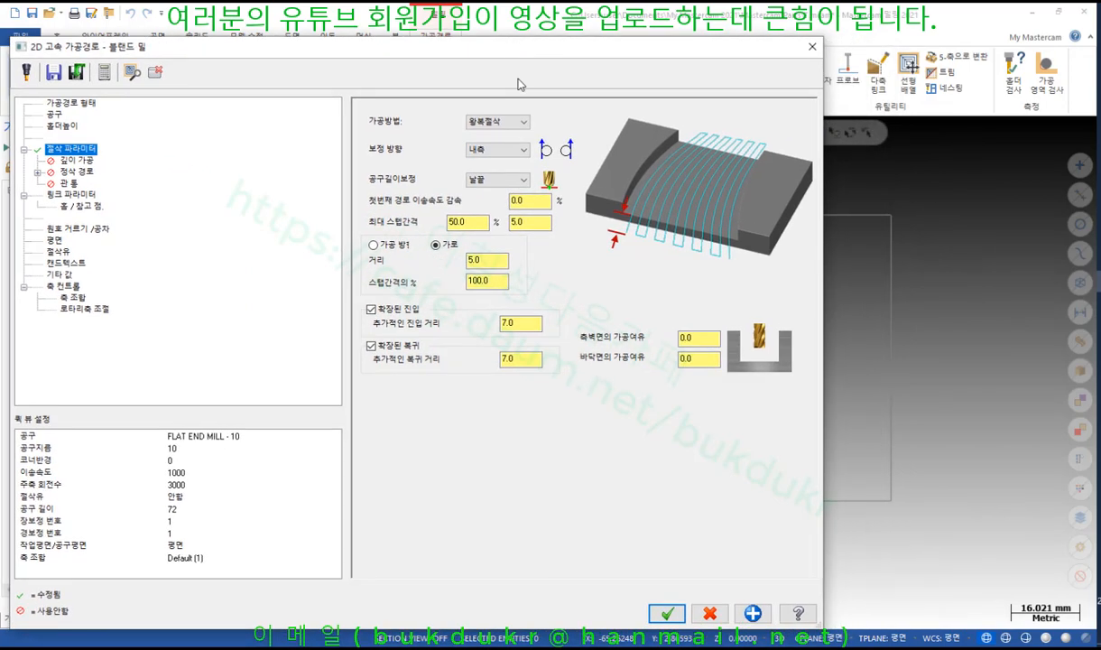
Shift the dialog aside, annotate the current curved passes, then clear the marks
left_click_drag(702, 47, 502, 38)
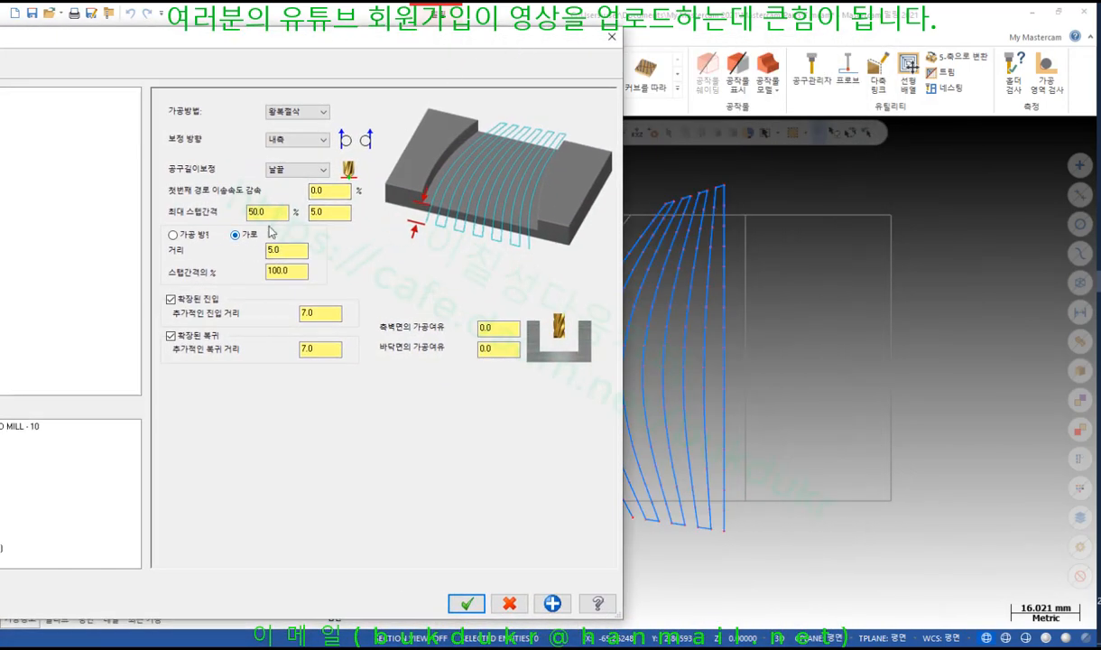
left_click_drag(562, 42, 514, 46)
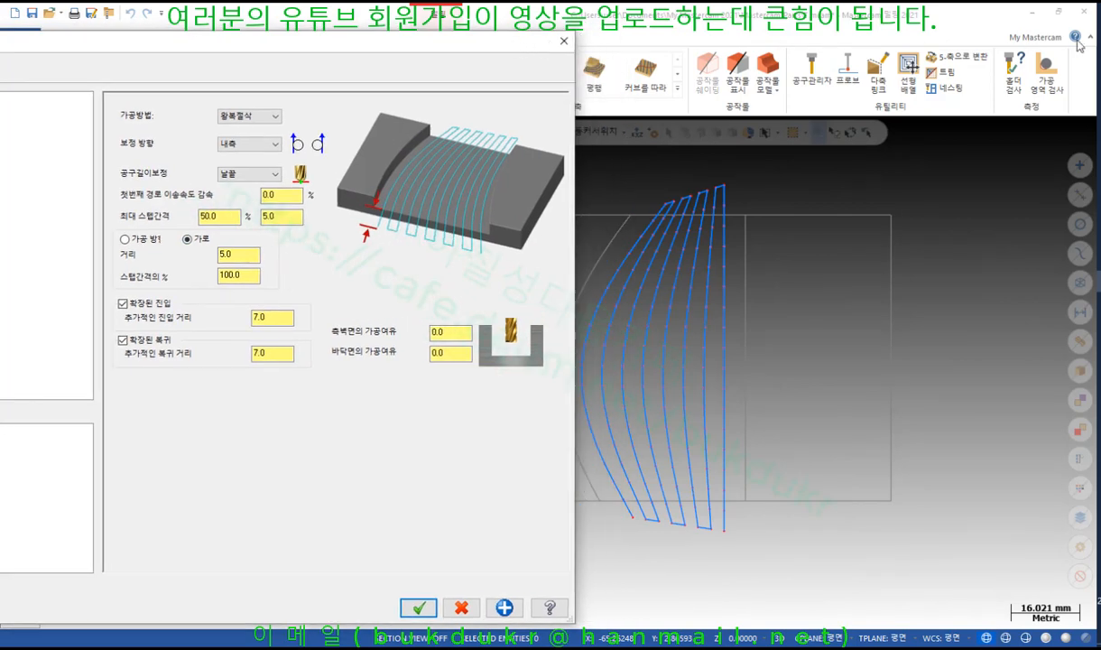
left_click_drag(752, 199, 729, 508)
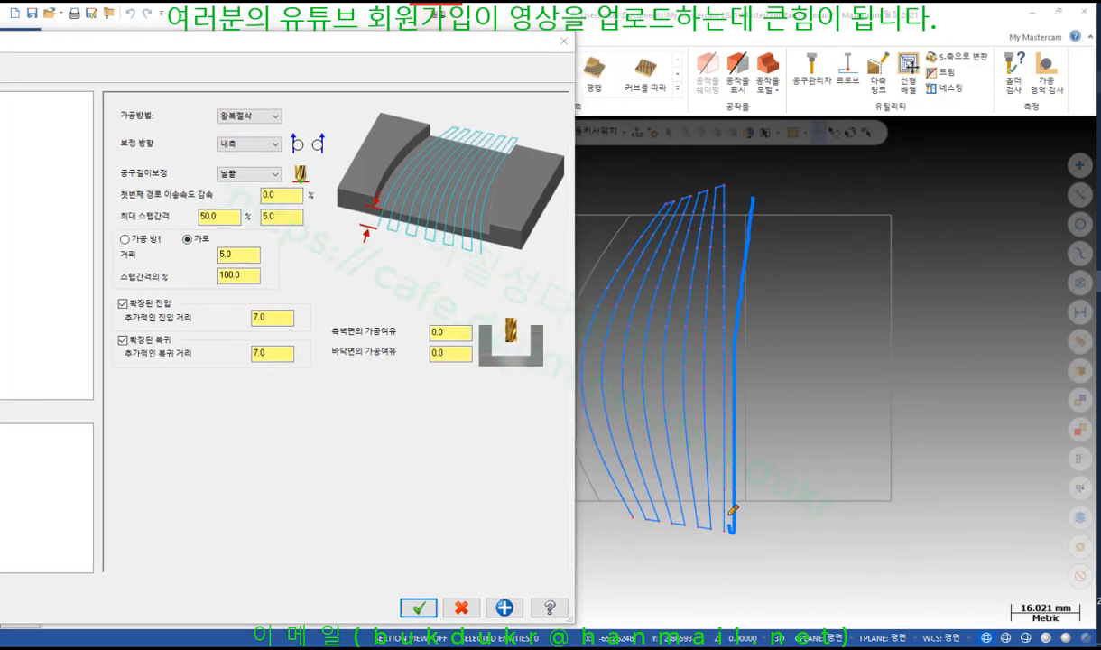
mouse_move(734, 209)
left_mouse_down()
mouse_move(722, 496)
mouse_move(712, 504)
mouse_move(710, 435)
left_mouse_up()
left_click_drag(709, 230, 694, 520)
right_click(872, 268)
left_click(957, 423)
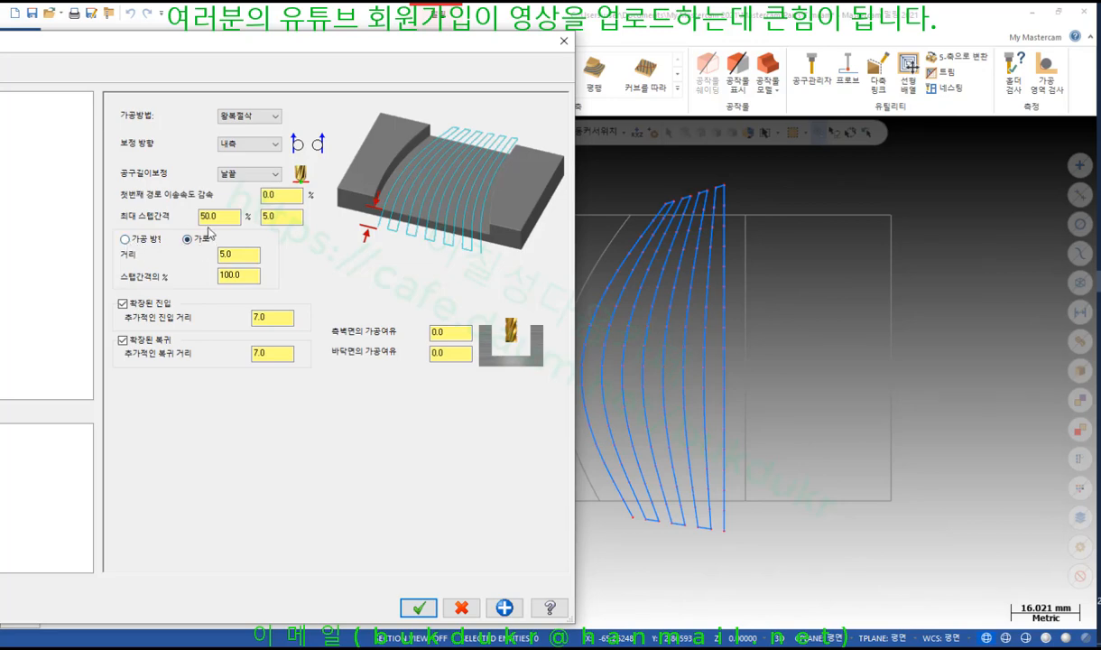
Switch to 가공 방향1, regenerate the 12.6K zigzag preview, and accept the parameters
left_click(125, 238)
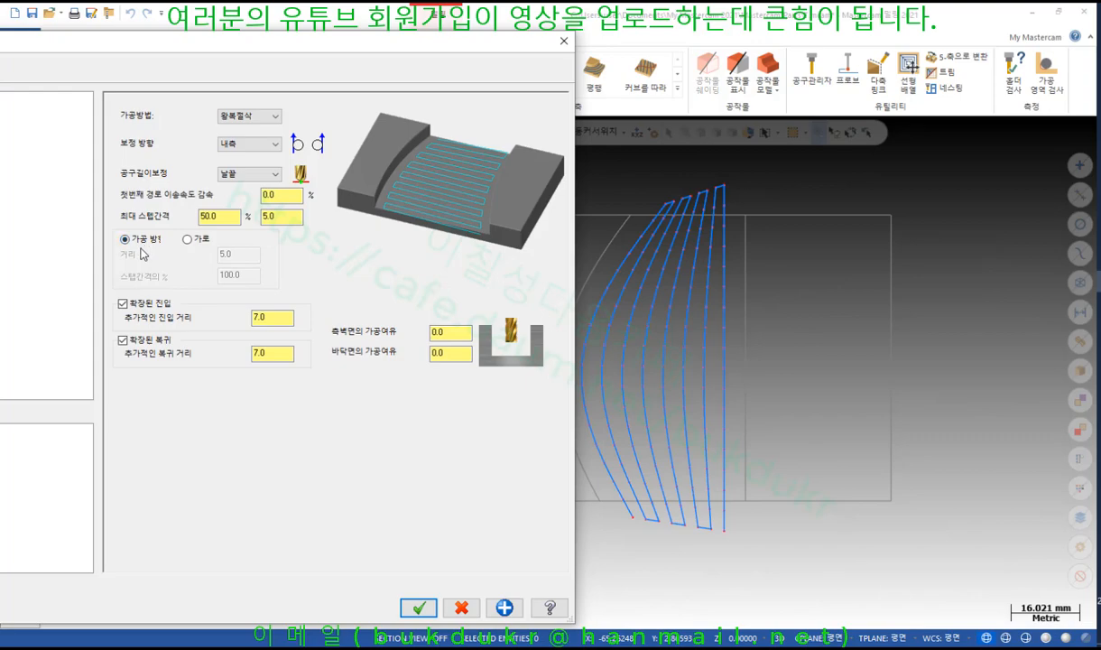
left_click_drag(183, 46, 713, 566)
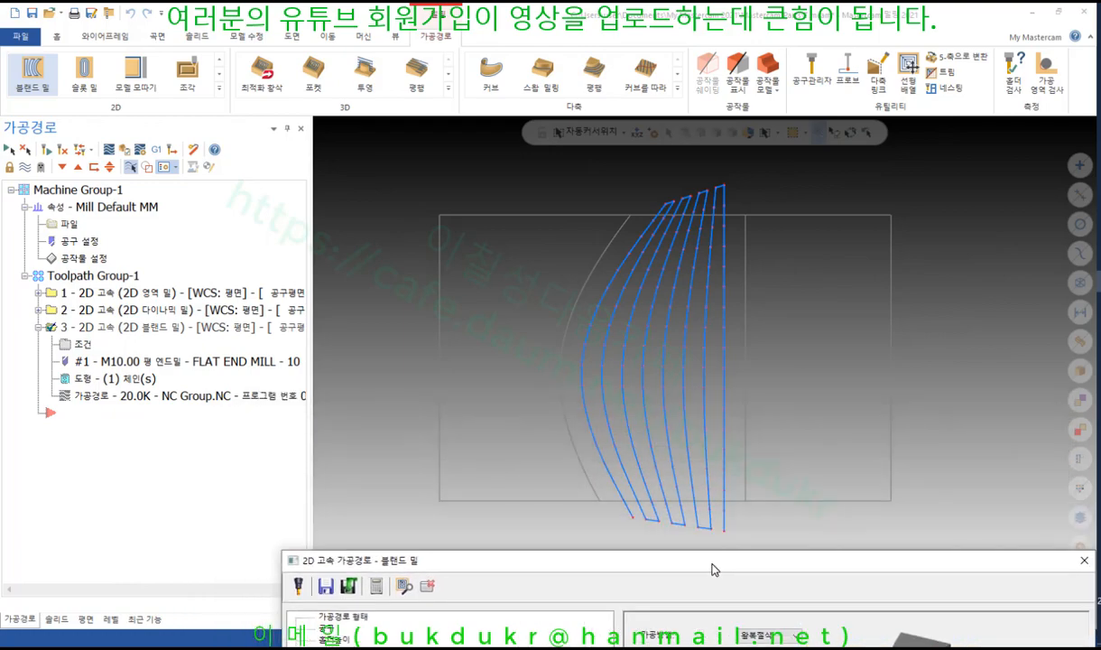
left_click(407, 584)
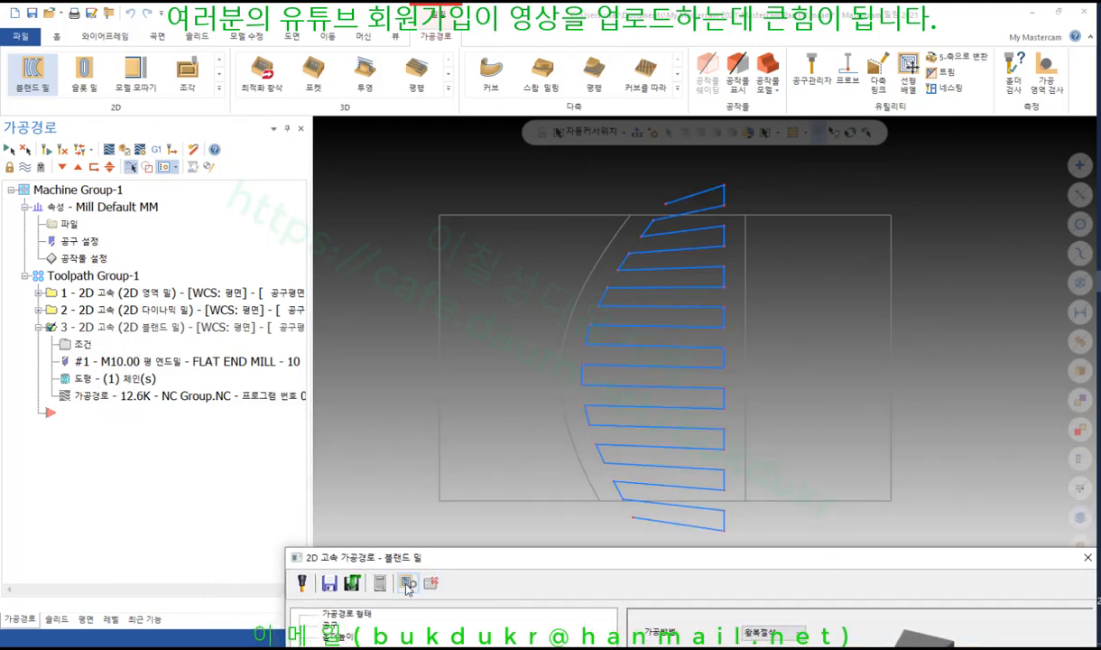
left_click_drag(508, 561, 250, 50)
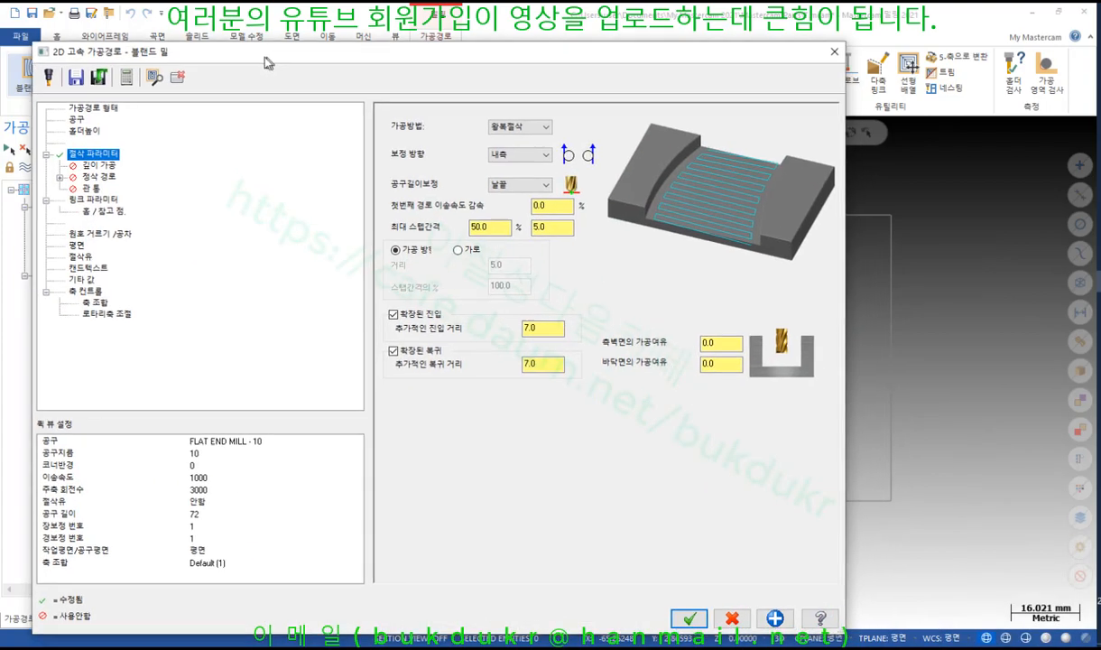
left_click(680, 616)
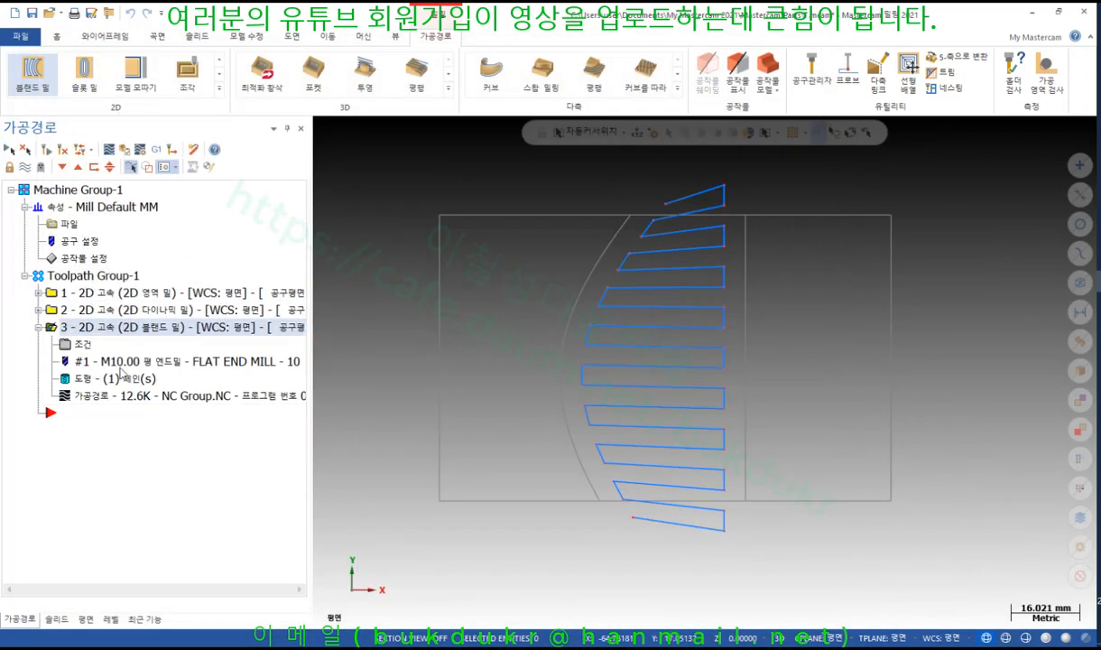
left_click(93, 396)
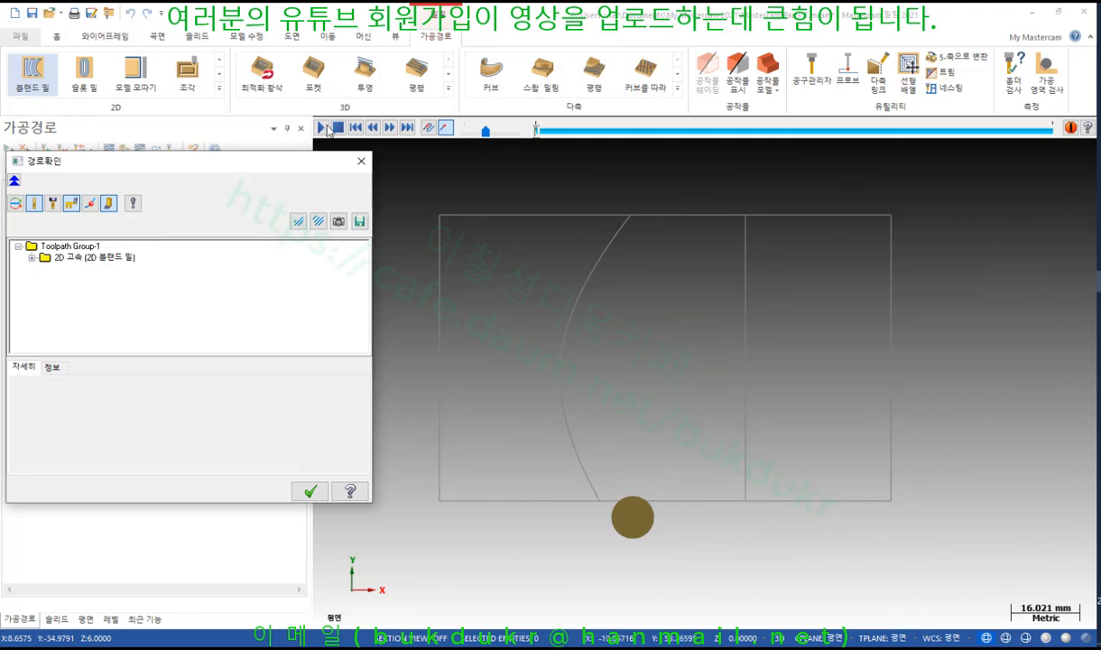
left_click(322, 129)
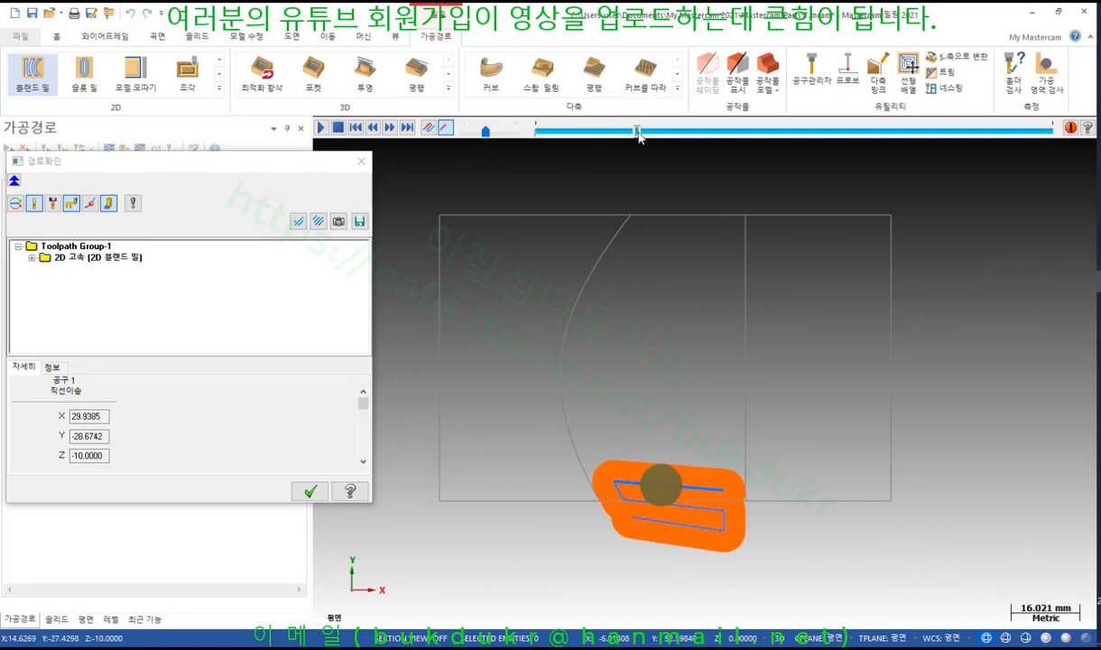
left_click_drag(639, 132, 1020, 160)
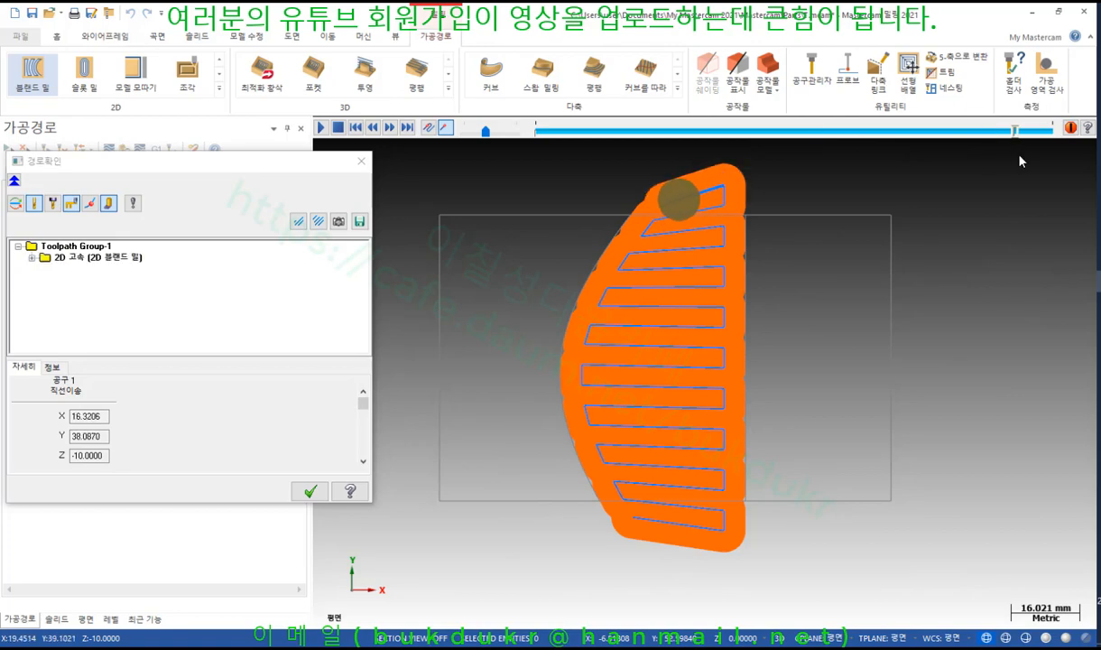
scroll(778, 298, "up", 5)
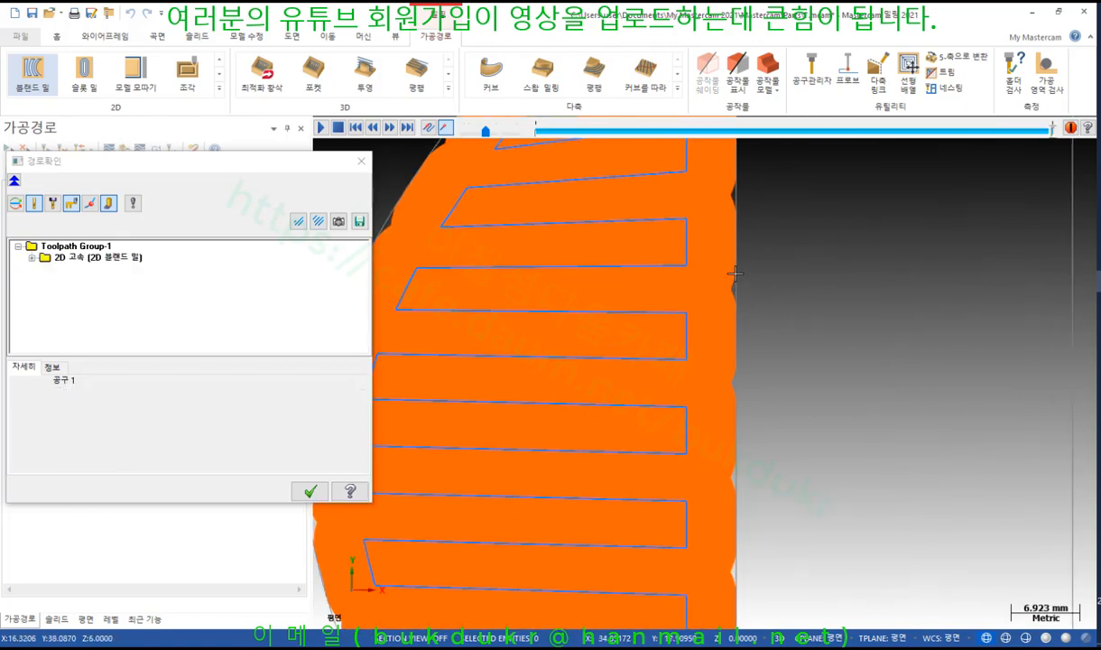
scroll(736, 272, "up", 6)
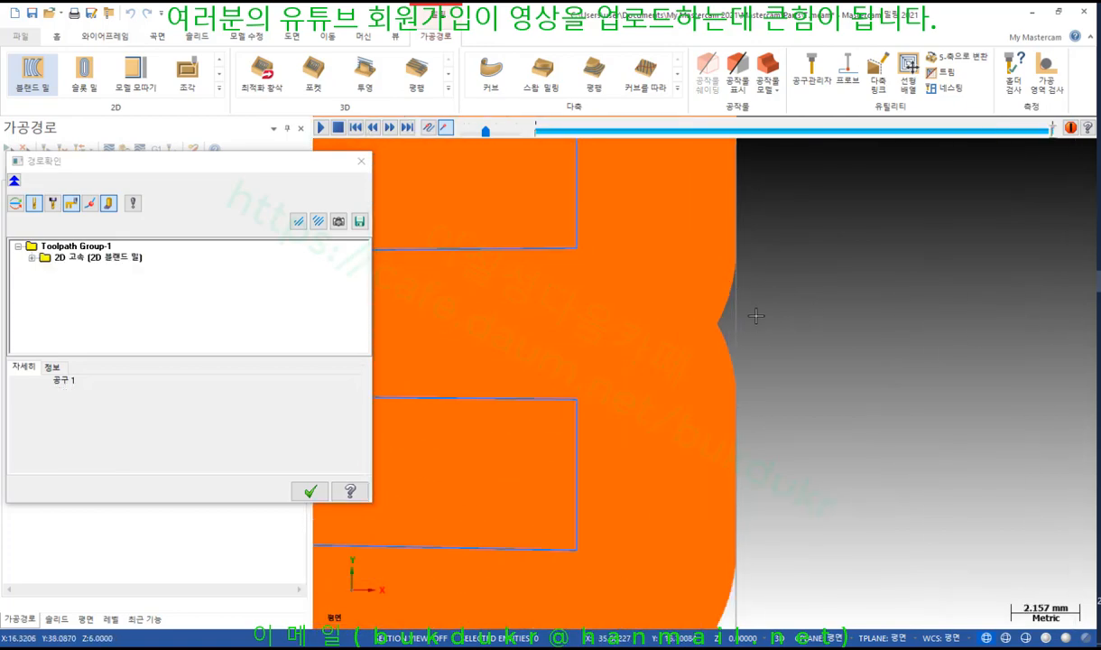
scroll(762, 271, "down", 8)
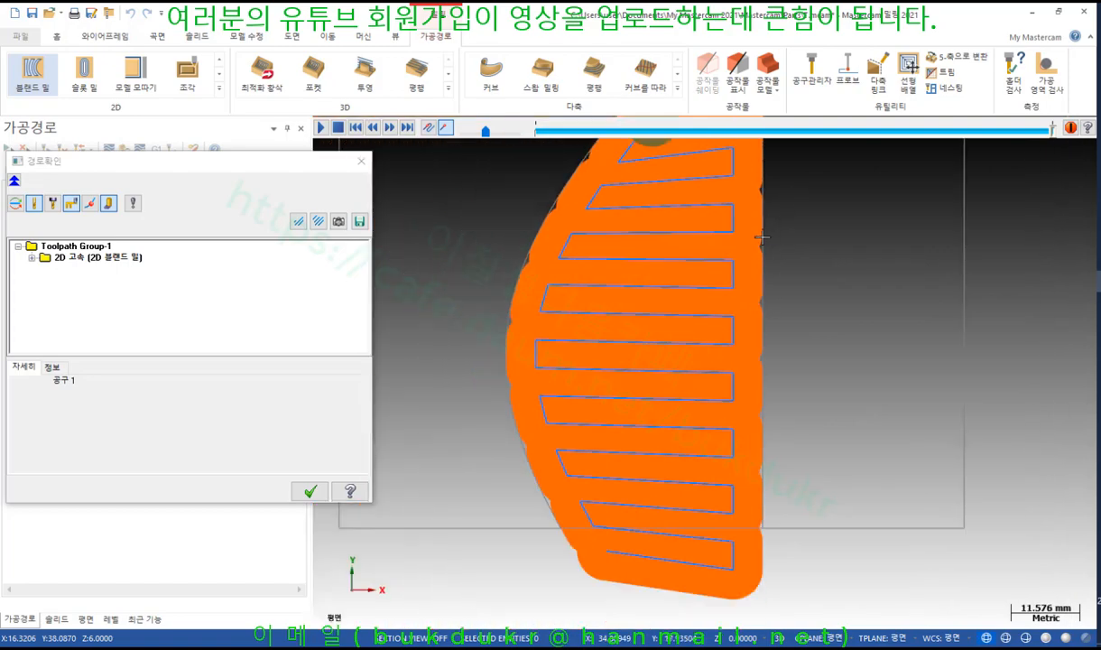
scroll(699, 352, "down", 2)
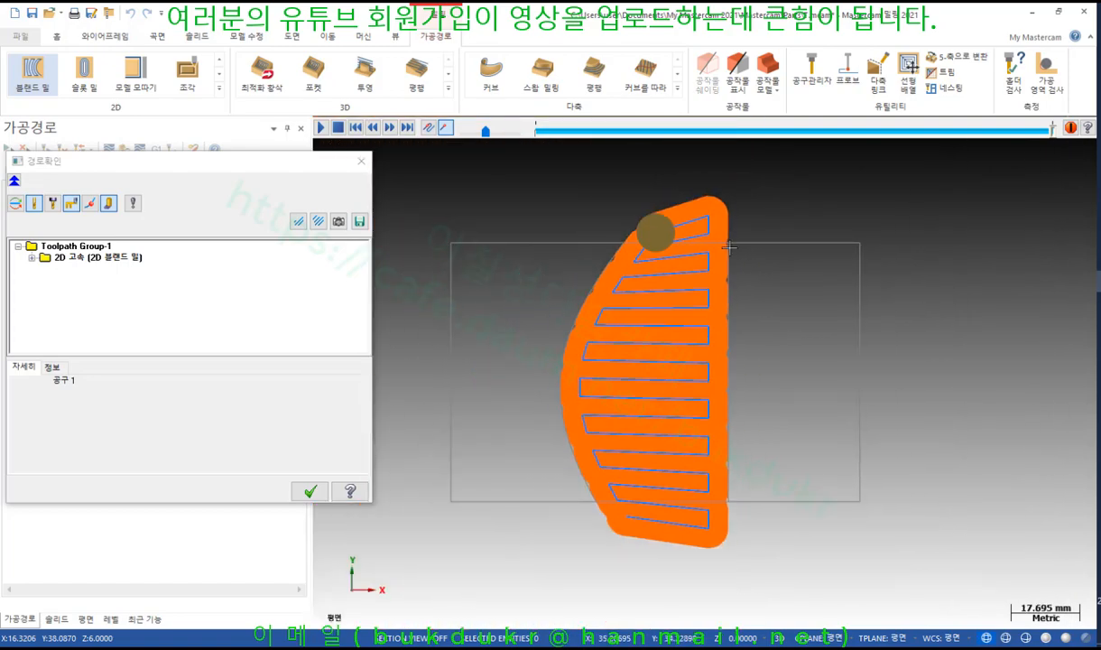
left_click(321, 493)
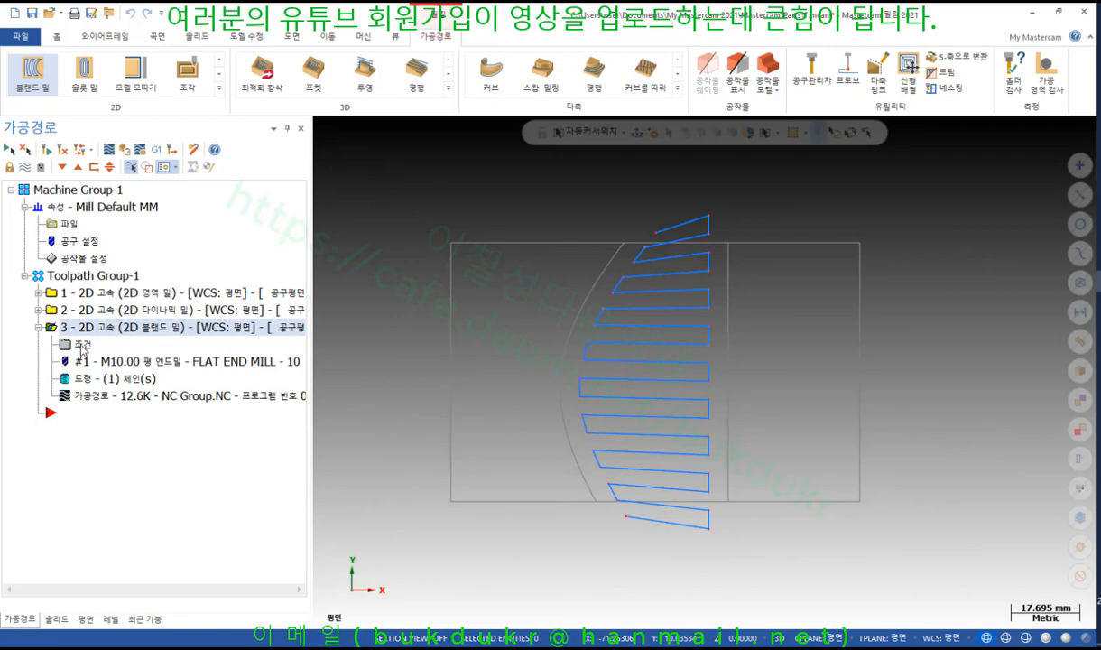
Reopen the blend mill parameters and change the additional entry distance to 10
left_click(81, 346)
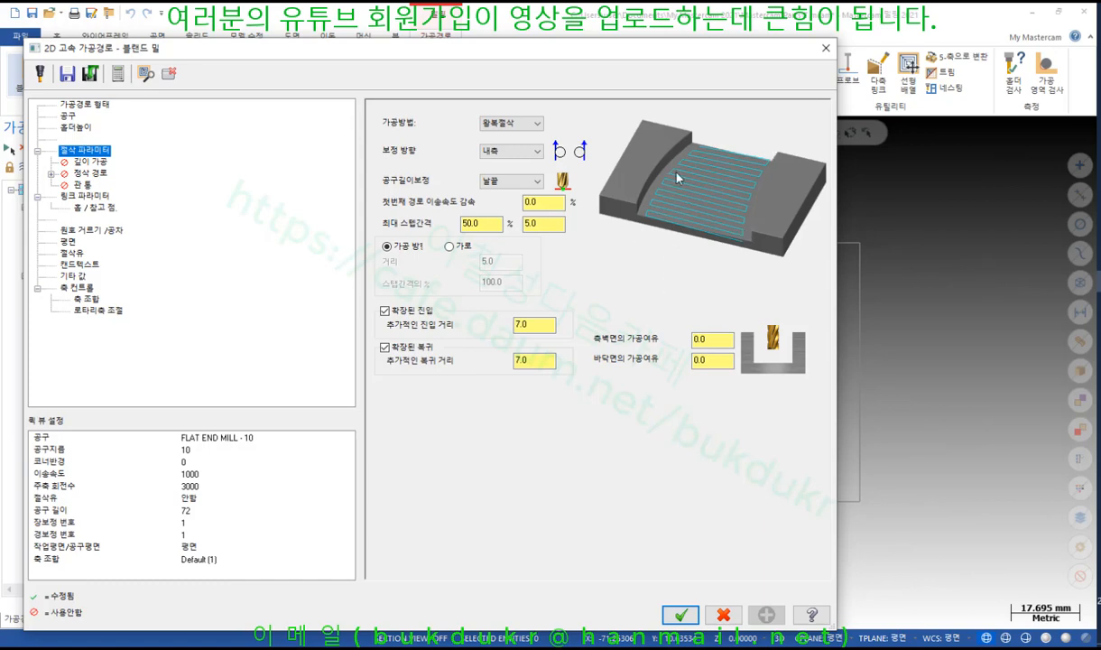
left_click(535, 360)
left_click_drag(535, 323, 461, 324)
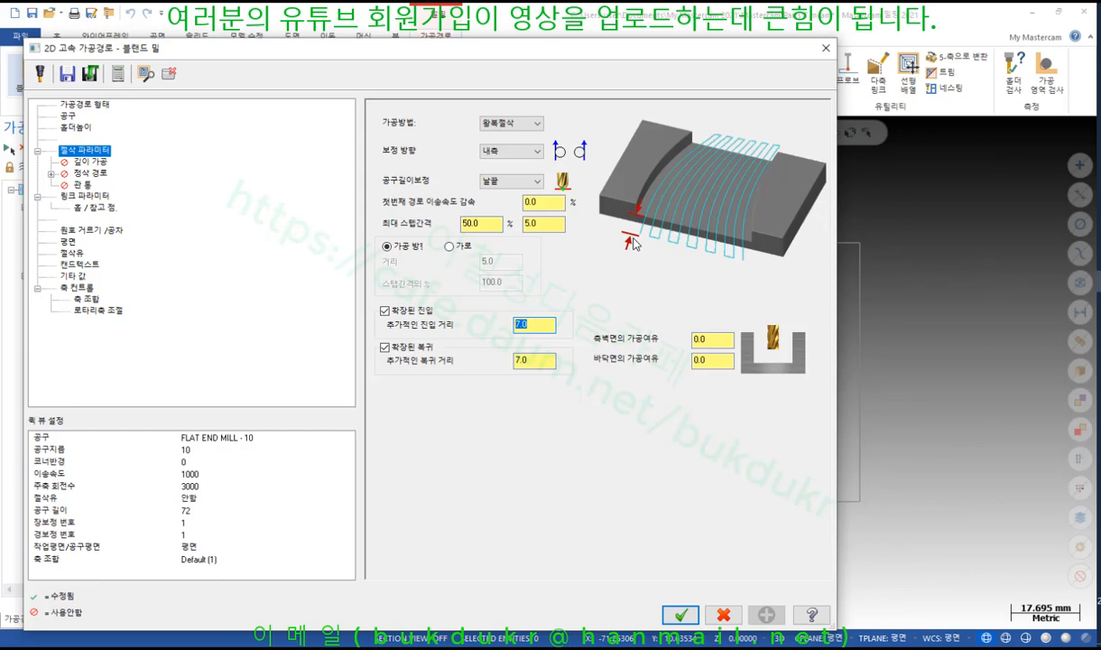
type("10")
Regenerate the preview with the longer entry, circle its lower start point, and restore the dialog
left_click_drag(564, 52, 767, 583)
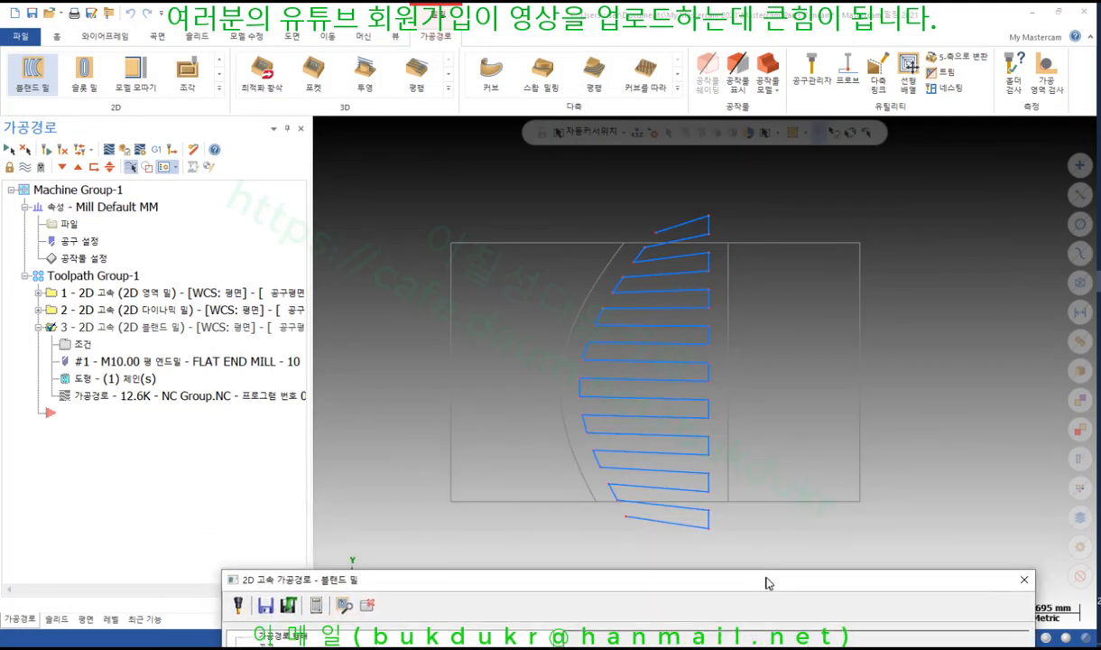
left_click(343, 606)
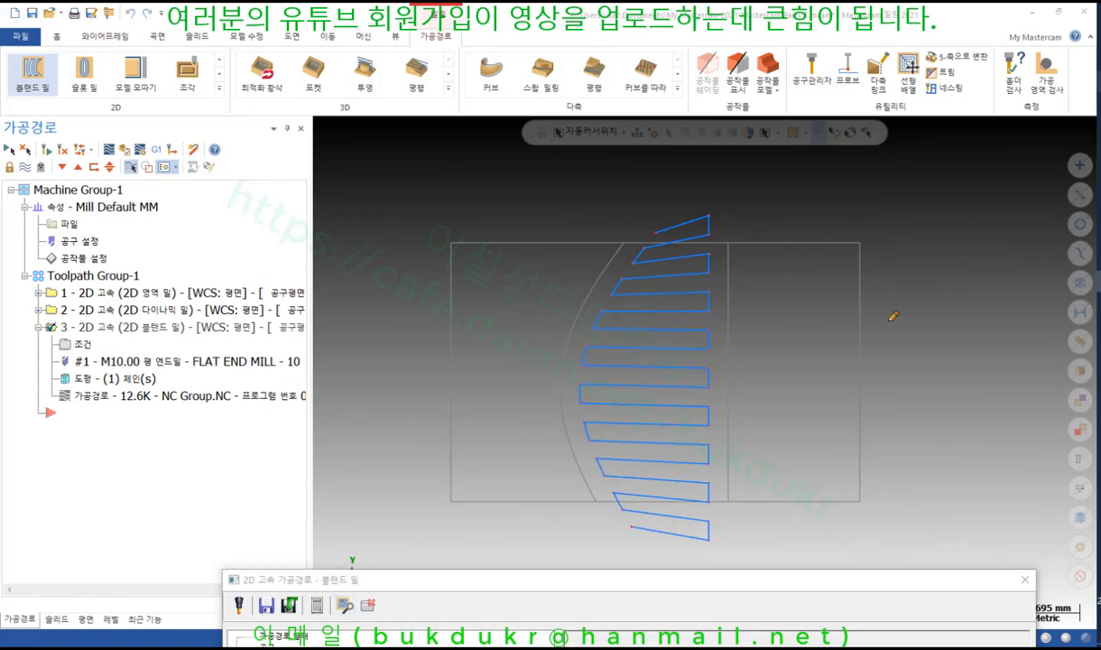
mouse_move(636, 540)
left_mouse_down()
mouse_move(610, 530)
mouse_move(626, 511)
left_mouse_up()
right_click(749, 351)
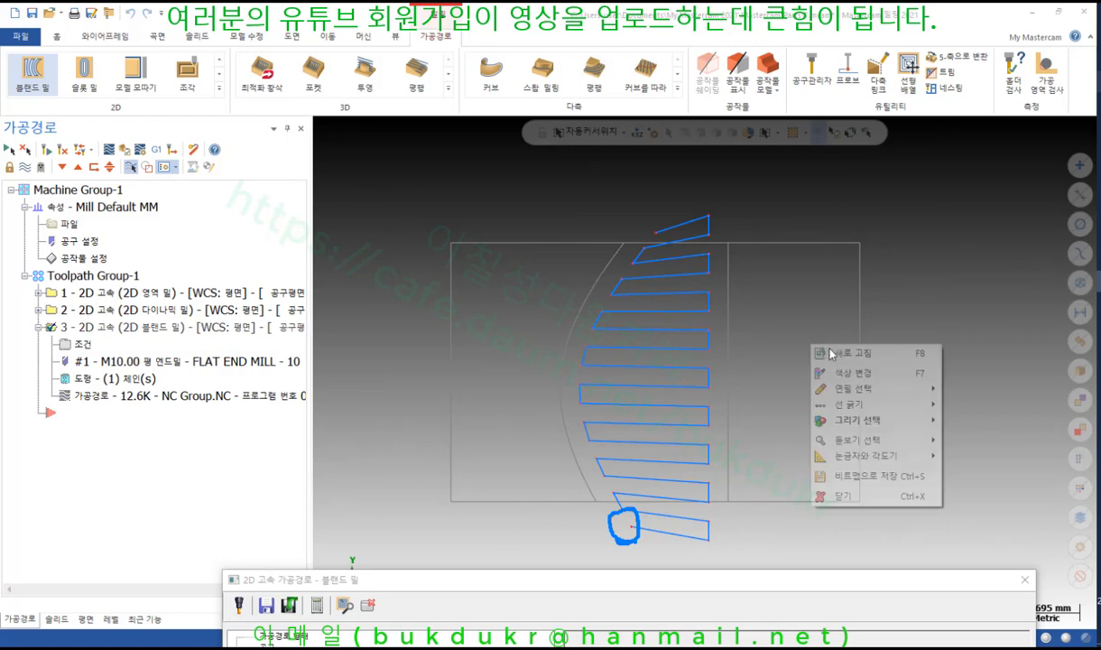
left_click(845, 495)
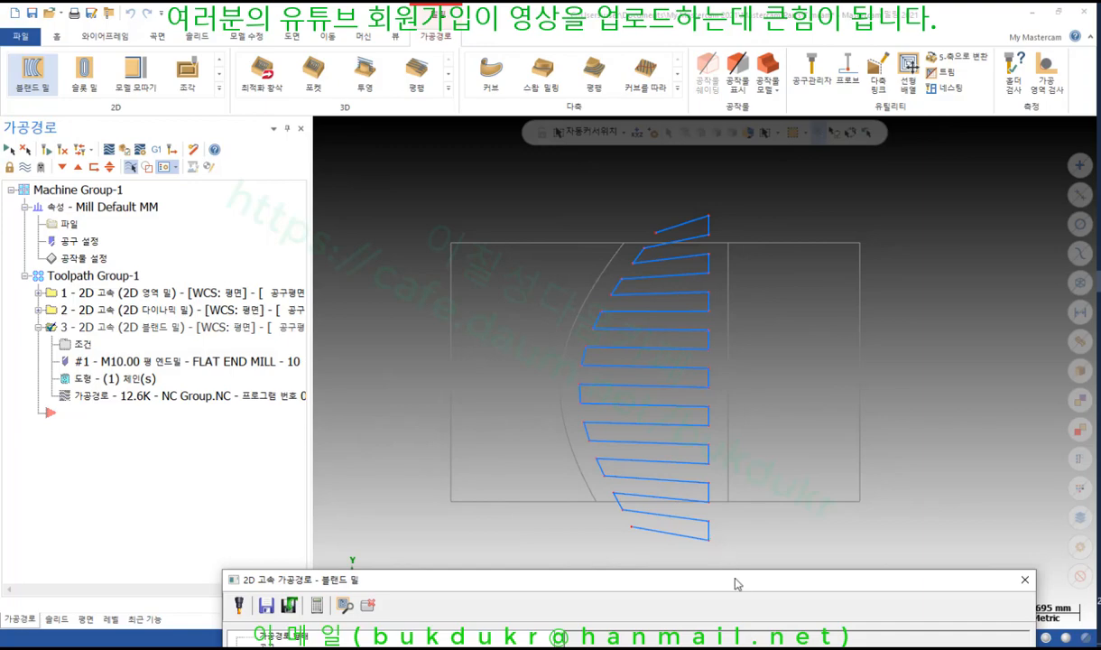
left_click_drag(735, 578, 541, 35)
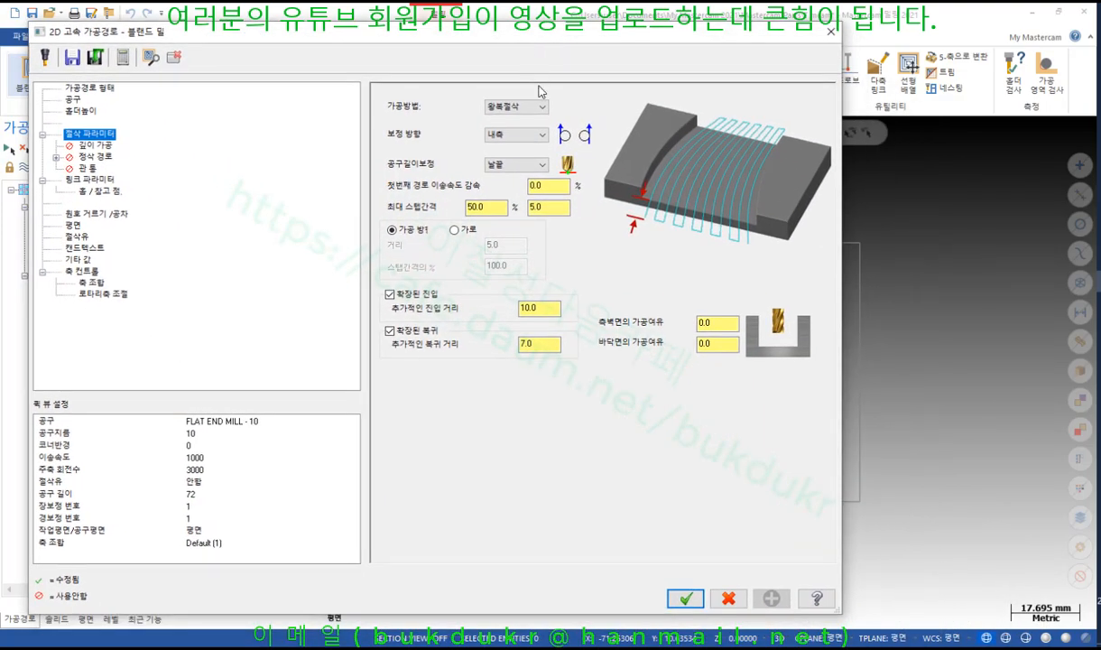
Enable finish passes with a spacing of 0.5 and return to cutting parameters
left_click(96, 145)
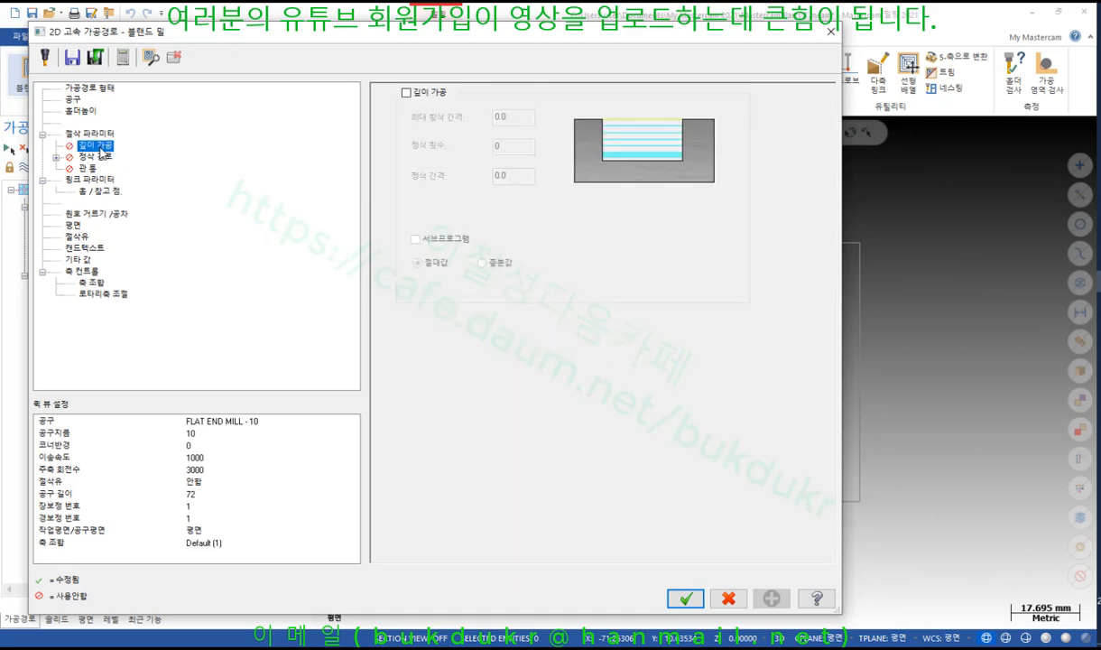
left_click(96, 156)
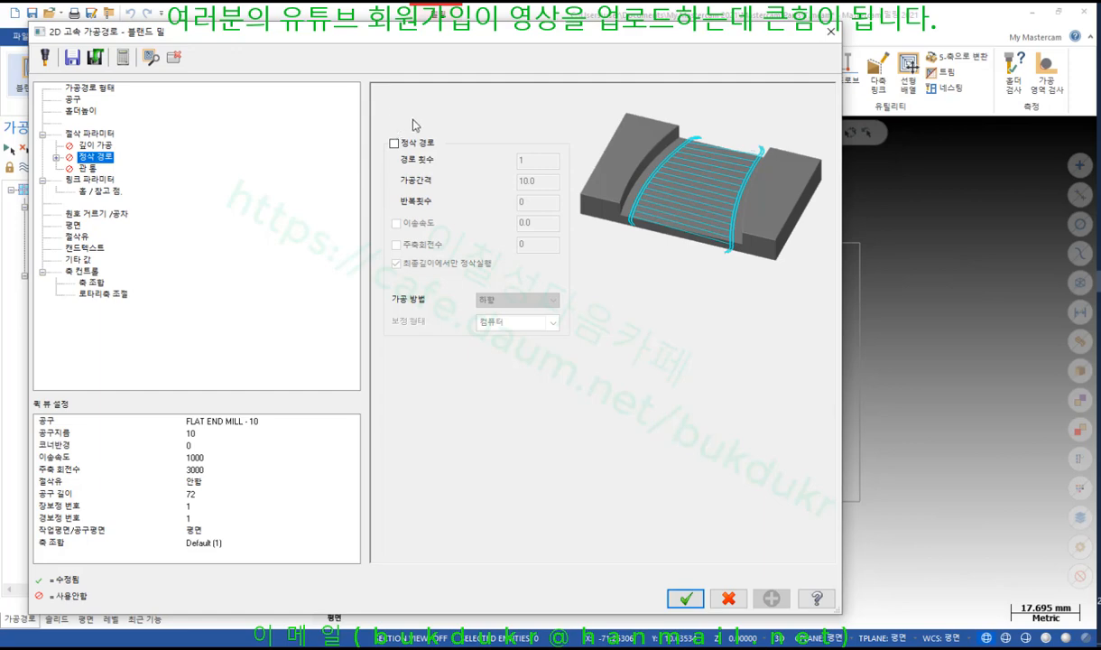
left_click(394, 143)
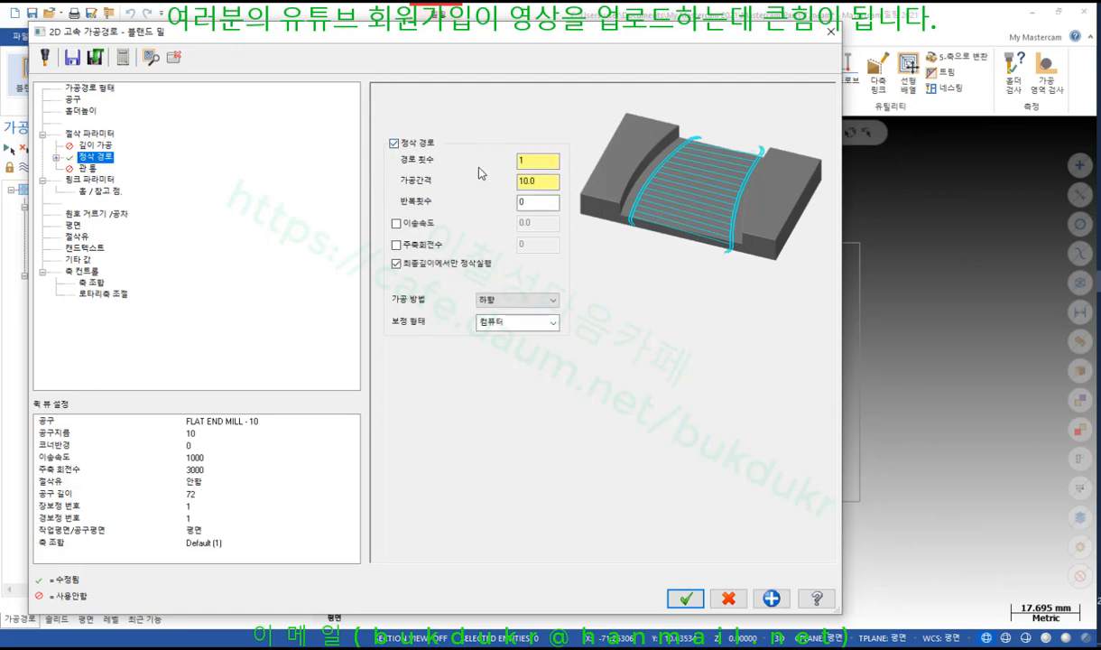
double_click(535, 161)
key("Tab")
type("0")
left_click(99, 134)
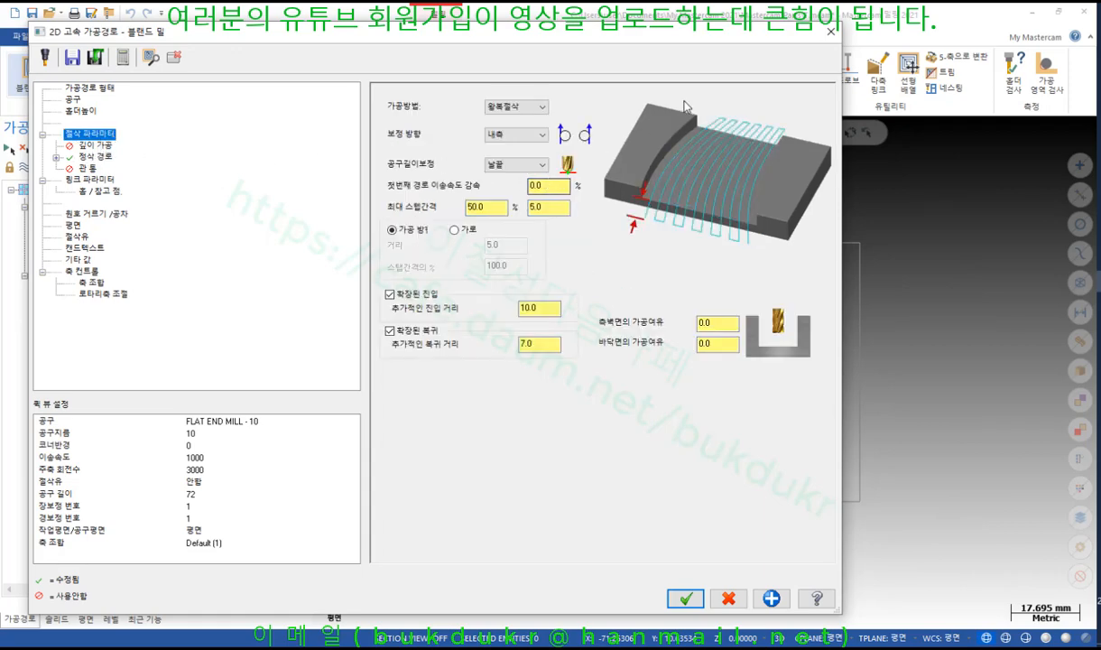
Move the dialog aside and regenerate the toolpath, now 22.6K with denser passes
left_click_drag(698, 34, 476, 108)
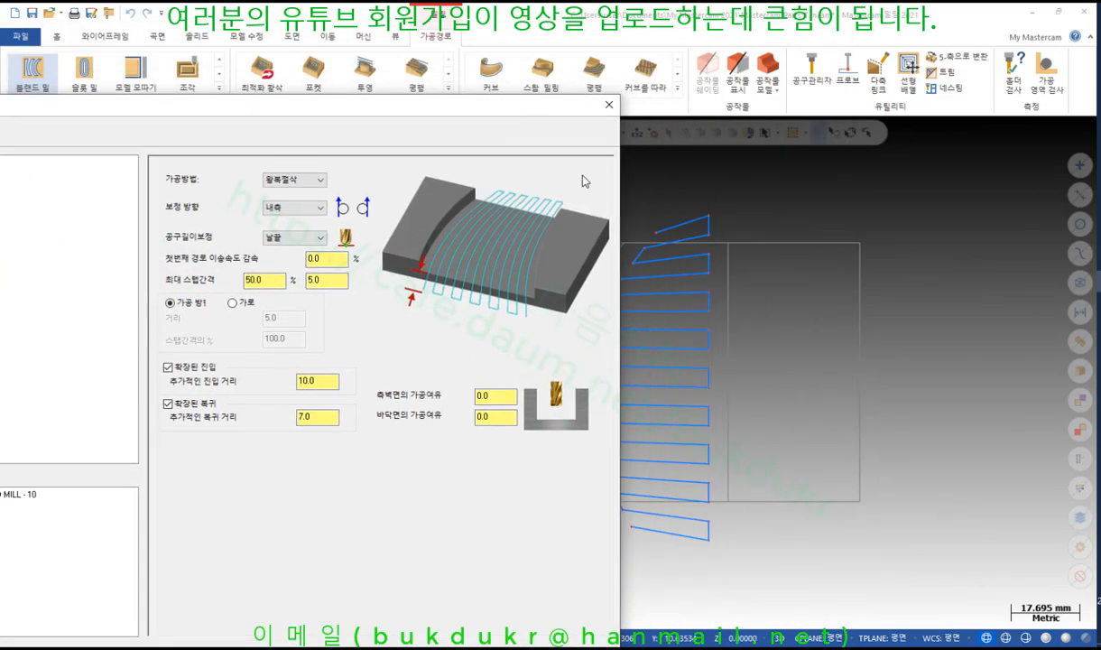
left_click_drag(263, 105, 673, 521)
left_click(326, 543)
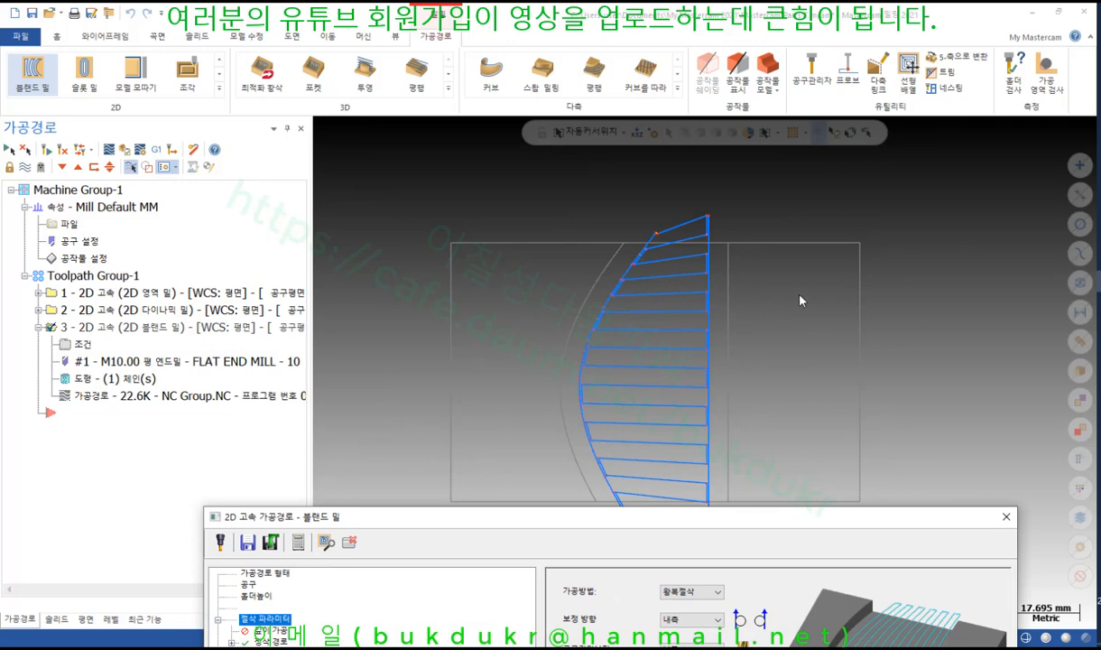
Review the 22.6K toolpath preview, clearing annotations, then accept the blend mill parameters
left_click(1098, 82)
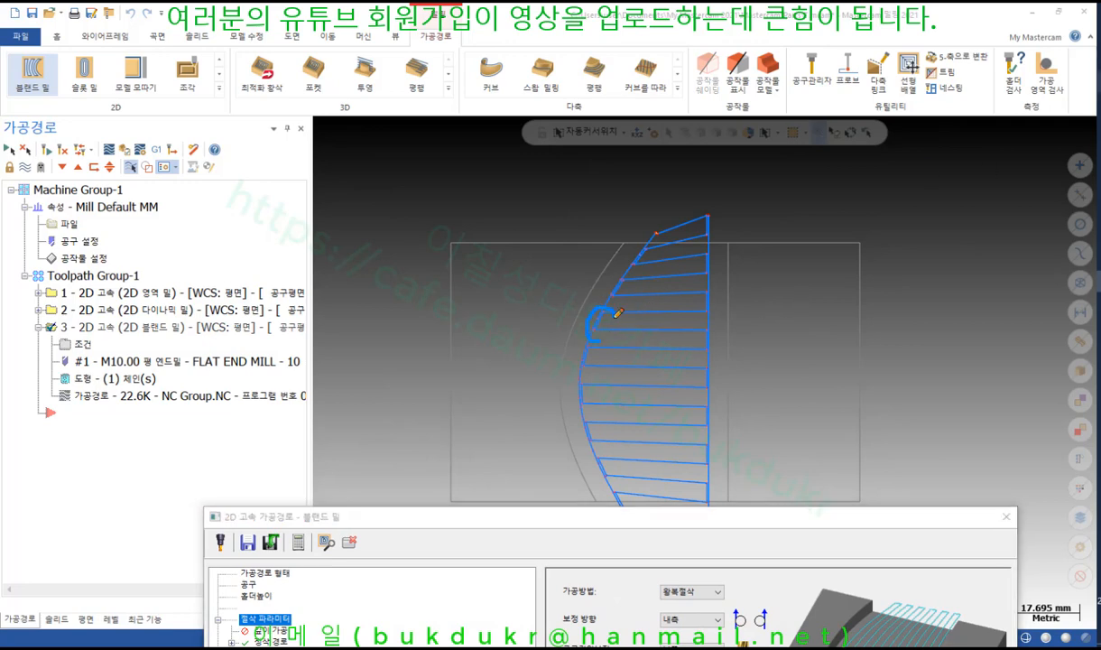
right_click(900, 183)
left_click(899, 327)
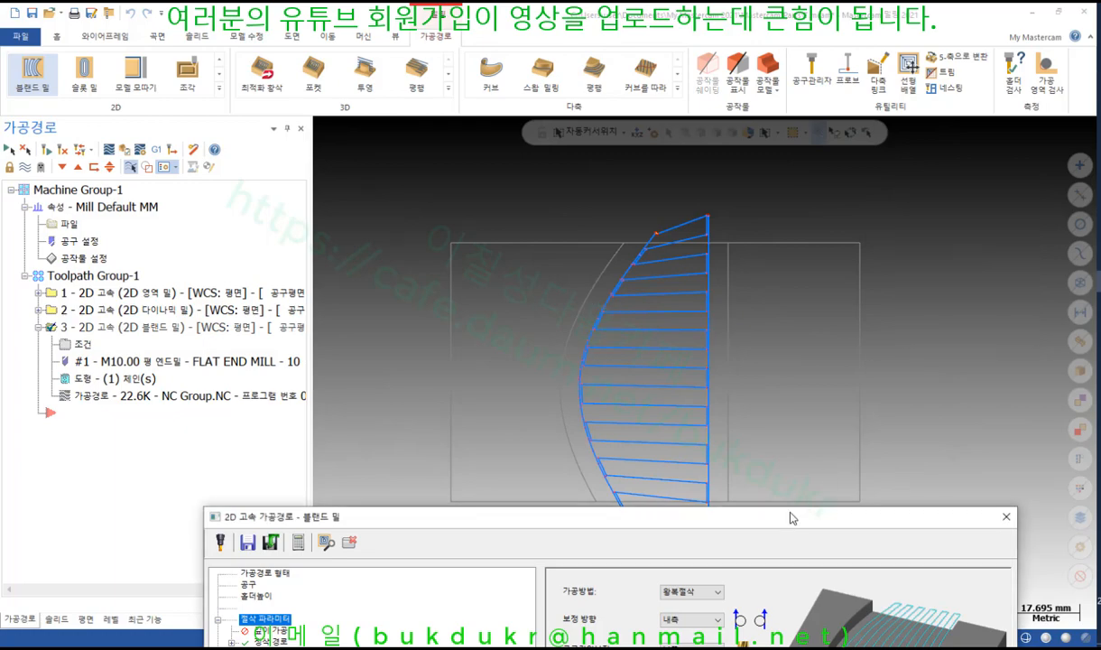
left_click_drag(787, 525, 740, 88)
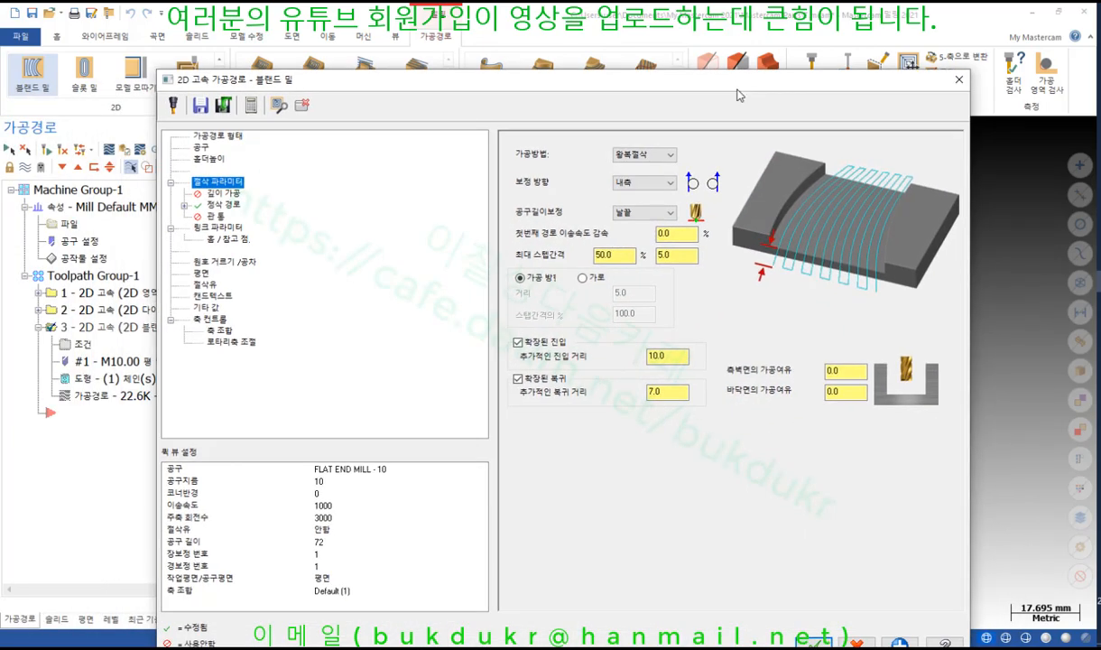
left_click_drag(714, 82, 662, 606)
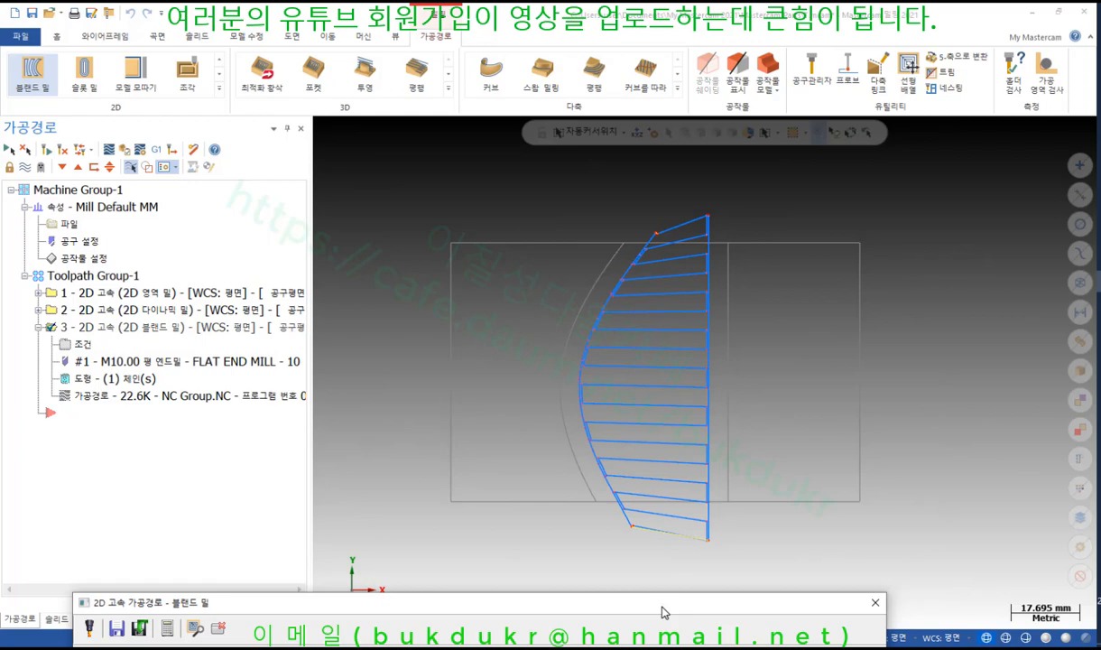
left_click_drag(663, 612, 720, 88)
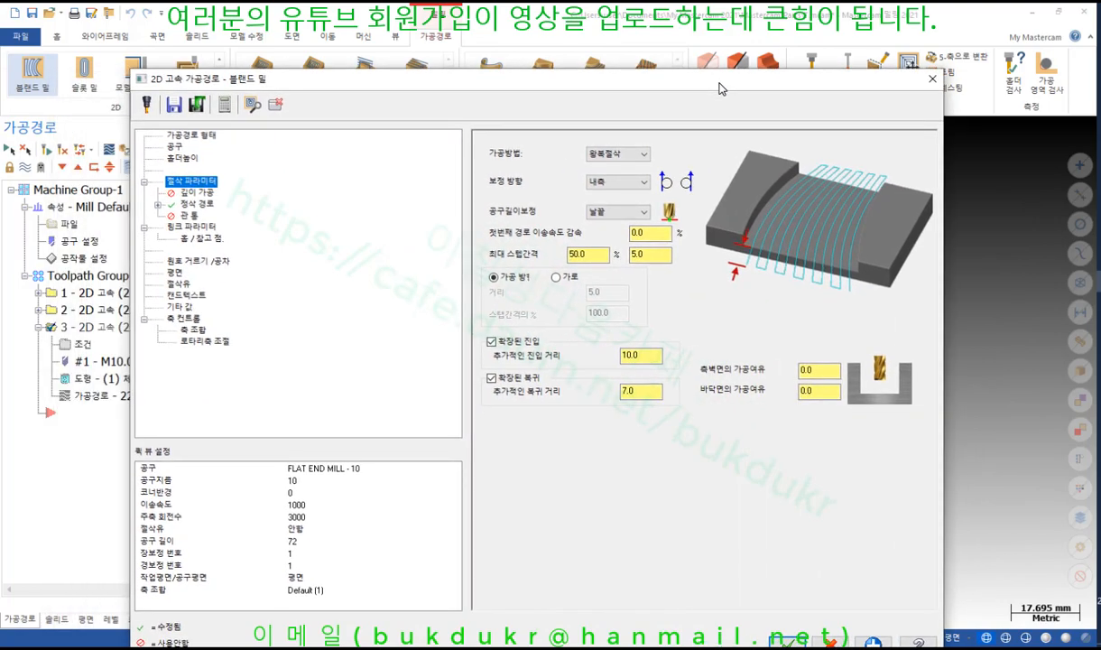
left_click_drag(720, 88, 602, 61)
left_click(683, 617)
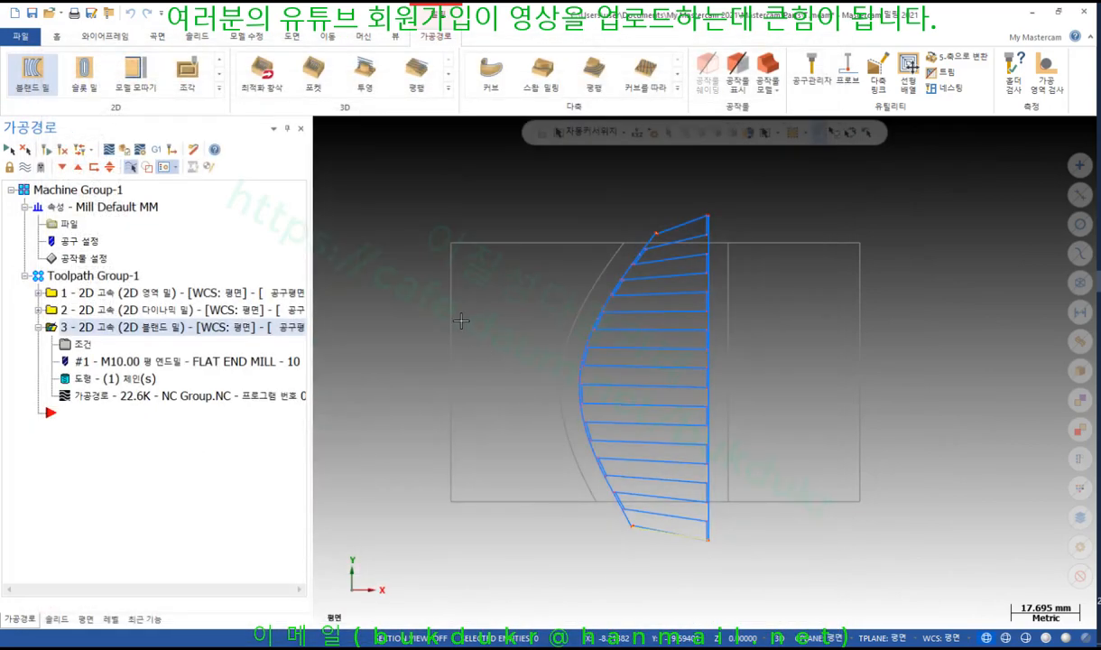
left_click(98, 398)
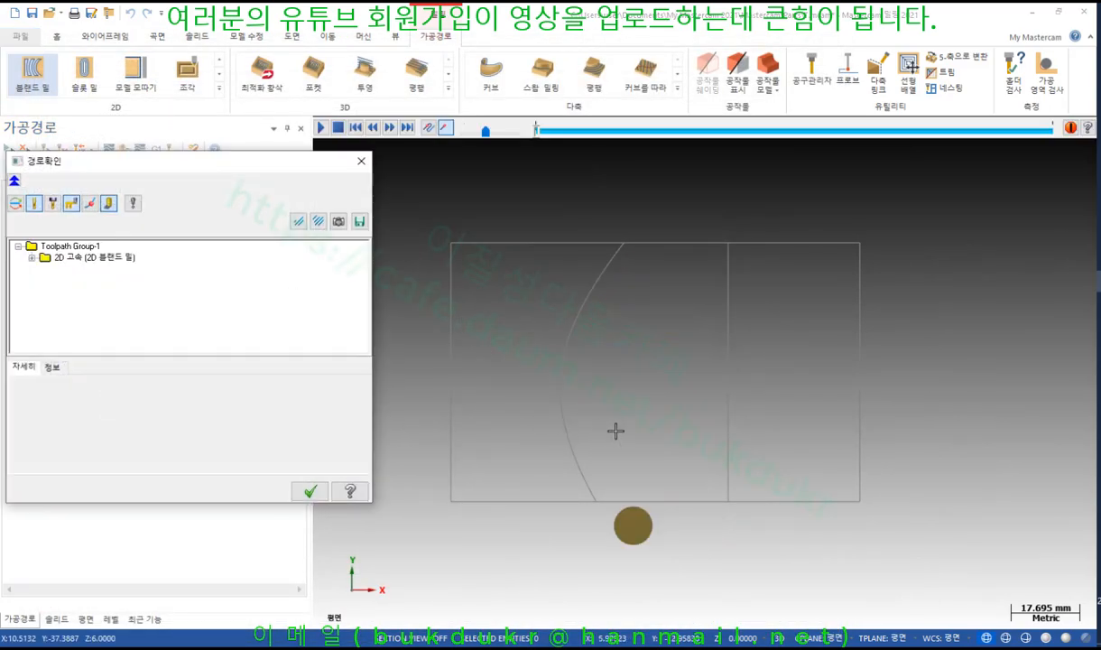
scroll(527, 482, "up", 2)
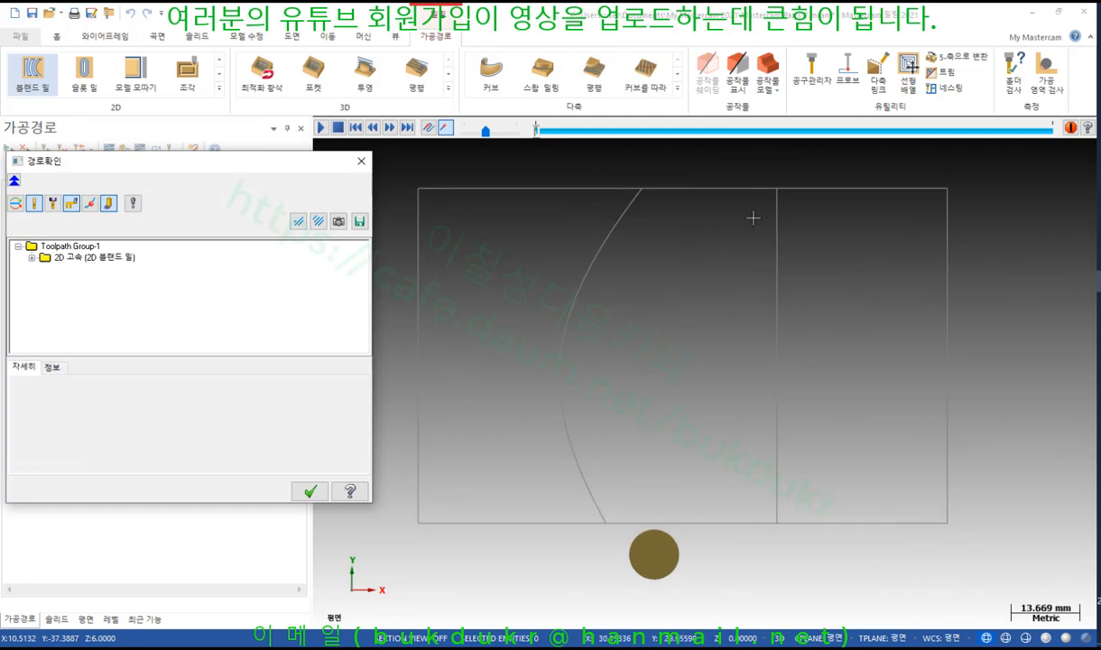
left_click(321, 128)
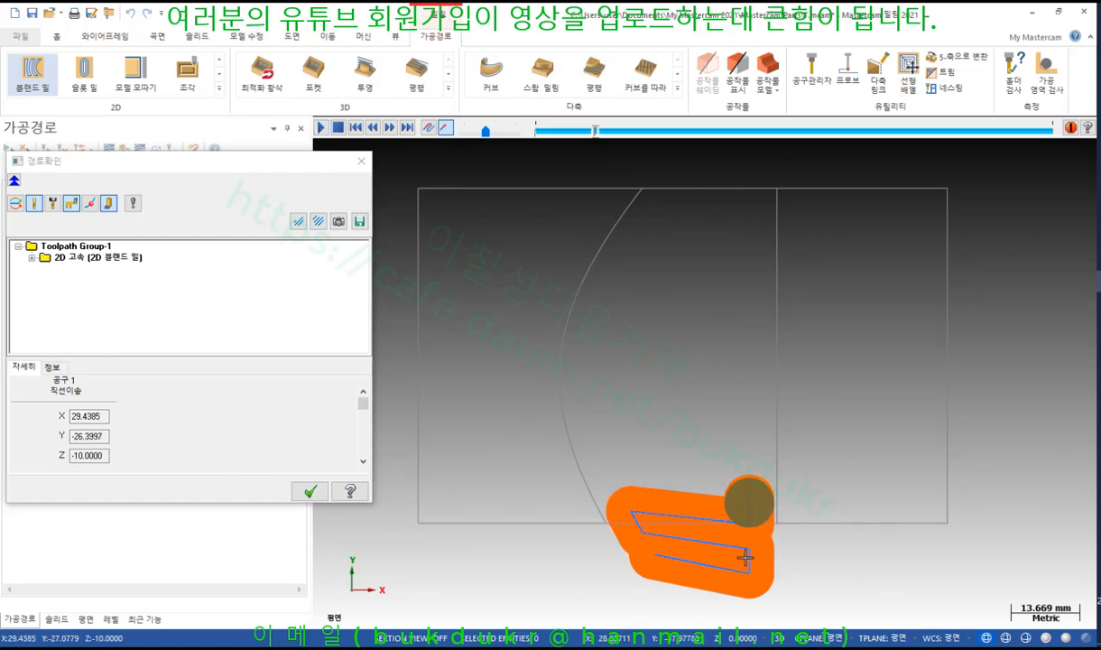
left_click(504, 133)
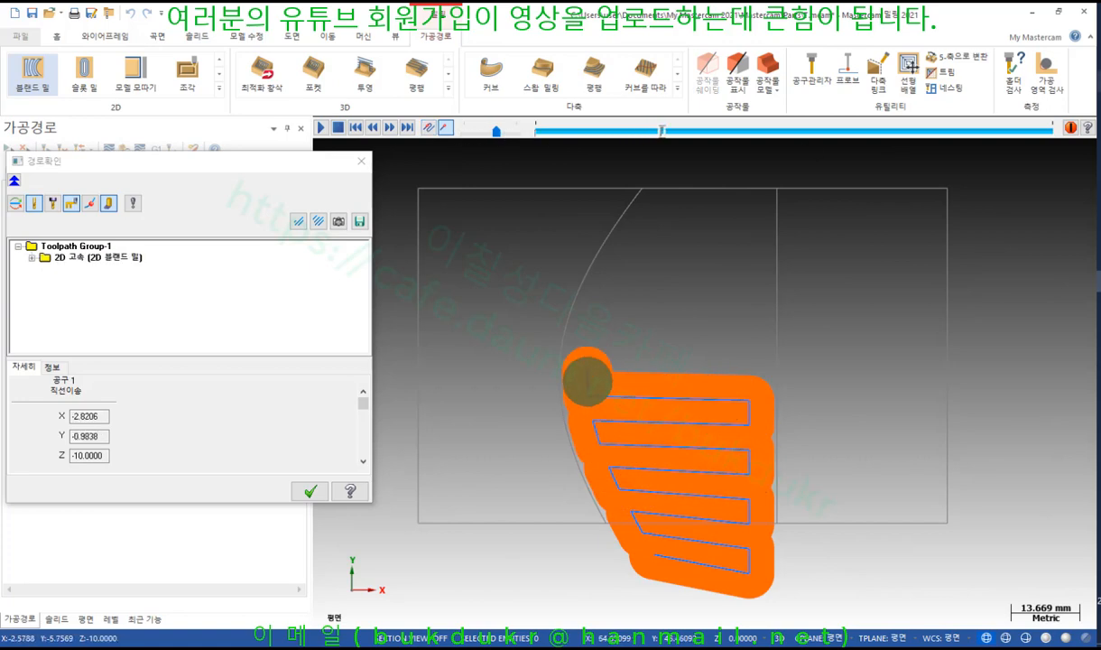
key("ctrl+2")
mouse_move(774, 503)
left_mouse_down()
mouse_move(762, 464)
mouse_move(782, 447)
mouse_move(751, 503)
left_mouse_up()
mouse_move(610, 534)
left_mouse_down()
mouse_move(562, 453)
mouse_move(610, 525)
left_mouse_up()
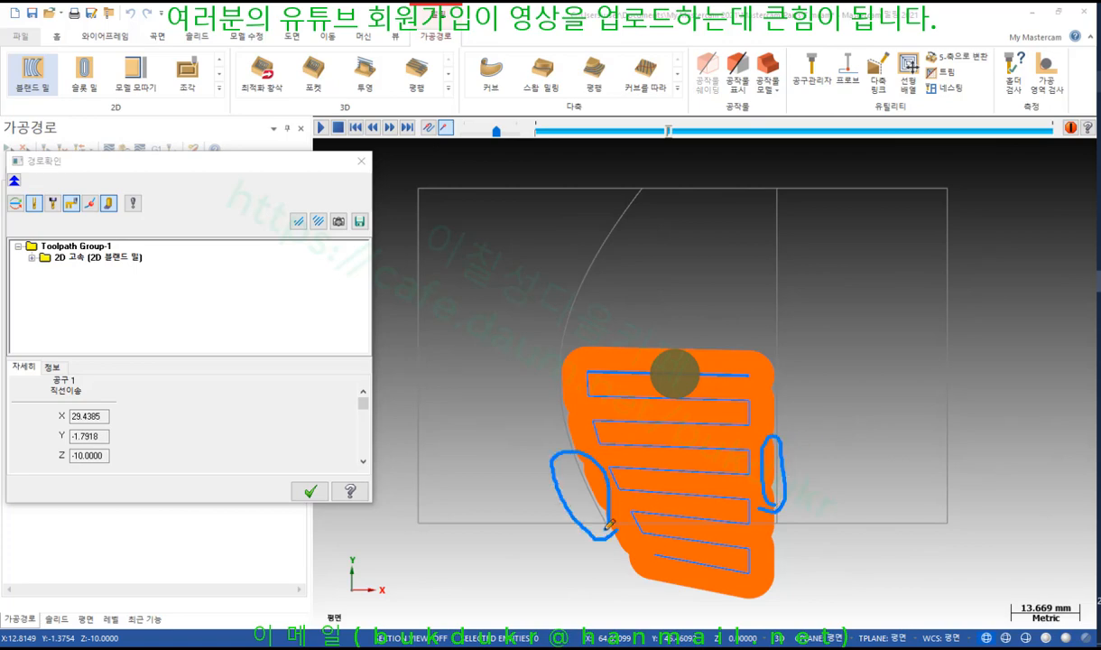
right_click(884, 312)
left_click(911, 430)
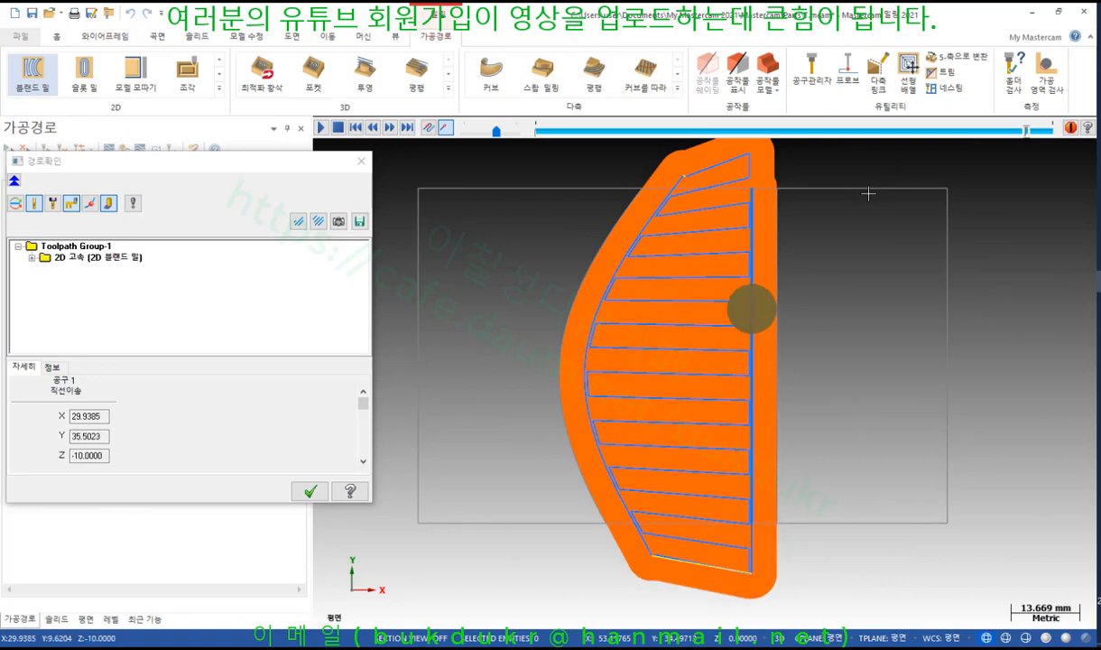
left_click(308, 490)
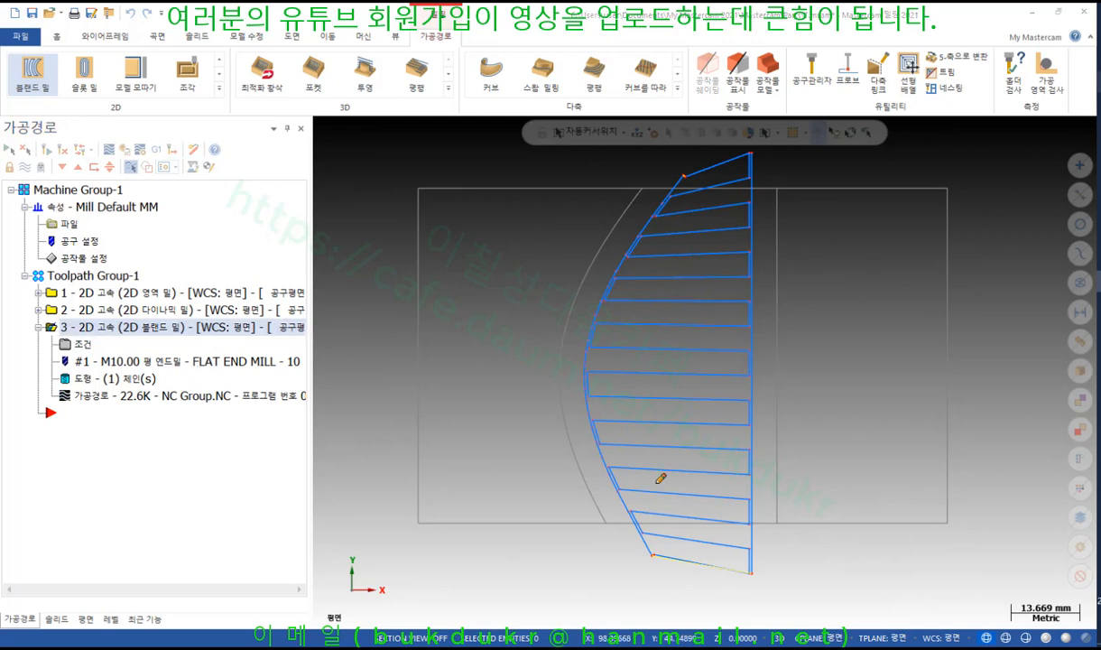
Trace the zigzag pass motion with pen marks, clear them, and reopen the blend mill parameters
mouse_move(658, 569)
left_mouse_down()
mouse_move(635, 511)
mouse_move(620, 361)
mouse_move(702, 163)
left_mouse_up()
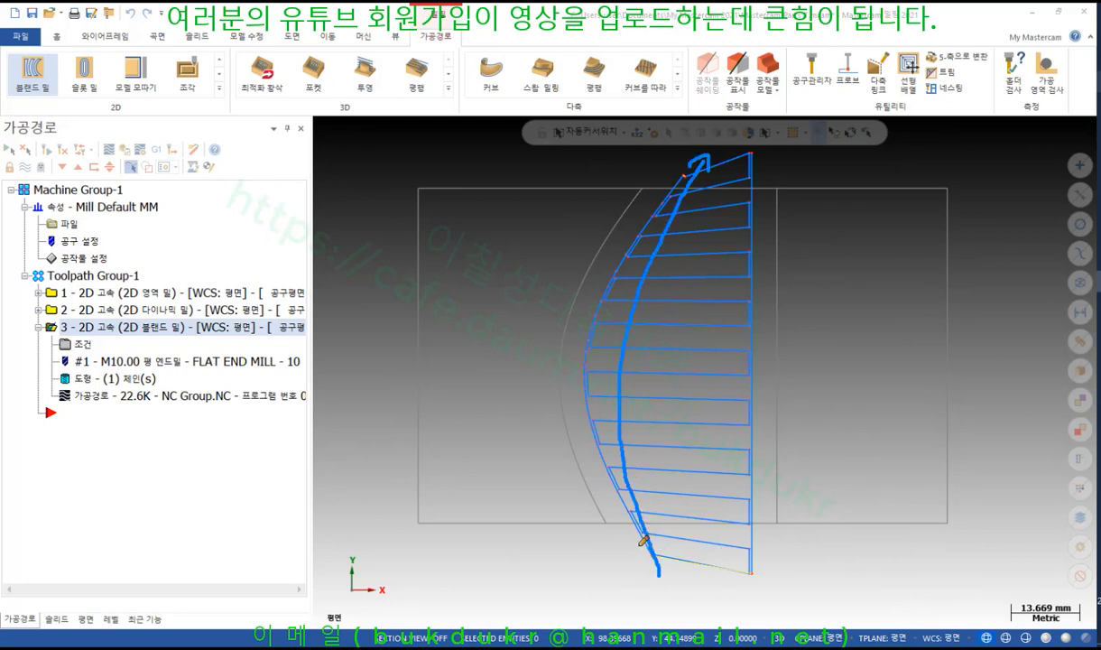
mouse_move(644, 539)
left_mouse_down()
mouse_move(629, 498)
mouse_move(740, 492)
mouse_move(627, 481)
mouse_move(730, 430)
mouse_move(656, 414)
mouse_move(706, 392)
left_mouse_up()
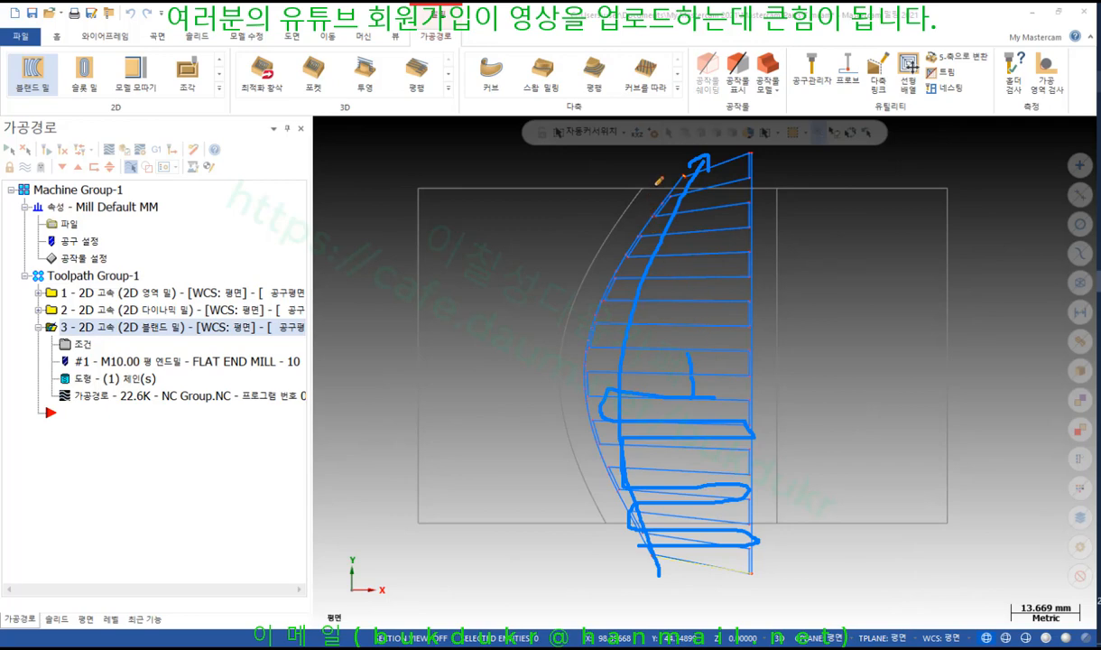
mouse_move(659, 180)
left_mouse_down()
mouse_move(587, 264)
mouse_move(571, 365)
mouse_move(579, 441)
mouse_move(620, 531)
left_mouse_up()
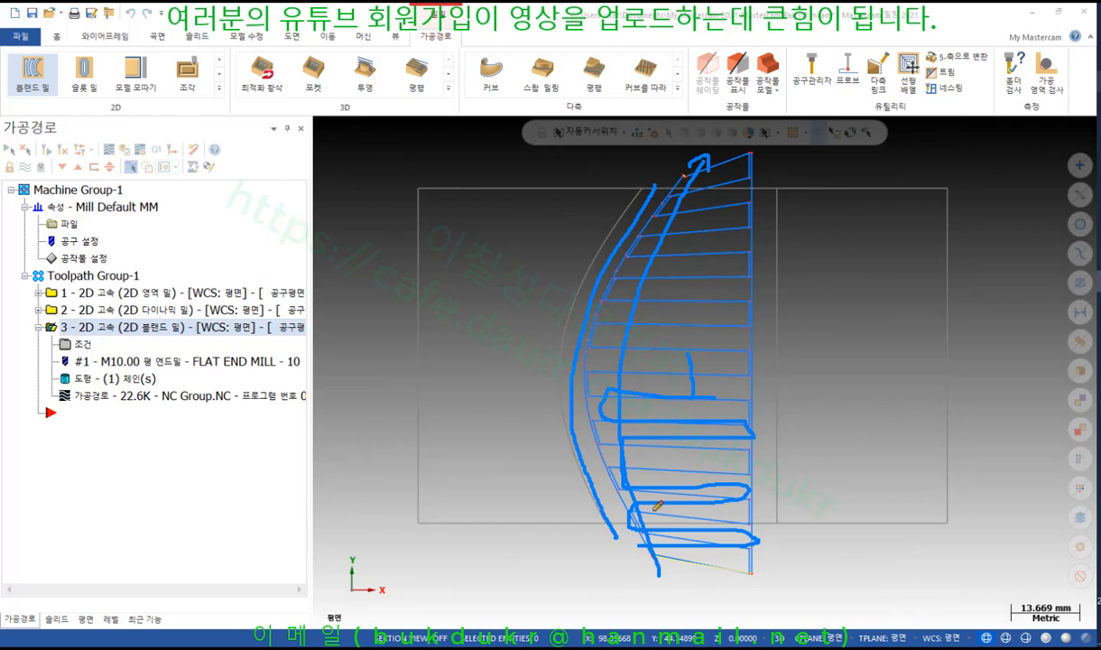
mouse_move(750, 556)
left_mouse_down()
mouse_move(621, 532)
mouse_move(721, 496)
mouse_move(629, 488)
mouse_move(758, 487)
left_mouse_up()
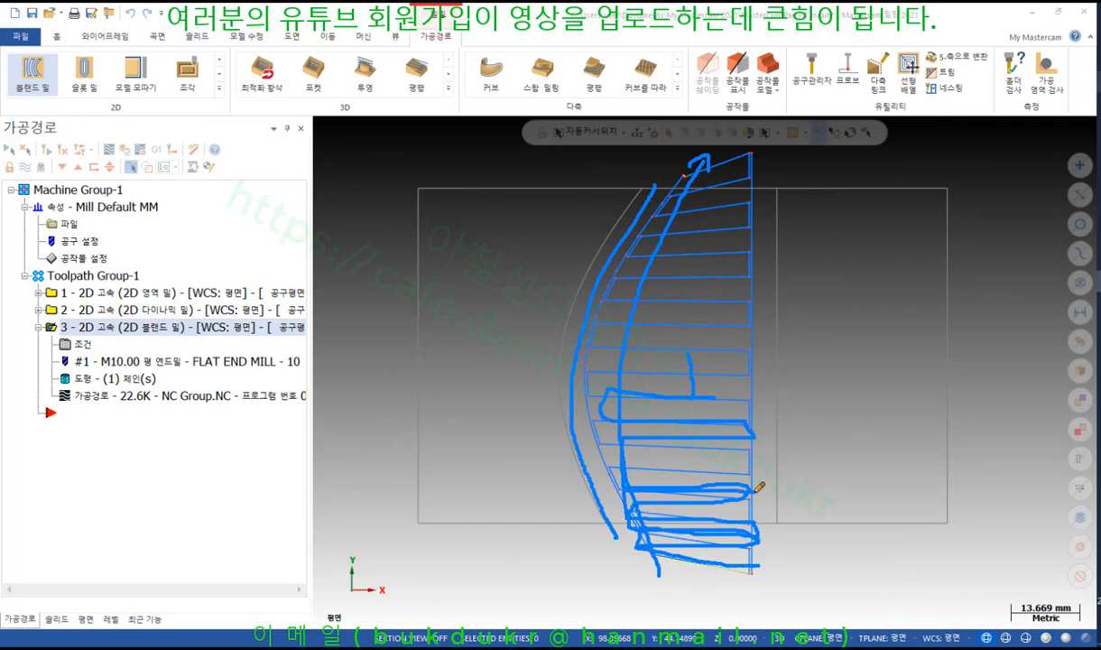
right_click(859, 267)
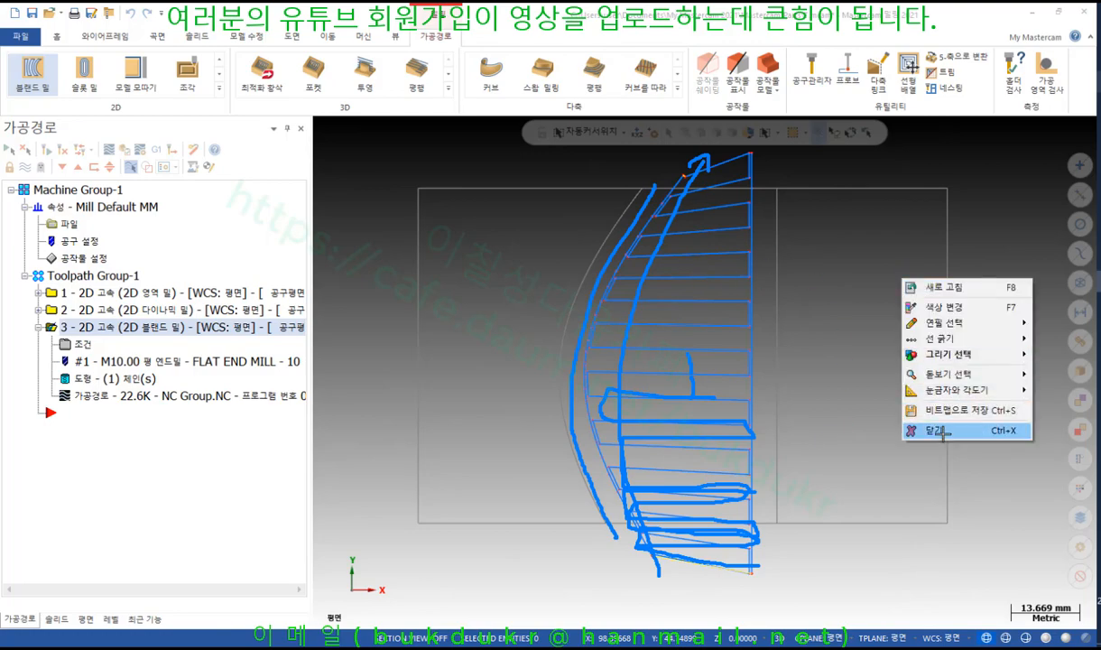
left_click(899, 414)
left_click(83, 344)
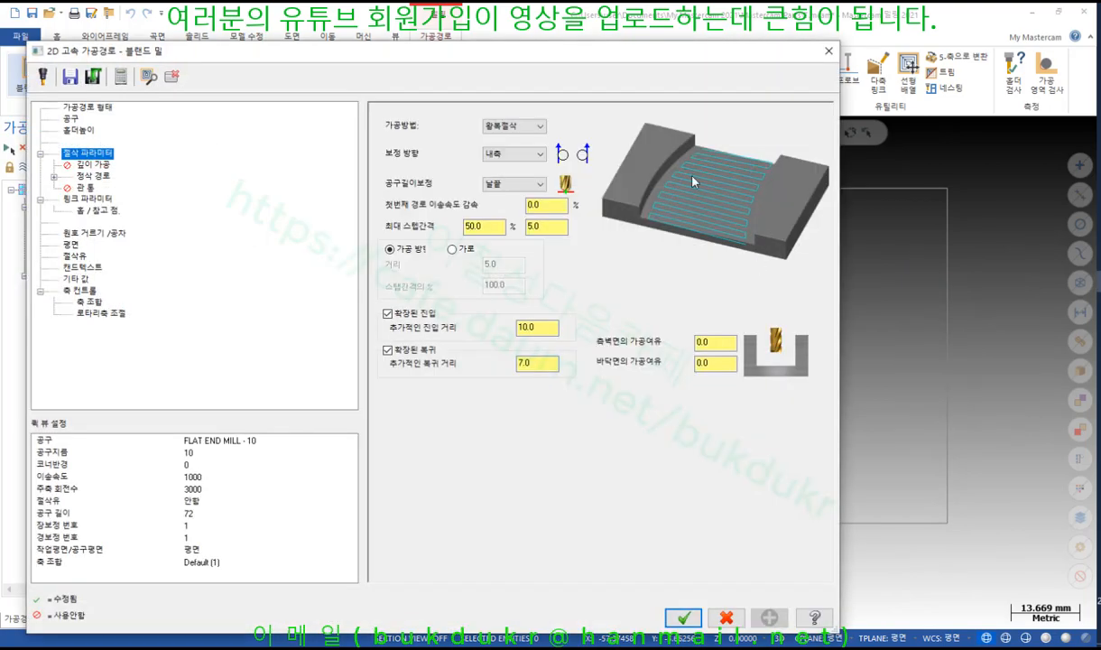
Switch the blend mill to one-way (한방향절삭) cutting, preview the 27.9K regenerated toolpath, and accept
left_click(532, 128)
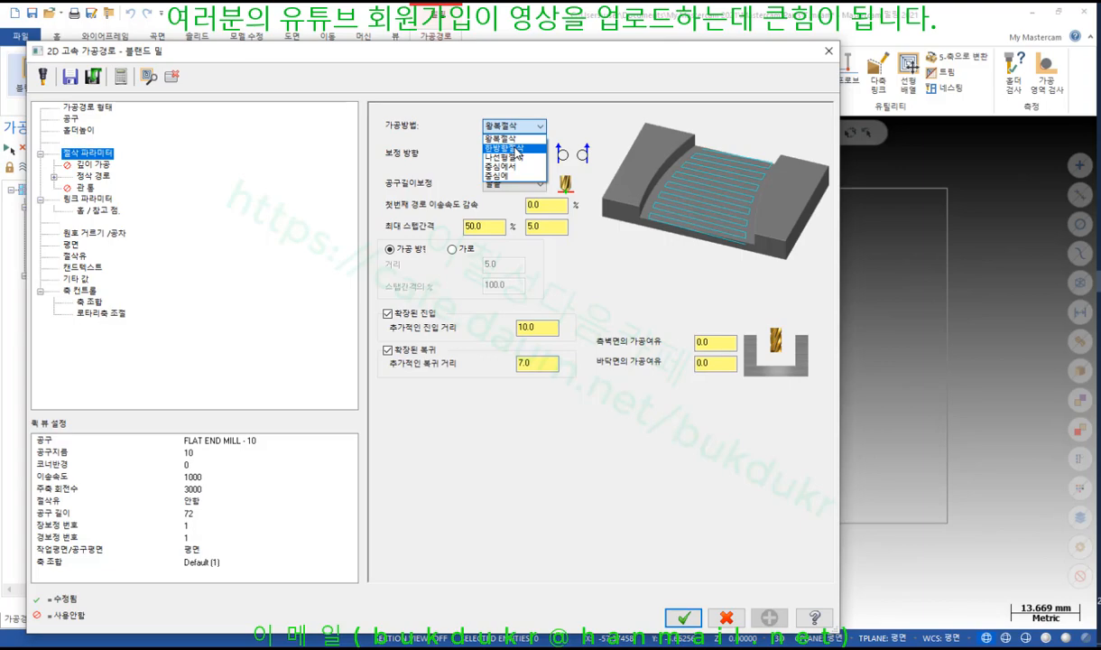
left_click(515, 148)
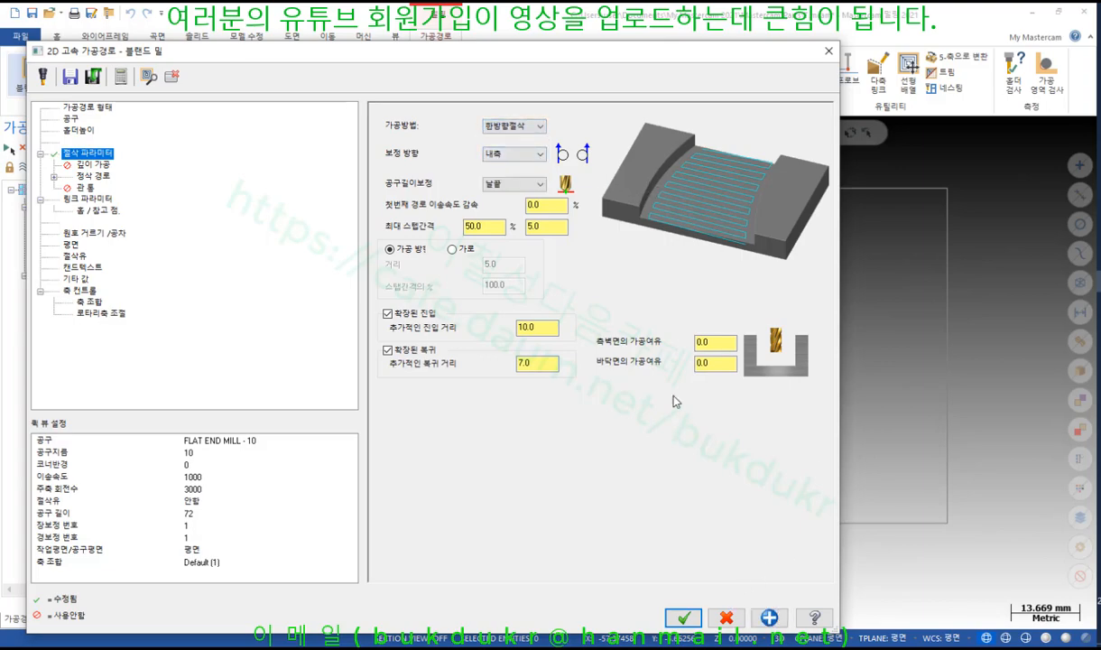
left_click_drag(686, 52, 808, 467)
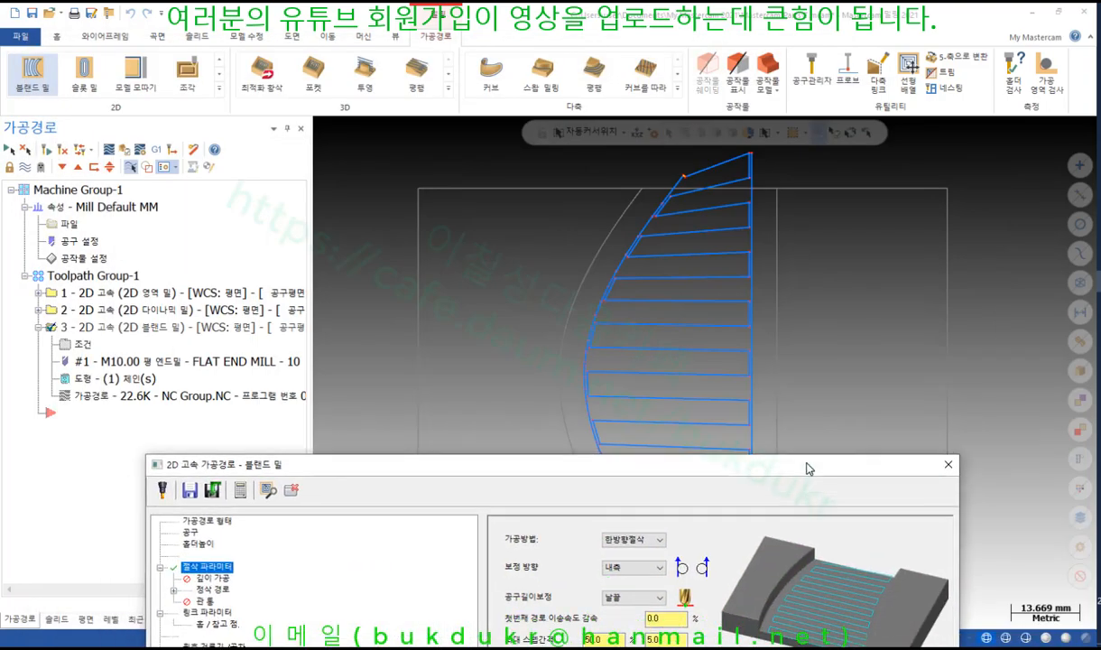
left_click(268, 489)
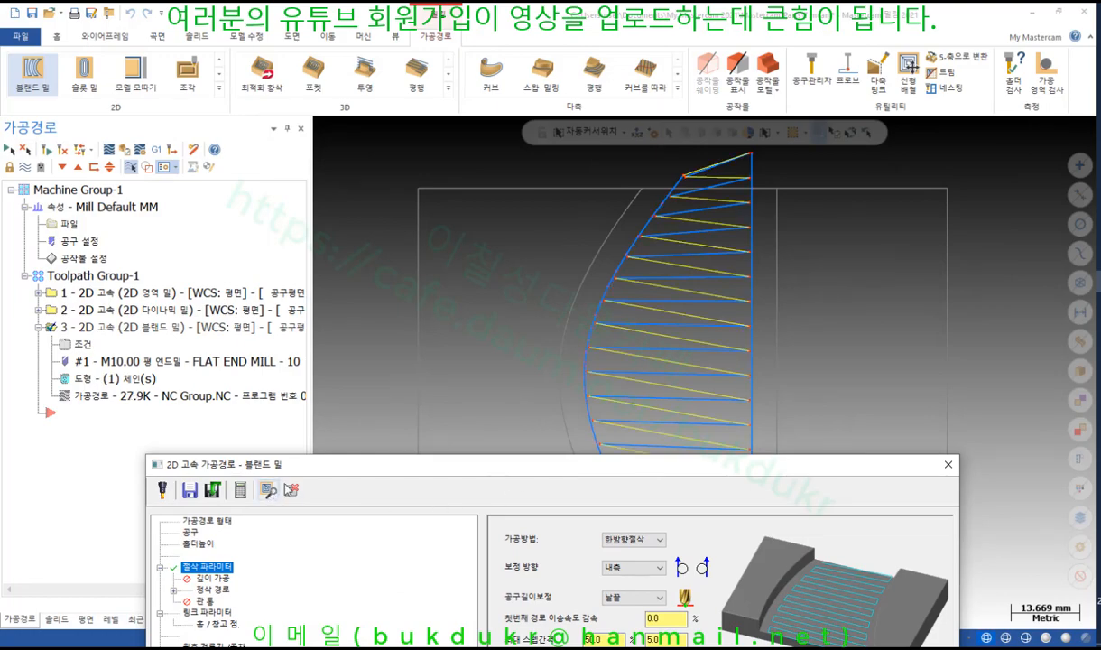
left_click_drag(628, 468, 532, 18)
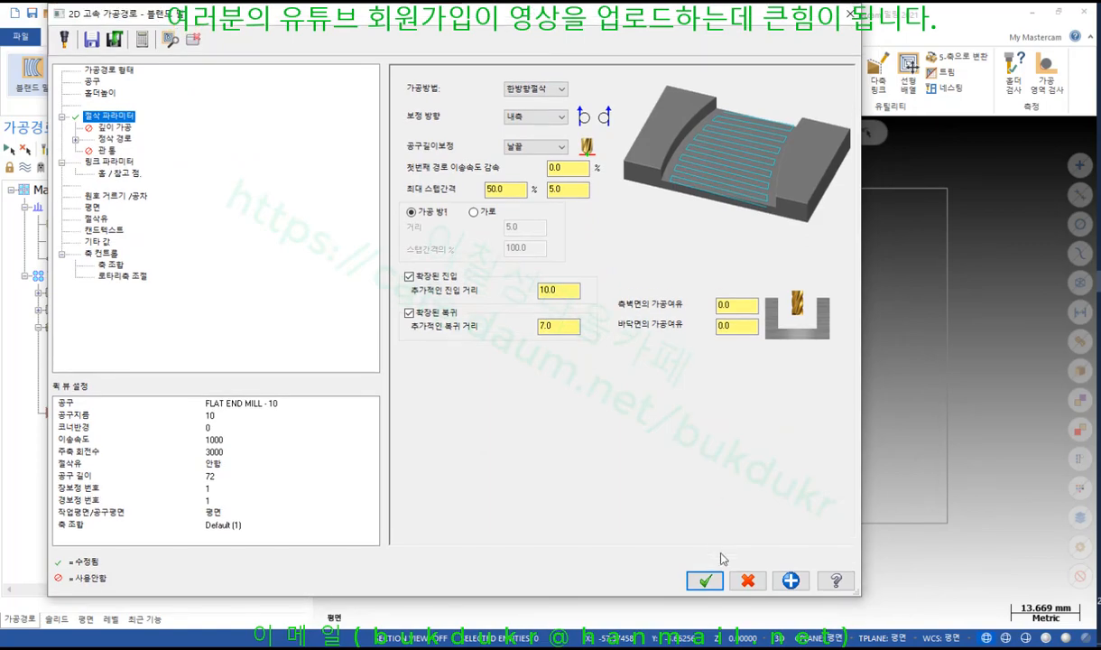
left_click(704, 571)
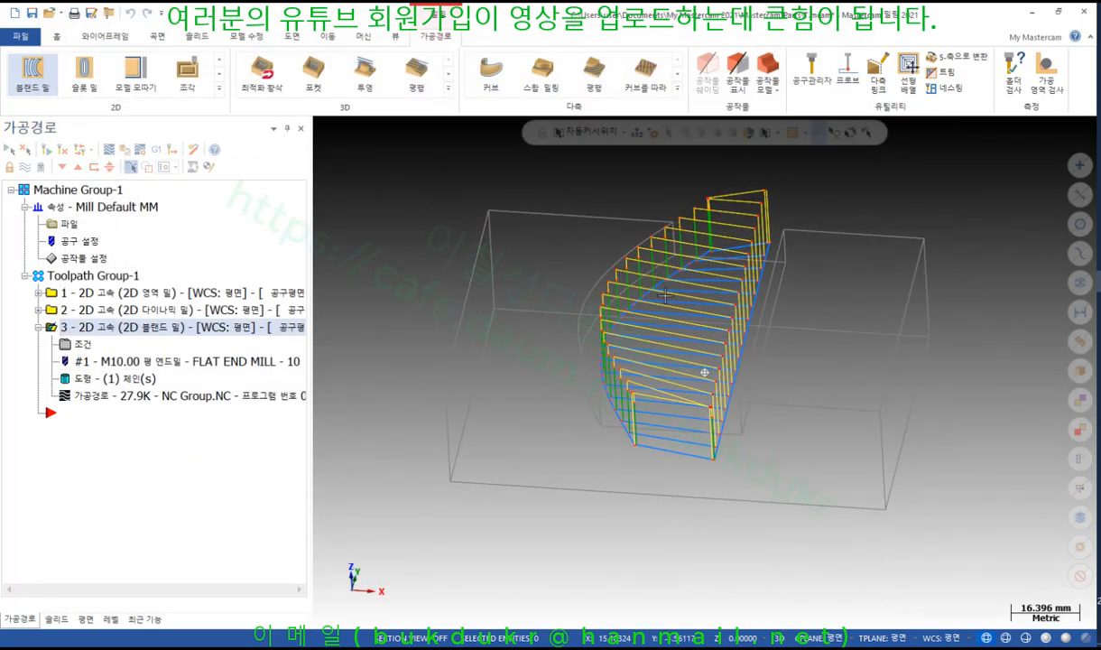
Backplot the one-way toolpath from the top view, stepping the tool down to cutting depth
left_click(99, 396)
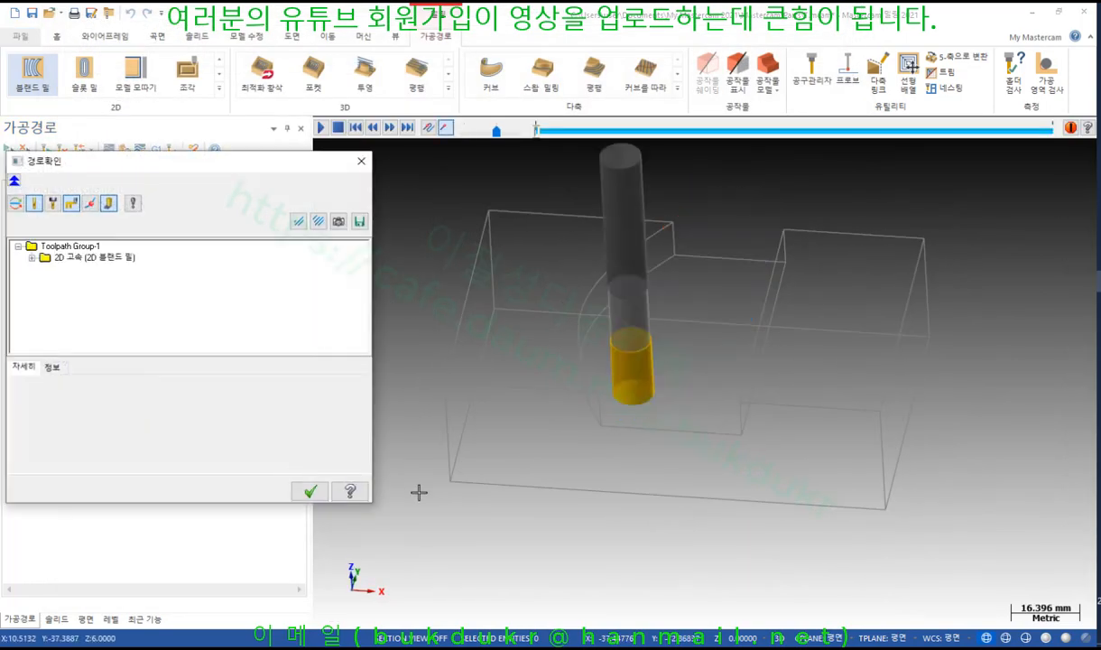
key("alt+1")
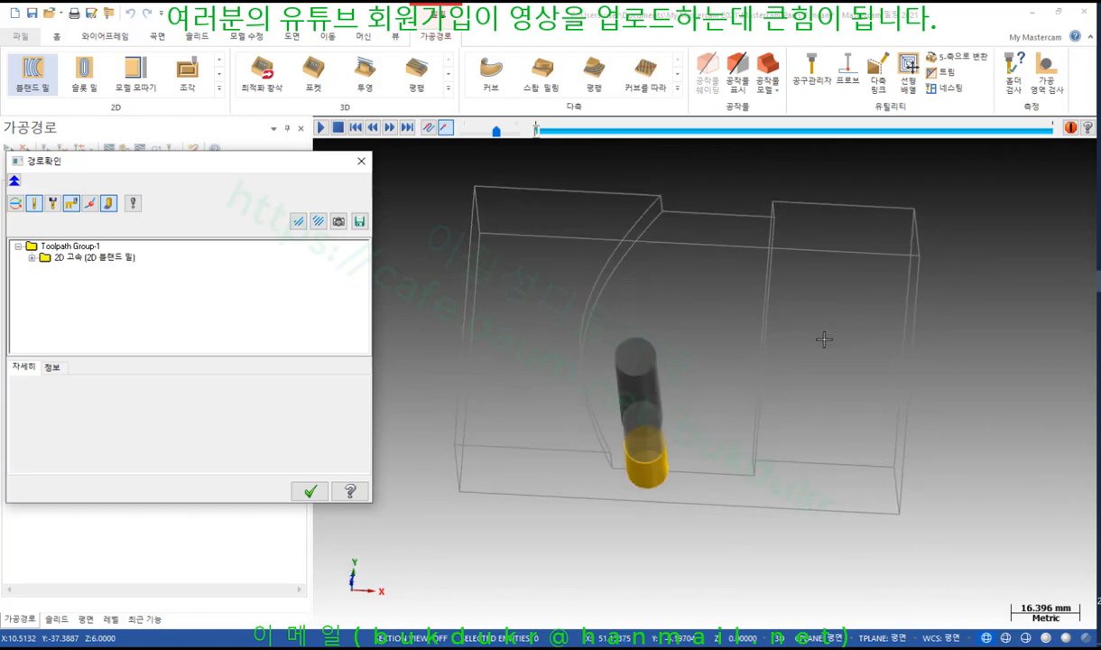
key("s")
key("s")
key("s")
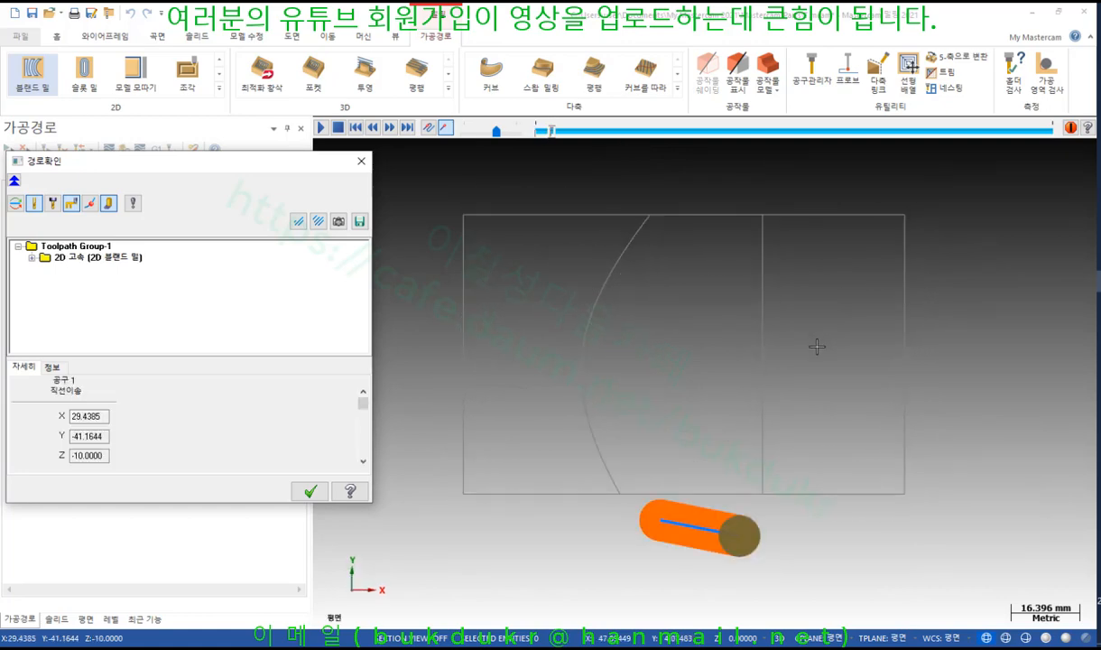
key("s")
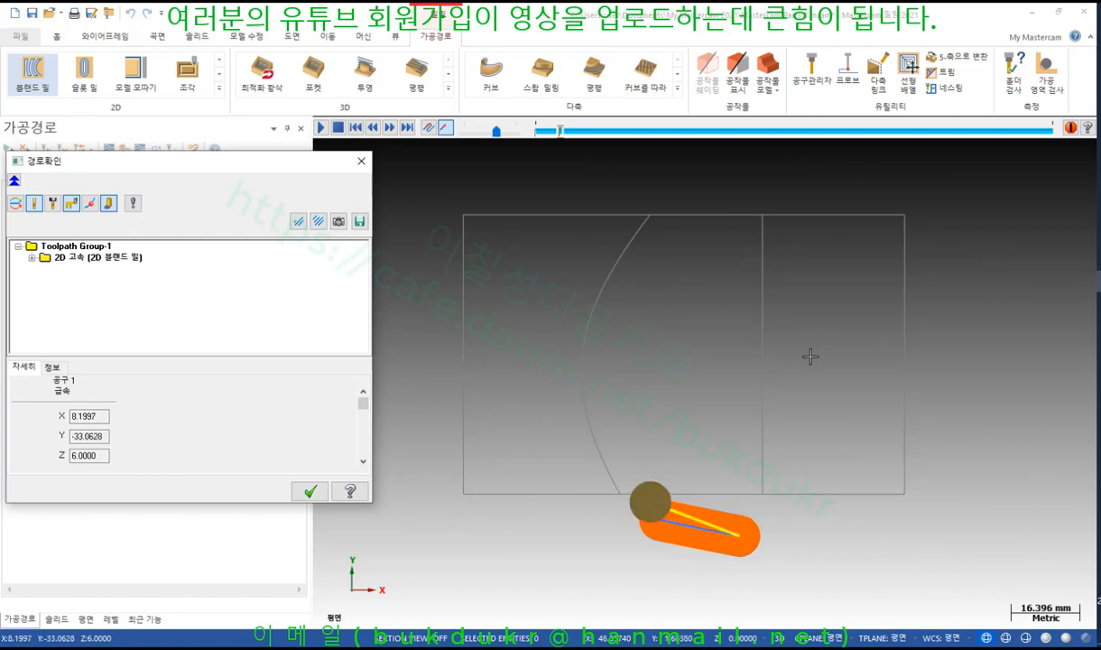
scroll(683, 524, "up", 4)
middle_click_drag(681, 523, 688, 451)
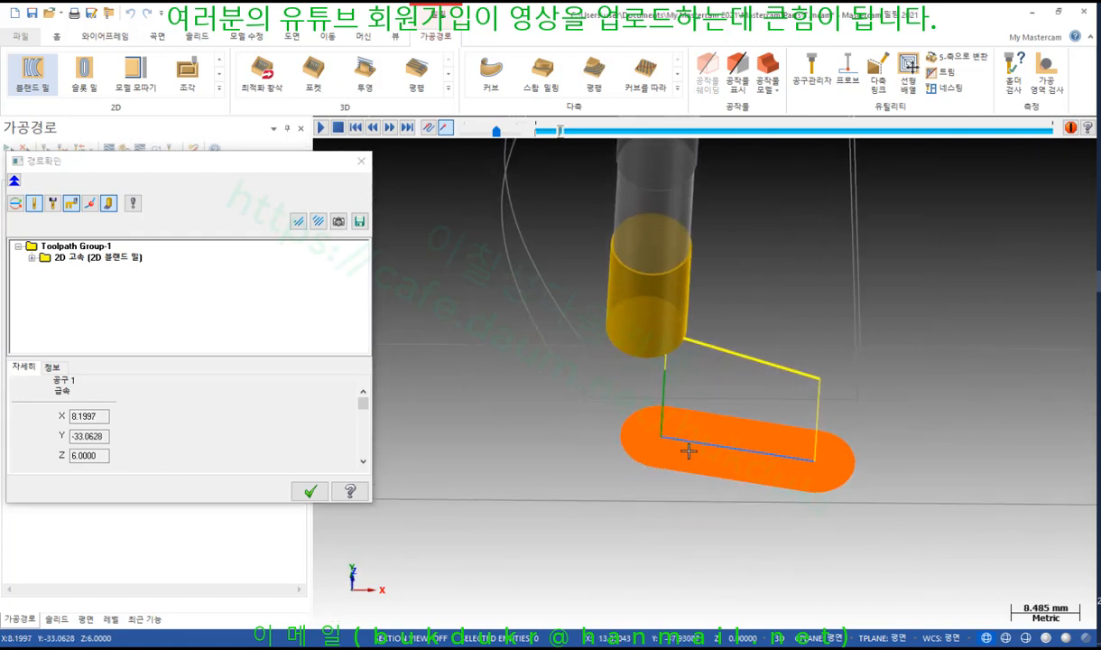
key("s")
Step through the remaining one-way passes and rapid returns in a tilted view, then close the backplot
key("s")
scroll(644, 405, "up", 1)
scroll(644, 405, "up", 1)
middle_click_drag(645, 405, 636, 458)
scroll(683, 290, "down", 10)
middle_click_drag(683, 290, 686, 319)
key("s")
key("s")
key("s")
key("s")
key("s")
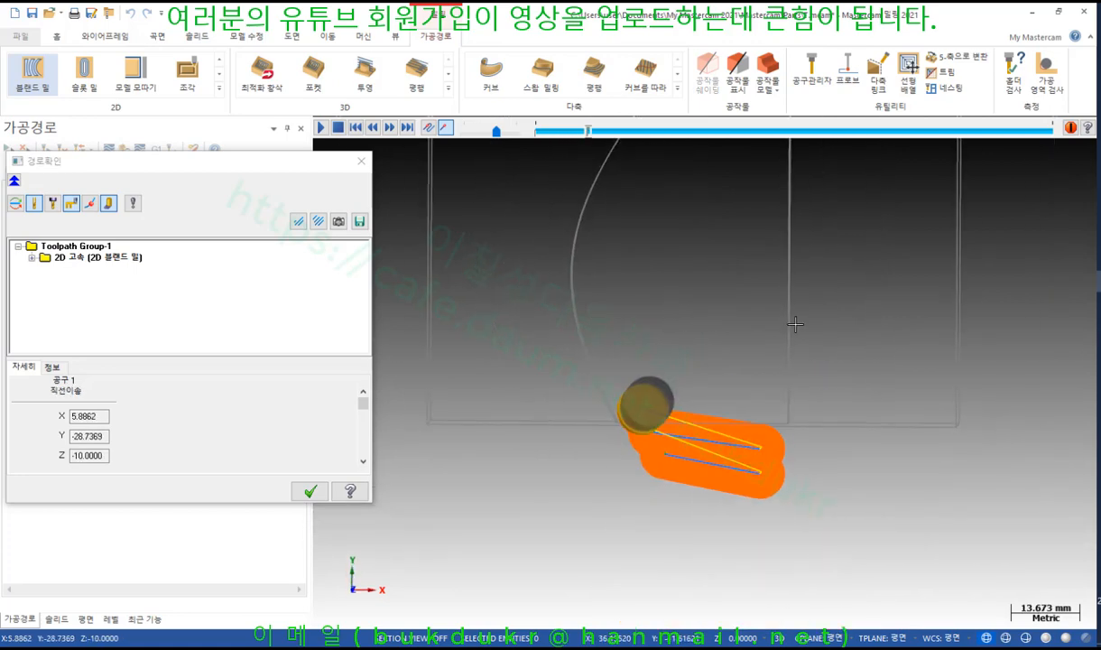
key("s")
middle_click_drag(773, 320, 770, 278)
key("s")
key("s")
key("s")
key("s")
key("s")
key("s")
key("s")
key("s")
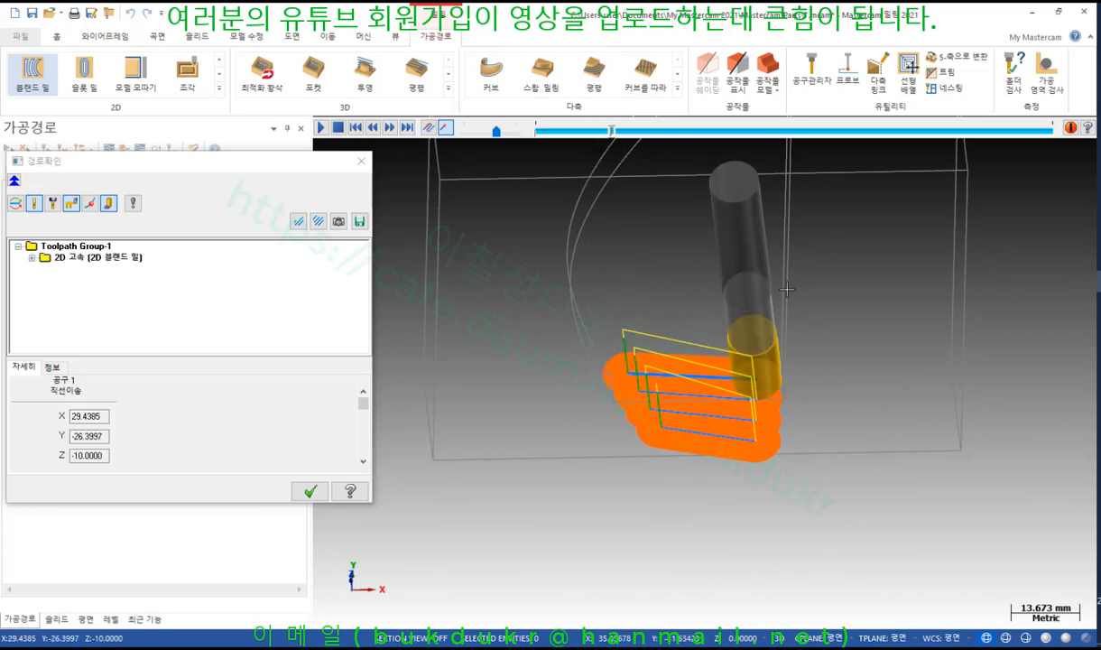
key("s")
key("s")
key("s")
key("s")
key("s")
key("s")
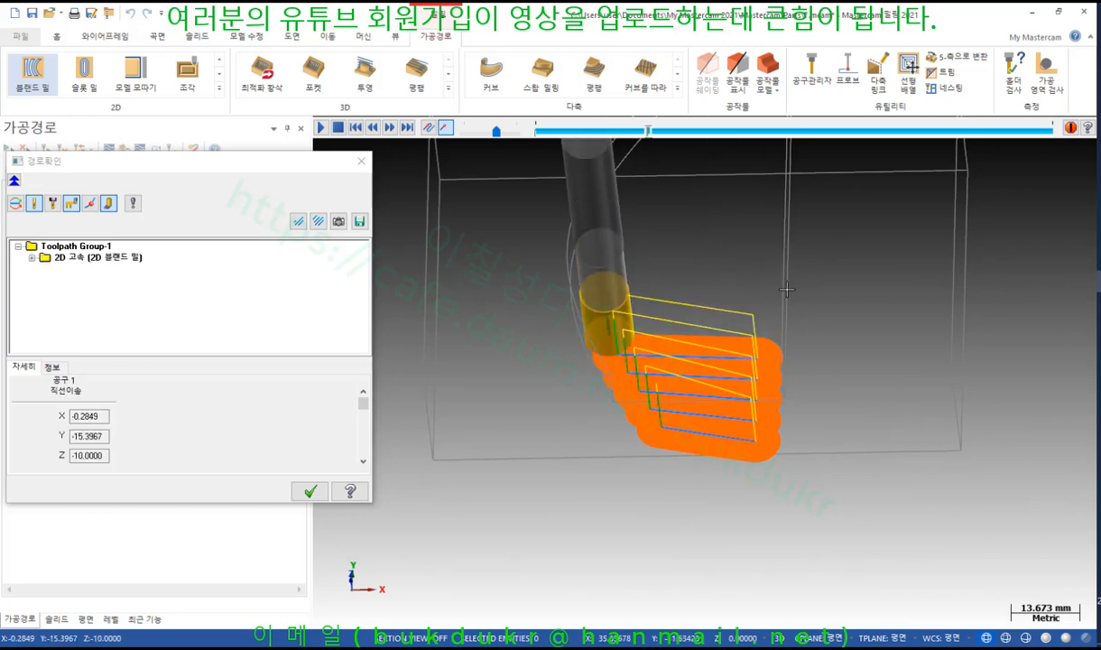
key("s")
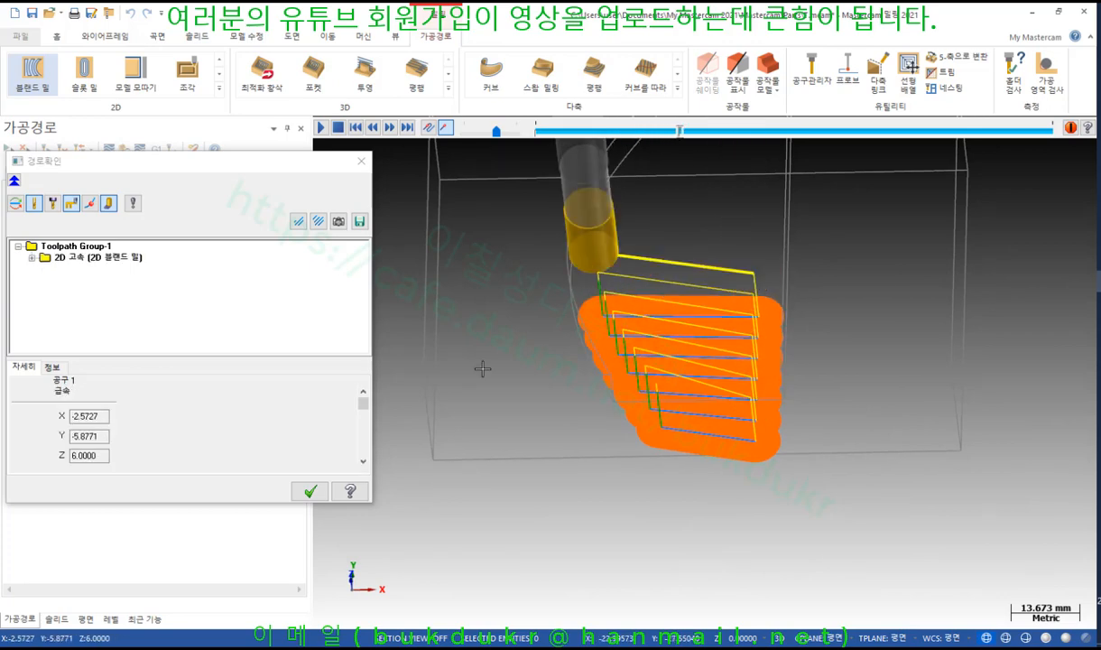
left_click(310, 491)
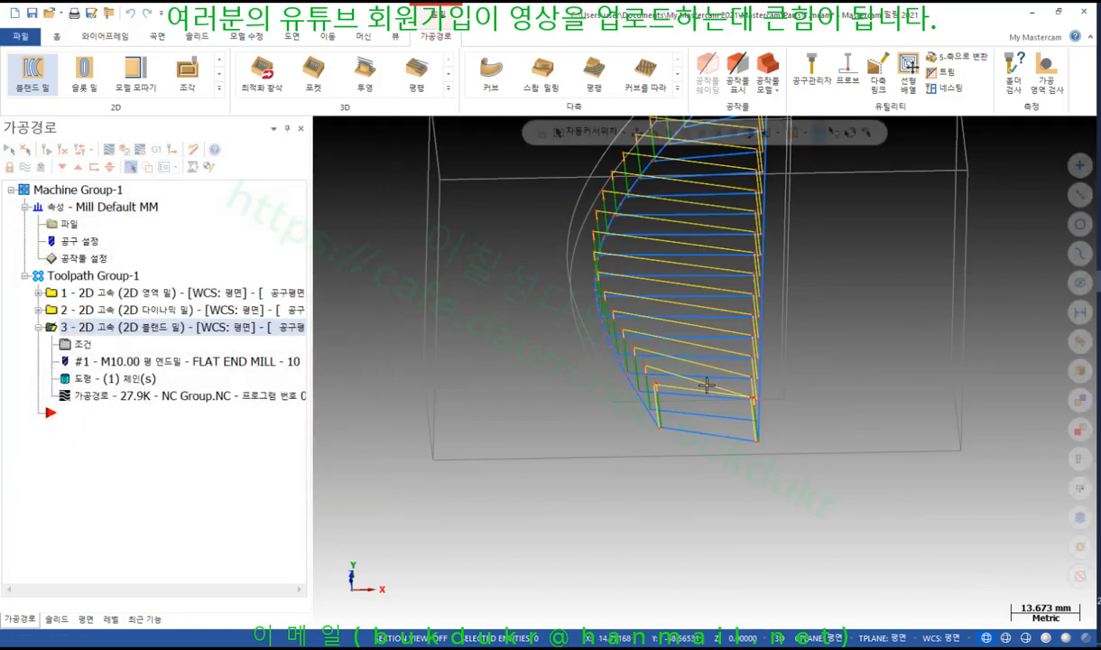
Change the blend mill cutting method to spiral (나선형절삭) and accept the parameters
left_click(83, 343)
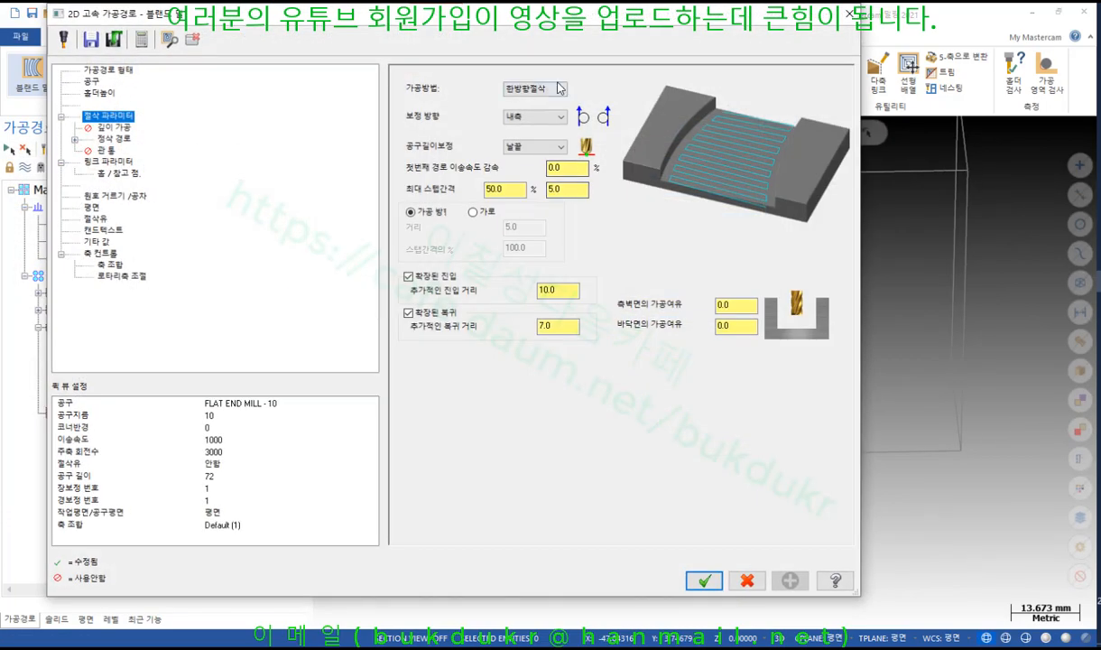
left_click(554, 90)
left_click(525, 119)
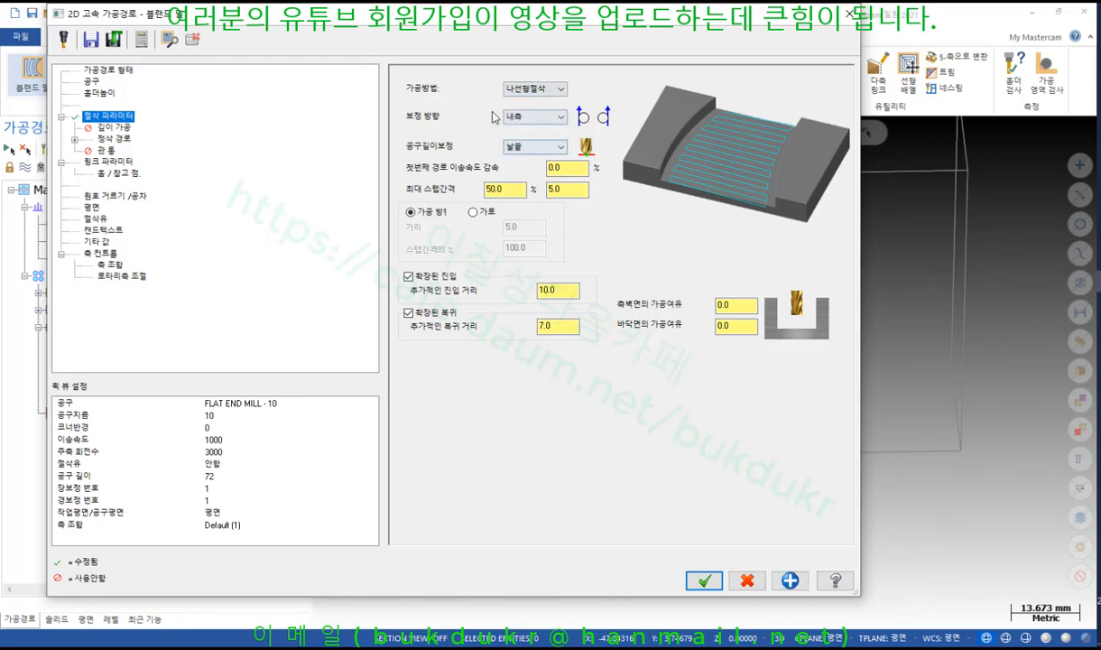
left_click_drag(640, 40, 819, 490)
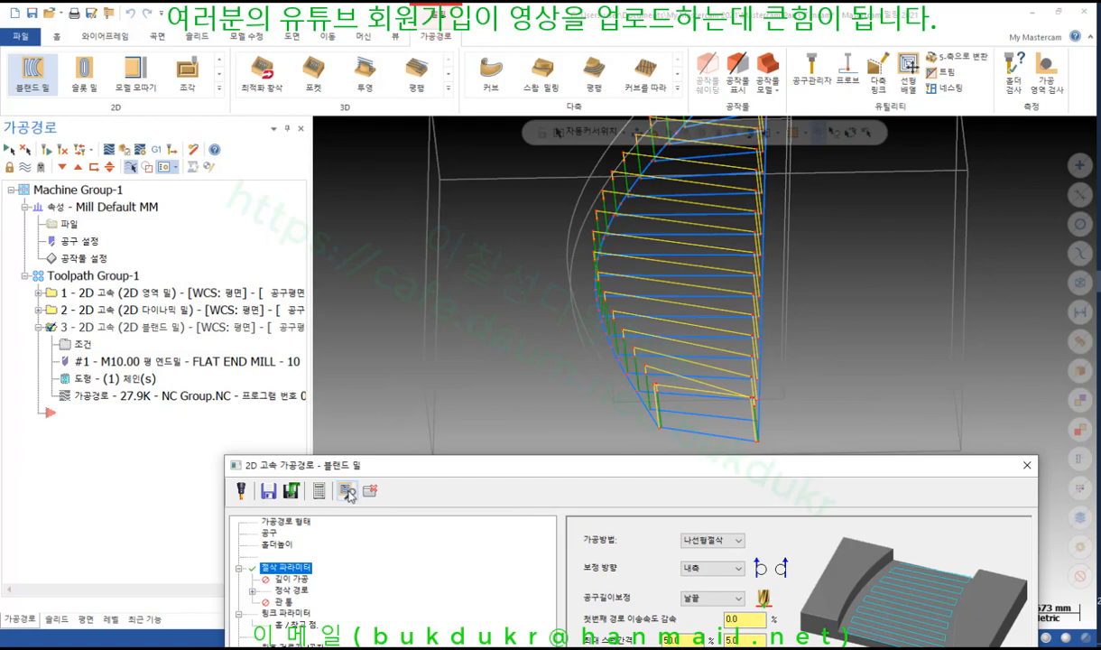
left_click_drag(469, 468, 365, 20)
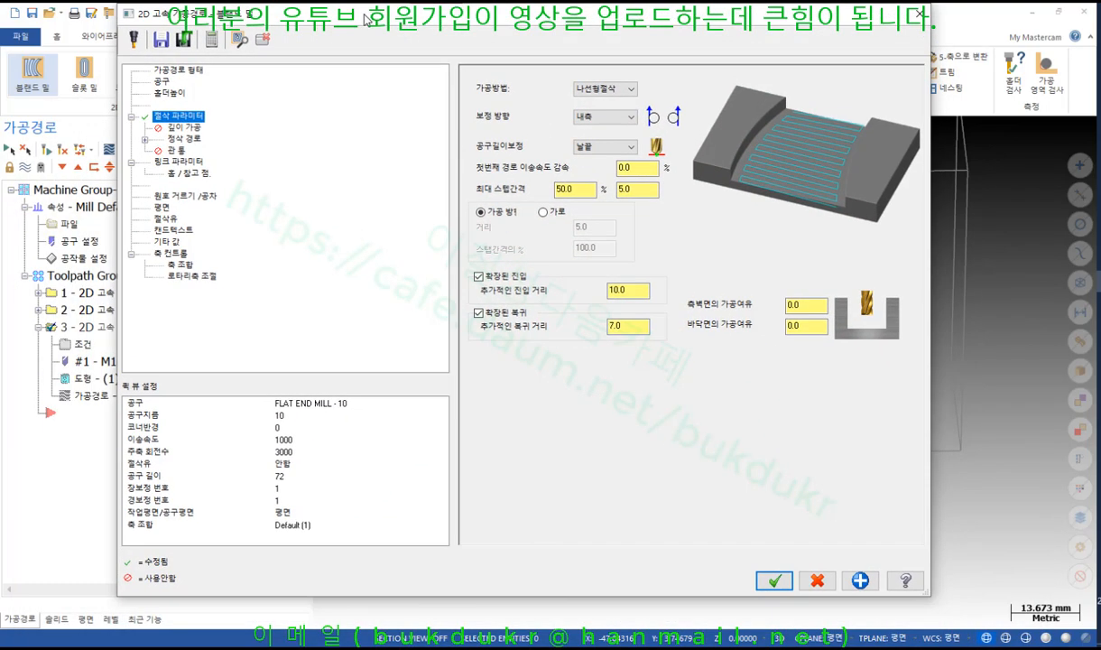
left_click(774, 580)
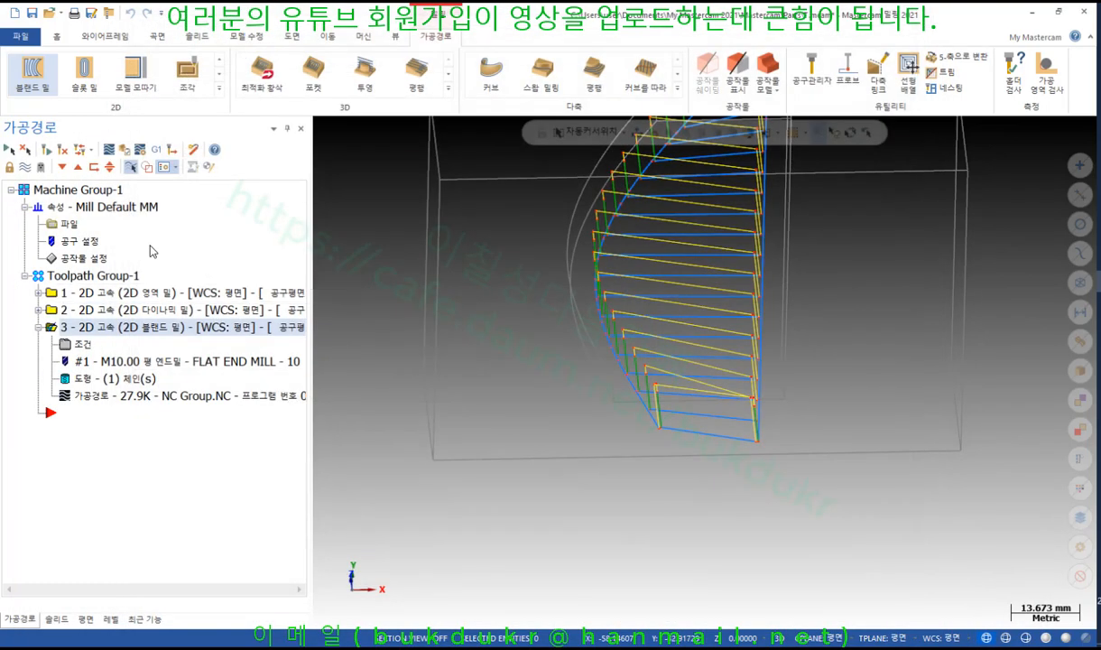
Reopen the blend mill parameters and bring up the 'Cut Parameters: Blend Mill' help page
scroll(588, 411, "down", 3)
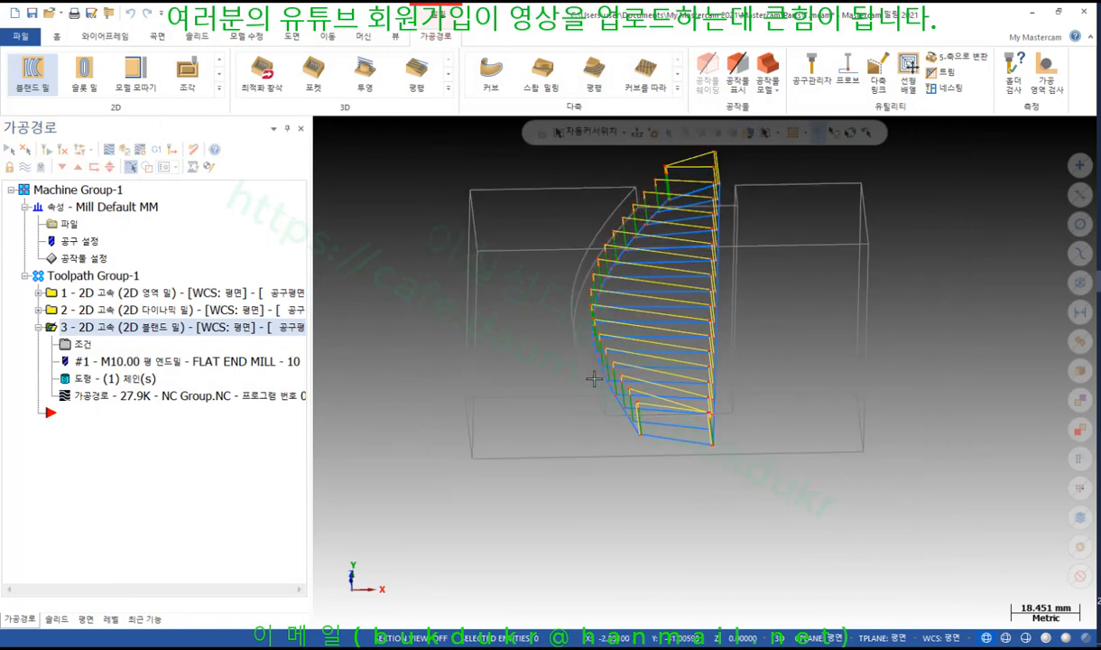
mouse_move(594, 378)
middle_mouse_down()
mouse_move(630, 363)
mouse_move(605, 315)
mouse_move(575, 301)
middle_mouse_up()
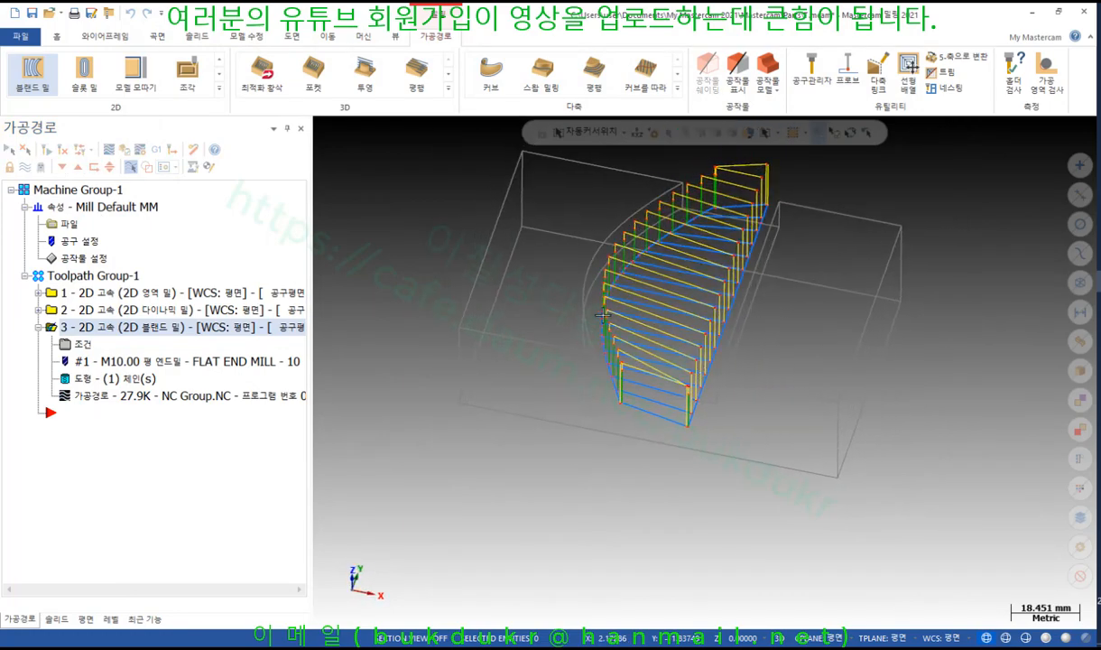
scroll(760, 195, "up", 3)
left_click(78, 343)
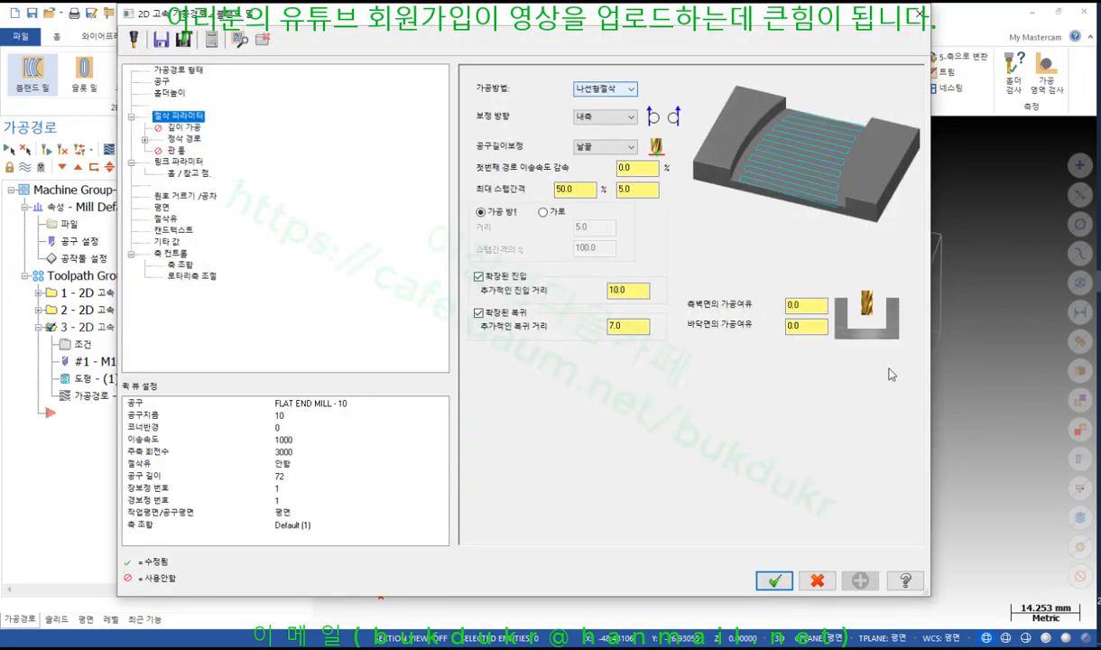
left_click(905, 580)
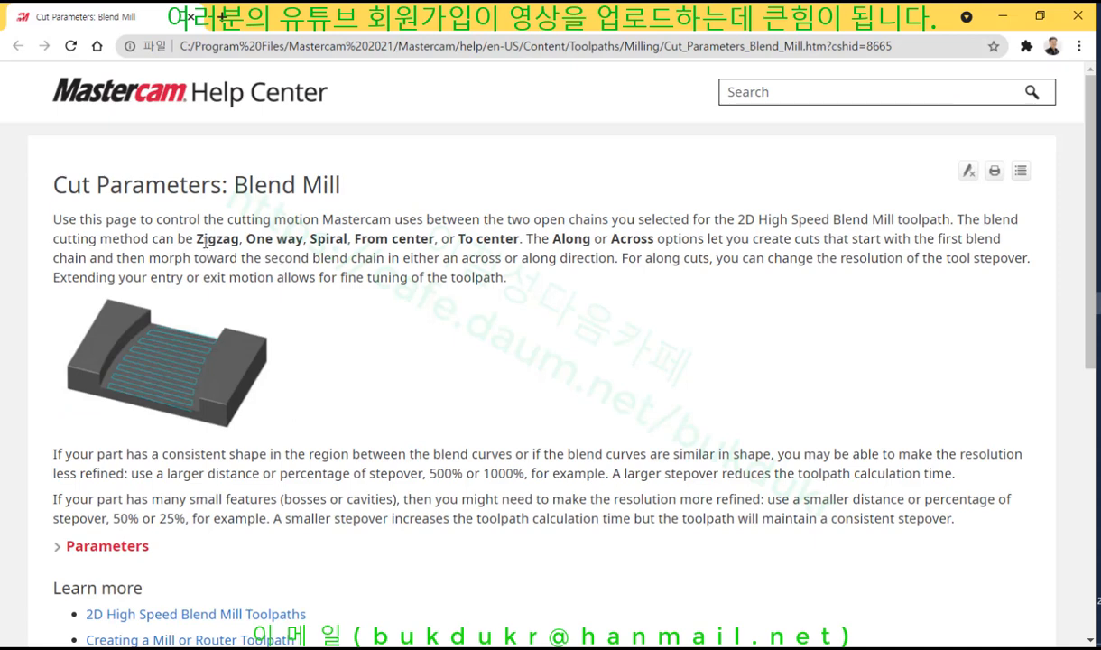
Highlight the help page's list of blend cutting methods, through To center, and the word Spiral
left_click_drag(196, 239, 437, 245)
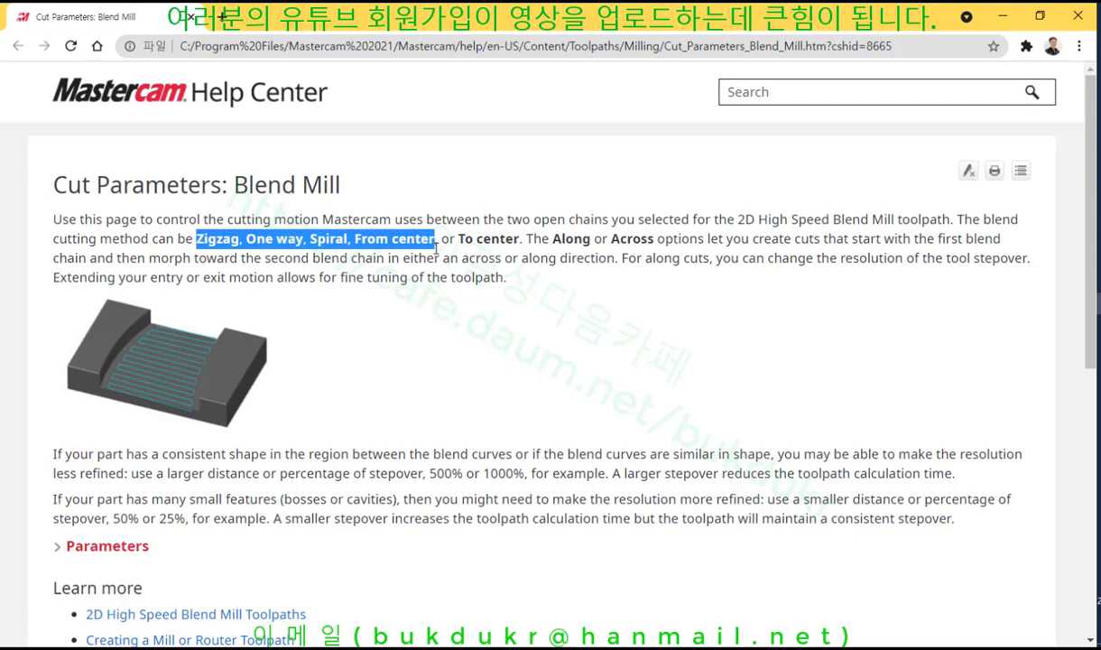
left_click_drag(436, 245, 523, 238)
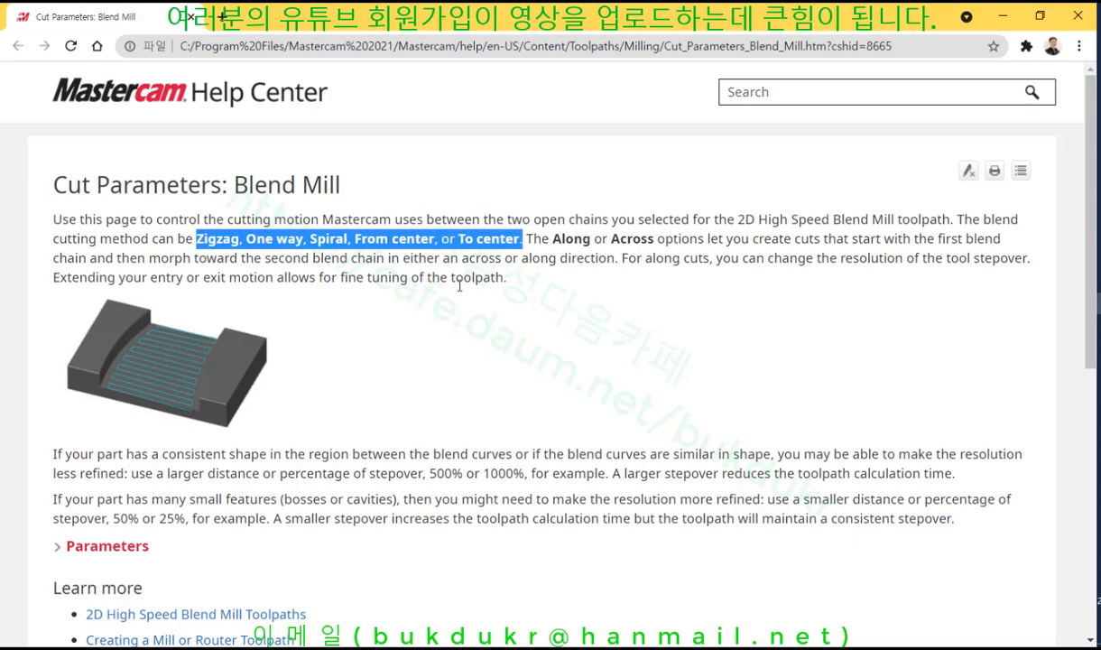
left_click(475, 251)
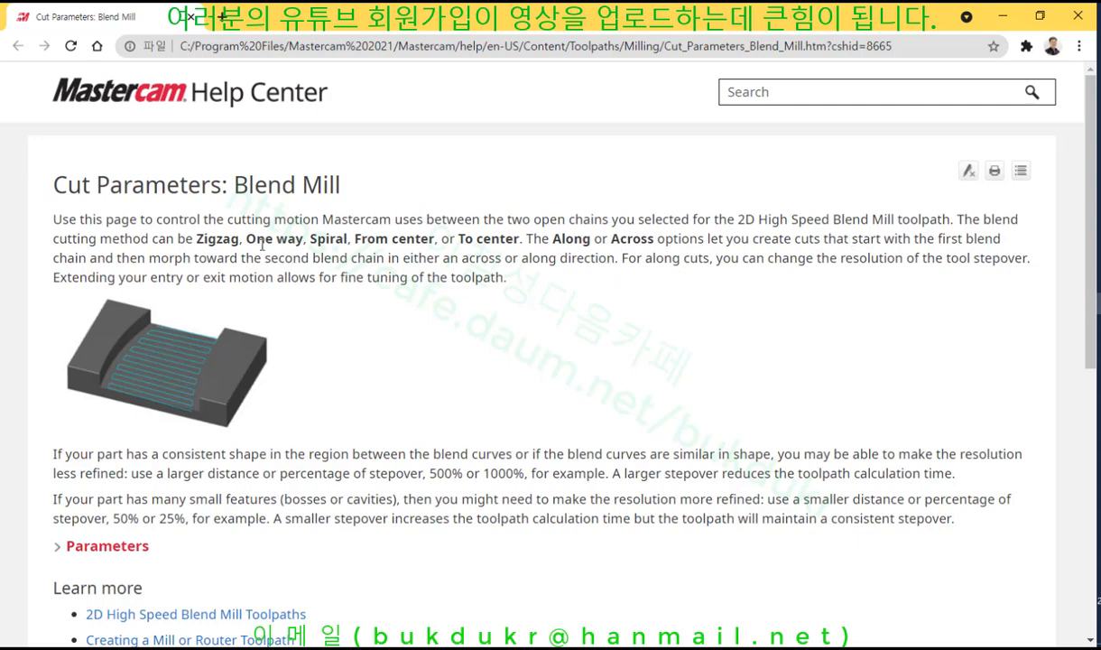
left_click_drag(311, 239, 356, 242)
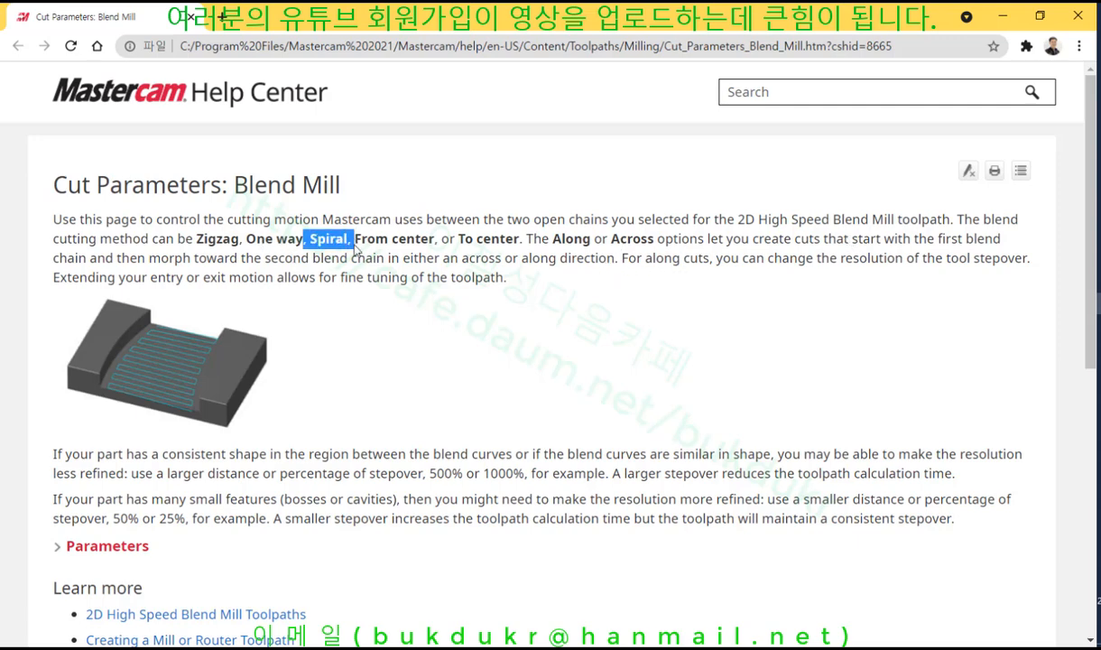
Expand the Parameters section, read the Spiral definition, and close the help
scroll(478, 334, "down", 3)
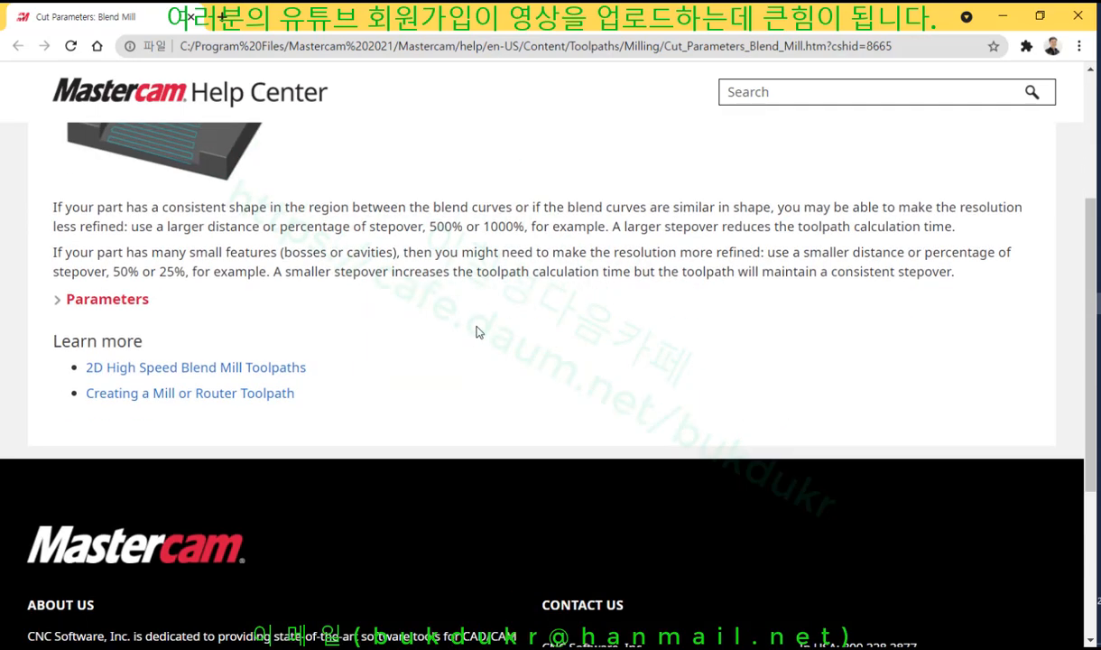
left_click(122, 299)
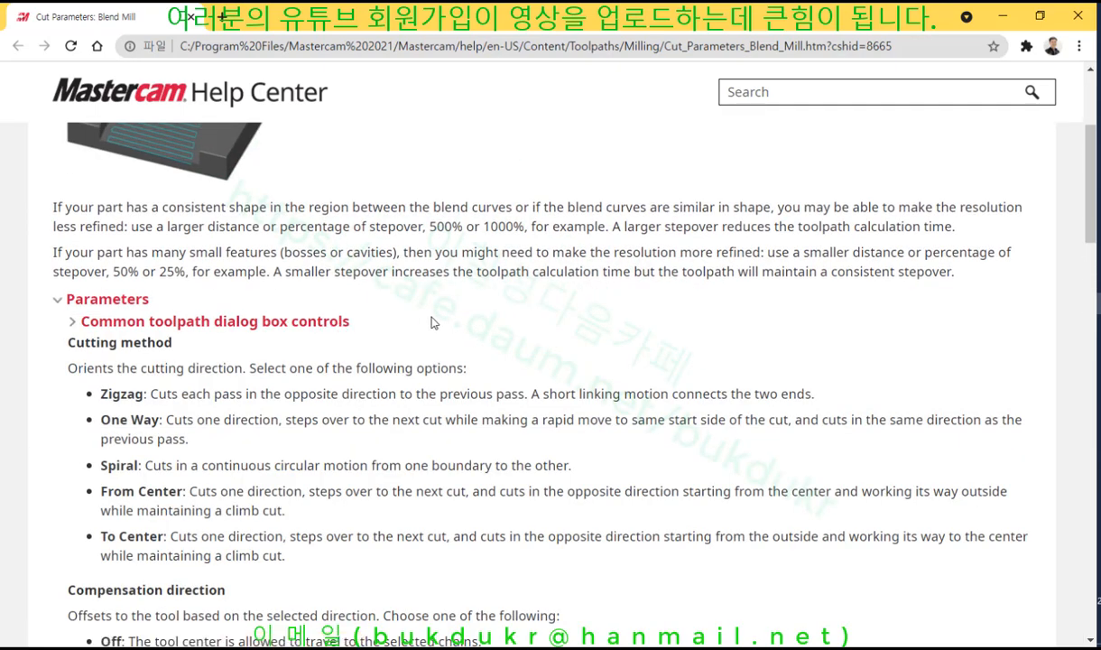
scroll(397, 322, "down", 2)
left_click_drag(150, 301, 364, 304)
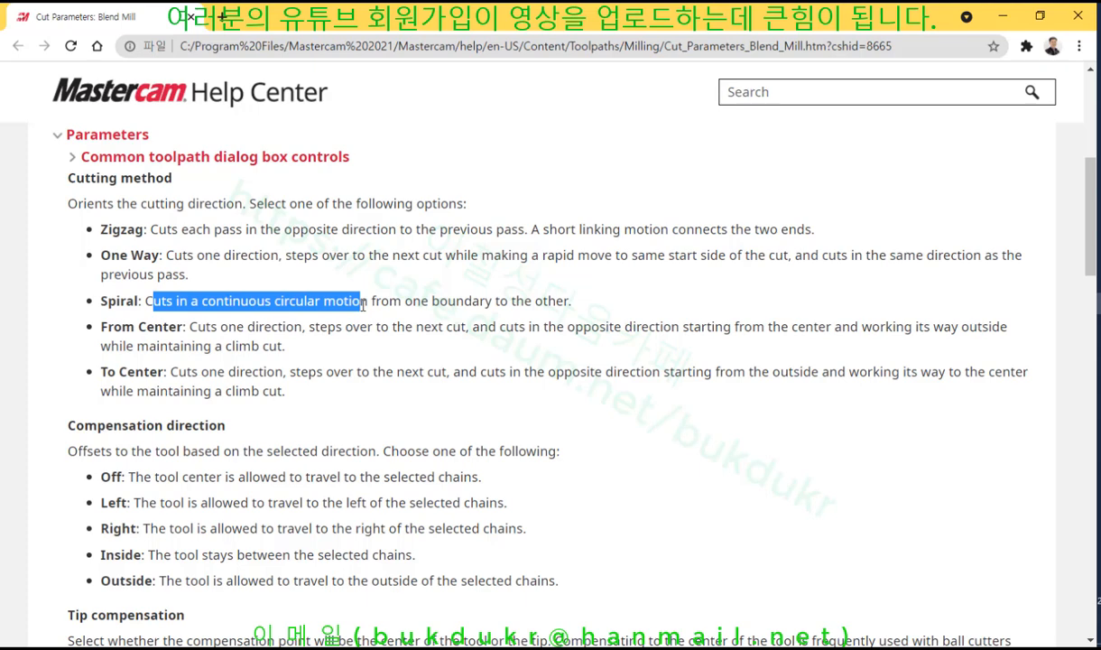
left_click_drag(363, 304, 575, 308)
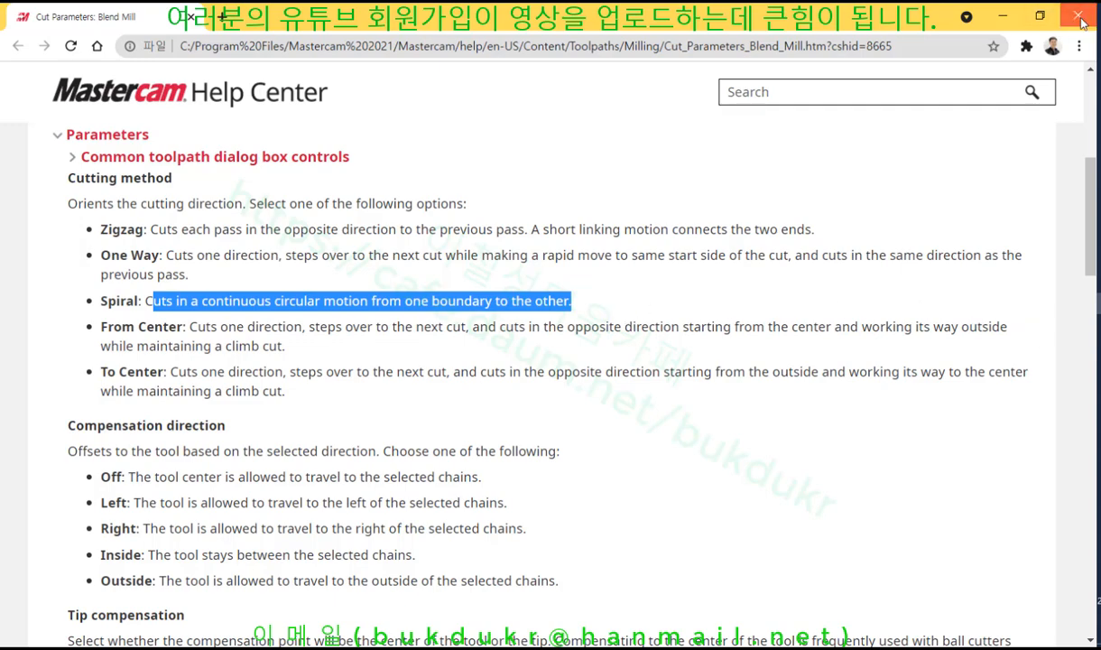
left_click(1003, 15)
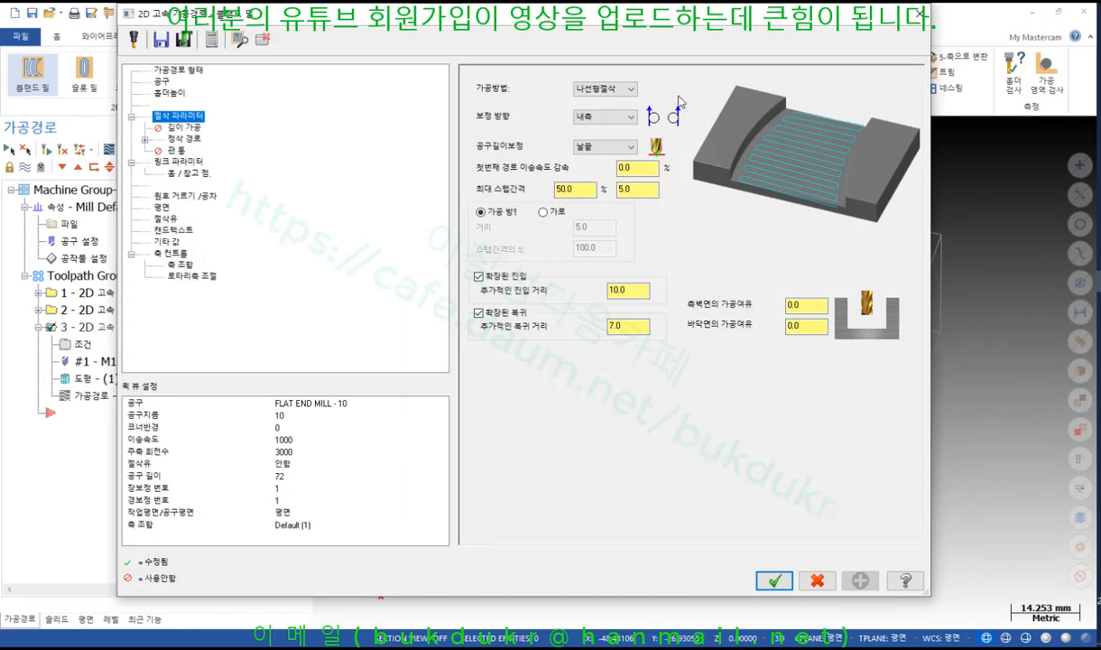
Set the cutting method to From center (중심에서) and accept the parameters
left_click(631, 91)
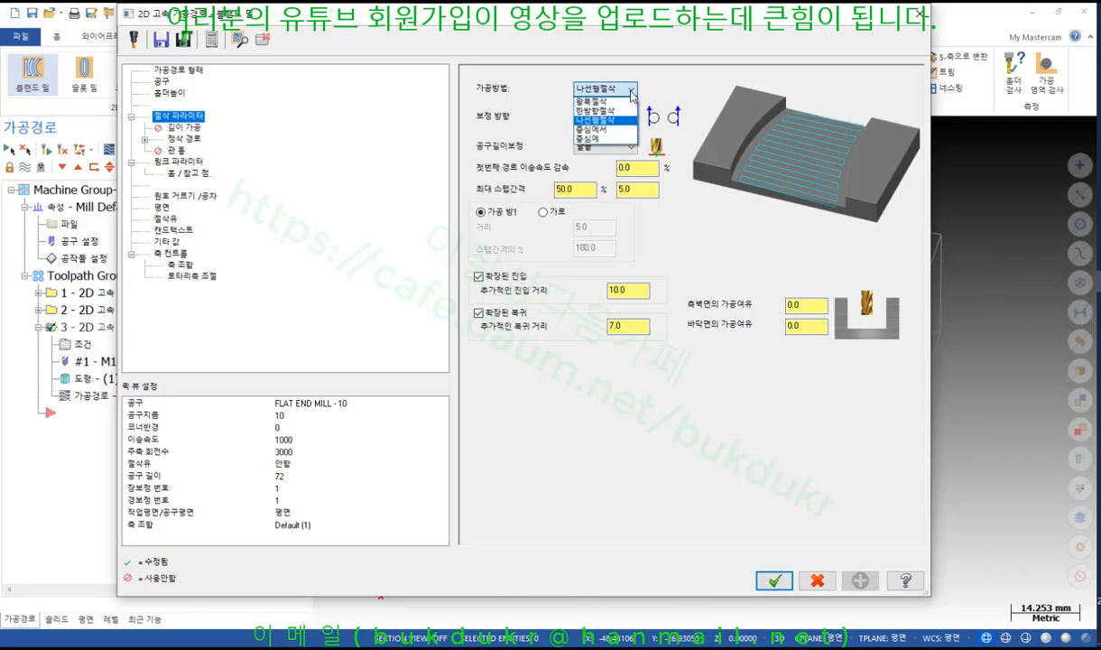
left_click(584, 129)
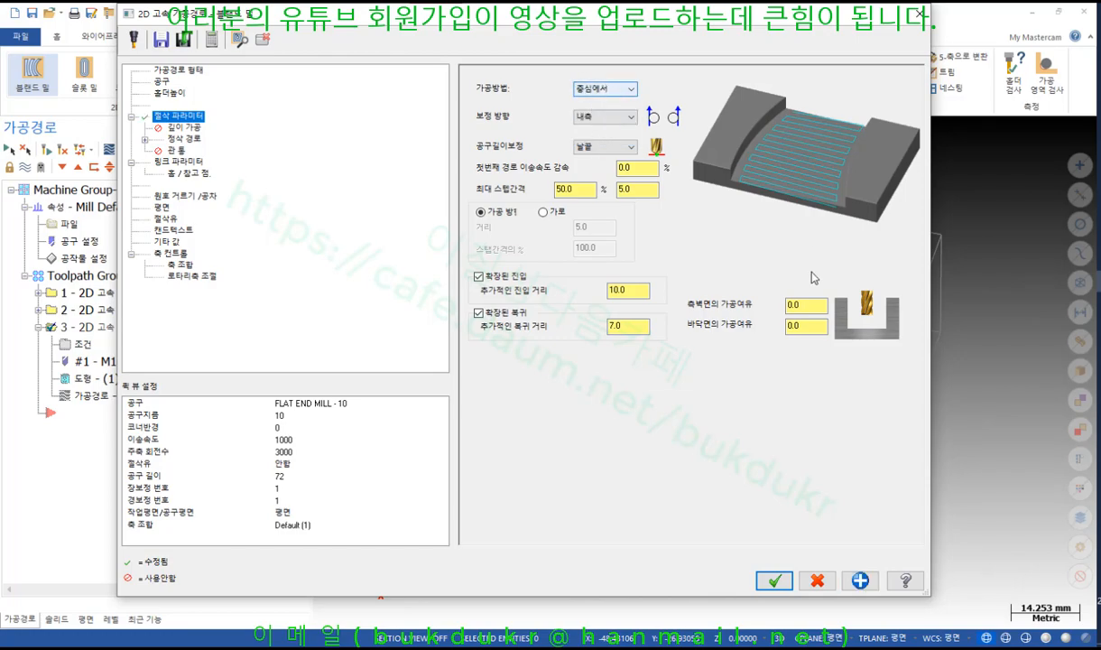
left_click(775, 580)
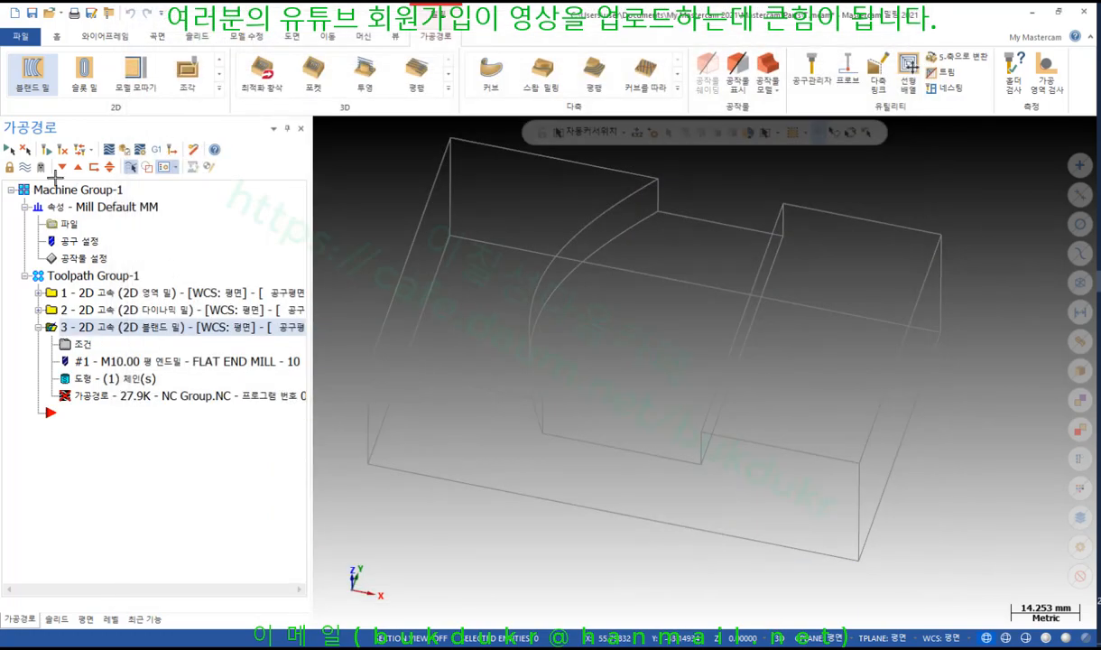
Regenerate the blend mill toolpath and play its backplot through to the end
left_click(48, 150)
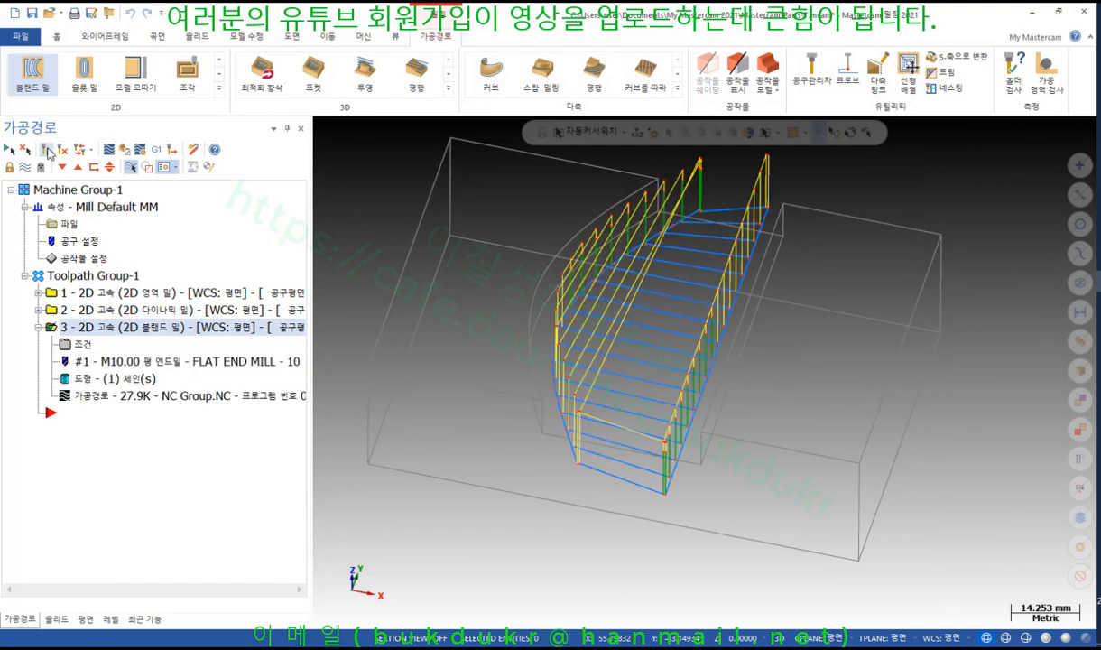
left_click(94, 398)
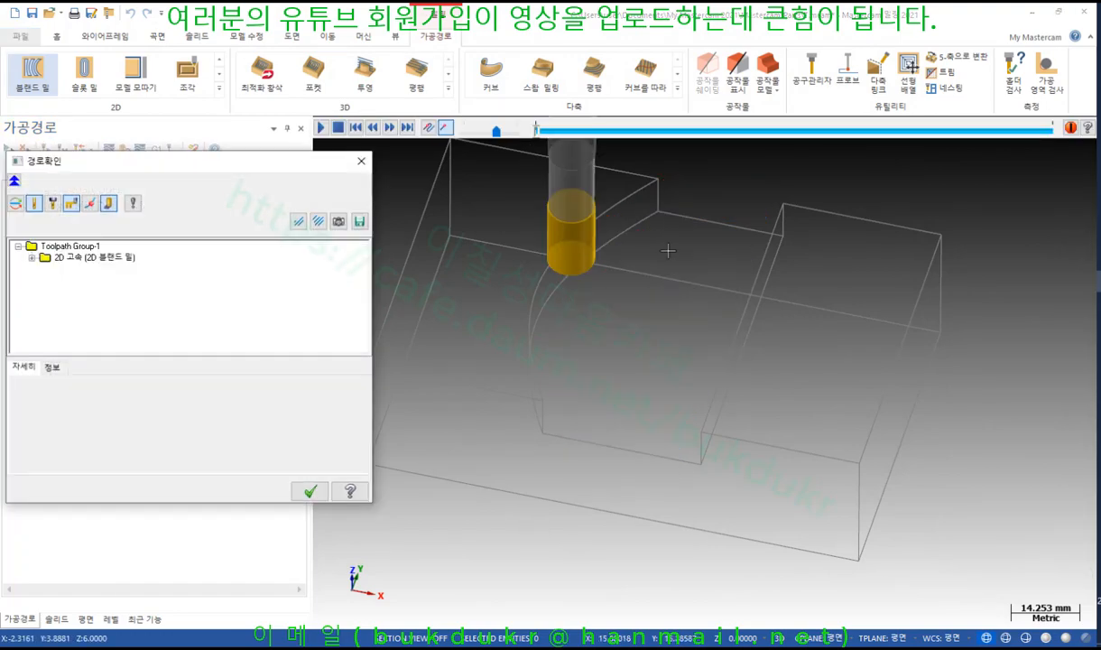
left_click_drag(535, 136, 1021, 247)
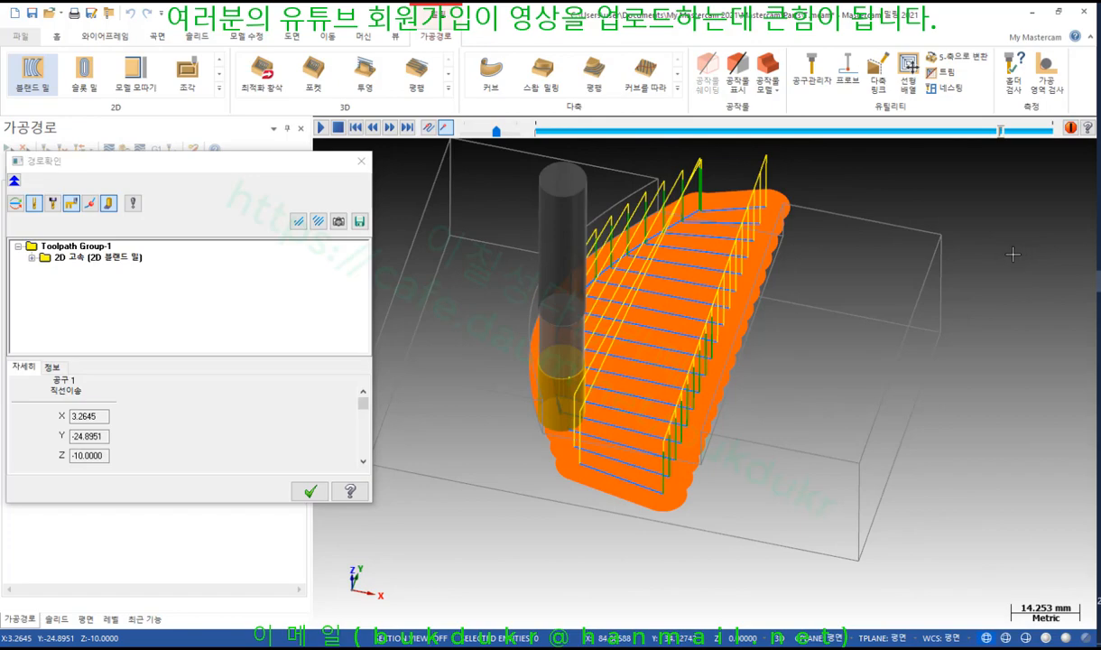
left_click(309, 491)
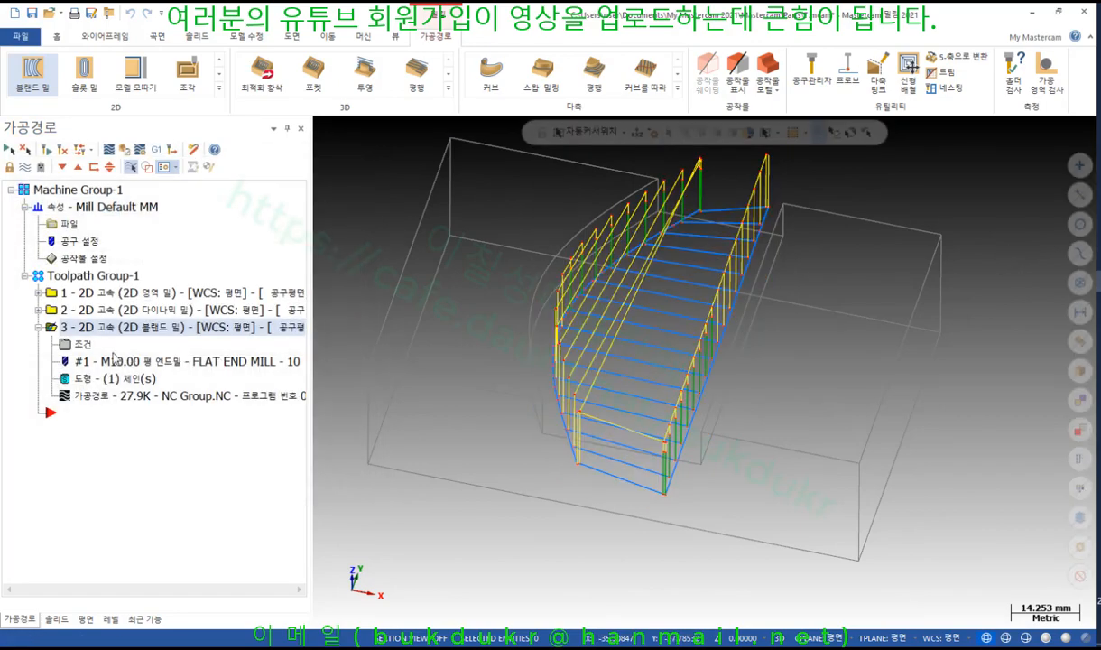
Switch the blend mill to crosswise (가로) passes along the slot and play the backplot
left_click(83, 344)
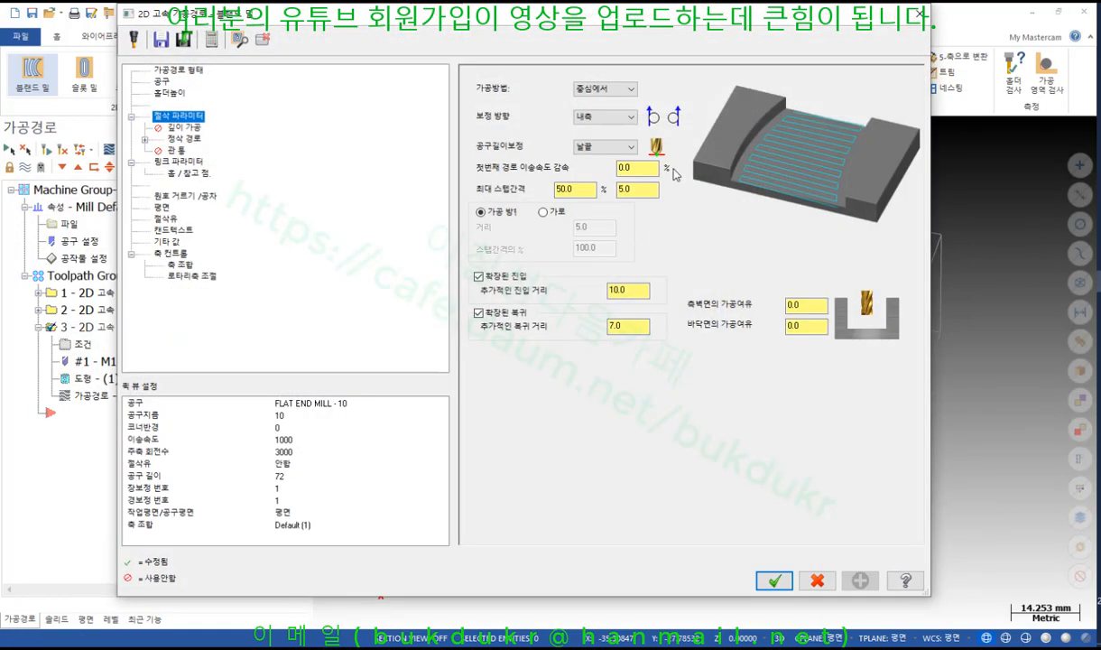
left_click(542, 212)
left_click(775, 580)
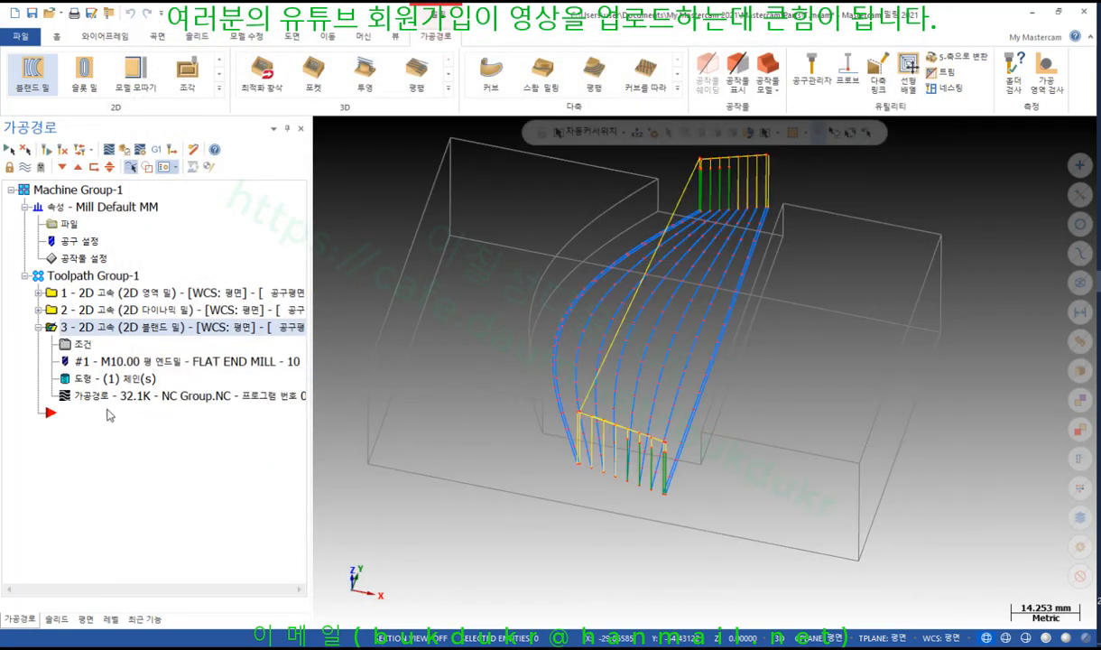
left_click(108, 149)
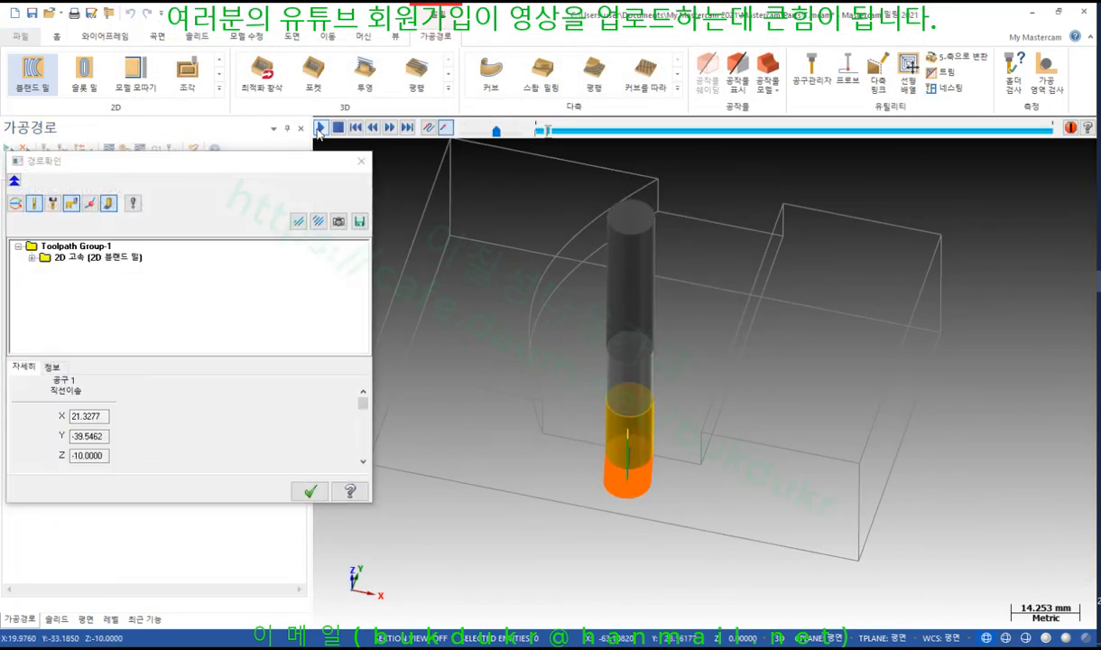
left_click(319, 128)
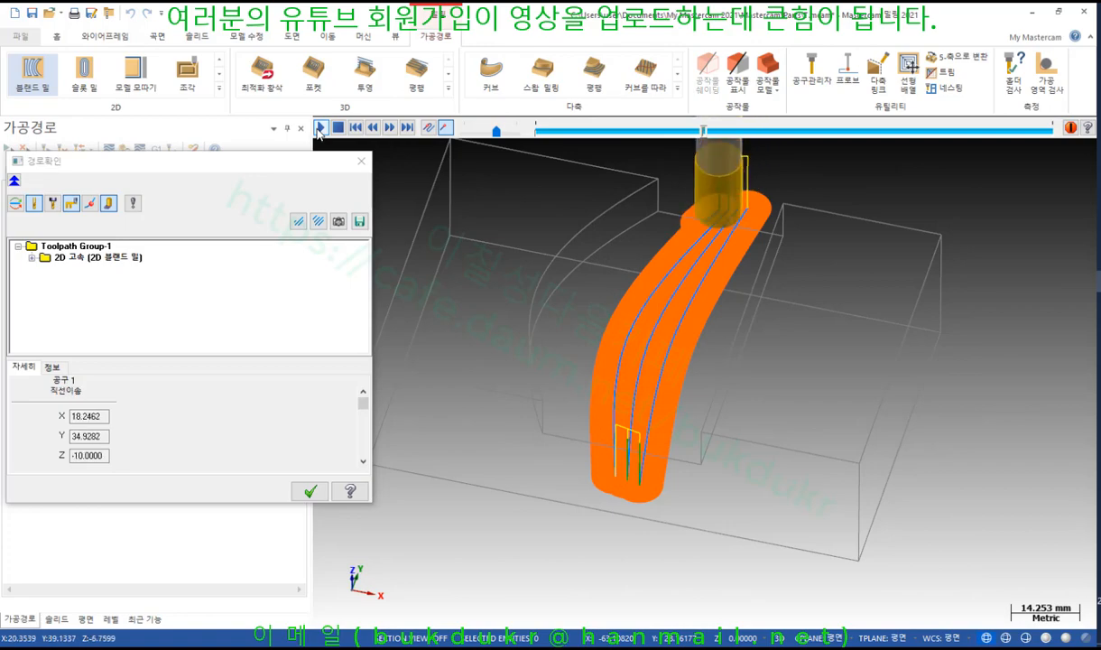
left_click(312, 492)
Set the first-pass feed rate reduction to 50.0% and accept the parameters
left_click(83, 344)
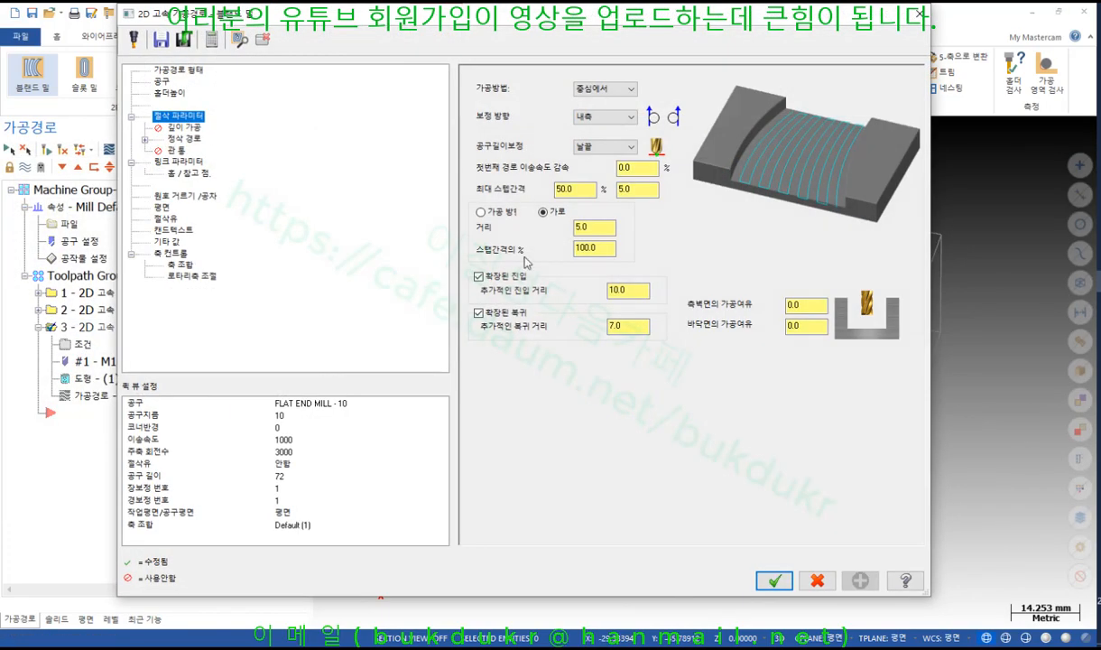
left_click(622, 168)
key("Return")
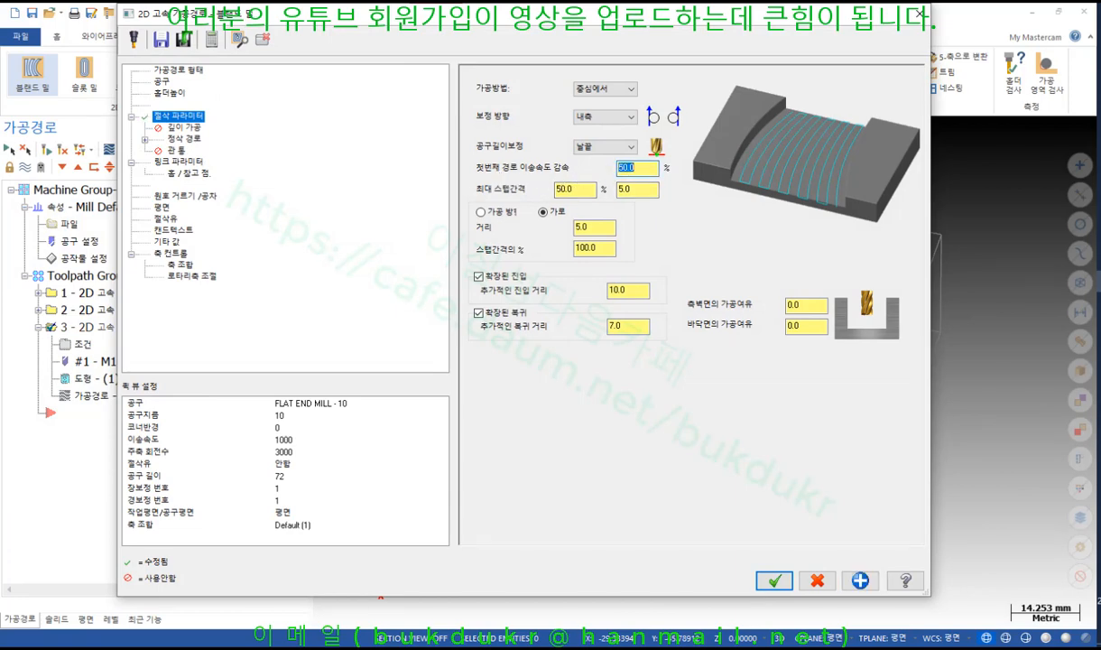
left_click(656, 171)
left_click(774, 580)
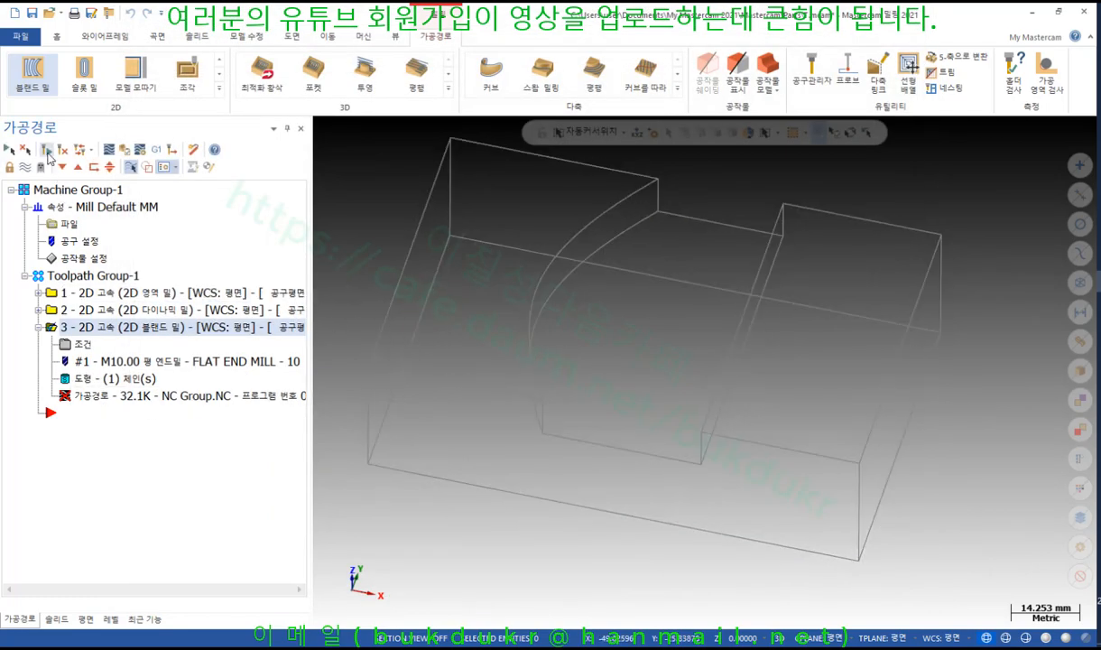
Play the updated 32.1K curved toolpath's backplot to the end, then return to its parameters
left_click(100, 402)
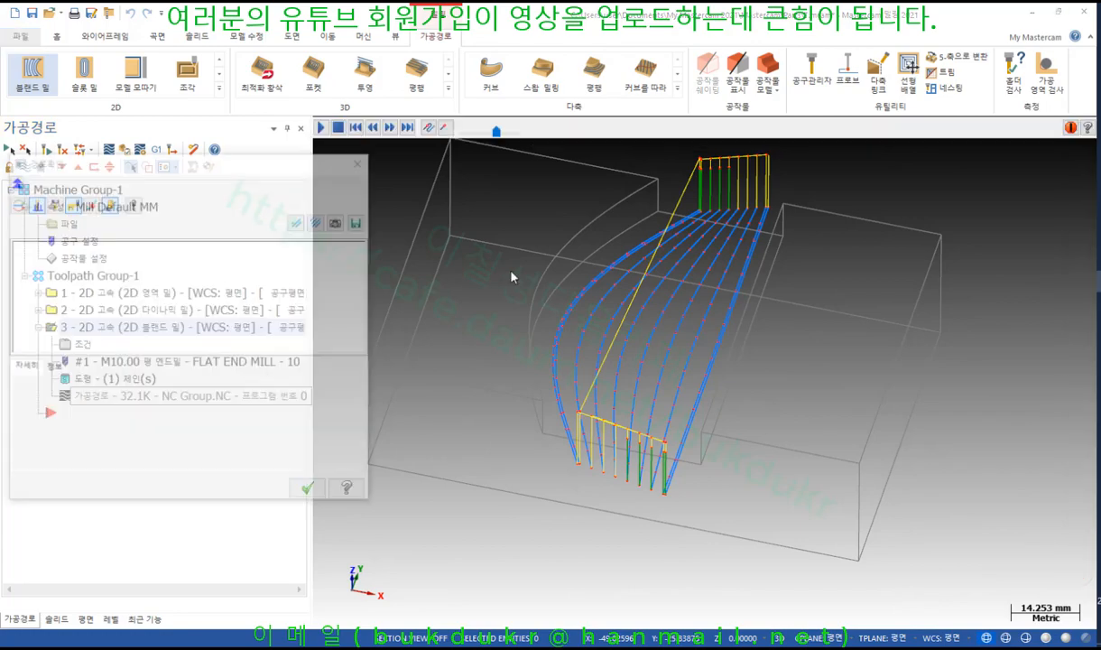
left_click_drag(538, 133, 1056, 216)
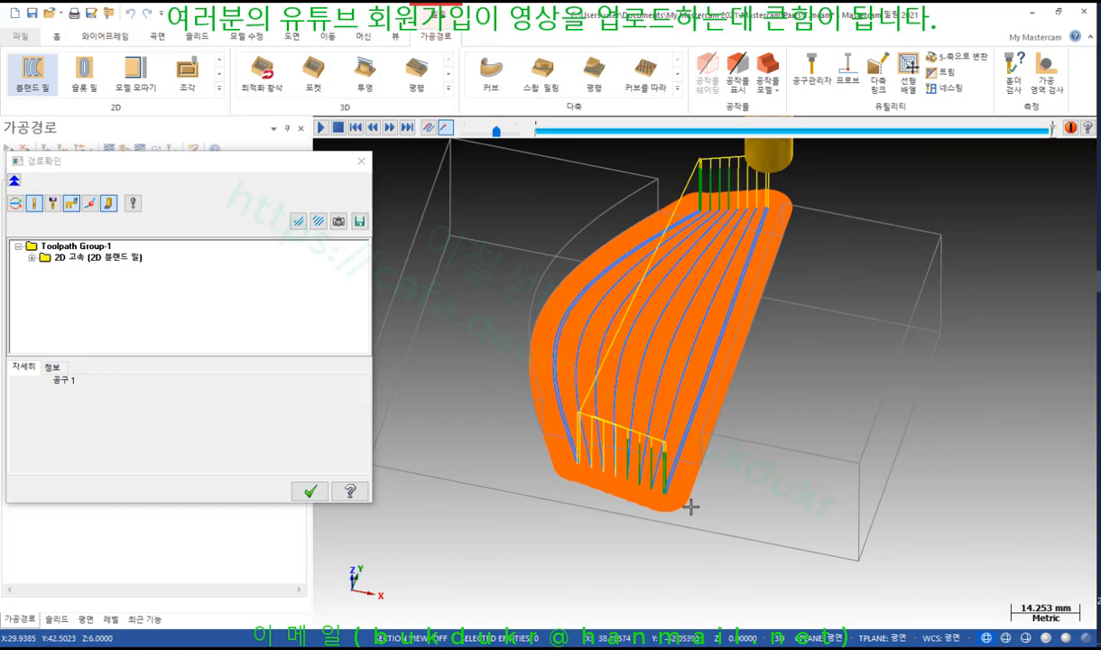
left_click(309, 490)
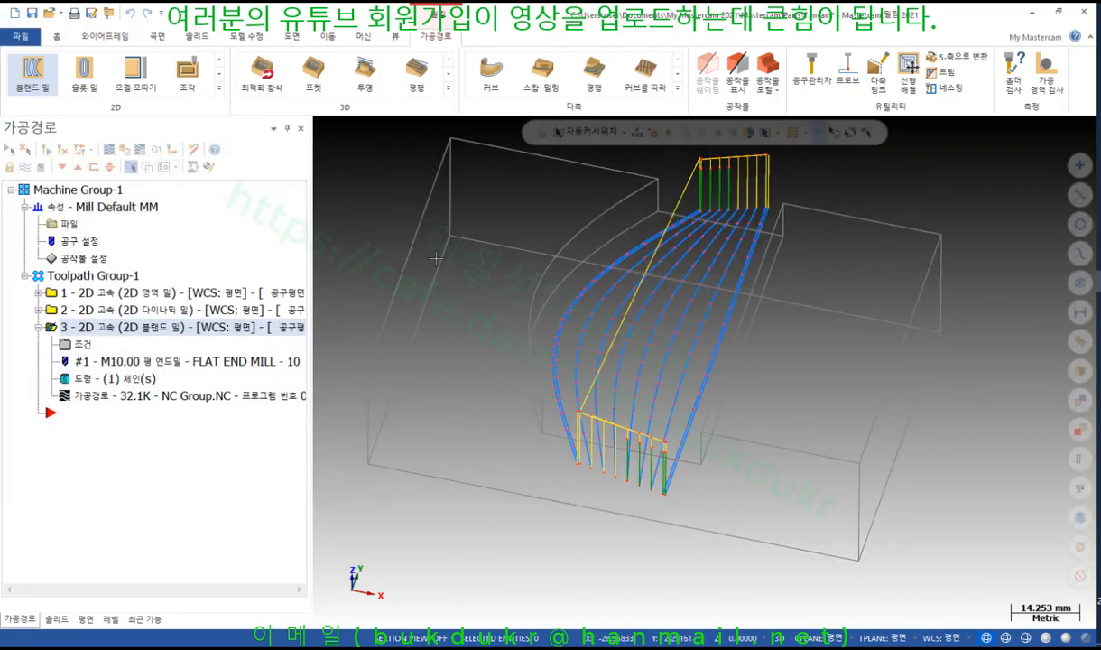
left_click(86, 345)
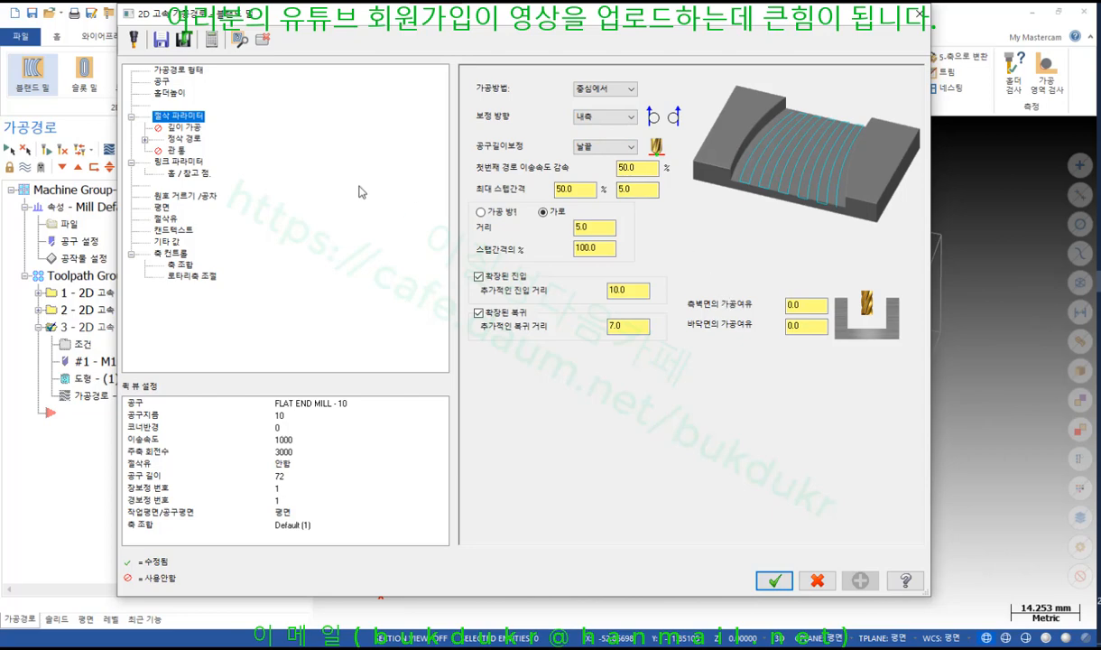
Review depth cuts, finish passes, and linking heights: stock top, feed plane, and retract
left_click(180, 128)
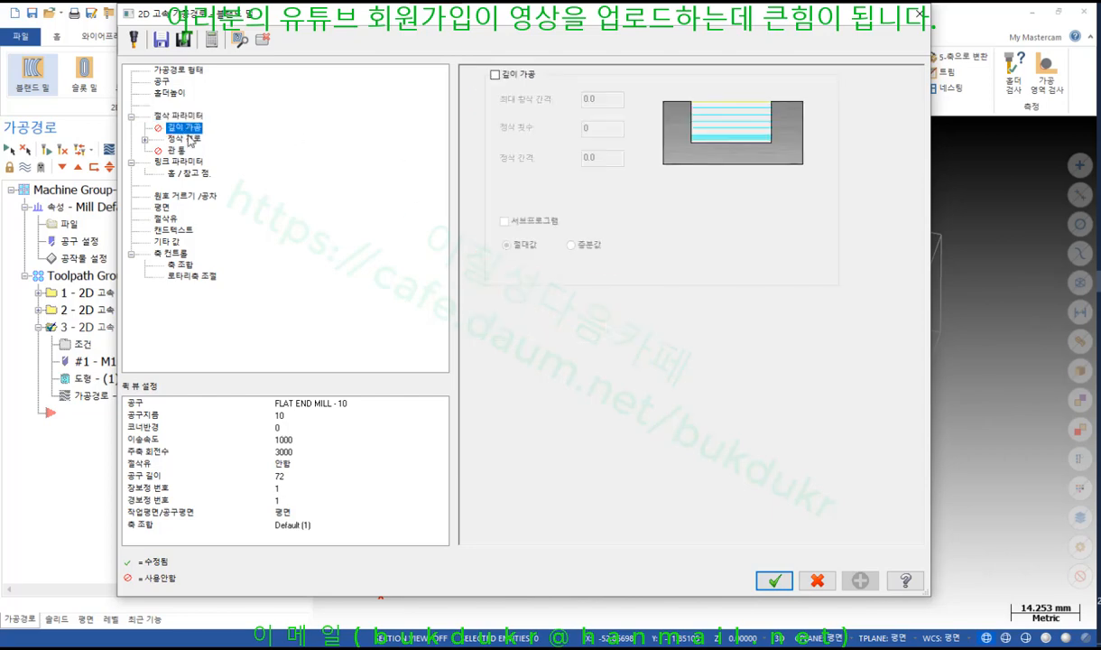
left_click(185, 139)
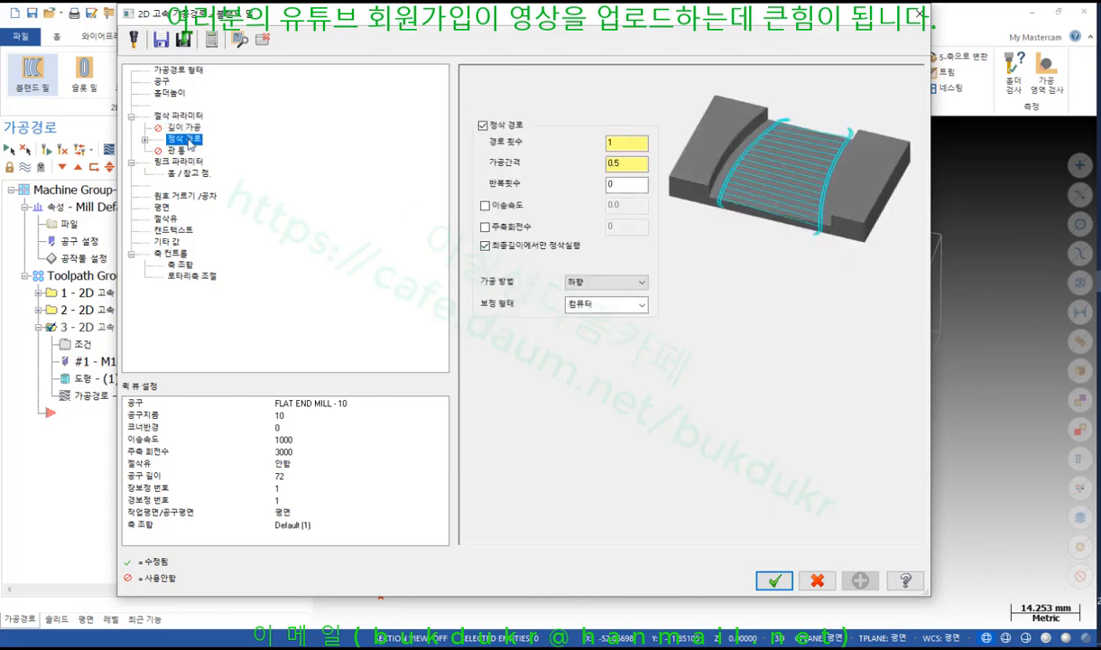
left_click(185, 162)
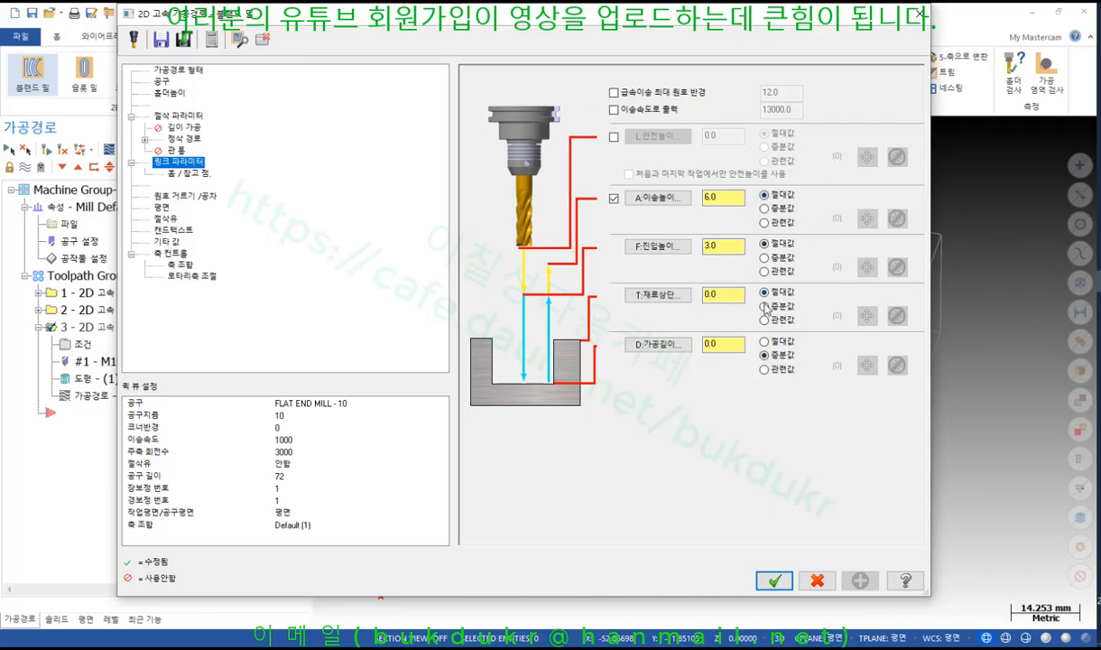
left_click(736, 296)
left_click(733, 246)
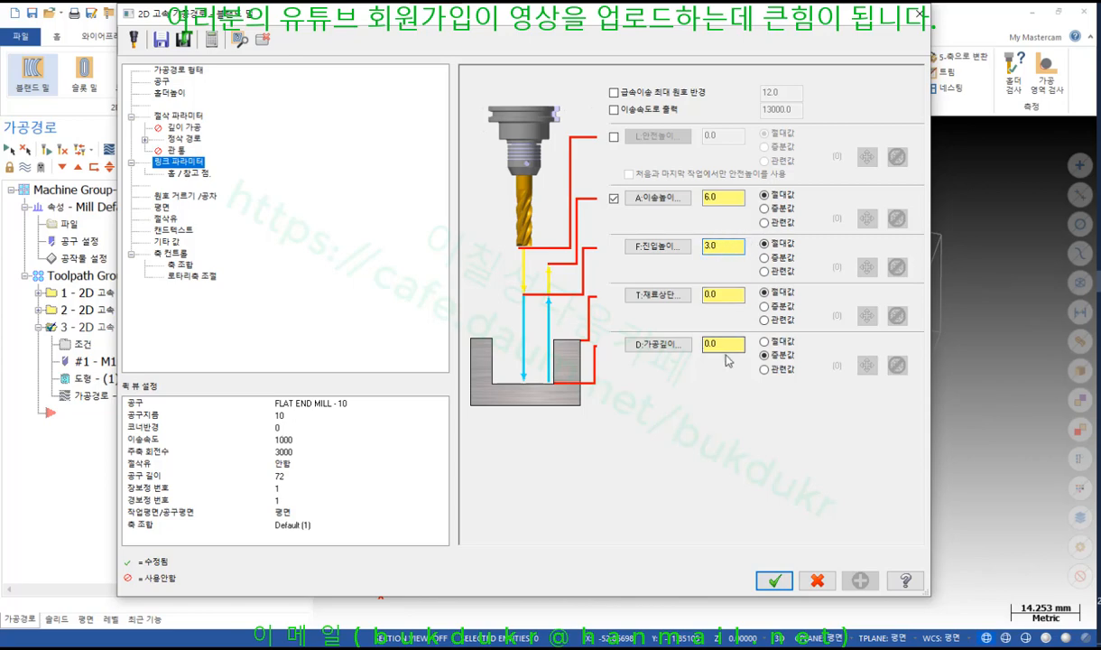
left_click(721, 196)
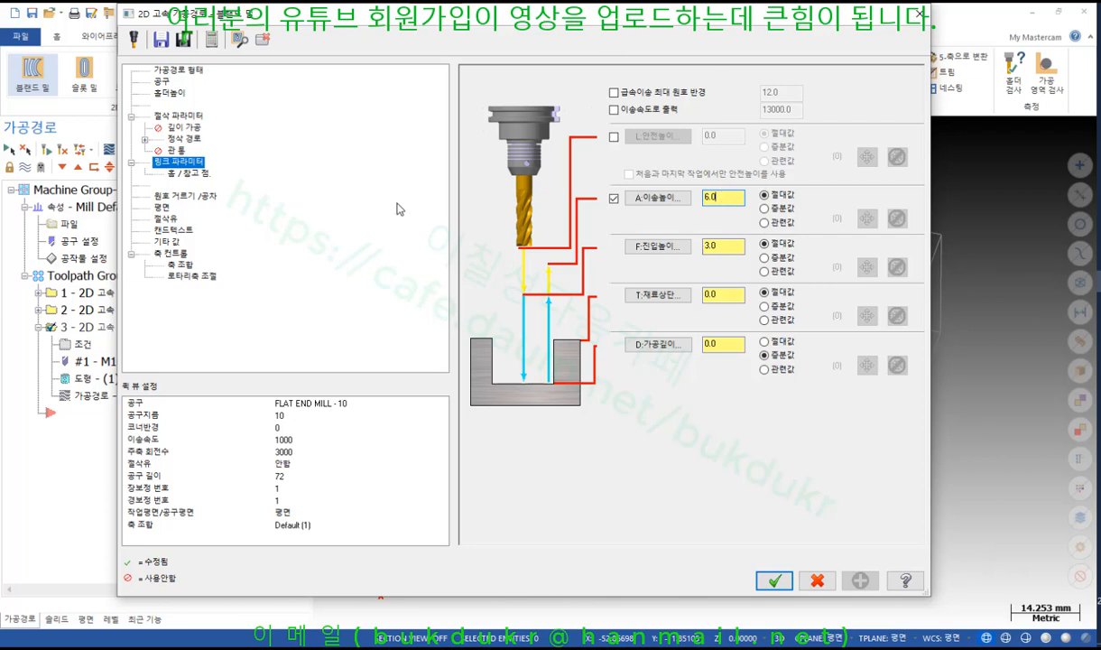
Re-pick the centre cutting method (중심에서) in Cut Parameters, accept, and regenerate the toolpath
left_click(197, 119)
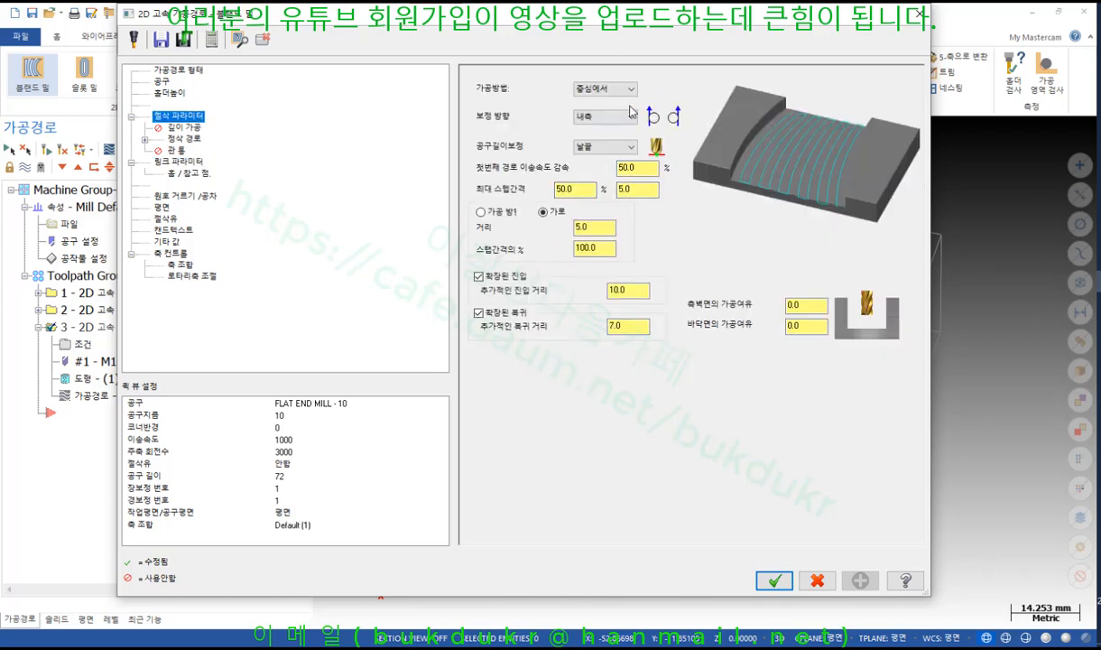
left_click(602, 88)
left_click(586, 137)
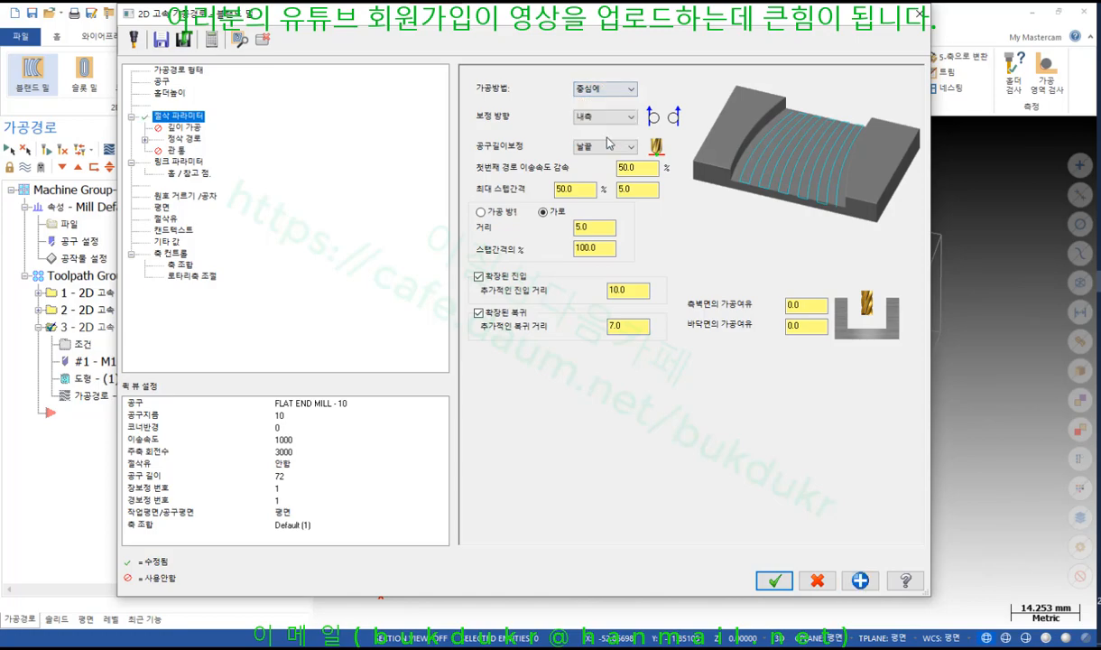
left_click(775, 581)
left_click(46, 151)
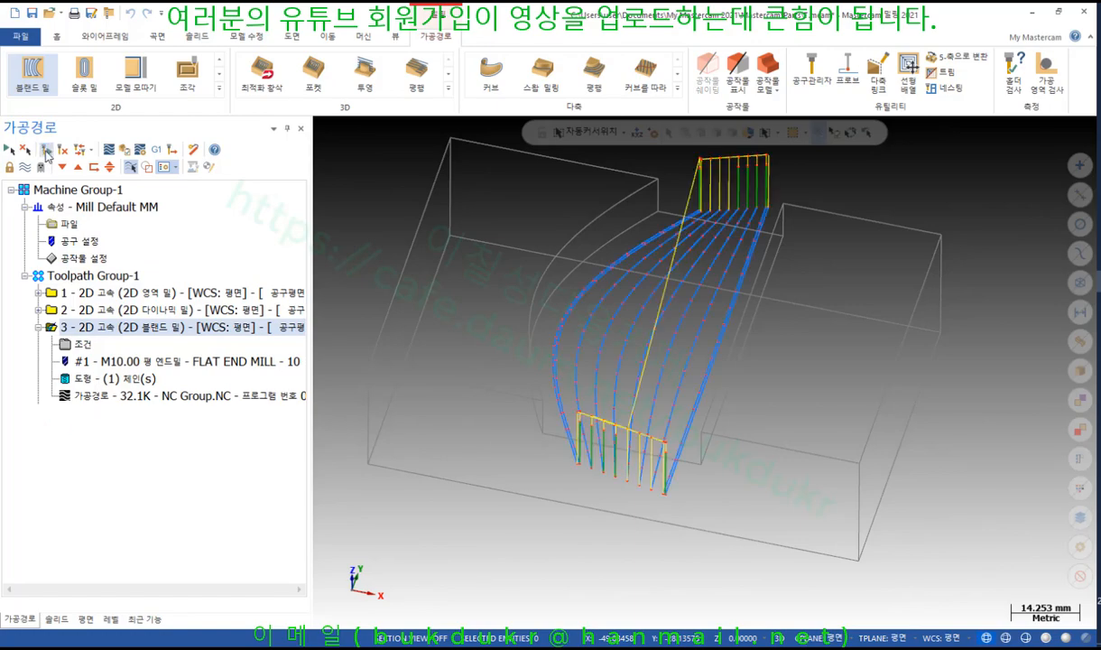
Backplot the To center toolpath partway, sketch and clear freehand marks on the left cut, then close
left_click(93, 391)
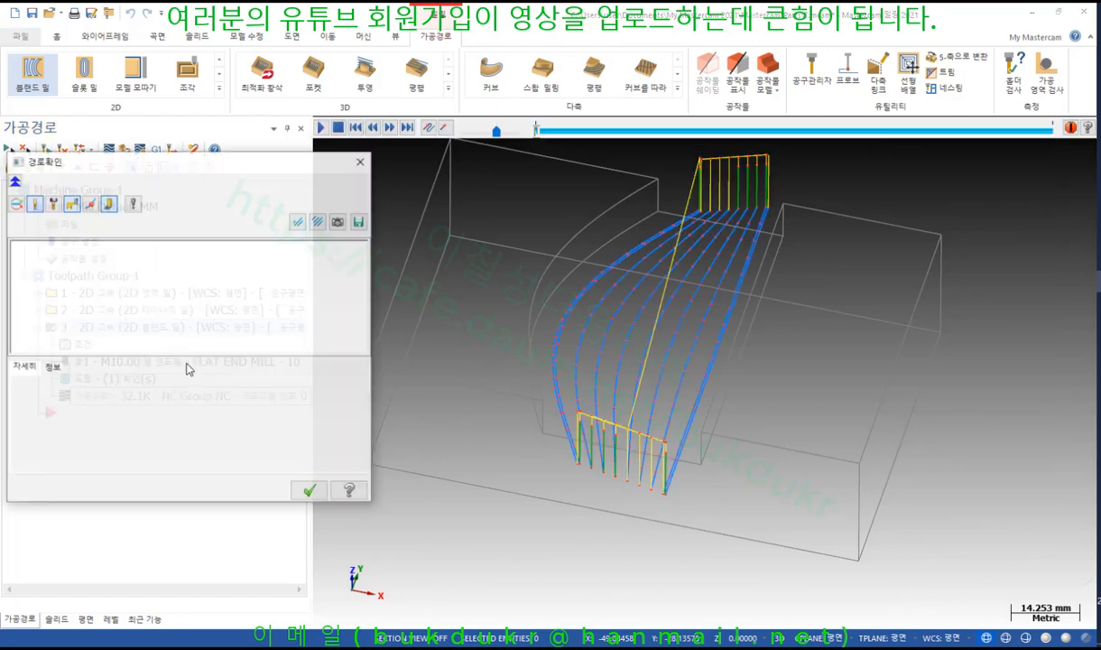
left_click_drag(537, 133, 639, 139)
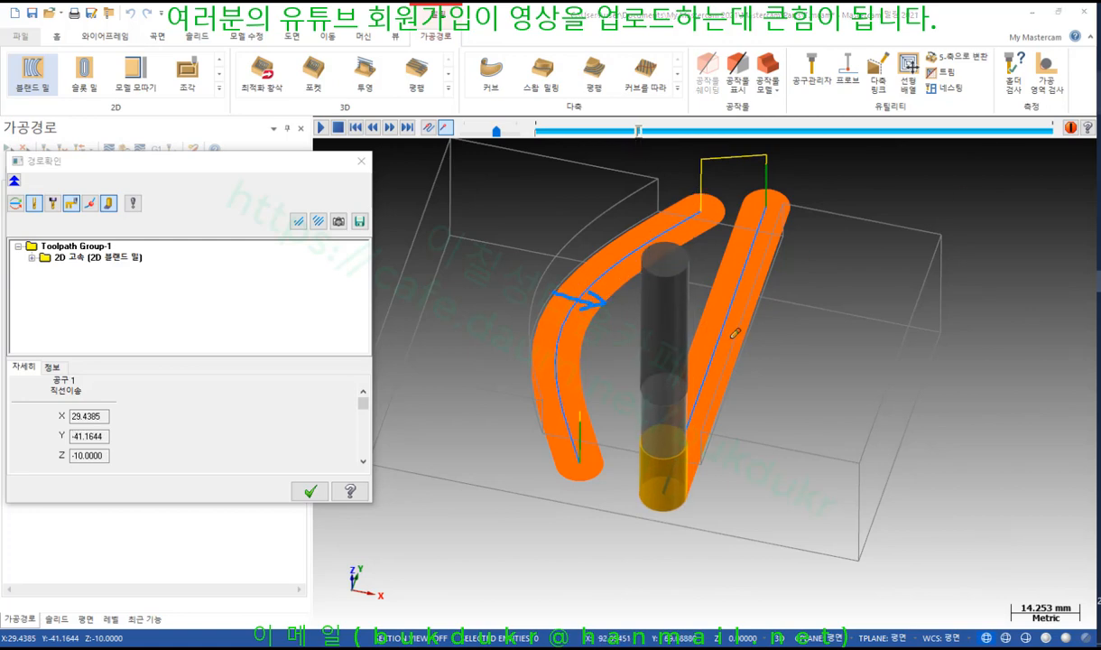
left_click_drag(614, 469, 710, 225)
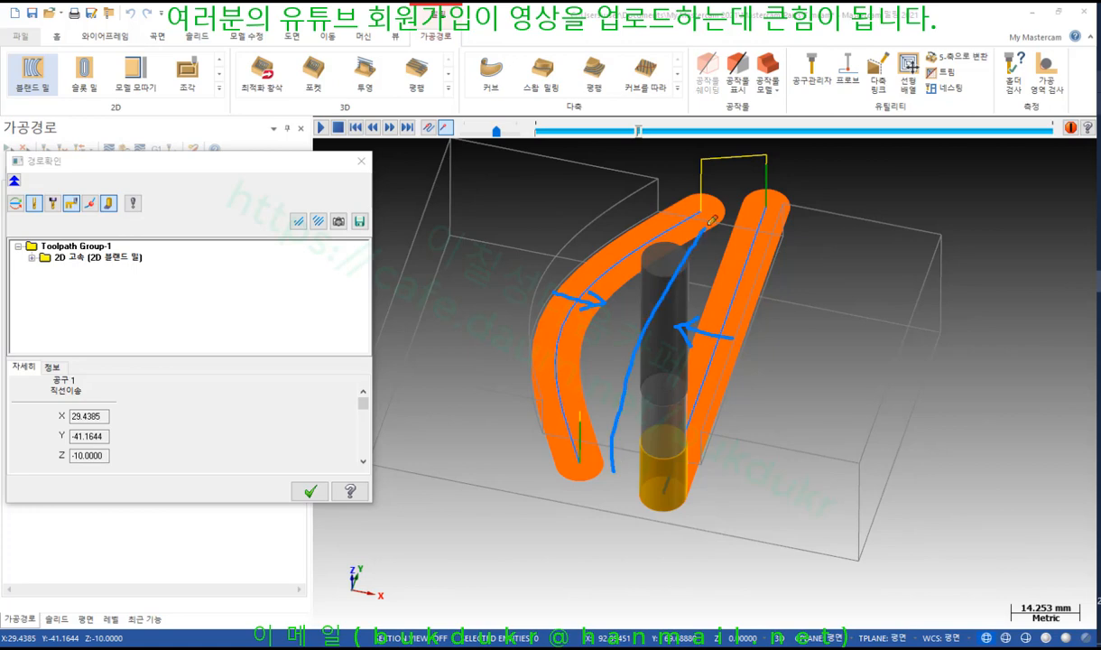
mouse_move(617, 390)
left_mouse_down()
mouse_move(580, 386)
mouse_move(664, 407)
left_mouse_up()
mouse_move(575, 477)
left_mouse_down()
mouse_move(666, 204)
mouse_move(722, 190)
mouse_move(601, 390)
mouse_move(666, 269)
mouse_move(685, 305)
mouse_move(747, 278)
mouse_move(695, 487)
left_mouse_up()
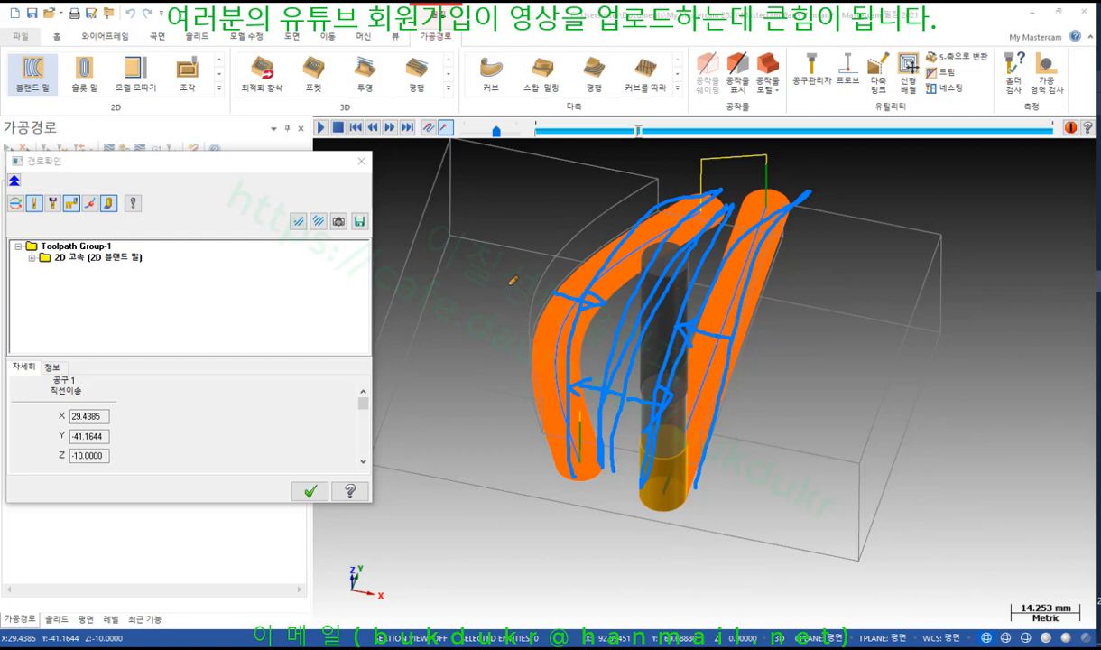
right_click(435, 244)
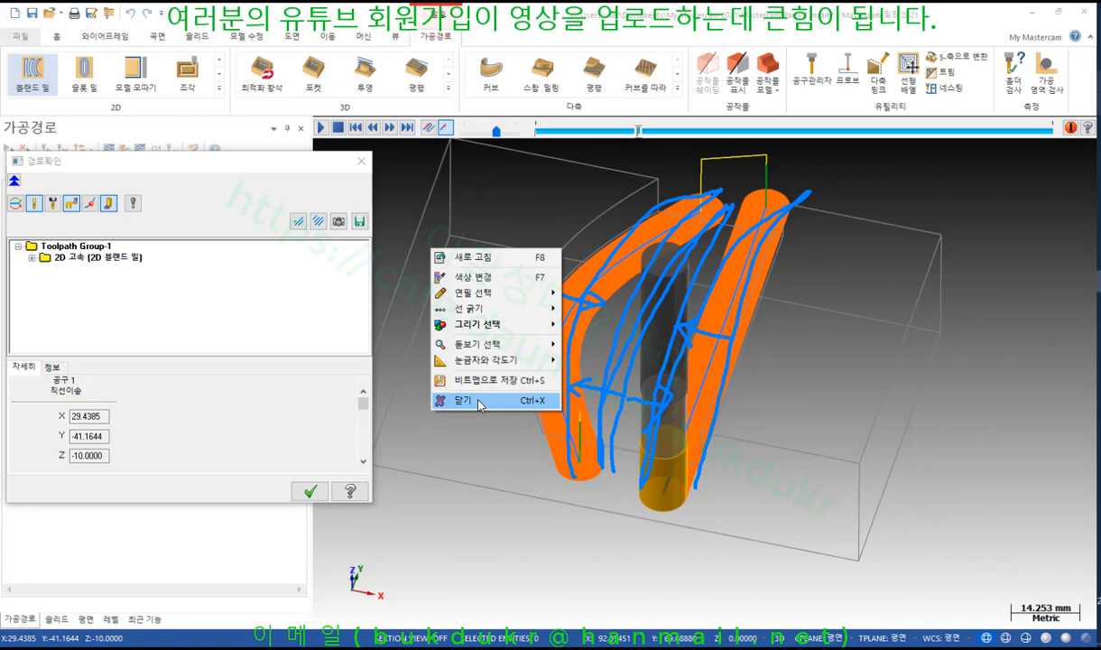
left_click(479, 400)
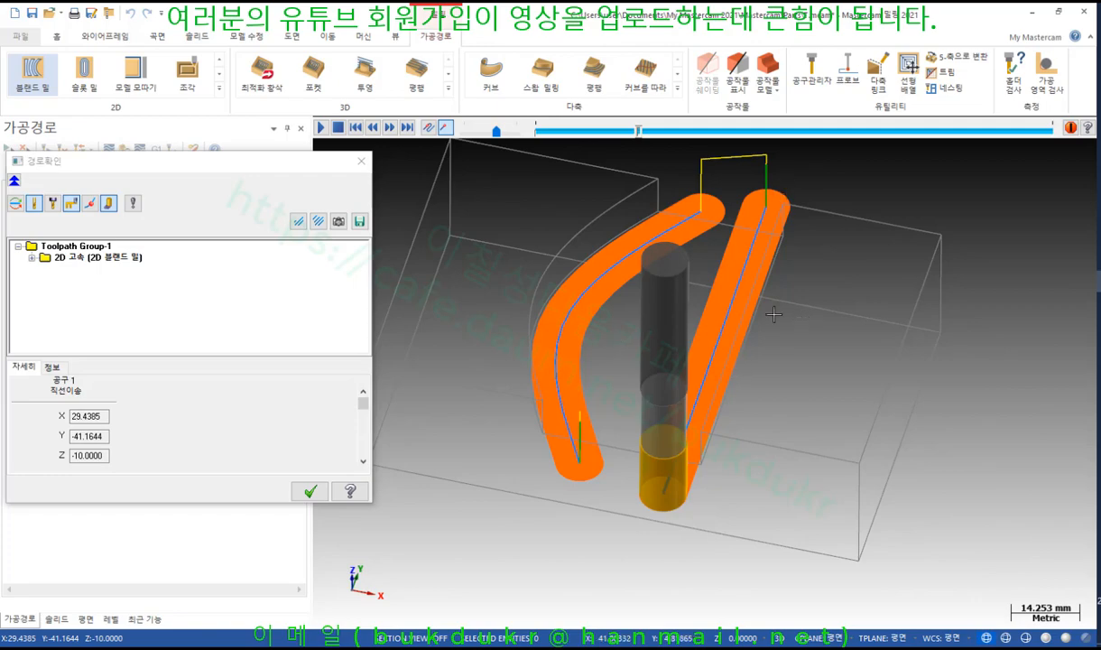
left_click(310, 492)
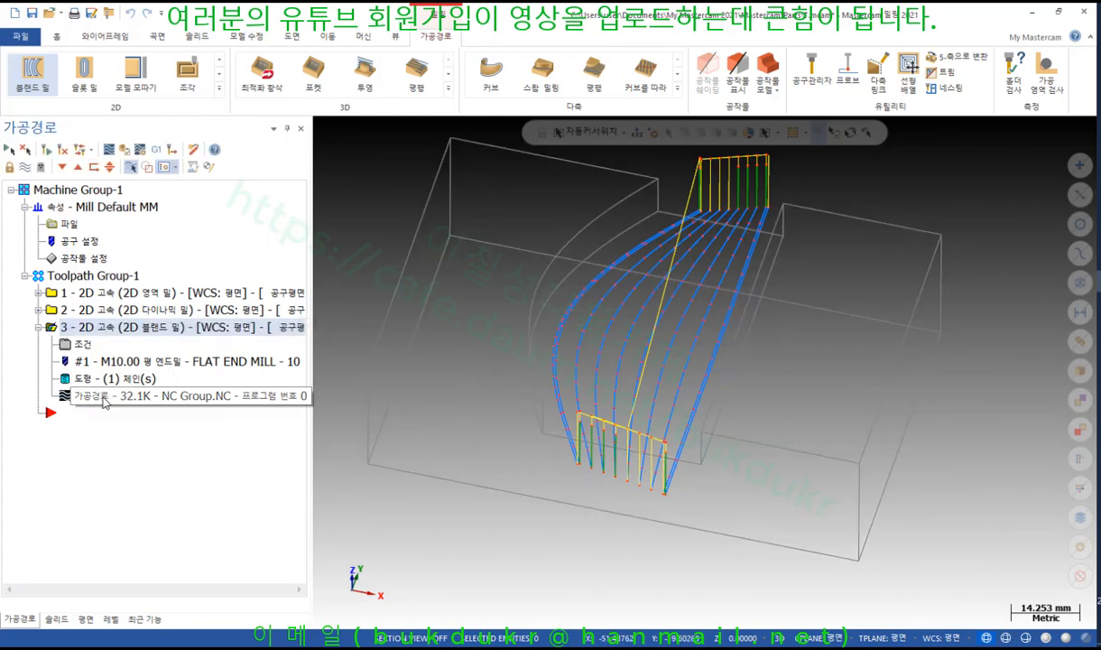
Measure the blend toolpath to read its feed 500 and spindle speed 3000
left_click(57, 38)
left_click(629, 73)
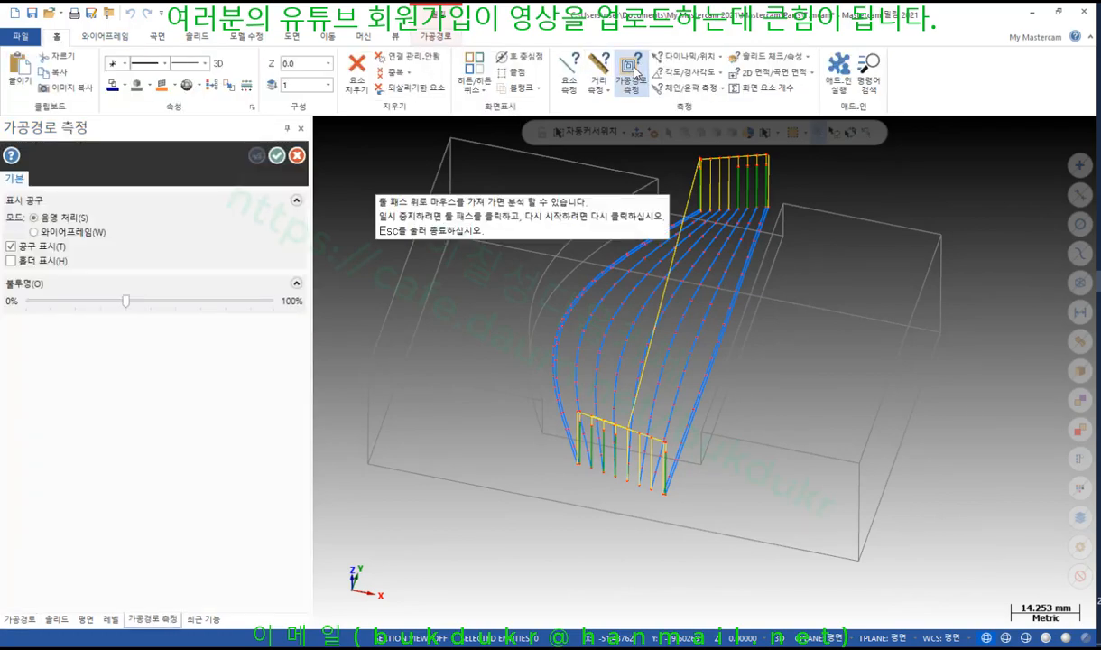
scroll(564, 332, "up", 3)
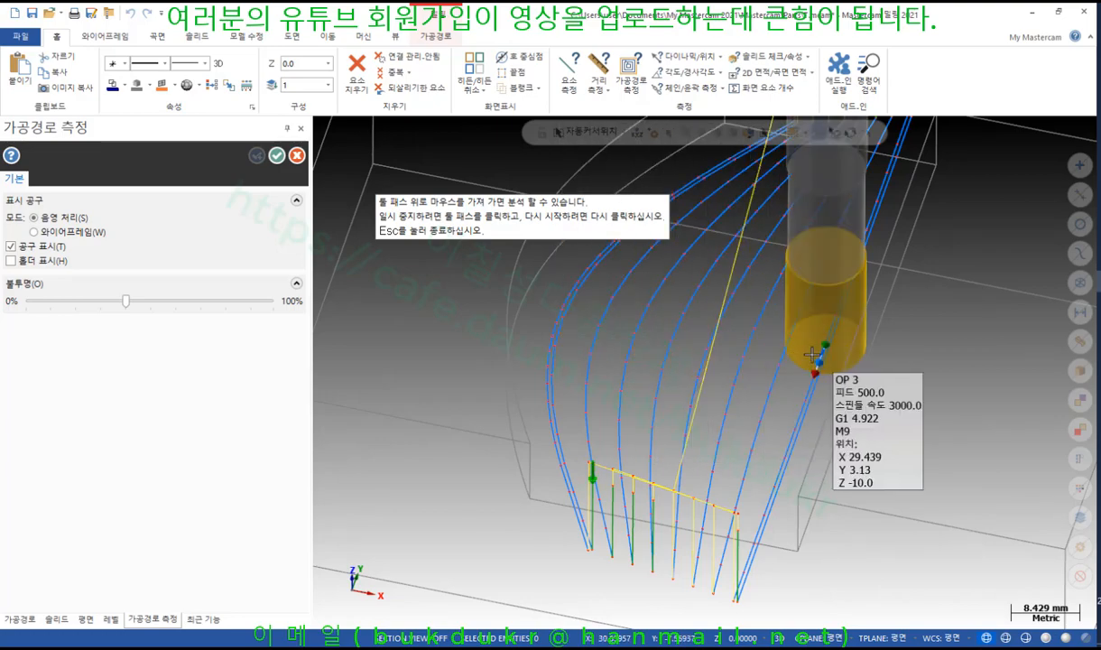
scroll(748, 469, "down", 3)
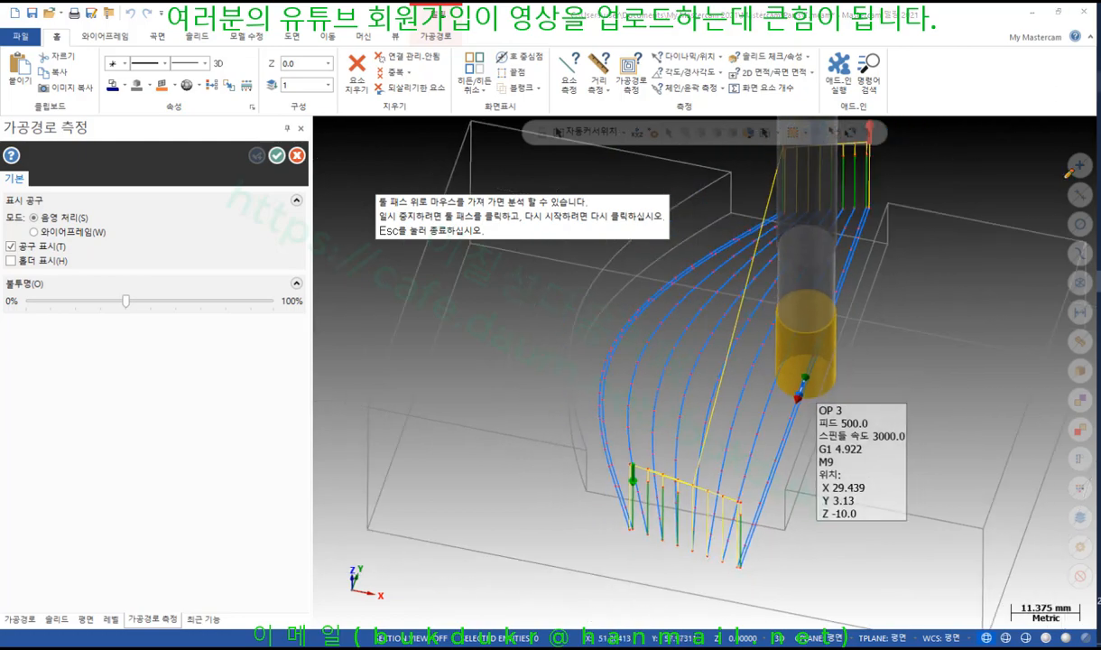
Sketch annotation marks over the tool tip and passes, clear them, and finish measuring
left_click_drag(808, 393, 799, 395)
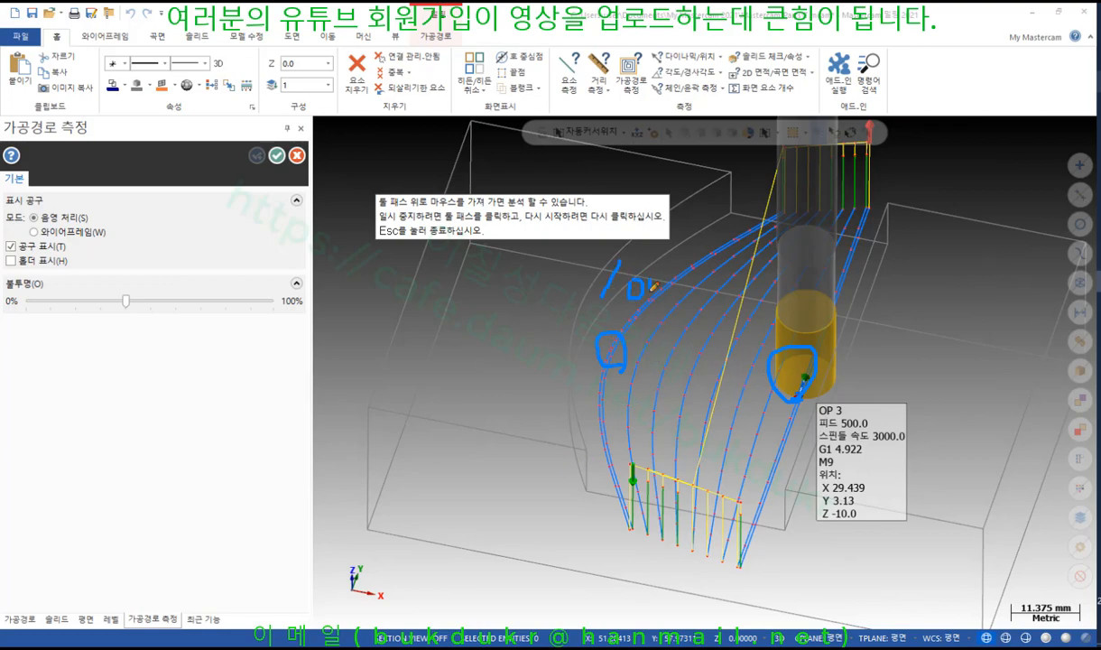
left_click_drag(633, 360, 720, 229)
left_click_drag(846, 220, 792, 442)
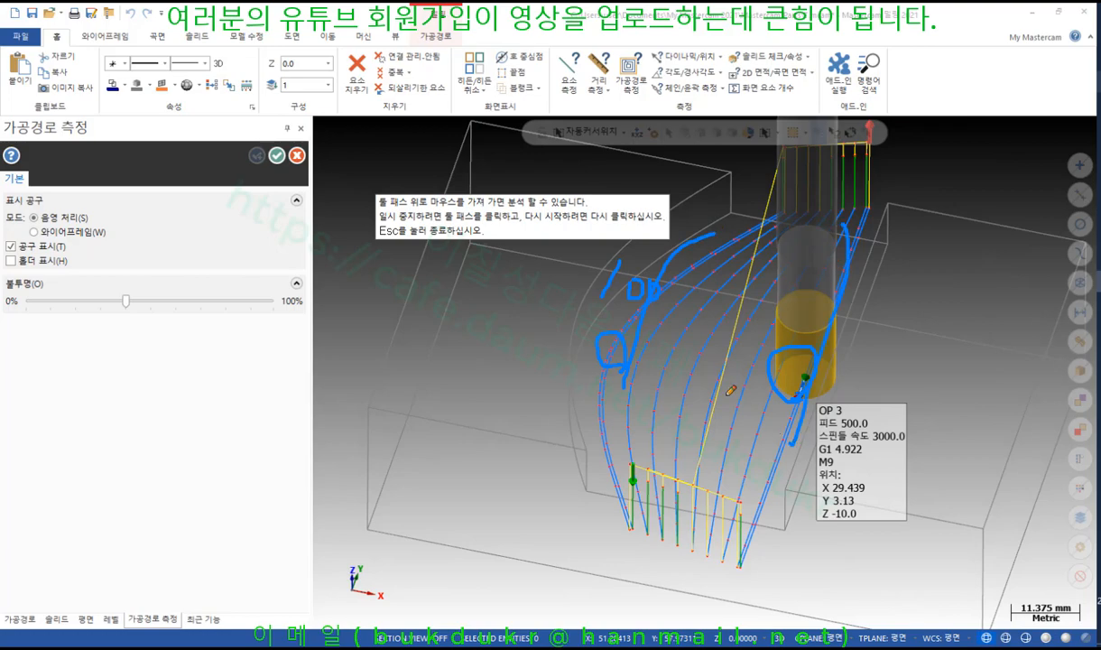
mouse_move(691, 425)
left_mouse_down()
mouse_move(767, 388)
mouse_move(693, 423)
left_mouse_up()
right_click(501, 318)
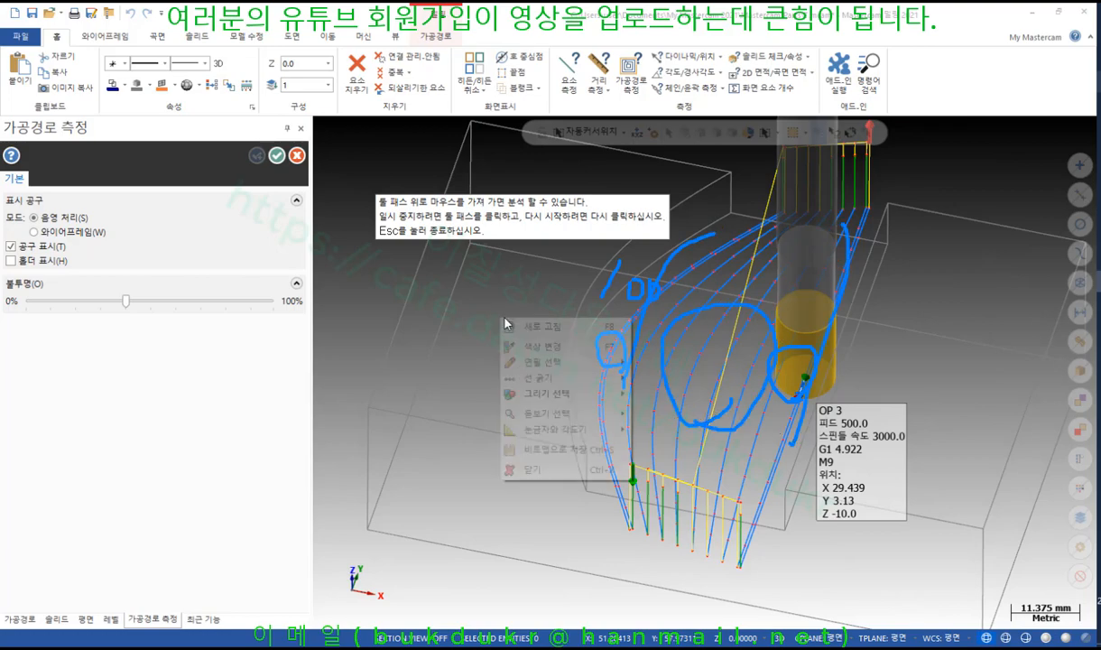
left_click(552, 468)
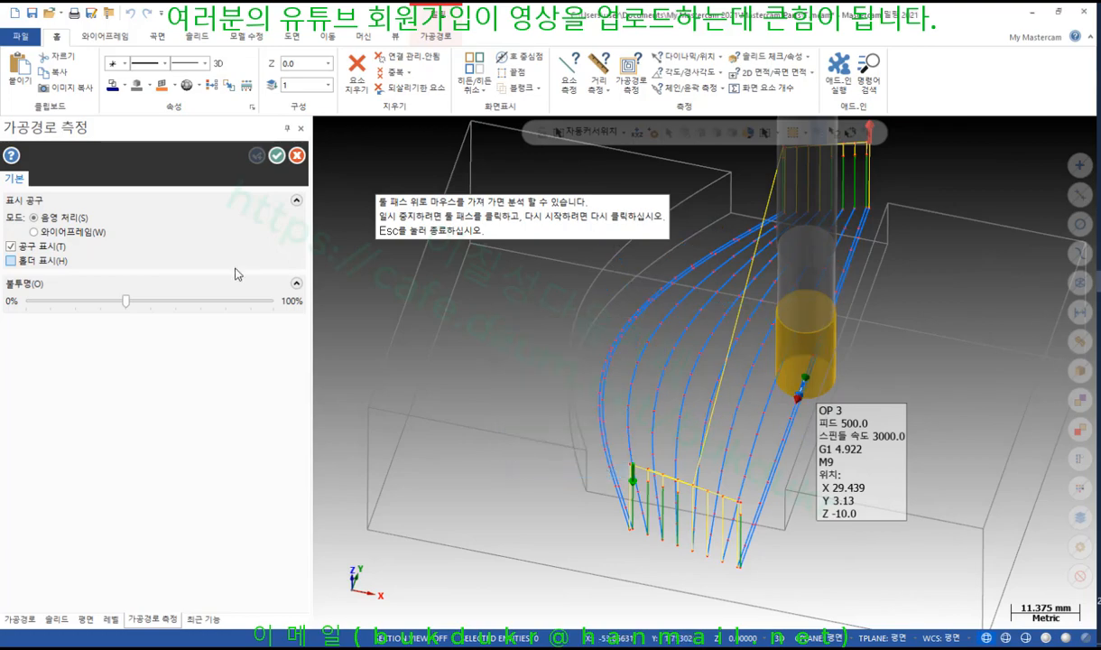
left_click(276, 155)
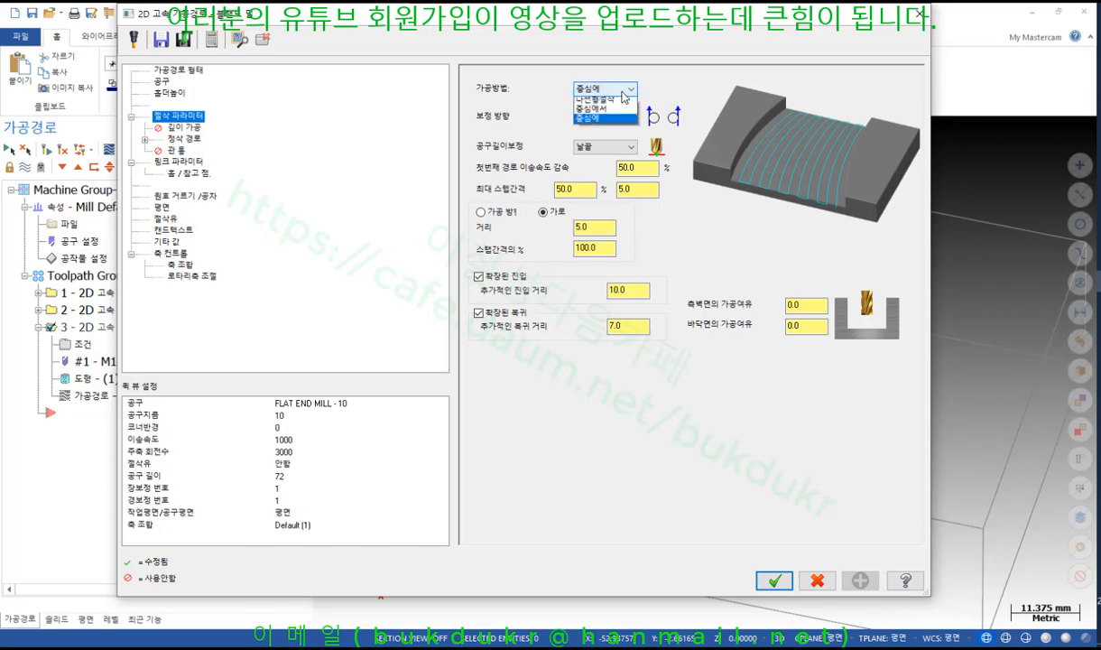
Set the blend cutting method to spiral (나선형절삭) and accept the parameters
left_click(597, 88)
left_click(602, 119)
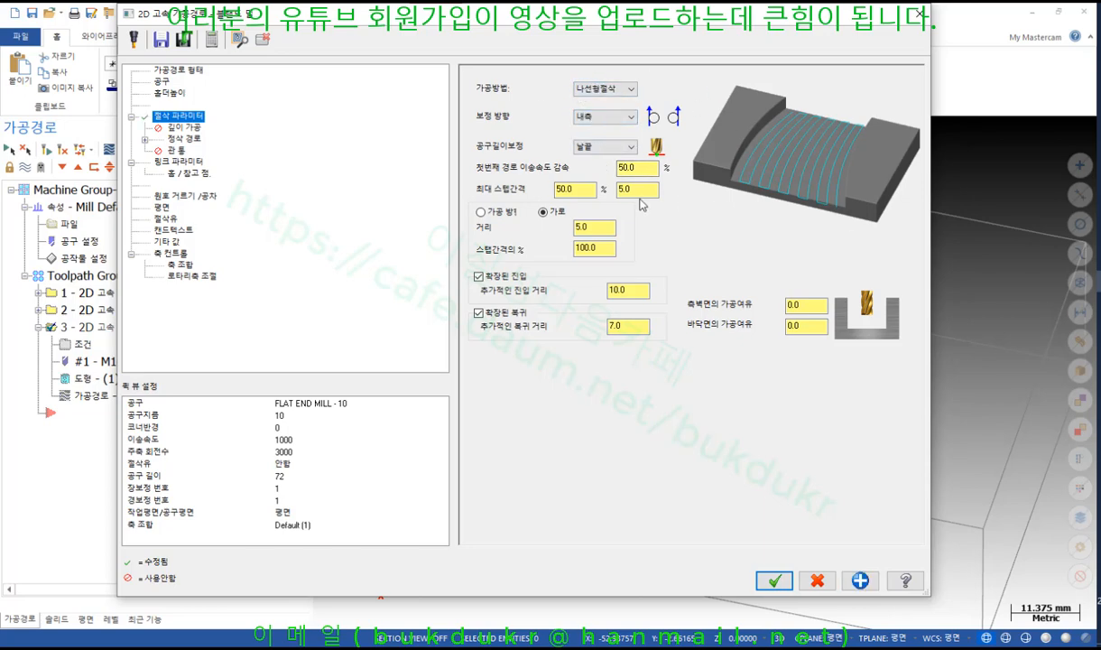
left_click(778, 579)
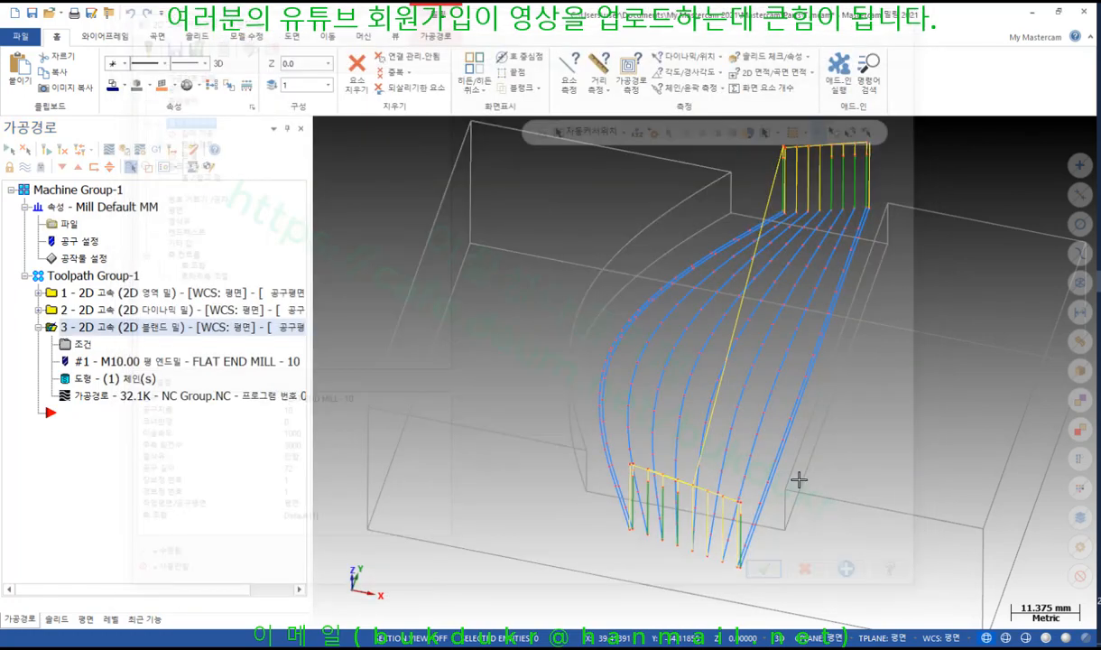
scroll(613, 273, "down", 3)
middle_click_drag(557, 268, 627, 358)
scroll(628, 358, "down", 3)
scroll(913, 302, "up", 2)
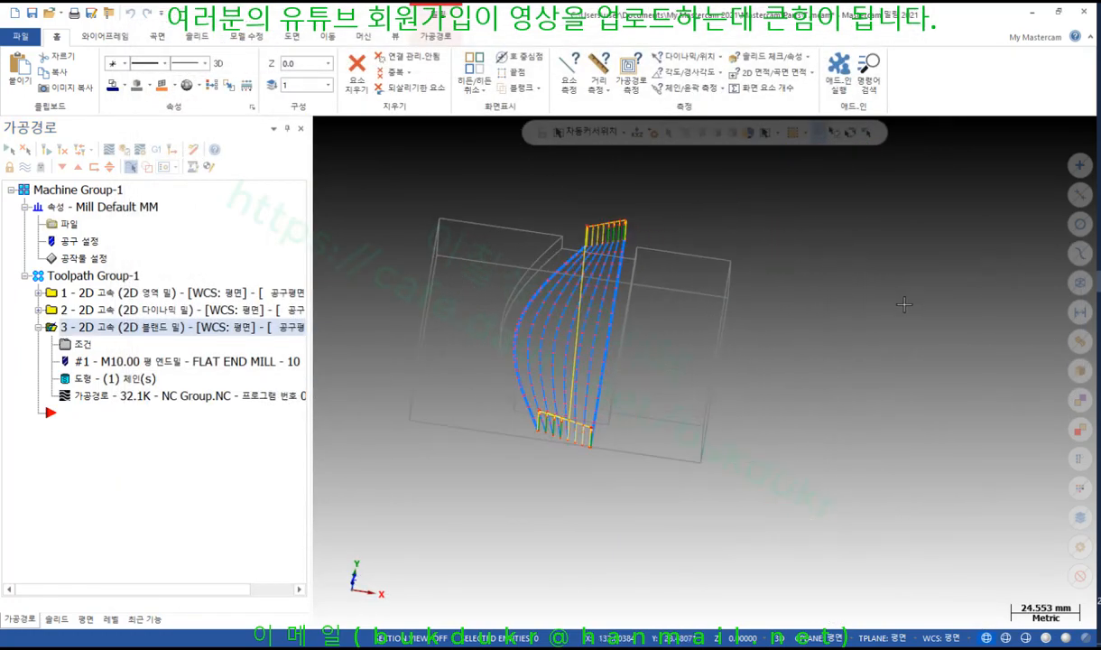
Edit the toolpath's chain, expanding 솔리드 체인 1 and selecting its second curve
left_click(85, 379)
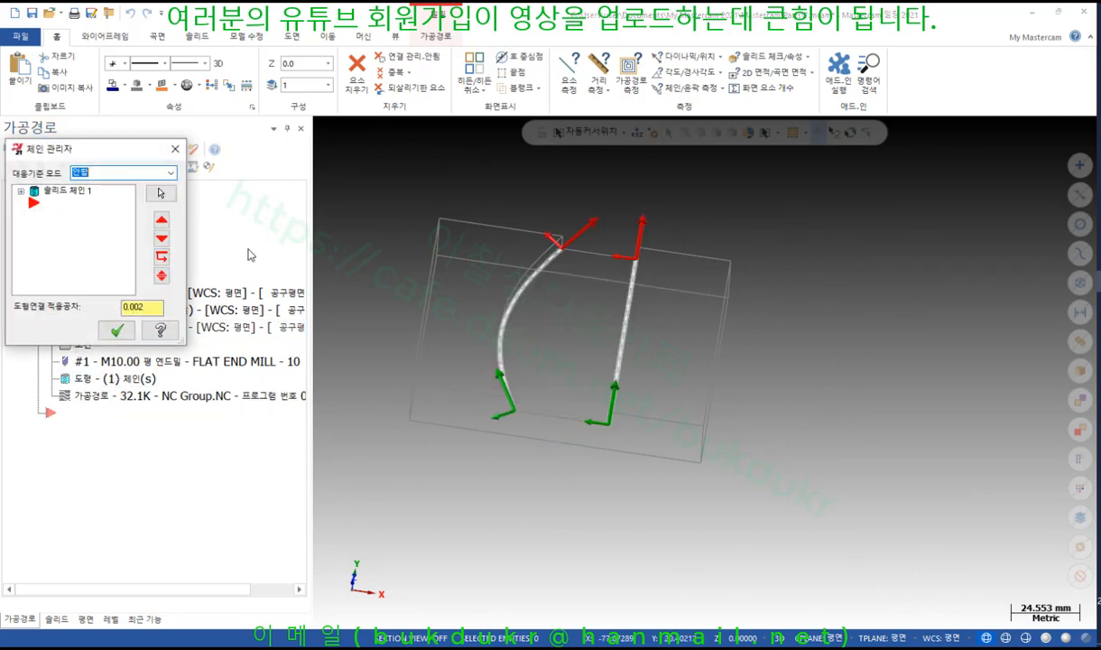
left_click(83, 198)
double_click(83, 198)
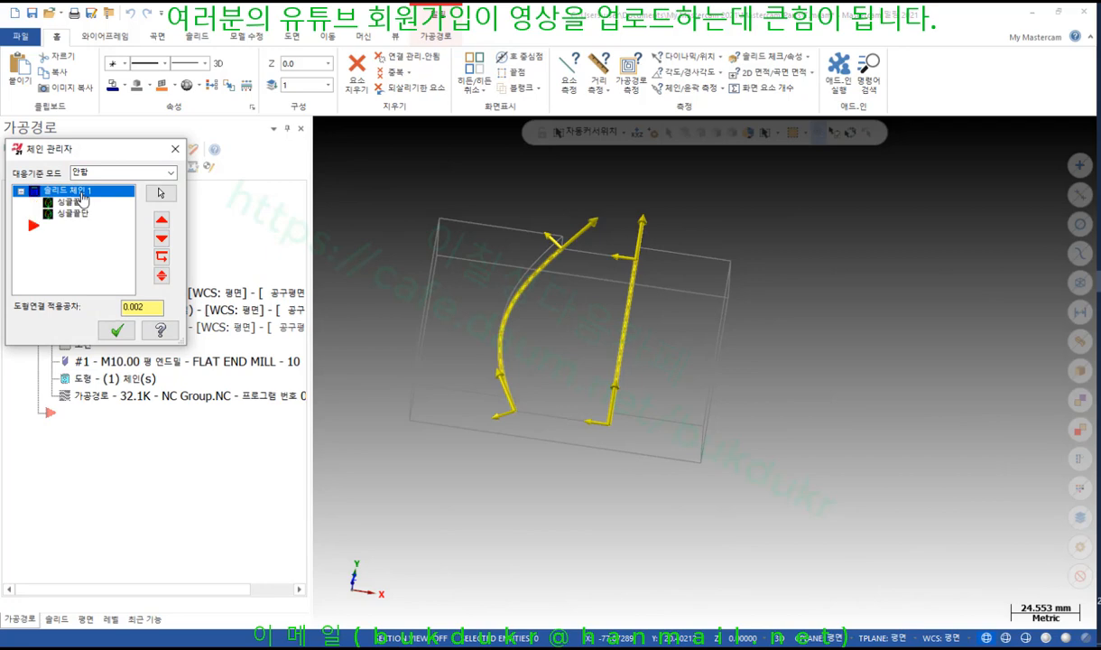
left_click(79, 215)
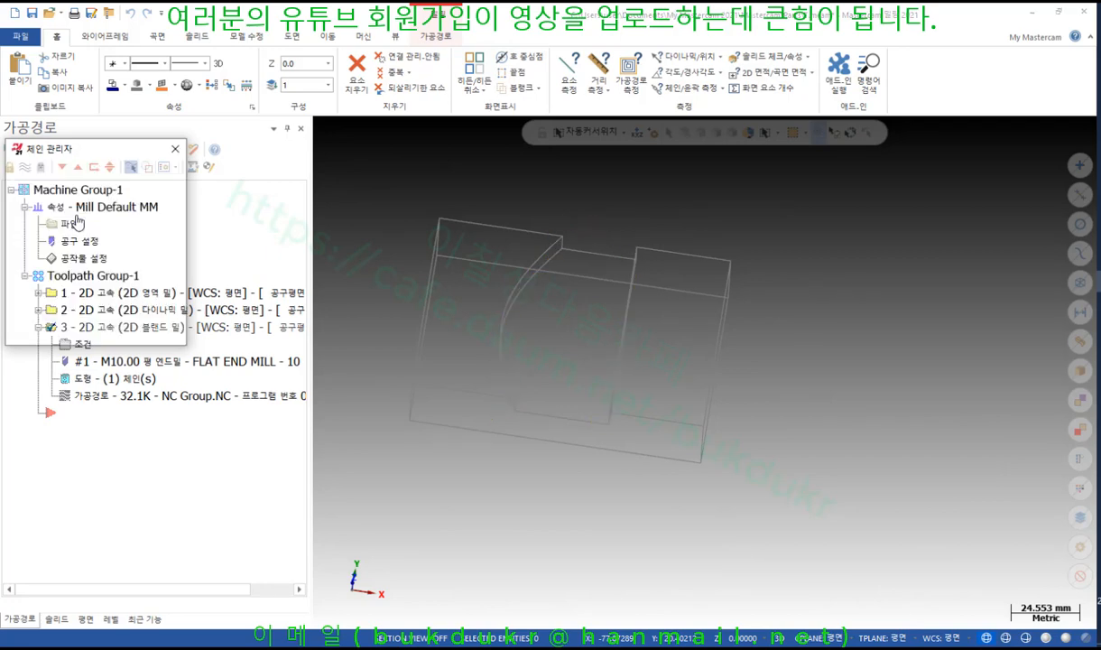
left_click(117, 331)
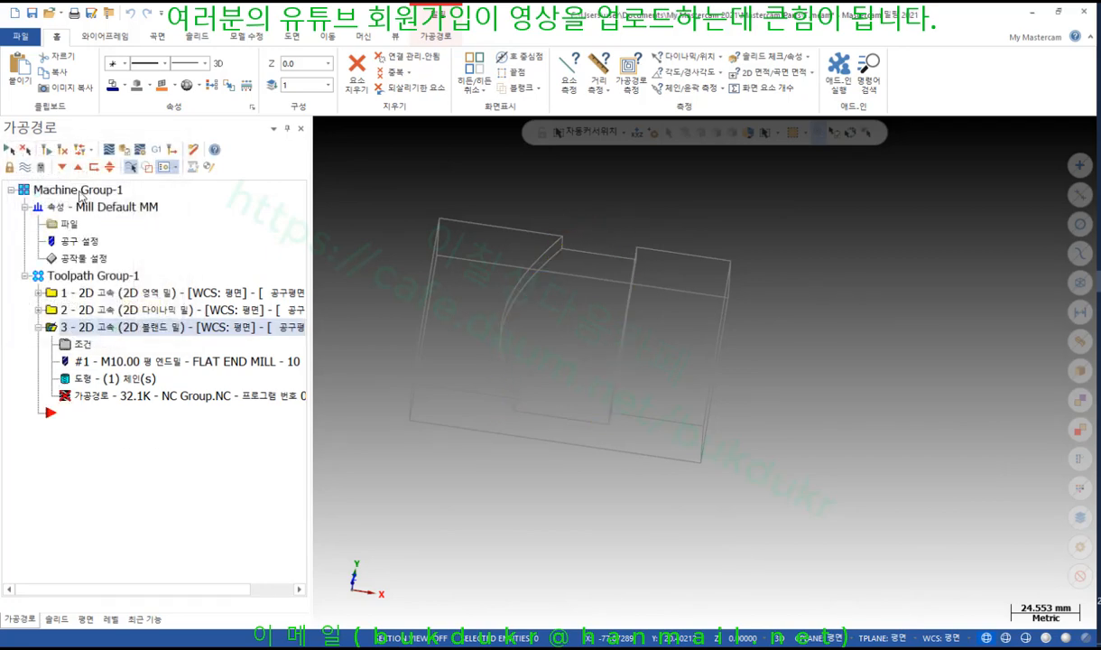
Regenerate the toolpath, dismiss the two-chains-required error, and reopen the blend parameters
left_click(46, 151)
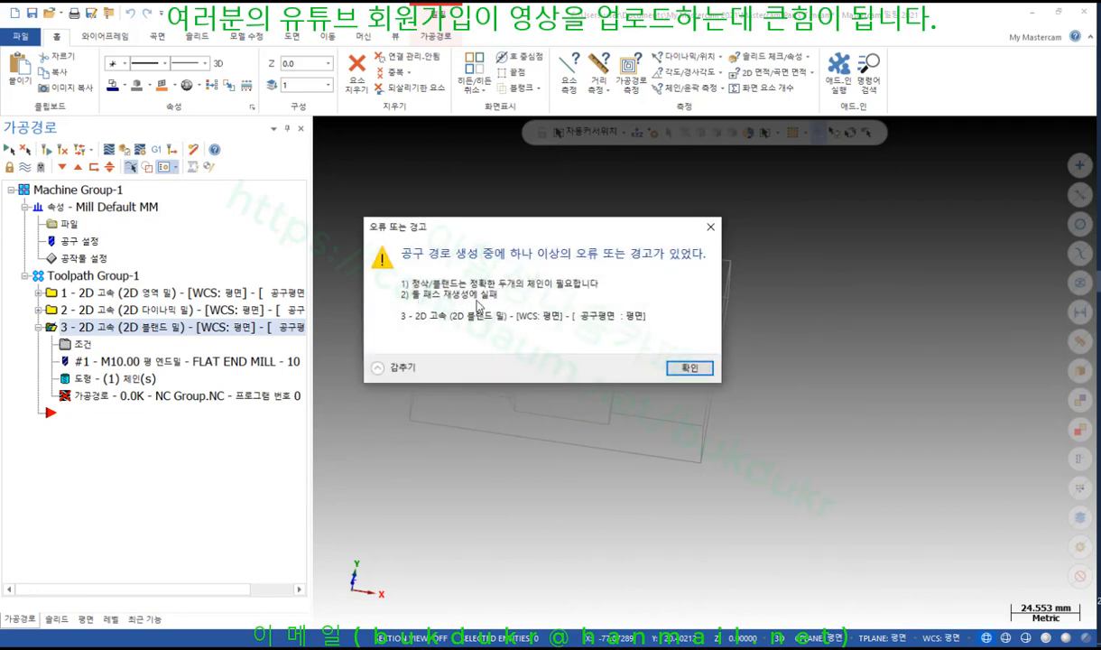
left_click(688, 368)
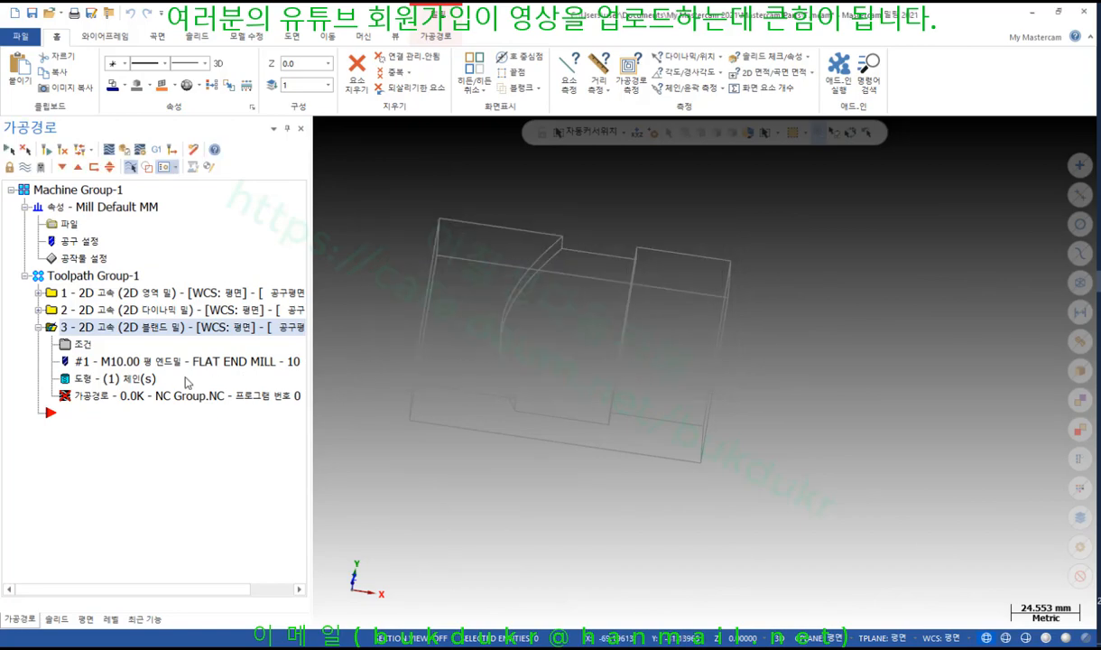
left_click(82, 345)
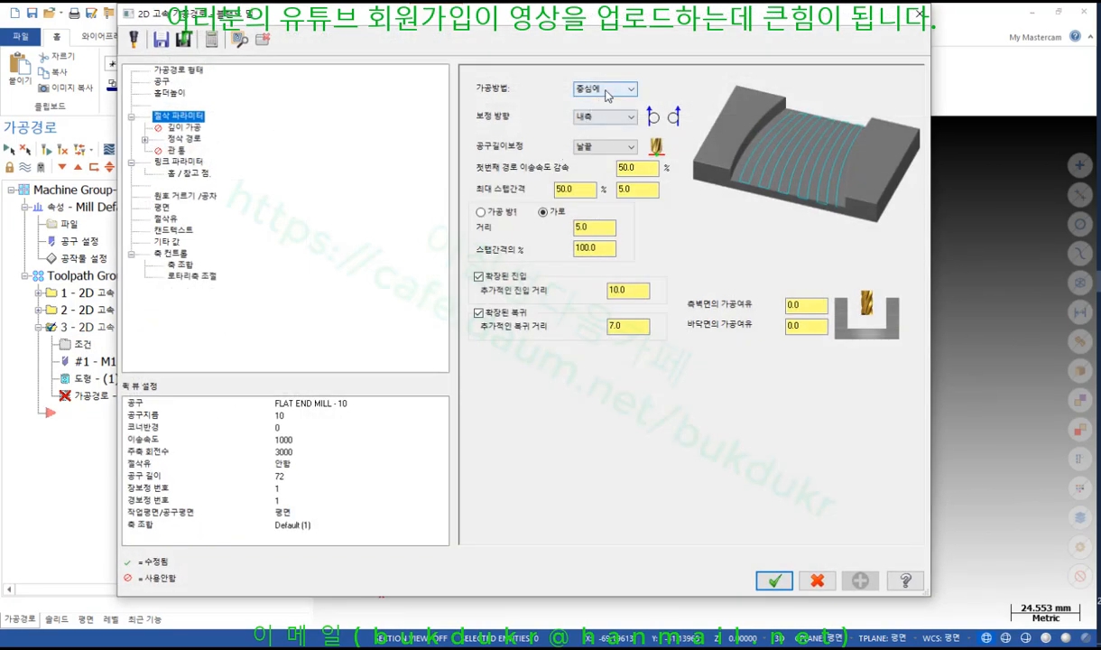
Set the blend cutting method back to 나선형절삭 and retry regenerating toolpath 3, which still fails
left_click(605, 90)
left_click(595, 120)
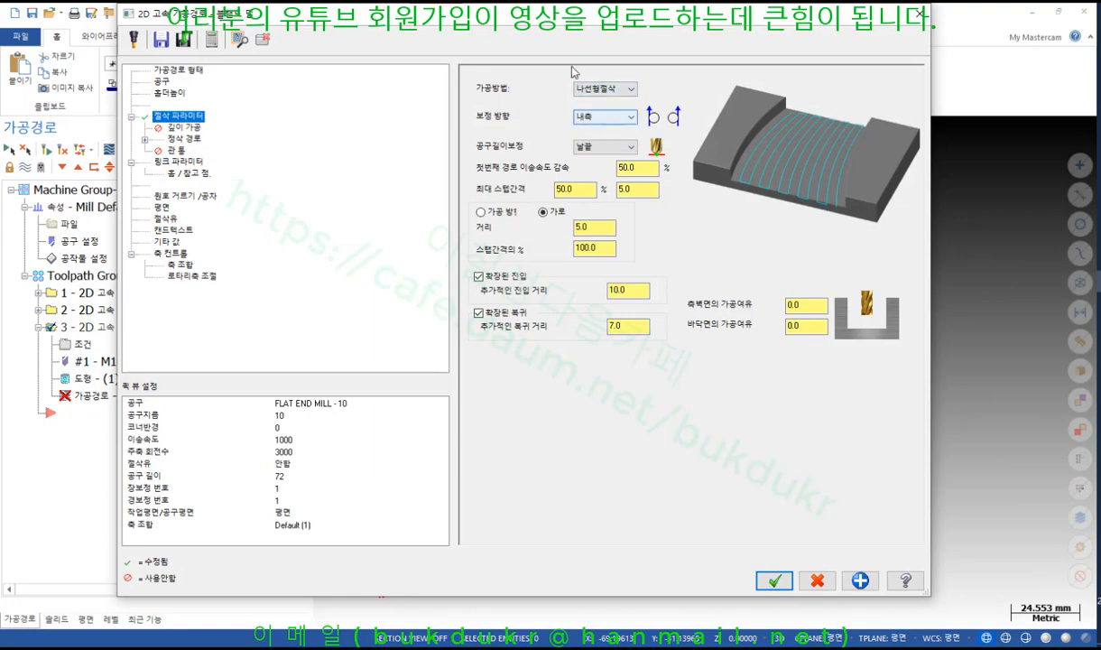
left_click(775, 580)
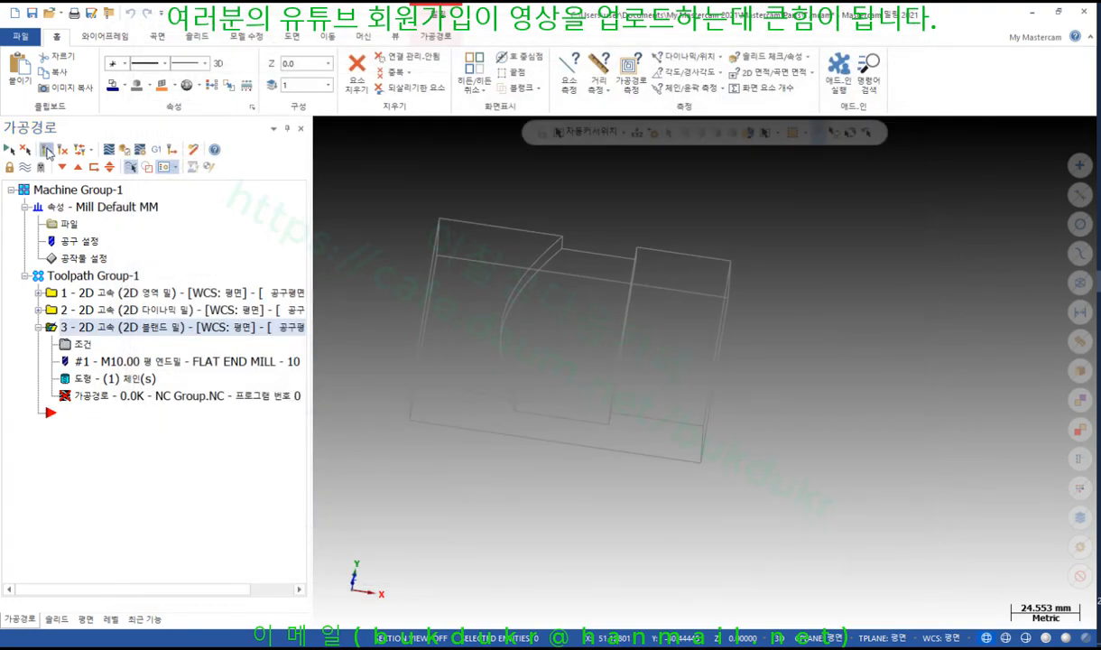
left_click(47, 150)
left_click(689, 367)
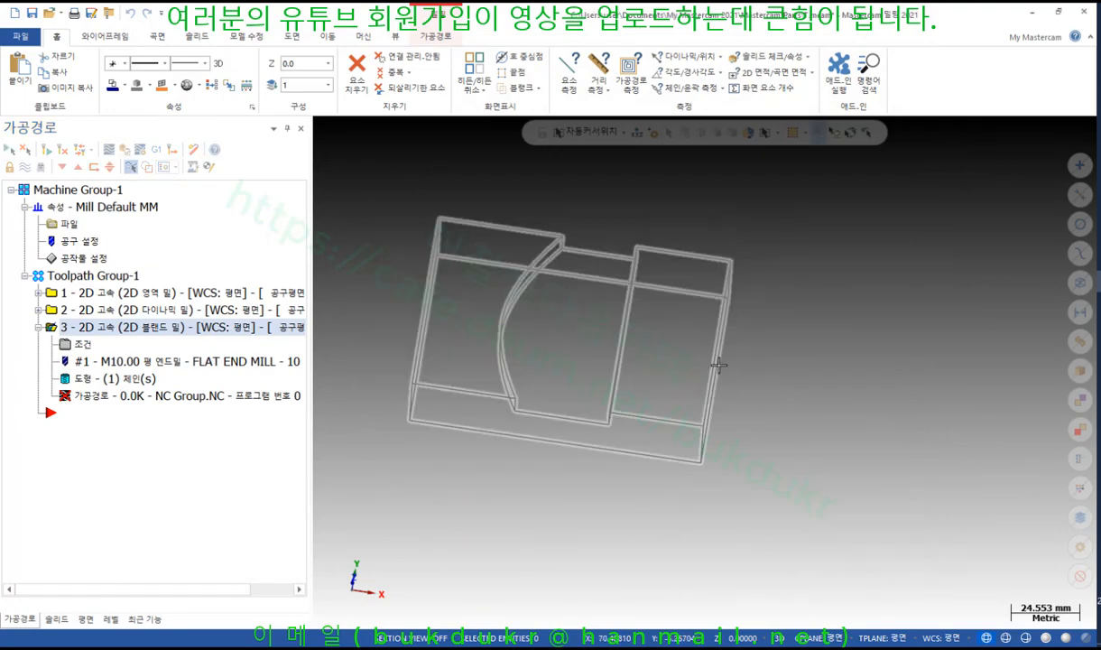
middle_click_drag(718, 364, 607, 281)
Add a wireframe point on the right groove edge as chain 2 and regenerate toolpath 3 to 30.8K
scroll(606, 282, "up", 3)
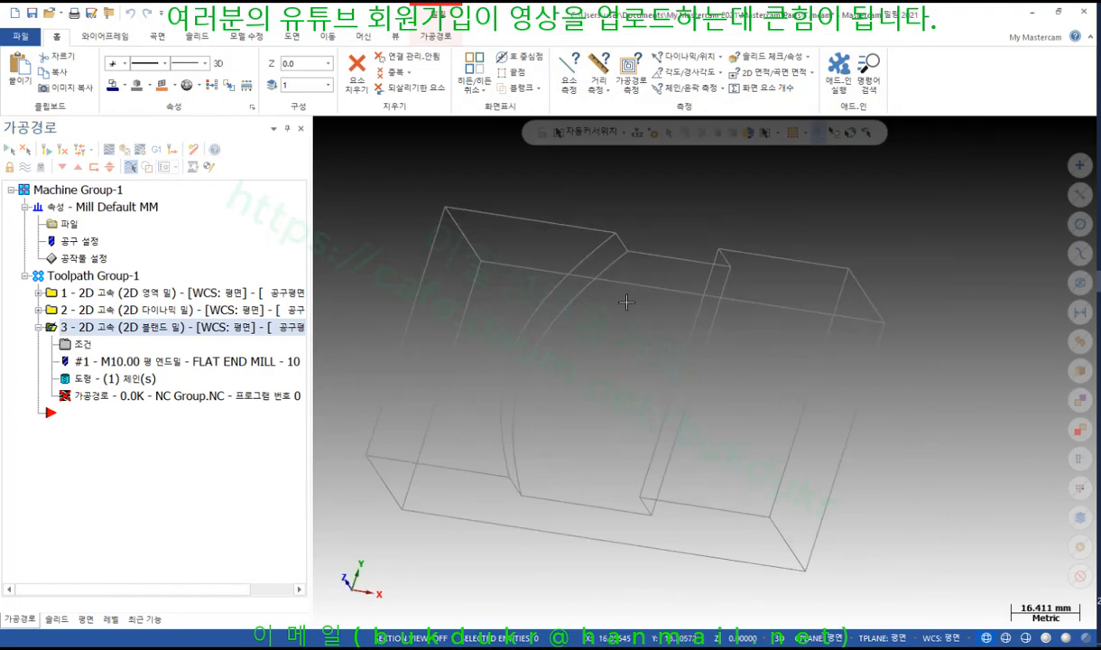
left_click(106, 378)
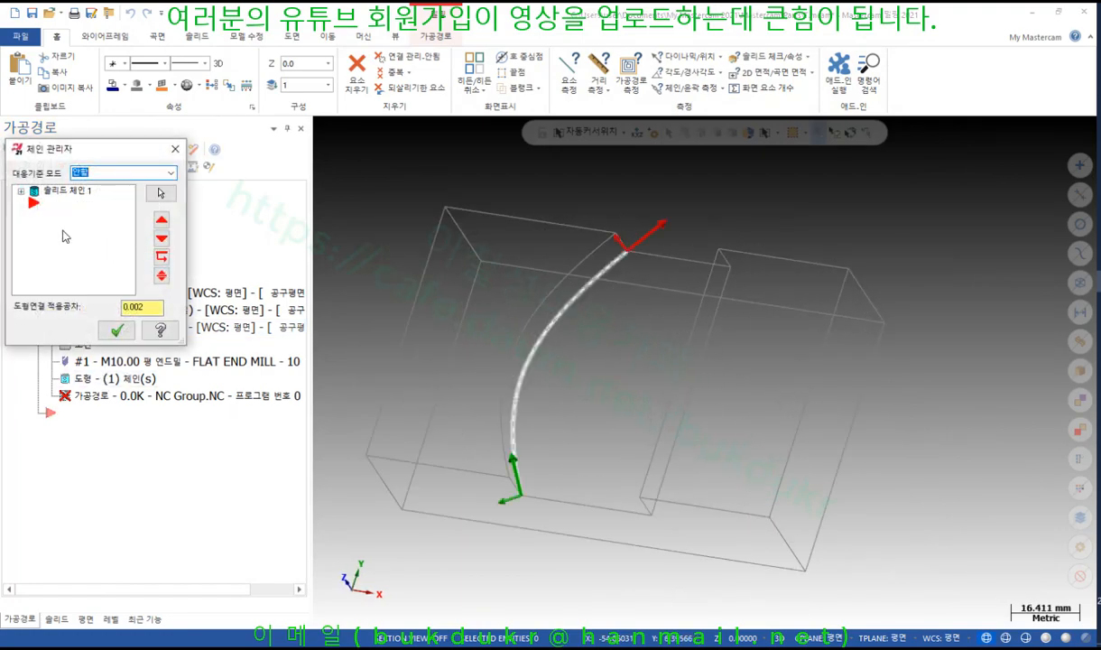
right_click(59, 227)
left_click(115, 237)
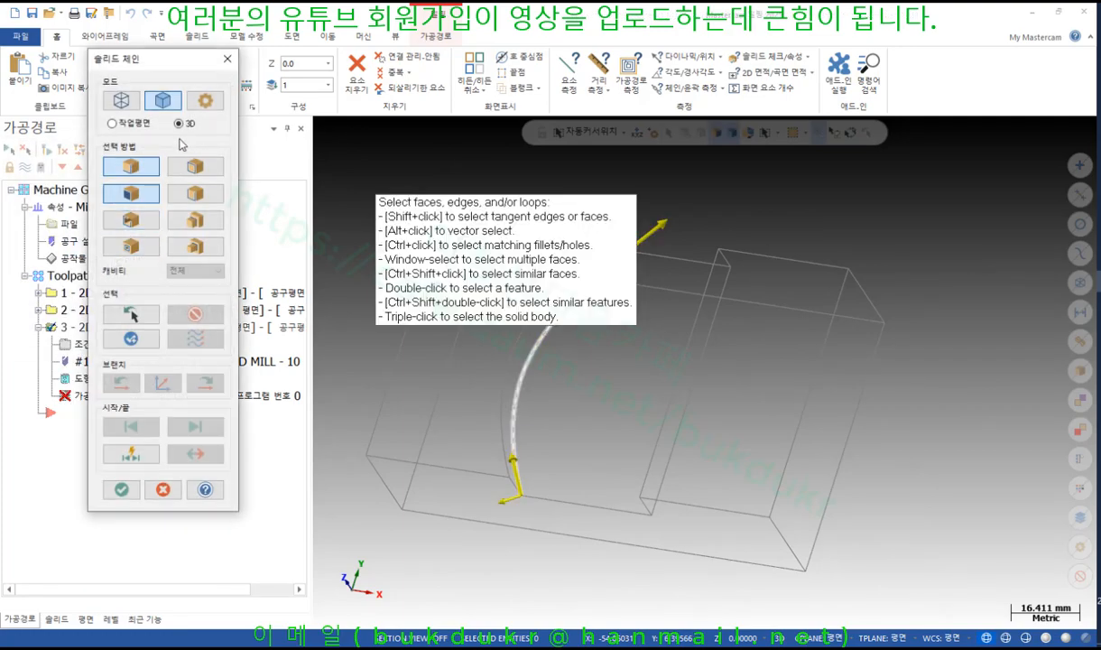
left_click(121, 100)
left_click(153, 224)
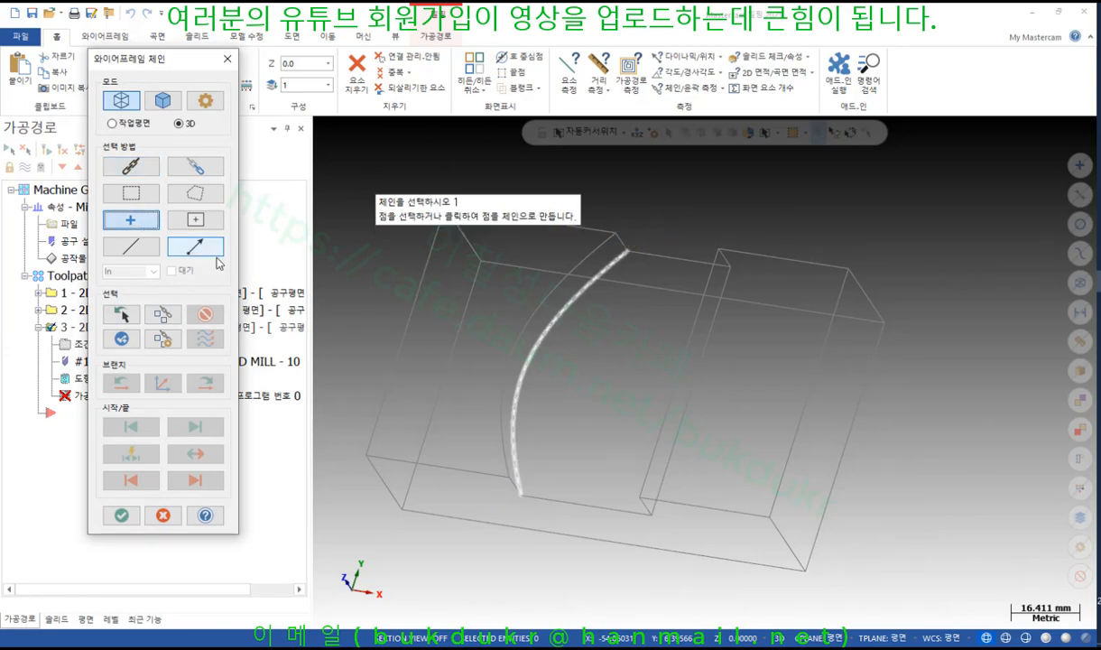
left_click(691, 391)
left_click(121, 515)
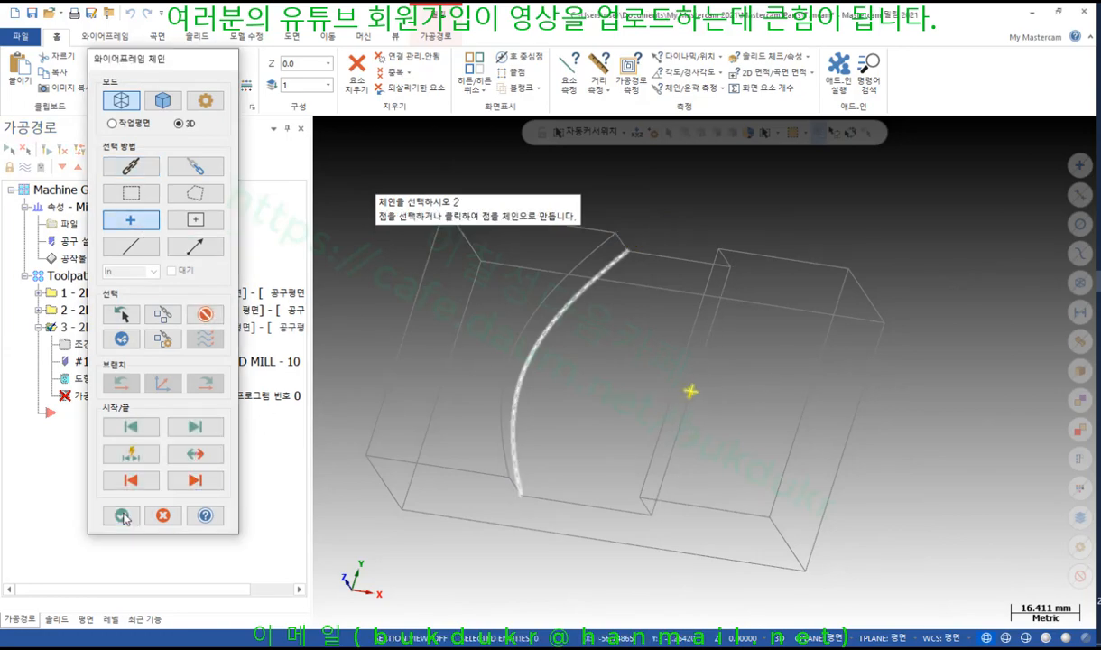
left_click(118, 330)
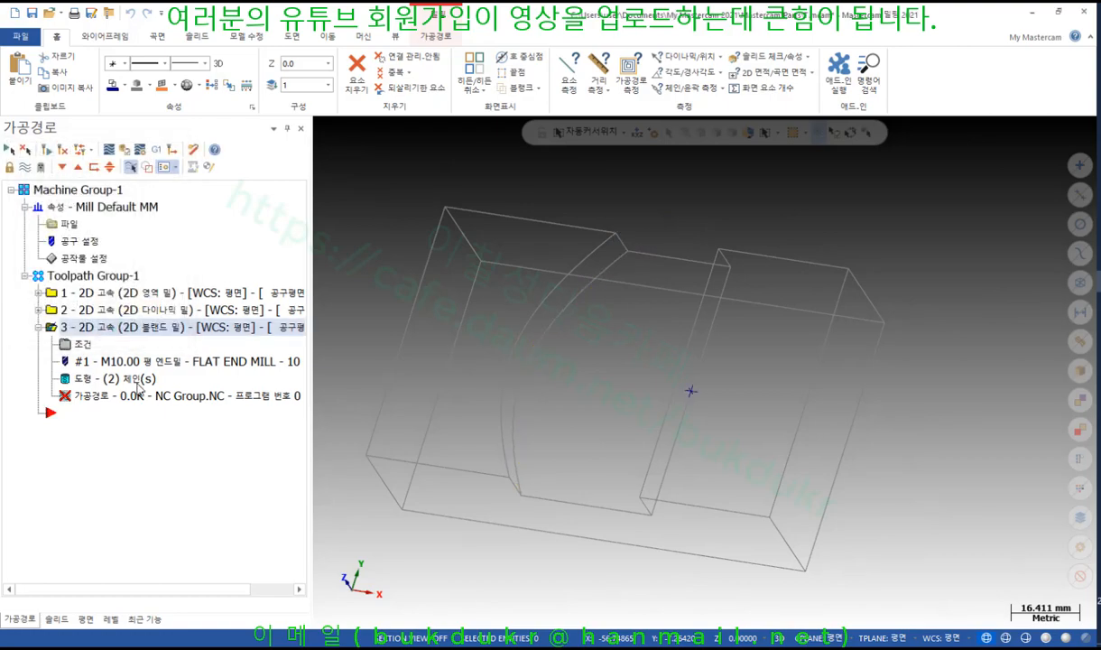
left_click(61, 169)
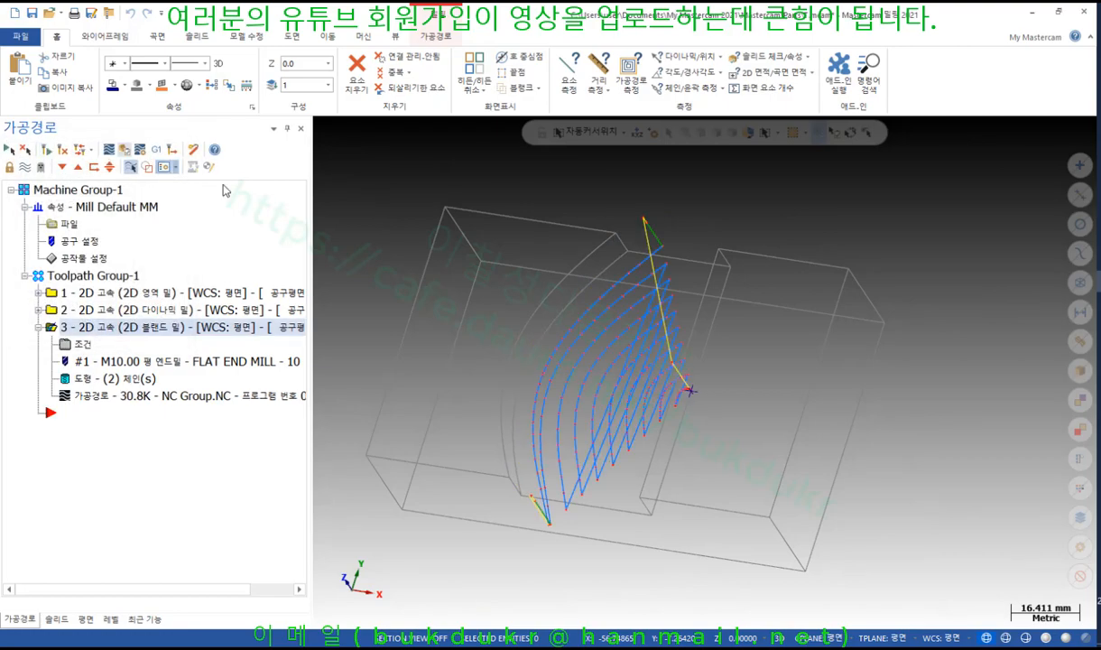
Backplot the 30.8K spiral blend toolpath from several view angles, then close the backplot
scroll(545, 353, "up", 1)
mouse_move(527, 314)
middle_mouse_down()
mouse_move(510, 262)
mouse_move(514, 286)
mouse_move(535, 293)
middle_mouse_up()
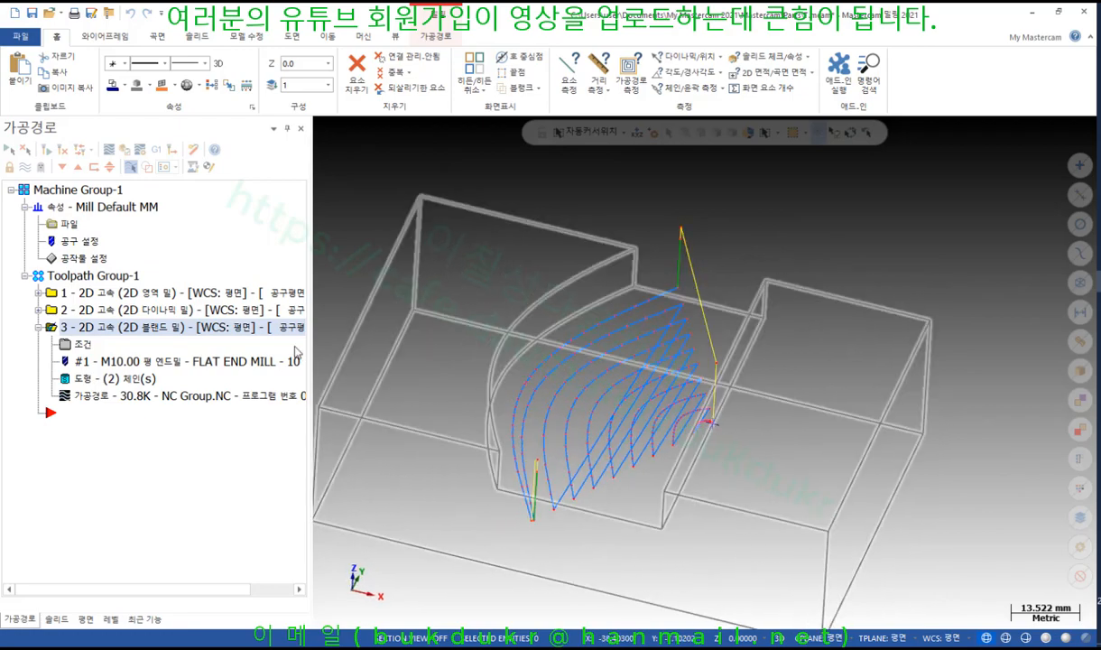
left_click(101, 400)
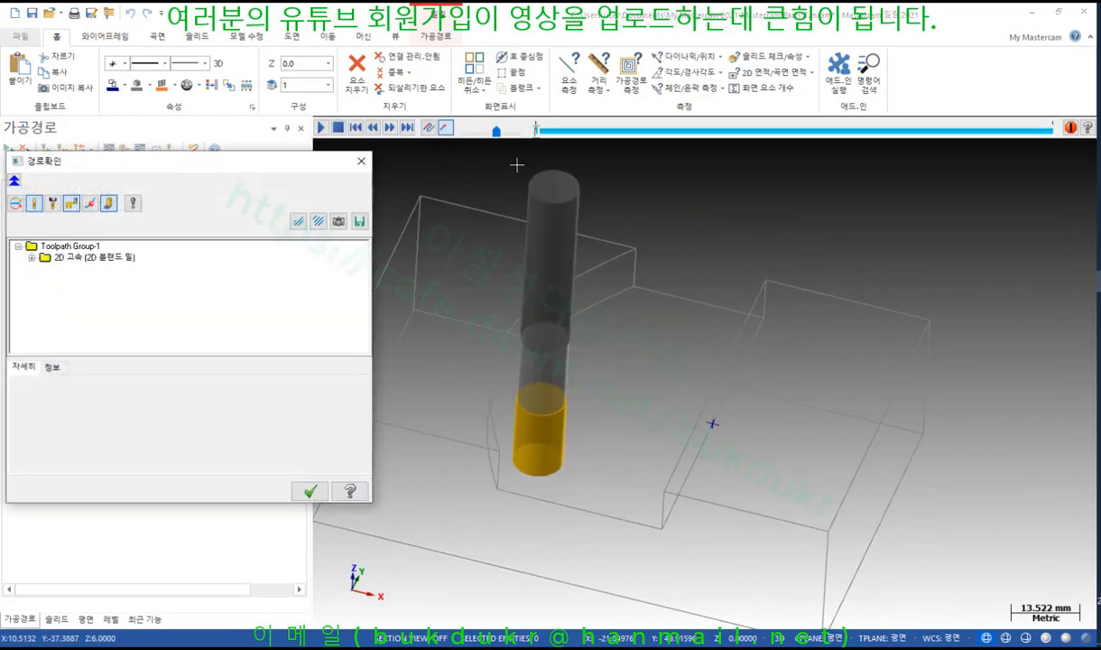
mouse_move(536, 133)
left_mouse_down()
mouse_move(677, 145)
mouse_move(991, 217)
left_mouse_up()
scroll(632, 287, "down", 1)
scroll(627, 325, "up", 2)
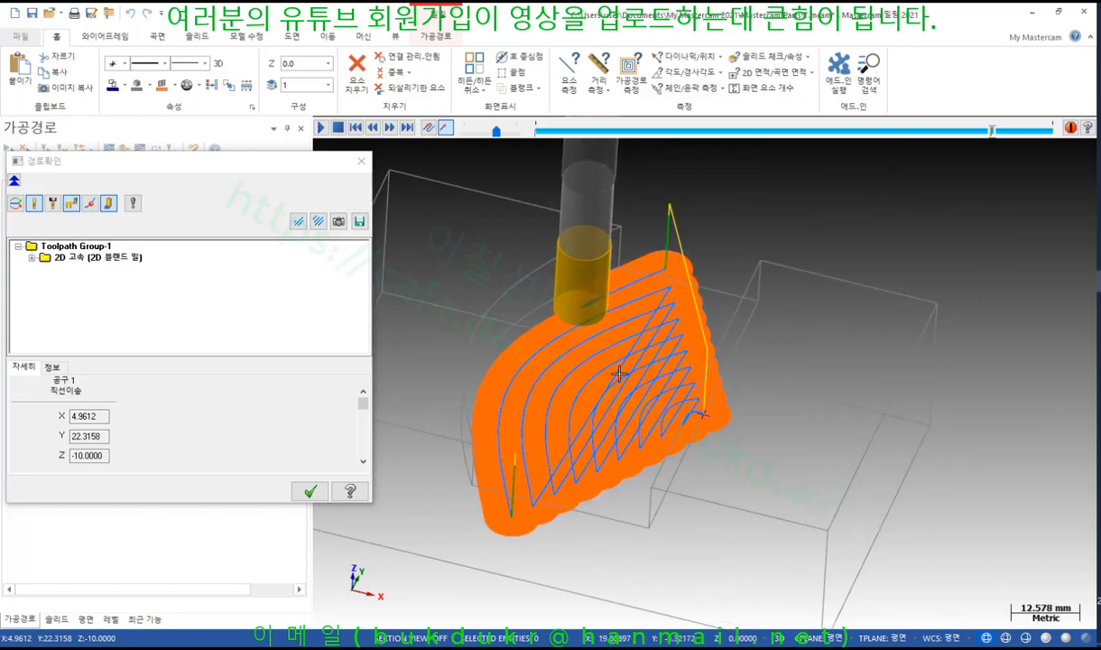
middle_click_drag(619, 374, 578, 326)
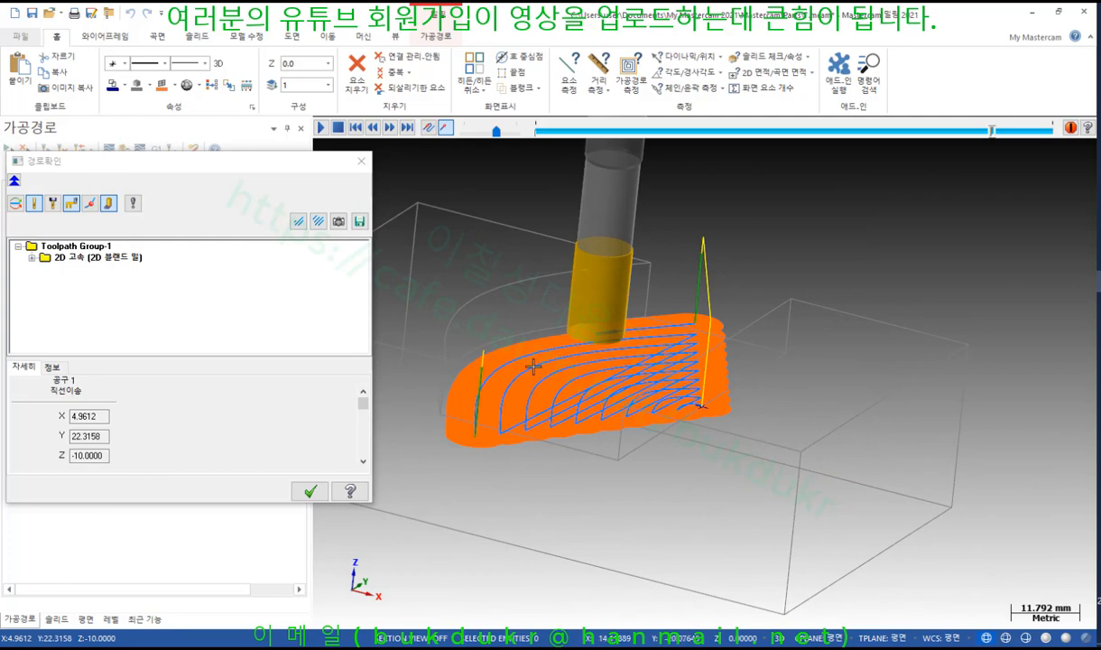
scroll(620, 440, "down", 2)
middle_click_drag(619, 443, 635, 458)
left_click(309, 491)
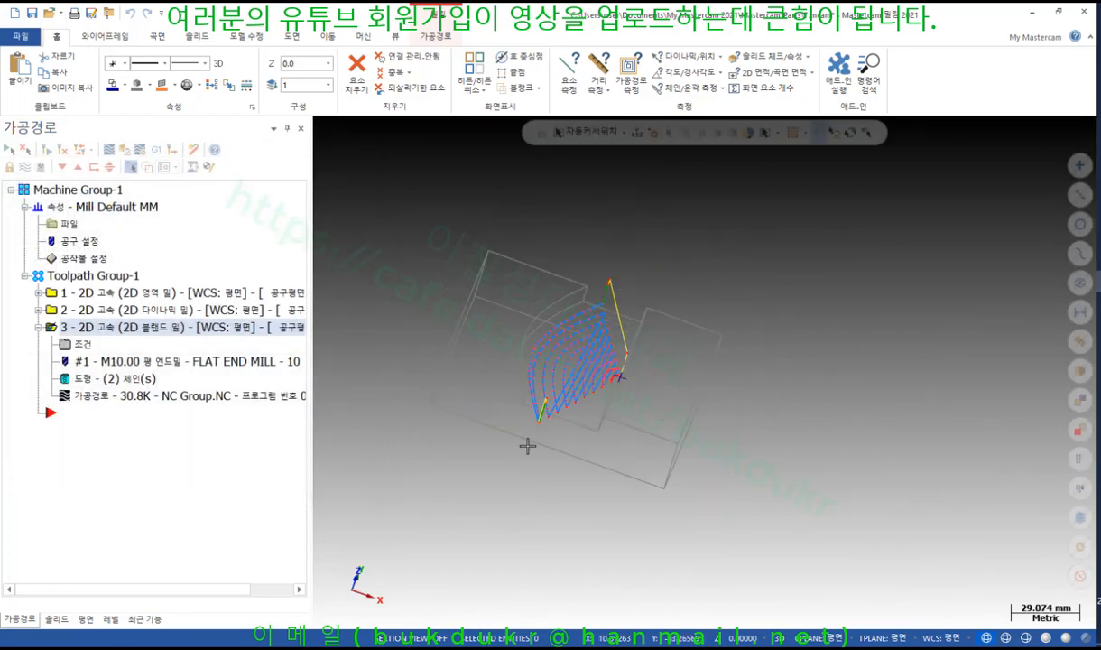
Show the part in Top (WCS) view and list the chains 솔리드 체인 1 and point chain 2
right_click(761, 279)
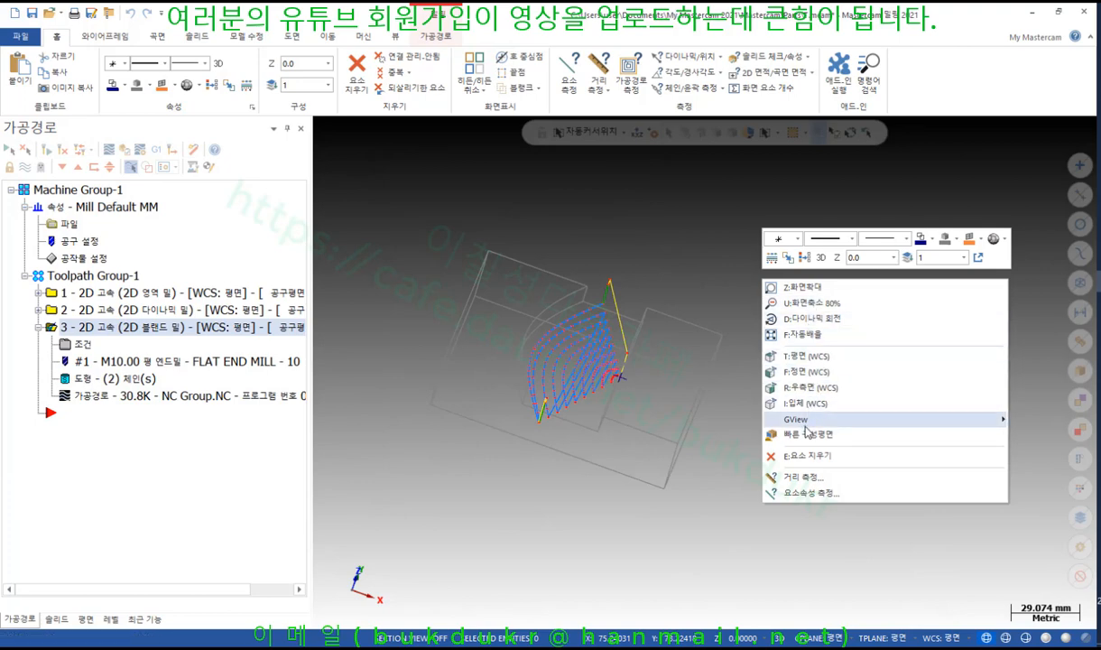
mouse_move(806, 430)
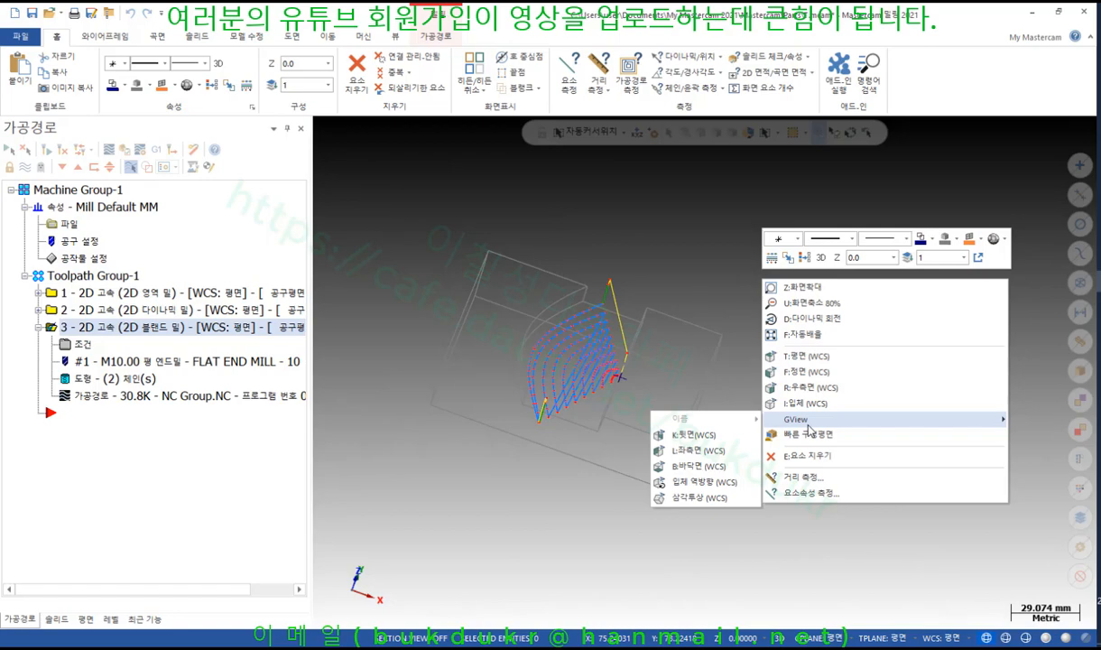
left_click(806, 318)
left_click(704, 372)
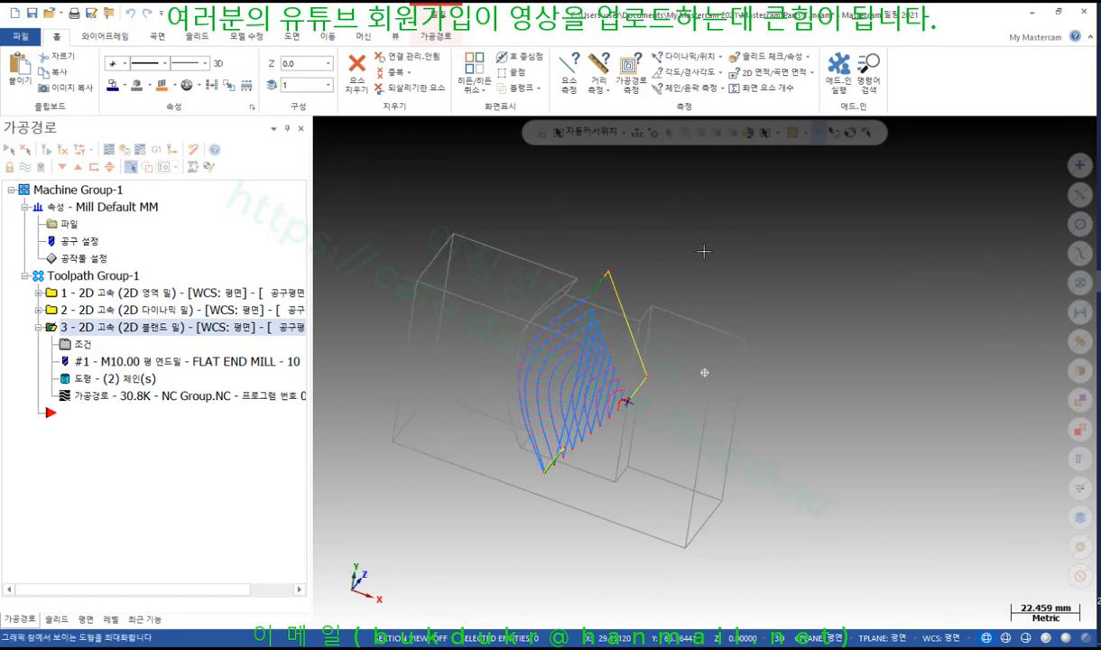
right_click(809, 191)
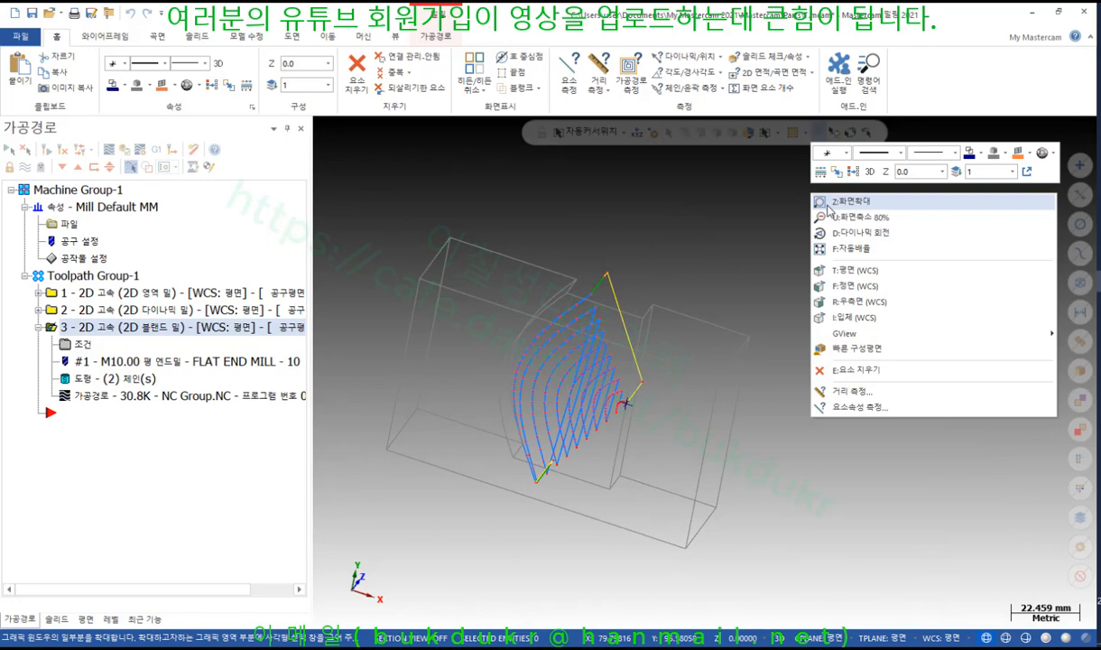
left_click(842, 272)
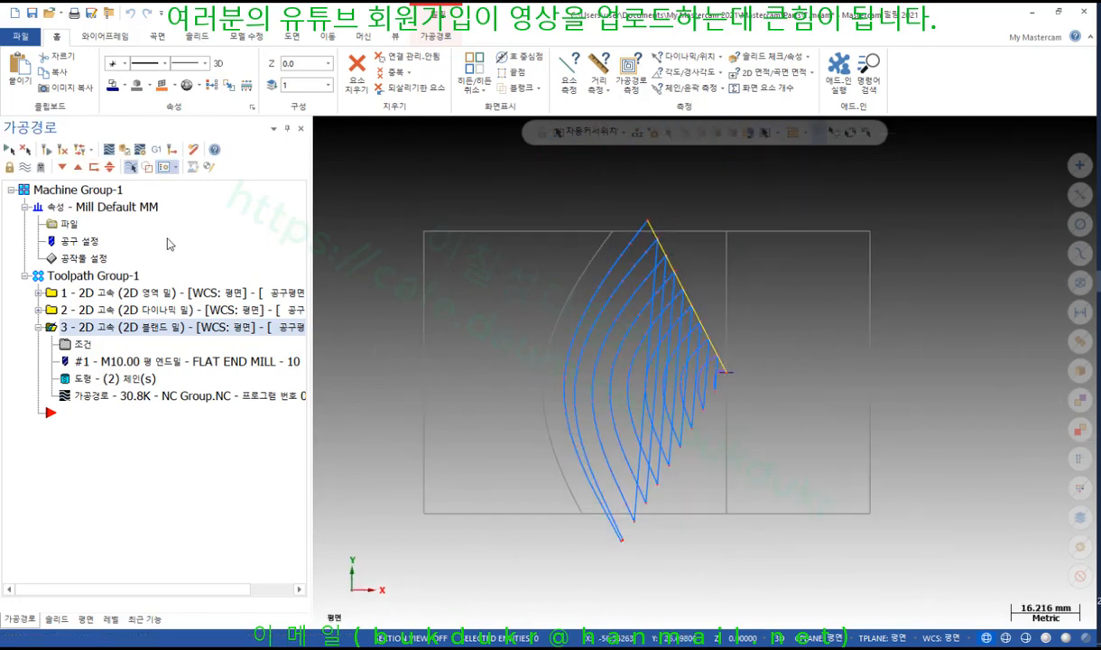
left_click(93, 384)
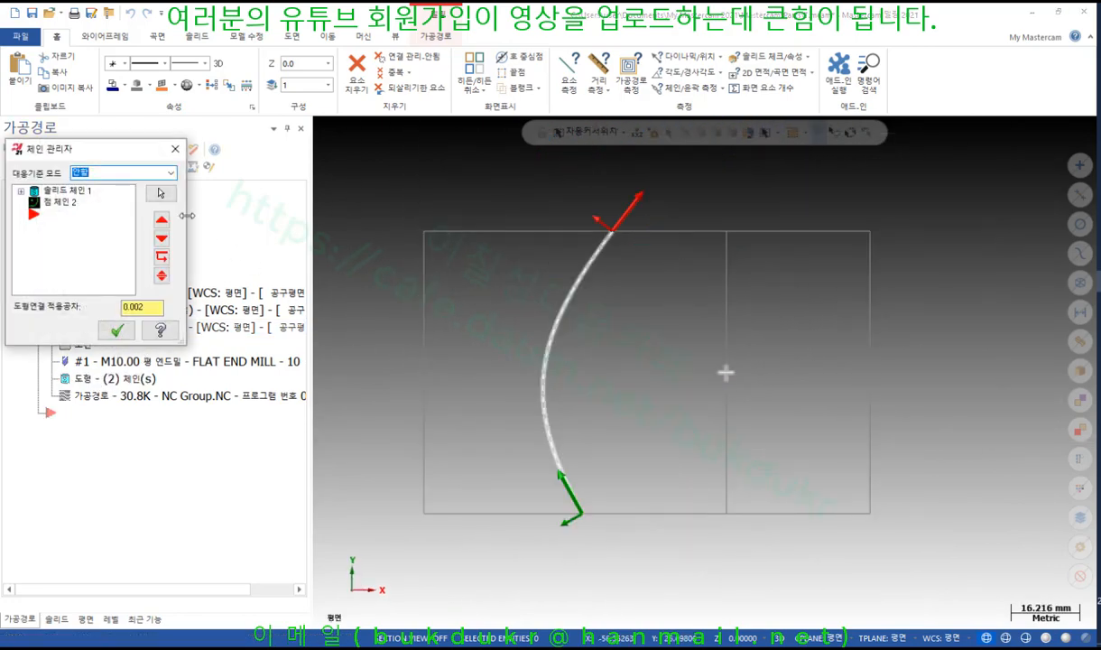
Rechain all geometry as a solid loop chain around the curved face
right_click(25, 259)
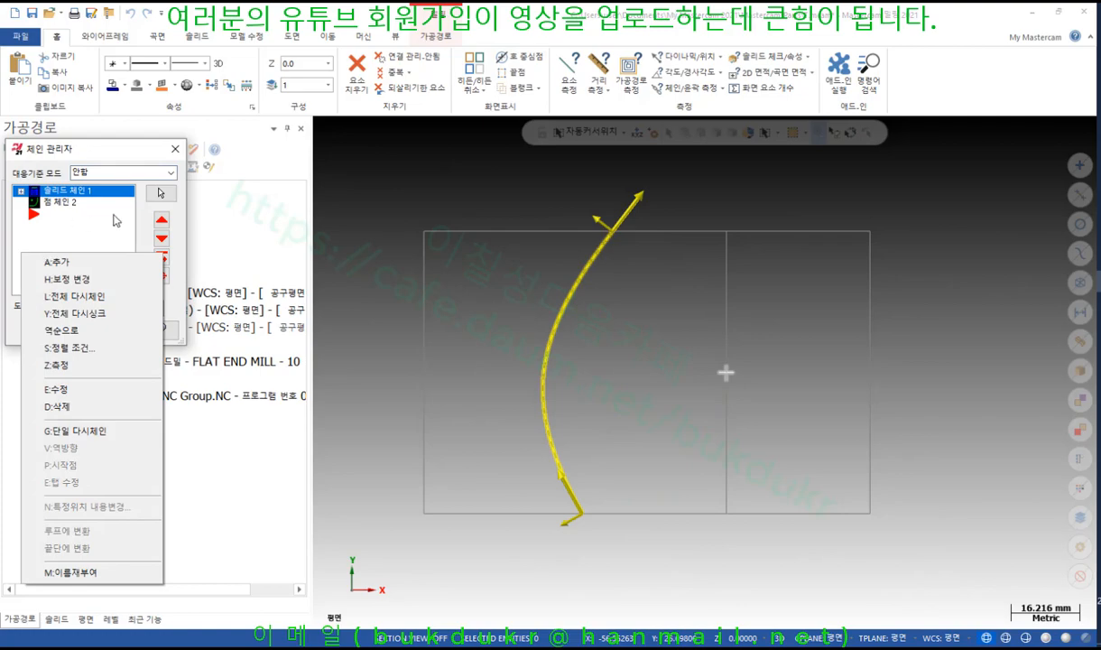
left_click(94, 296)
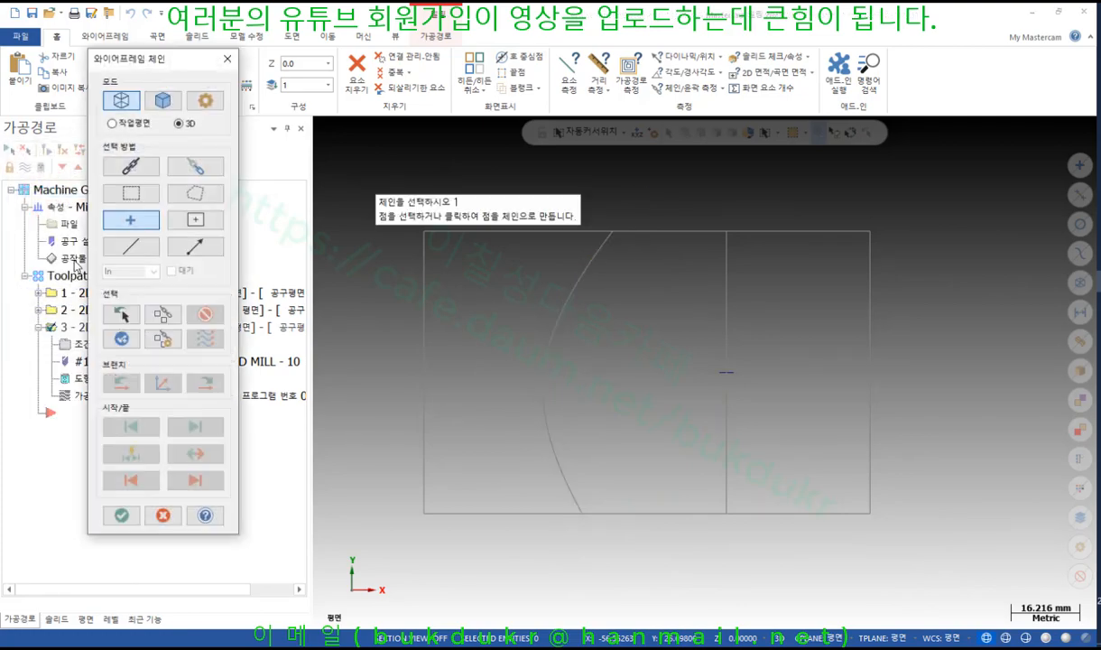
left_click(164, 100)
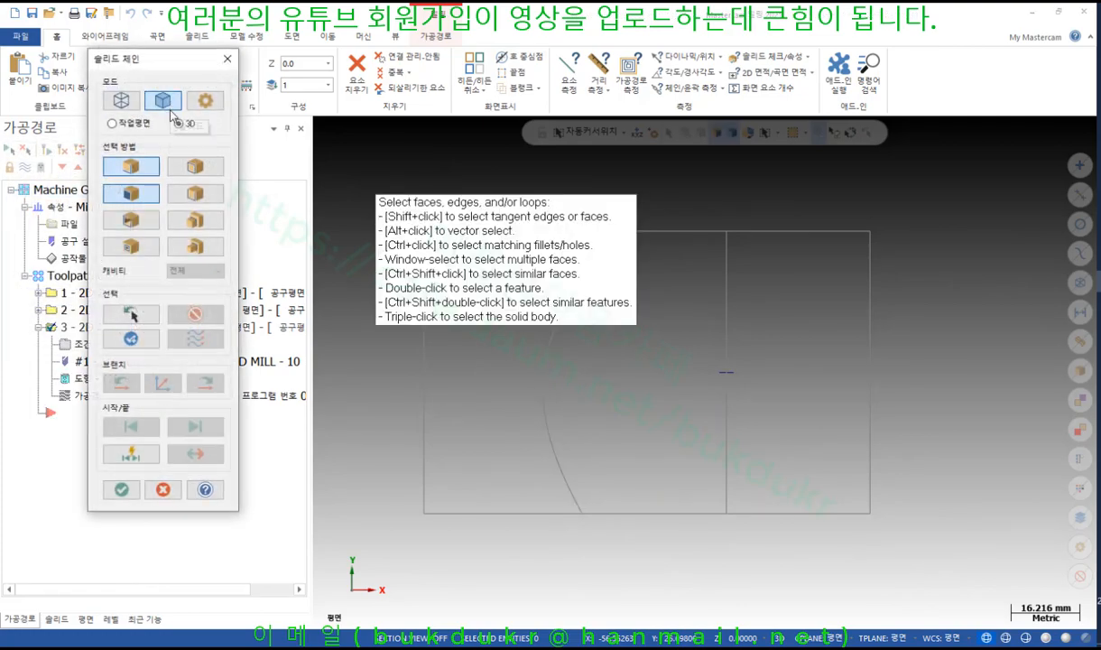
scroll(614, 406, "down", 1)
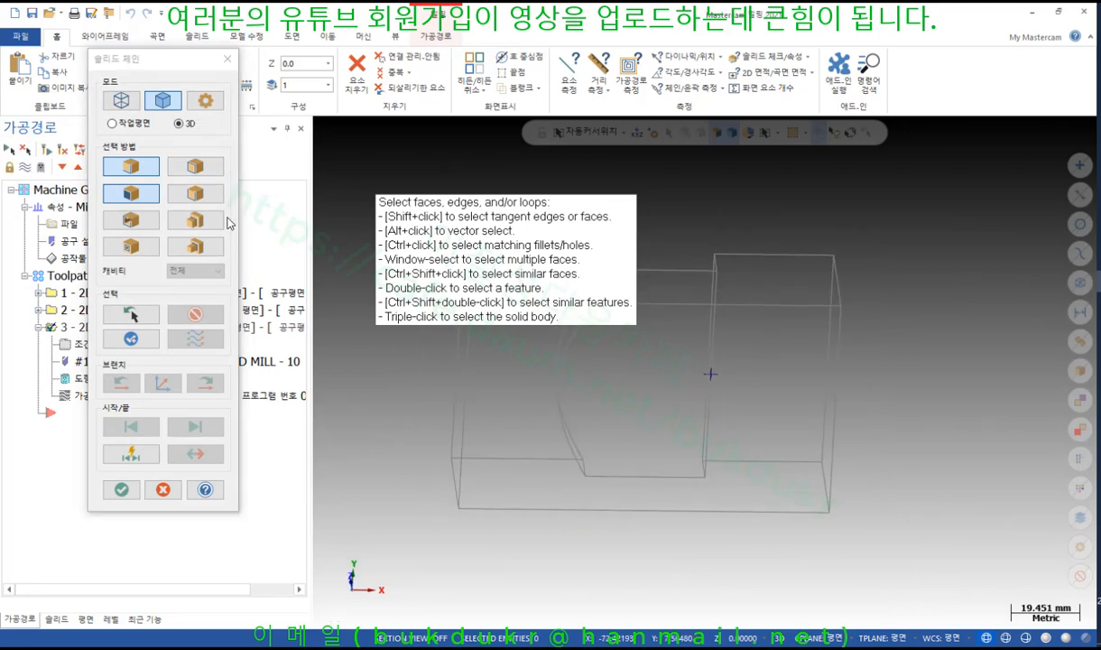
left_click(201, 169)
left_click(197, 191)
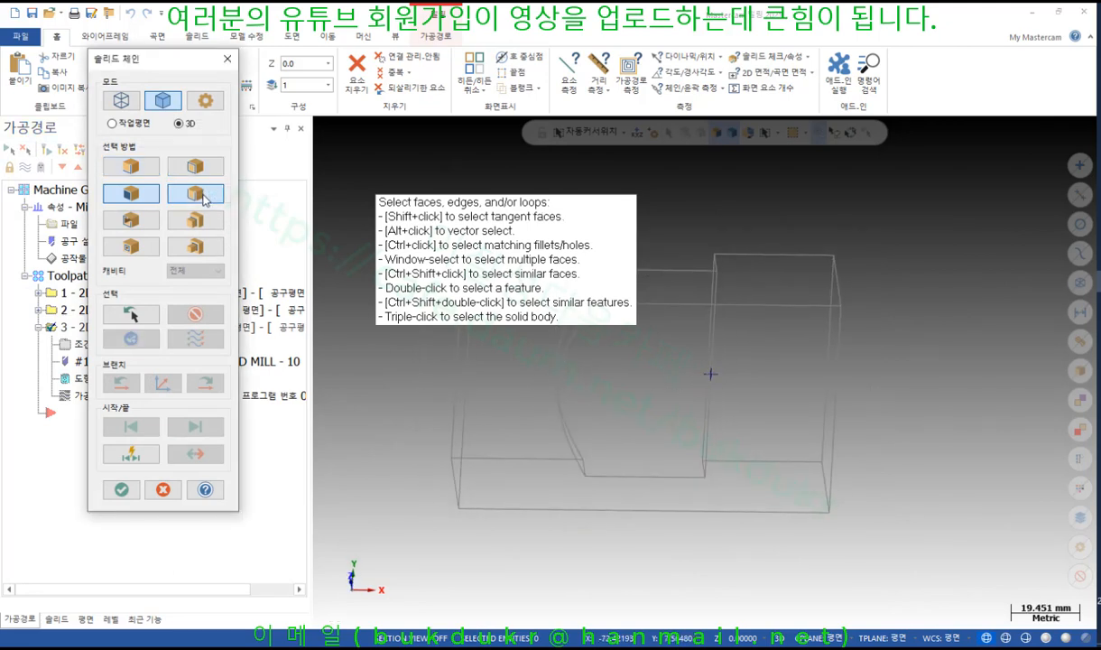
middle_click_drag(657, 421, 710, 442)
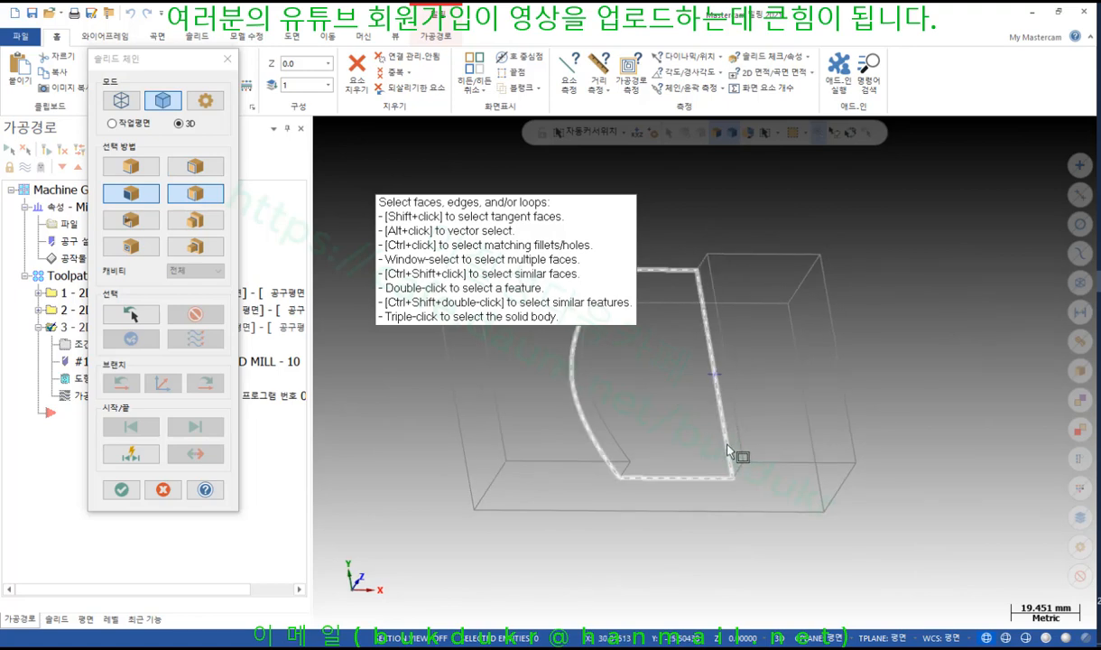
left_click(728, 446)
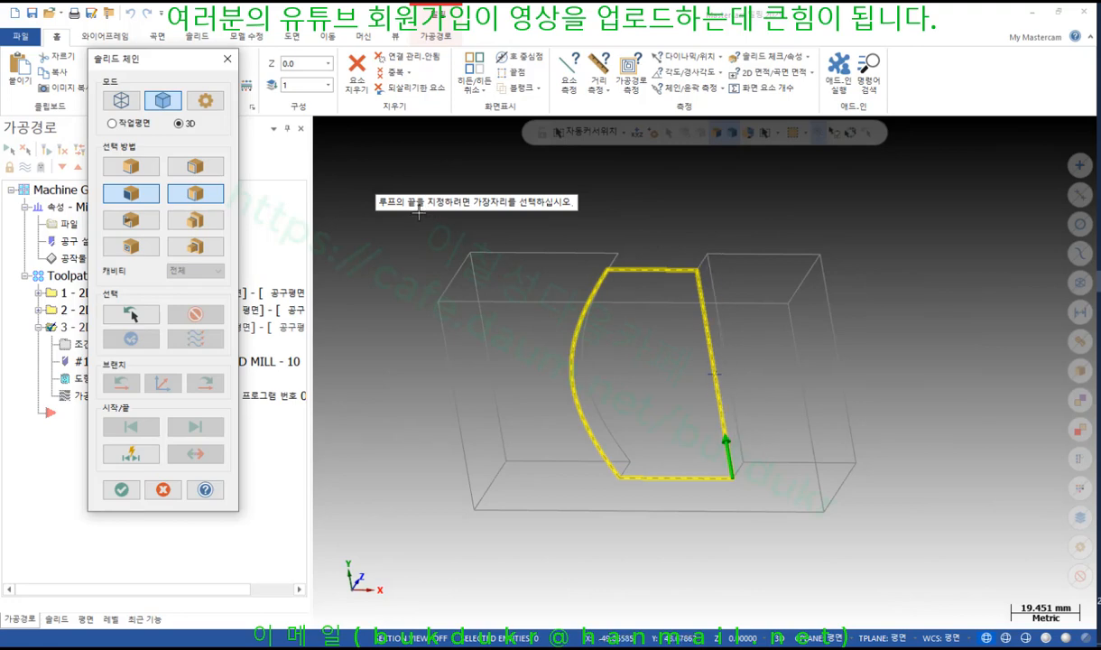
middle_click_drag(645, 393, 555, 390)
left_click(578, 433)
middle_click_drag(676, 381, 694, 466)
left_click(121, 489)
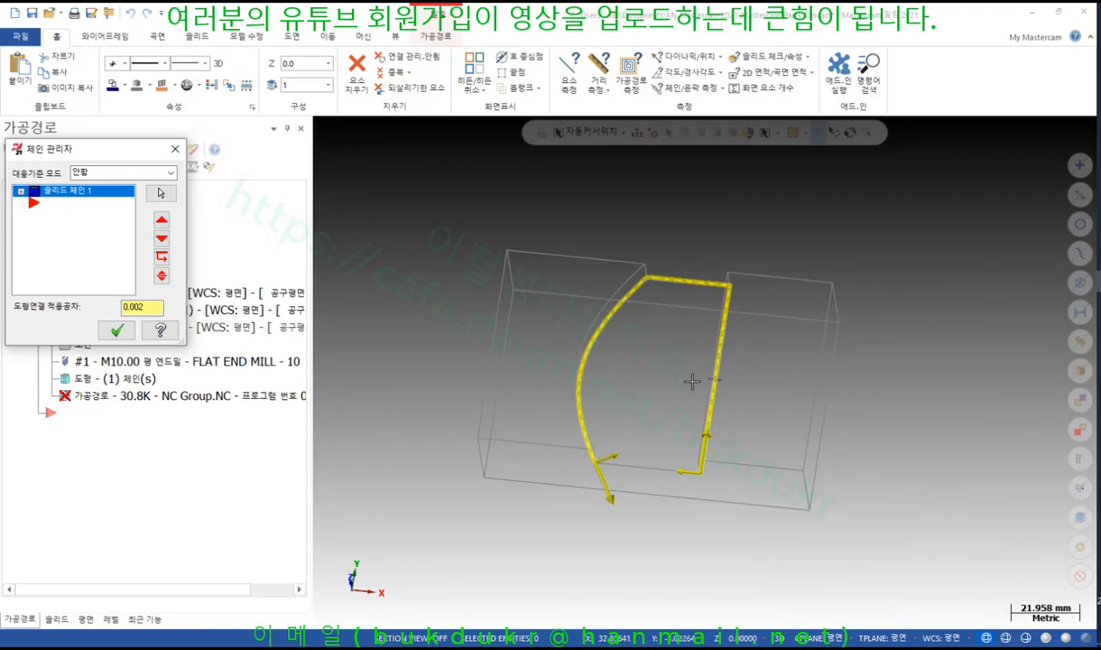
Add a point on the bottom groove edge as the second chain and accept the chains
right_click(46, 241)
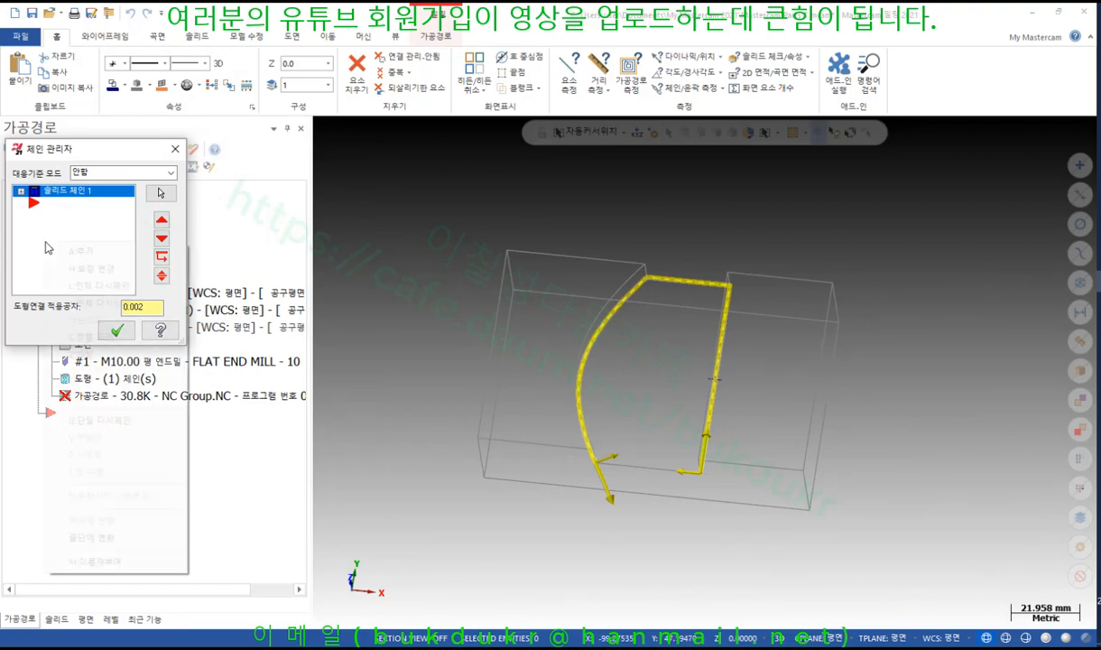
left_click(86, 248)
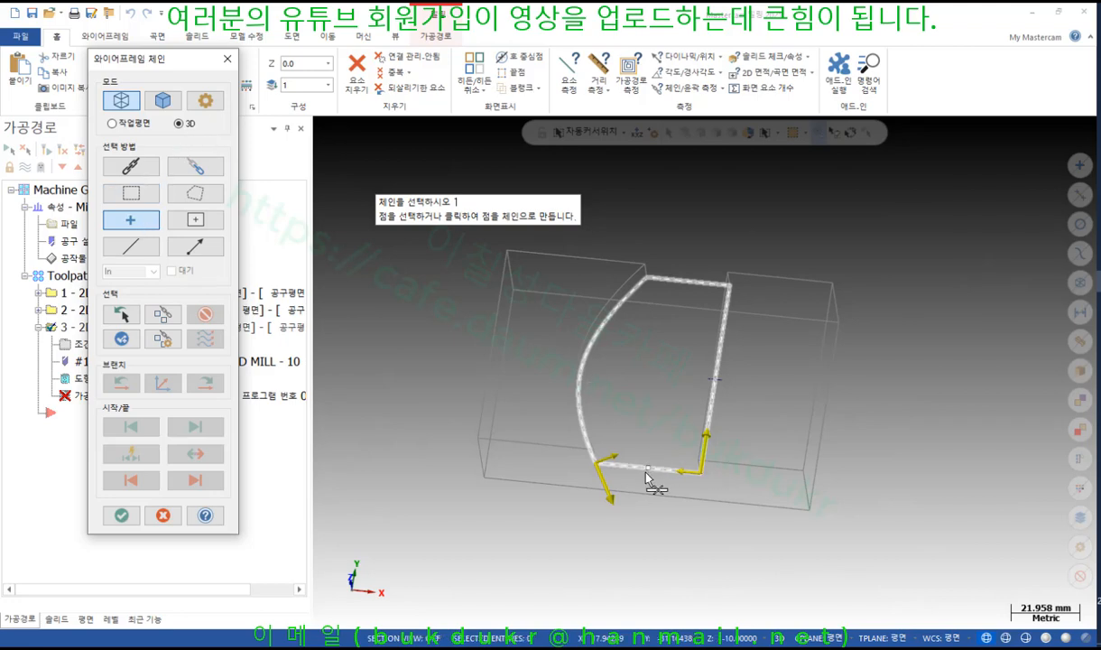
left_click(646, 470)
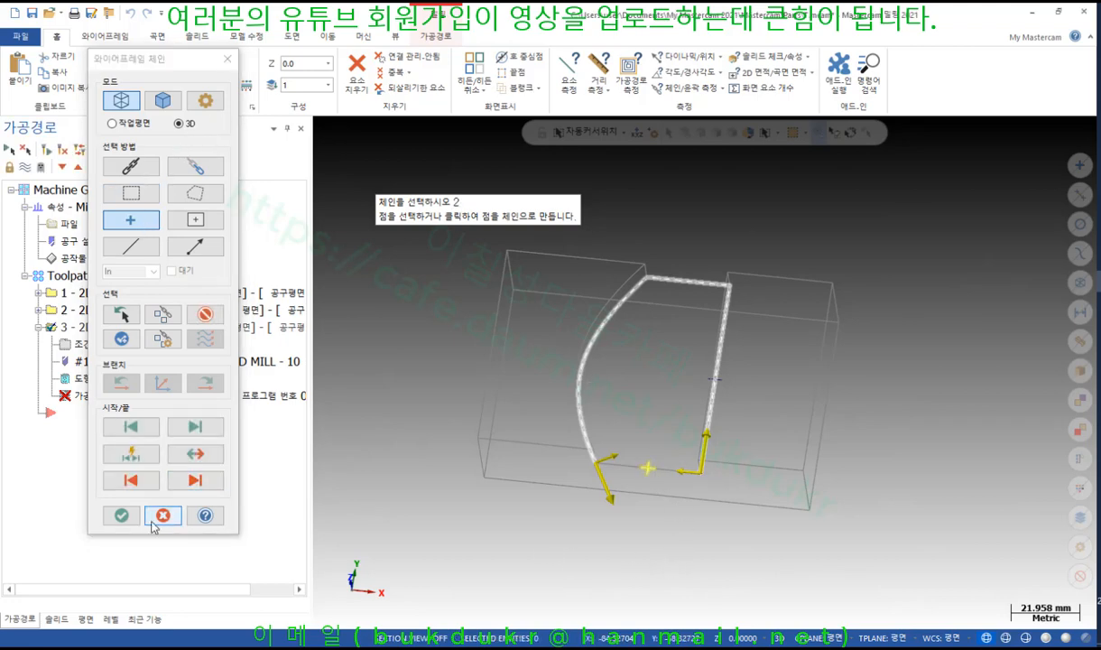
left_click(122, 517)
left_click(116, 330)
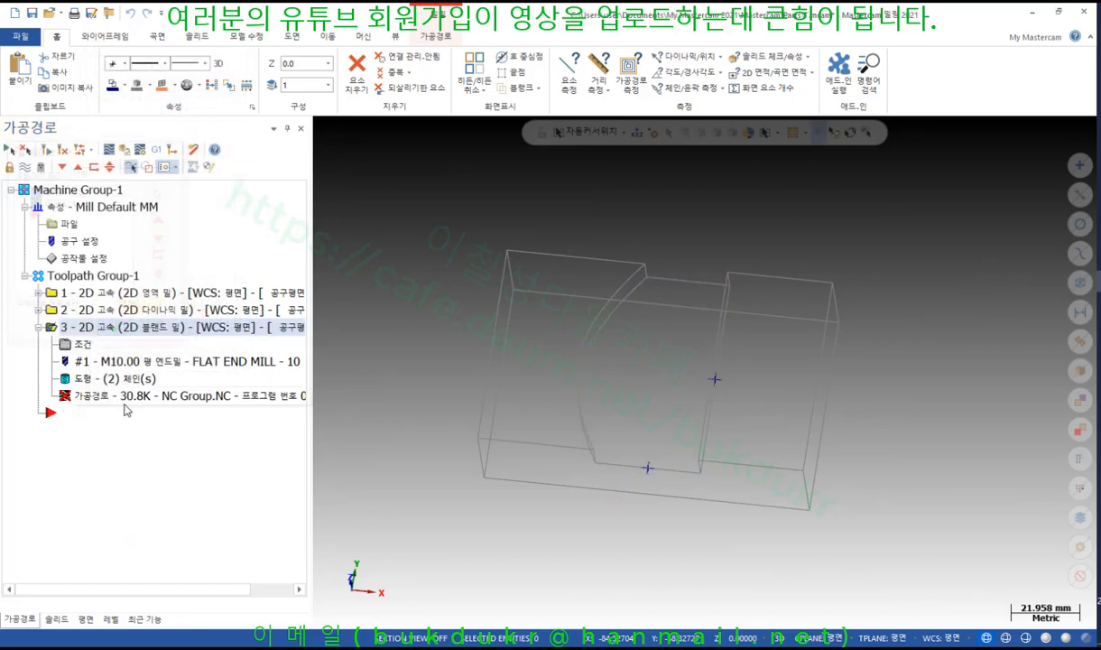
Regenerate the blend toolpath to 51.1K and start its backplot playback
left_click(46, 150)
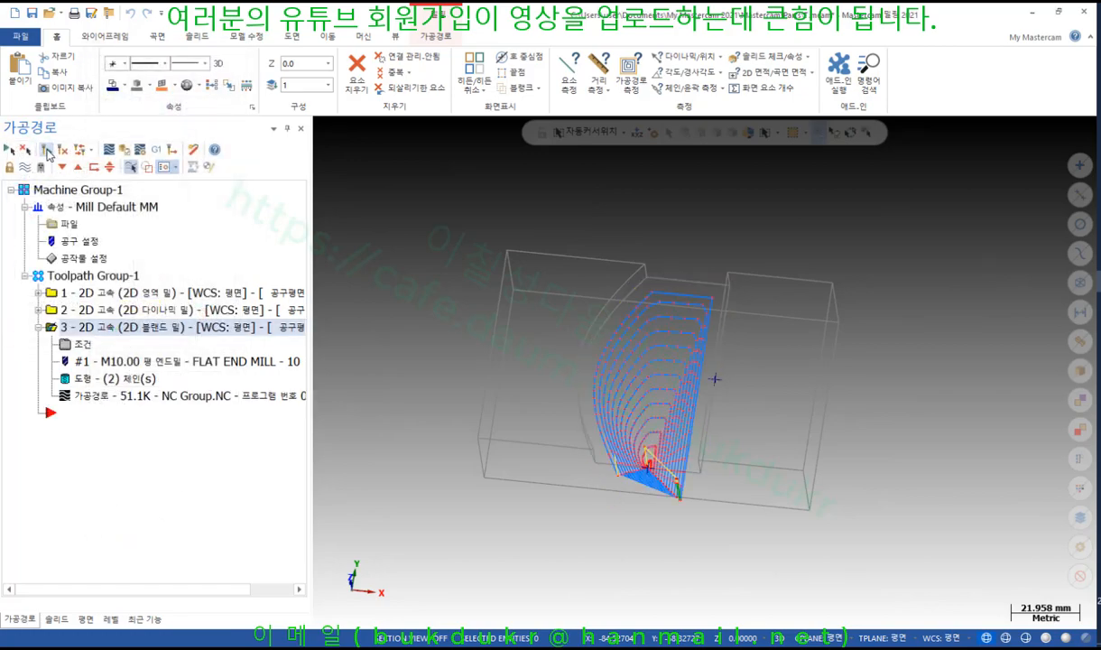
scroll(619, 476, "up", 2)
middle_click_drag(578, 405, 672, 357)
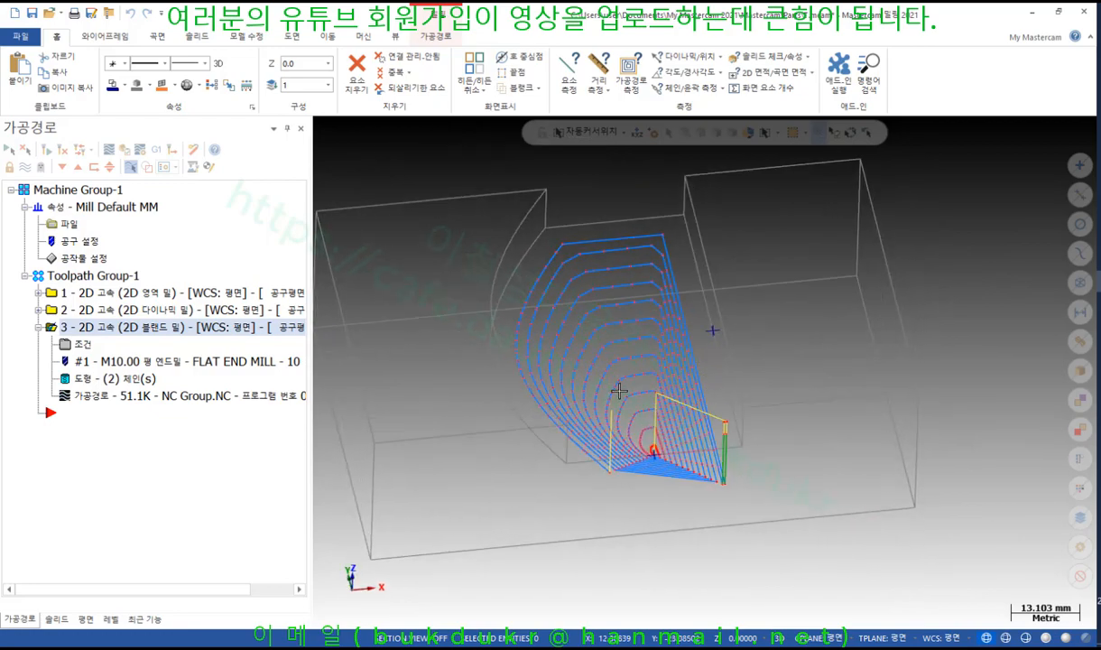
left_click(92, 398)
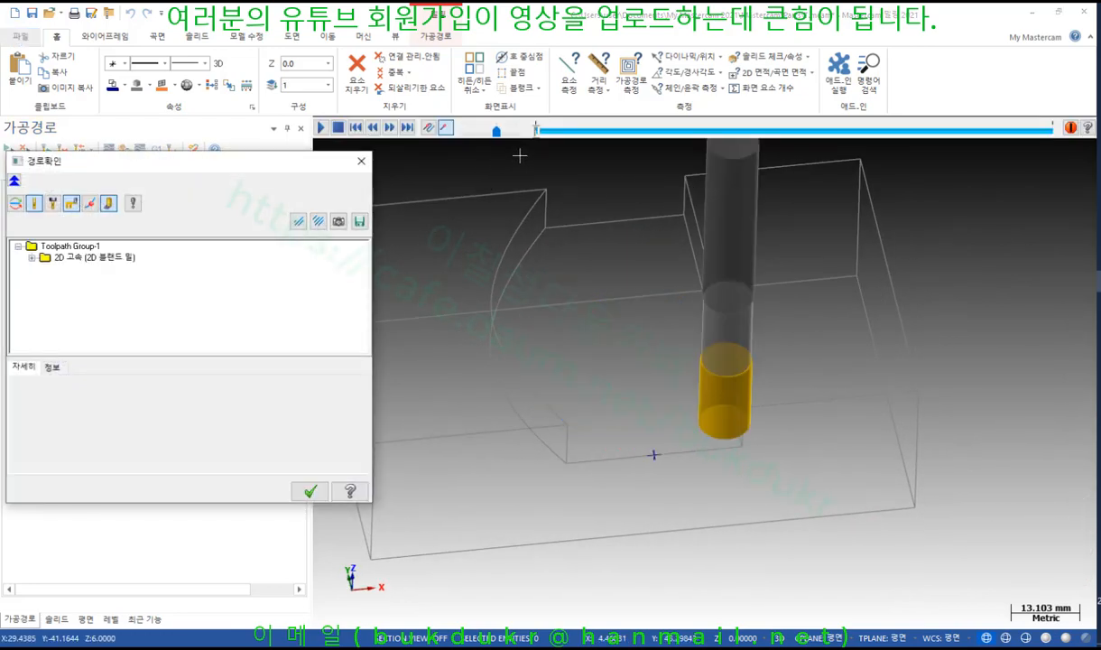
left_click(484, 133)
left_click(321, 129)
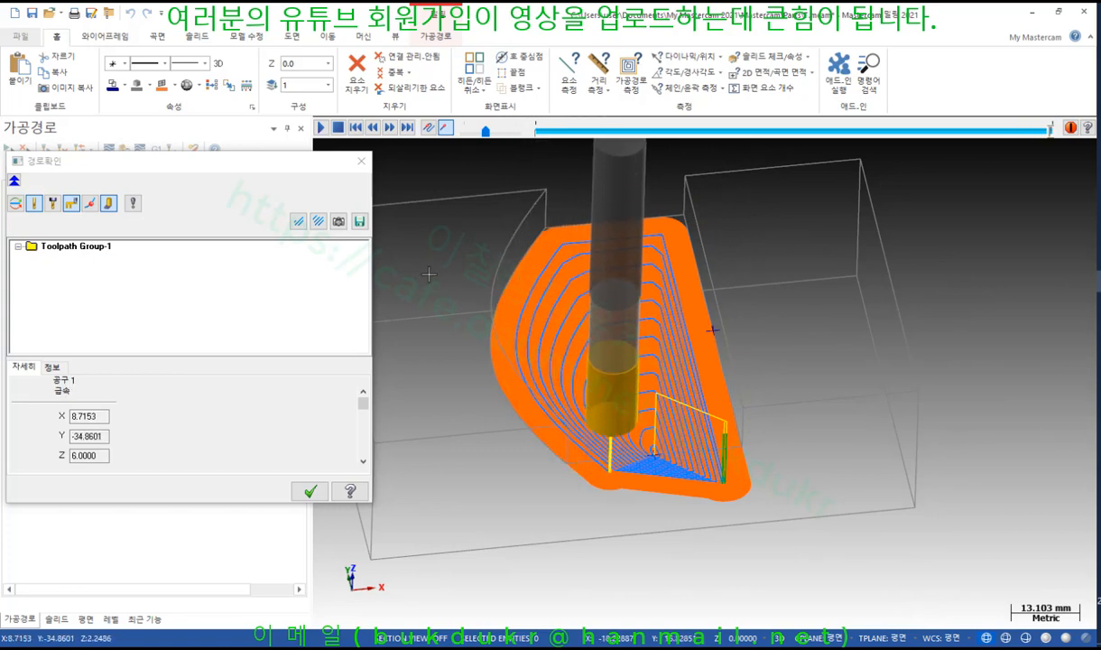
View the part shaded from the top, fit it to the screen, and close the backplot
right_click(807, 277)
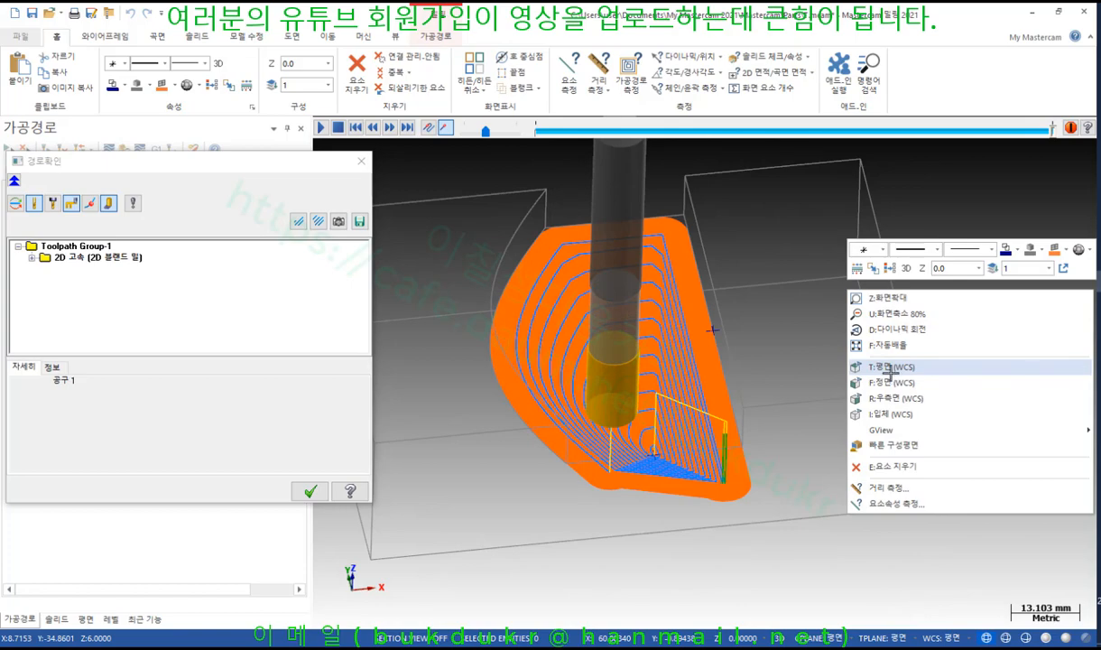
left_click(890, 368)
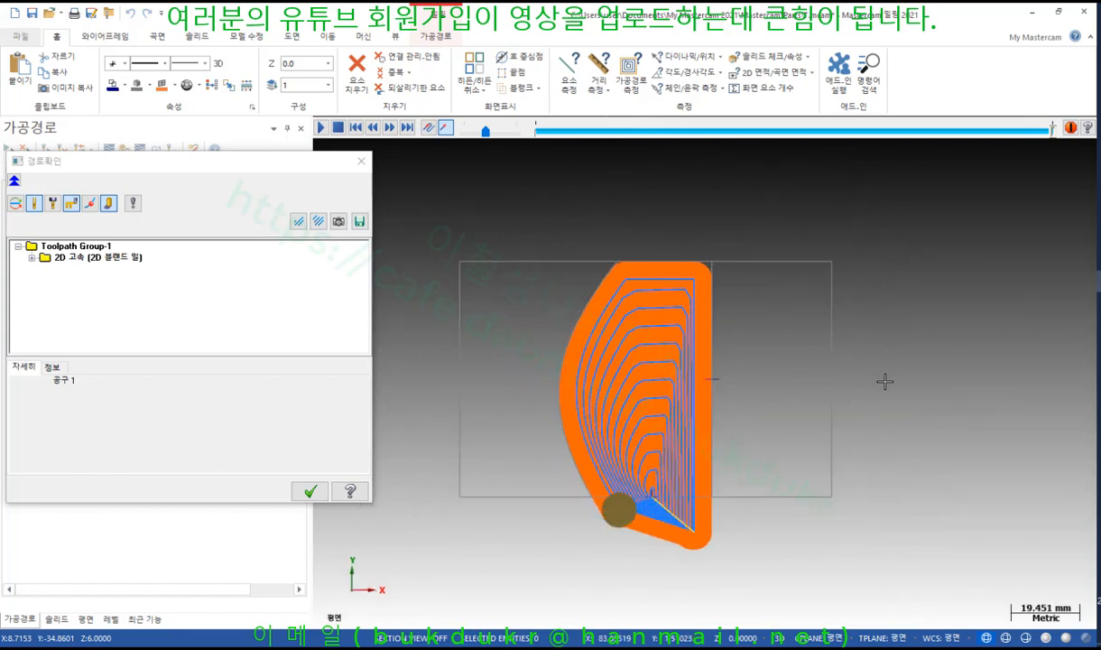
key("alt+s")
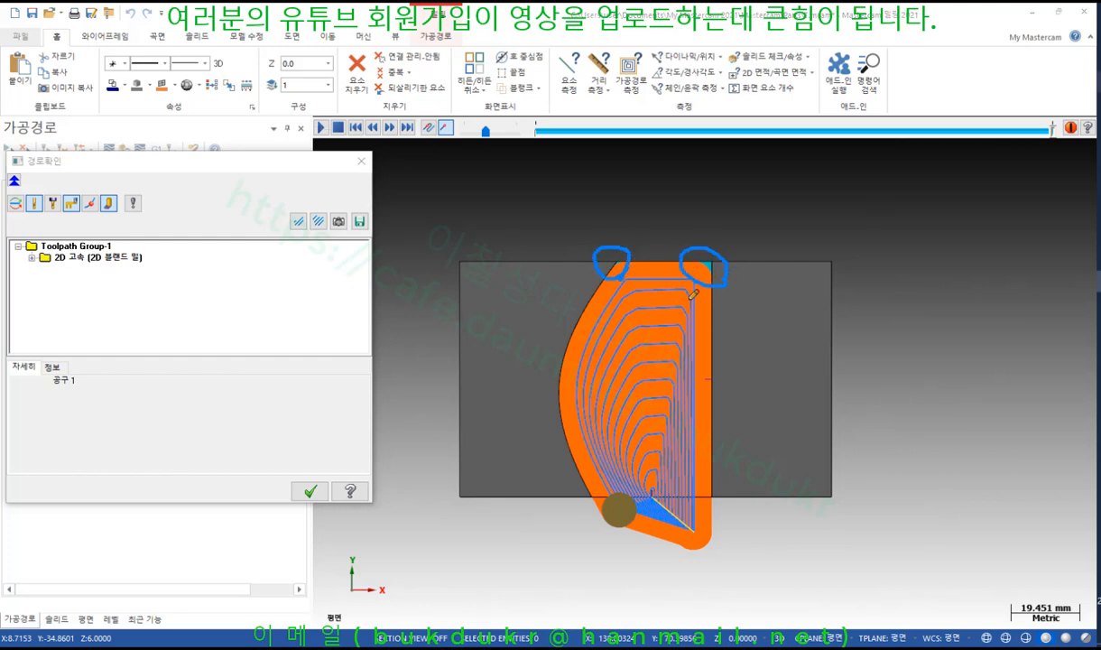
right_click(860, 250)
left_click(859, 388)
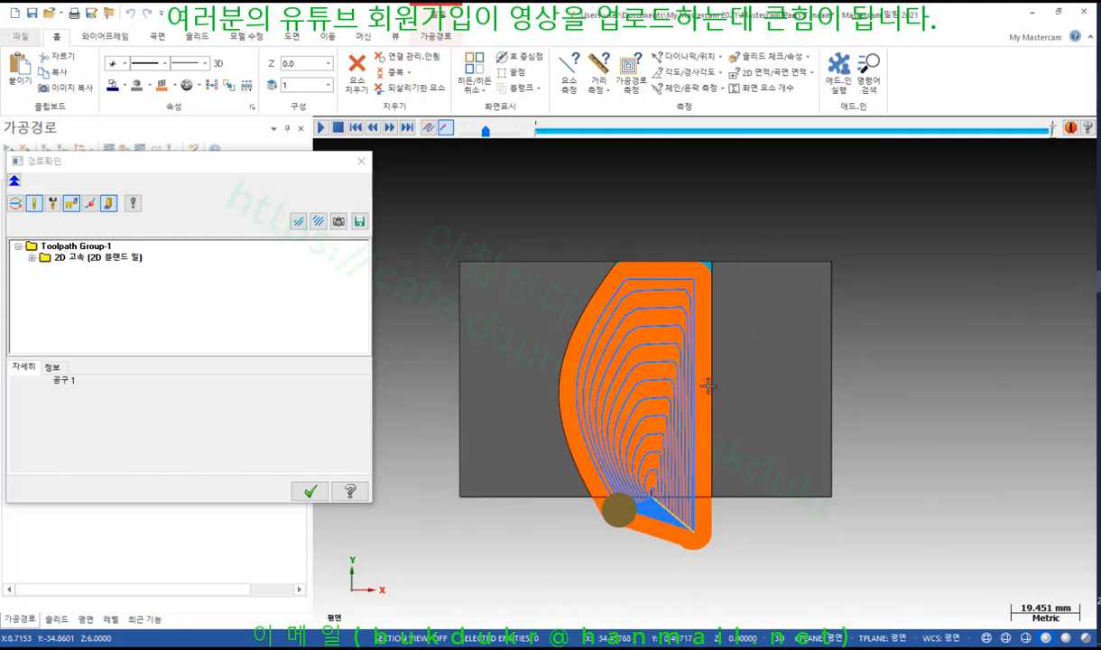
left_click(309, 491)
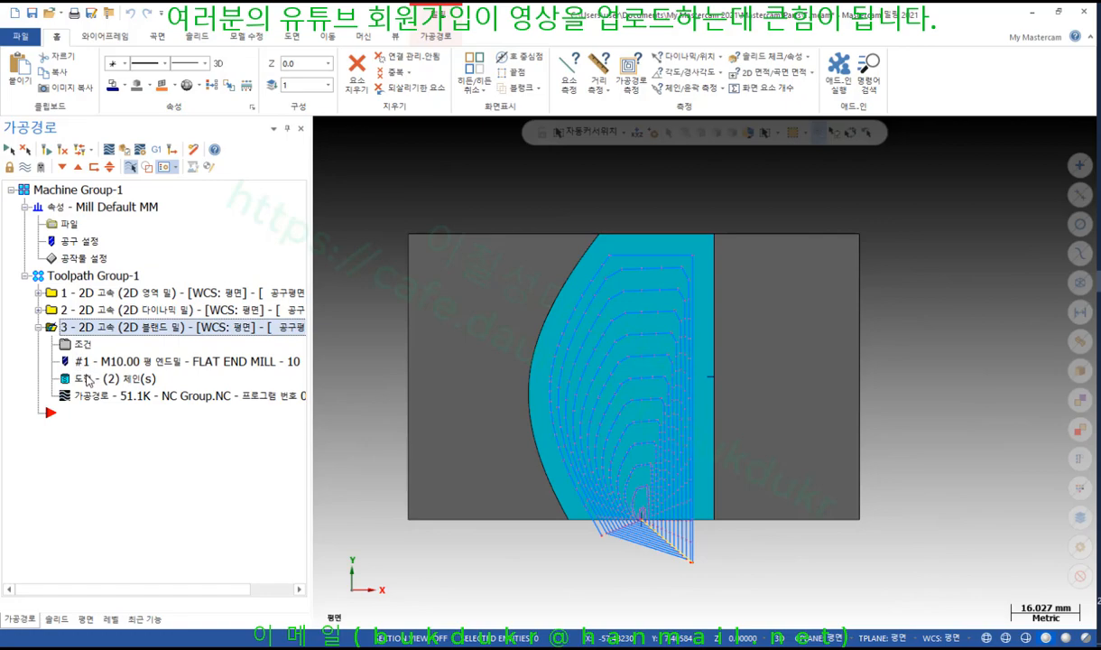
Replace Point Chain 4 with a mid-face point and regenerate the blend toolpath to 42.5K
left_click(90, 379)
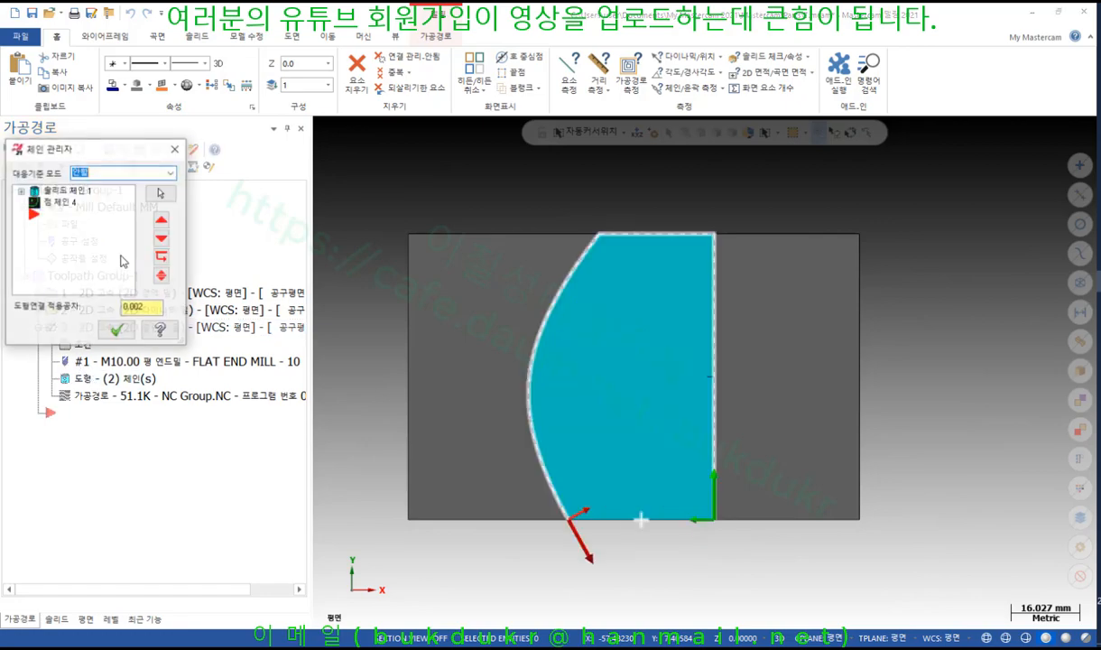
key("Delete")
right_click(61, 232)
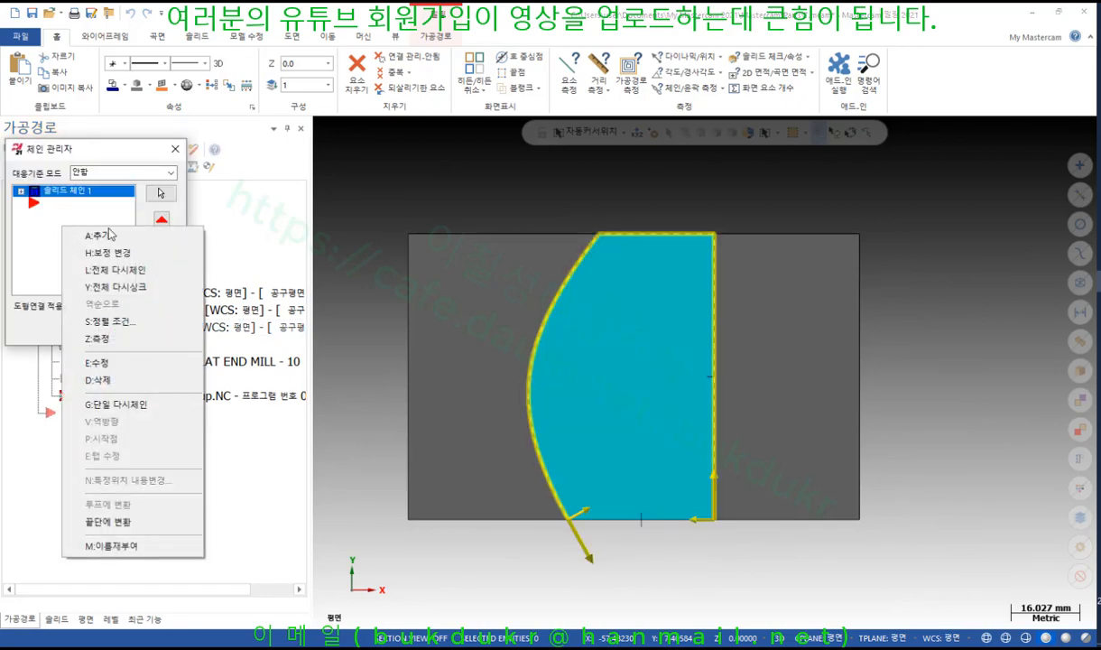
left_click(104, 222)
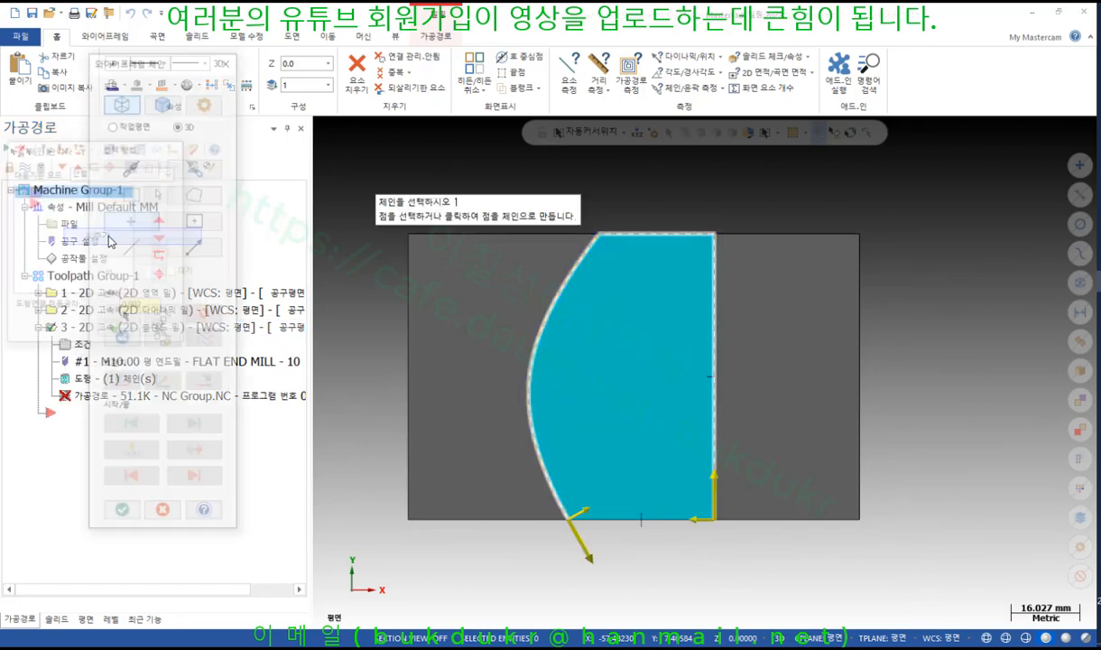
left_click(625, 380)
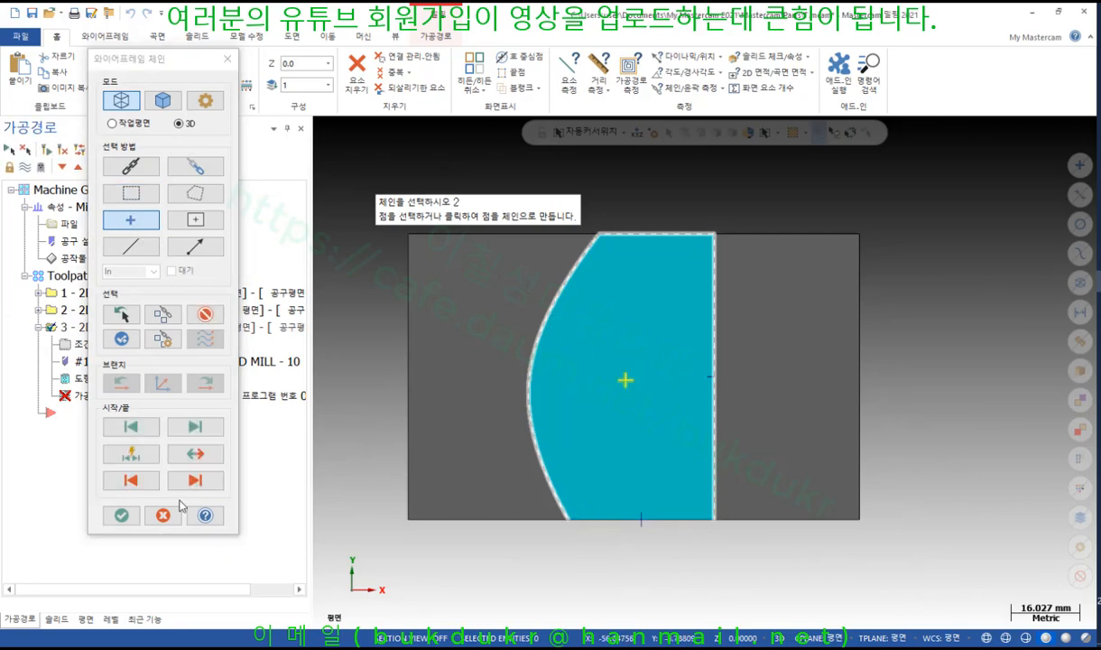
left_click(120, 514)
left_click(117, 330)
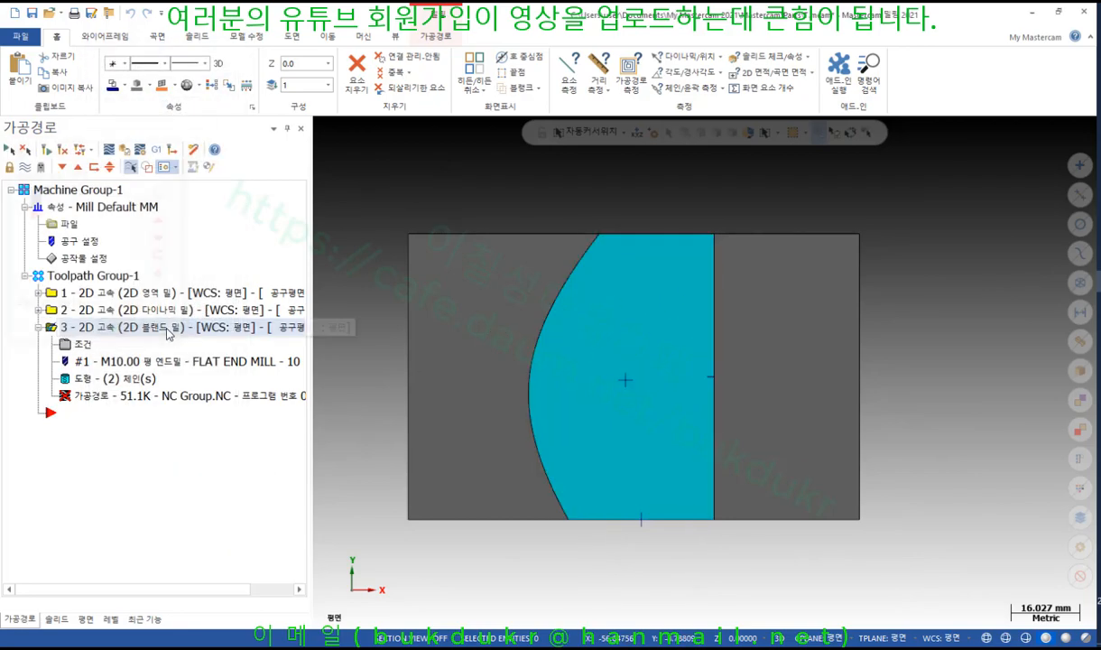
left_click(48, 151)
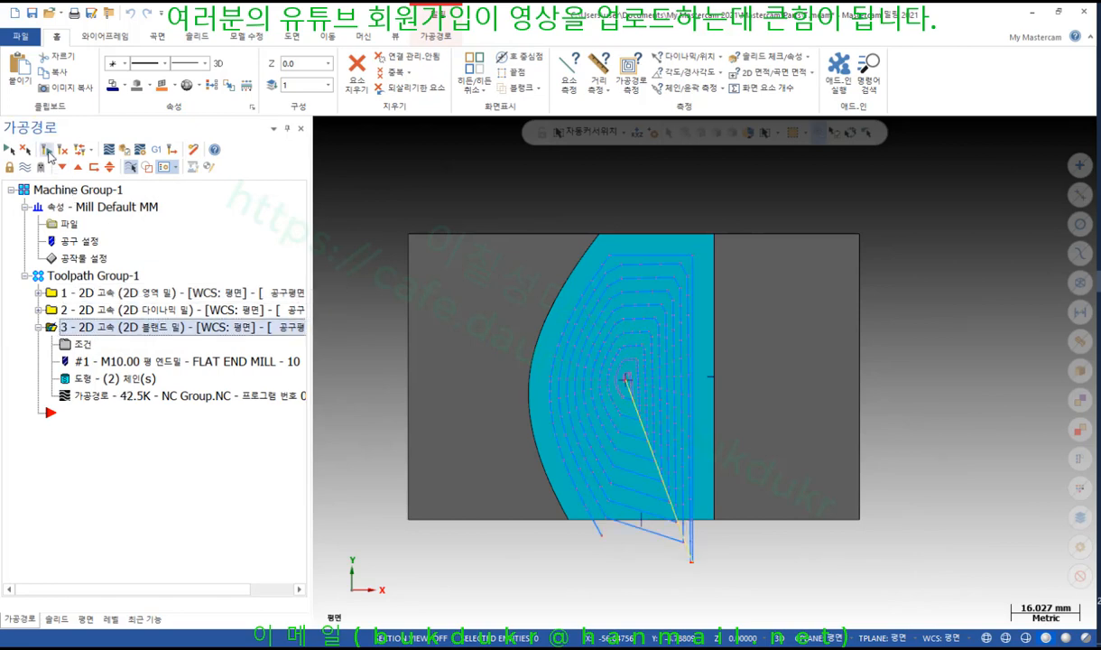
left_click(131, 149)
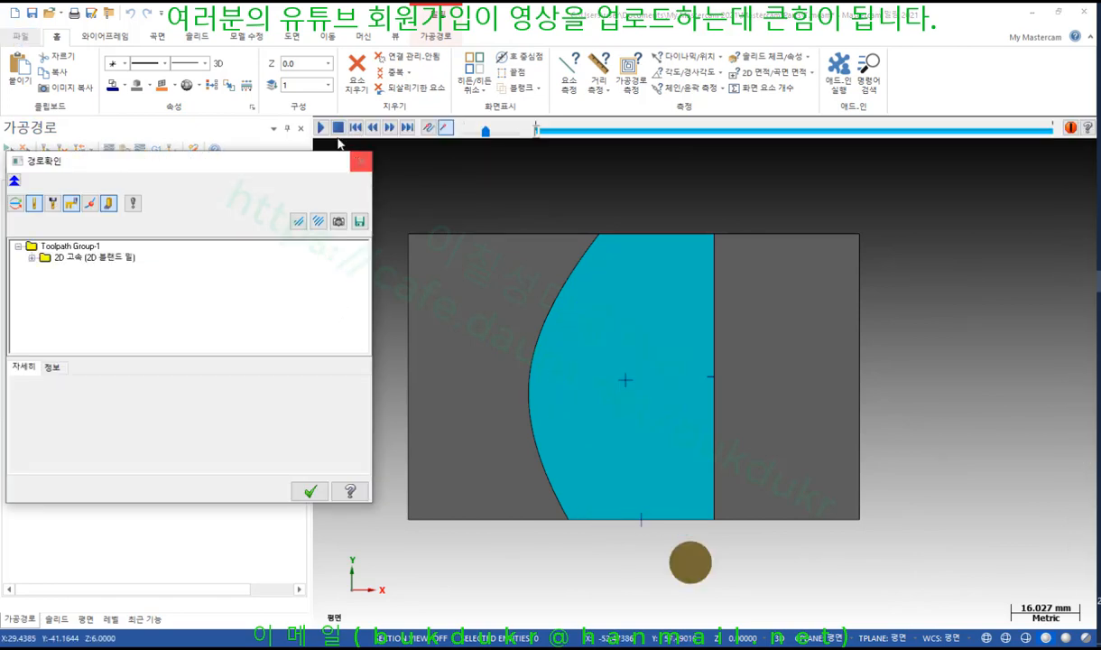
Play the mid-face toolpath backplot to its end with the details panel enlarged
left_click(321, 128)
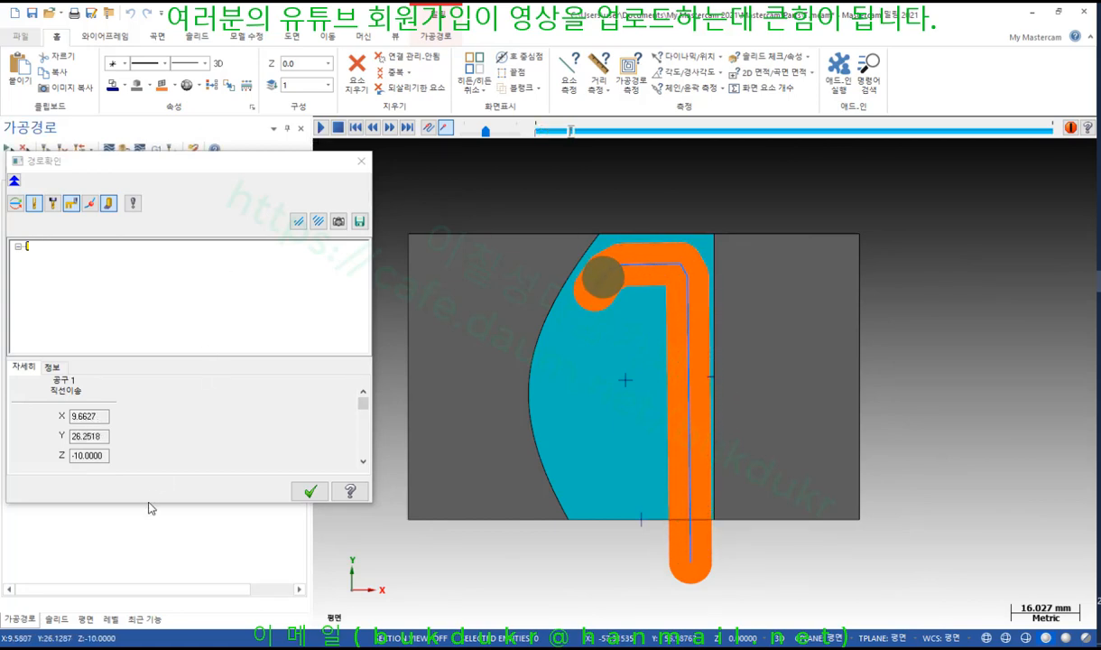
left_click_drag(150, 504, 137, 584)
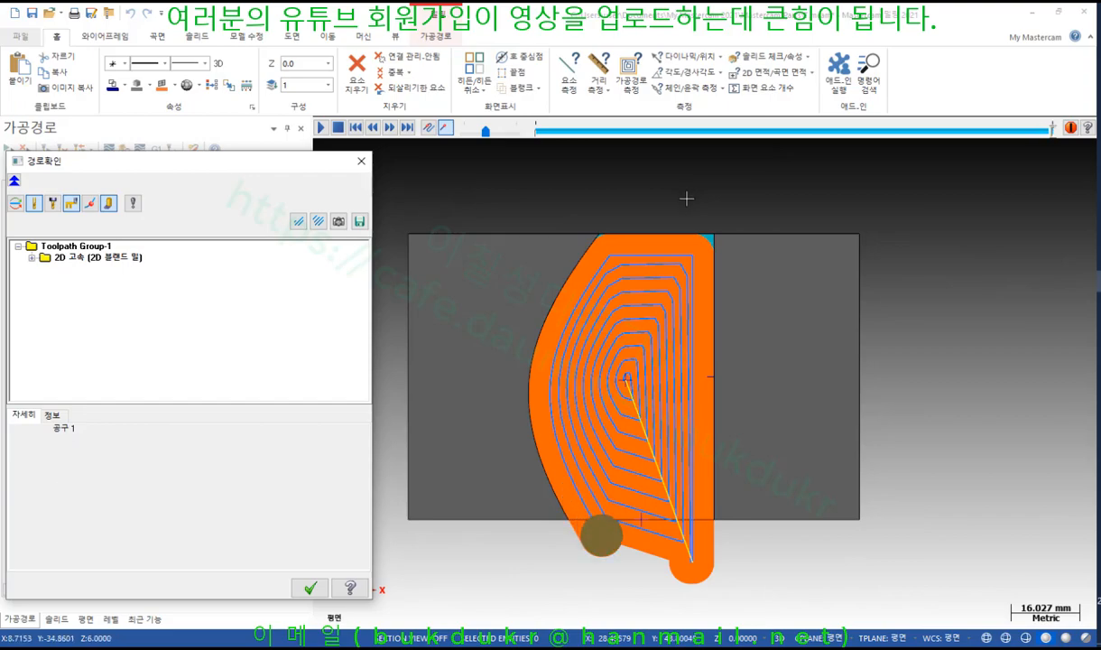
Close the backplot, orbit the part into 3D, and open the blend mill's Parameters
left_click(310, 589)
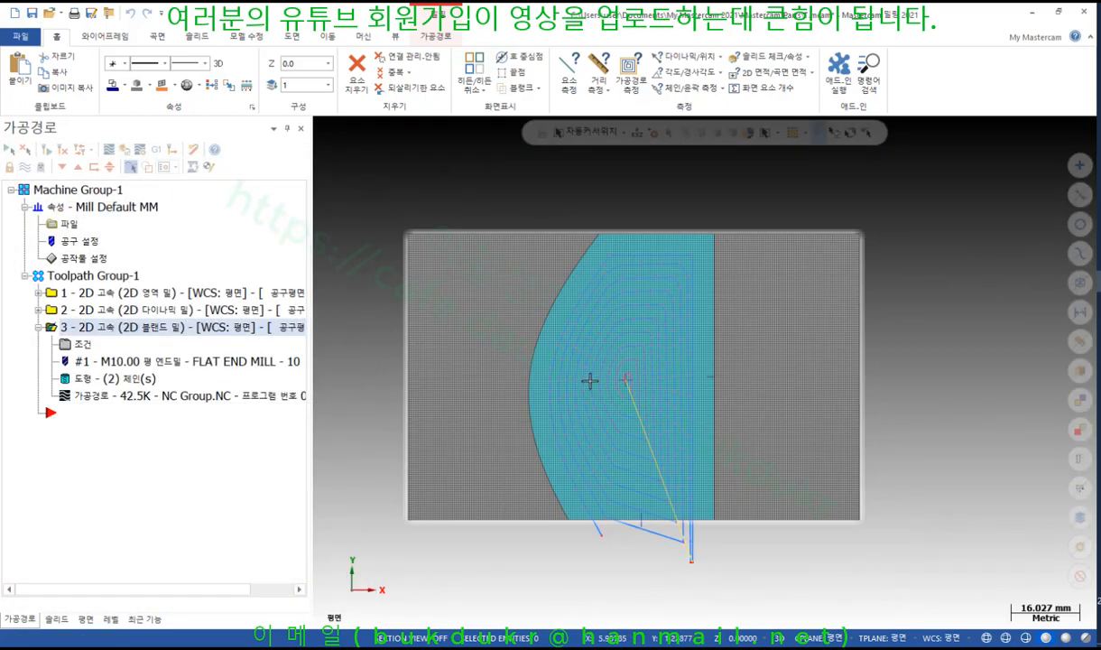
scroll(630, 329, "up", 3)
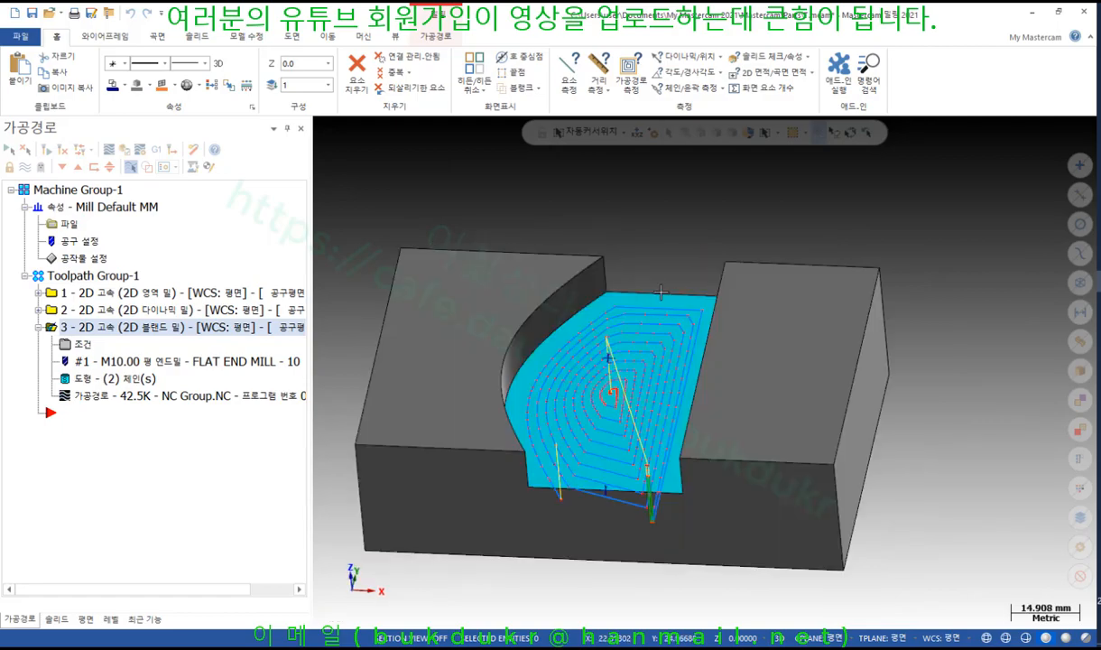
mouse_move(665, 294)
middle_mouse_down()
mouse_move(669, 349)
mouse_move(672, 259)
mouse_move(628, 292)
mouse_move(625, 313)
middle_mouse_up()
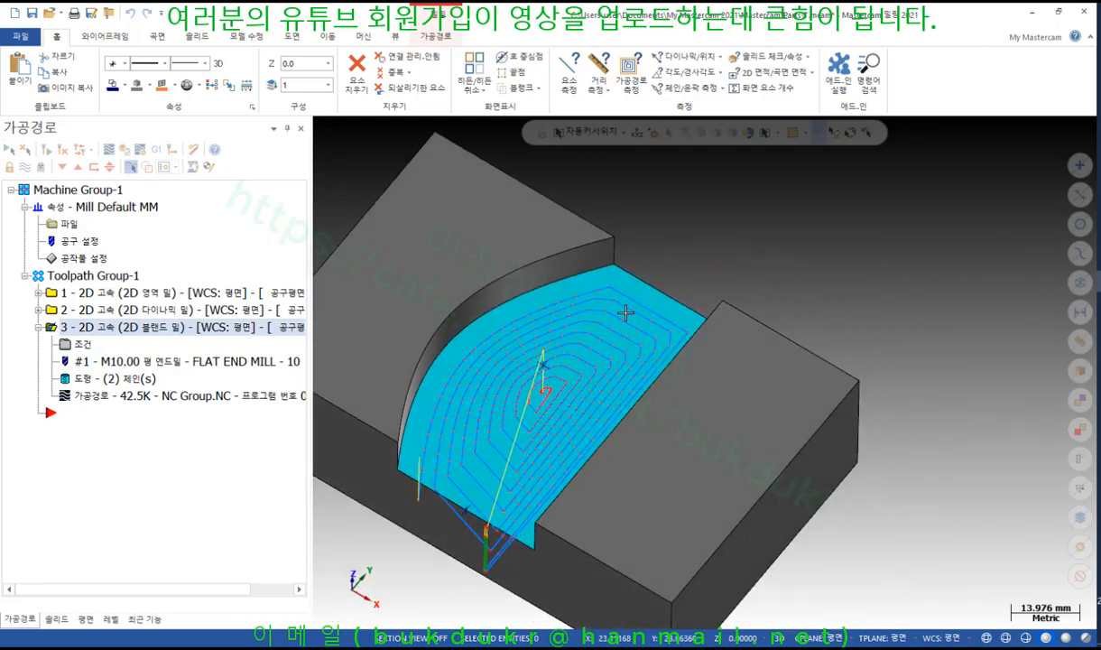
scroll(919, 319, "down", 3)
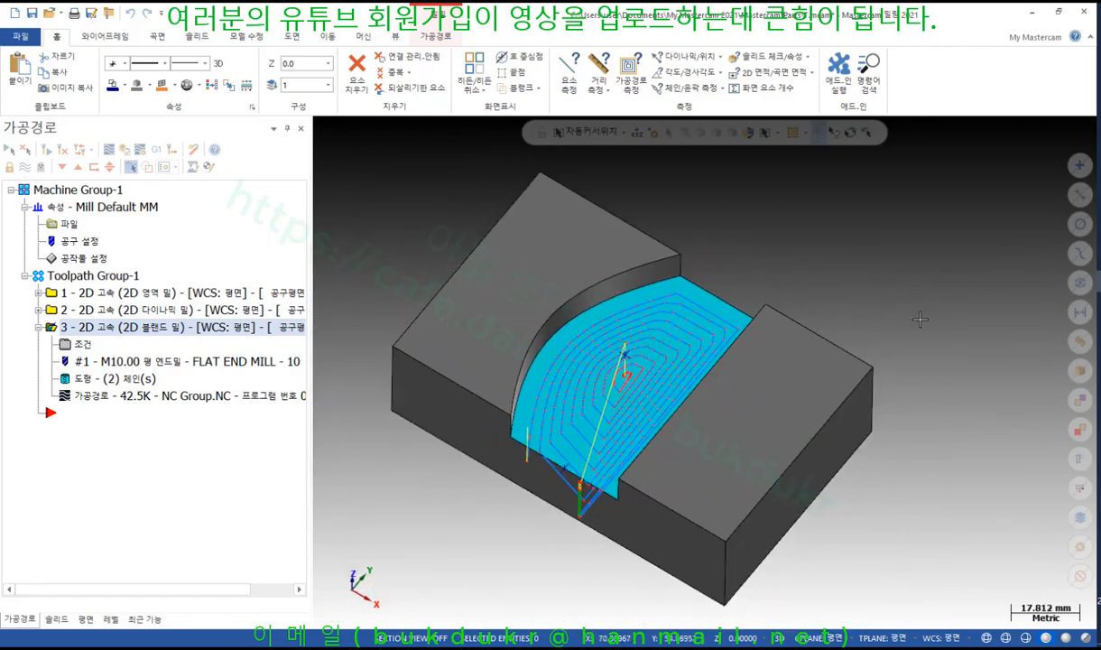
left_click(80, 346)
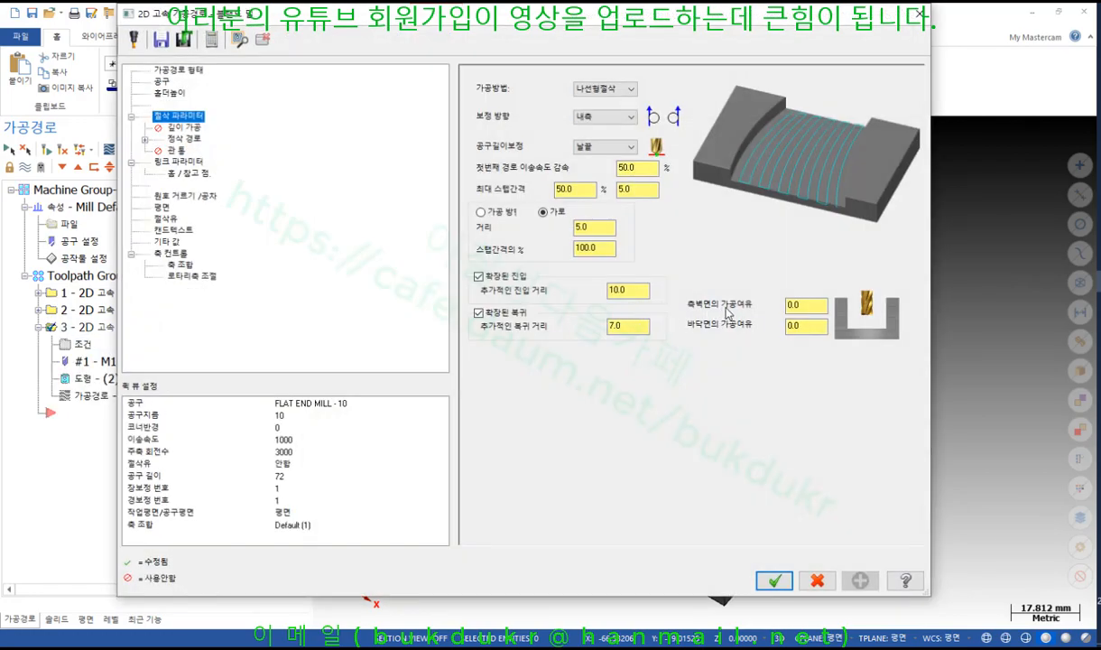
Check the extended retract distance, cancel the blend mill parameters, and hide the toolpath display
left_click(636, 328)
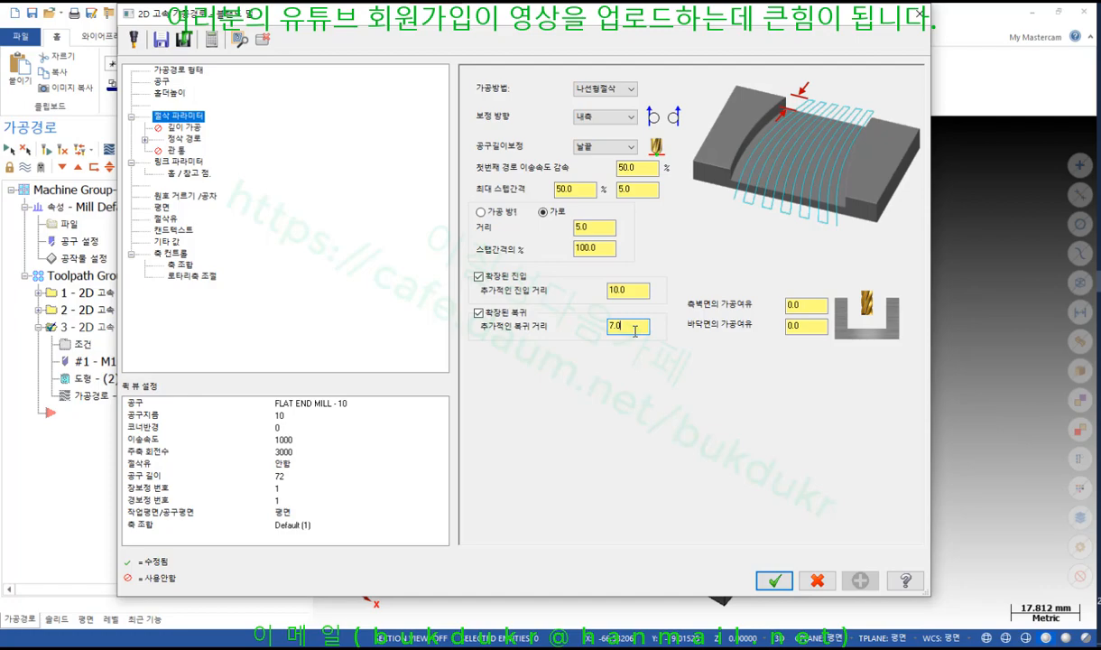
left_click(817, 580)
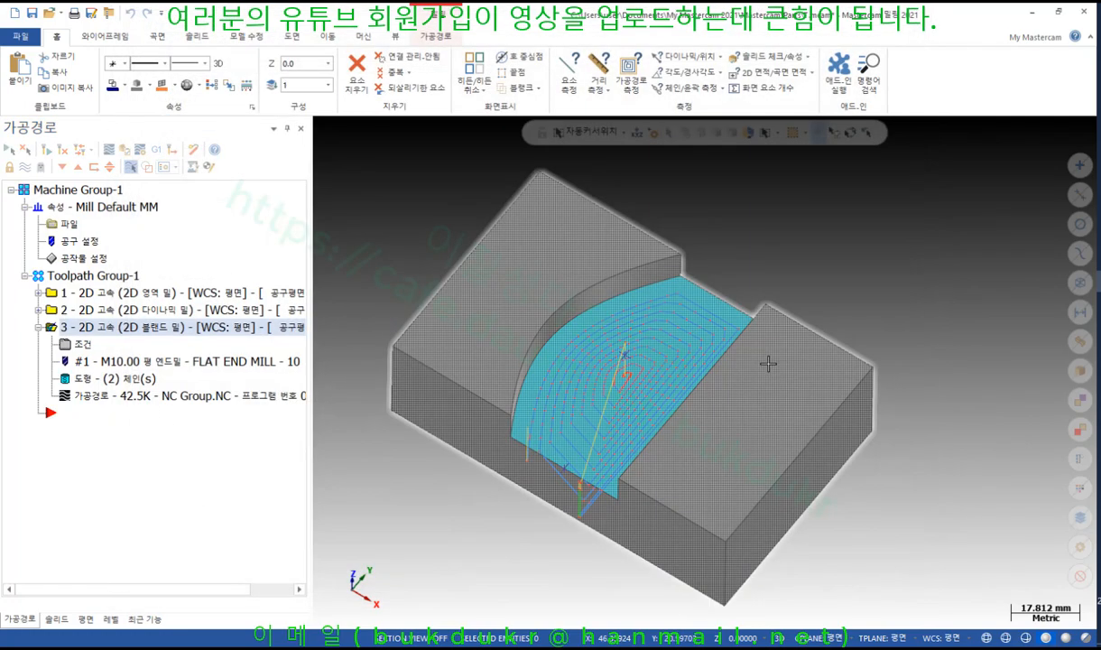
scroll(659, 357, "down", 3)
left_click(25, 168)
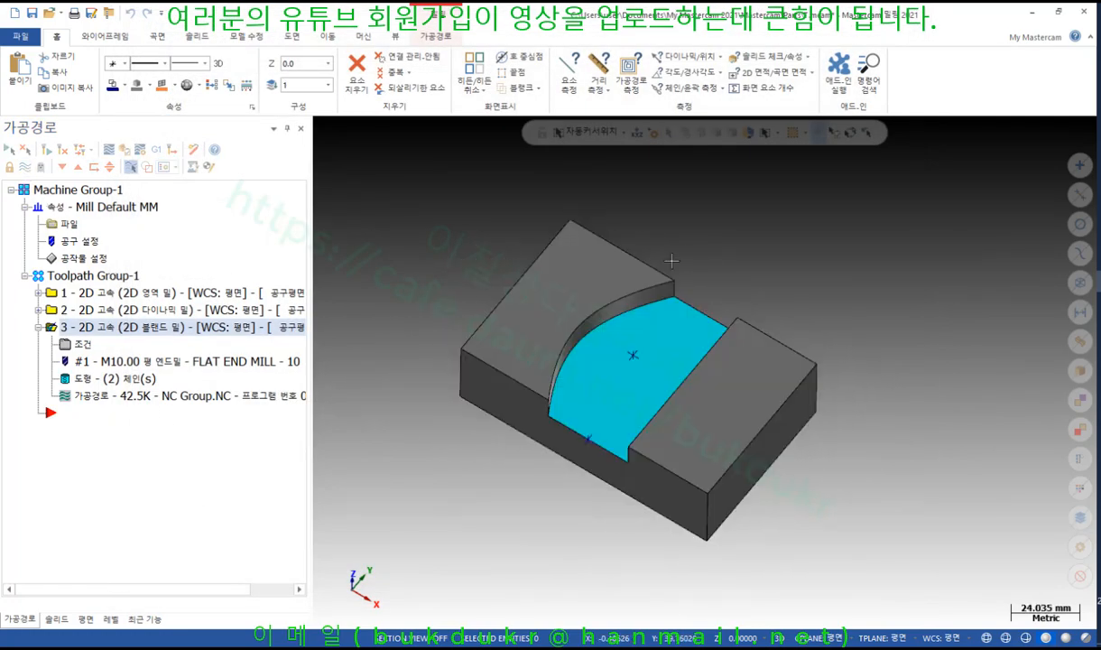
Create wireframe curves on all edges of the blue pocket floor face
left_click(105, 36)
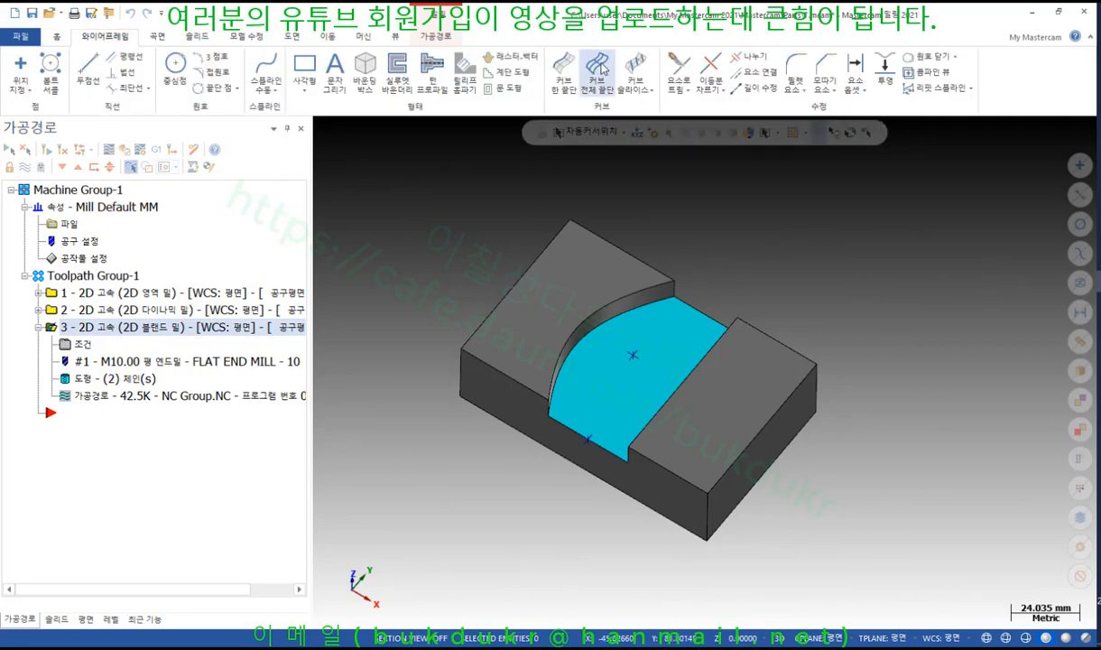
left_click(600, 68)
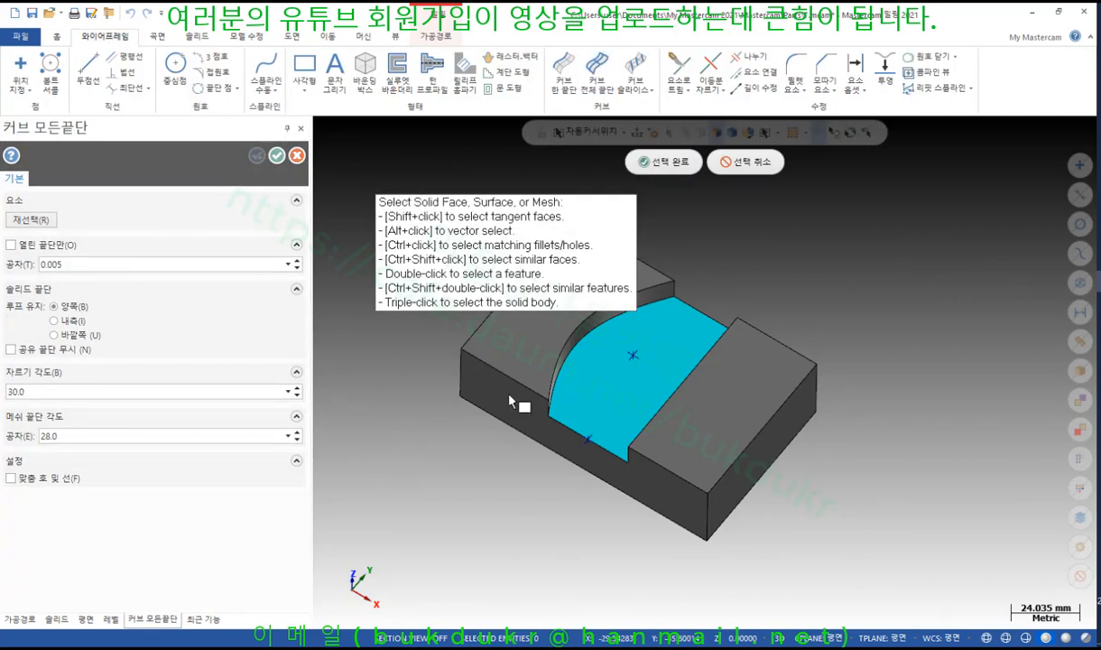
left_click(670, 163)
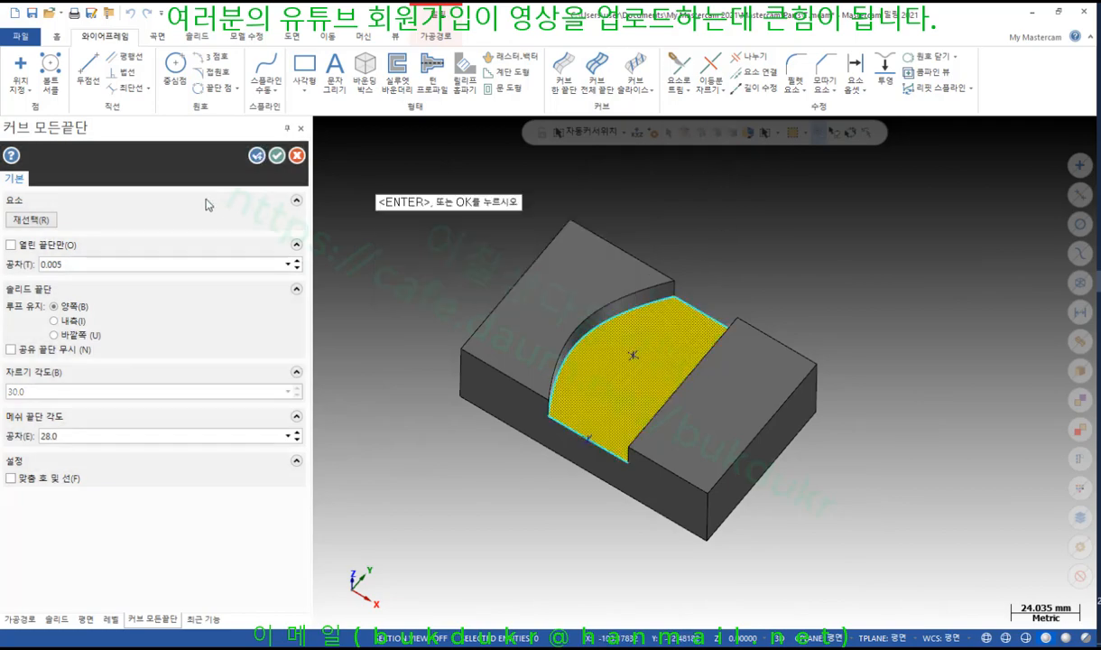
left_click(276, 157)
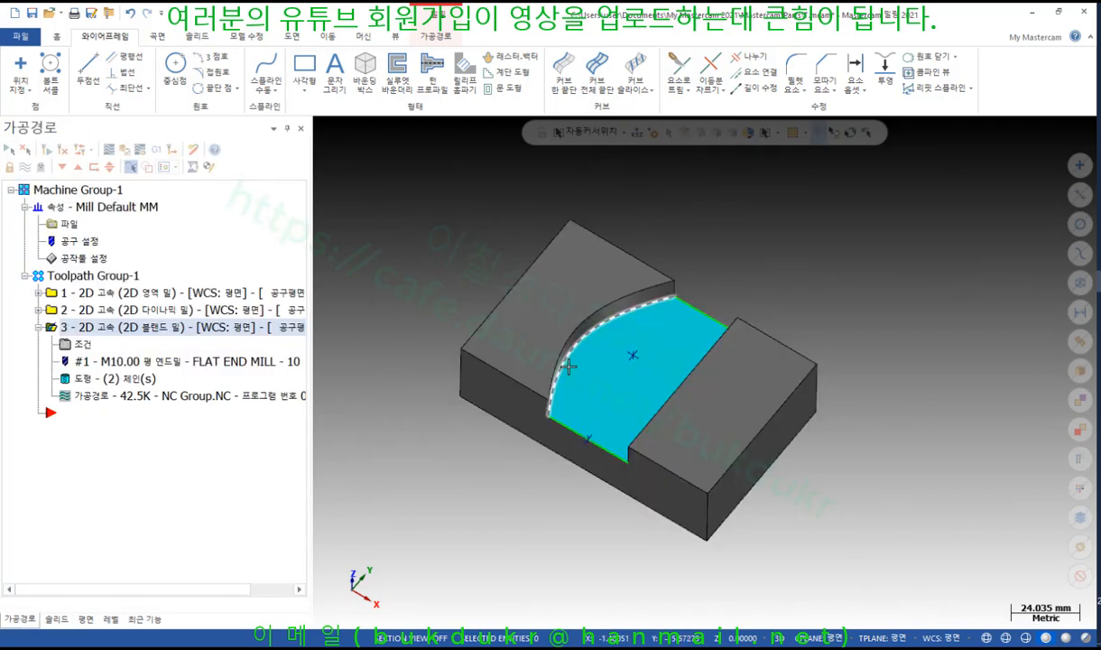
Hide the solid, leaving only the edge curves, and switch to the Top view
left_click(567, 365)
key("alt+e")
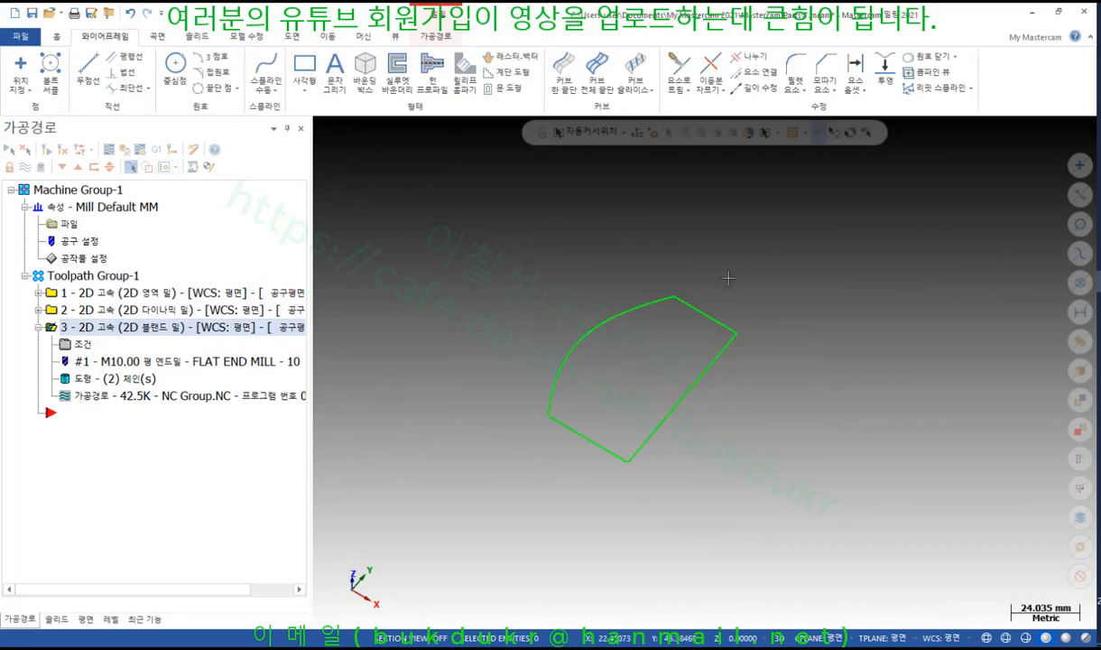
right_click(767, 240)
left_click(817, 321)
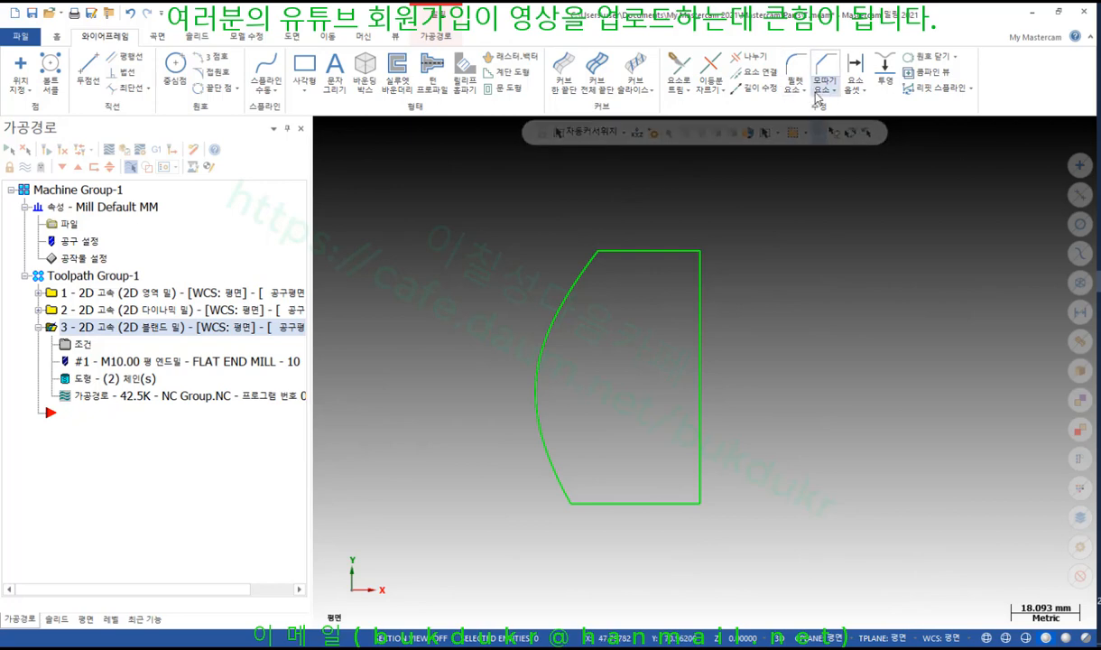
Offset the outline's top line 6.0 upward using the Connect method
left_click(853, 72)
scroll(754, 311, "up", 1)
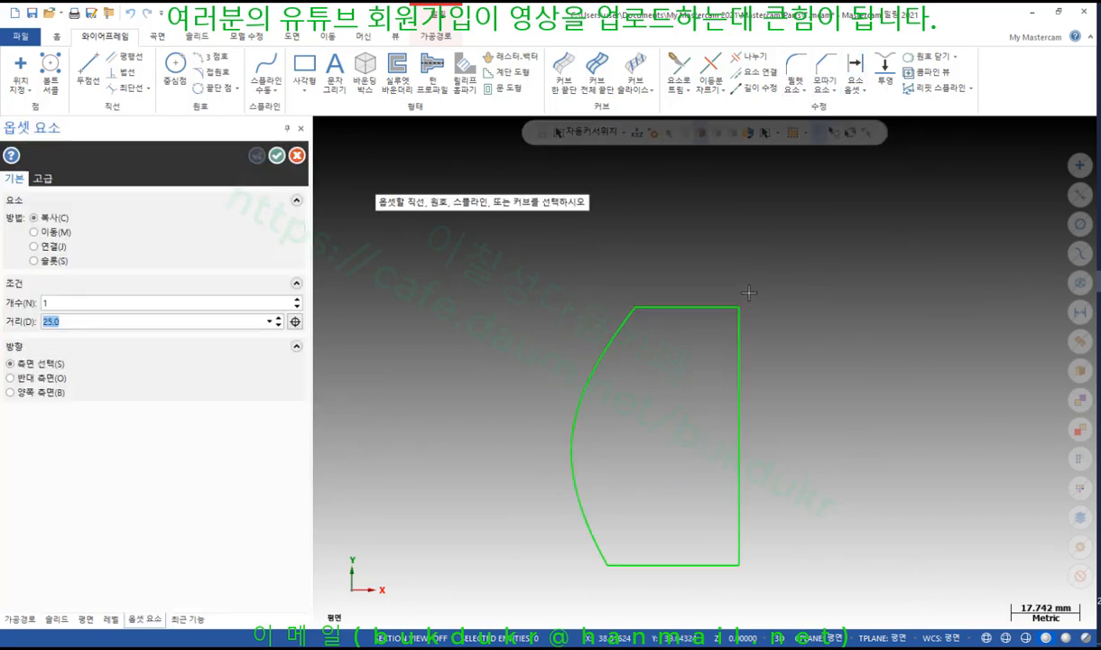
left_click(677, 306)
left_click(746, 251)
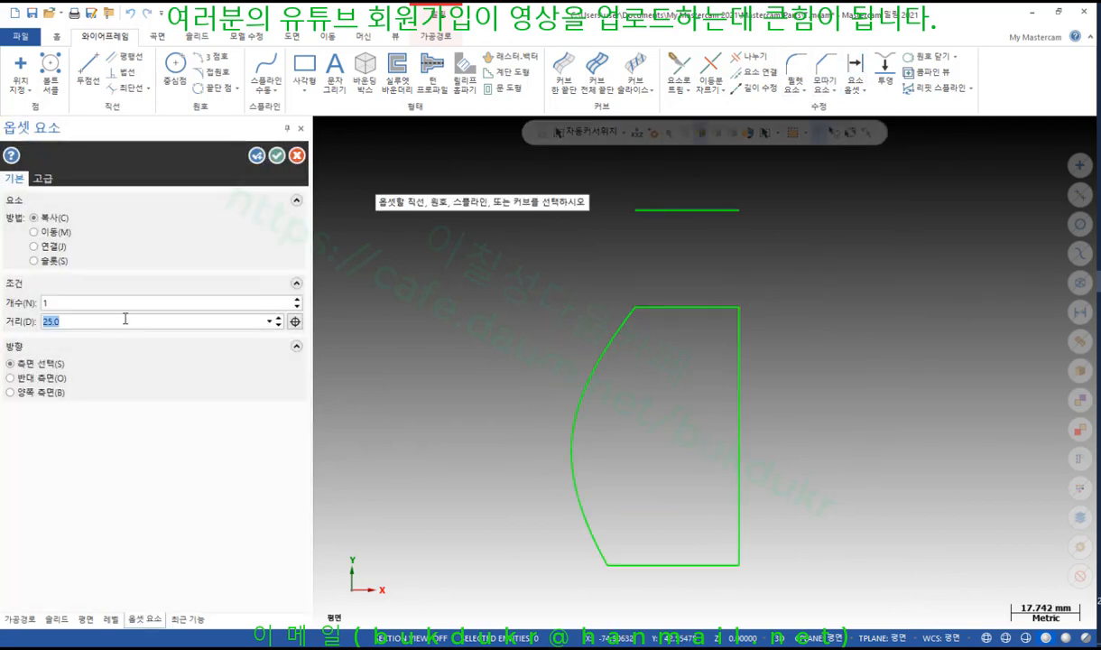
type("6")
key("Return")
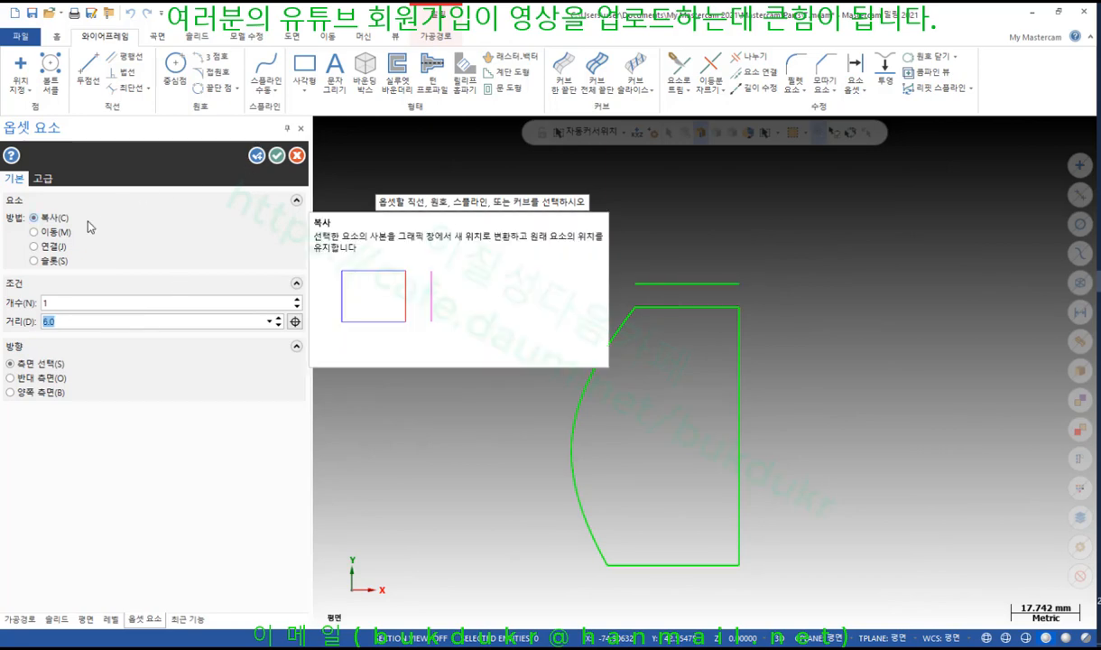
left_click(48, 247)
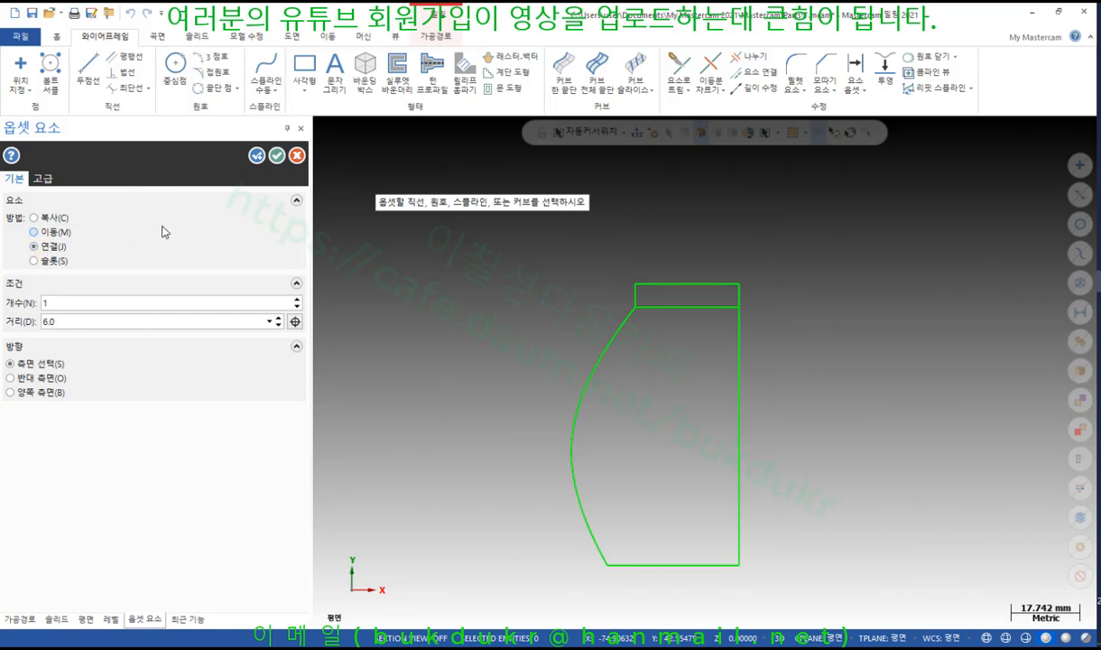
left_click(276, 155)
Delete the original top edge line and select the profile's bottom edge
left_click(666, 308)
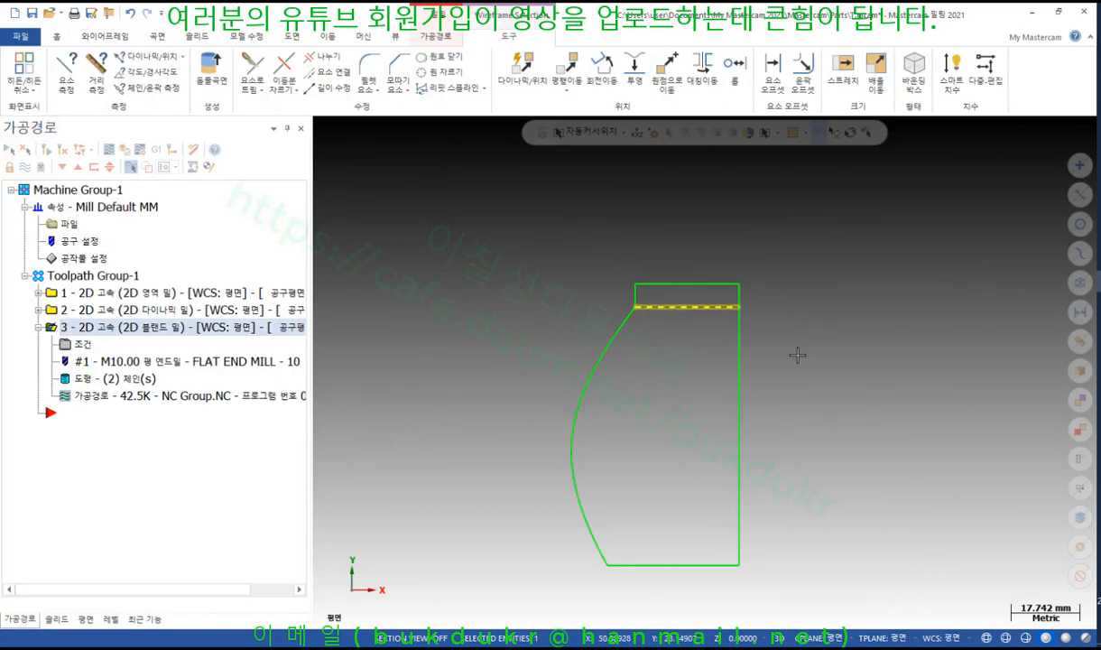
key("Delete")
left_click(685, 565)
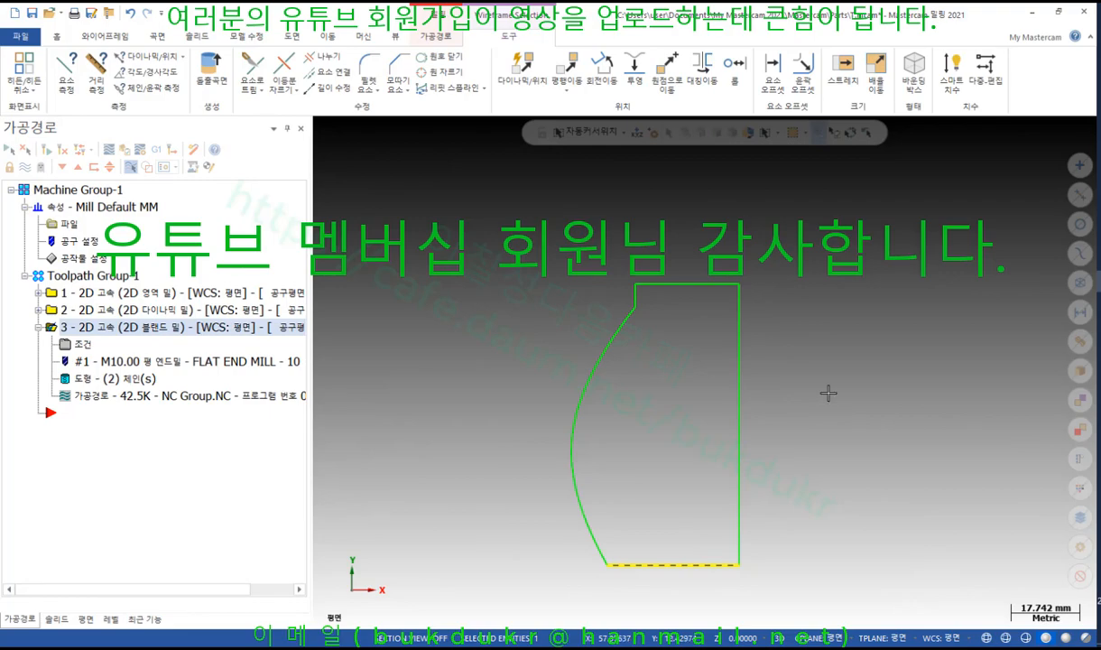
Rechain toolpath 3 to the whole part contour plus a point chain, then regenerate it
left_click(113, 378)
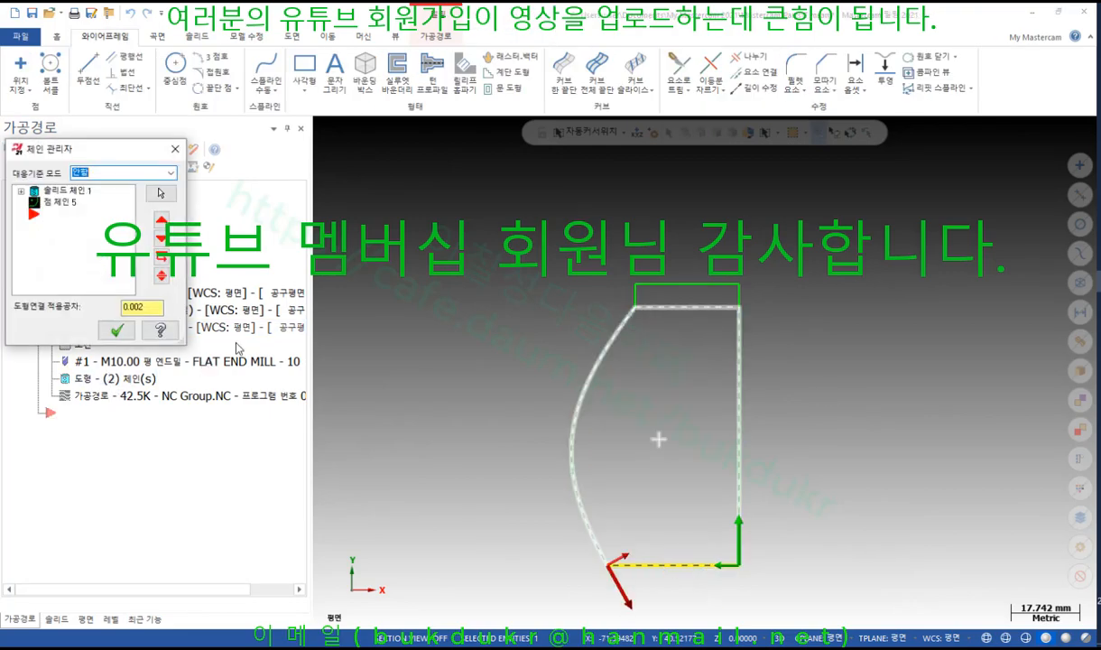
right_click(77, 231)
left_click(117, 283)
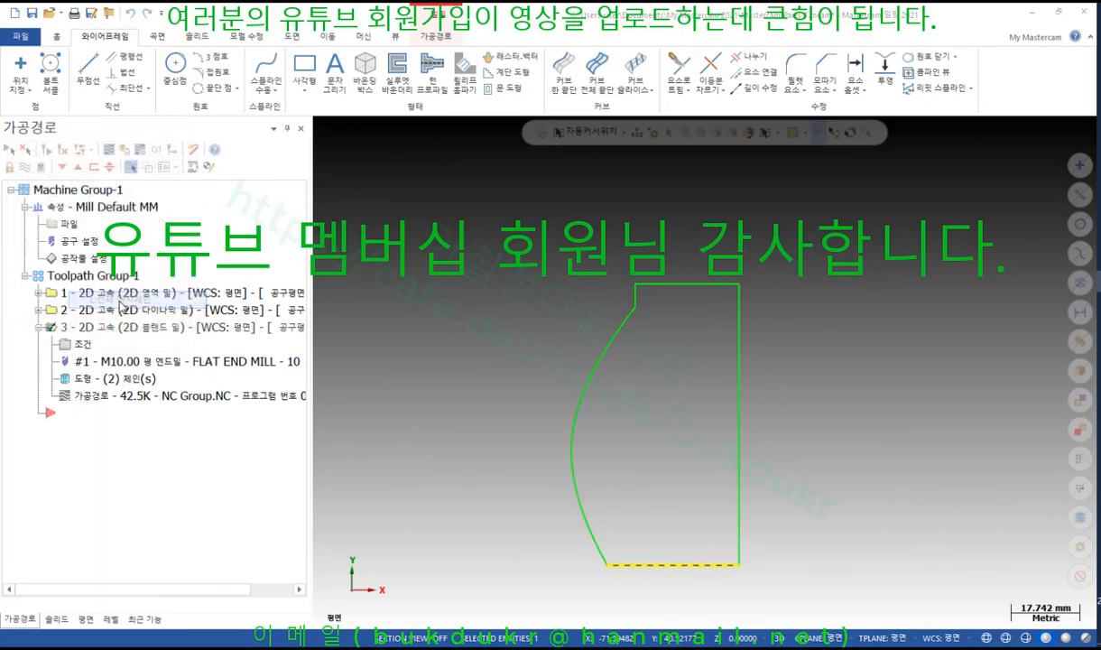
left_click(144, 164)
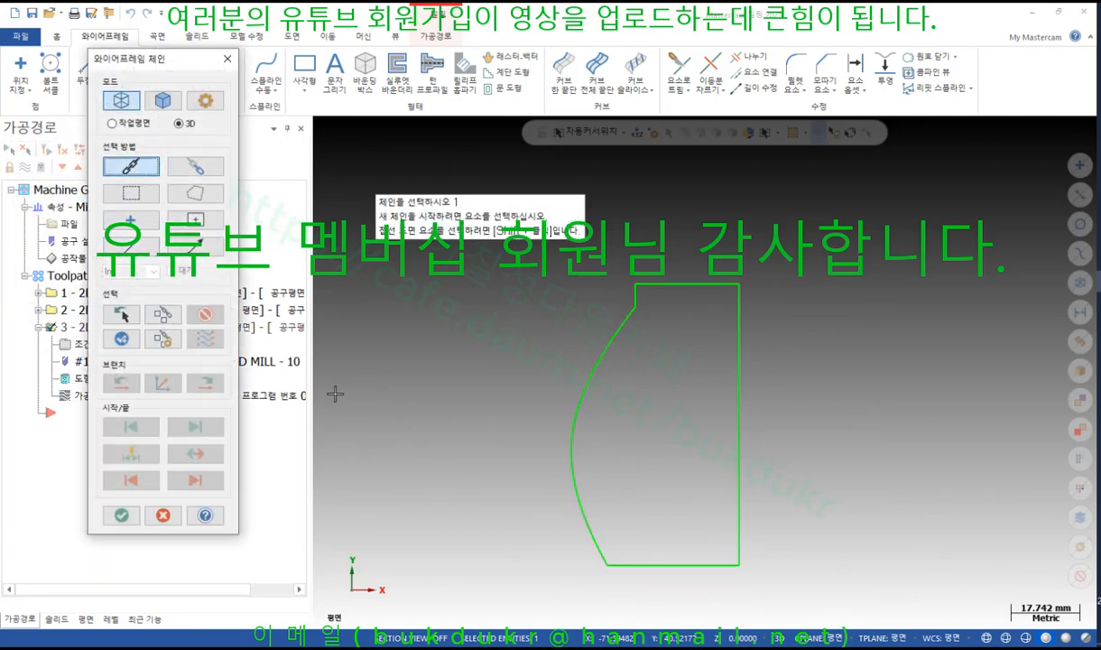
left_click(738, 562)
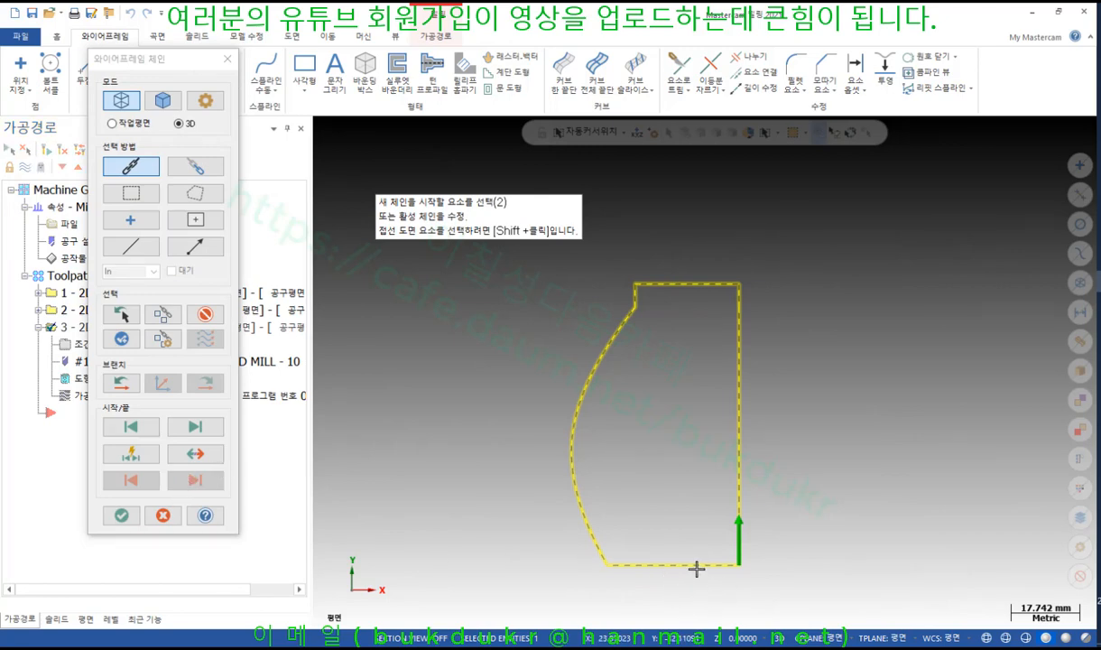
left_click(130, 220)
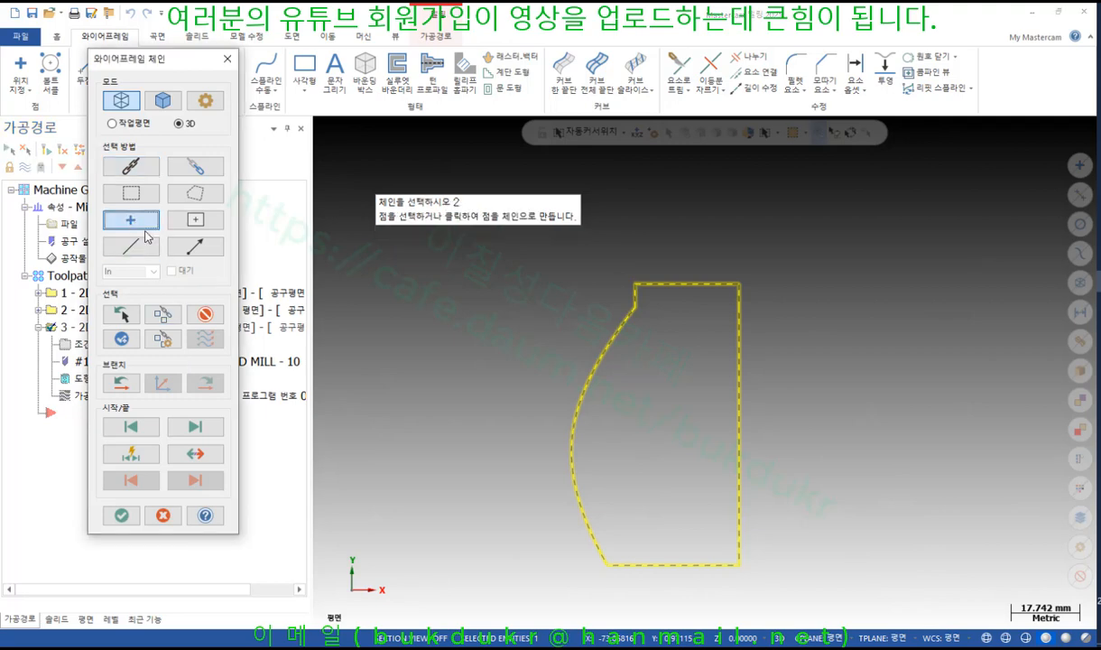
left_click(666, 430)
left_click(121, 514)
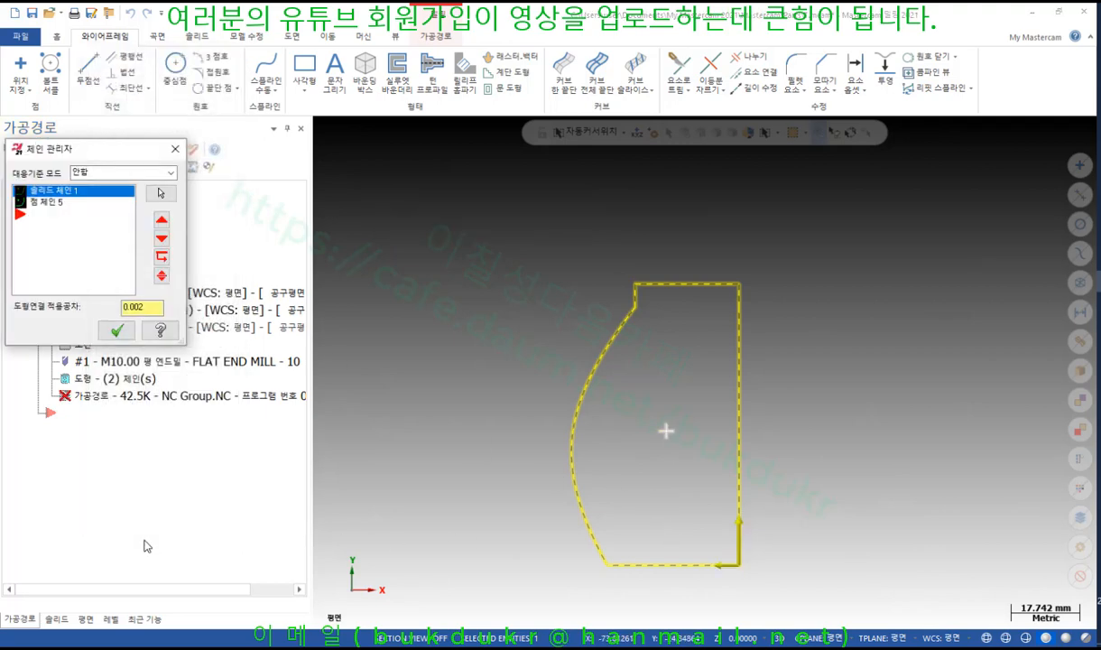
left_click(116, 330)
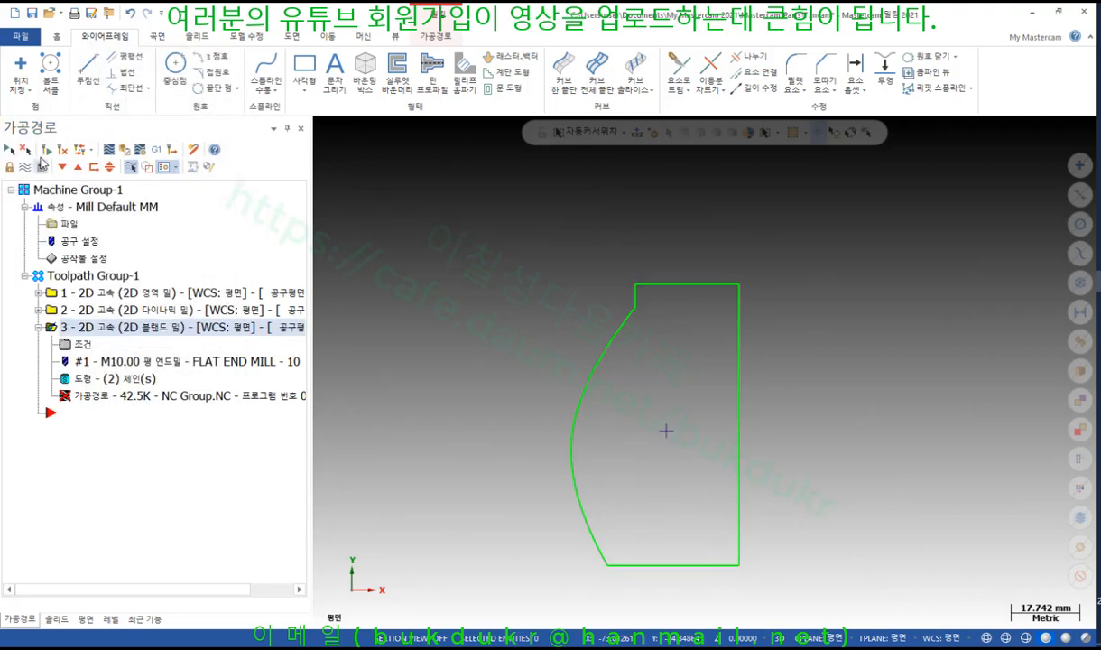
left_click(44, 149)
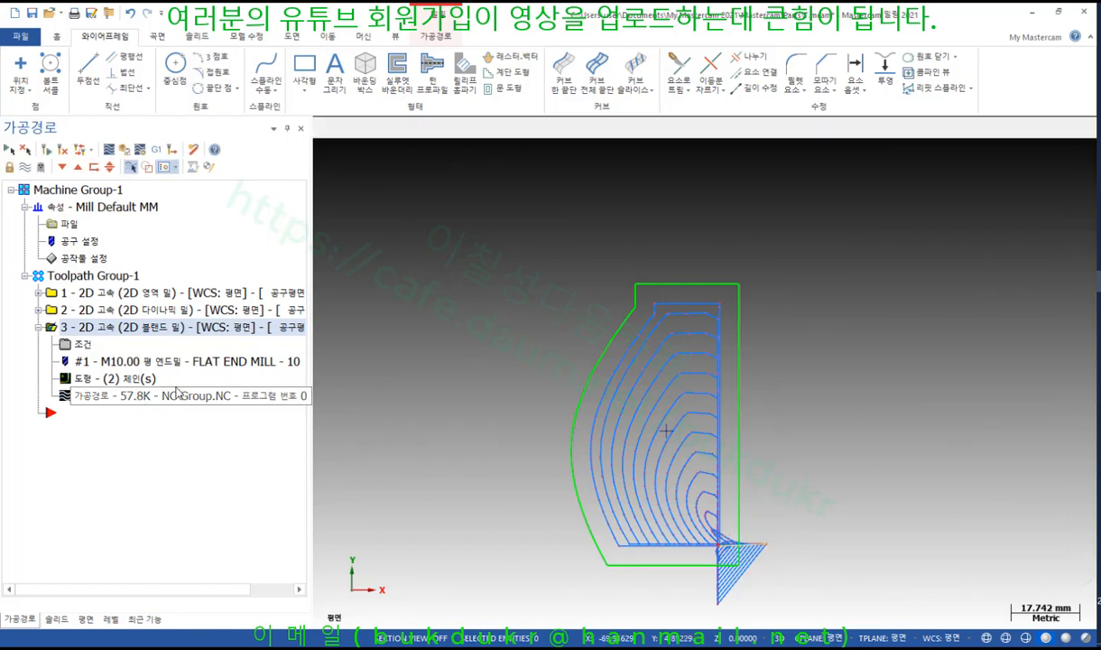
Backplot the regenerated blend mill toolpath and step through its passes
left_click(176, 389)
left_click_drag(539, 132, 1013, 132)
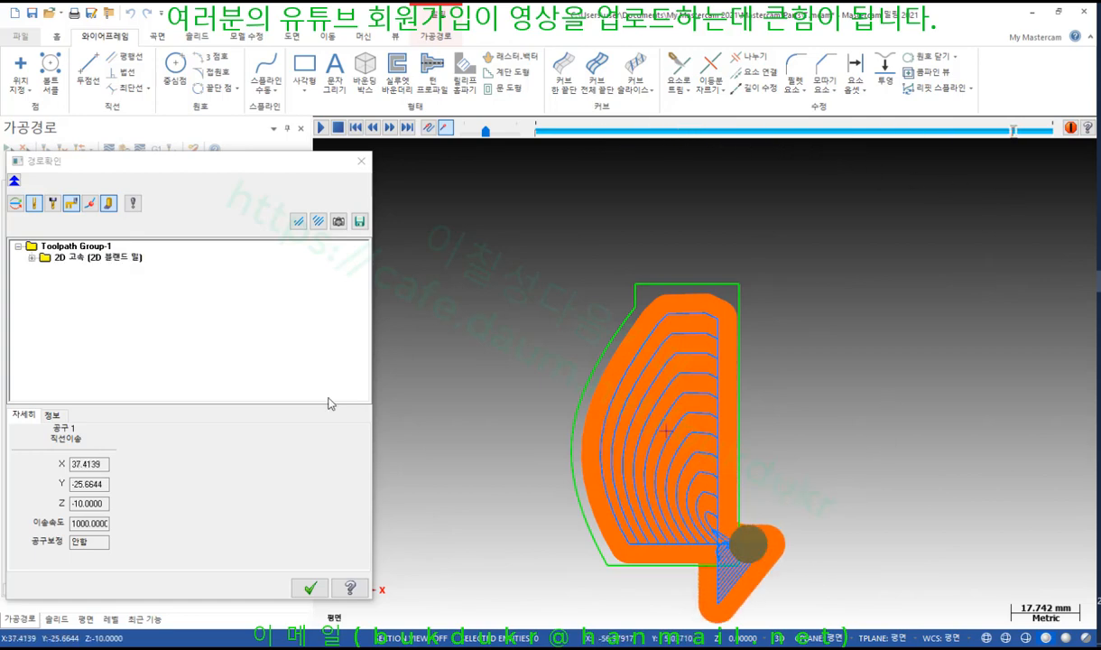
left_click(309, 587)
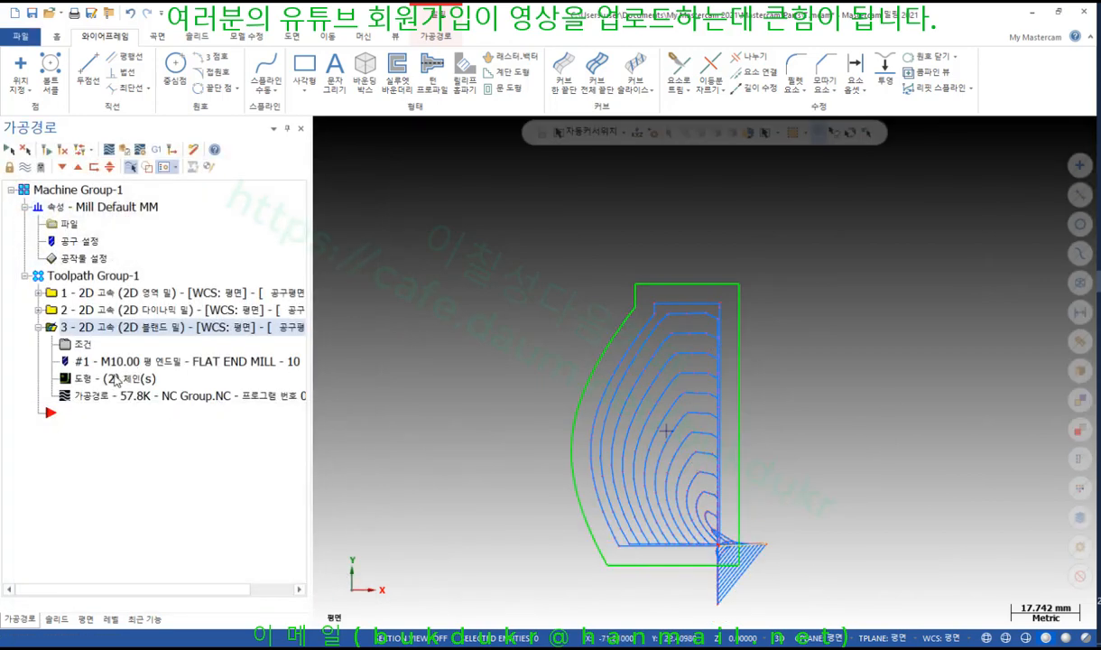
Delete the outline's bottom edge line and regenerate the out-of-date toolpath
left_click(677, 566)
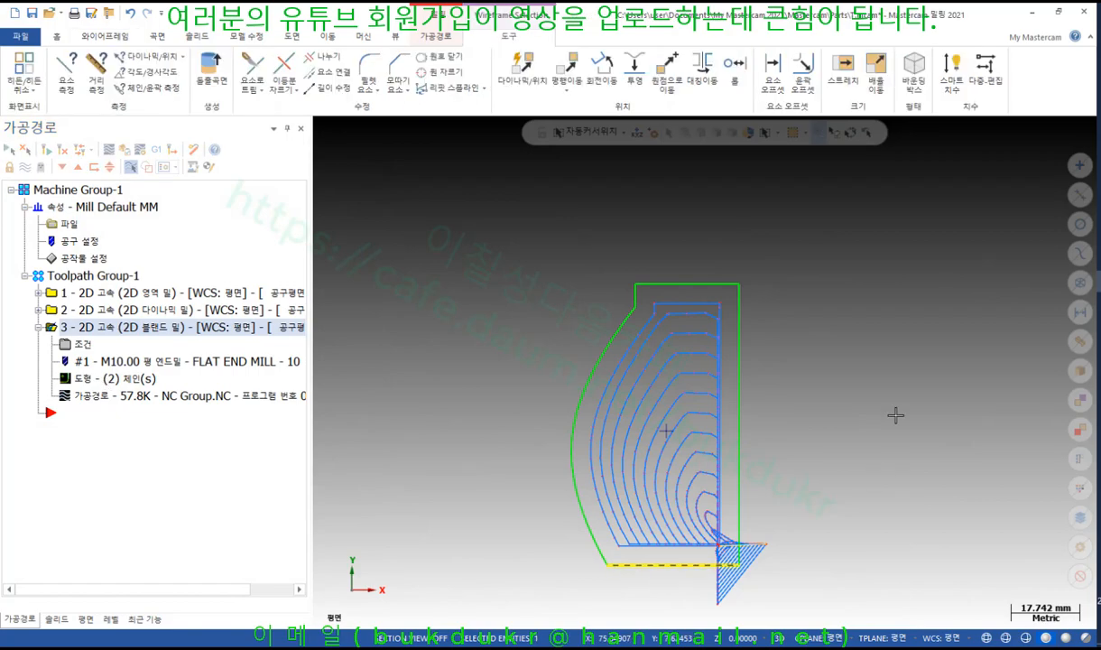
key("Delete")
left_click(232, 251)
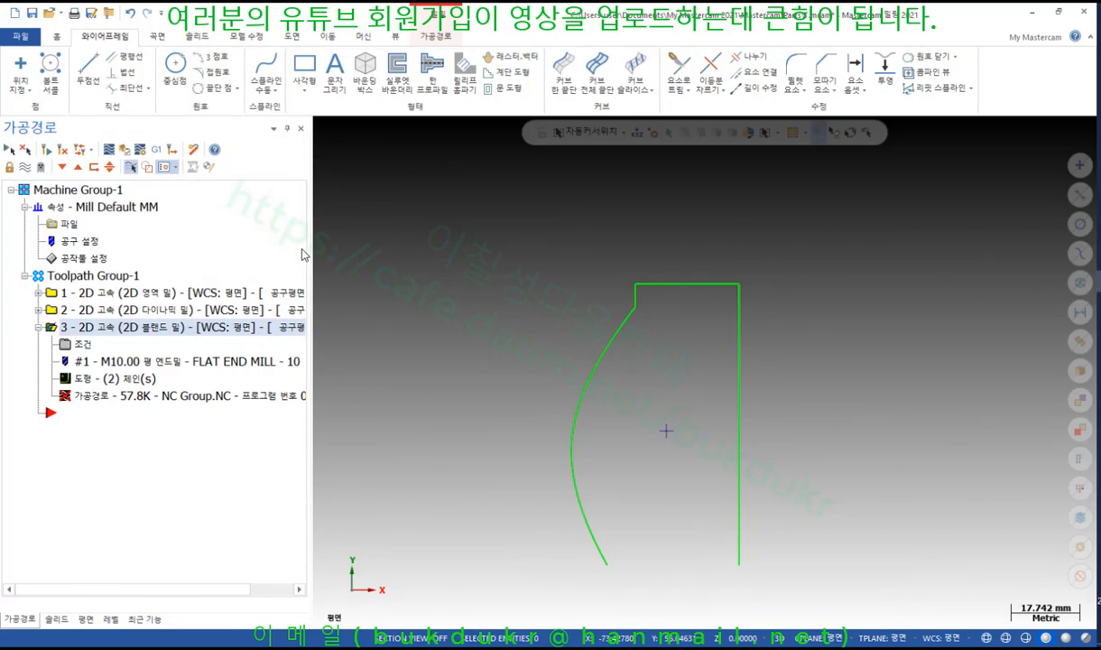
left_click(46, 150)
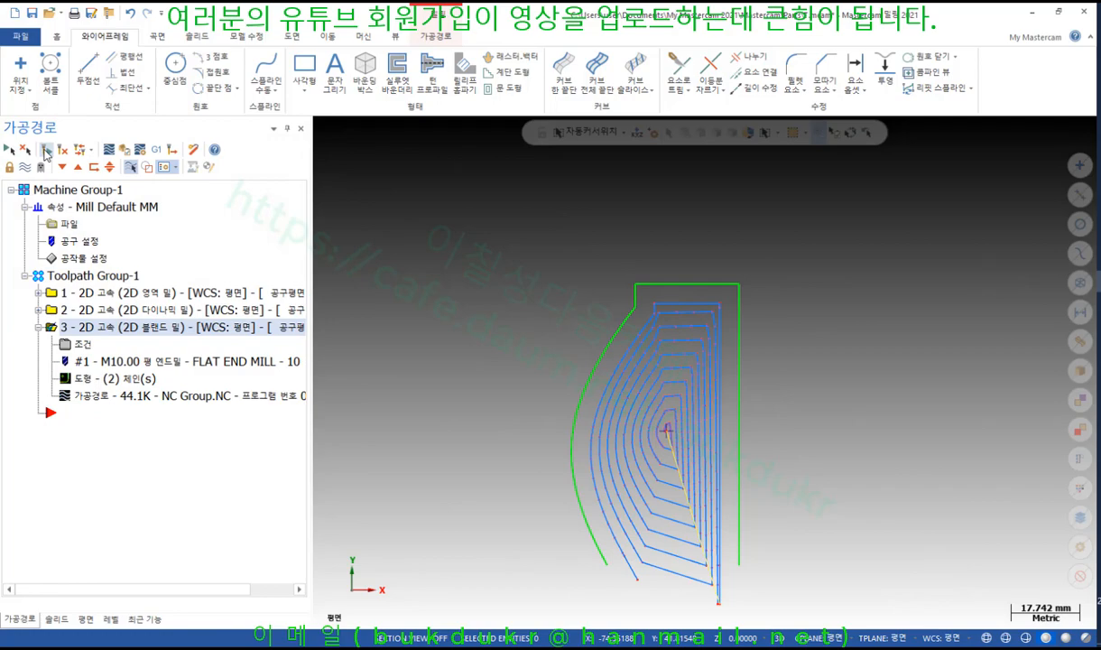
left_click(85, 396)
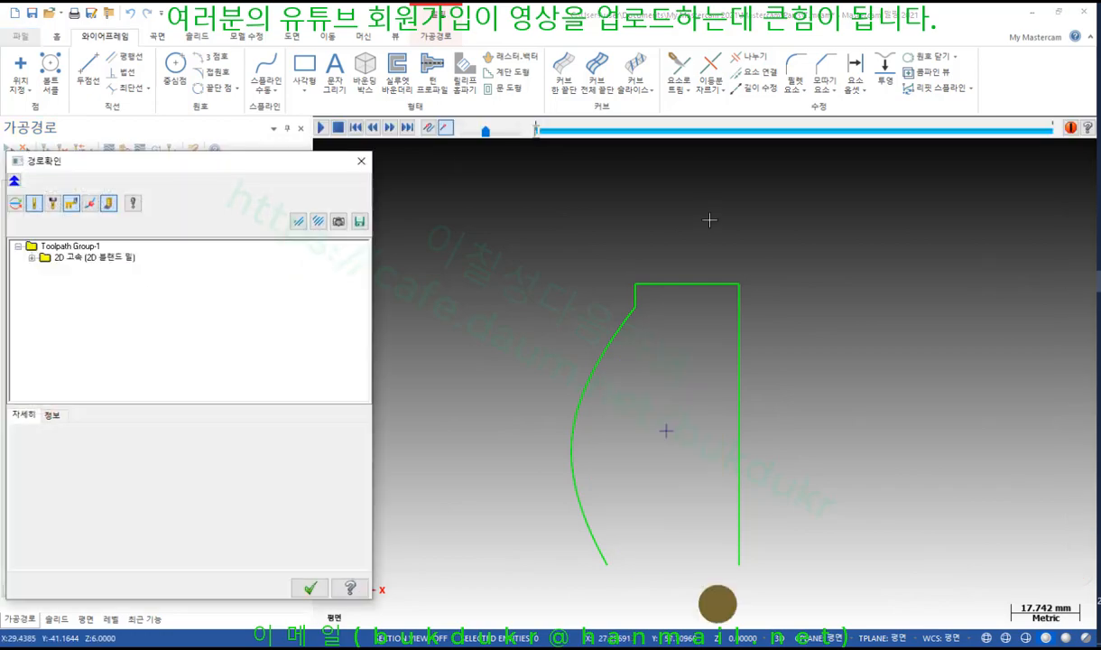
mouse_move(537, 132)
left_mouse_down()
mouse_move(761, 135)
mouse_move(1020, 180)
left_mouse_up()
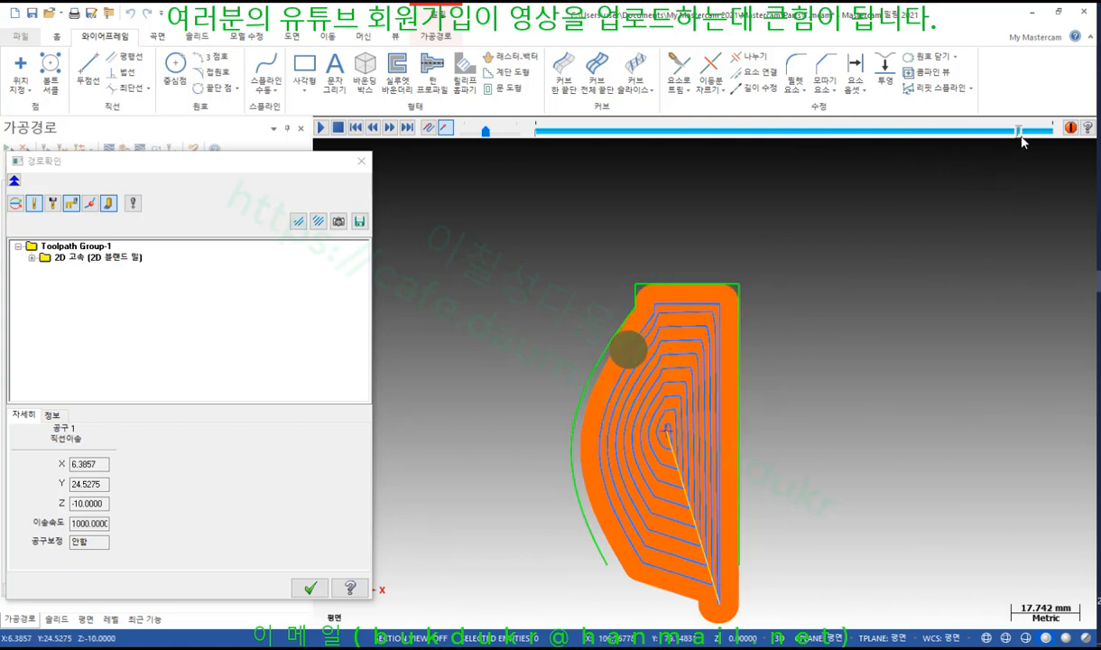
left_click_drag(1021, 135, 1078, 147)
scroll(880, 254, "down", 1)
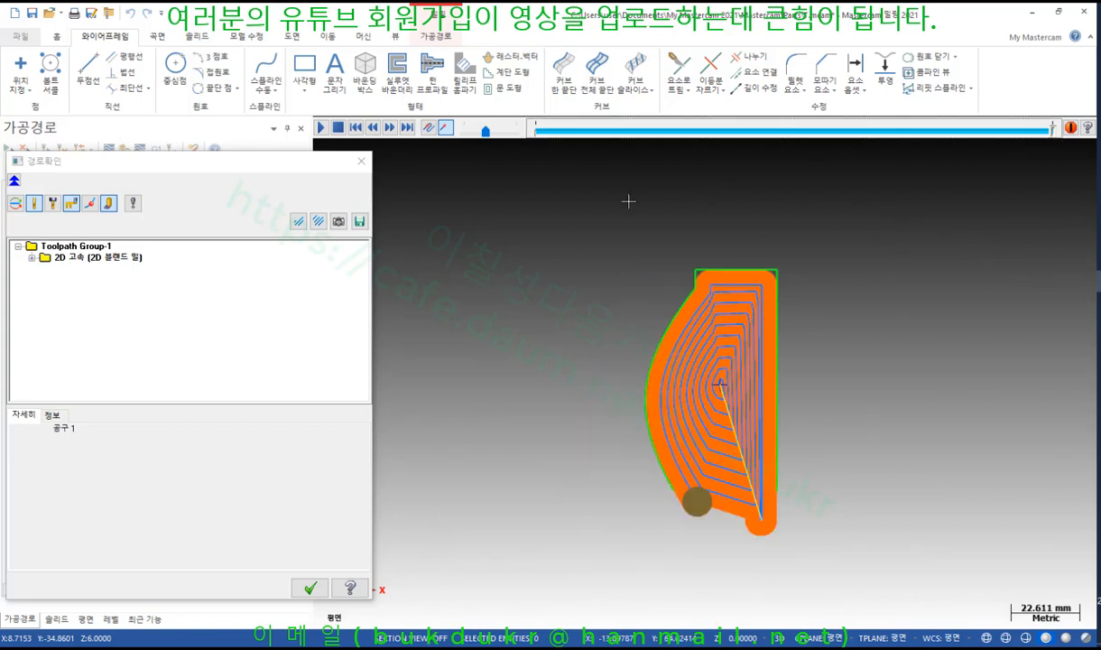
scroll(750, 365, "up", 2)
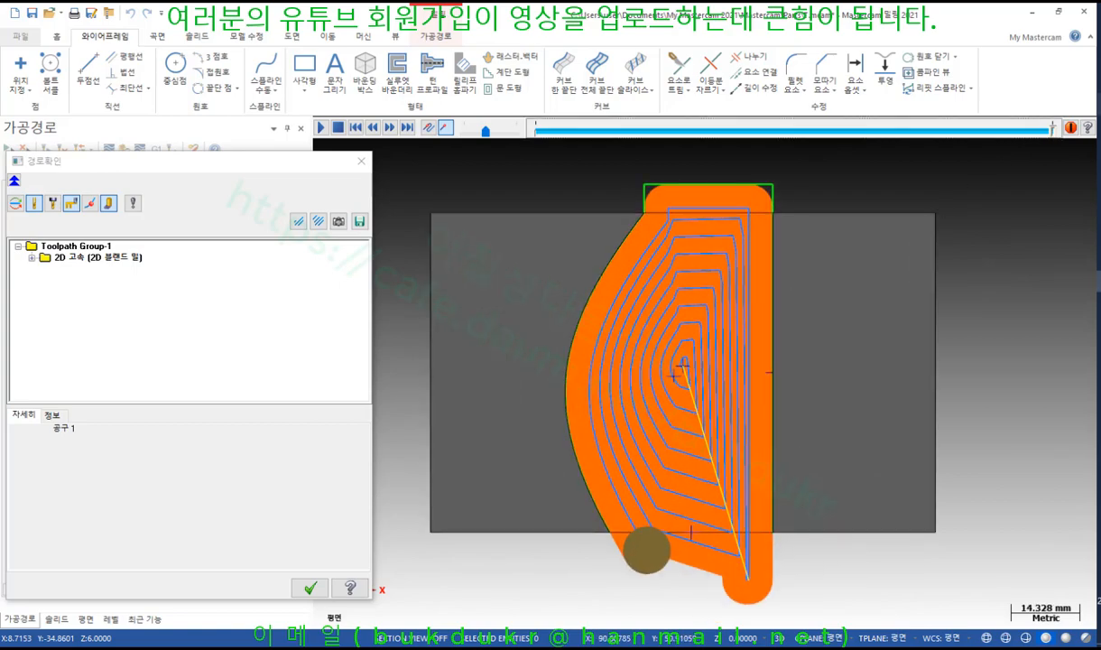
mouse_move(767, 212)
left_mouse_down()
mouse_move(677, 215)
mouse_move(626, 172)
mouse_move(794, 211)
left_mouse_up()
left_click_drag(766, 523, 778, 521)
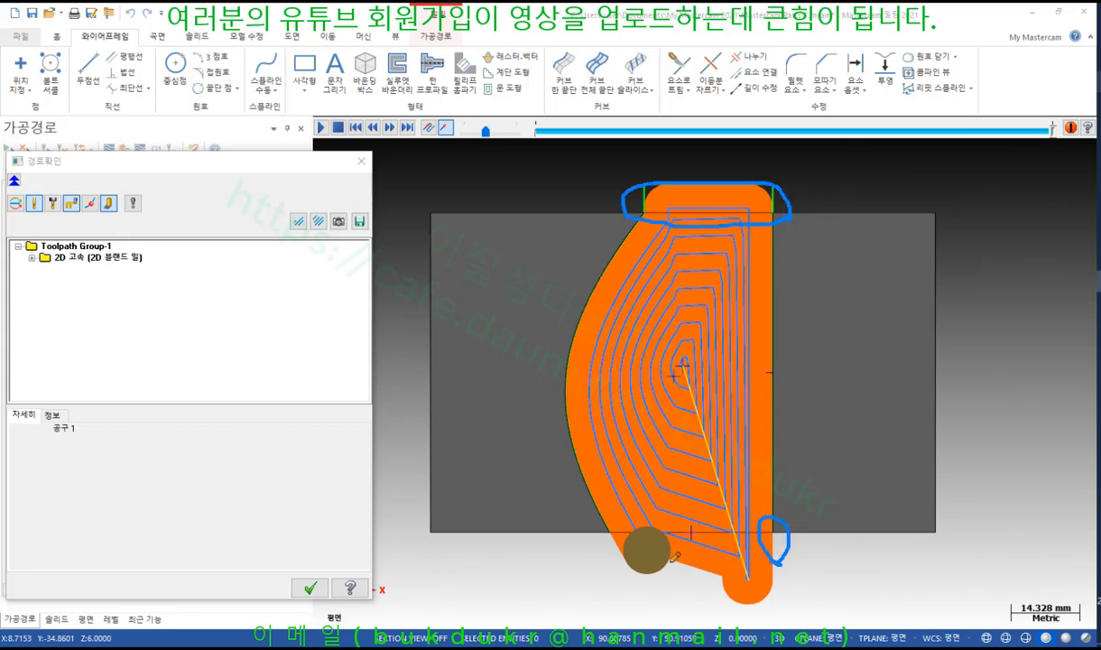
mouse_move(616, 525)
left_mouse_down()
mouse_move(597, 537)
mouse_move(628, 544)
left_mouse_up()
right_click(992, 259)
left_click(988, 401)
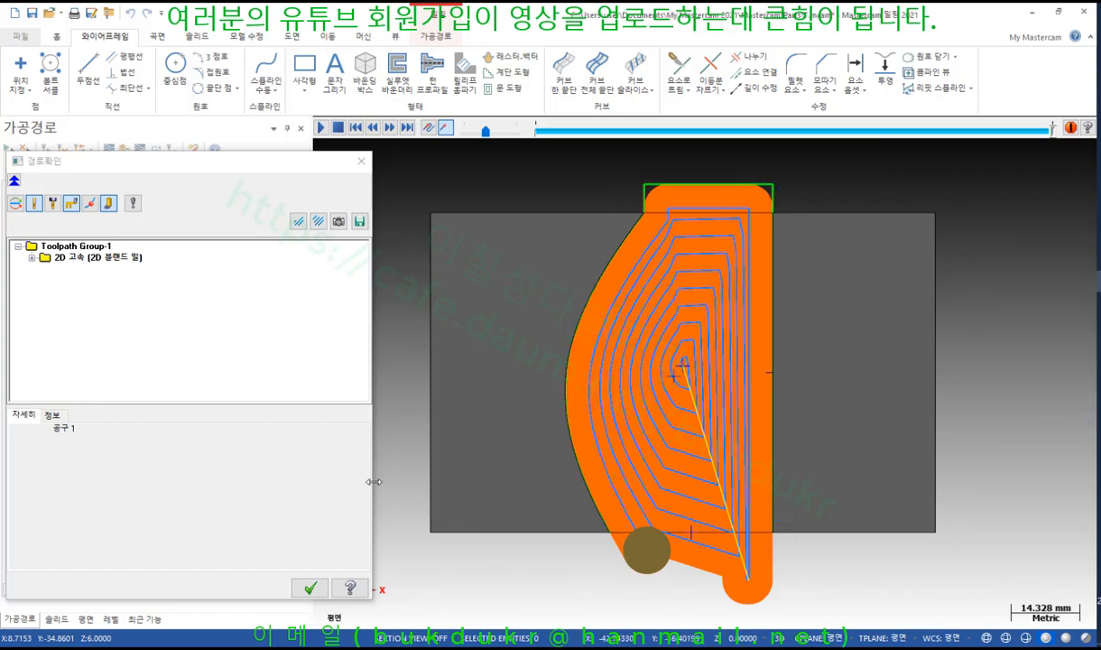
left_click(310, 589)
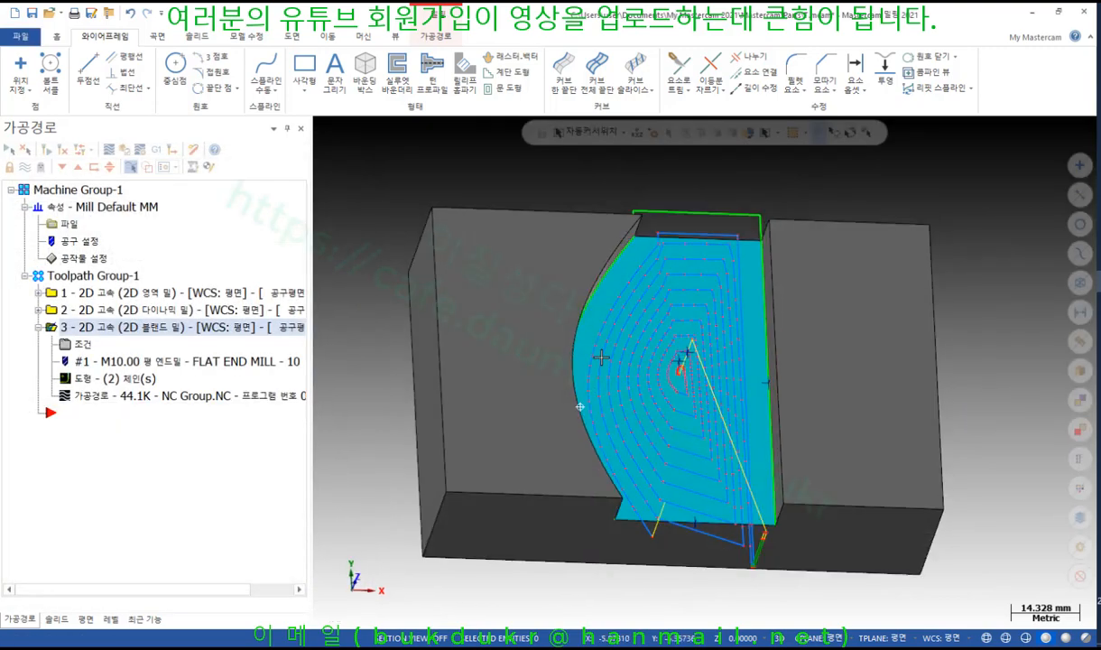
Start Toolpath Measure on the blend passes and orbit the view to inspect them
scroll(734, 396, "up", 3)
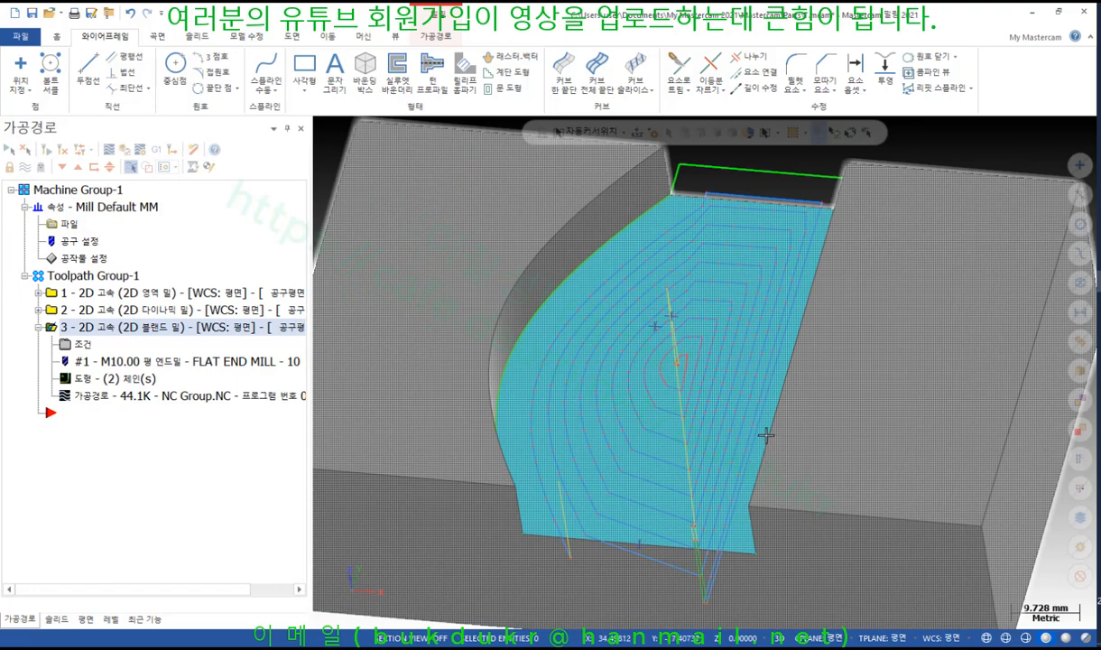
scroll(776, 422, "down", 2)
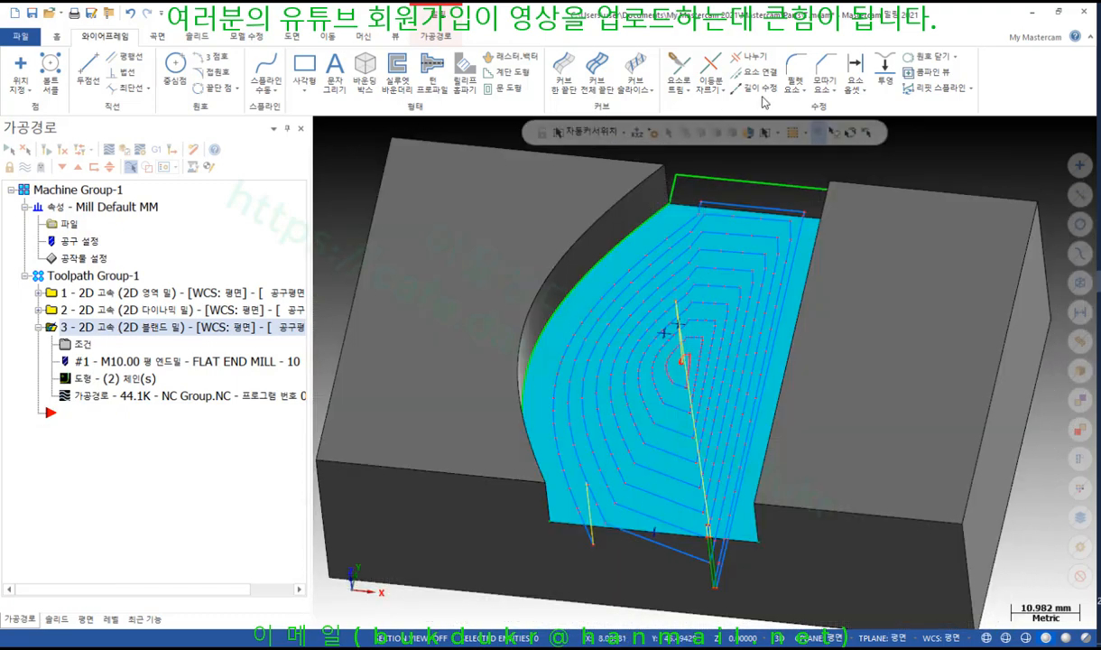
left_click(57, 36)
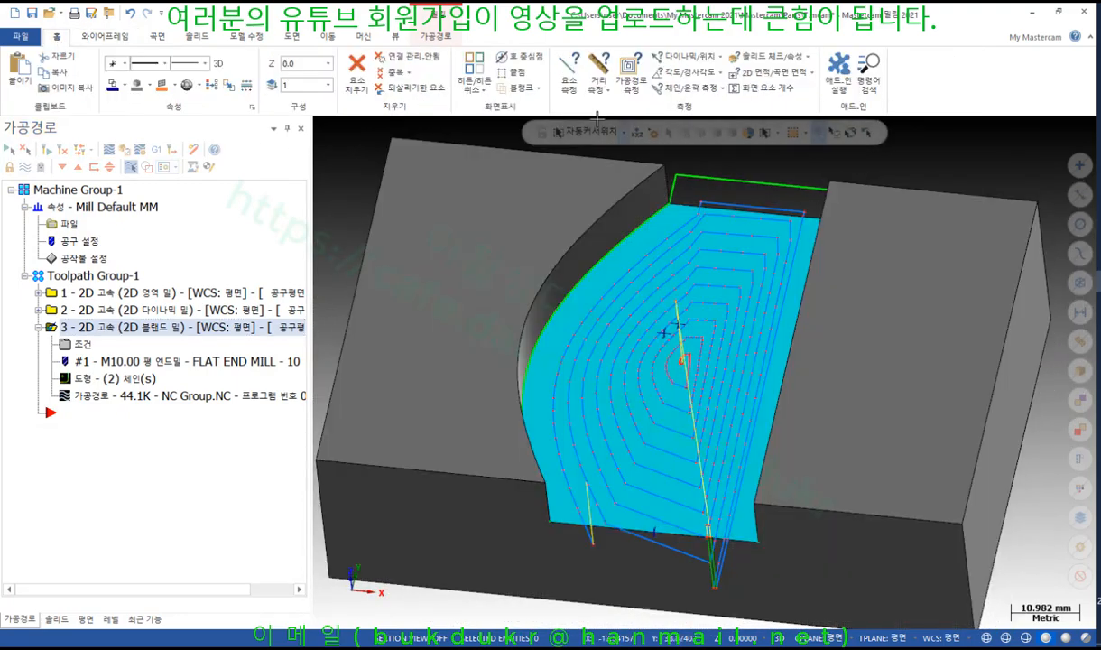
left_click(630, 74)
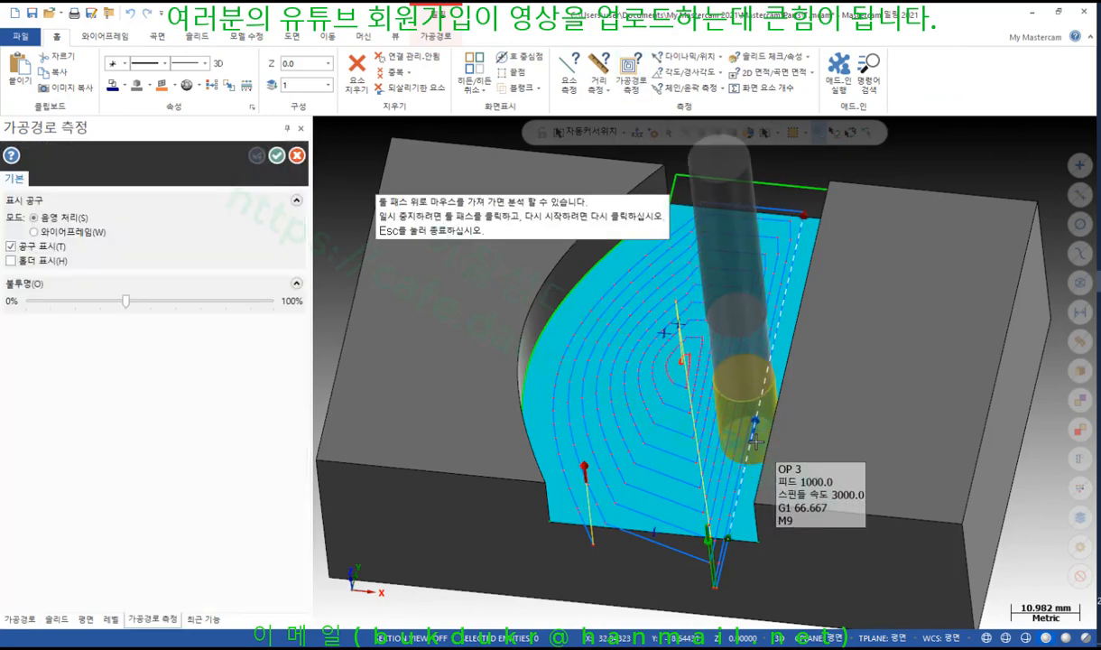
middle_click_drag(755, 440, 765, 429)
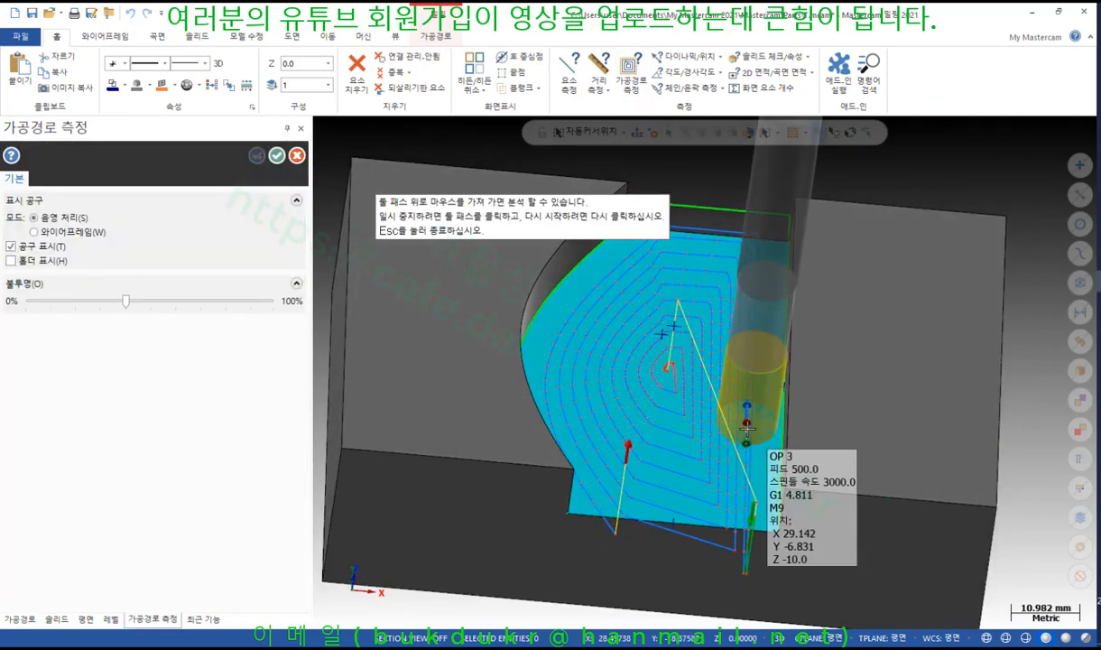
middle_click_drag(815, 462, 789, 465)
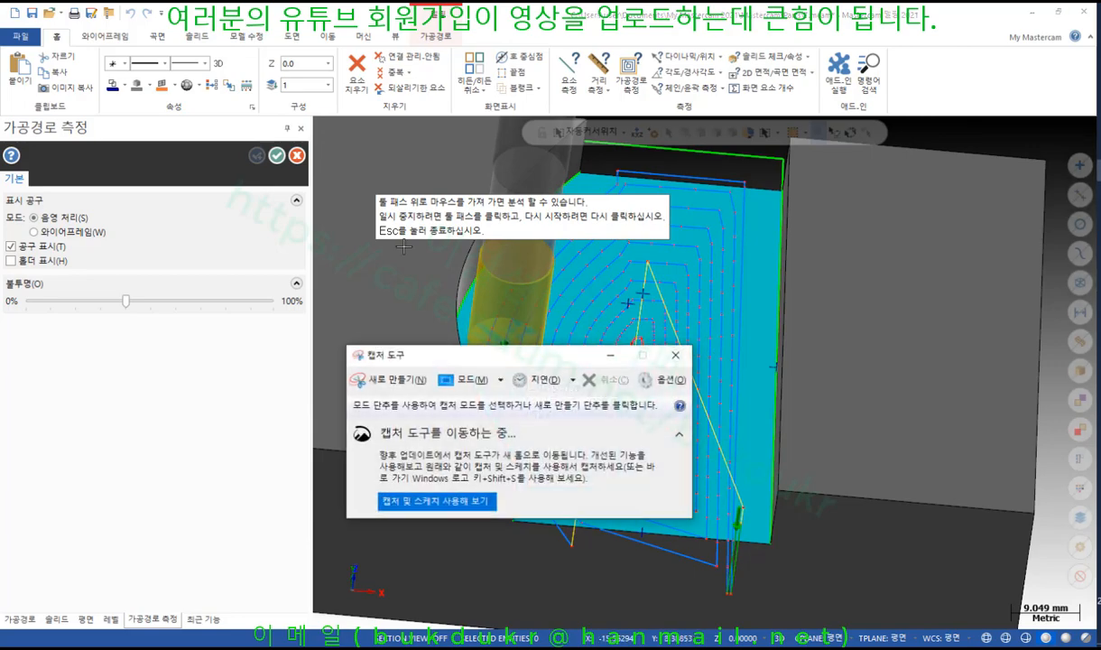
Snip the Mastercam toolpath-measure view and save it, replacing 캡처.JPG
left_click(397, 379)
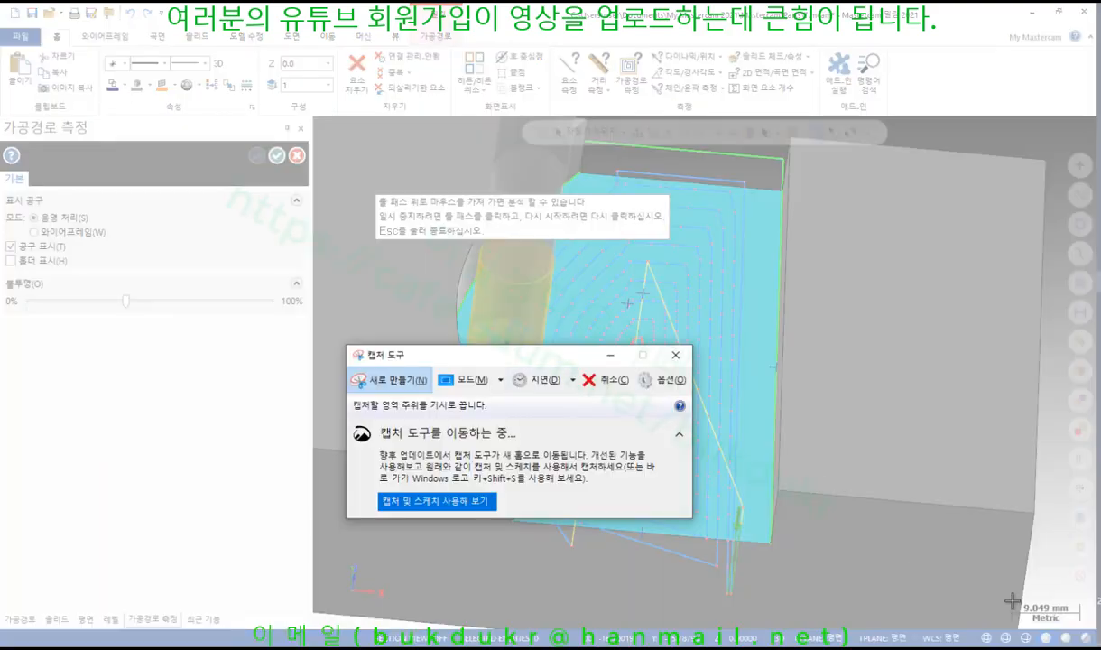
left_click_drag(1048, 615, 17, 6)
left_click(248, 55)
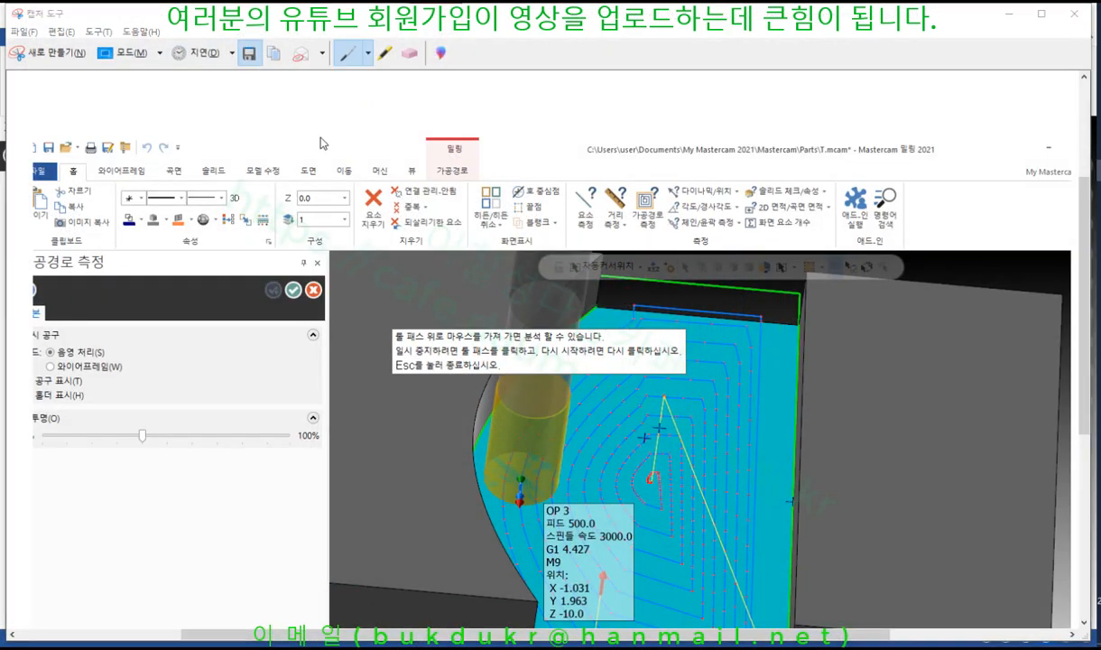
left_click(191, 169)
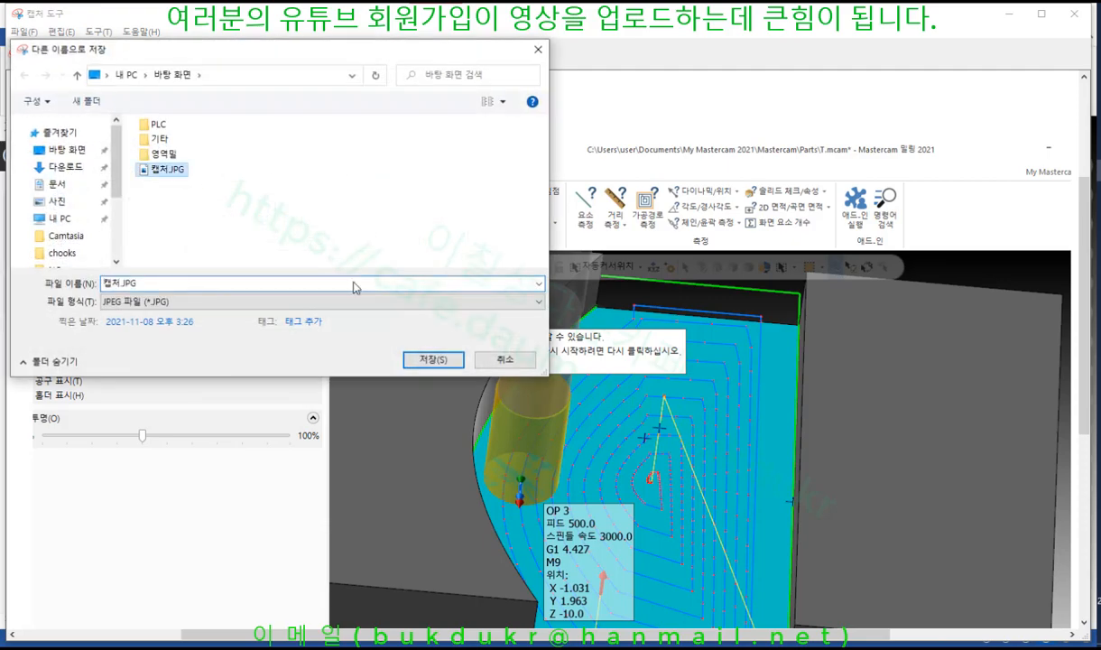
left_click(433, 358)
left_click(587, 336)
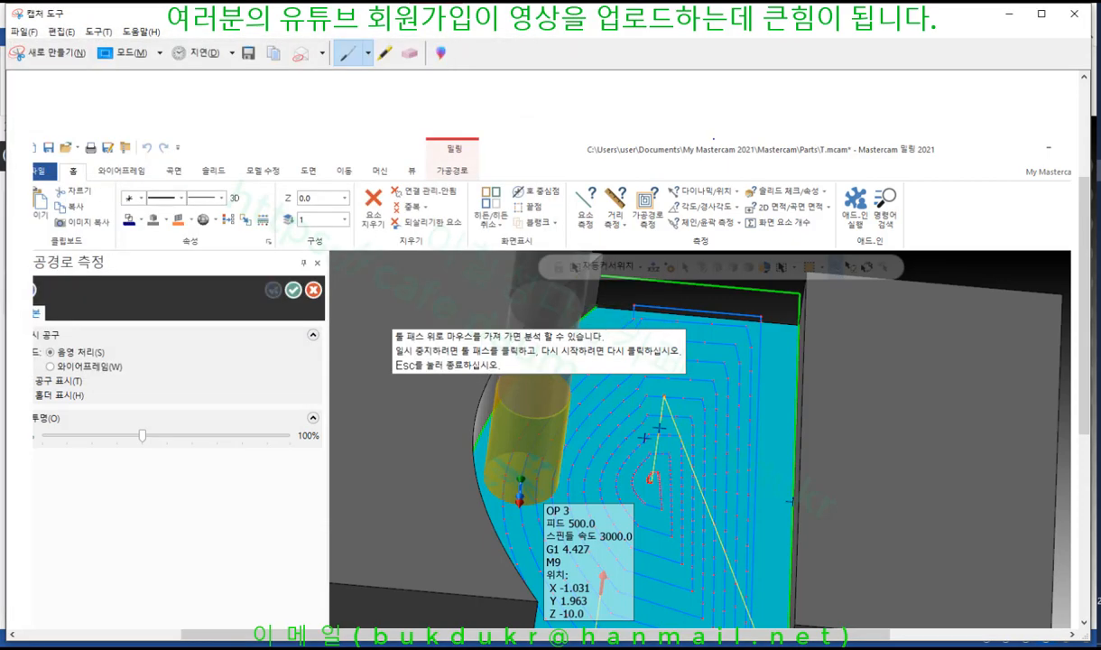
left_click(1074, 13)
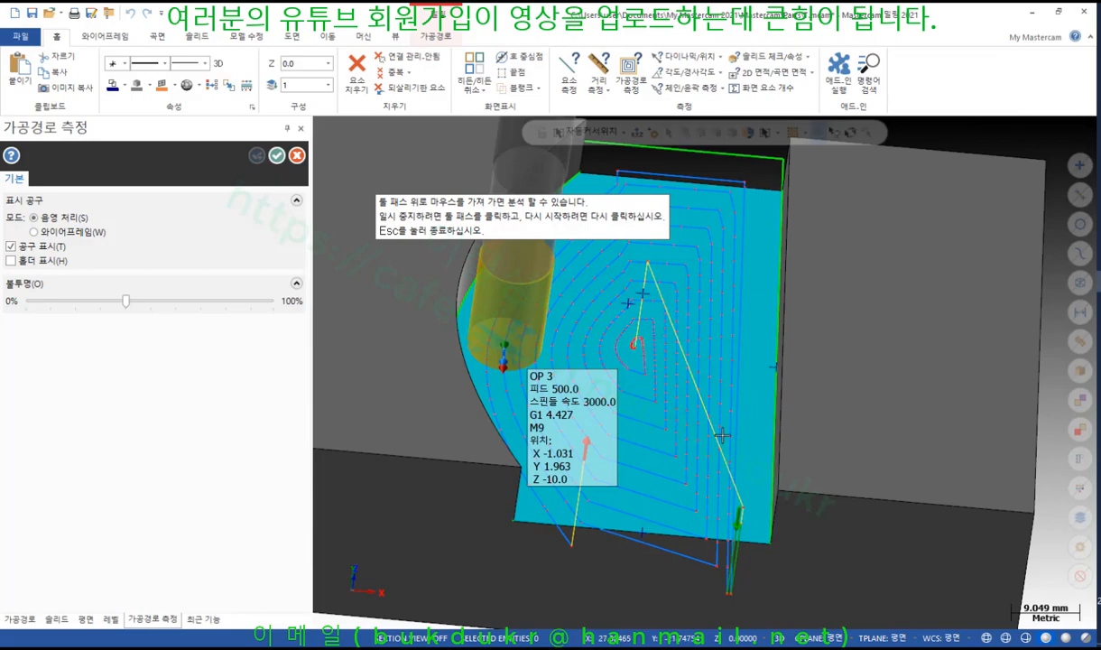
scroll(720, 436, "down", 3)
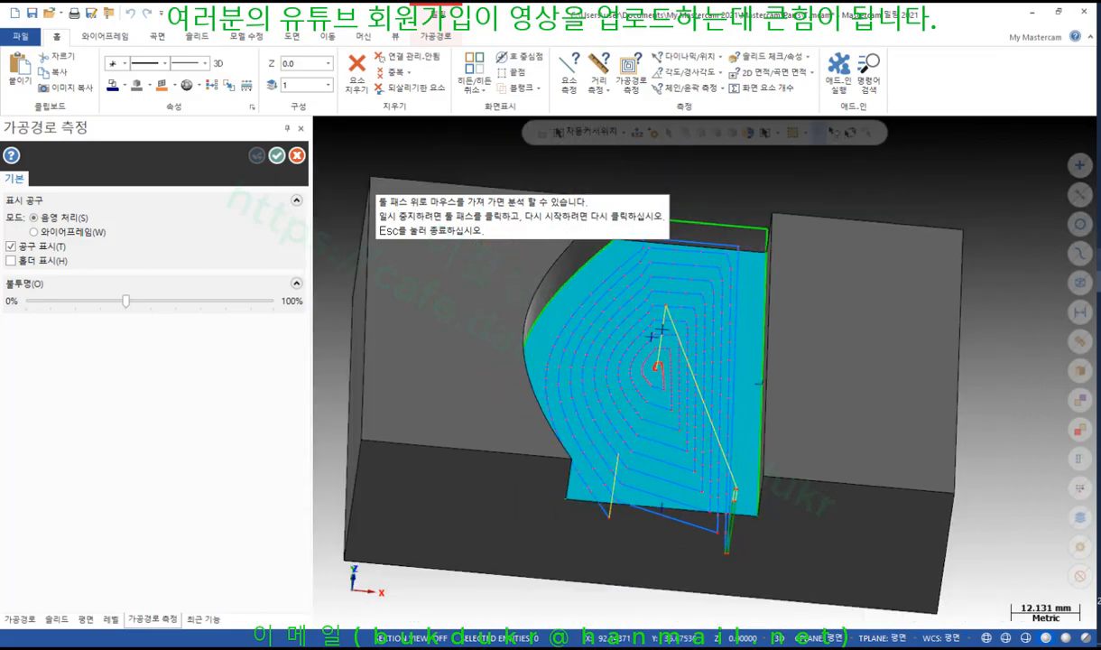
Switch to the textbook PDF and scroll from page 572 to page 573
key("alt+Tab")
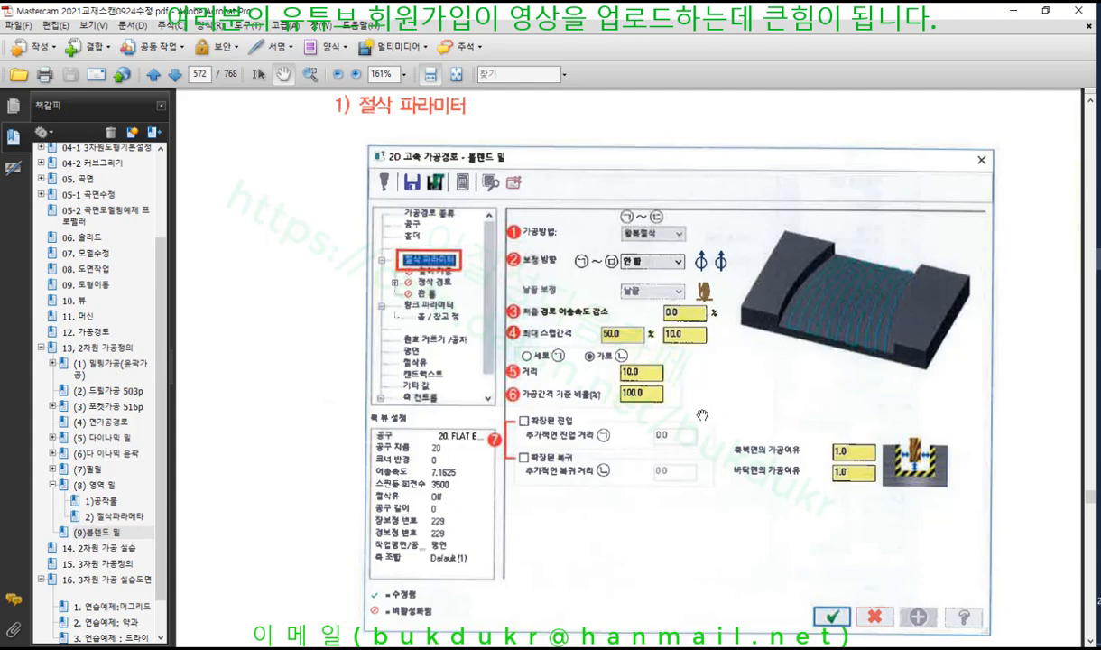
scroll(702, 415, "down", 5)
scroll(687, 393, "down", 5)
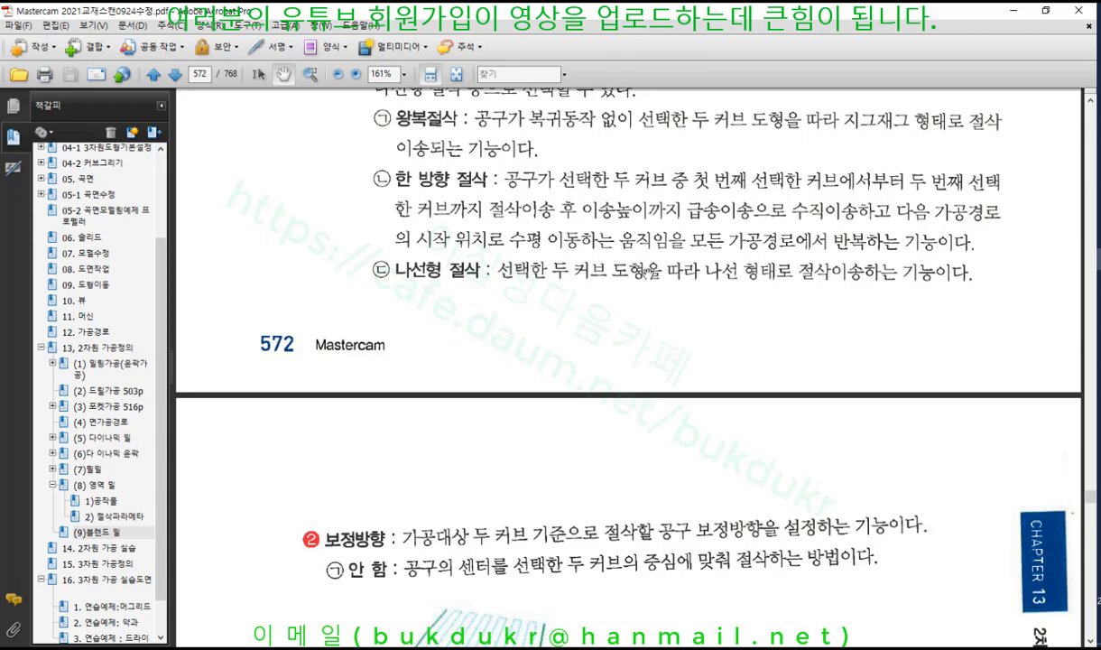
scroll(646, 274, "down", 3)
scroll(646, 266, "down", 8)
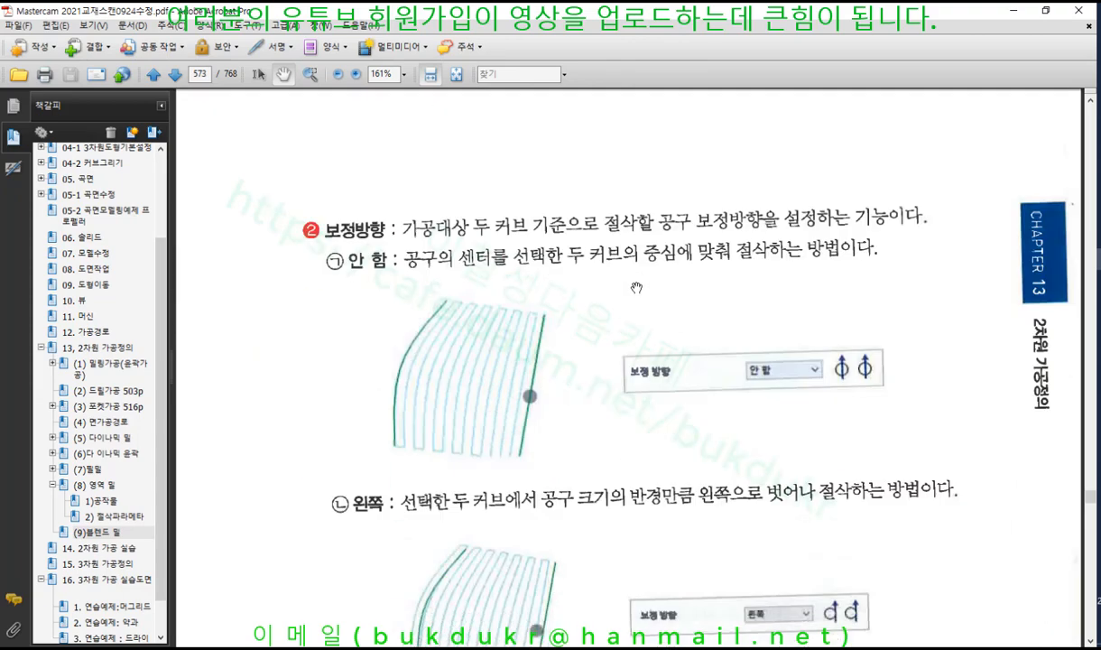
scroll(636, 284, "down", 2)
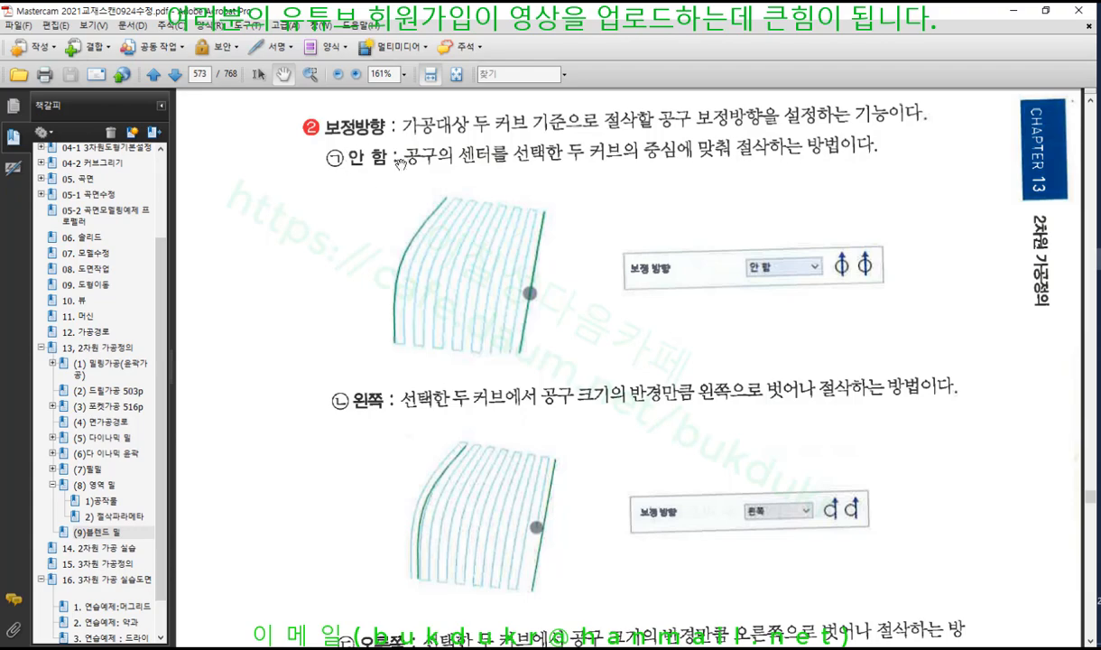
Mark the 안 함 and 왼쪽 compensation figures with the pen, then erase the marks
left_click_drag(544, 247, 529, 295)
left_click_drag(340, 414, 396, 413)
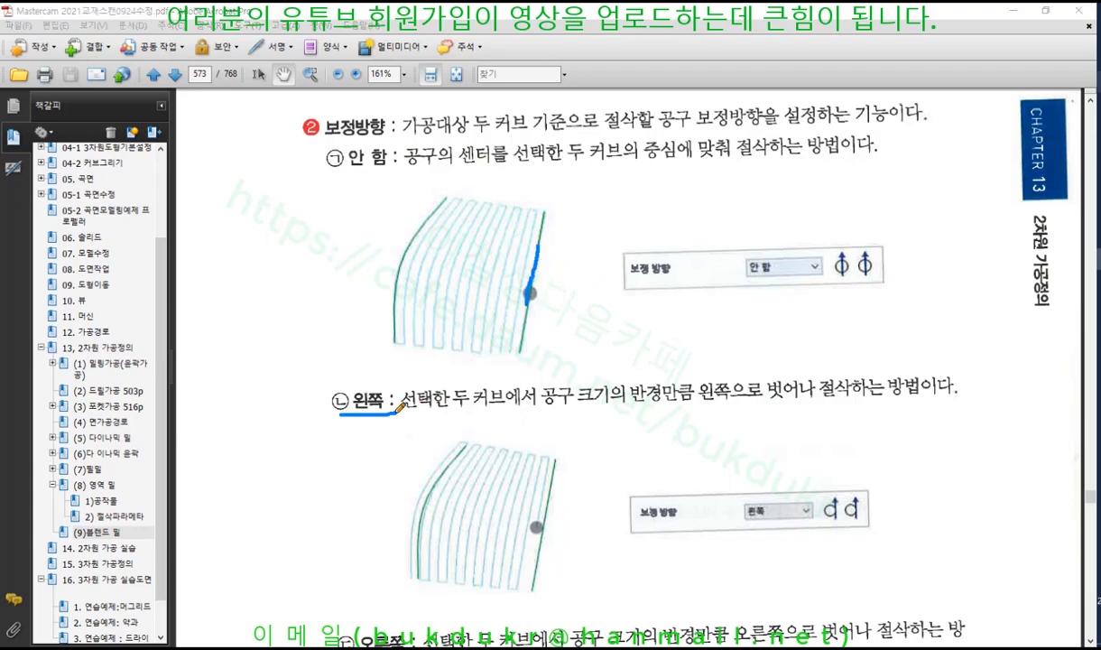
mouse_move(461, 442)
left_mouse_down()
mouse_move(408, 553)
mouse_move(416, 594)
left_mouse_up()
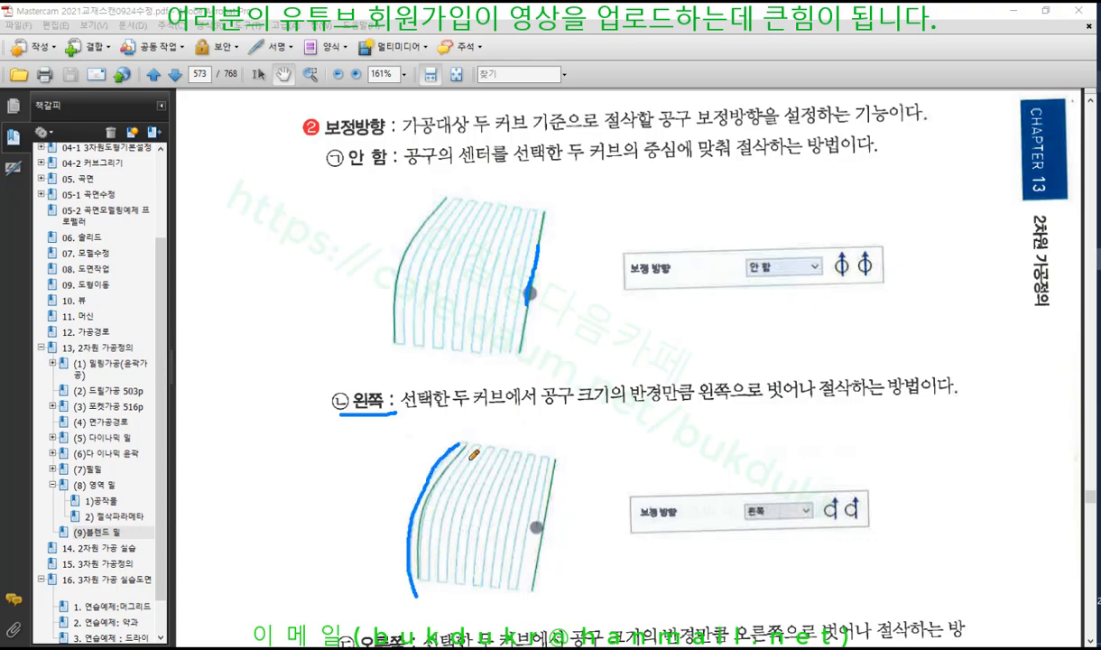
right_click(596, 324)
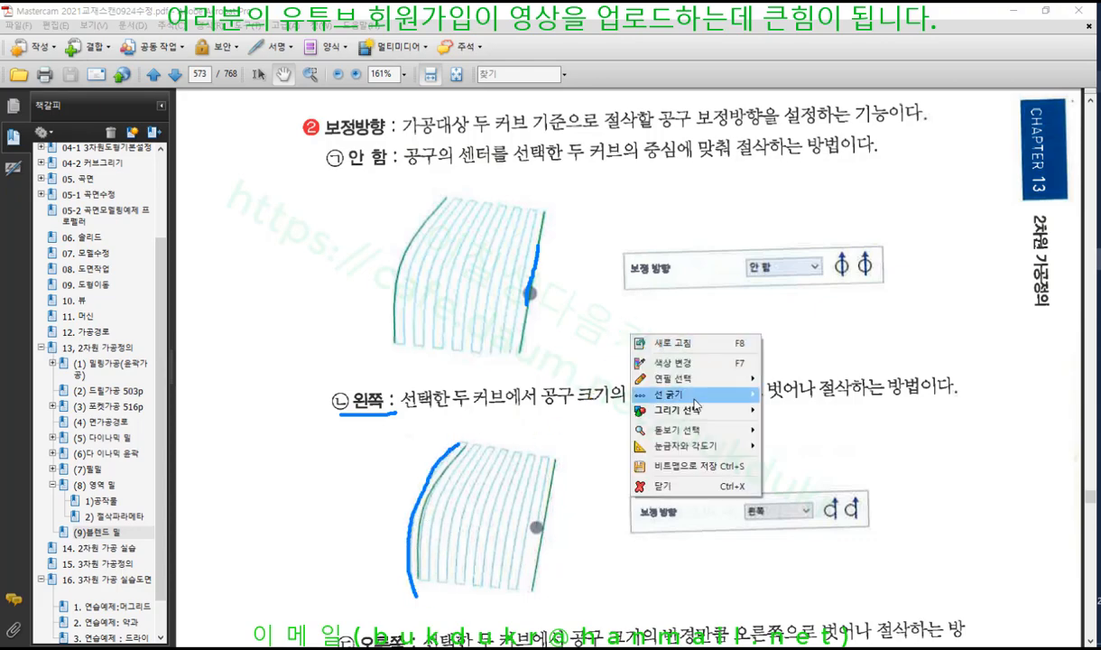
left_click(657, 470)
scroll(569, 385, "down", 8)
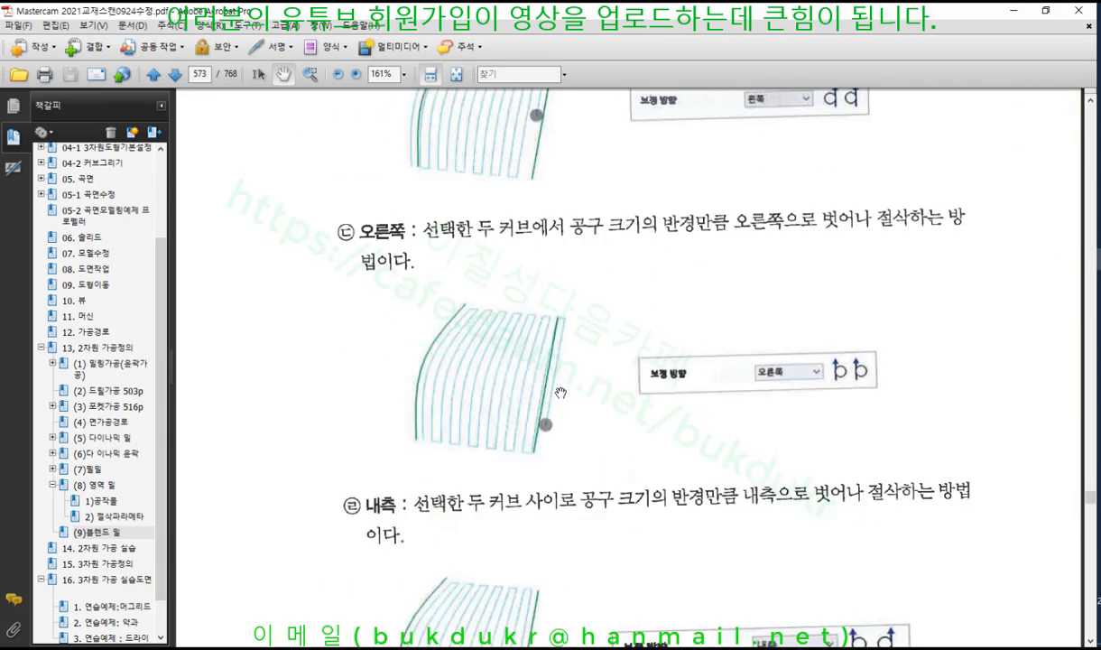
scroll(561, 392, "down", 4)
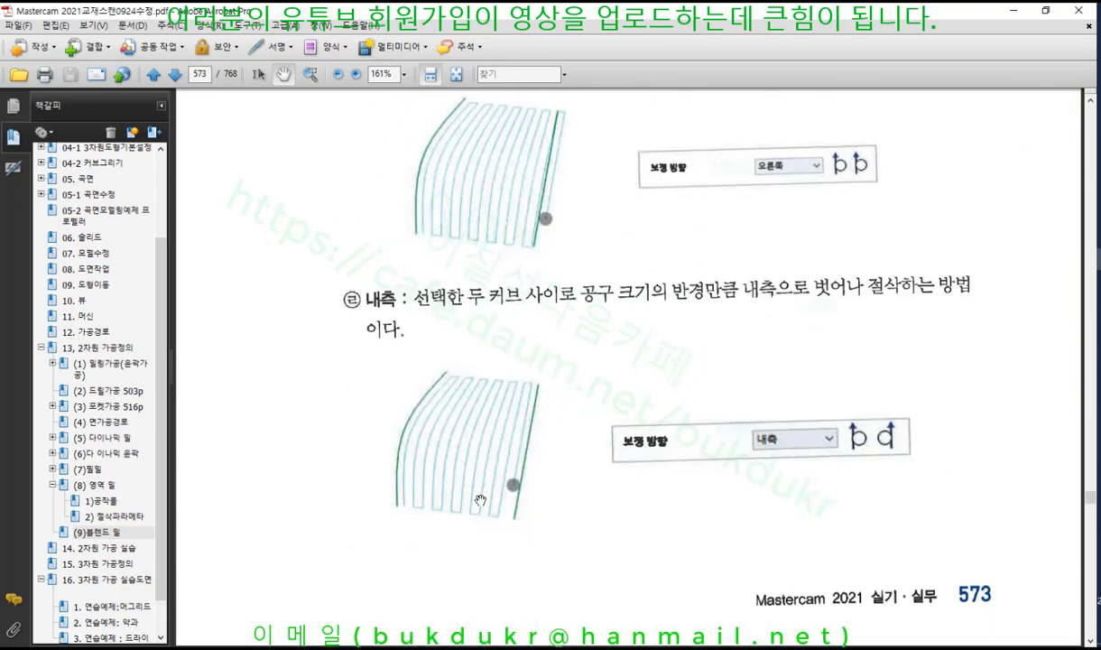
scroll(560, 429, "up", 10)
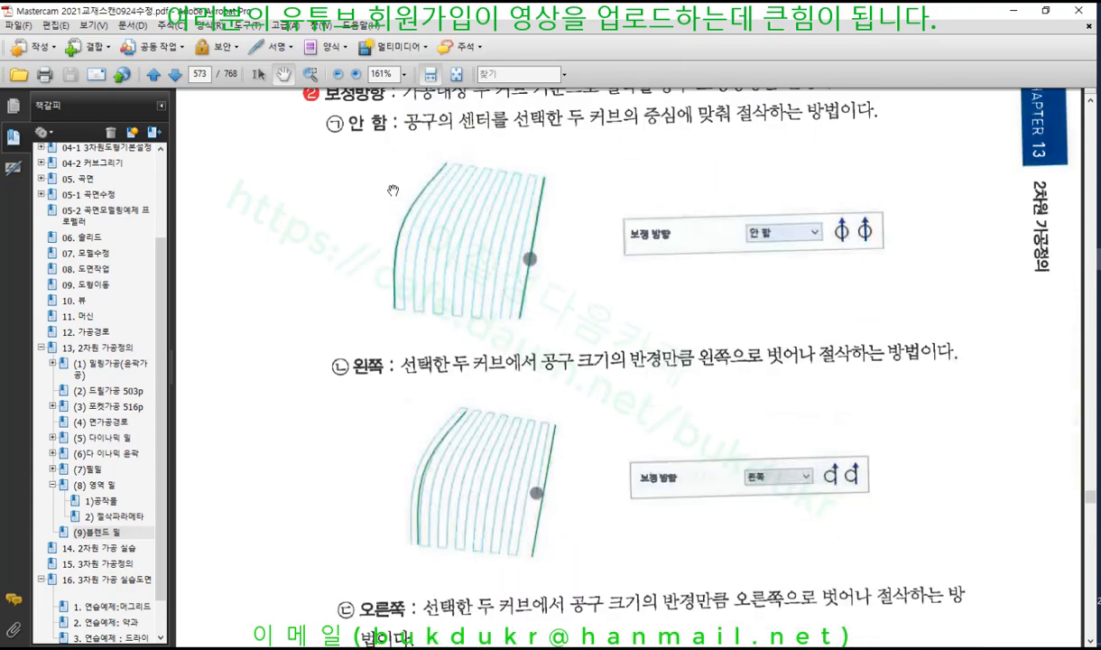
scroll(530, 237, "down", 10)
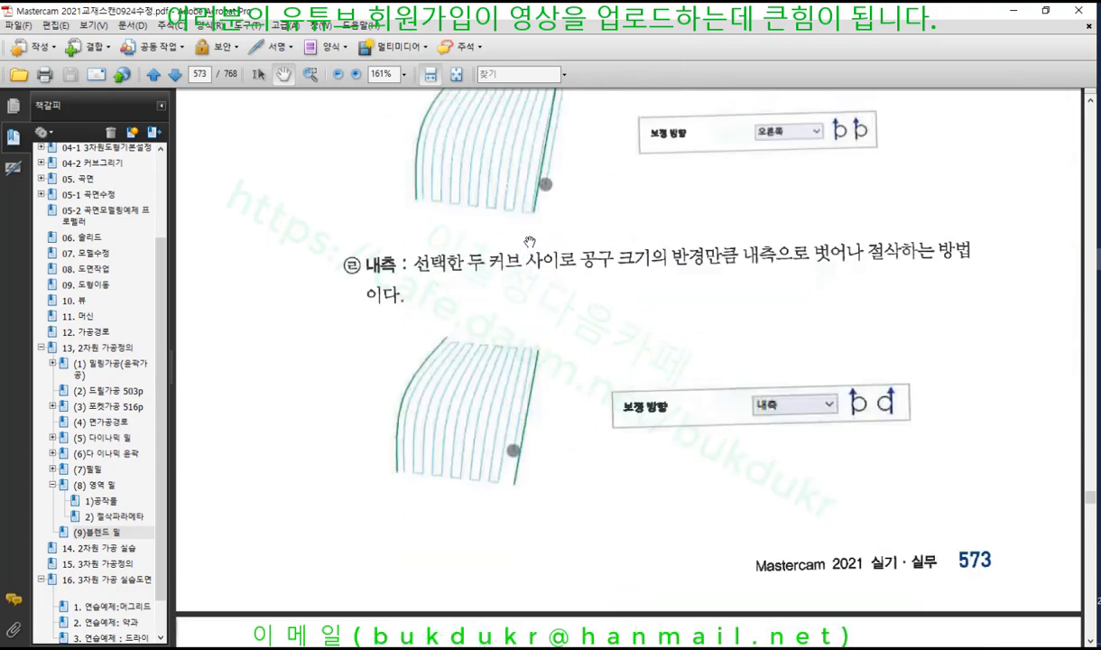
Mark the 외측 figure's curve edge on the page, then erase the mark
scroll(530, 241, "down", 5)
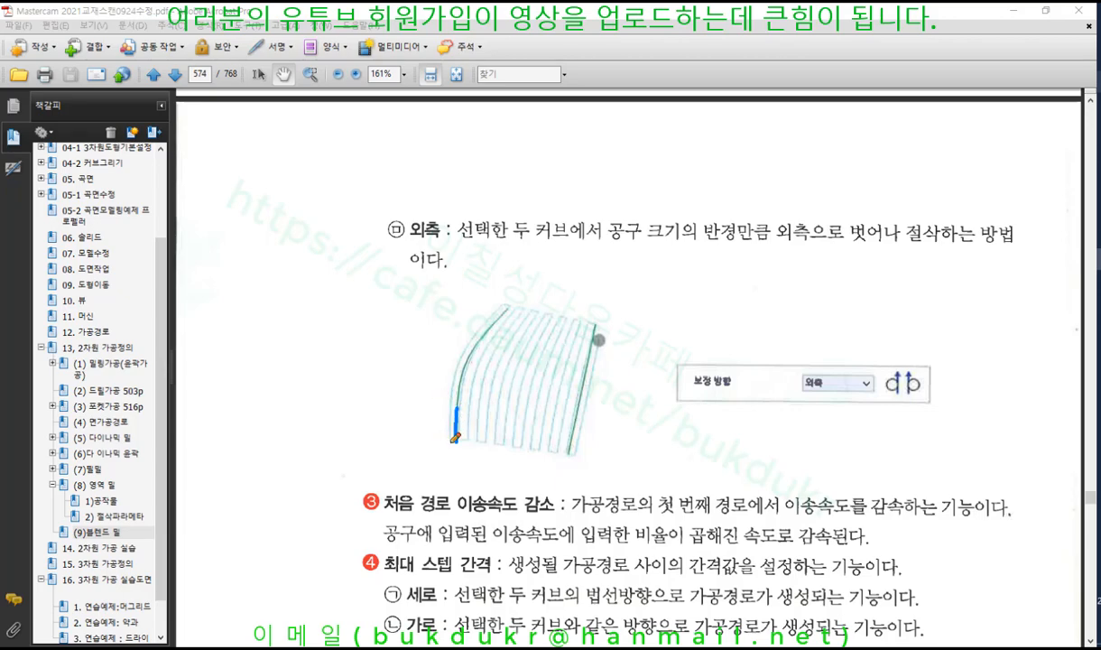
left_click_drag(452, 432, 454, 389)
right_click(682, 305)
left_click(706, 376)
Annotate page 574's 거리 step gap and 최대 스텝 간격 caption, clear marks, return to Mastercam
scroll(589, 381, "down", 5)
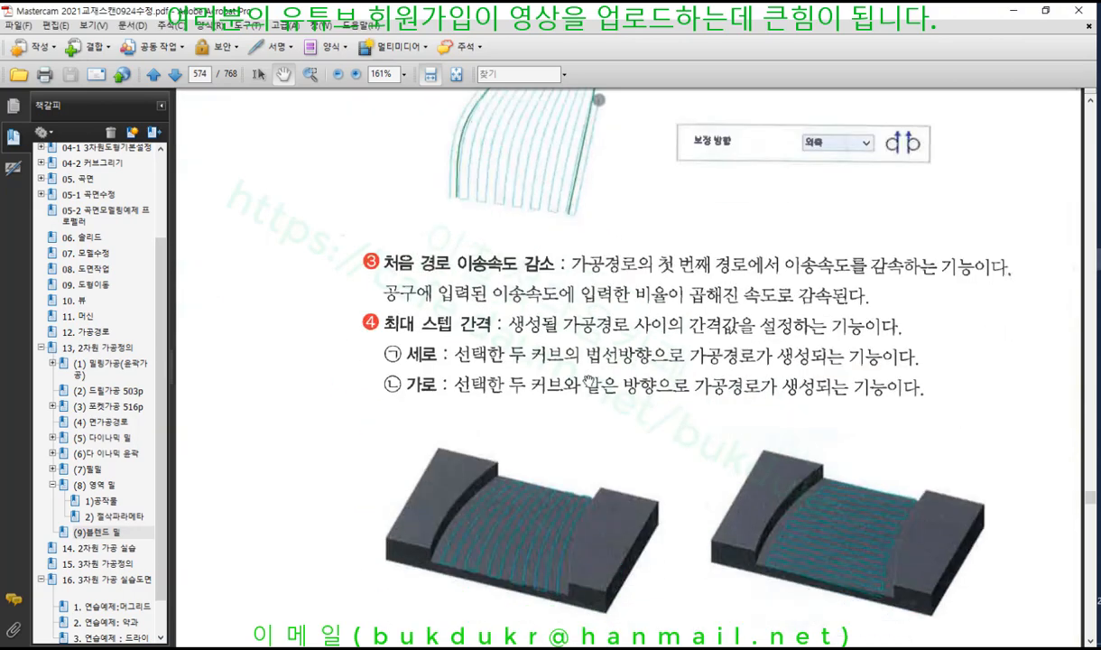
scroll(588, 380, "down", 6)
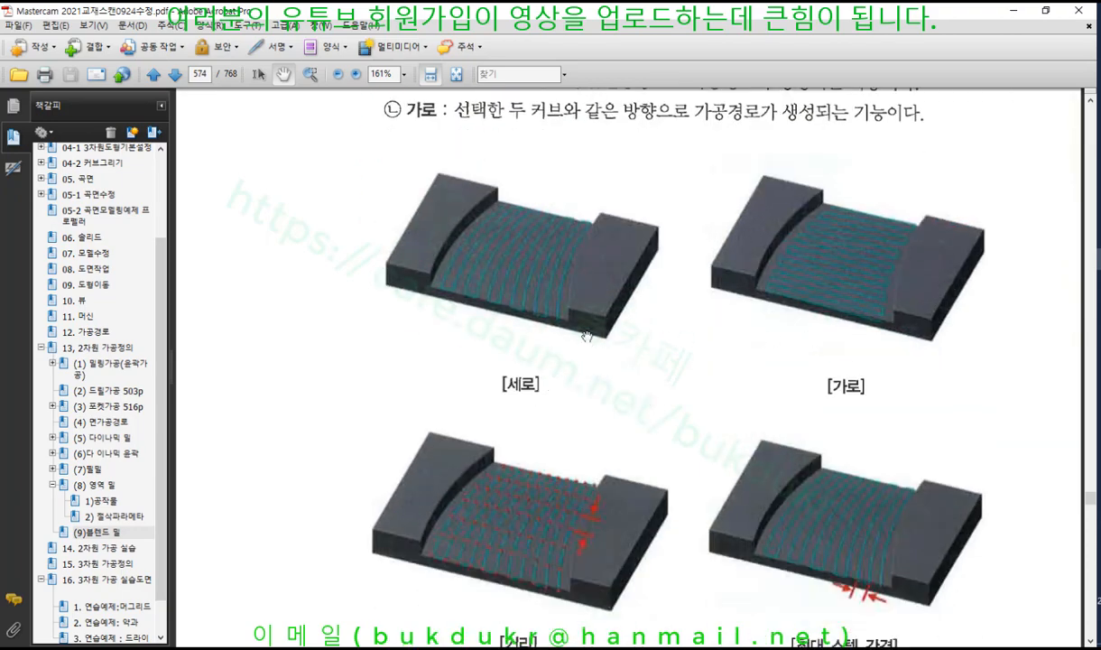
scroll(586, 336, "down", 3)
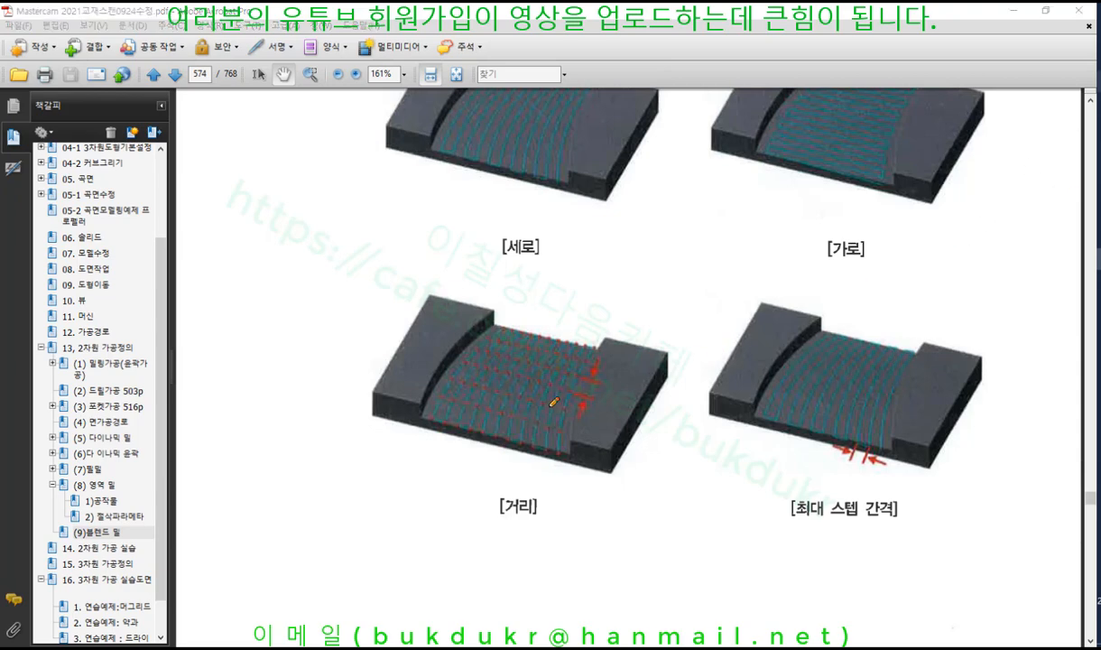
mouse_move(549, 405)
left_mouse_down()
mouse_move(586, 413)
mouse_move(578, 394)
left_mouse_up()
mouse_move(780, 530)
left_mouse_down()
mouse_move(869, 527)
mouse_move(913, 493)
mouse_move(778, 499)
mouse_move(781, 526)
left_mouse_up()
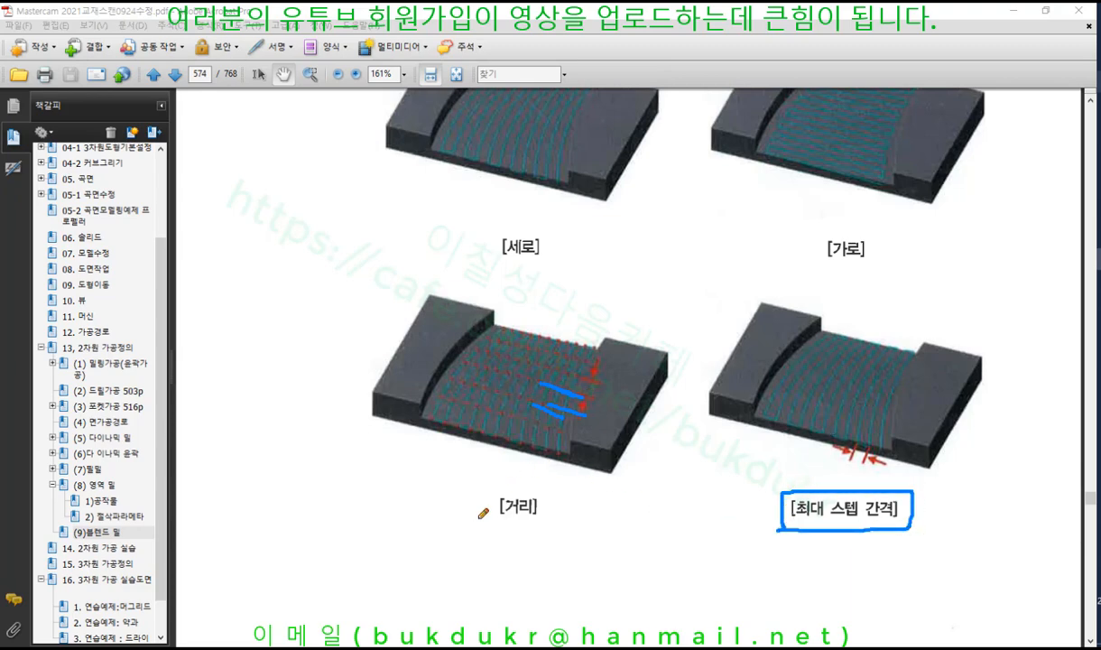
left_click_drag(476, 519, 544, 518)
right_click(692, 456)
left_click(720, 607)
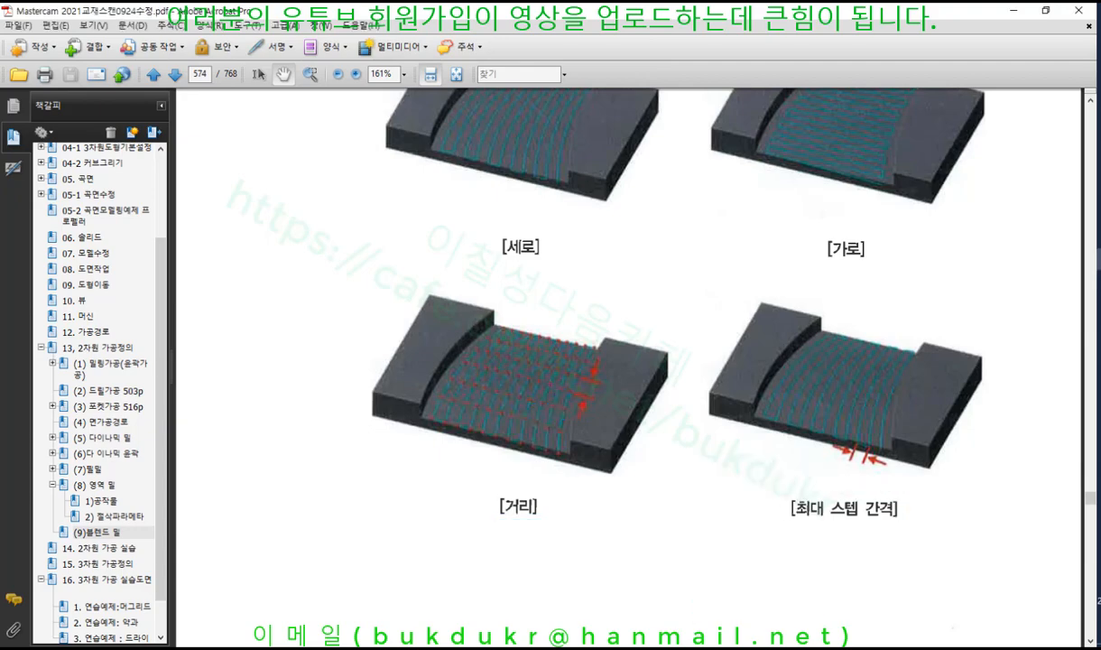
key("alt+Tab")
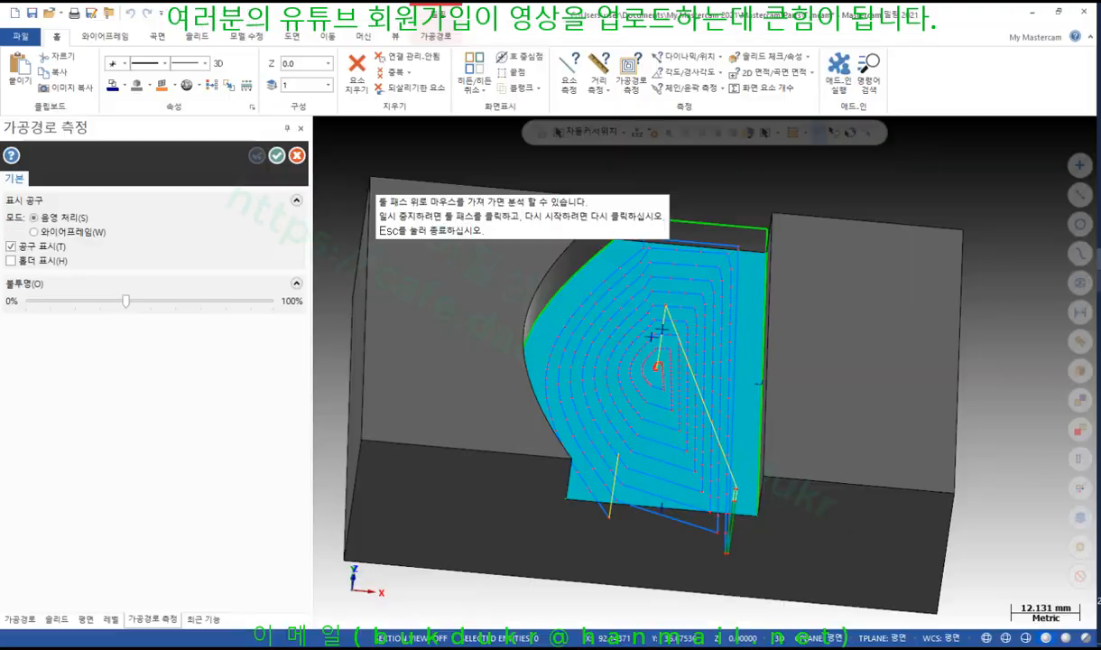
Finish Toolpath Measure and reopen operation 3's parameters, reviewing exit distance 7.0 and step 5.0
left_click(277, 155)
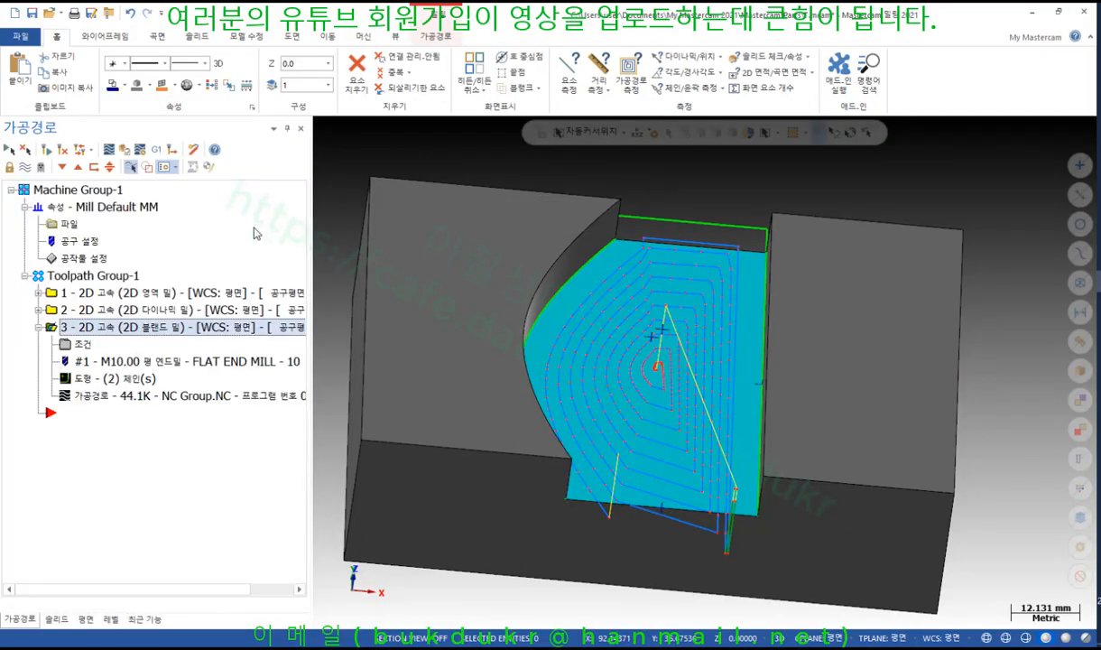
left_click(82, 343)
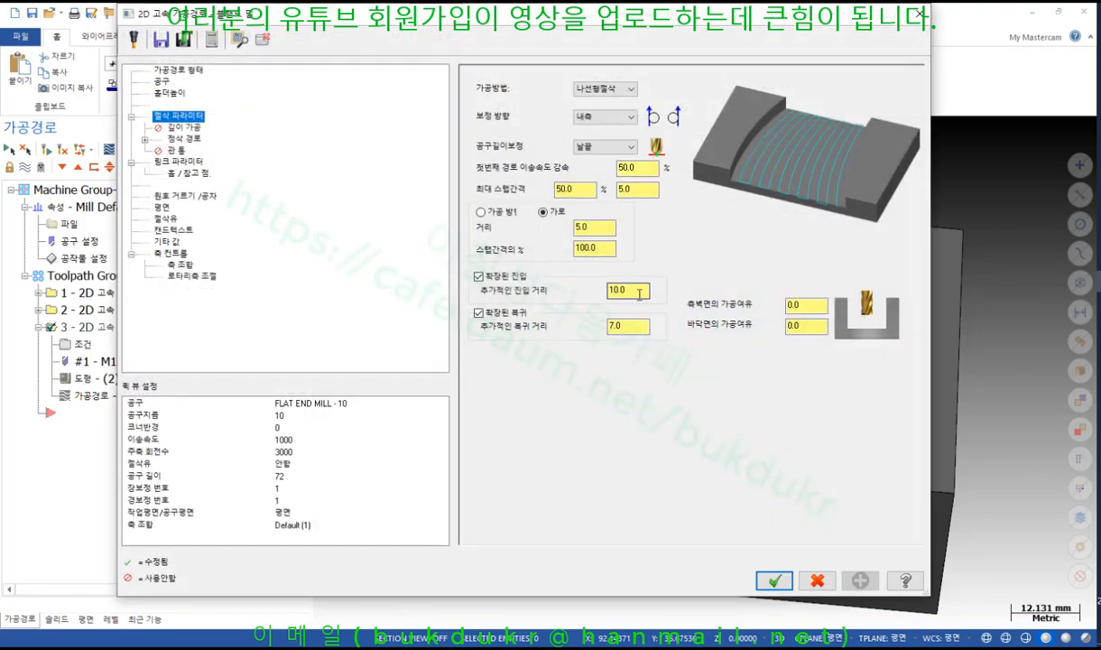
left_click(632, 325)
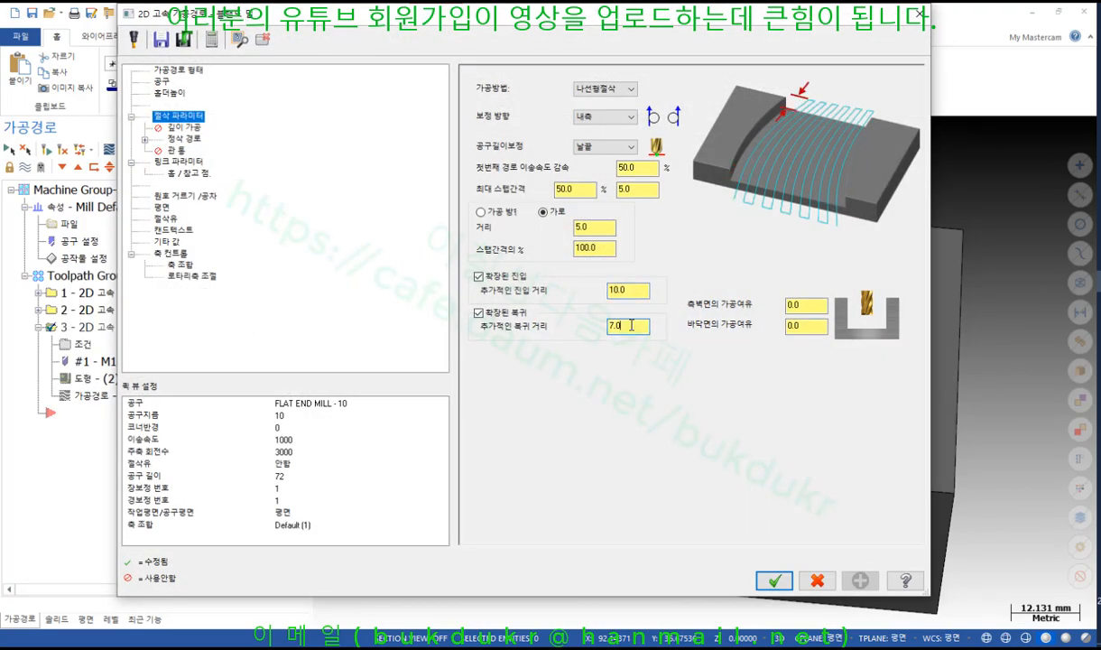
left_click(596, 229)
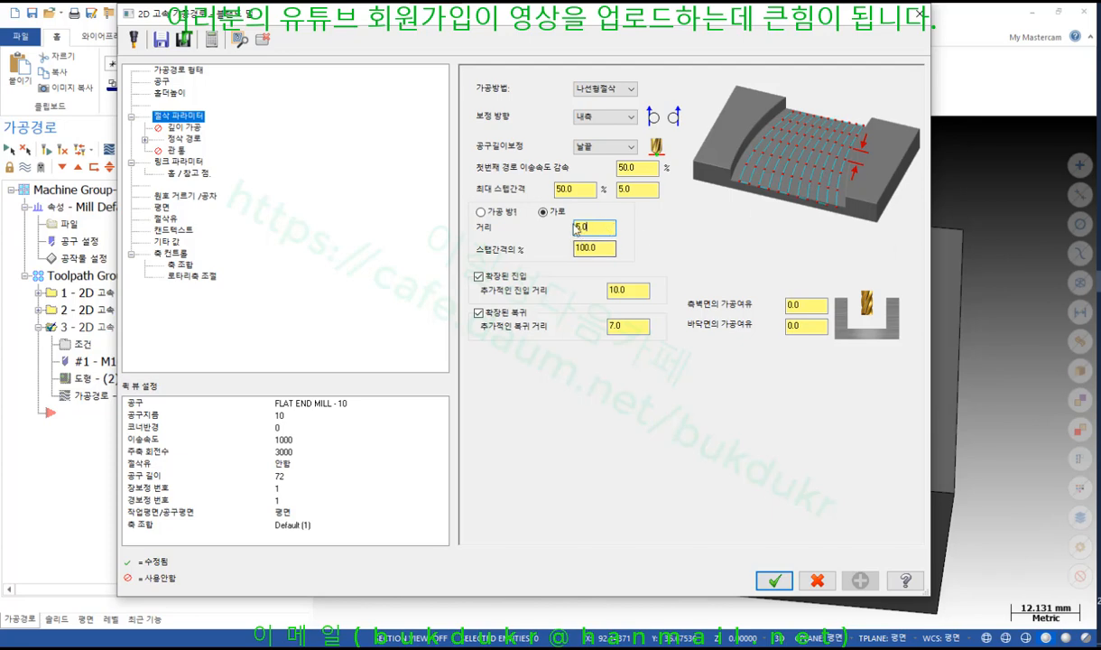
Set 가공방법 to 왕복절삭 zigzag, check the 거리 value, and accept the blend mill parameters
left_click(614, 90)
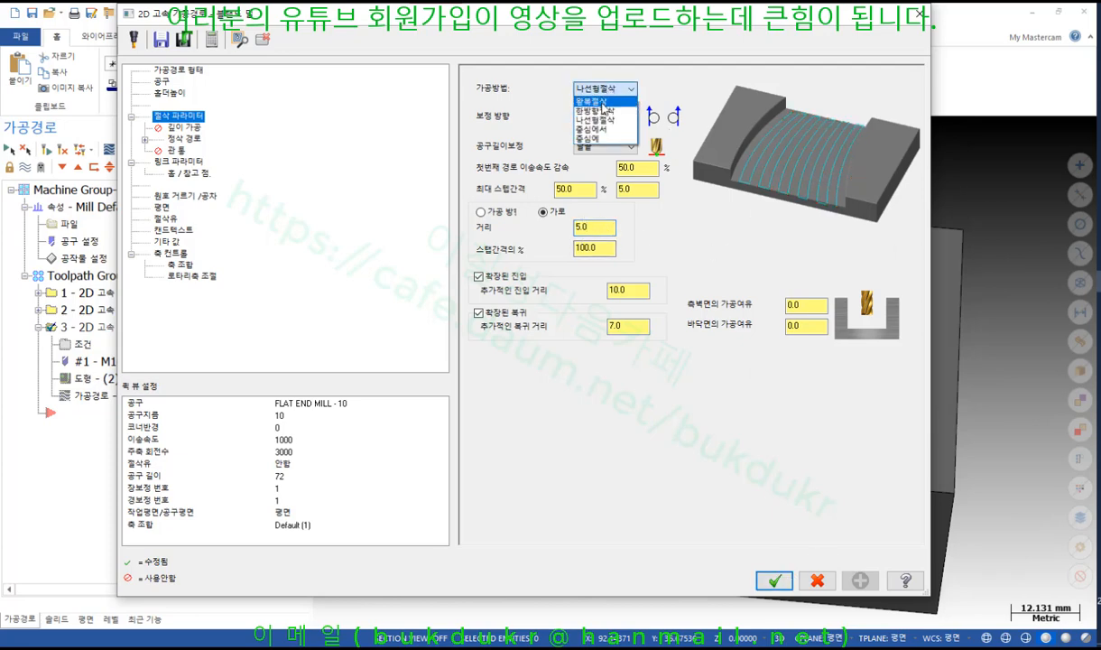
left_click(592, 101)
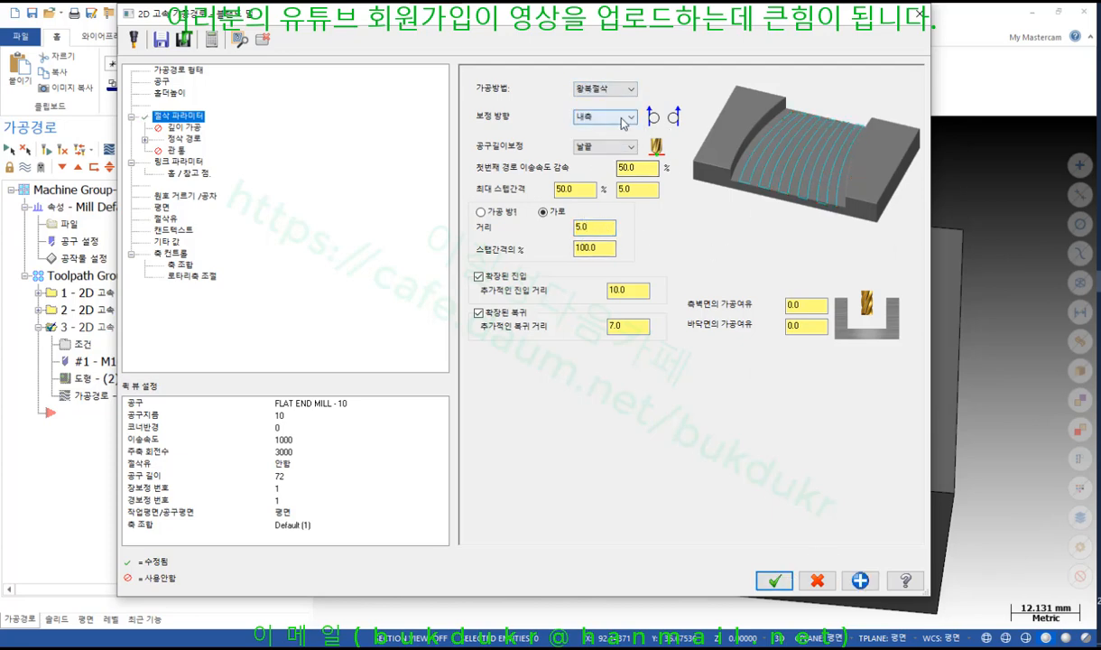
left_click(586, 227)
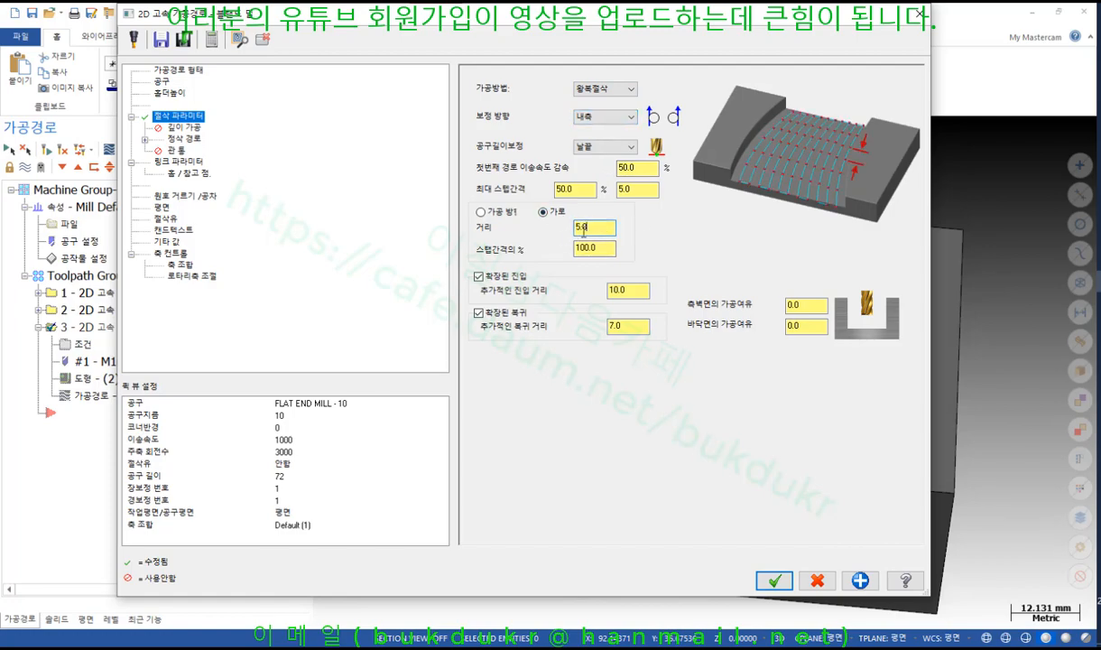
left_click(775, 578)
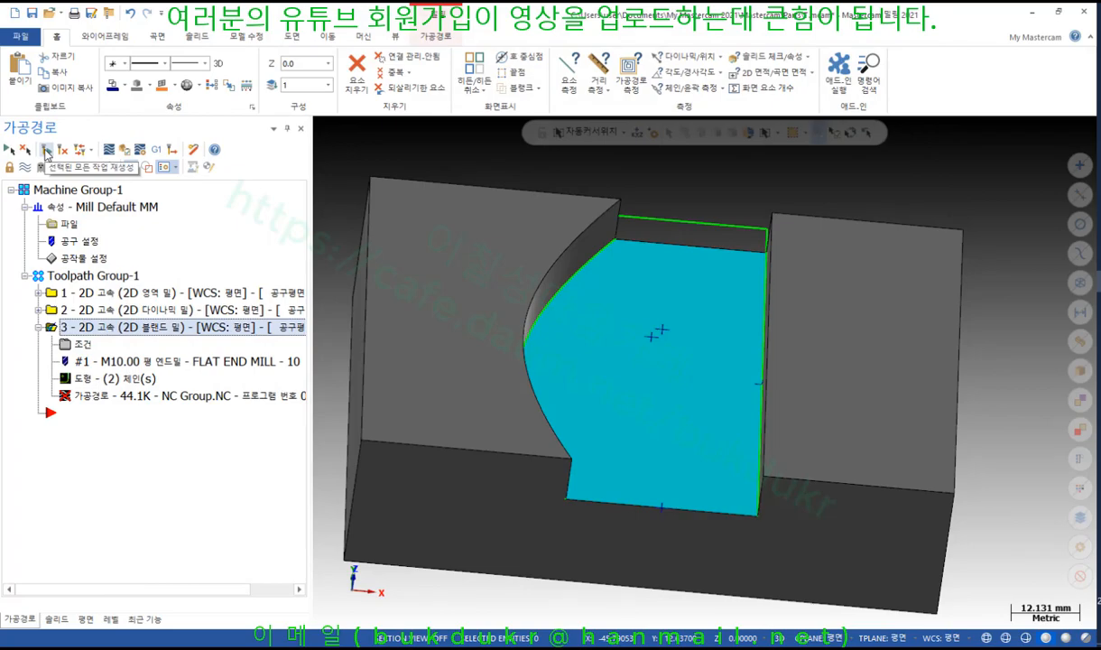
Regenerate, then restart chaining with 전체 다시체인 and pick the curved left edge singly
left_click(46, 154)
scroll(697, 294, "down", 1)
mouse_move(701, 301)
middle_mouse_down()
mouse_move(643, 300)
mouse_move(696, 369)
mouse_move(602, 320)
mouse_move(454, 335)
mouse_move(450, 327)
middle_mouse_up()
left_click(85, 379)
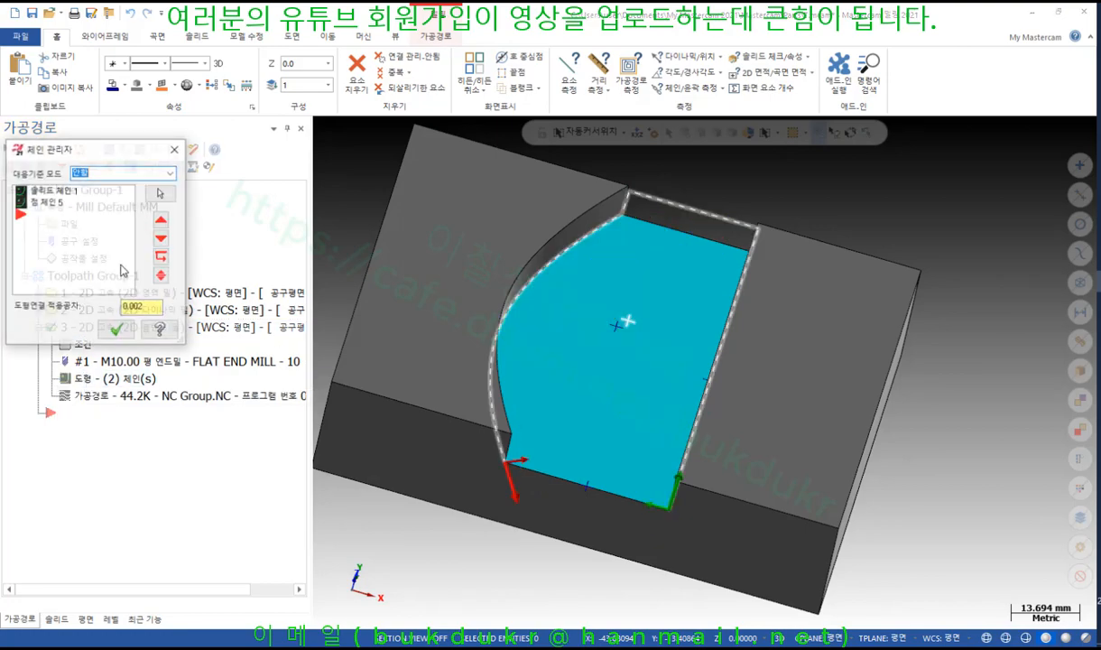
right_click(63, 260)
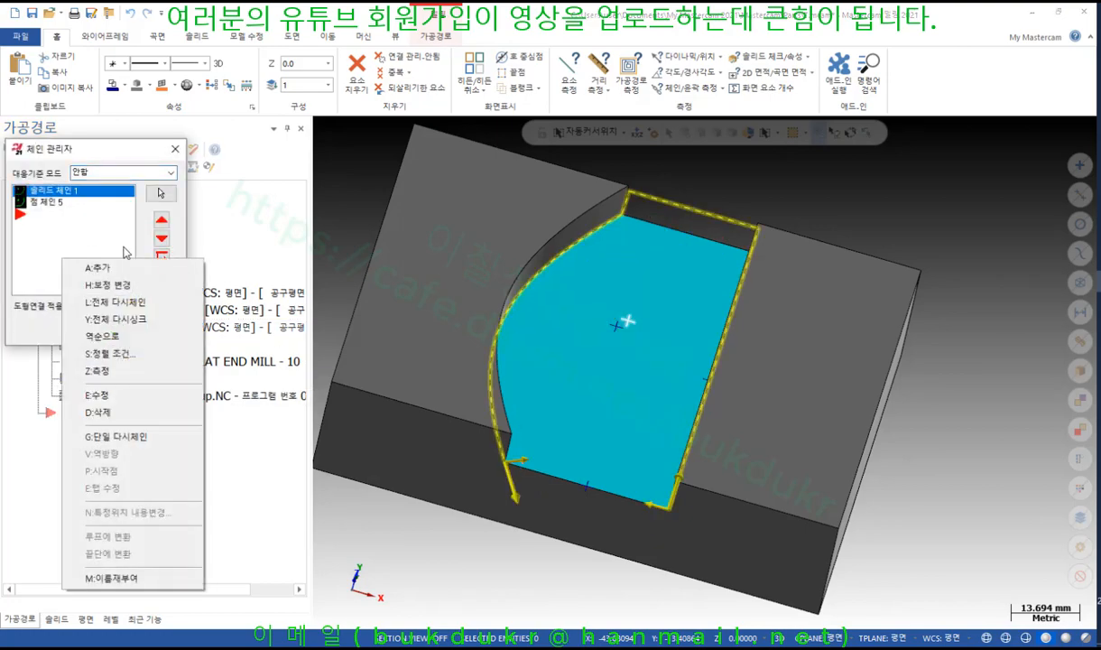
left_click(126, 301)
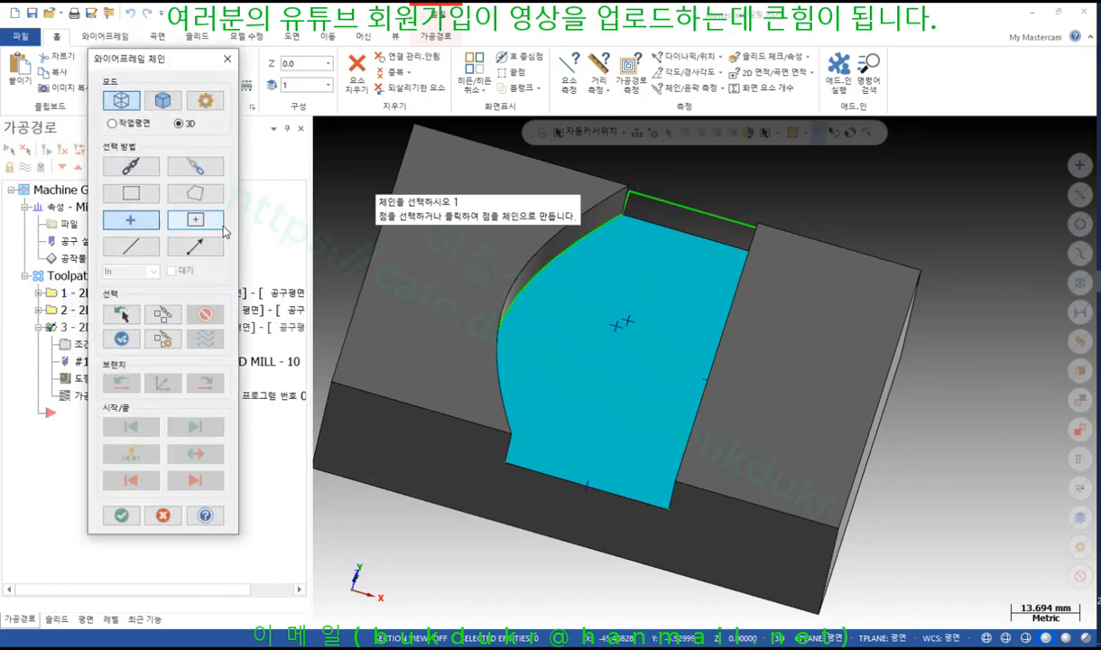
left_click(134, 251)
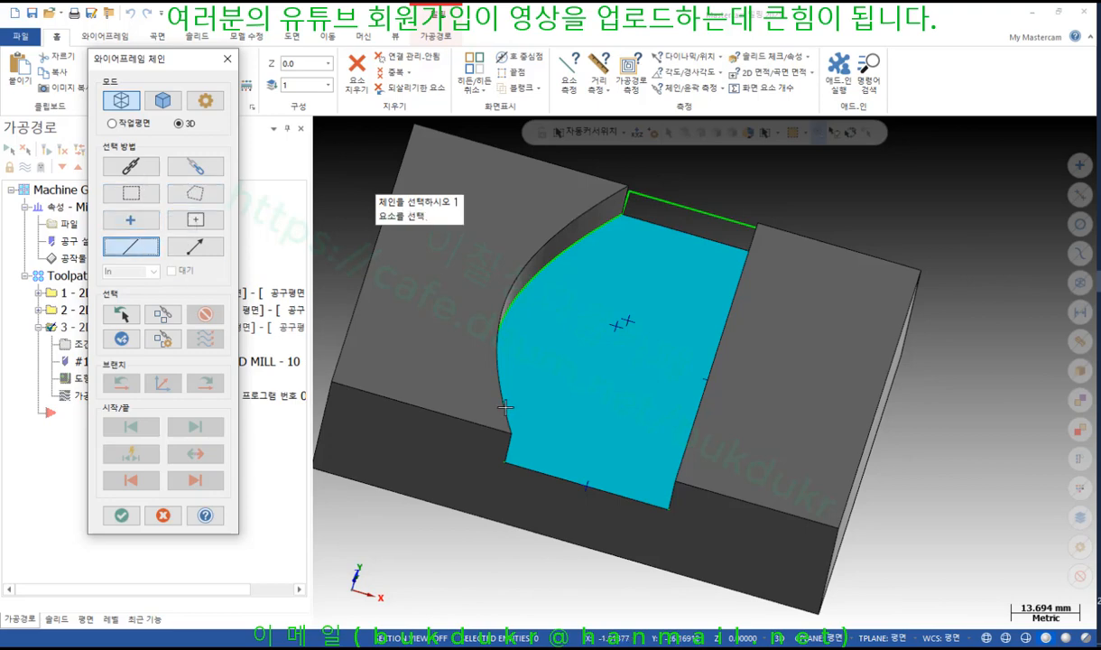
left_click(487, 357)
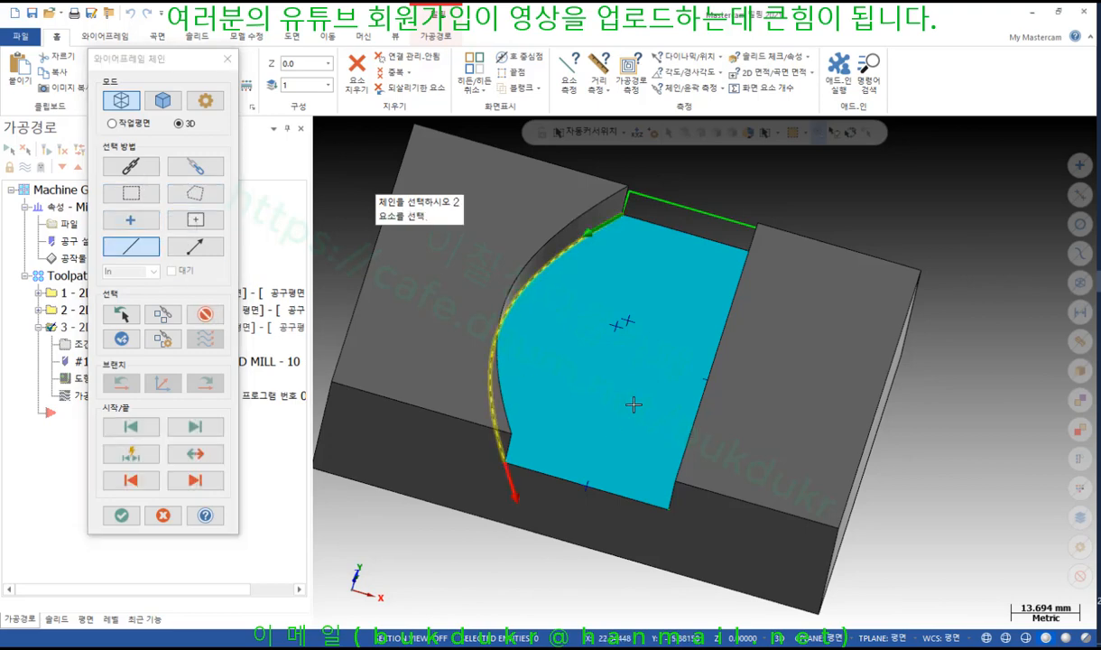
Chain the straight right edge and reverse it so both chain directions match
middle_click_drag(633, 403, 676, 420)
left_click(691, 455)
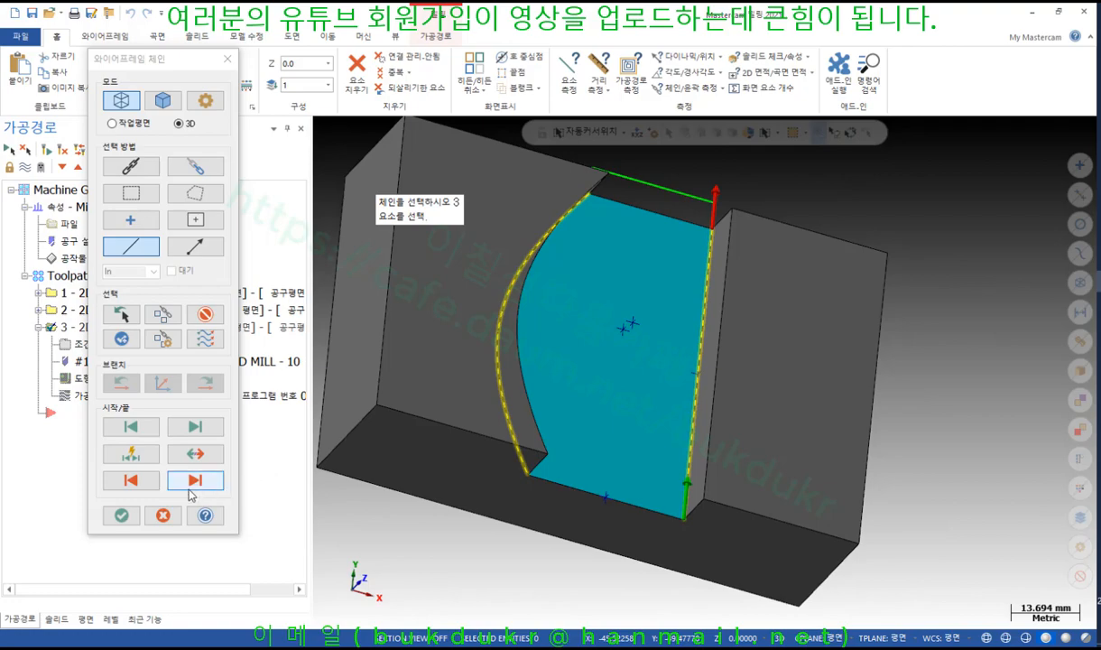
middle_click_drag(505, 369, 467, 365)
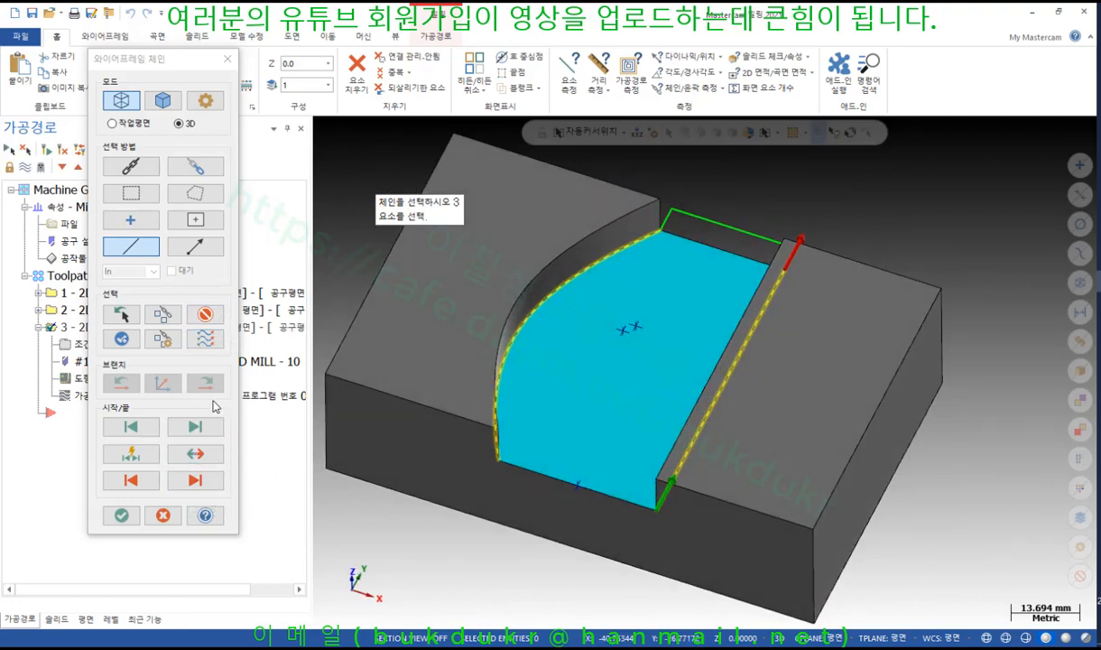
left_click(204, 456)
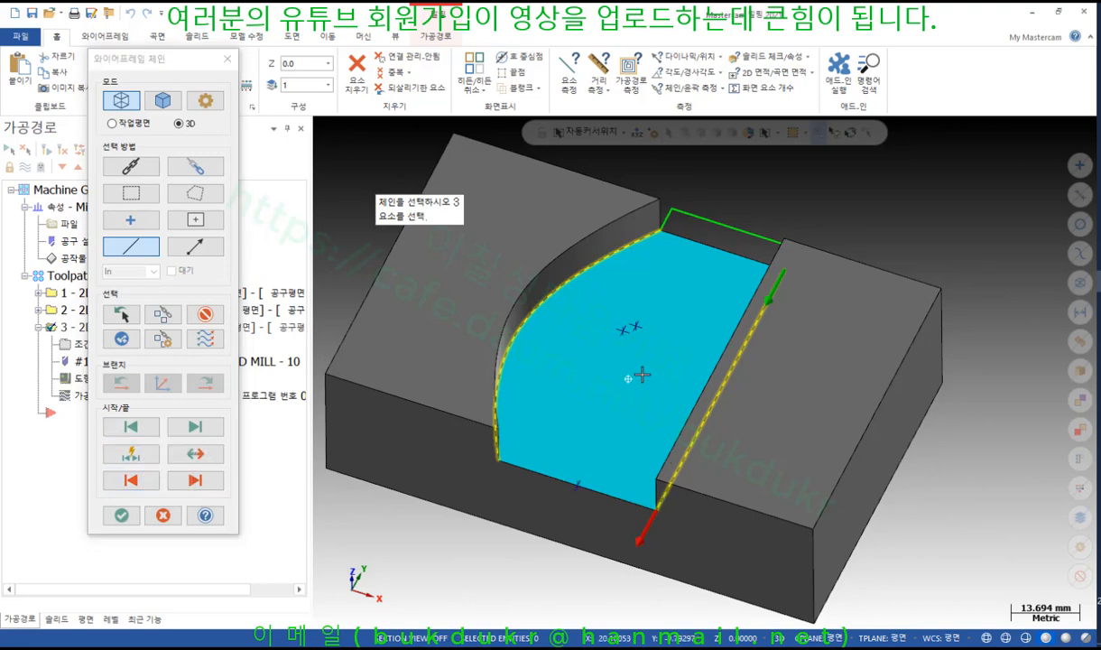
middle_click_drag(641, 375, 661, 357)
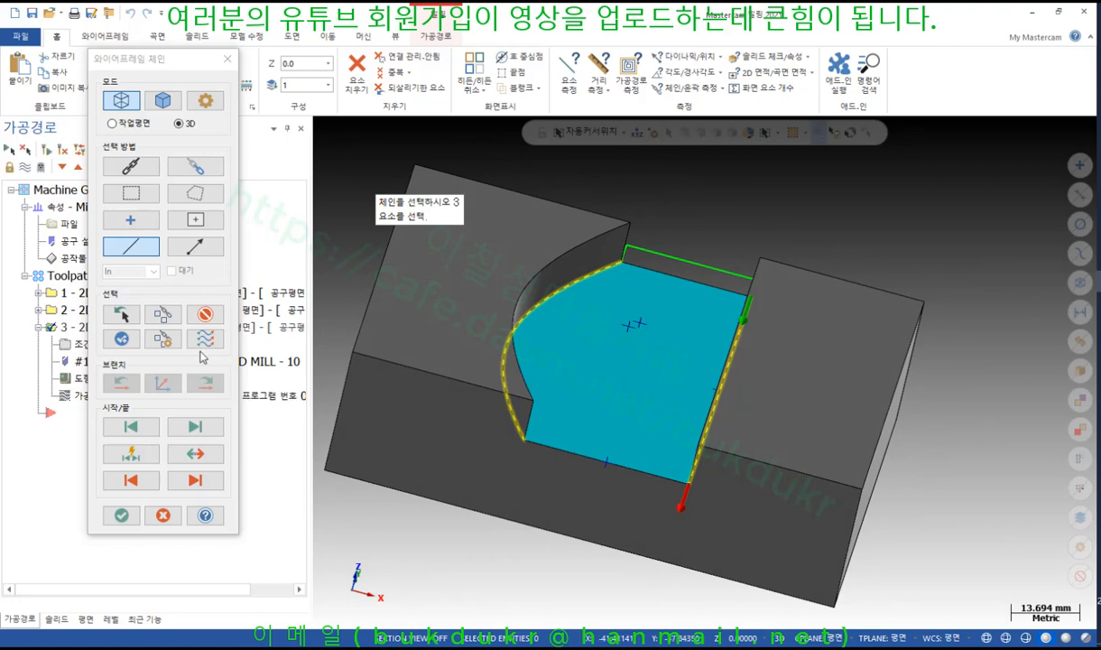
left_click(209, 341)
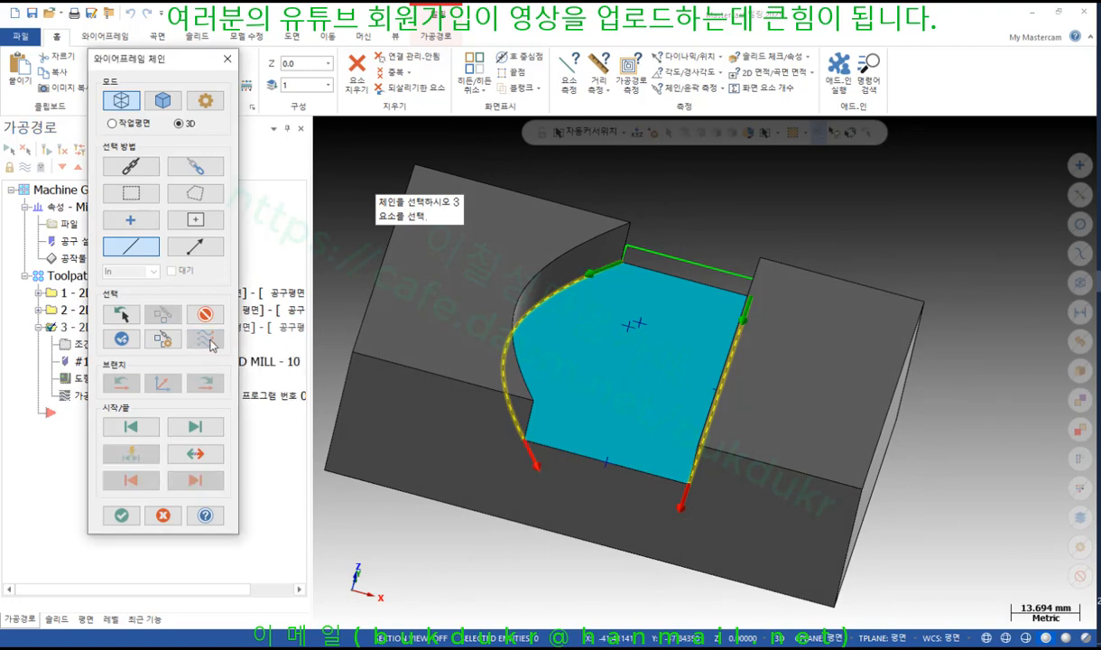
Annotate both chains' directions down the face, then clear the marks
middle_click_drag(604, 323, 588, 343)
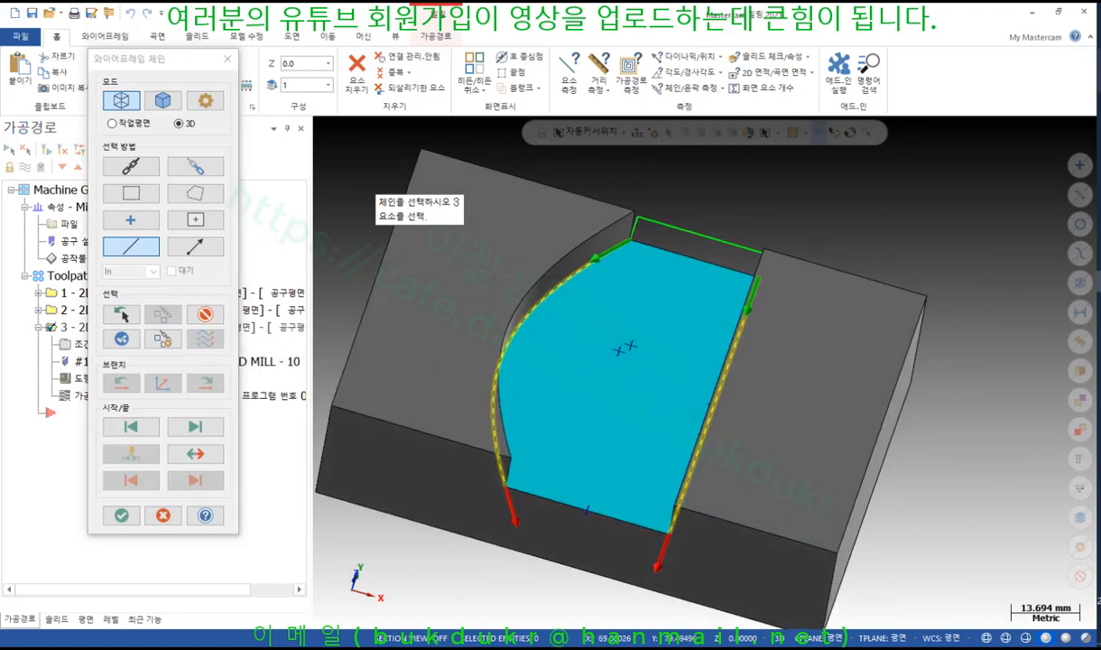
left_click_drag(646, 238, 651, 256)
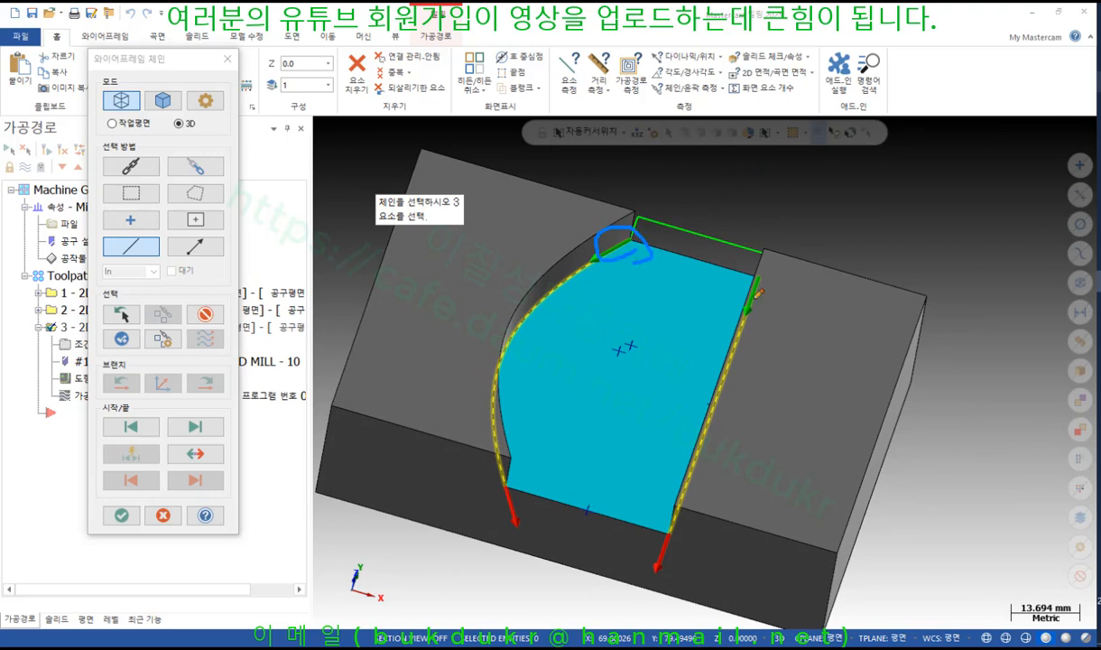
left_click_drag(751, 305, 787, 295)
left_click_drag(547, 342, 540, 494)
mouse_move(665, 418)
left_mouse_down()
mouse_move(609, 541)
mouse_move(623, 555)
left_mouse_up()
right_click(840, 366)
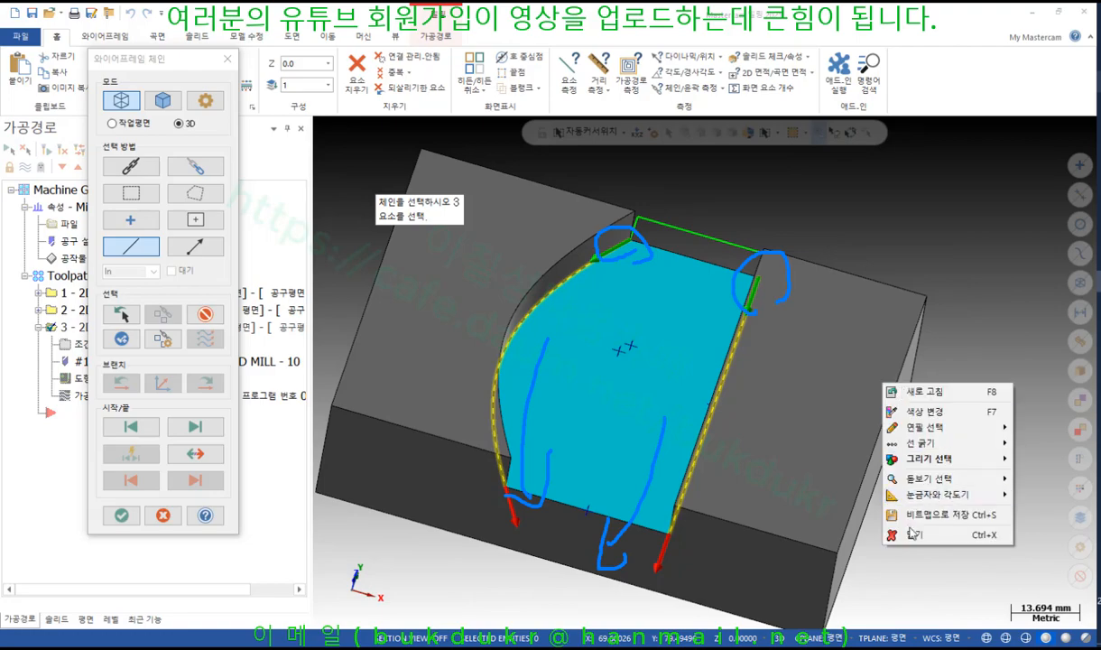
left_click(870, 510)
Confirm the two new chains and regenerate the blend toolpath
left_click(151, 518)
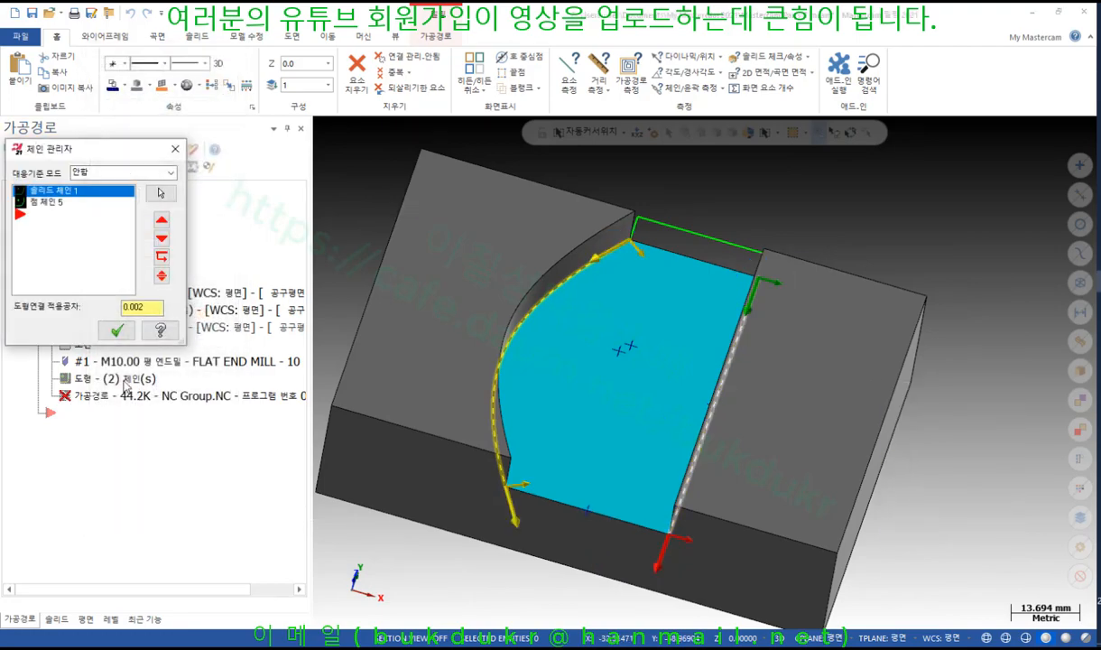
left_click(123, 322)
left_click(45, 148)
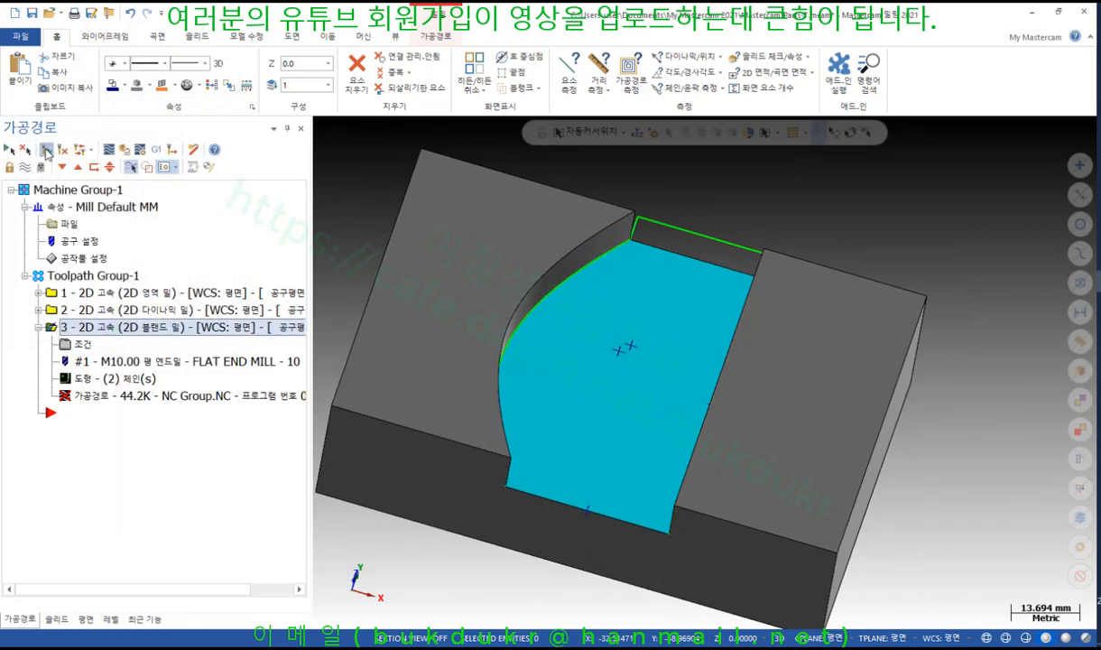
Zoom into the zigzag passes, mark the gaps between neighbouring passes, then clear the marks
mouse_move(634, 167)
middle_mouse_down()
mouse_move(639, 190)
mouse_move(622, 177)
middle_mouse_up()
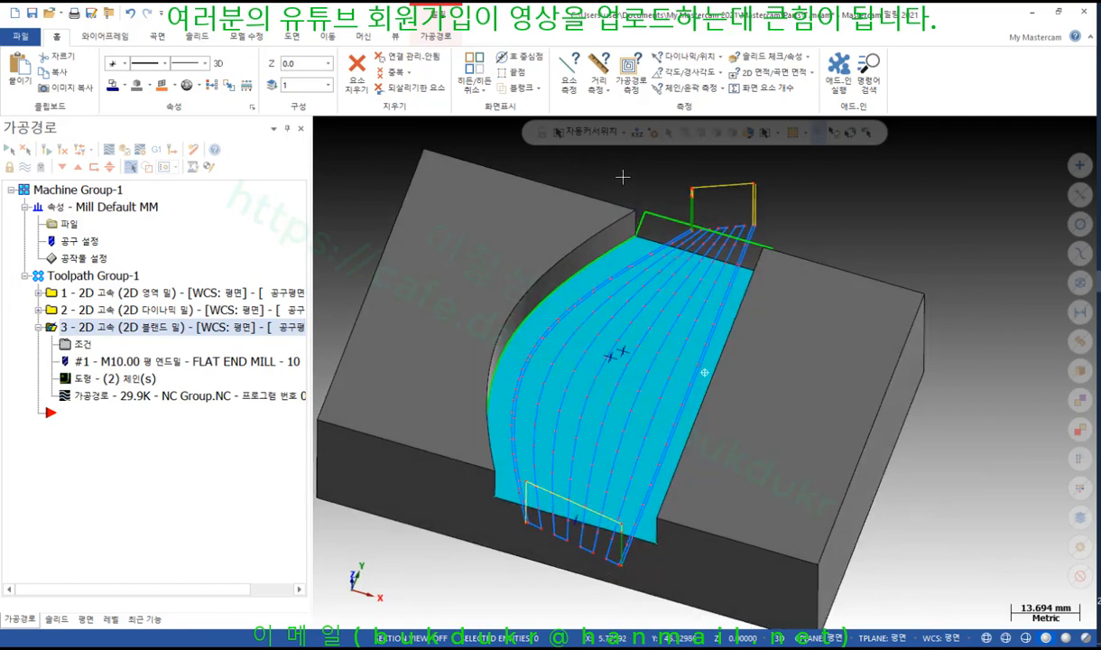
scroll(631, 472, "up", 3)
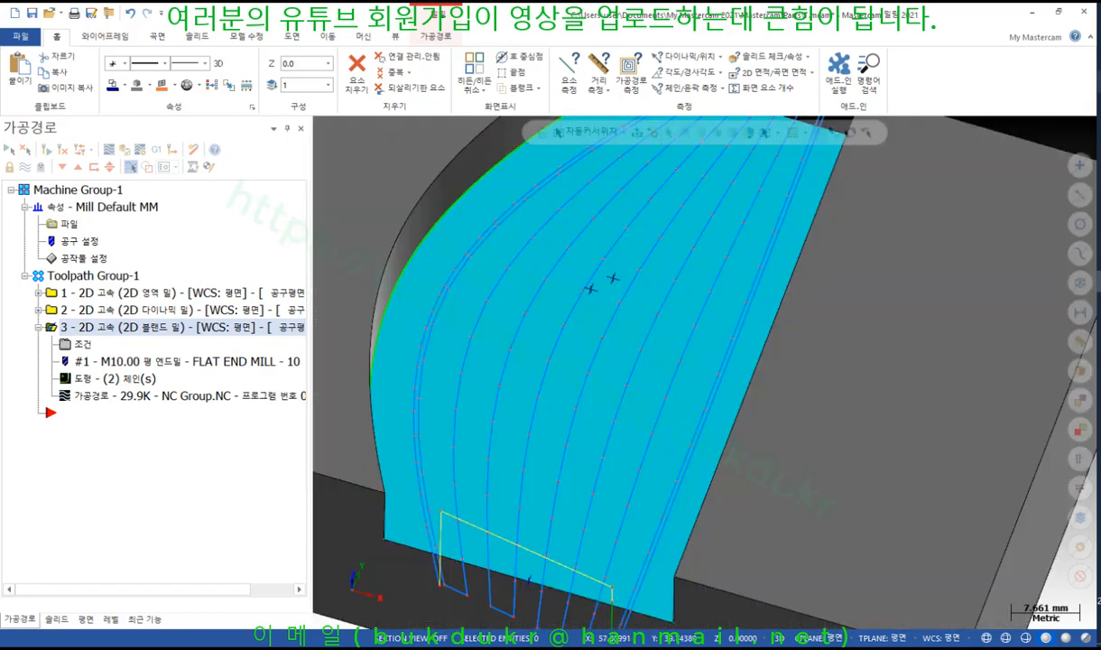
left_click_drag(621, 386, 677, 398)
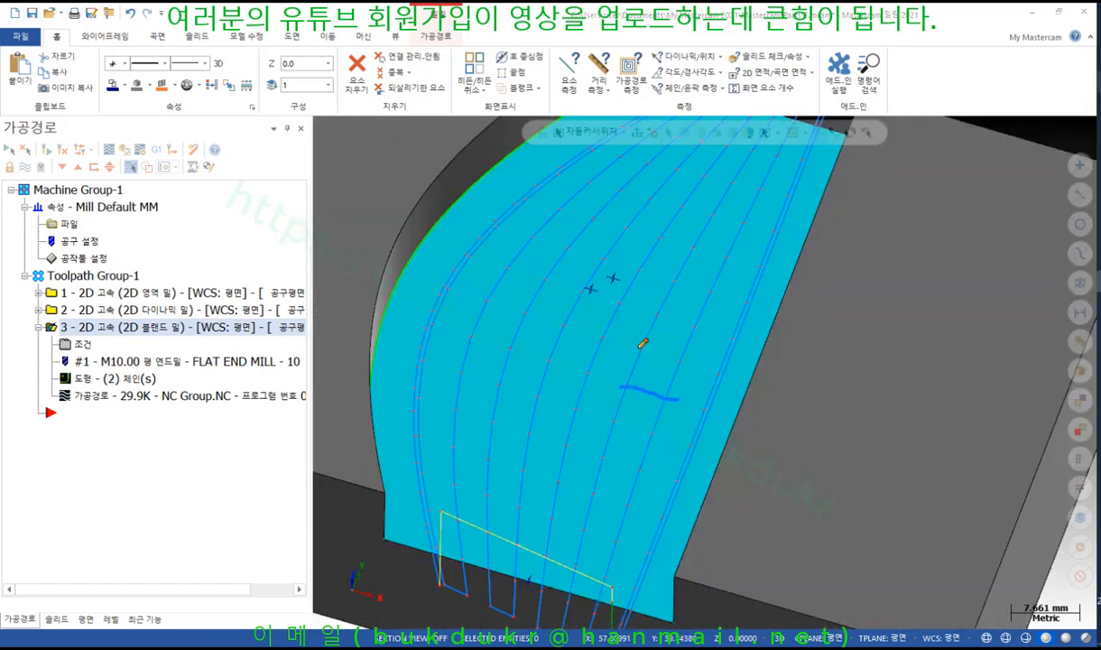
left_click_drag(638, 346, 689, 366)
left_click_drag(604, 335, 596, 364)
left_click_drag(524, 315, 511, 348)
left_click_drag(487, 304, 478, 324)
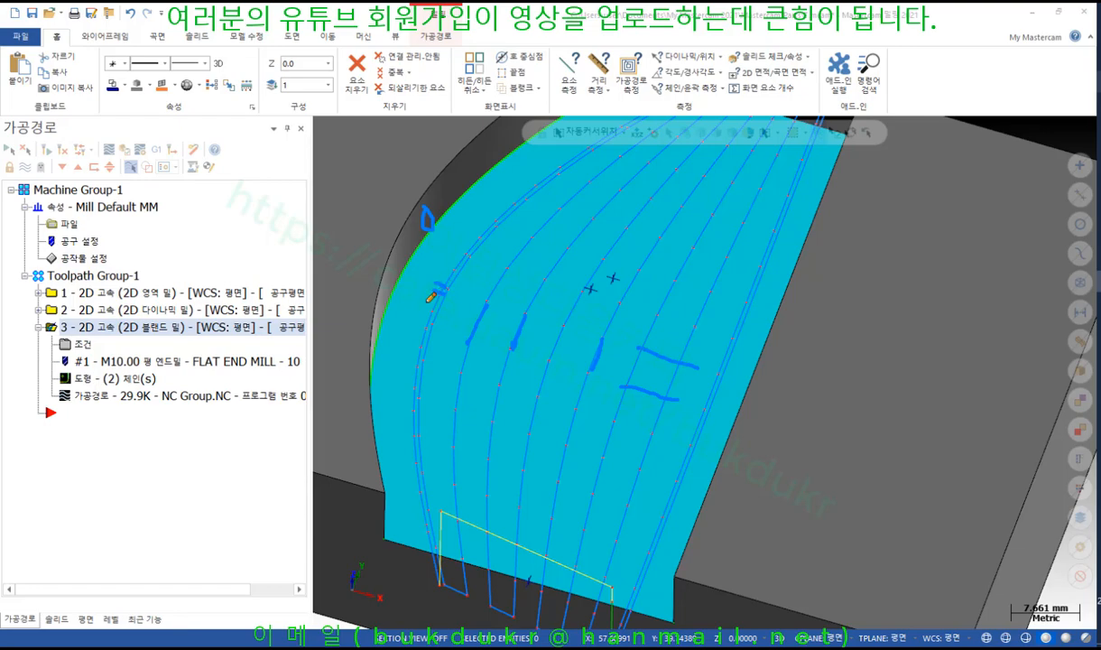
left_click_drag(424, 303, 435, 309)
right_click(562, 289)
left_click(587, 441)
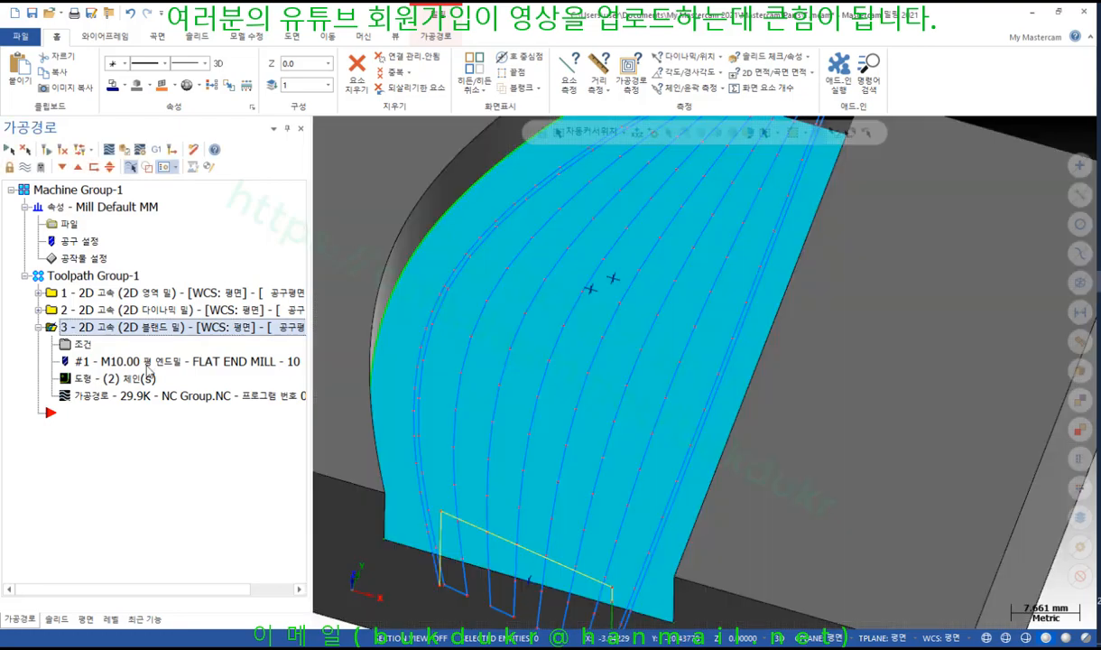
Set 거리 to 1.0 and 스텝간격의 % to 20.0, accept, and regenerate the blend toolpath
left_click(83, 346)
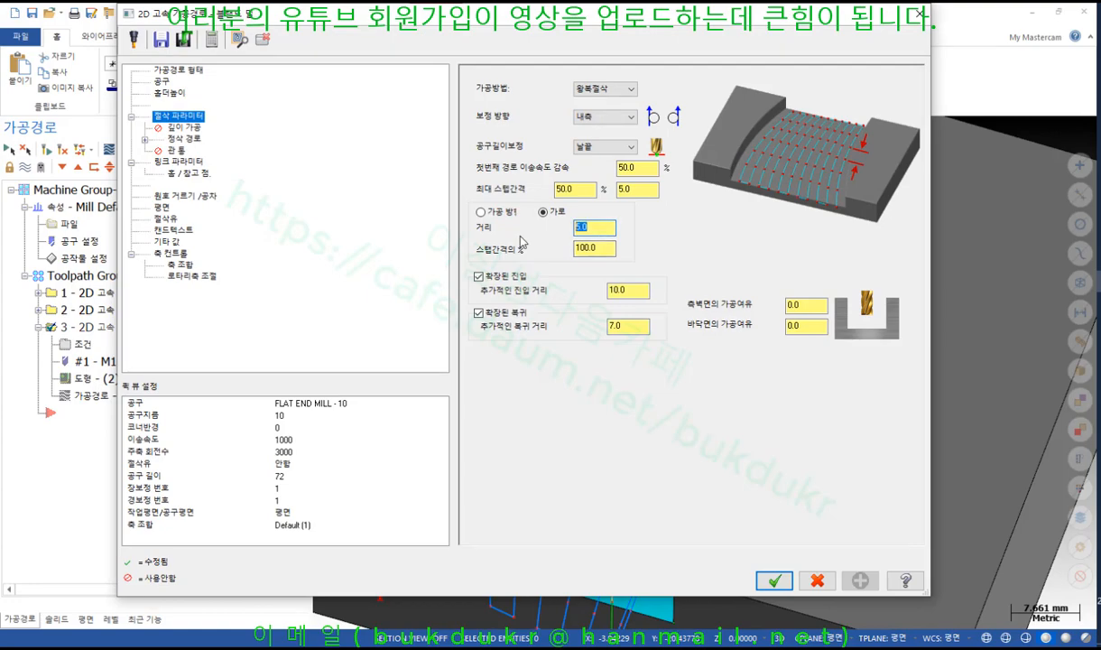
type("1")
left_click_drag(606, 16, 805, 482)
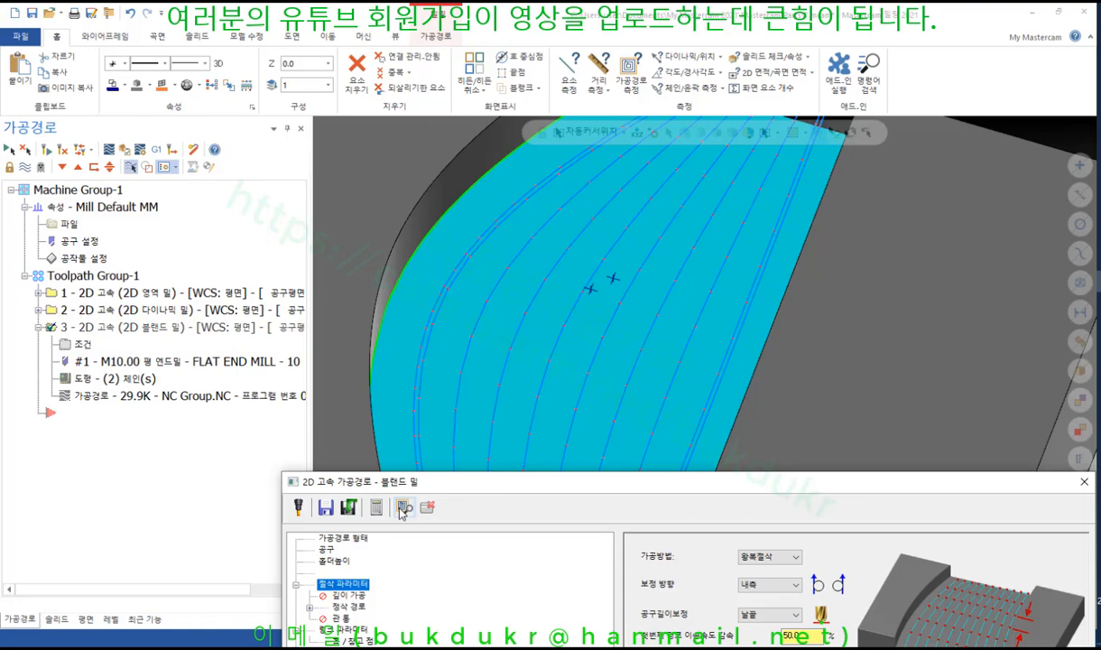
left_click_drag(690, 479, 482, 88)
left_click(552, 302)
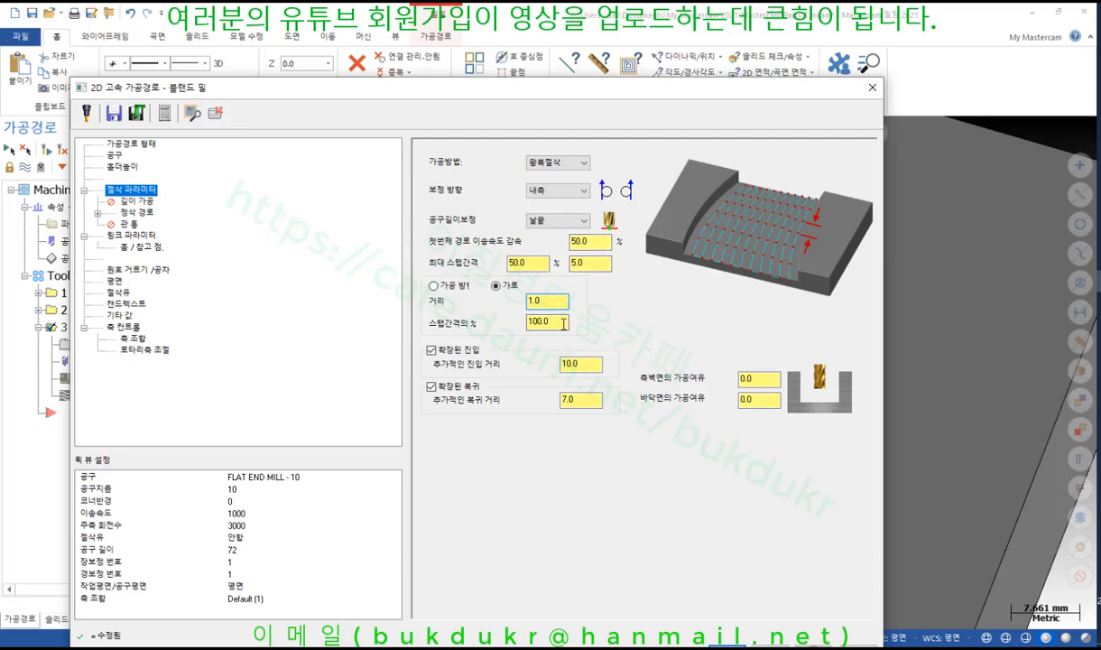
left_click_drag(582, 90, 519, 22)
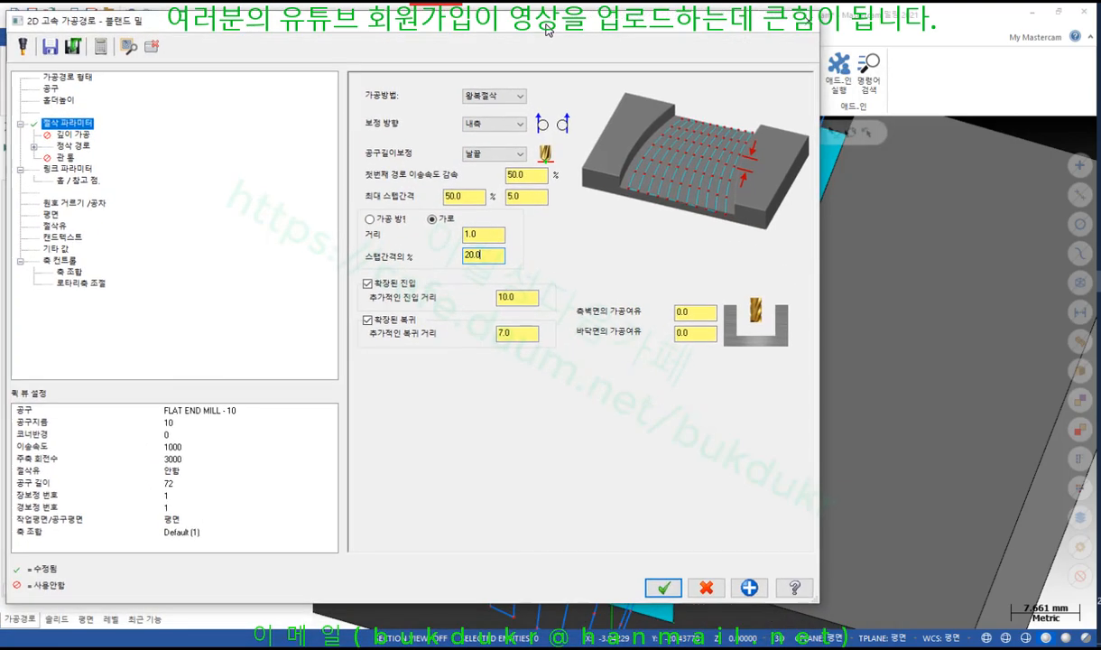
double_click(486, 257)
left_click(663, 587)
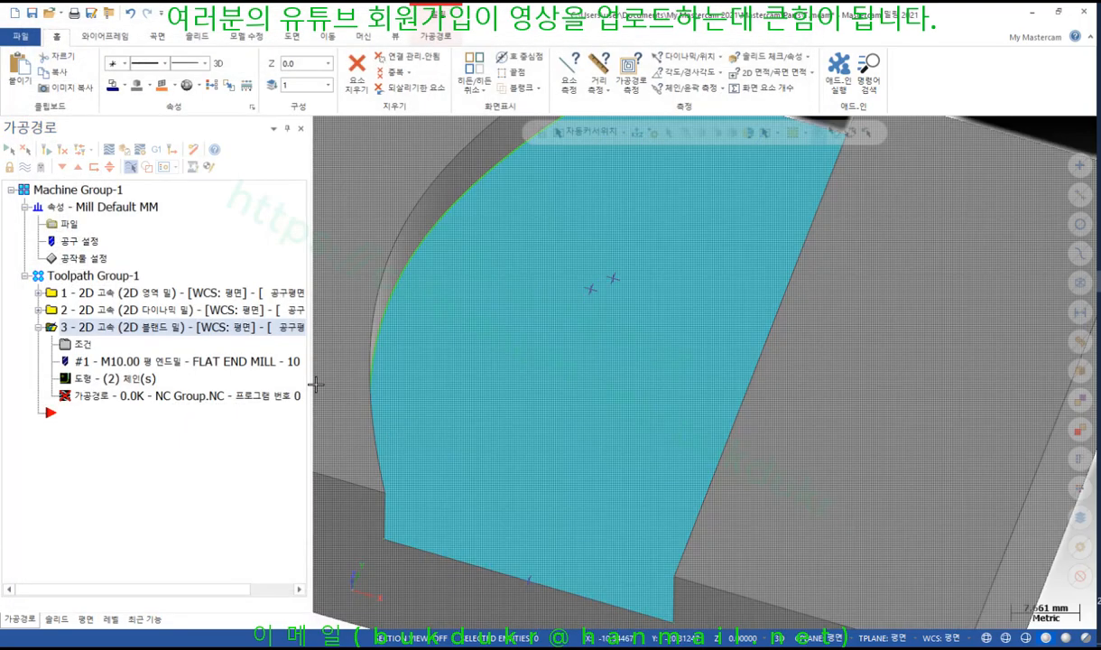
left_click(46, 147)
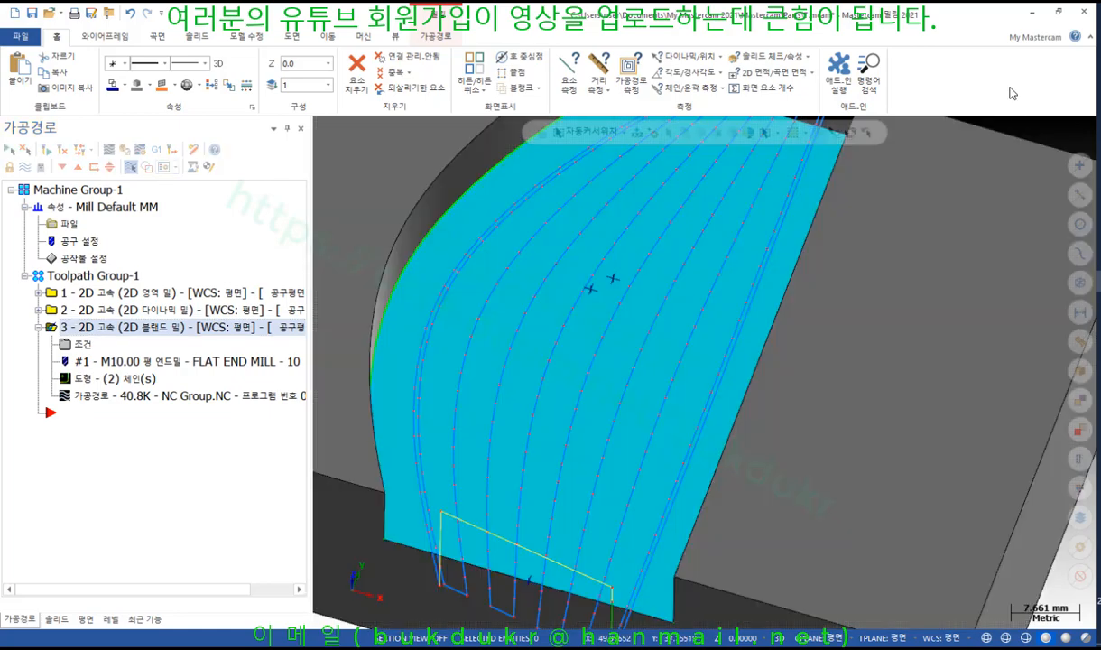
Switch the part to wireframe and rotate it to view the blend toolpath
key("alt+s")
scroll(559, 460, "up", 5)
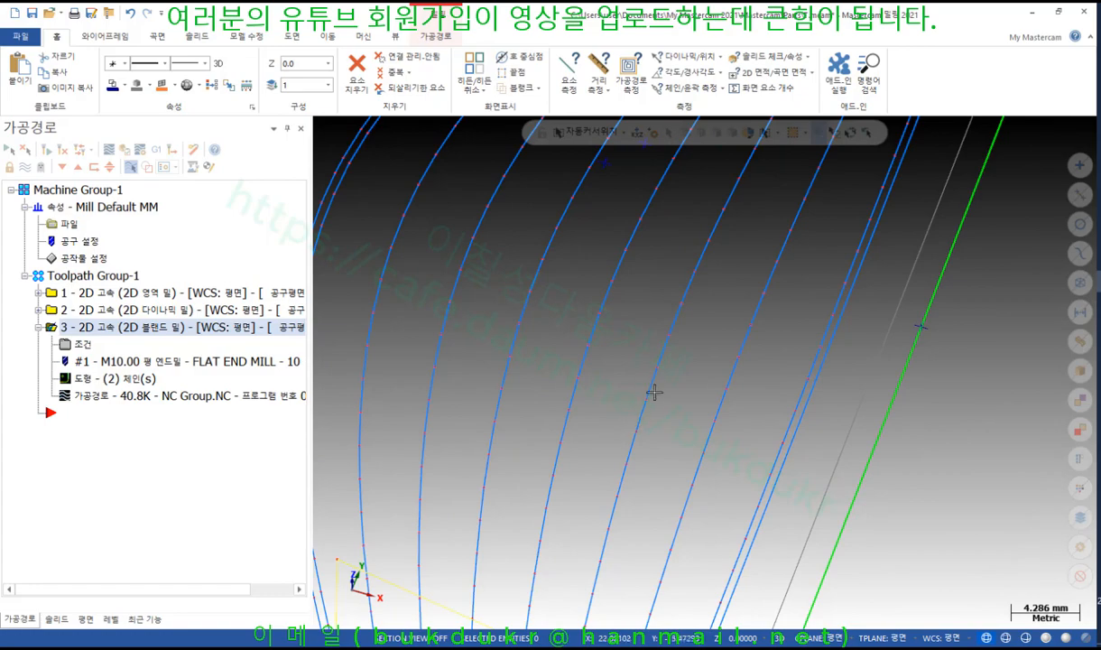
scroll(650, 373, "down", 1)
scroll(649, 373, "down", 3)
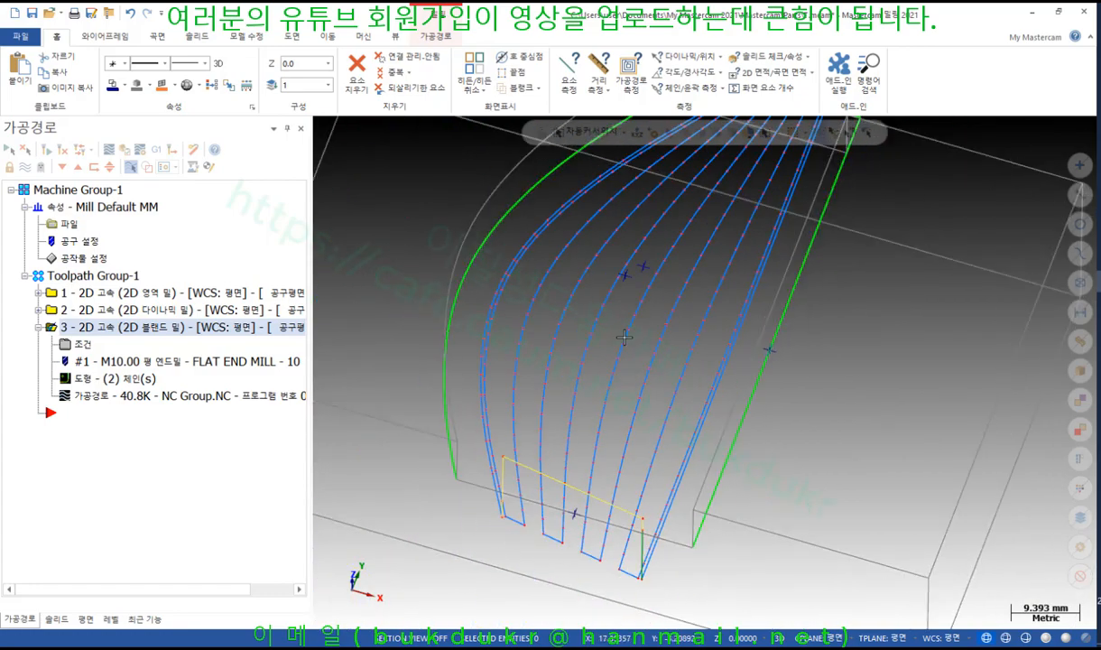
middle_click_drag(629, 535, 640, 423)
scroll(597, 364, "up", 3)
scroll(622, 374, "down", 3)
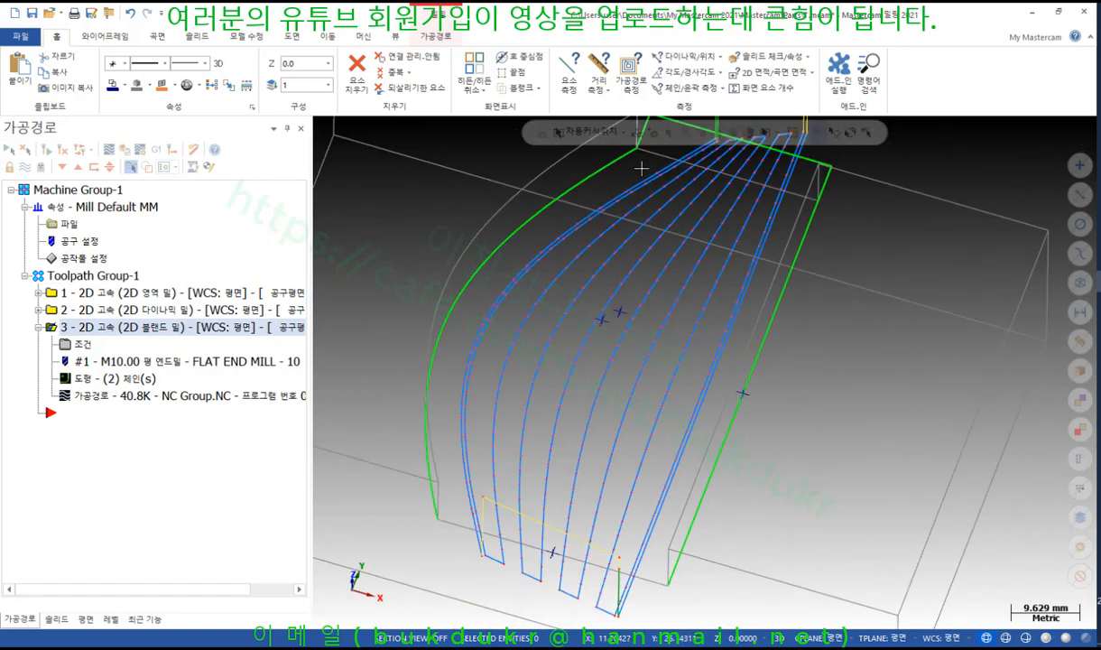
Inspect passes with Toolpath Measure, confirming feed 1000, spindle 3000 and Z -10, then exit
left_click(644, 83)
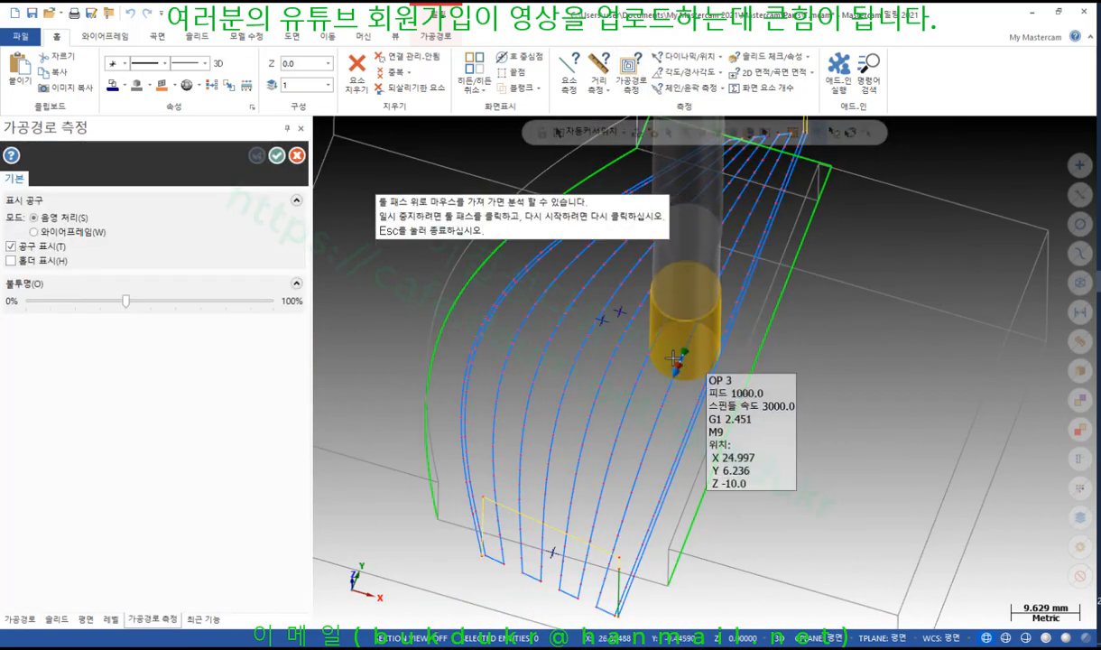
scroll(605, 376, "up", 2)
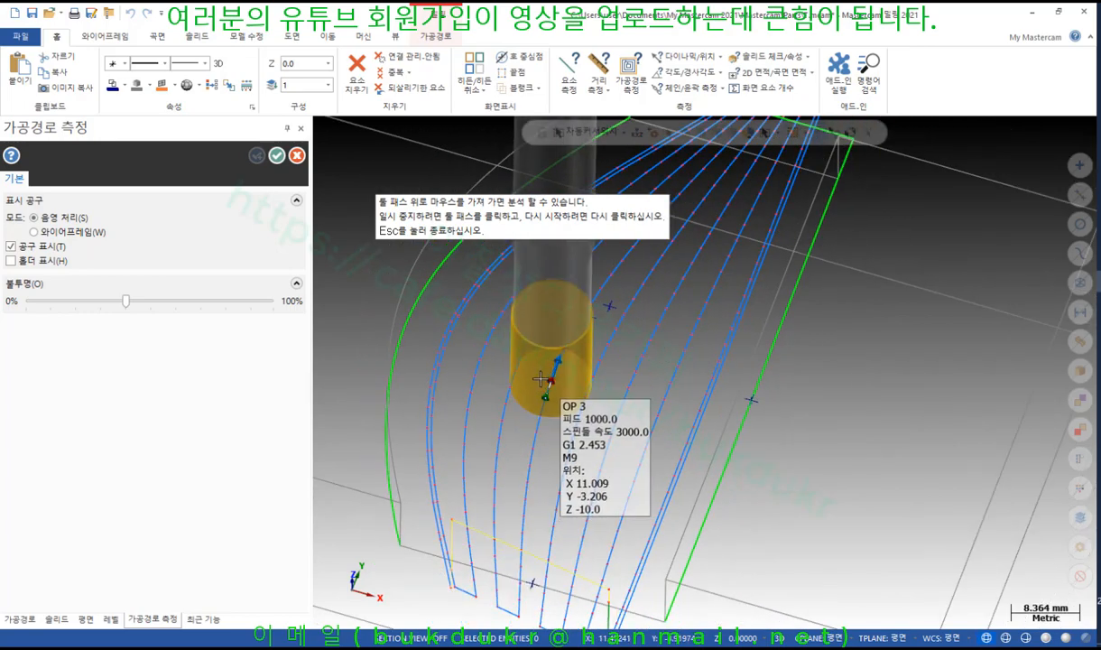
scroll(540, 372, "down", 1)
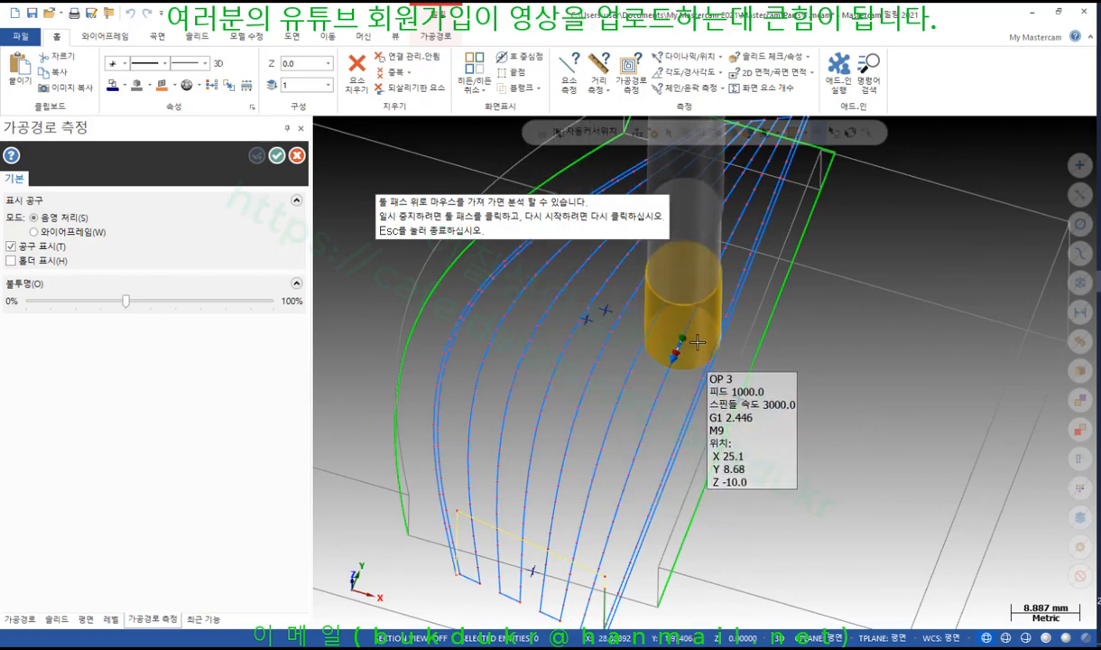
scroll(701, 372, "up", 2)
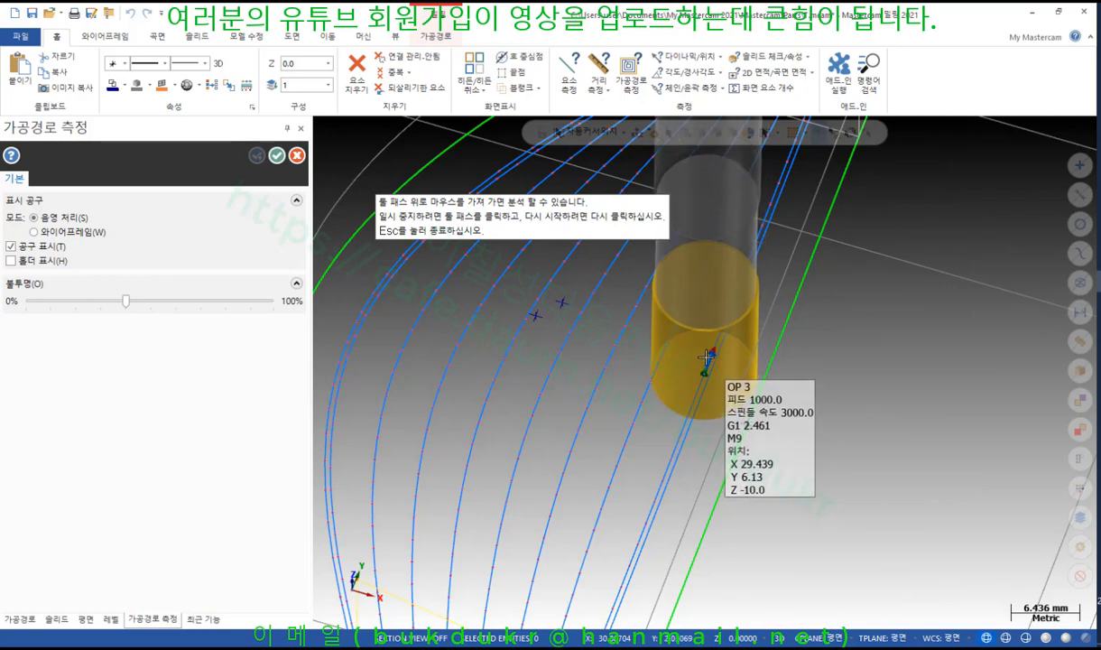
right_click(657, 358)
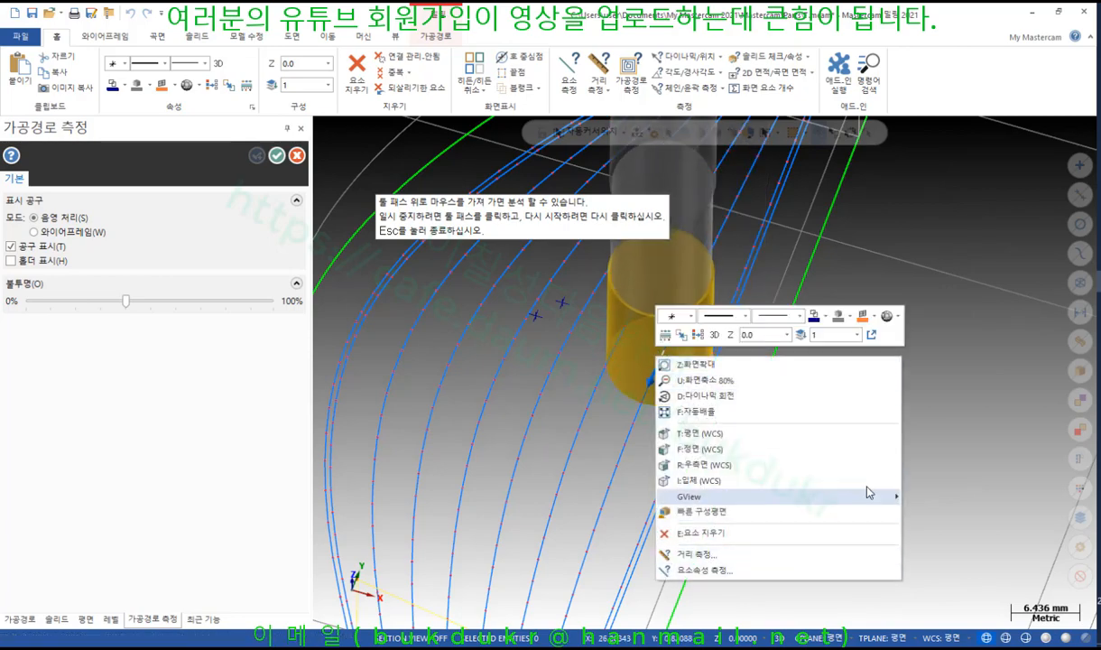
left_click(903, 396)
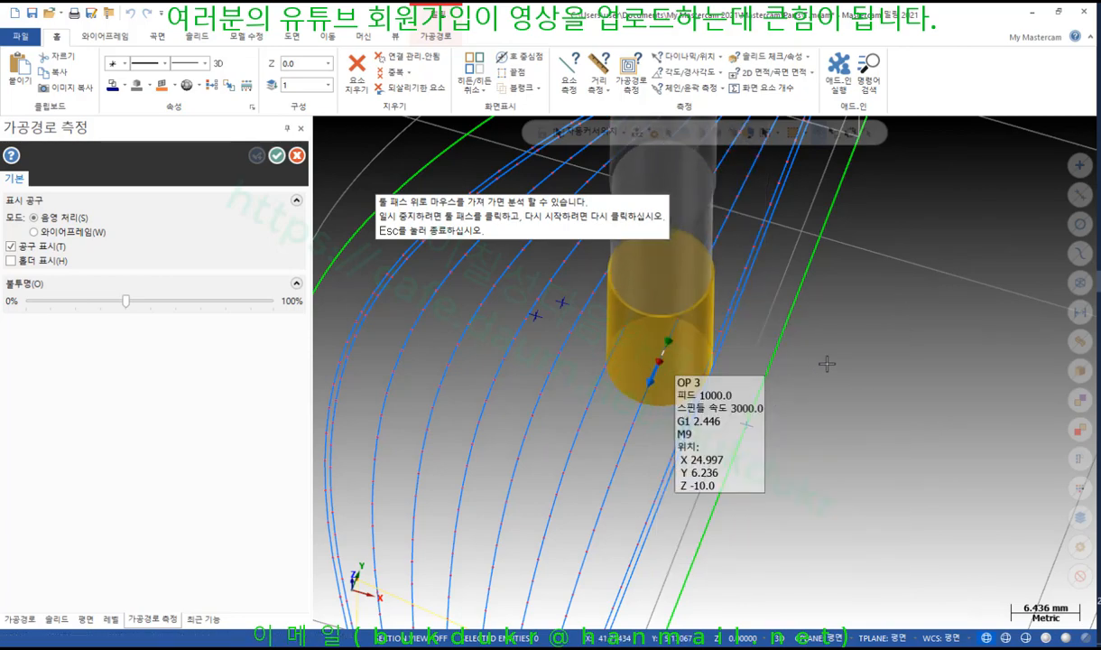
key("Escape")
scroll(718, 362, "down", 1)
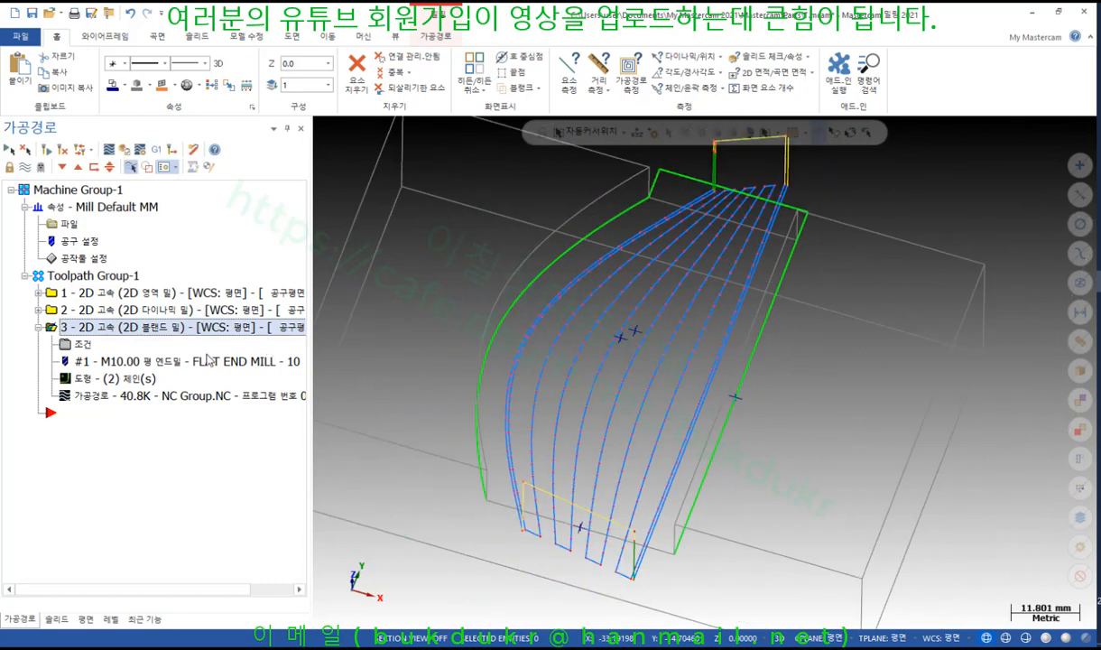
Review the blend mill's step Distance of 2.5 and accept the parameters
left_click(76, 346)
left_click(491, 234)
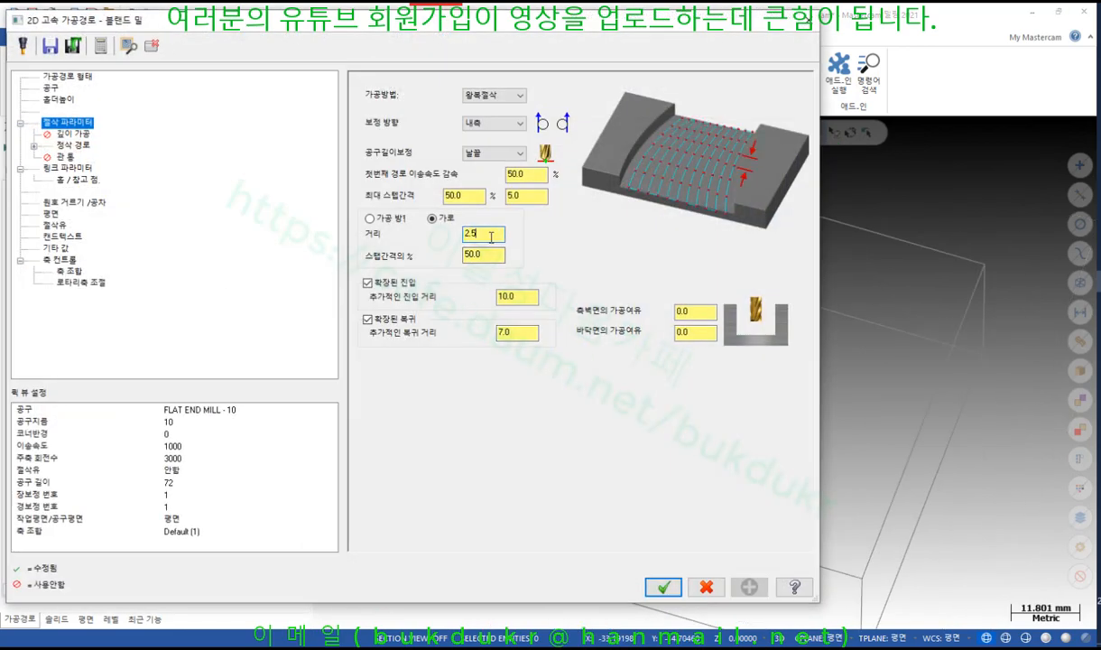
left_click_drag(491, 235, 409, 238)
left_click(663, 586)
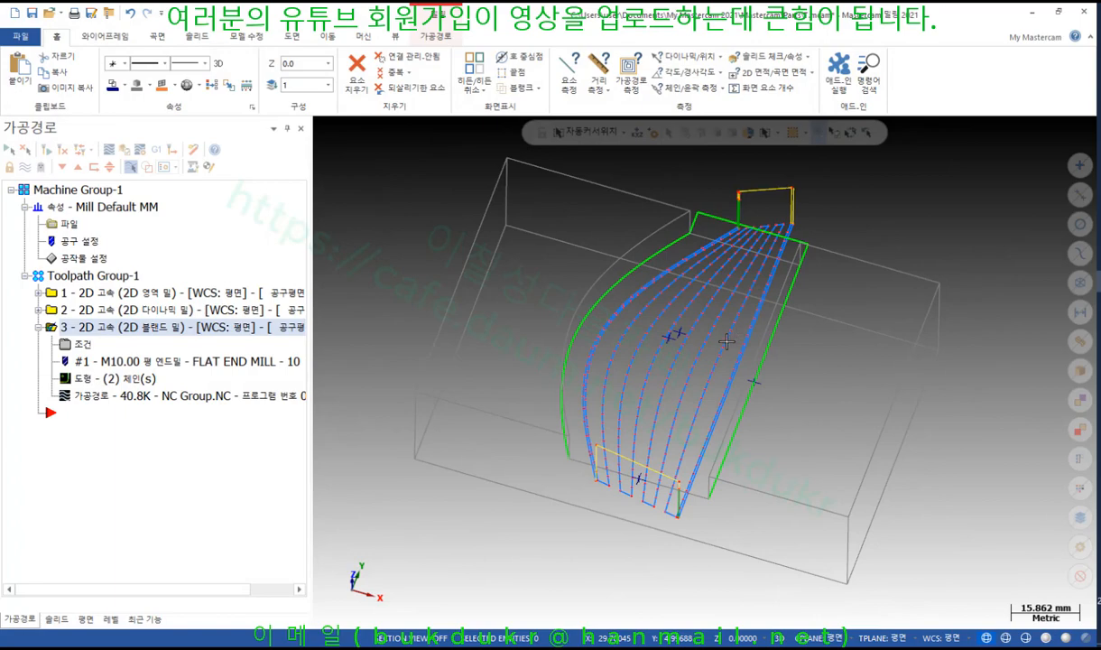
Measure the distance between two adjacent passes, getting 2.351 mm
scroll(726, 346, "up", 6)
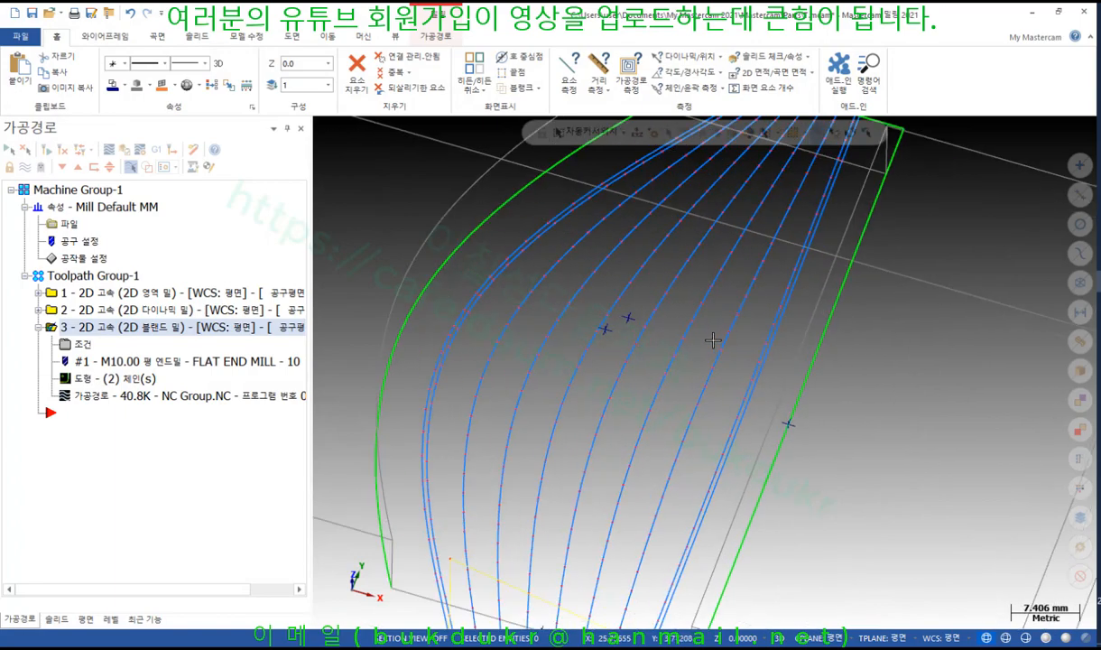
left_click(599, 73)
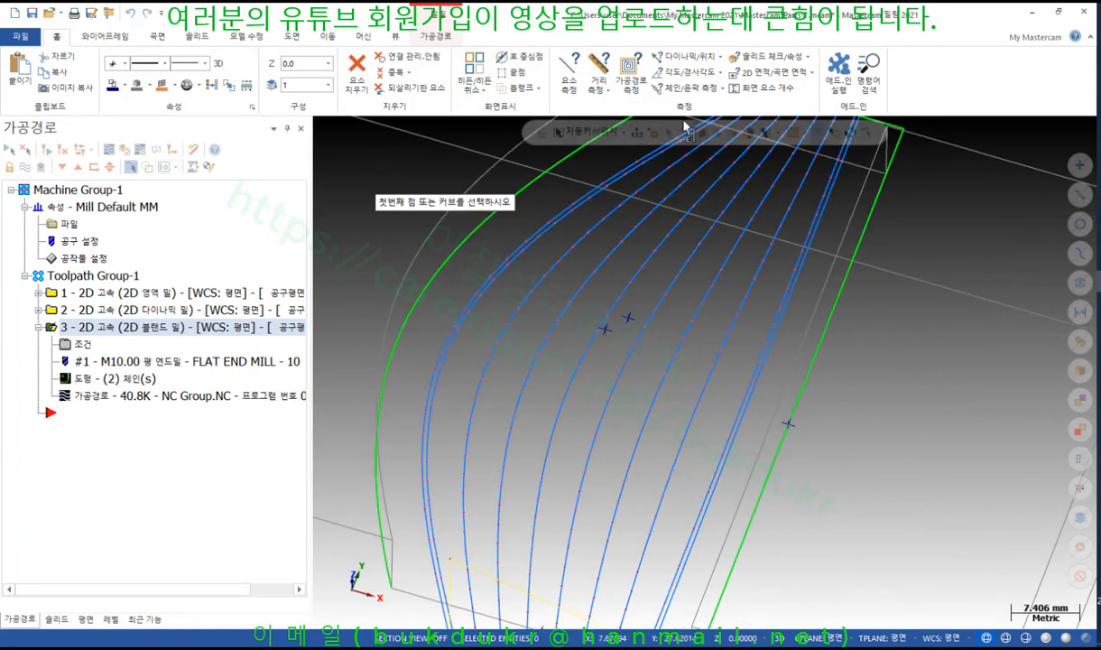
left_click(673, 358)
left_click(668, 375)
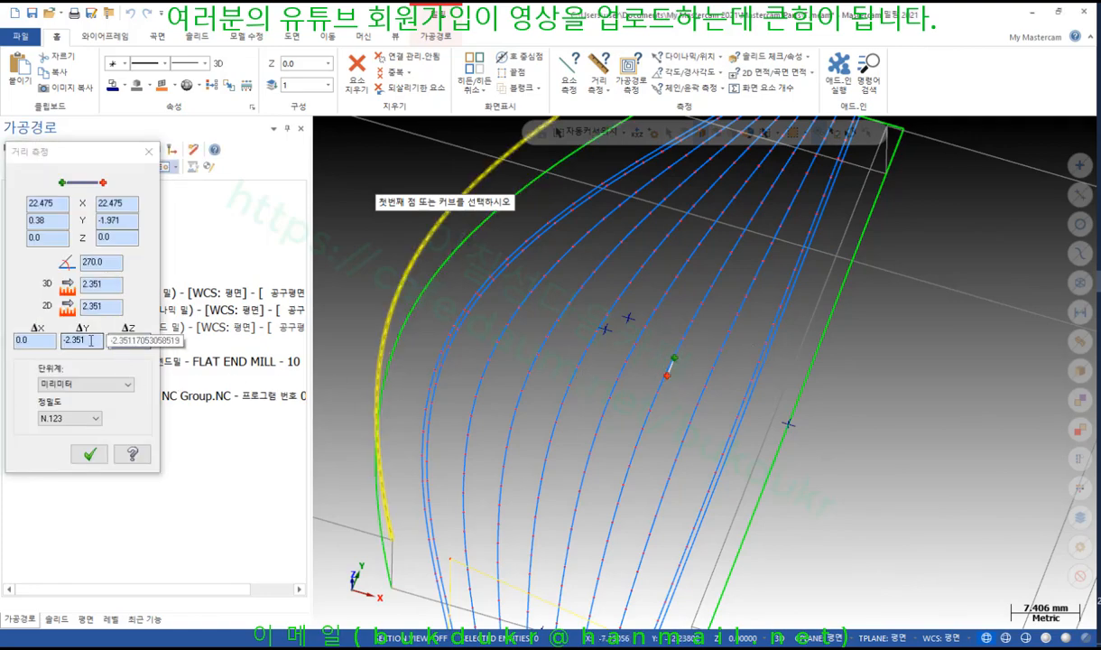
Close the 2.351 measurement and switch to the Top (WCS) view
left_click_drag(93, 341, 53, 353)
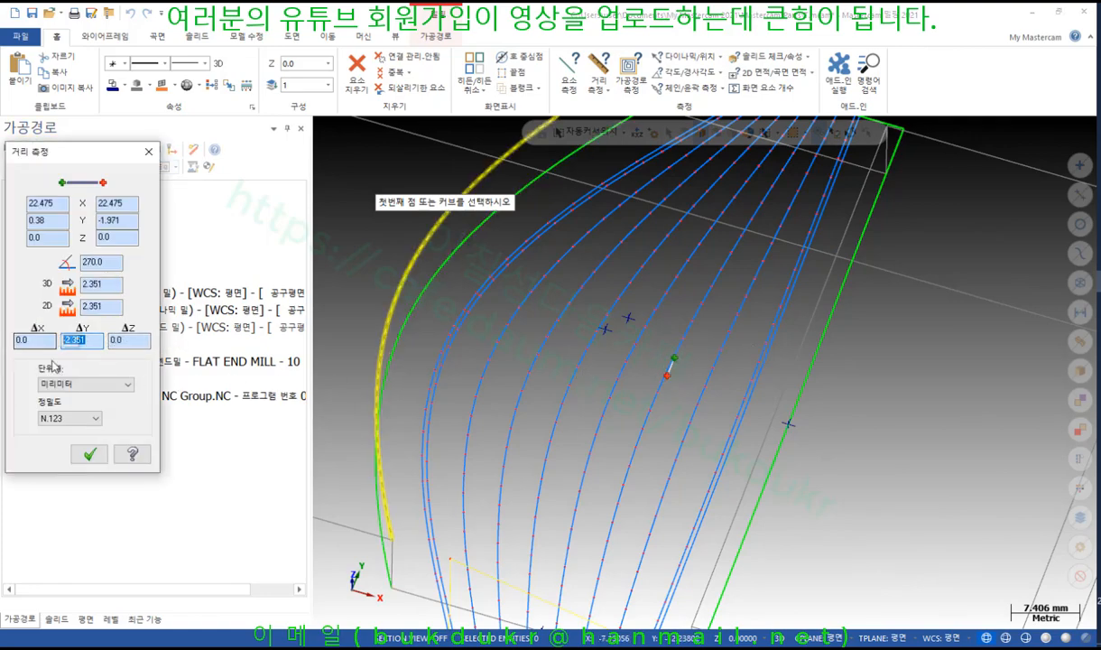
left_click(89, 454)
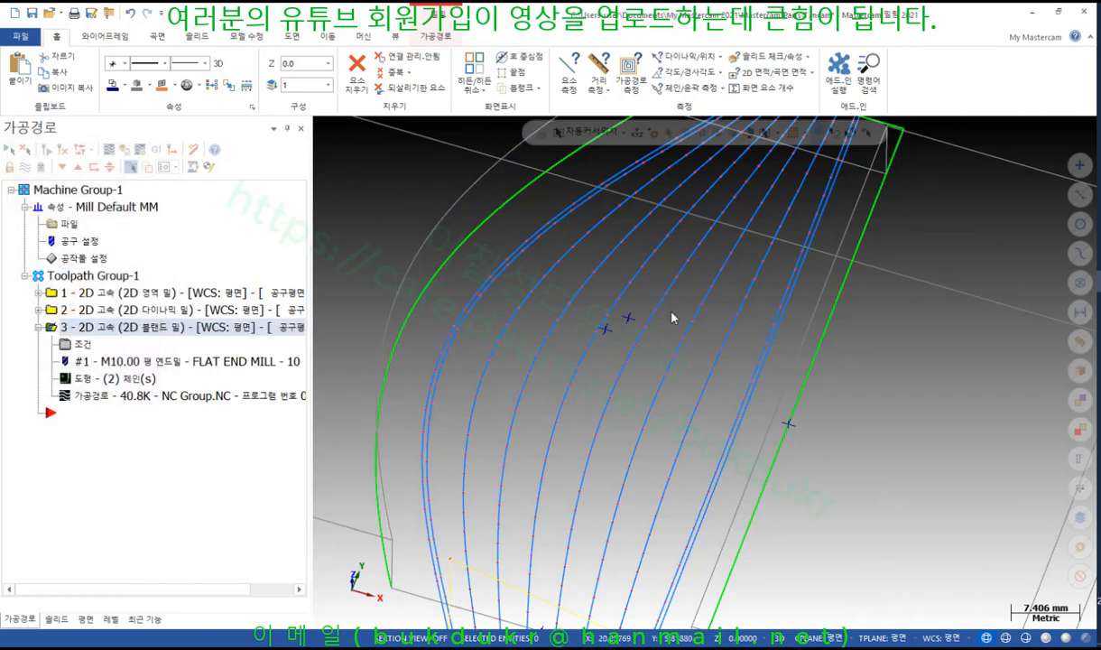
right_click(674, 266)
left_click(715, 388)
scroll(768, 409, "up", 5)
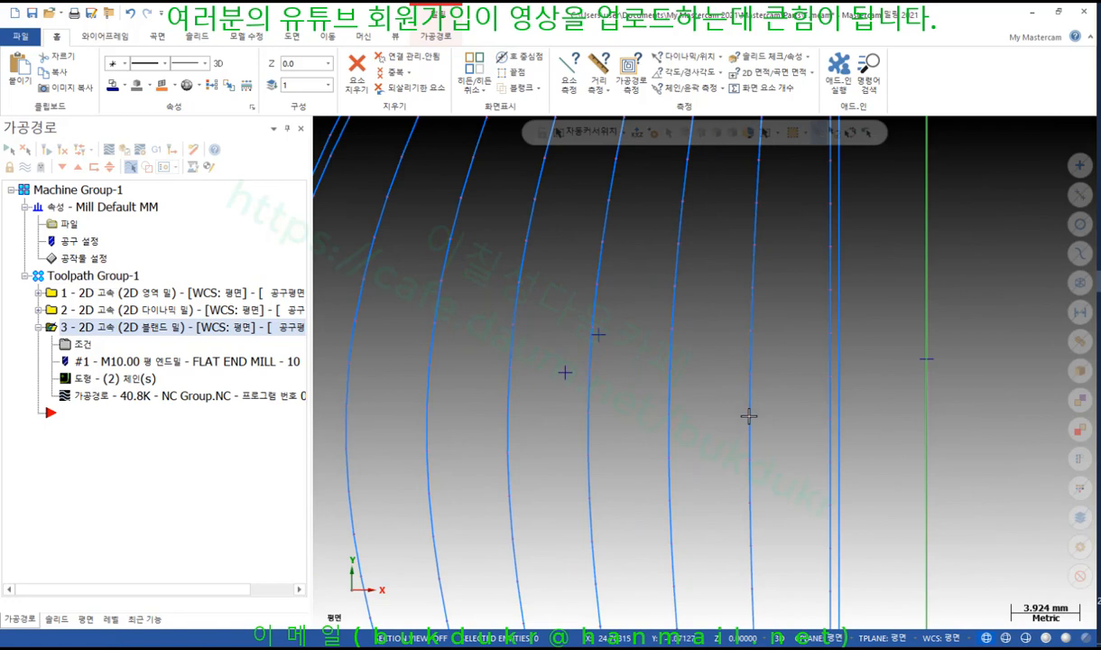
Measure adjacent passes from above at 2.452 mm, then tilt back to a 3D view
left_click(596, 73)
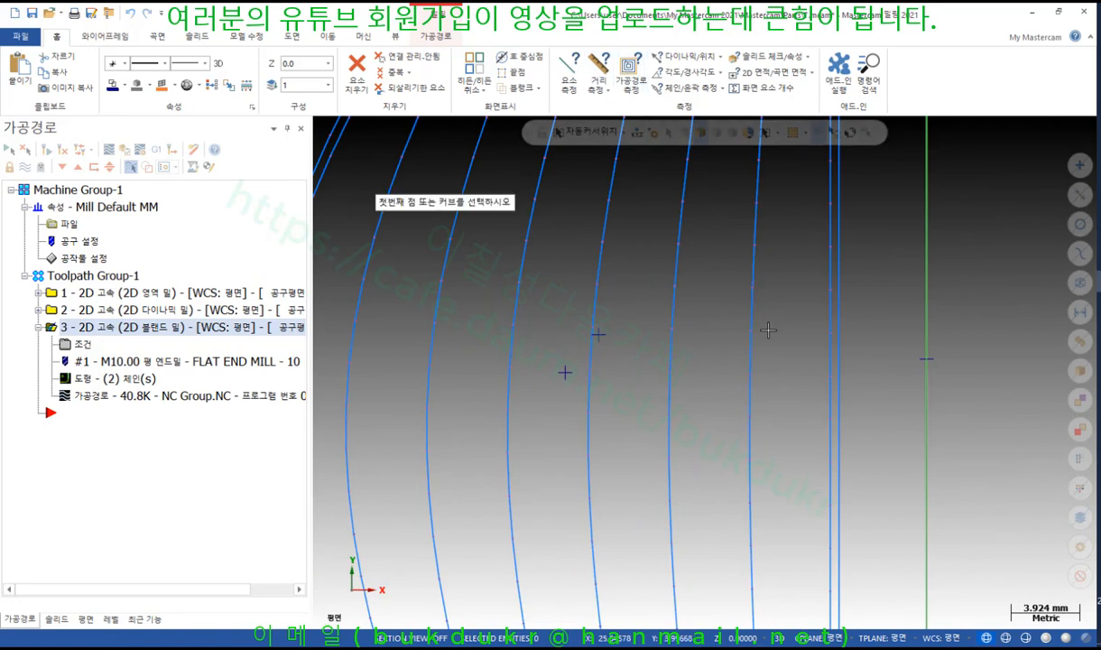
left_click(750, 373)
left_click(750, 417)
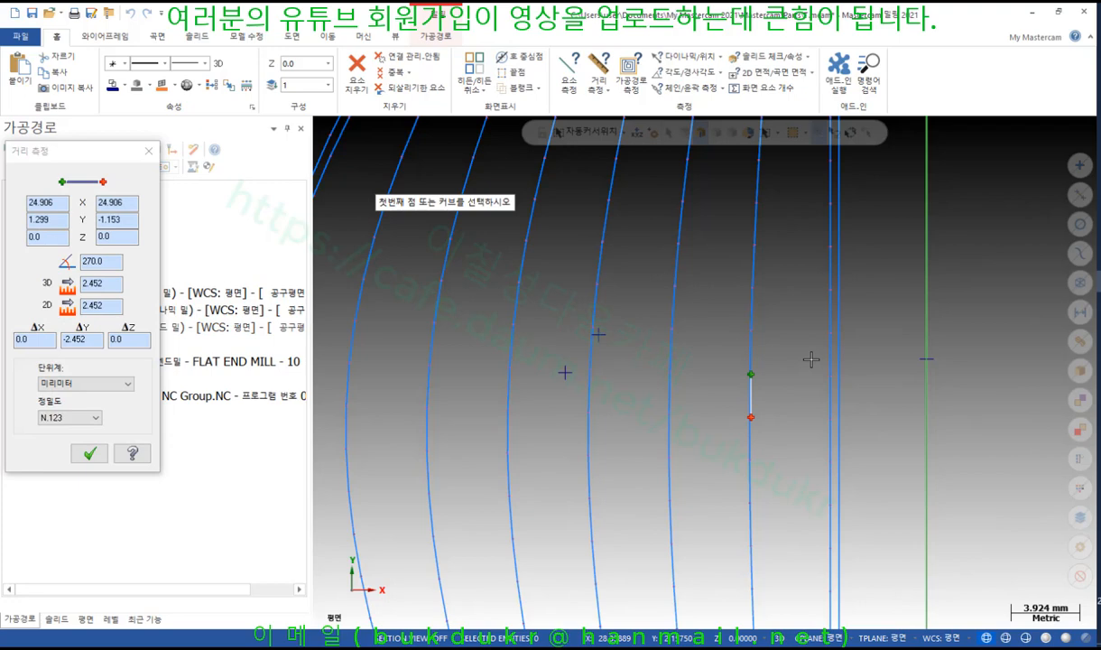
scroll(750, 352, "down", 4)
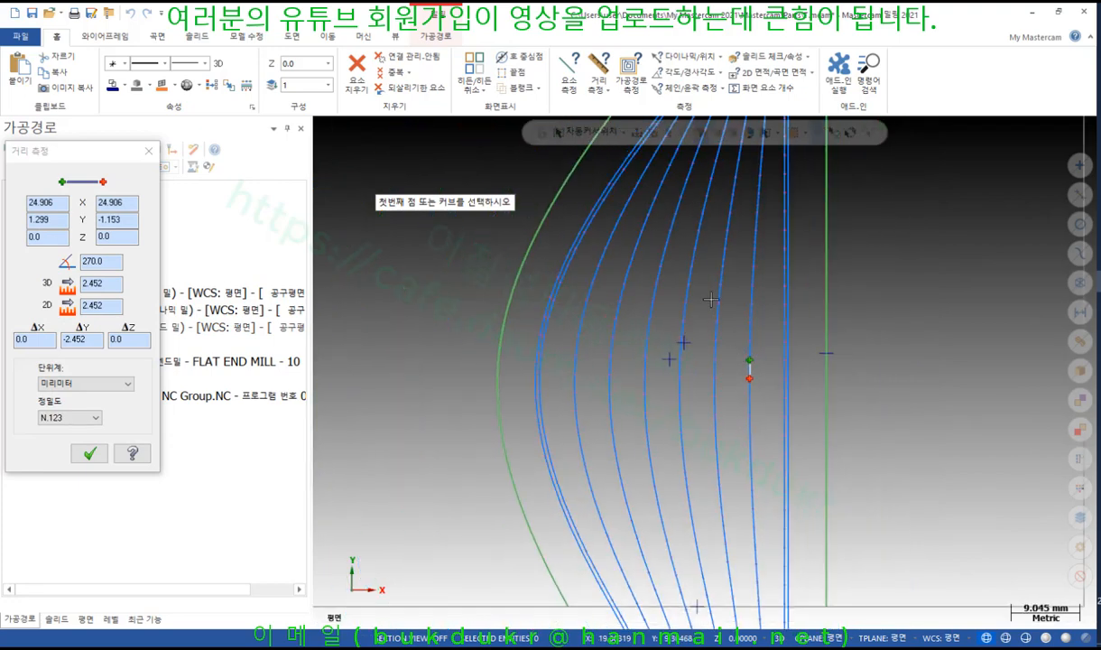
left_click(90, 451)
scroll(762, 331, "down", 1)
scroll(819, 347, "up", 2)
mouse_move(790, 336)
middle_mouse_down()
mouse_move(769, 292)
mouse_move(778, 296)
middle_mouse_up()
scroll(778, 296, "up", 1)
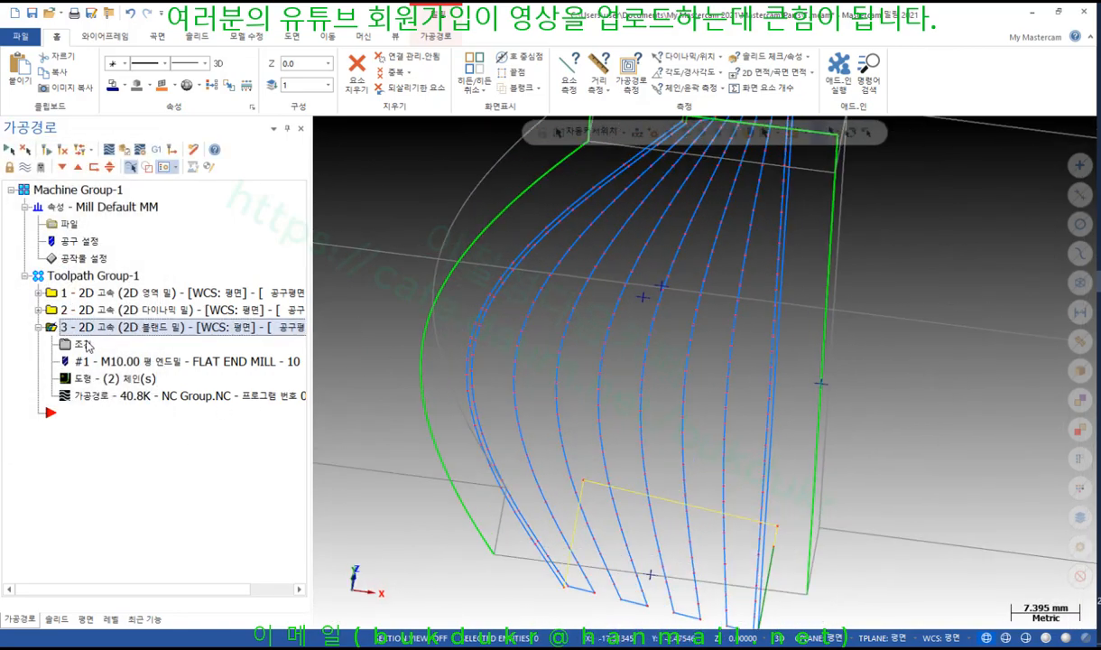
Post the blend operation to NC Group.NC, answering No to the partial NCI prompt
left_click(155, 149)
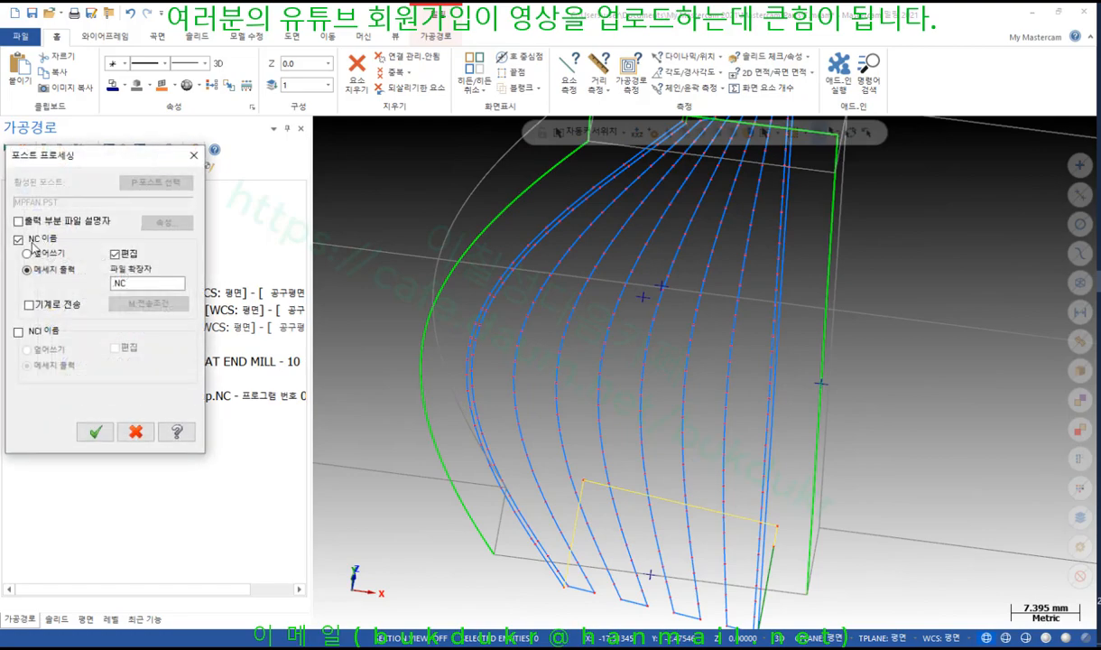
left_click(95, 431)
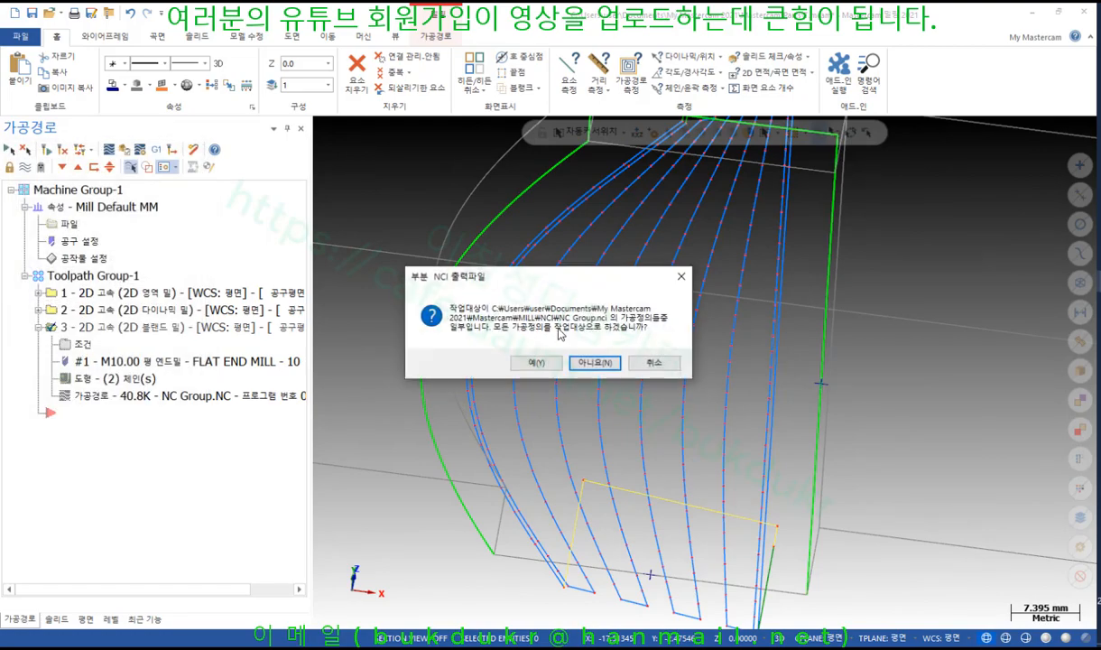
left_click(594, 362)
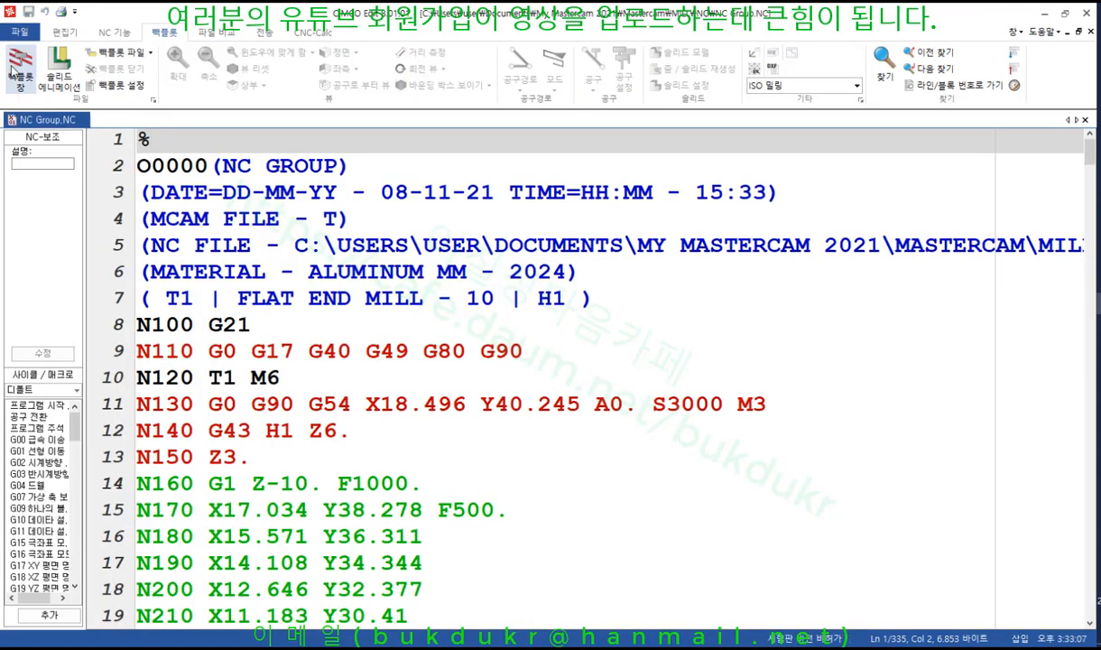
scroll(819, 397, "up", 3)
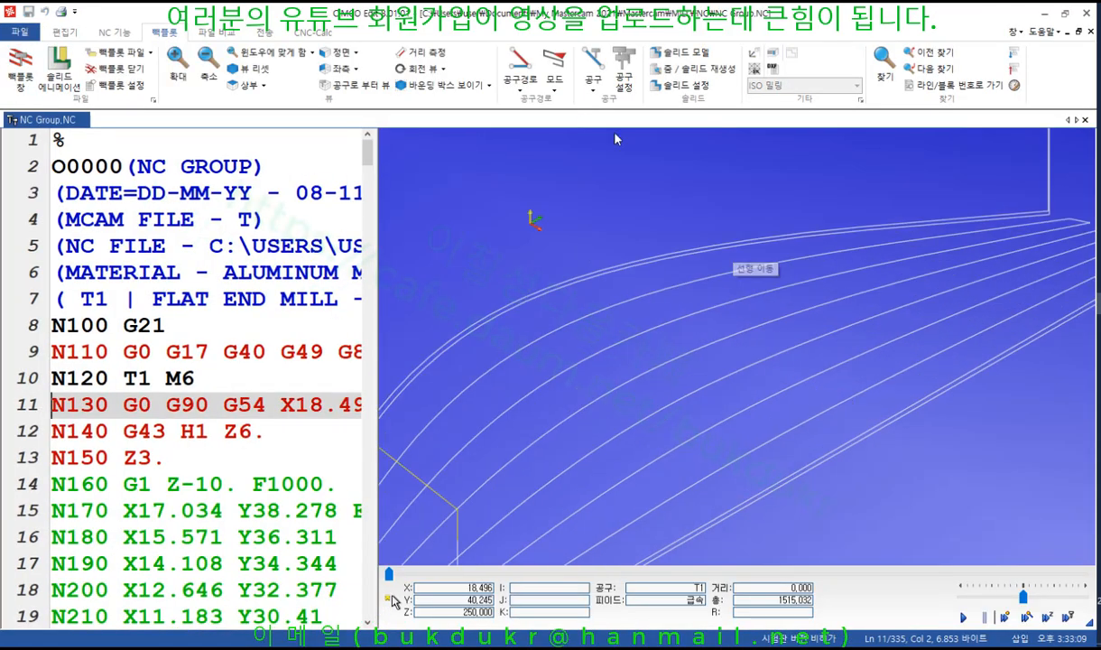
Turn on backplot Distance Measure and measure the gap between two adjacent passes, about 2.4
left_click(524, 88)
left_click(526, 95)
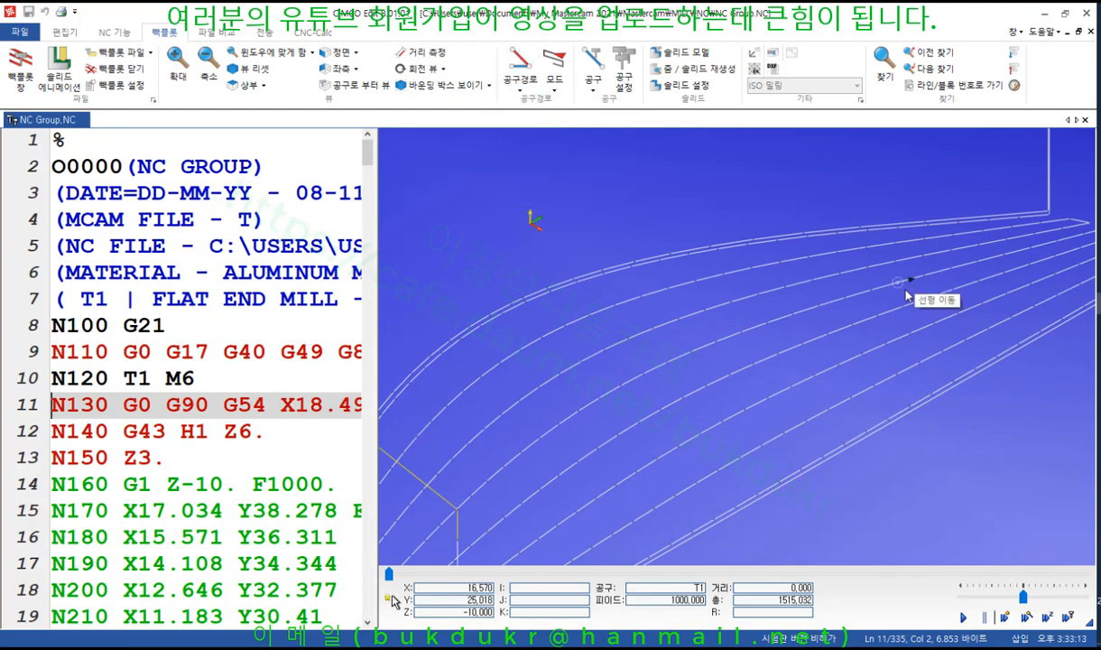
scroll(721, 298, "up", 4)
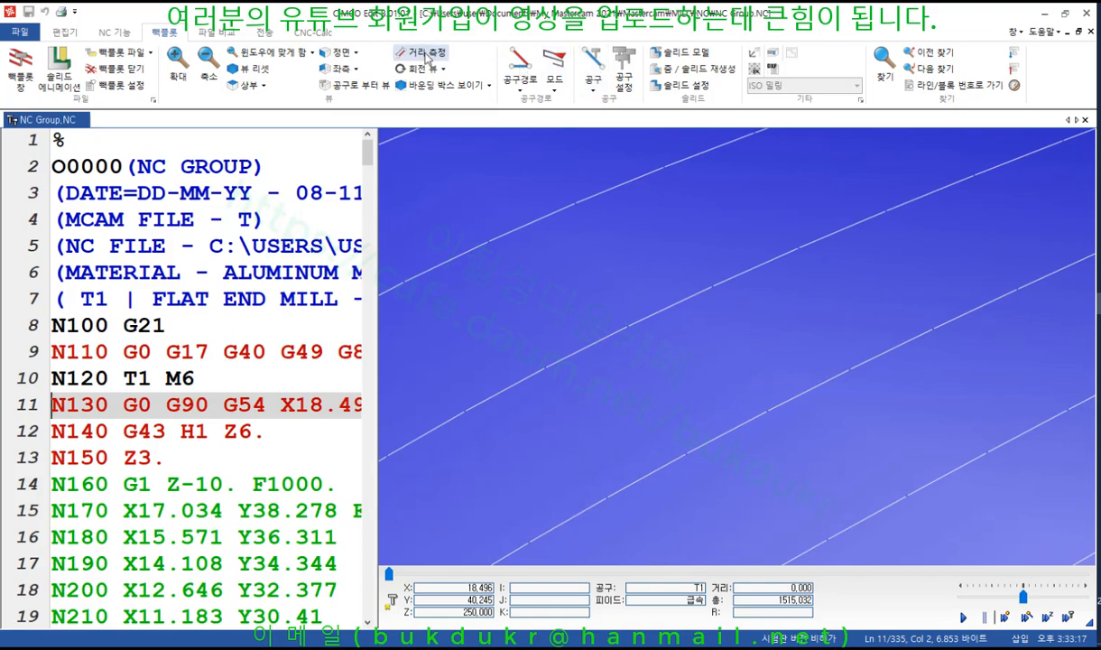
left_click(422, 52)
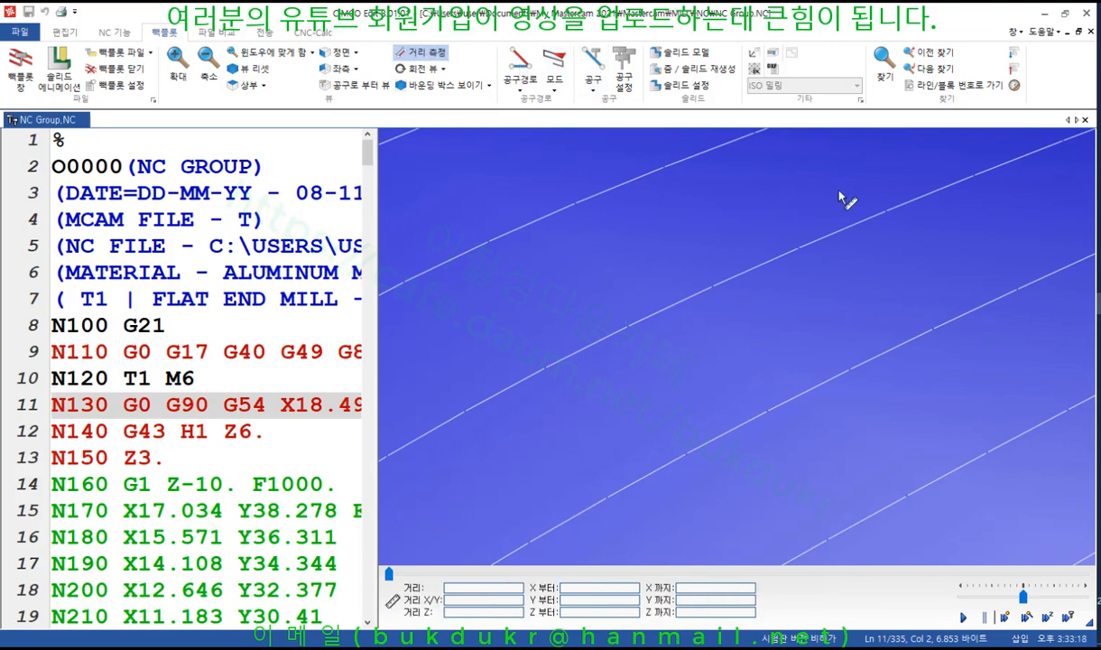
left_click(794, 249)
left_click(714, 287)
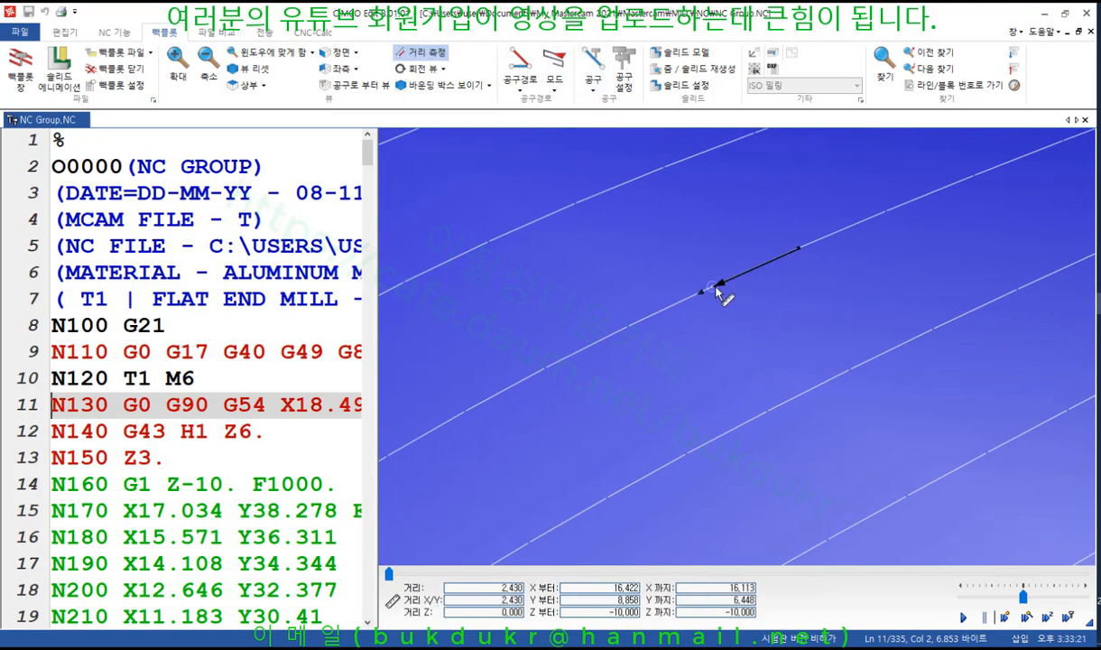
left_click(714, 287)
left_click(799, 252)
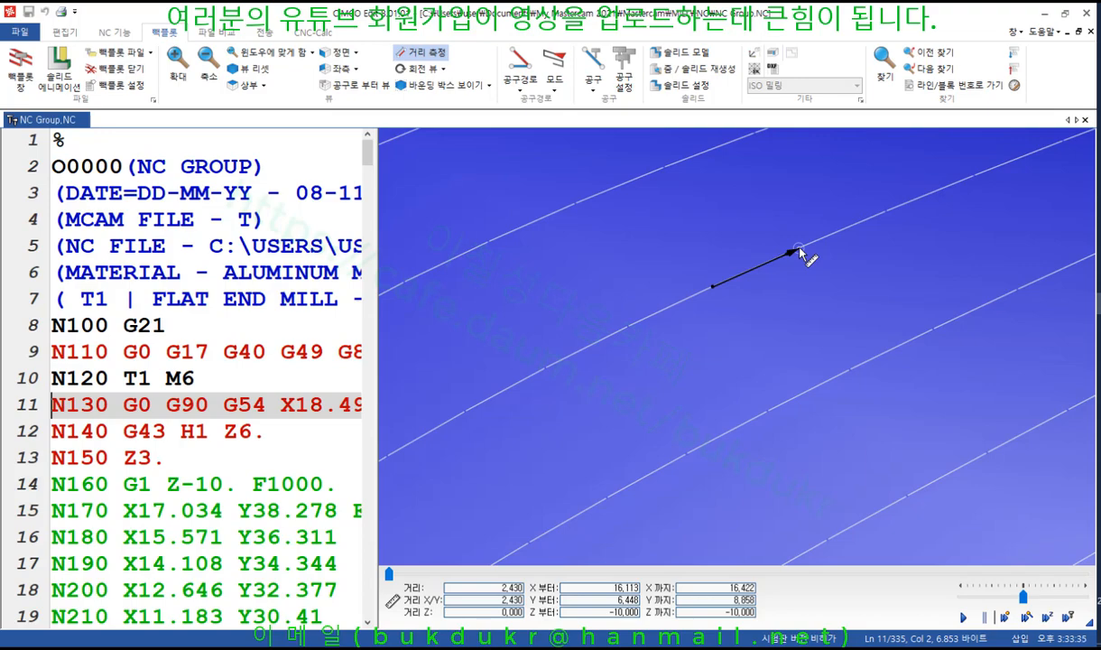
Measure several more pass-to-pass gaps and a longer span in the backplot
left_click_drag(799, 248, 573, 238)
left_click(712, 289)
scroll(759, 280, "down", 8)
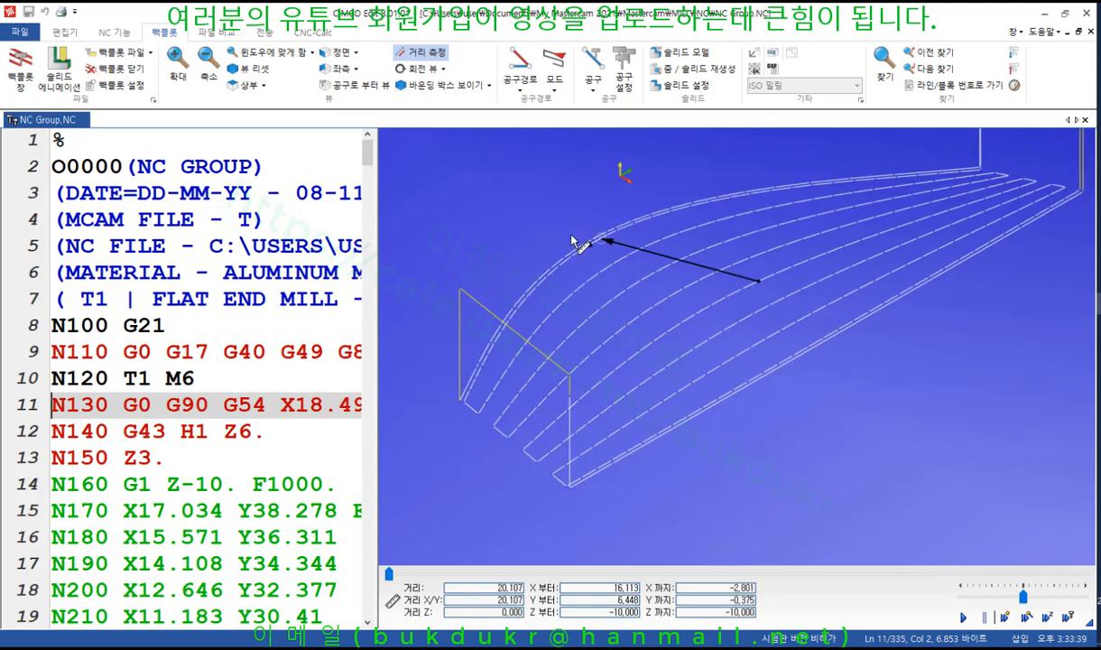
scroll(642, 238, "up", 8)
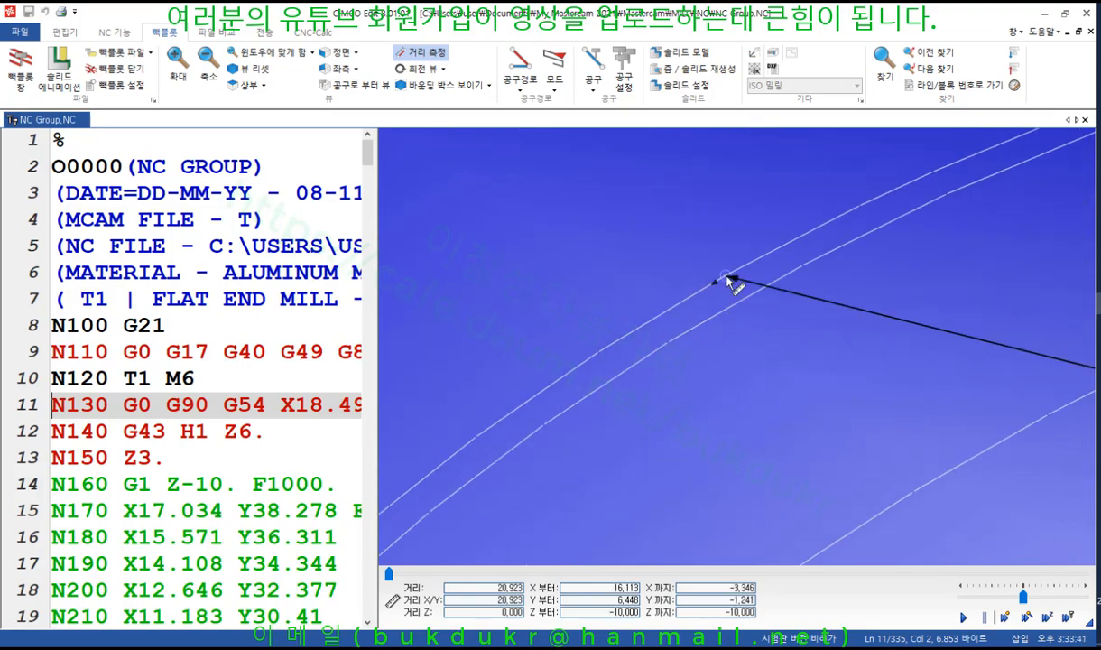
left_click_drag(725, 275, 597, 355)
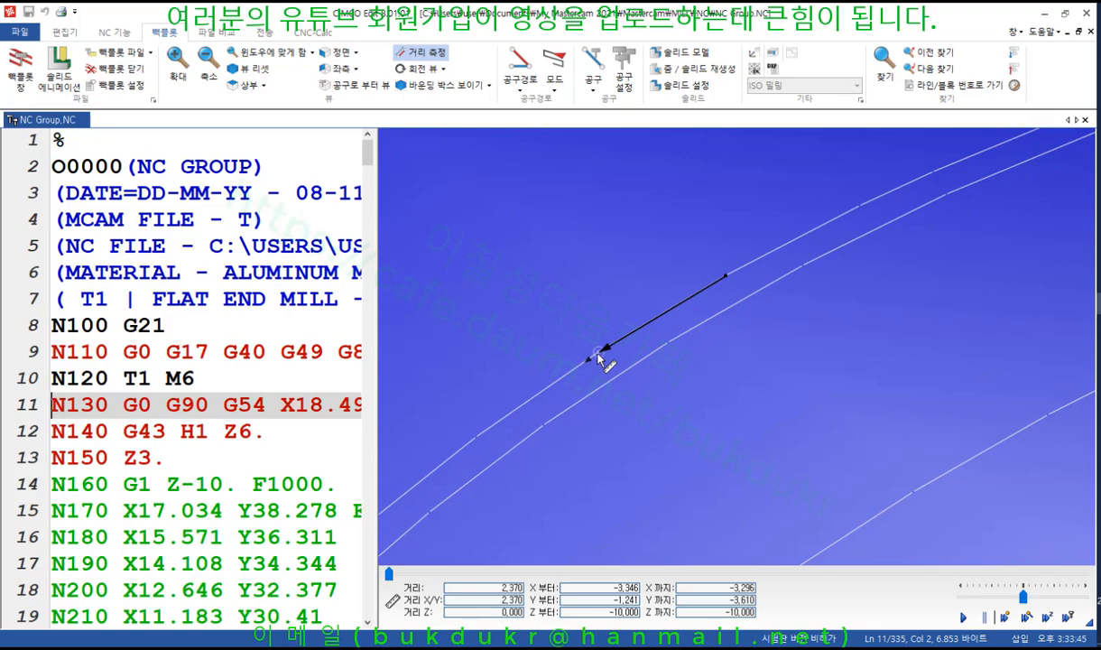
scroll(643, 240, "down", 8)
left_click_drag(677, 210, 713, 294)
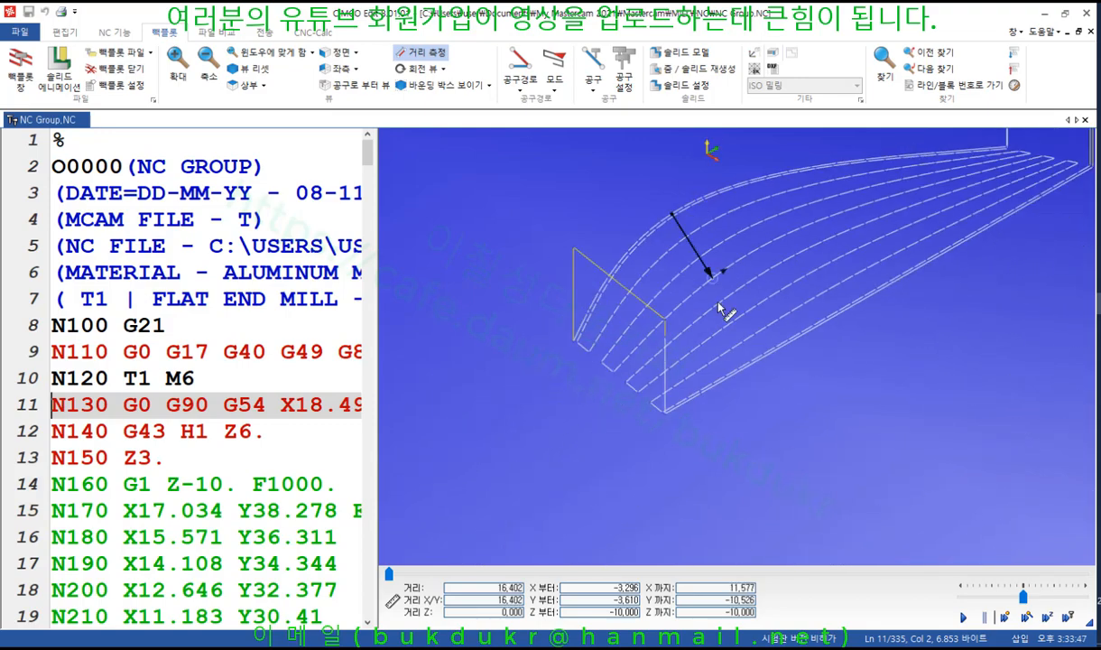
scroll(708, 385, "up", 5)
scroll(709, 382, "up", 3)
left_click_drag(699, 334, 758, 304)
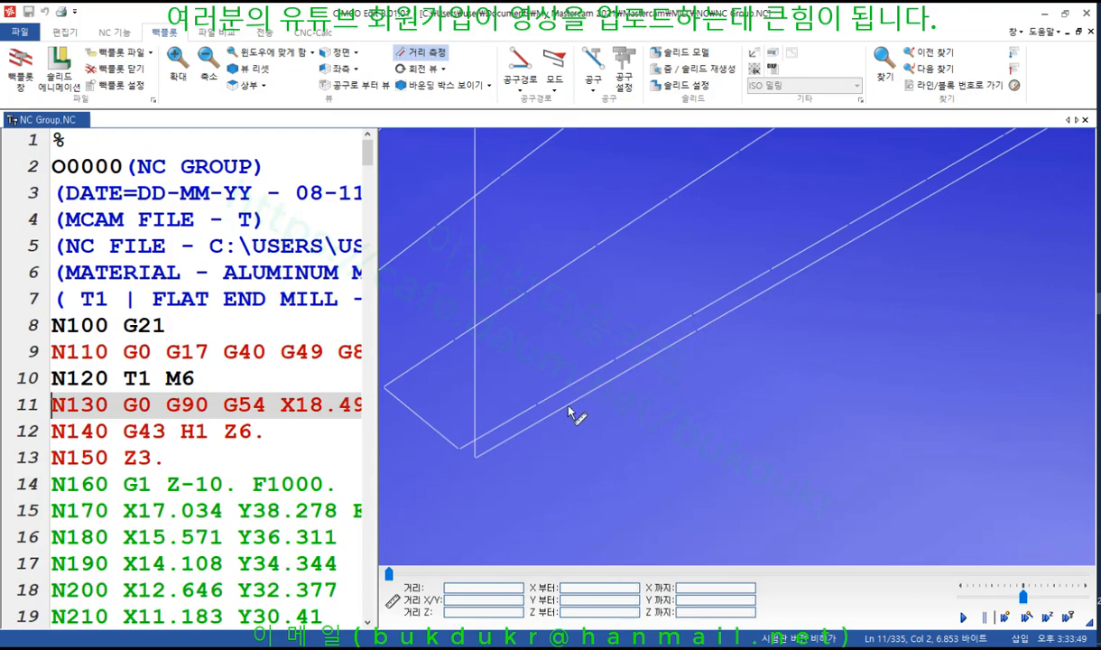
Measure the 7.0 extension at the pass end and the full span, then turn Distance Measure off
left_click_drag(697, 330, 480, 457)
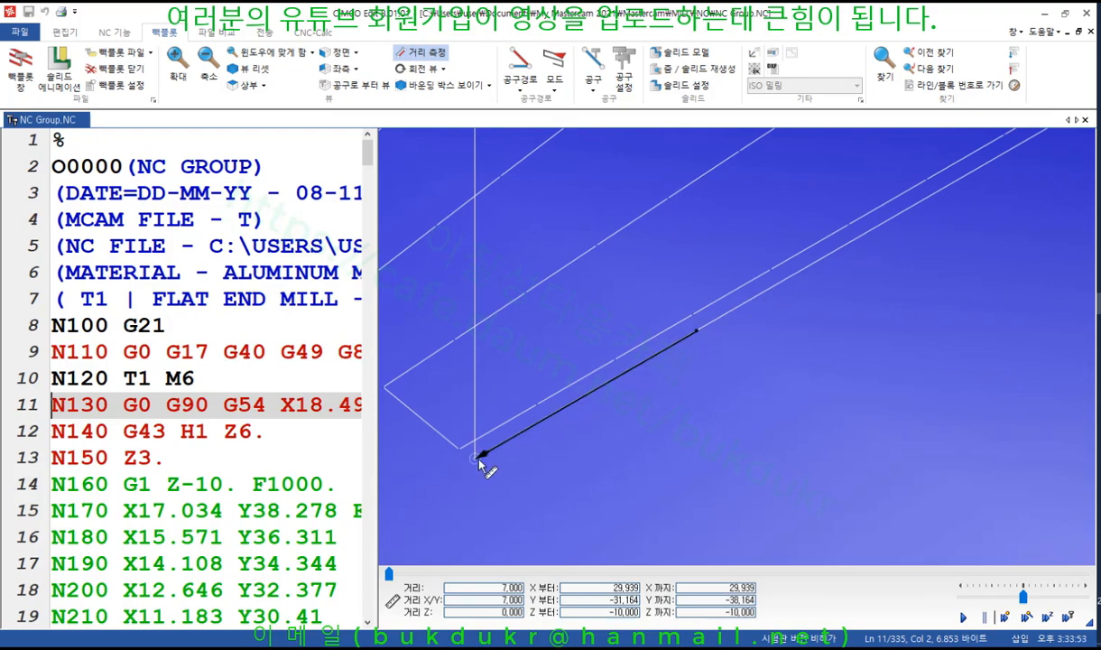
left_click_drag(703, 307, 770, 270)
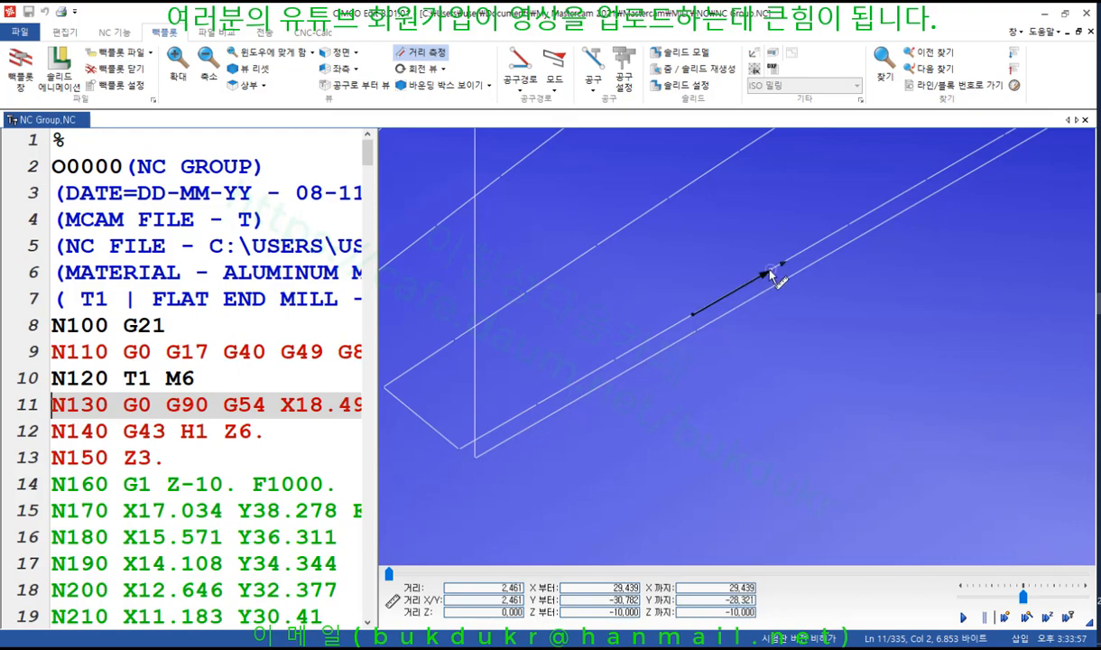
scroll(730, 469, "down", 3)
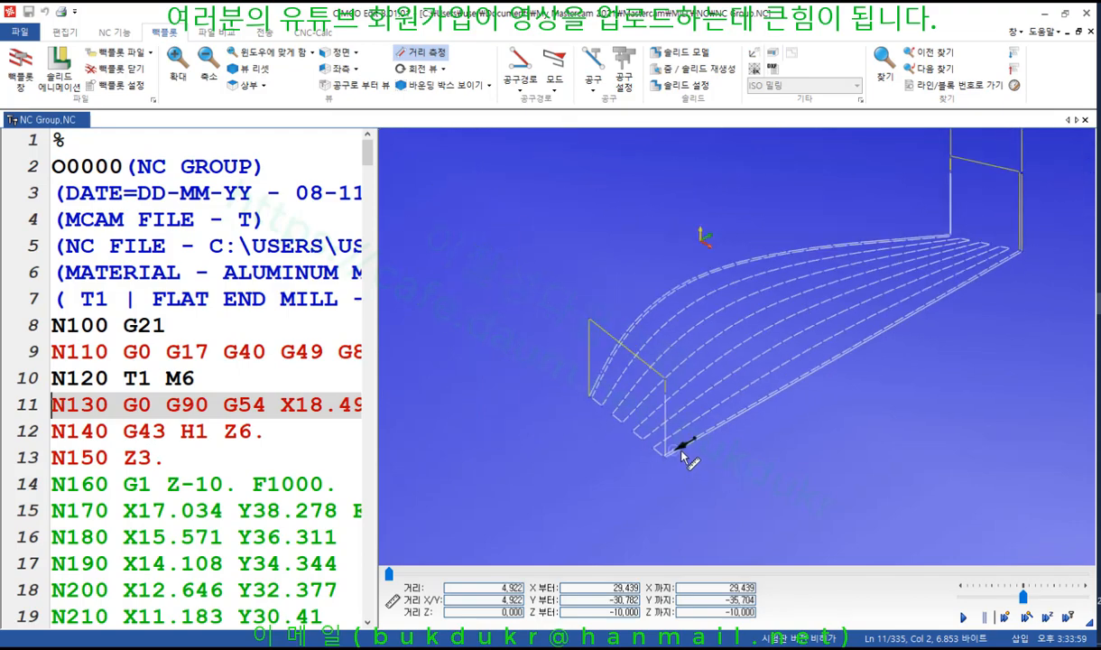
left_click_drag(694, 438, 820, 277)
scroll(853, 281, "up", 4)
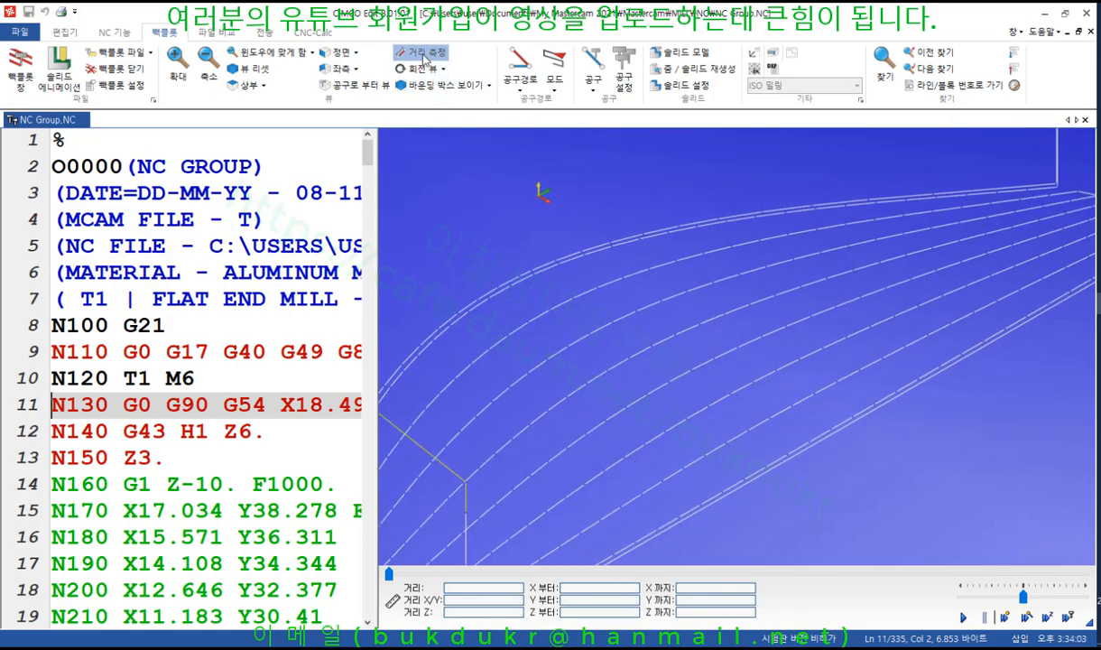
left_click(422, 52)
scroll(832, 154, "down", 4)
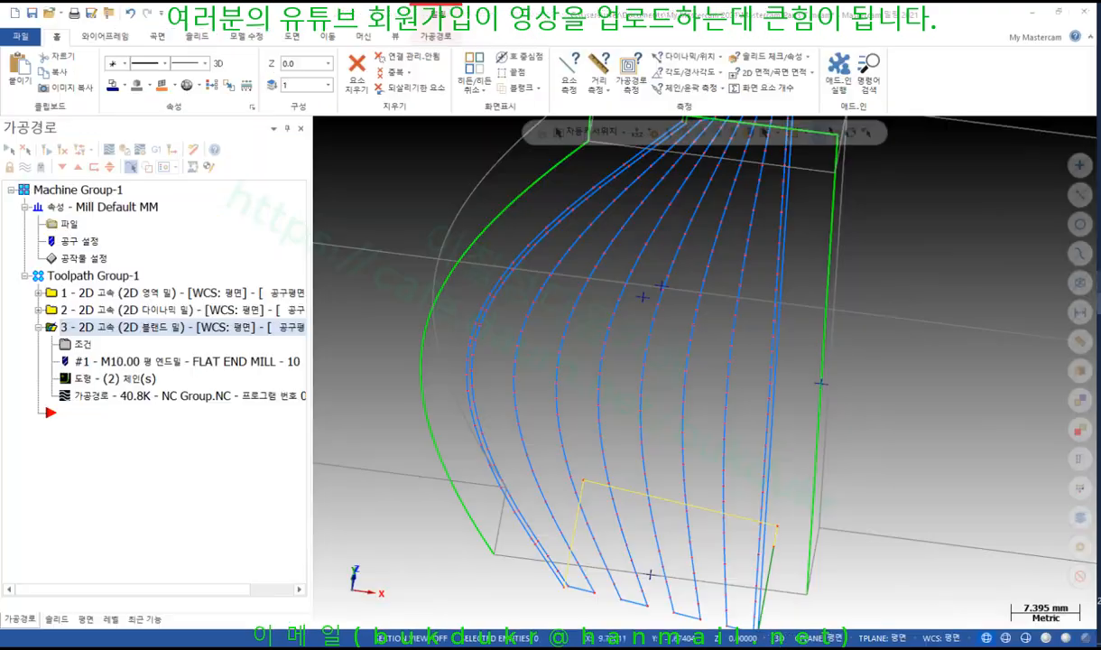
Open operation 3's parameters, annotate 거리 2.5, stepover 50.0% and maximum stepover 5.0, then clear the marks
left_click(84, 345)
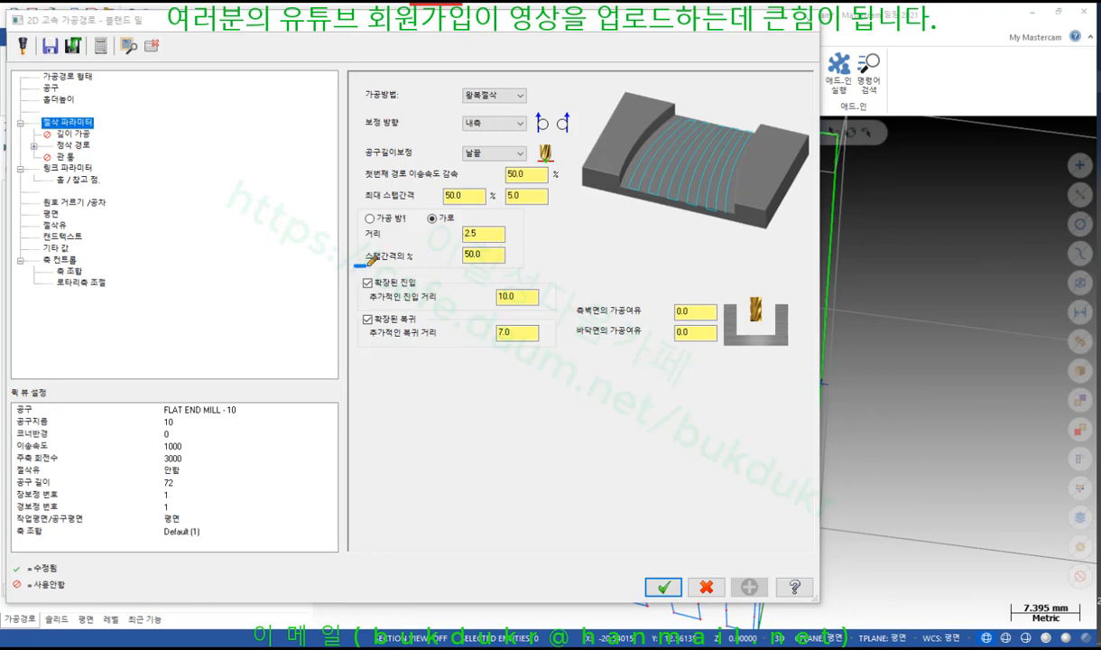
mouse_move(365, 264)
left_mouse_down()
mouse_move(494, 264)
mouse_move(515, 230)
mouse_move(388, 220)
mouse_move(354, 246)
mouse_move(416, 246)
mouse_move(372, 249)
left_mouse_up()
left_click_drag(648, 179, 630, 210)
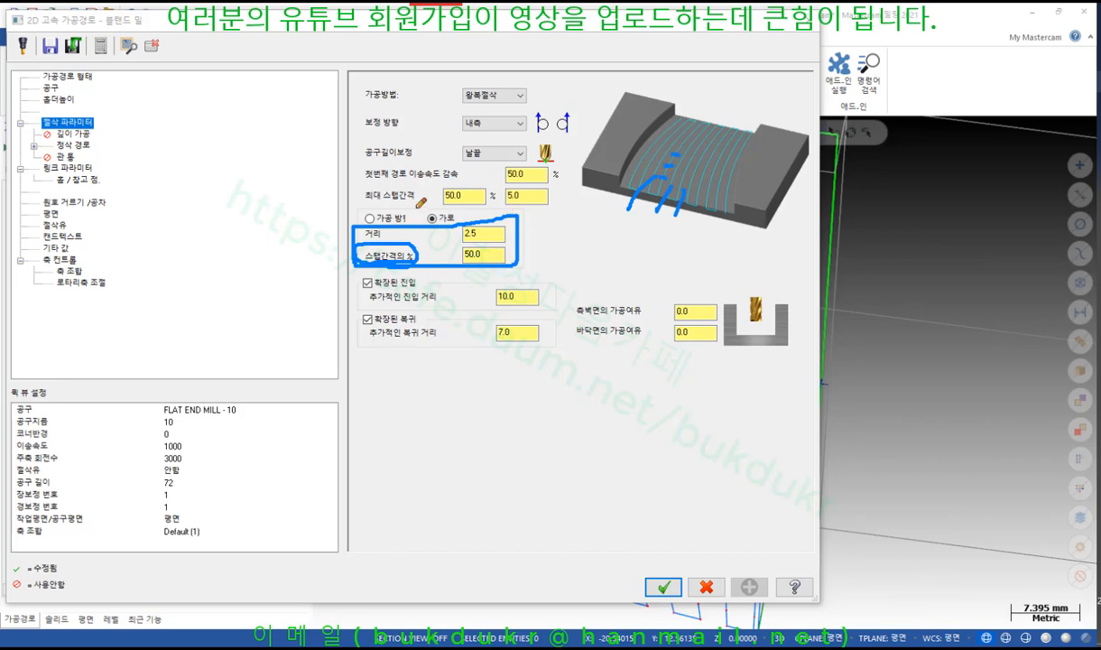
mouse_move(420, 202)
left_mouse_down()
mouse_move(538, 186)
mouse_move(461, 169)
mouse_move(429, 200)
left_mouse_up()
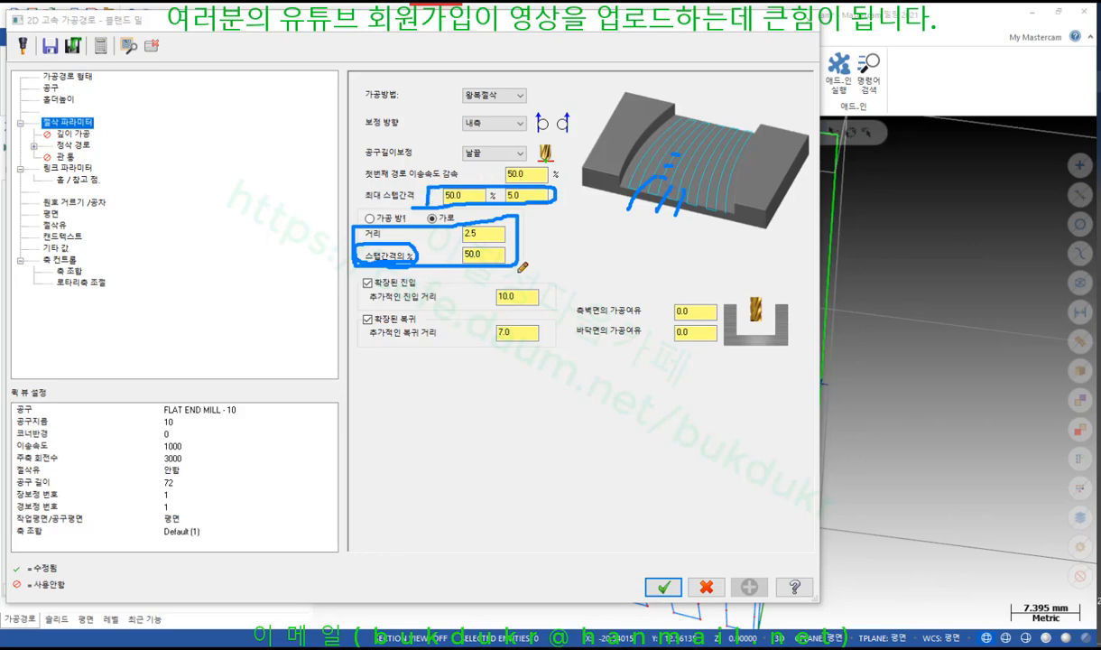
mouse_move(522, 267)
left_mouse_down()
mouse_move(446, 249)
mouse_move(480, 243)
mouse_move(446, 226)
mouse_move(507, 217)
mouse_move(449, 220)
left_mouse_up()
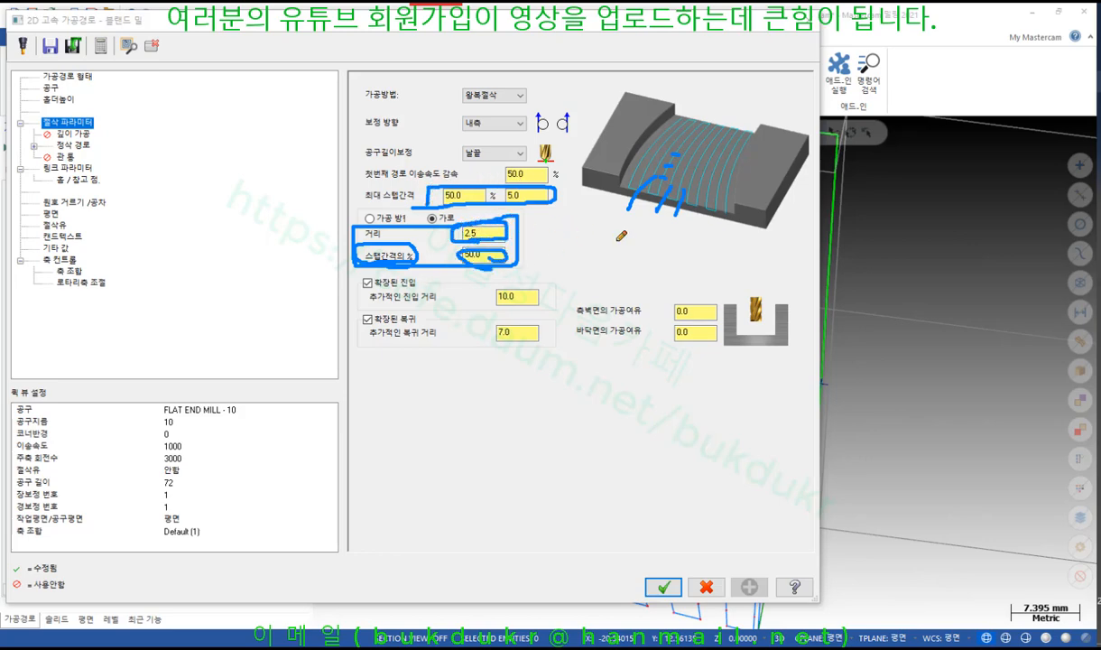
right_click(647, 225)
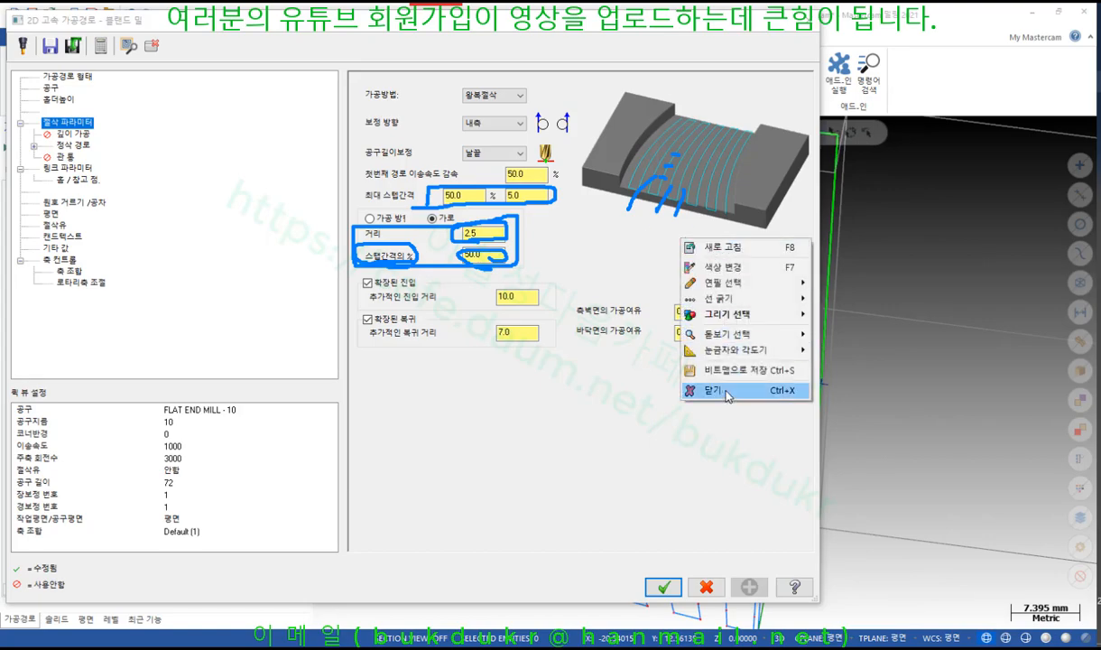
left_click(695, 377)
In the textbook PDF, read pages 574–575 on distance and extended entry/exit
key("alt+Tab")
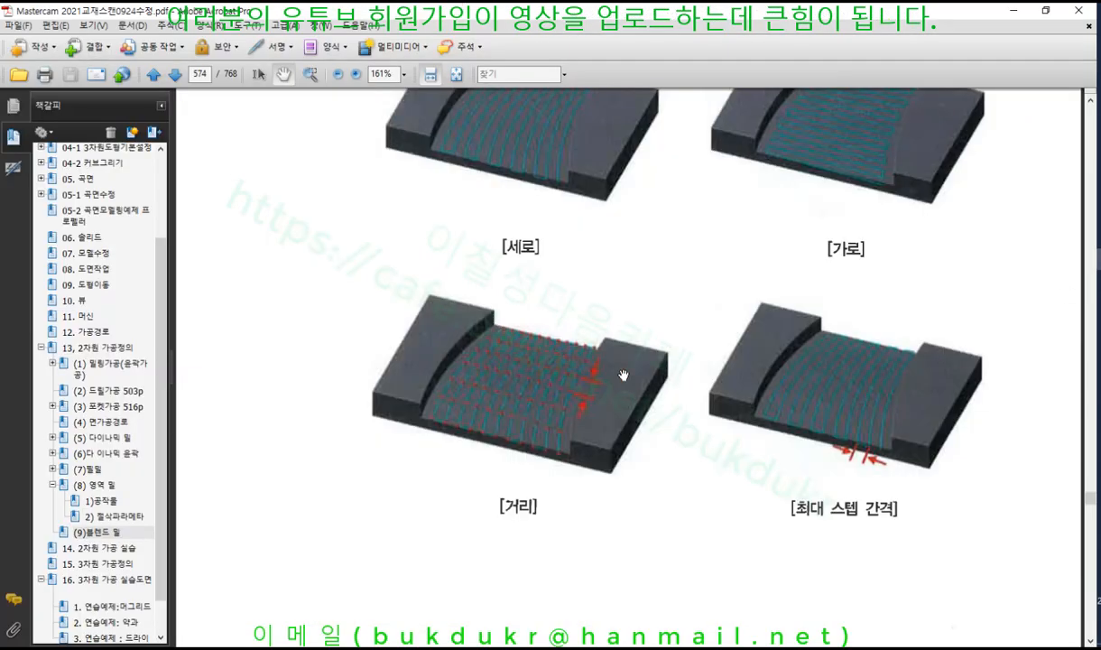
scroll(660, 366, "down", 2)
scroll(891, 382, "down", 10)
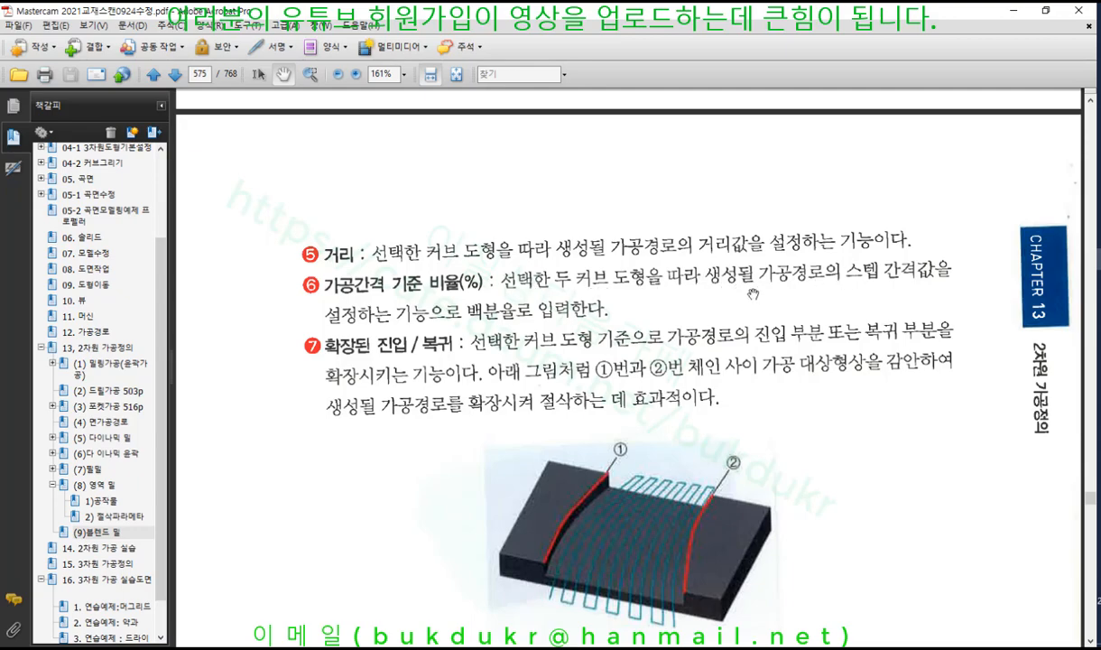
scroll(718, 280, "down", 2)
scroll(433, 271, "down", 3)
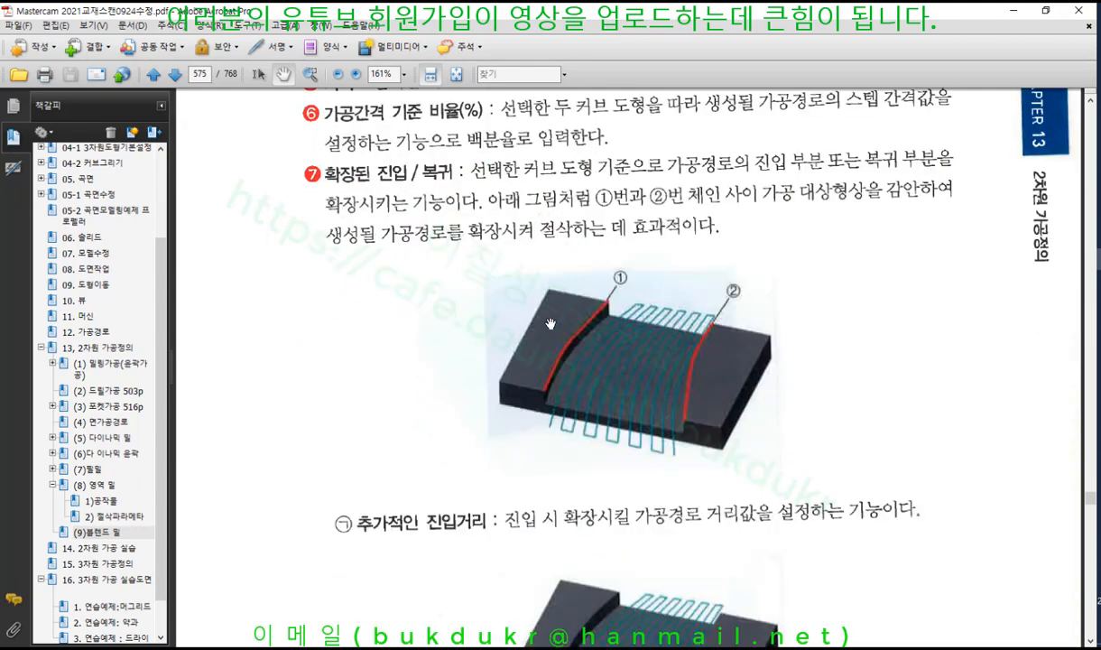
scroll(441, 192, "down", 1)
scroll(441, 191, "down", 5)
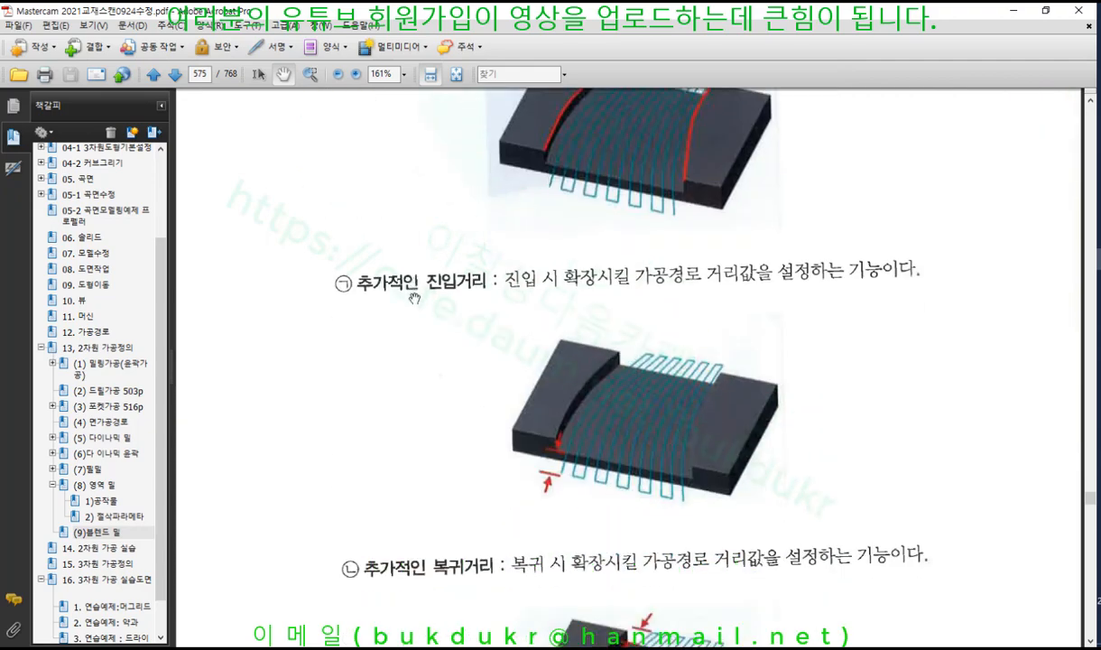
scroll(456, 249, "down", 3)
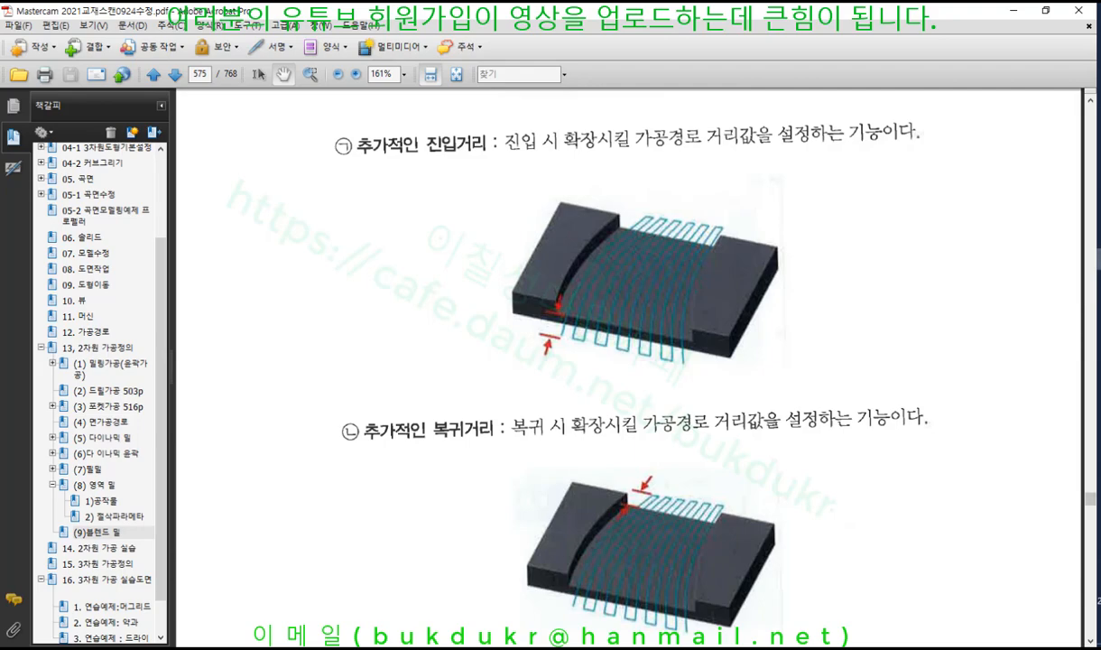
scroll(581, 245, "up", 8)
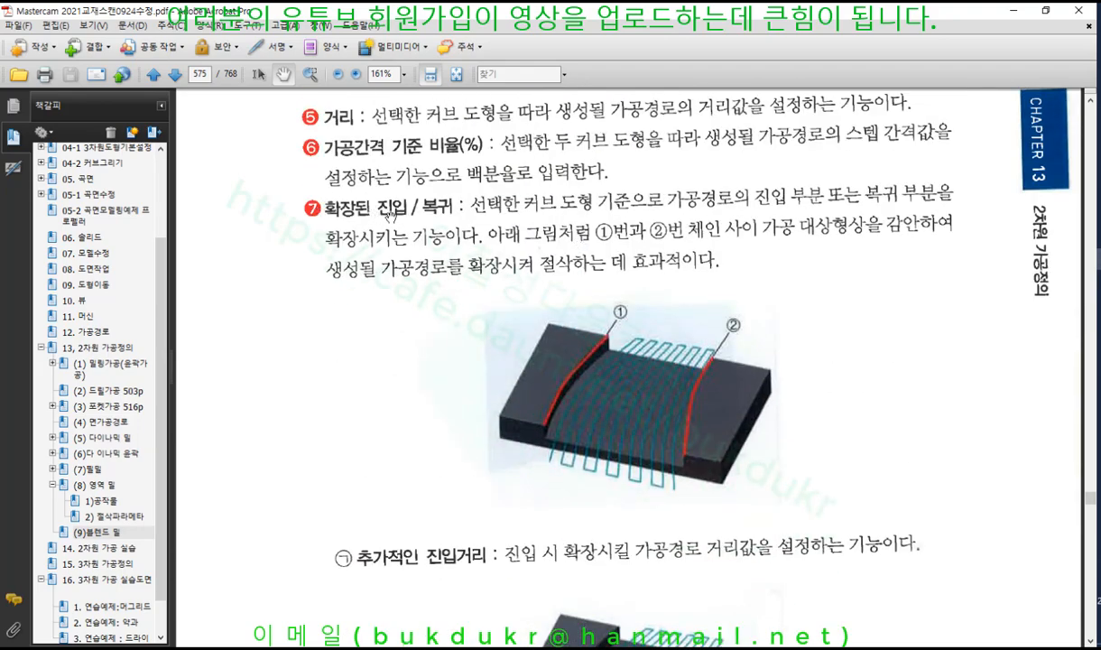
scroll(439, 203, "down", 8)
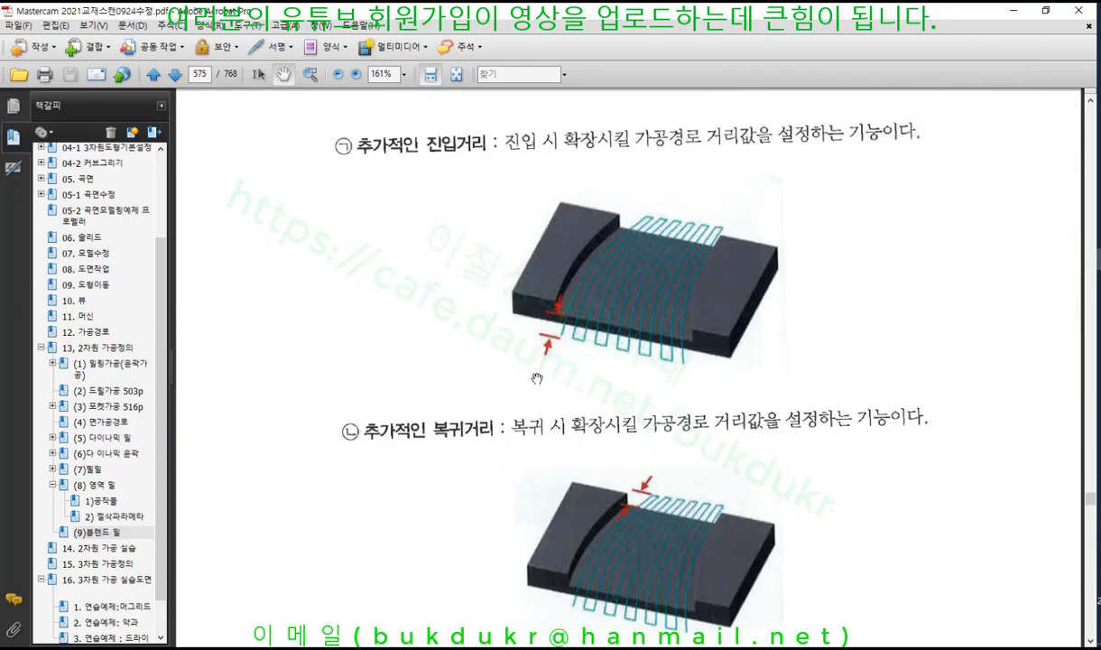
scroll(400, 275, "down", 8)
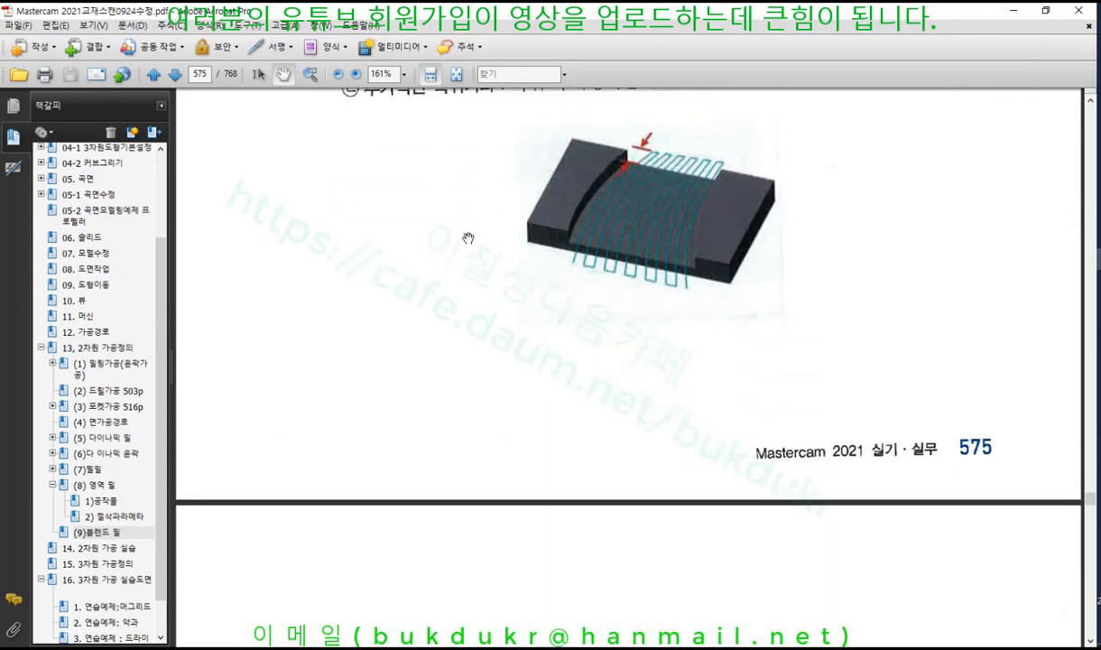
Jump to the (9) 블렌드 밀 bookmark and scroll to the page 572 cutting-parameter illustrations
scroll(587, 297, "up", 10)
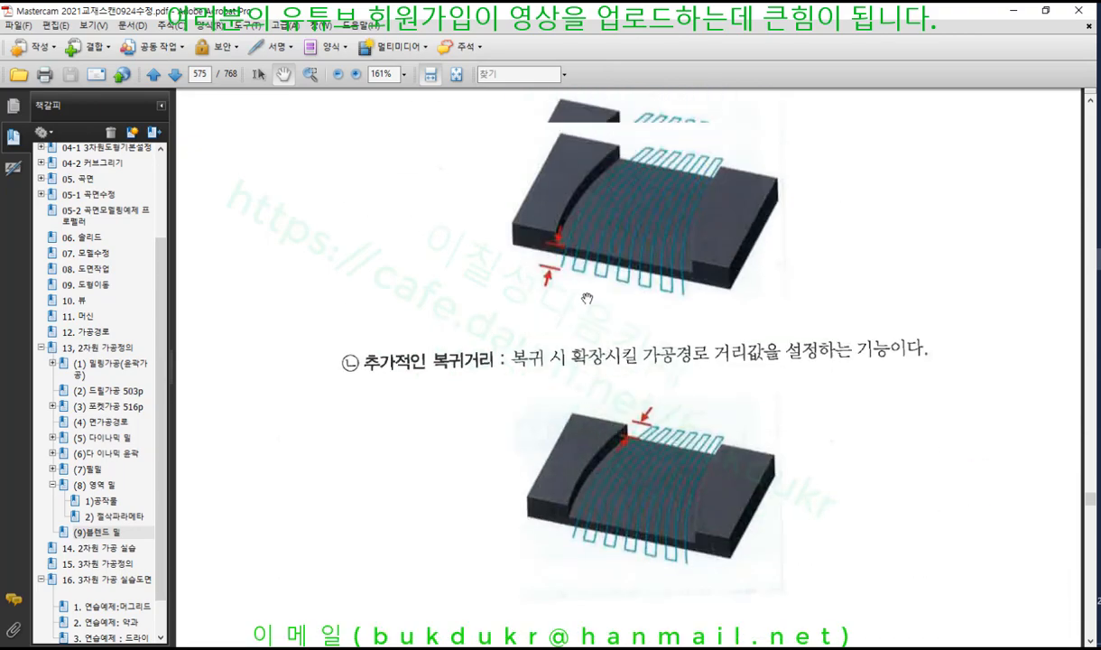
scroll(587, 298, "up", 4)
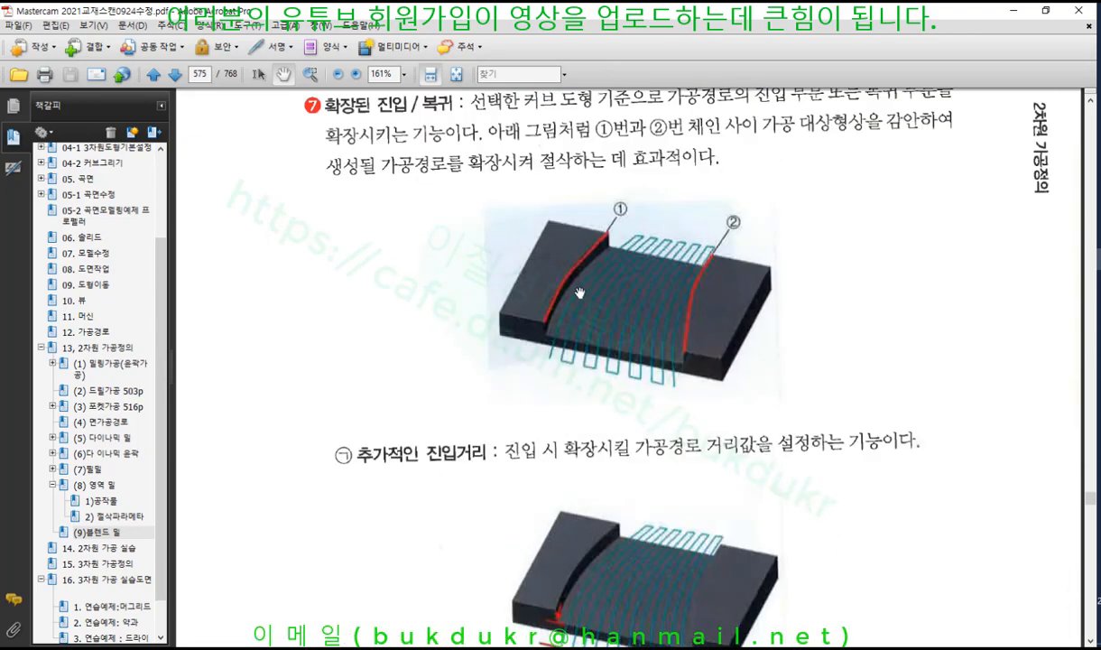
left_click(95, 532)
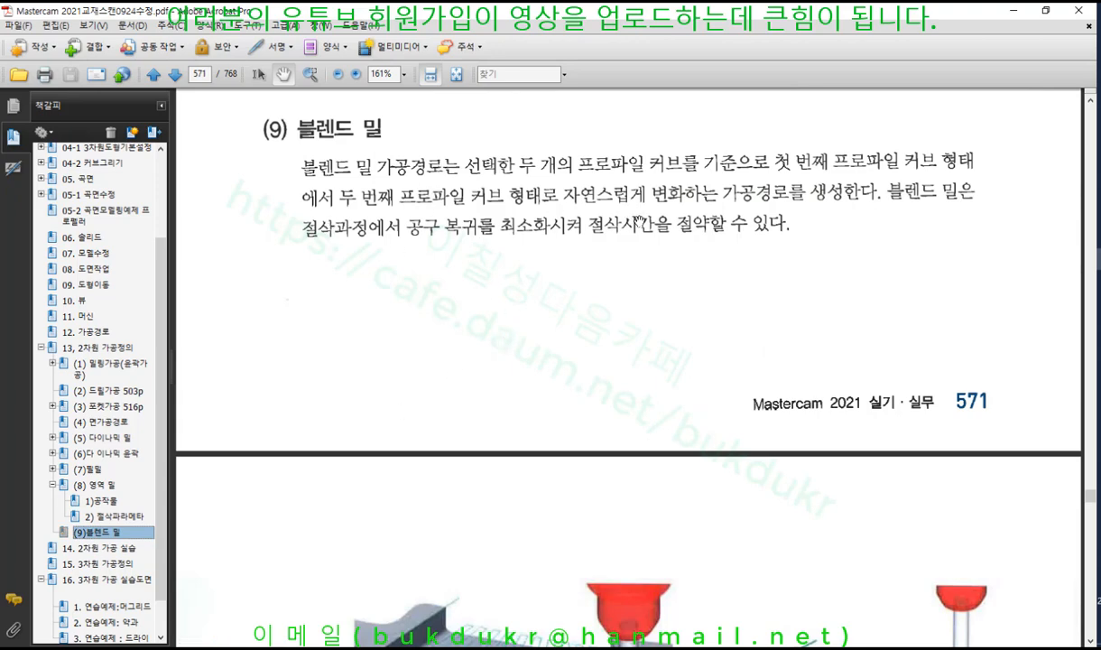
scroll(641, 219, "down", 5)
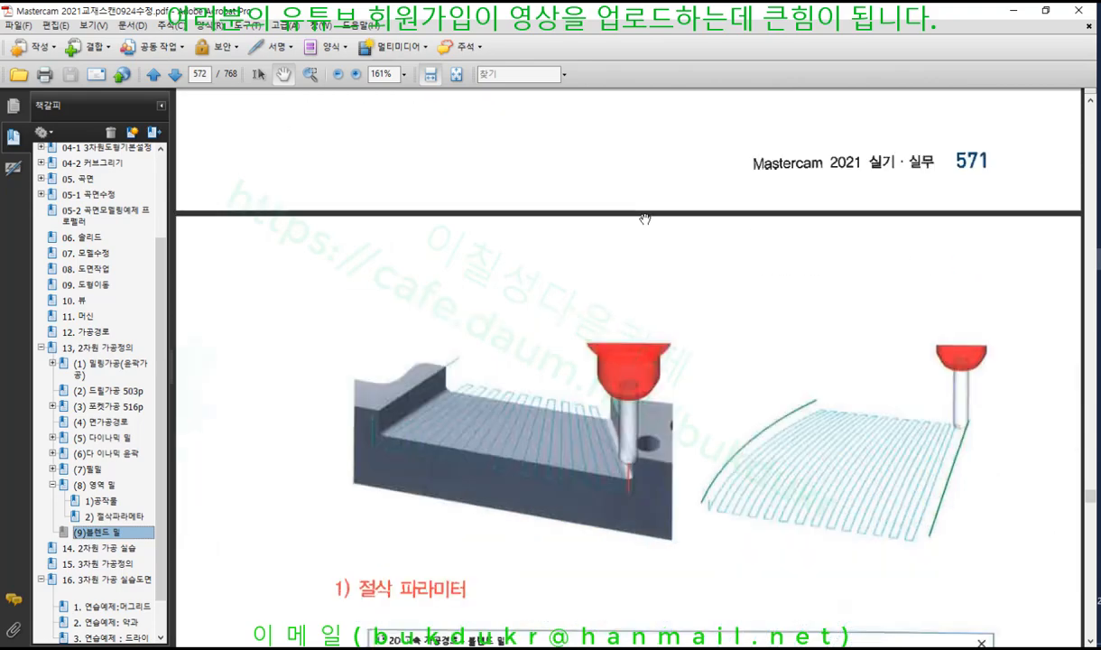